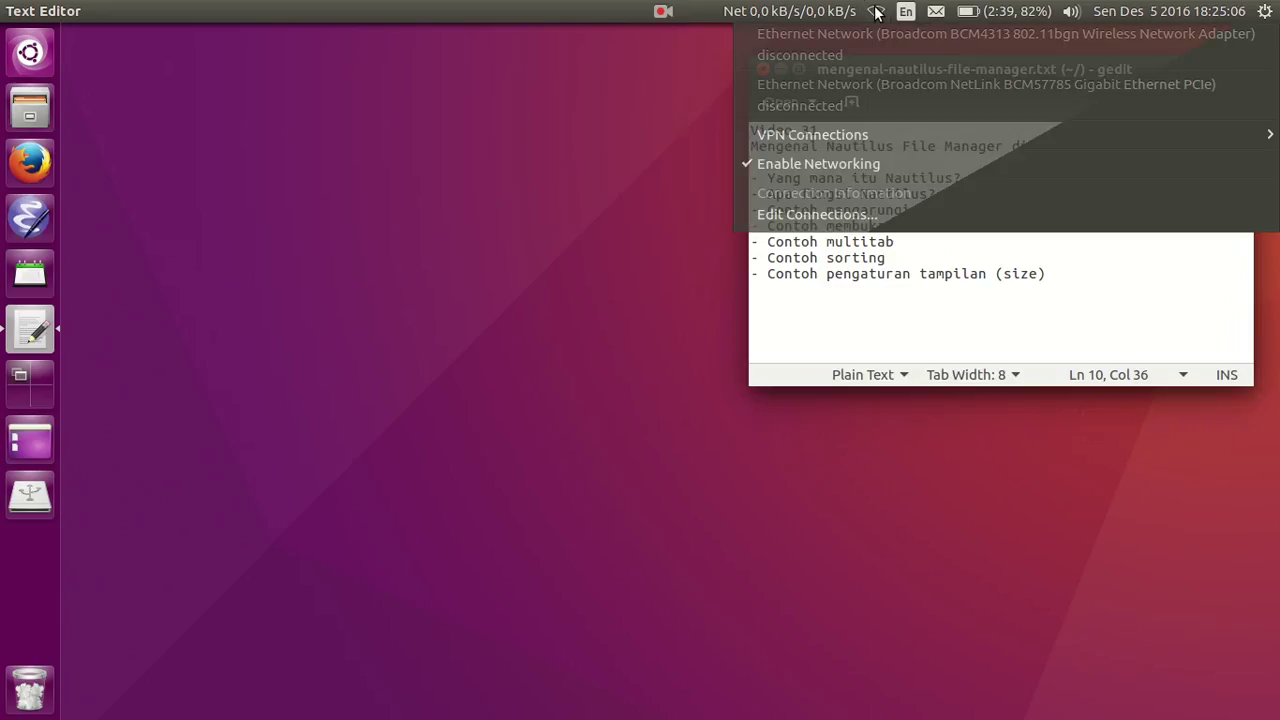
Step: Review the outline in mengenal-nautilus-file-manager.txt, highlighting its heading lines and the topic "Yang mana itu Nautilus?"
triple_click(966, 206)
triple_click(1015, 197)
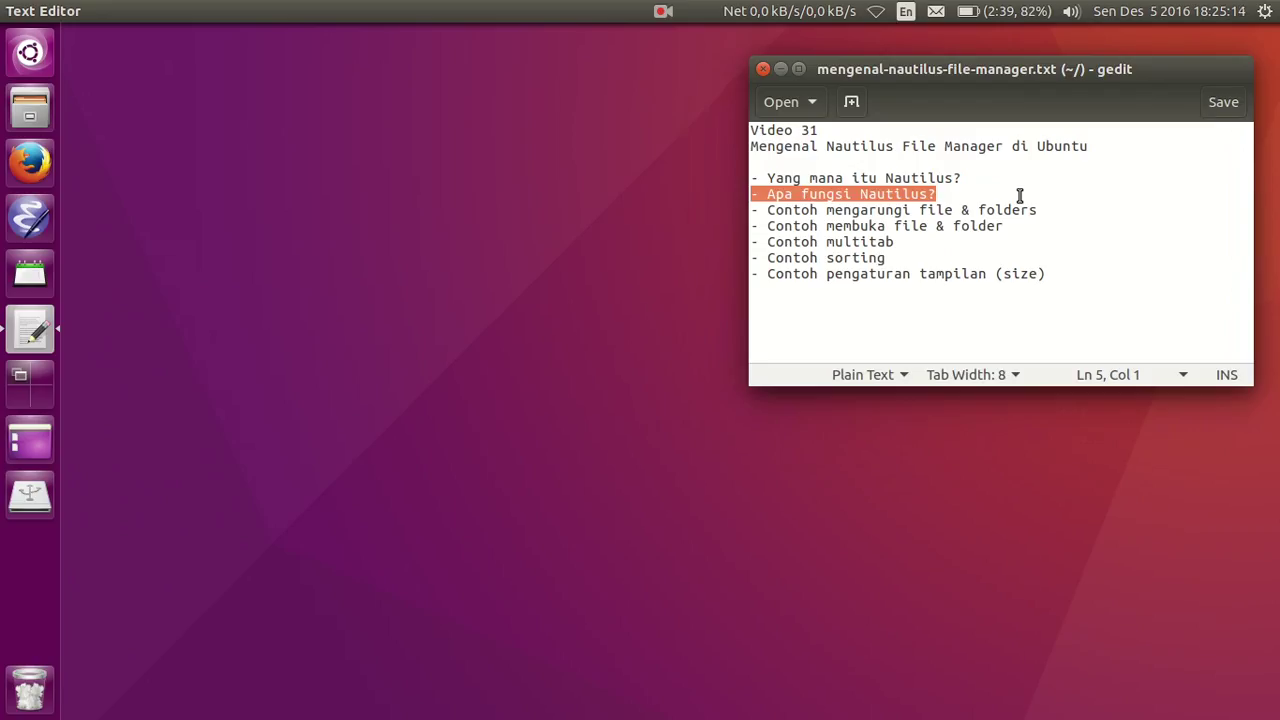
left_click(822, 134)
triple_click(822, 131)
left_click(834, 131)
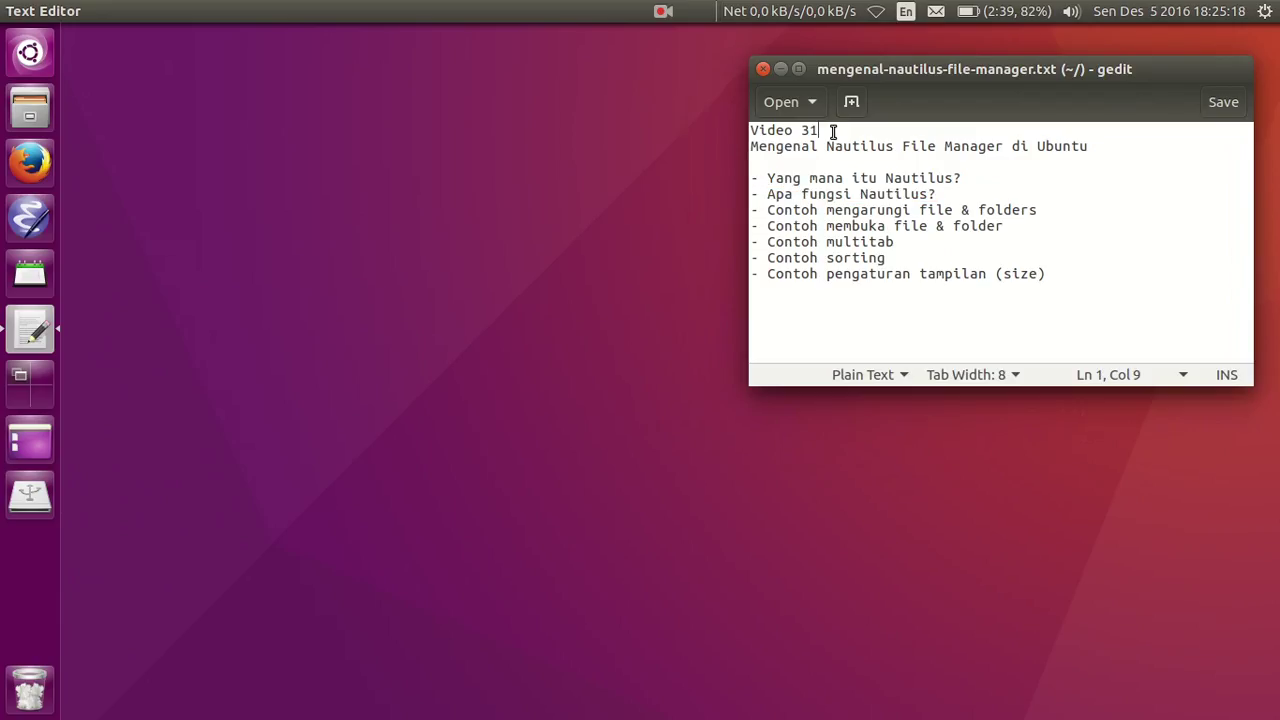
triple_click(834, 131)
left_click(832, 131)
triple_click(765, 130)
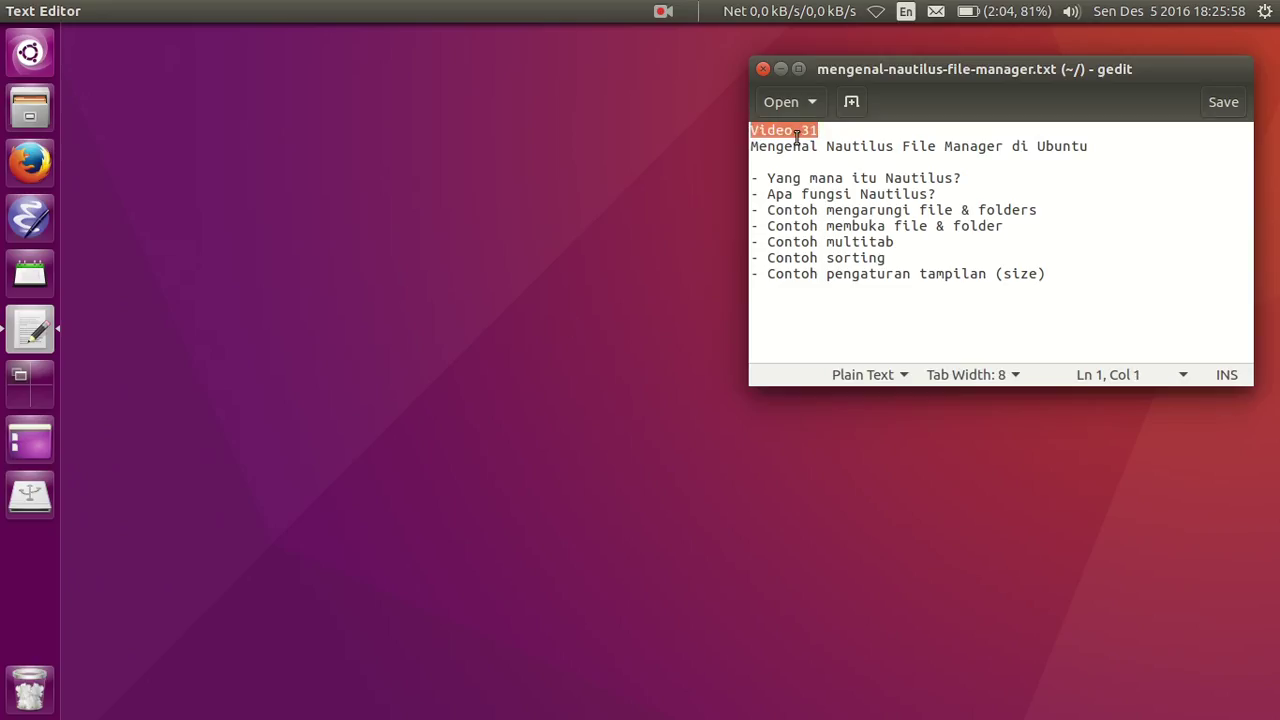
left_click(811, 141)
triple_click(934, 141)
left_click(940, 141)
left_click(1055, 143)
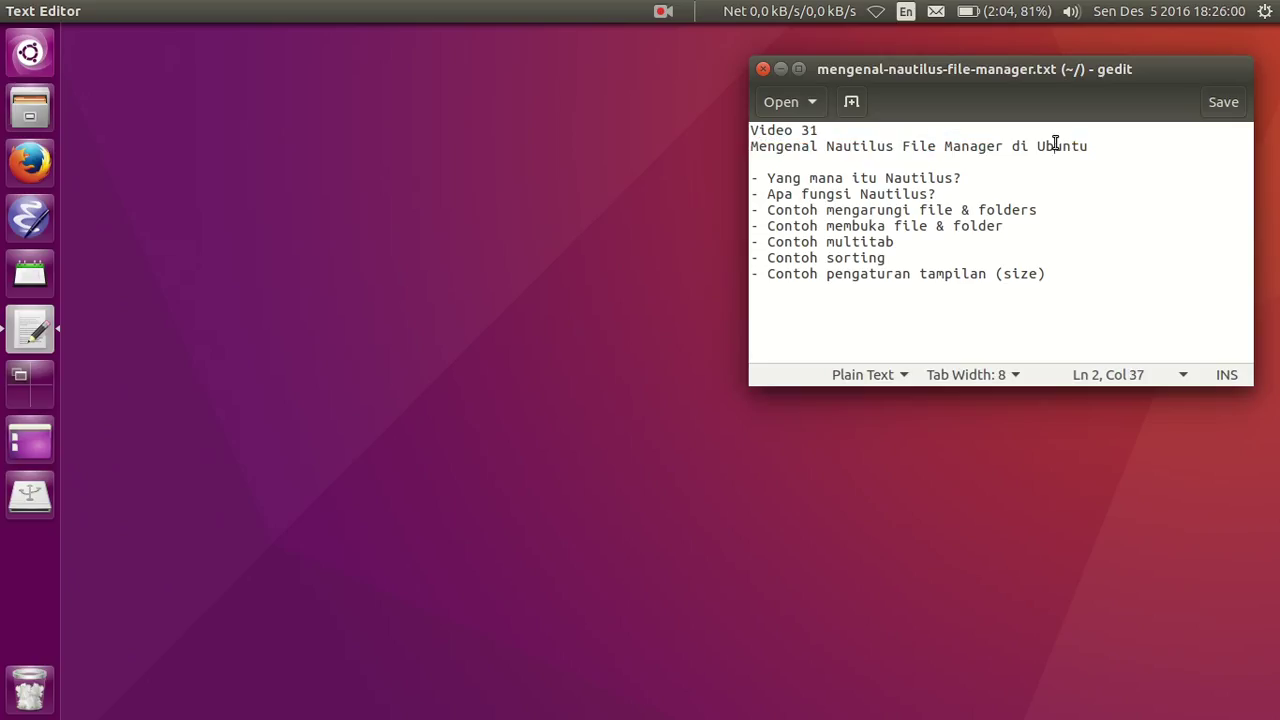
triple_click(1058, 143)
left_click(1080, 143)
triple_click(1088, 141)
left_click(1078, 146)
triple_click(926, 178)
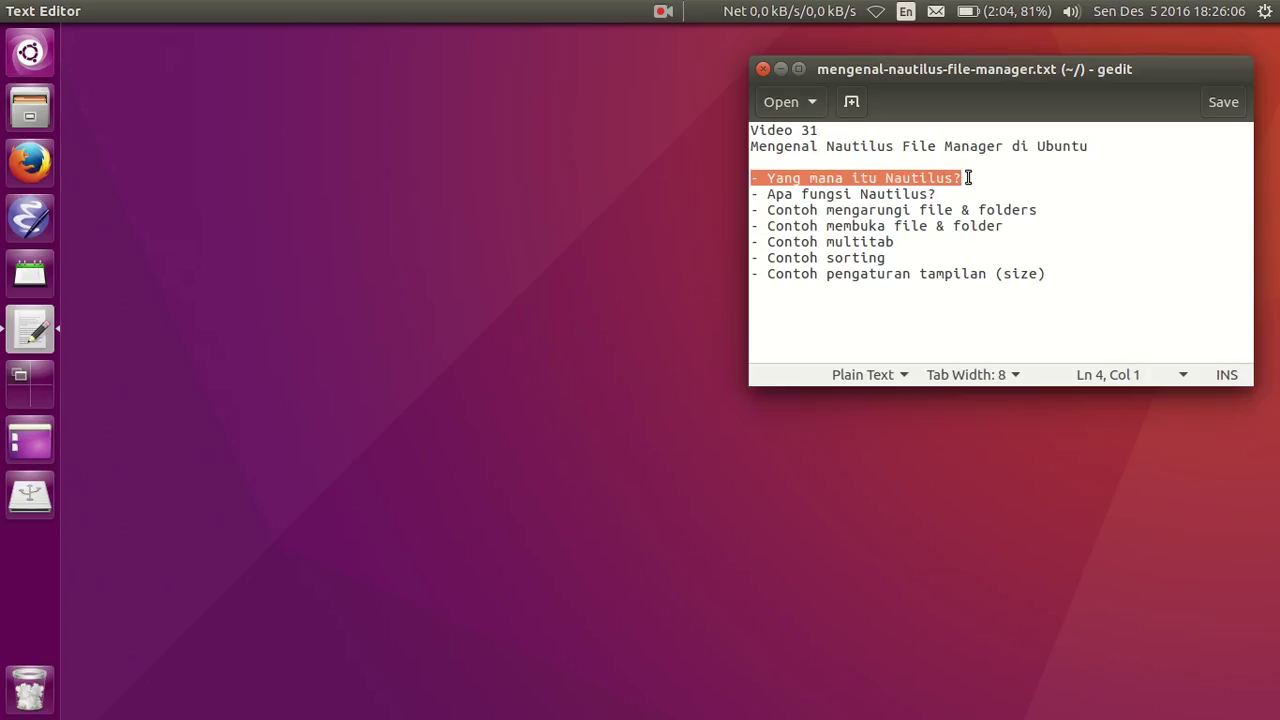
left_click(962, 178)
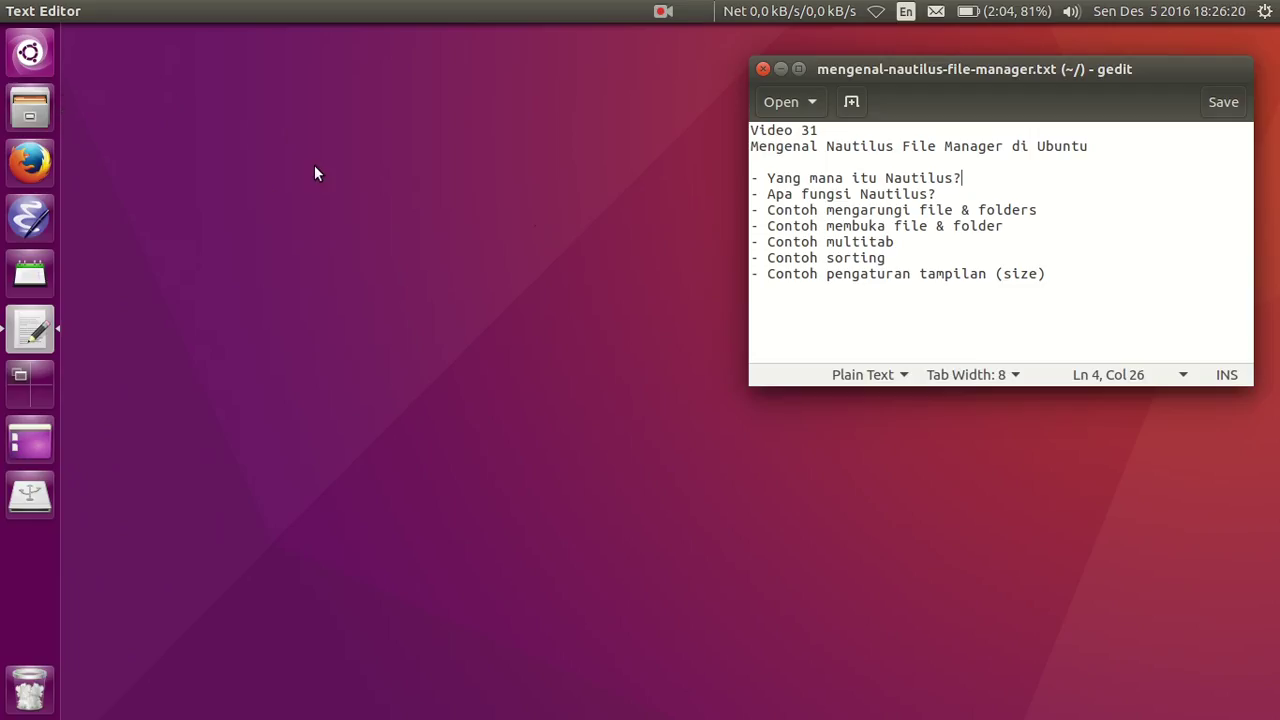
Step: Search the Dash for "nautilus" and dismiss it, and open and close the Files window directly from the Launcher
key("super")
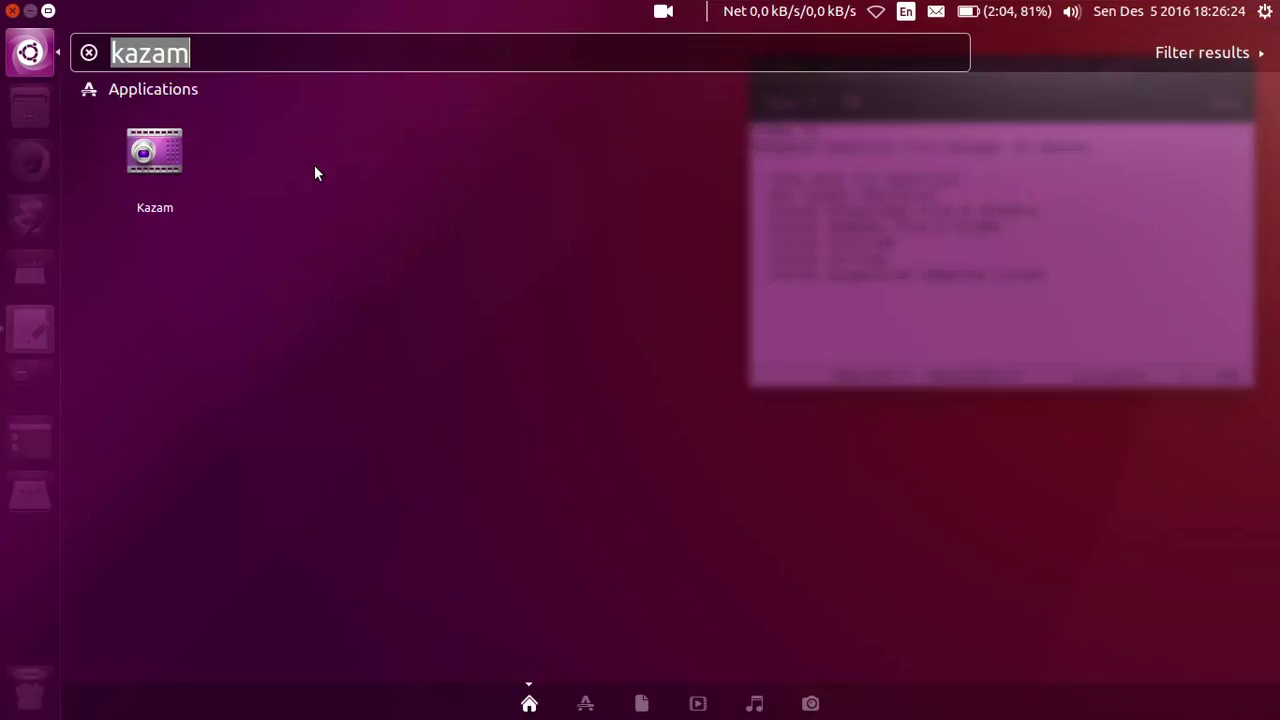
type("nautilus")
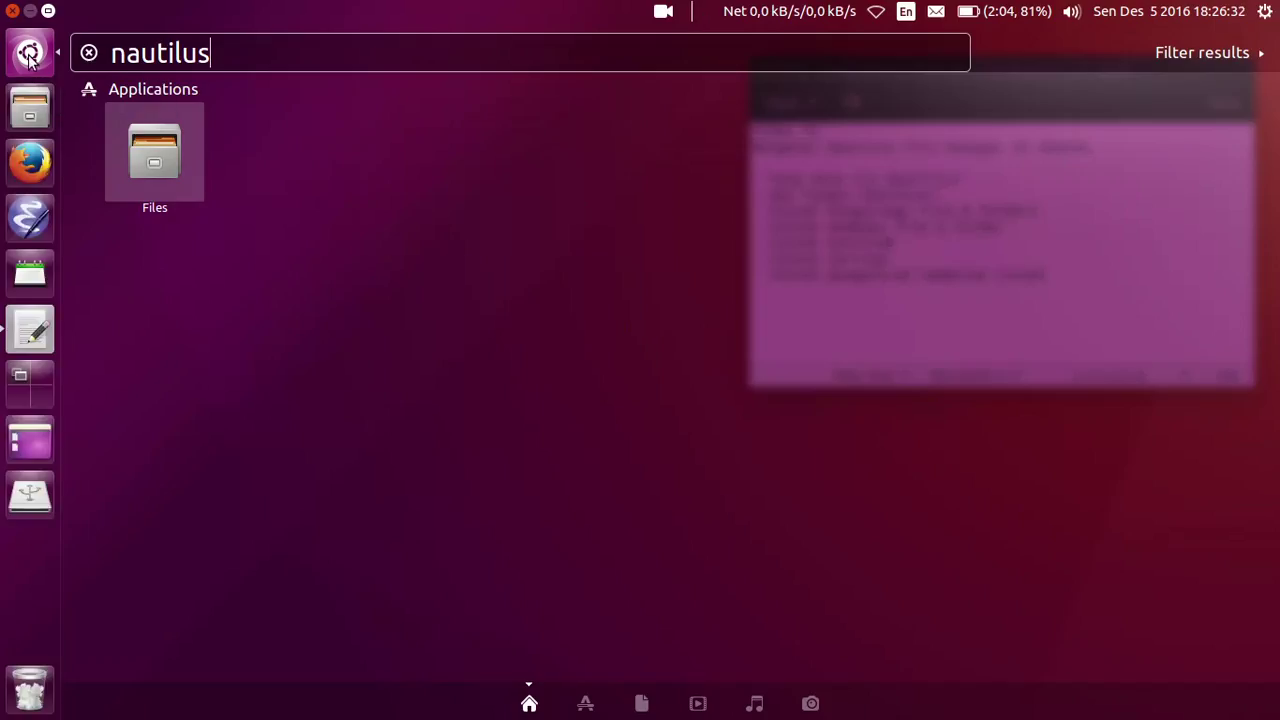
left_click(304, 120)
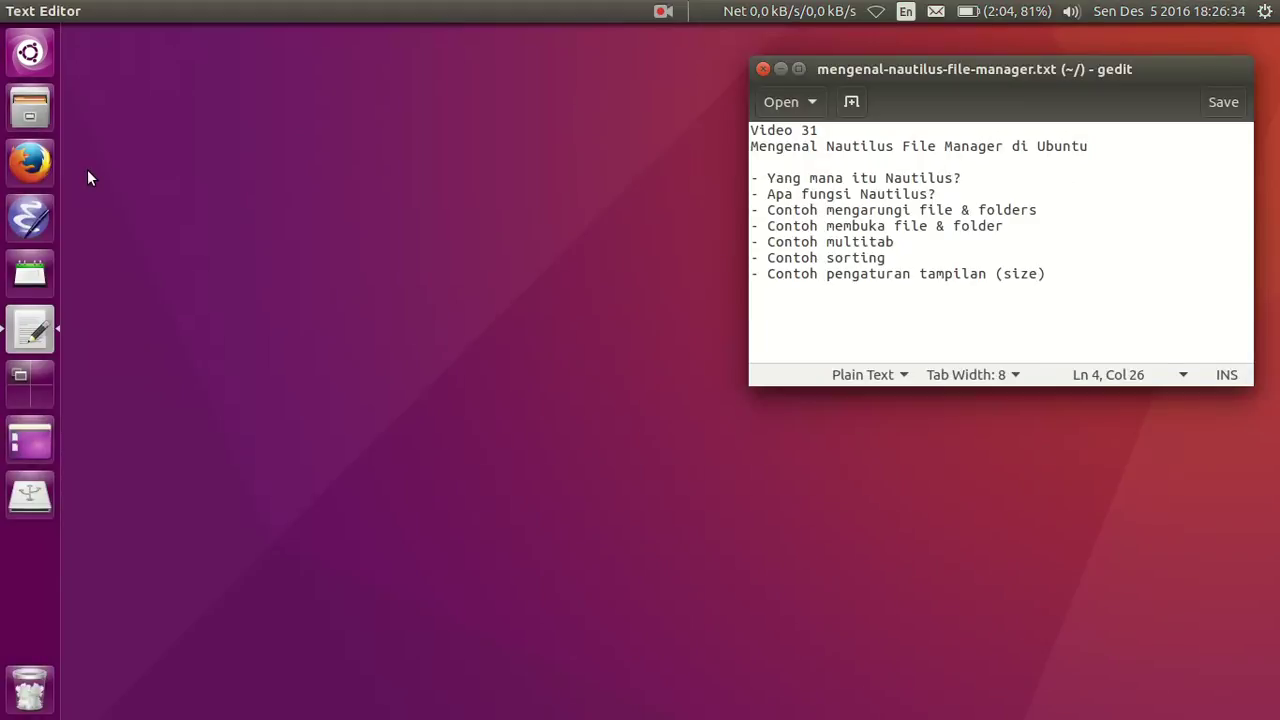
left_click(33, 107)
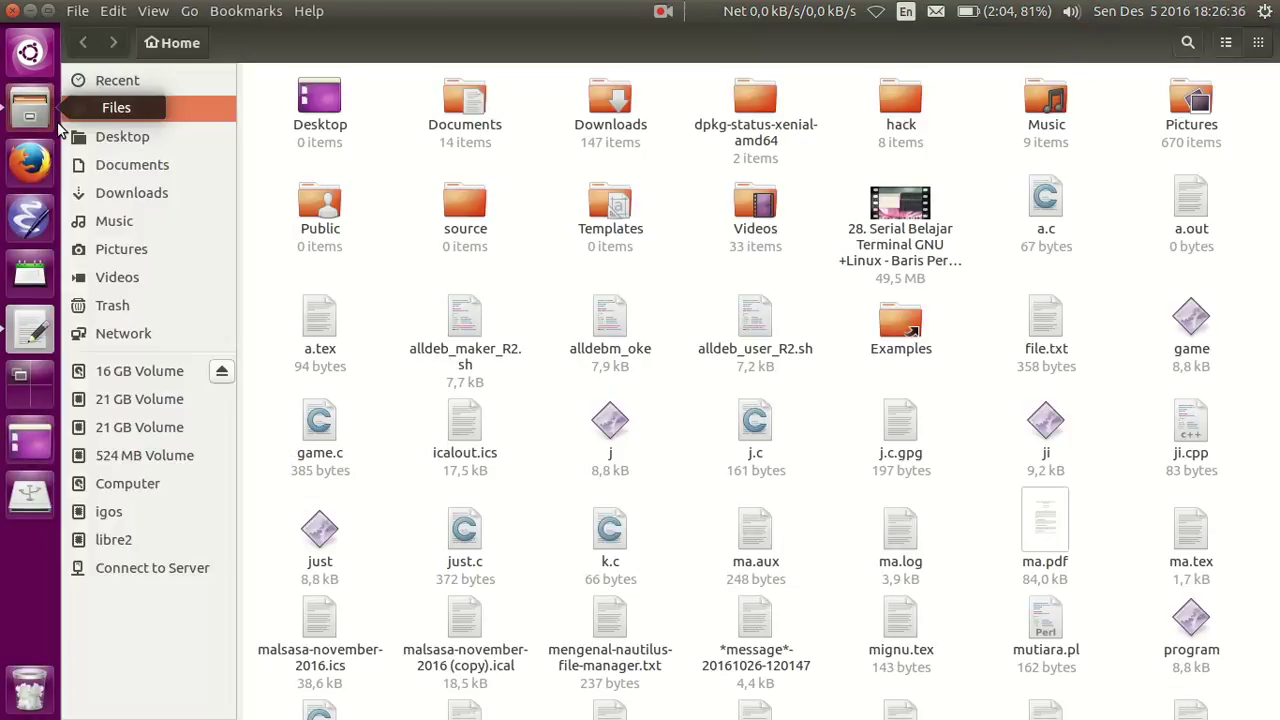
left_click(30, 108)
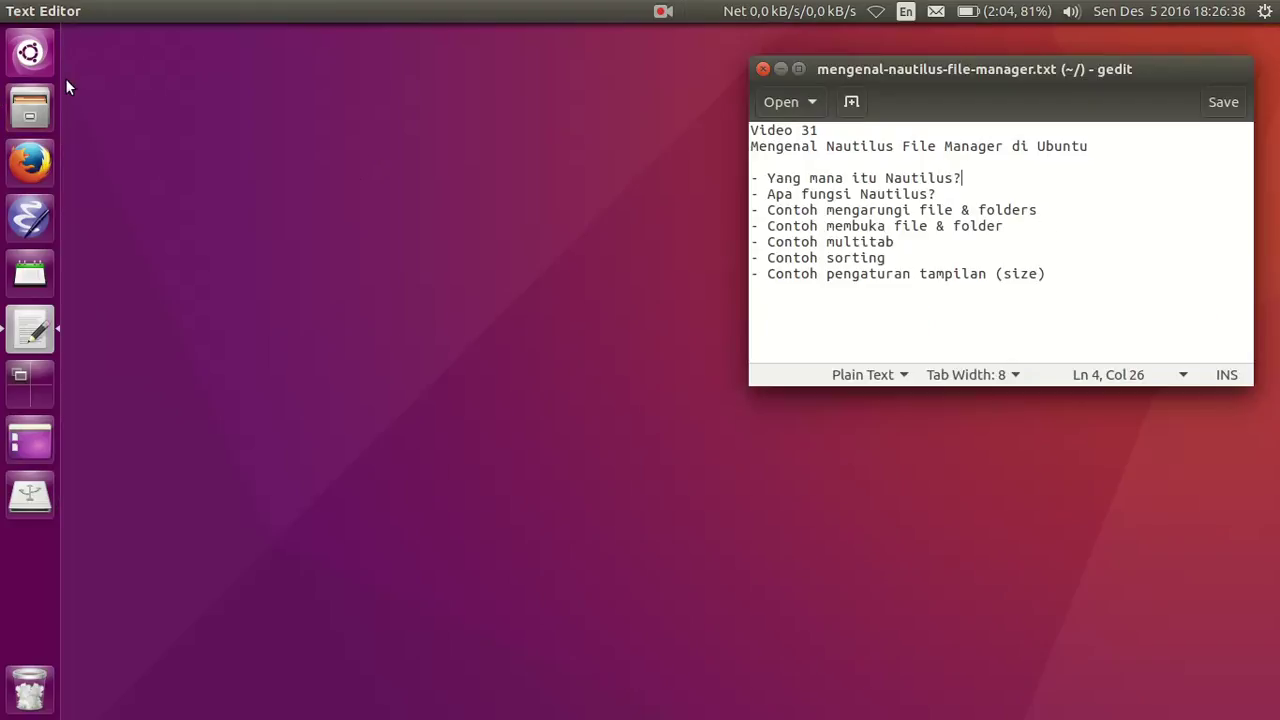
Step: Find the Files application by searching the Dash for "nautilus", launch it, and close its window
left_click(32, 56)
type("nautilus")
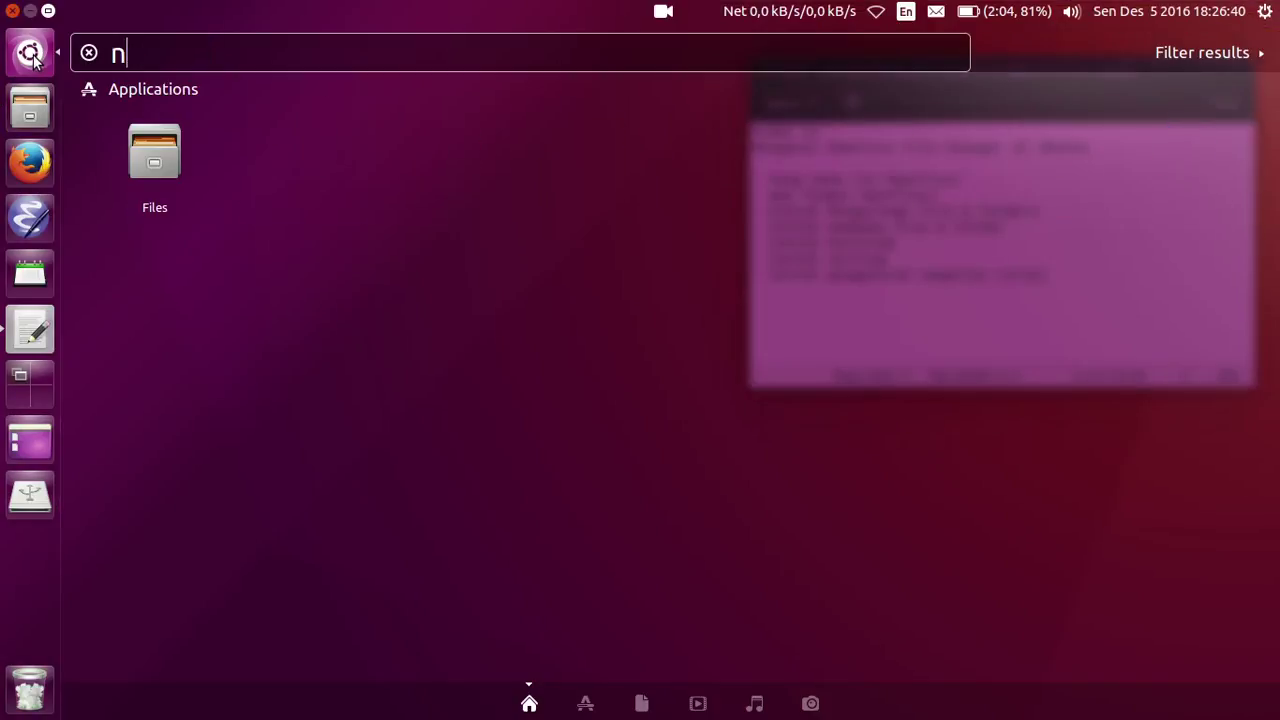
left_click(174, 119)
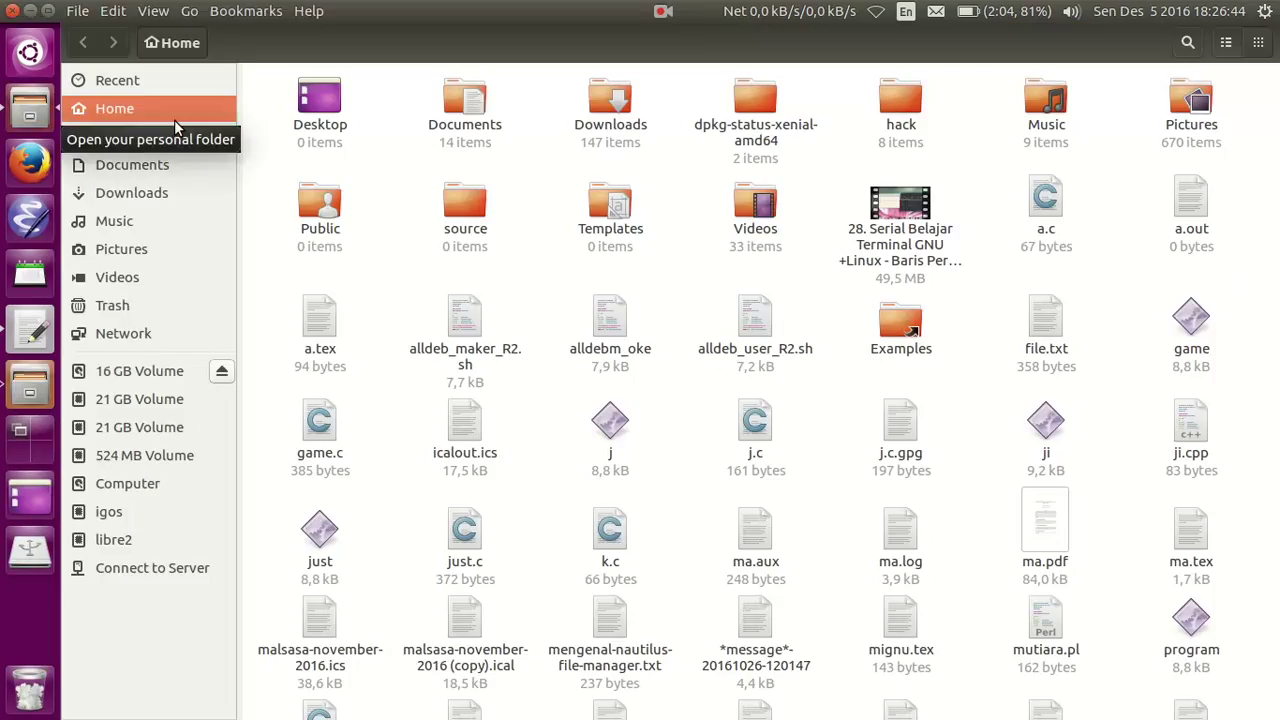
left_click(7, 9)
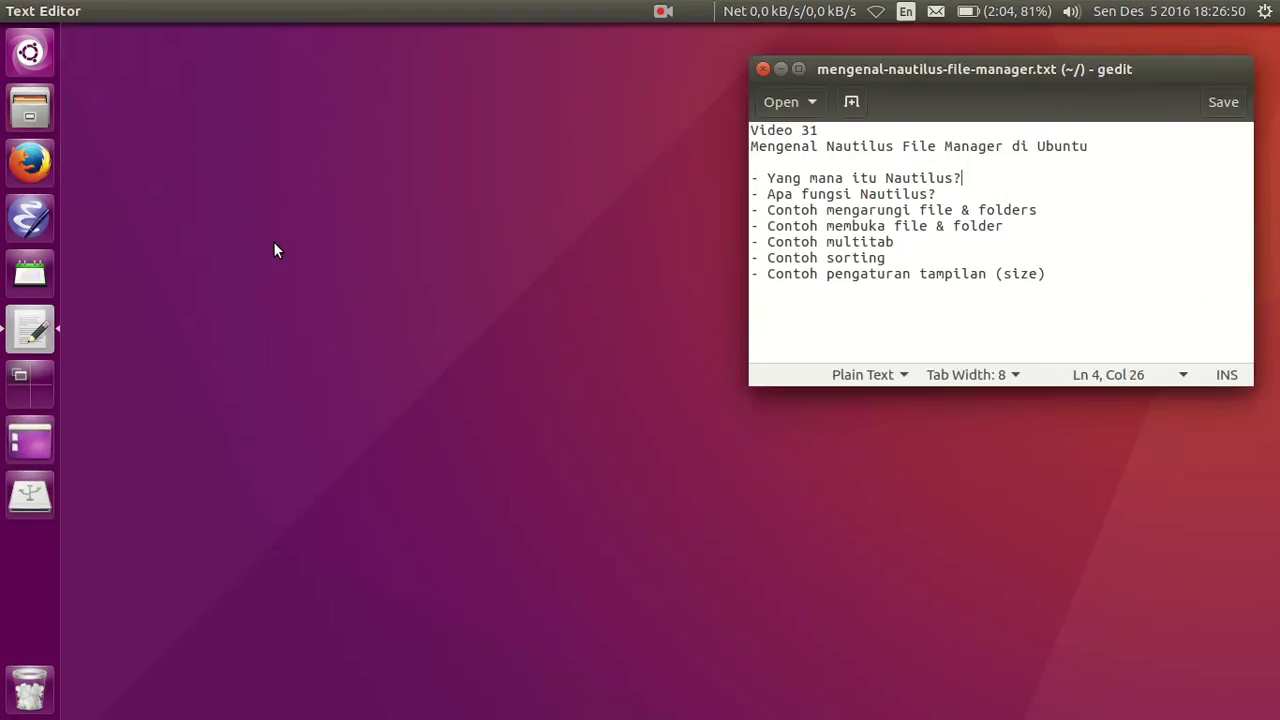
Step: Display the Keyboard Shortcuts overlay, launch Files by its Launcher number 1, and close the window
key("super")
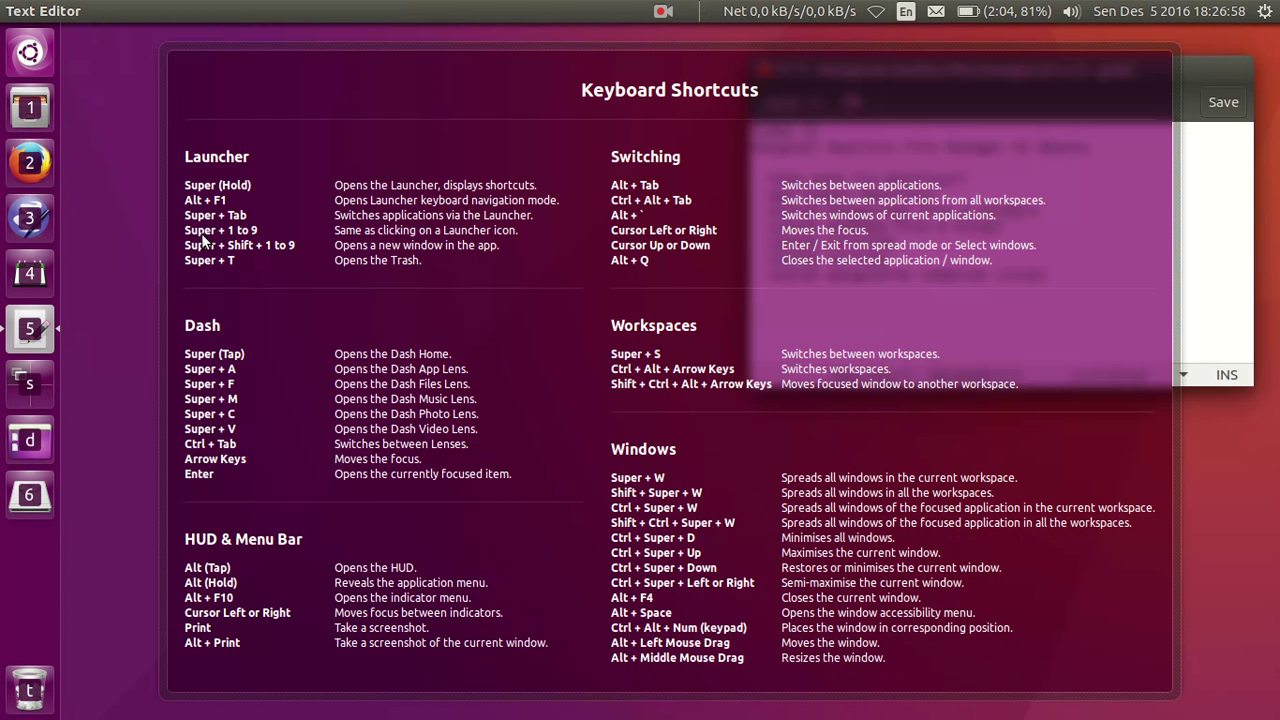
key("super+1")
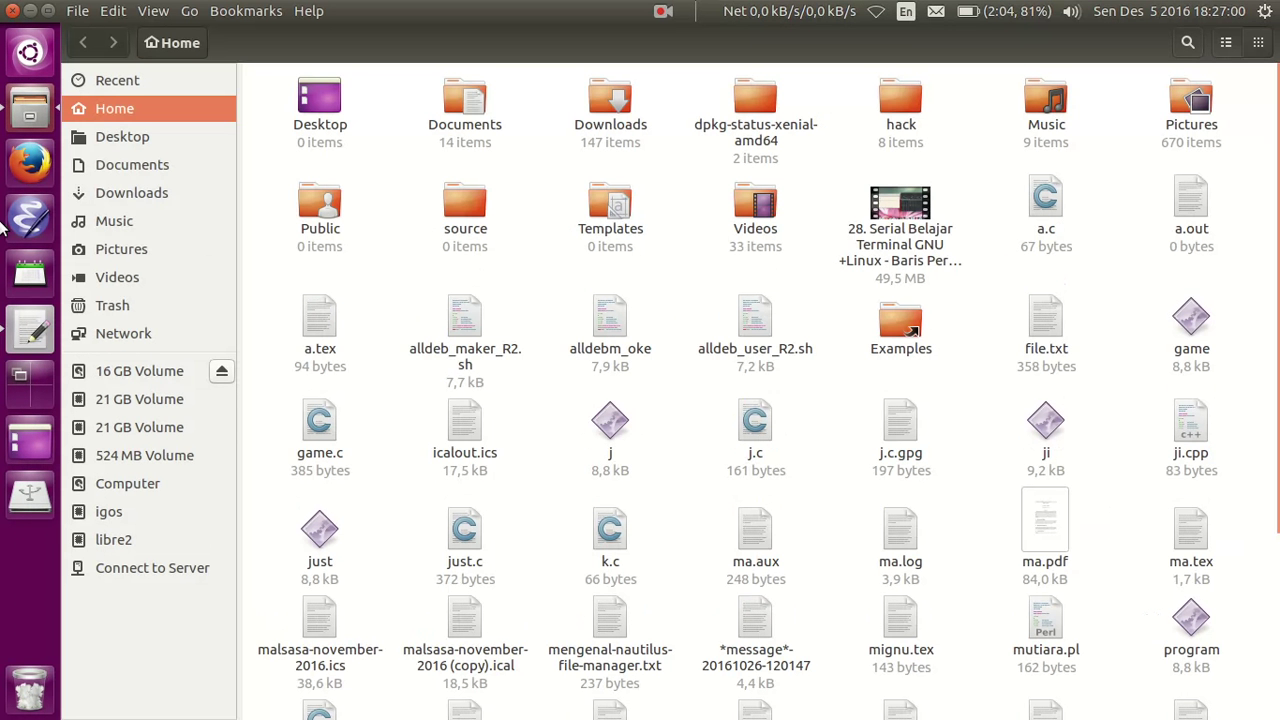
left_click(10, 10)
Step: Reopen Files and check the program name and version in its About information
key("super+1")
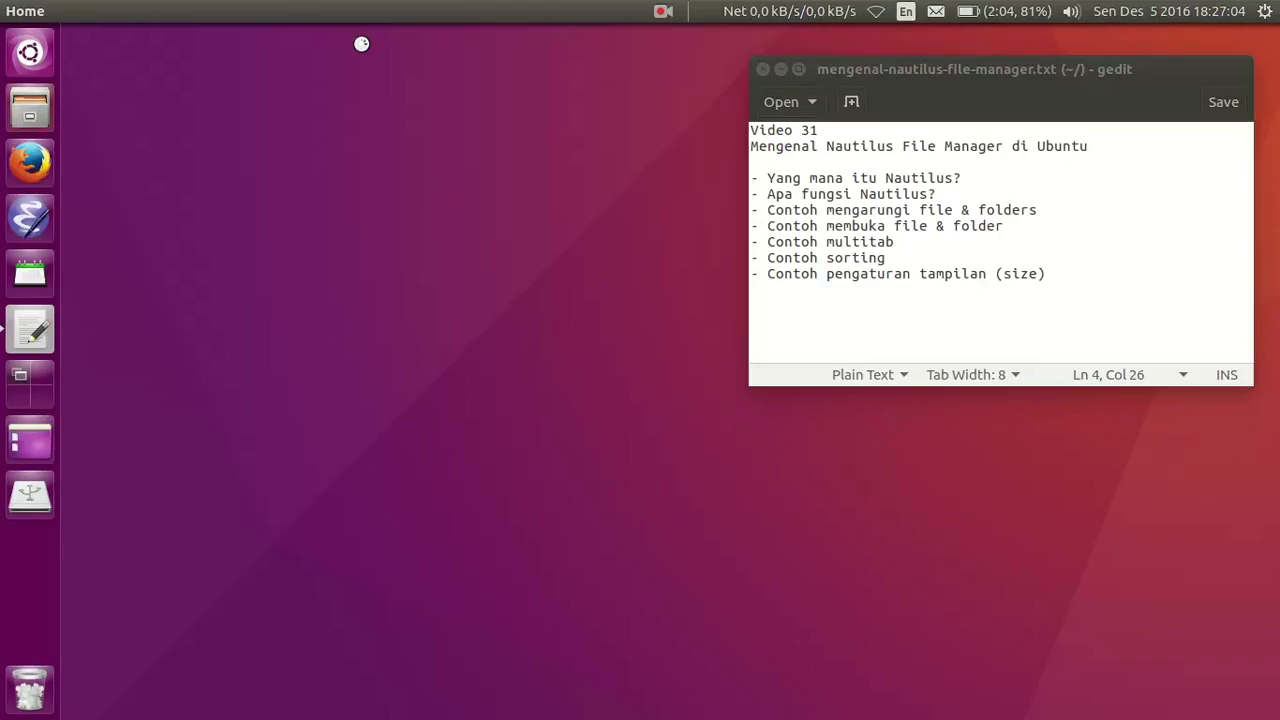
left_click(328, 12)
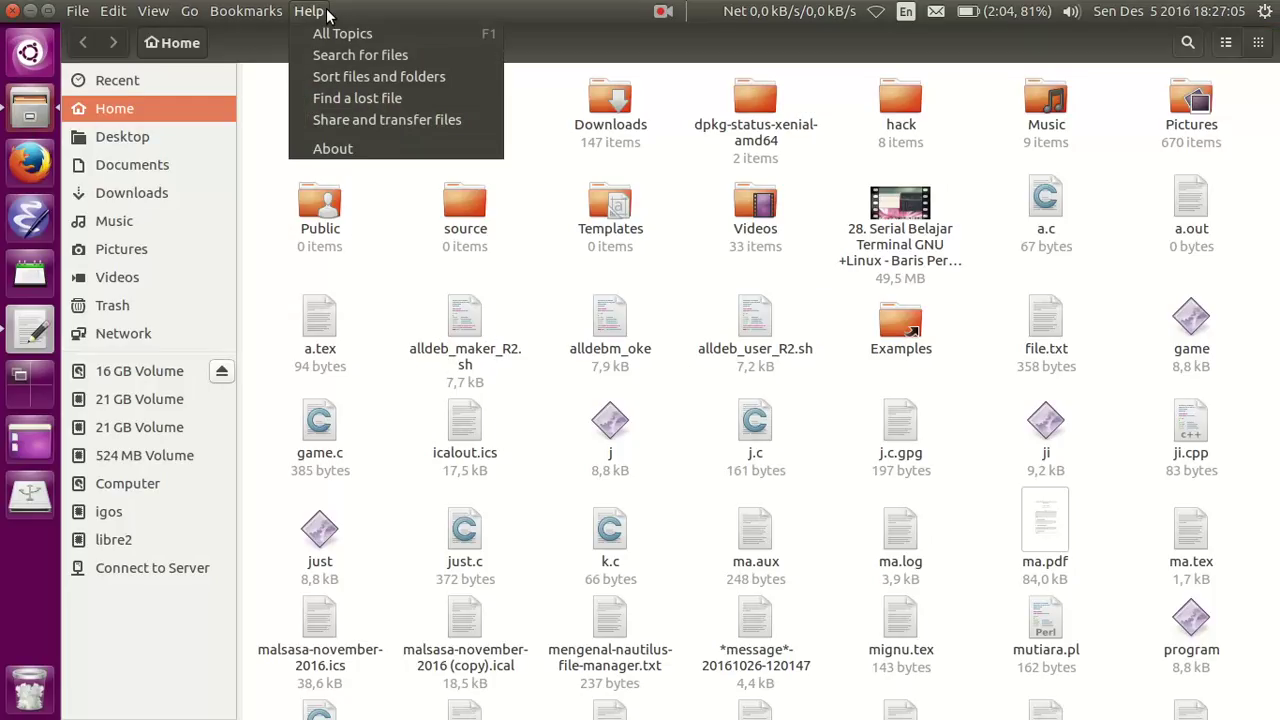
left_click(349, 150)
double_click(674, 391)
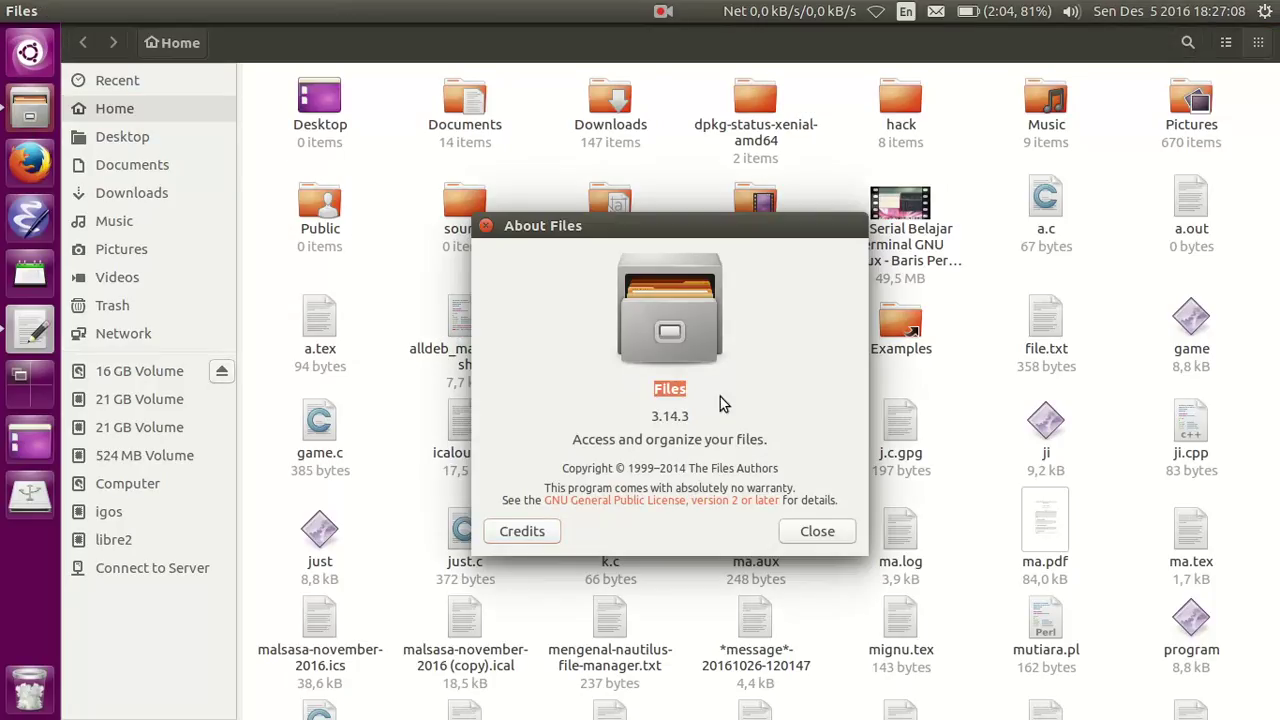
left_click(658, 392)
left_click_drag(653, 416, 706, 416)
left_click(706, 416)
Step: View the Ubuntu system details and move that window aside to revisit the program name in About Files
left_click(1265, 11)
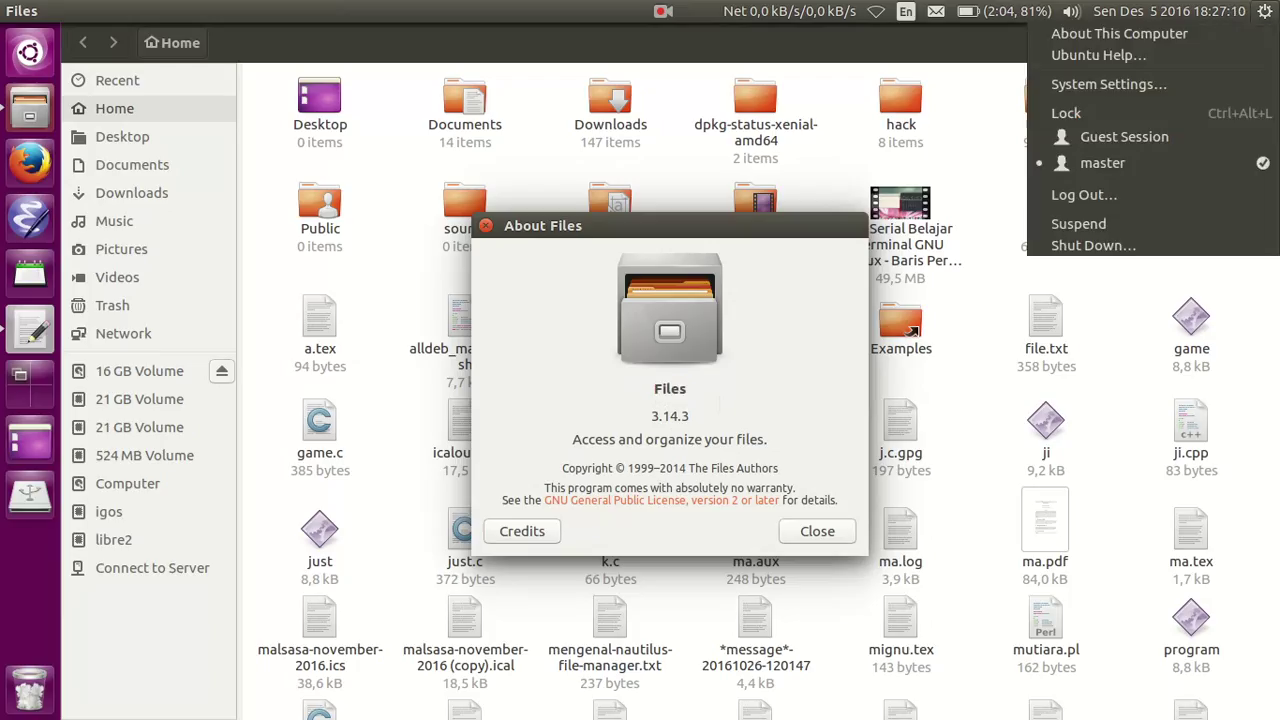
left_click(1208, 39)
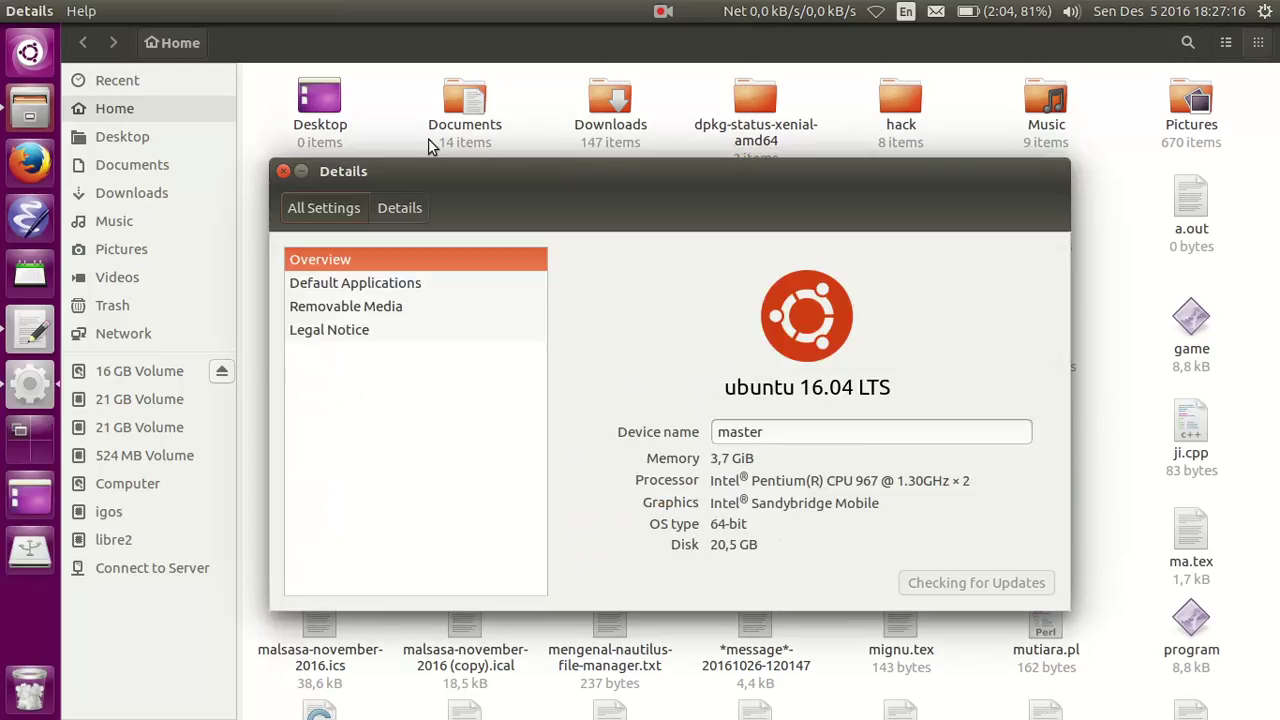
left_click_drag(458, 172, 937, 580)
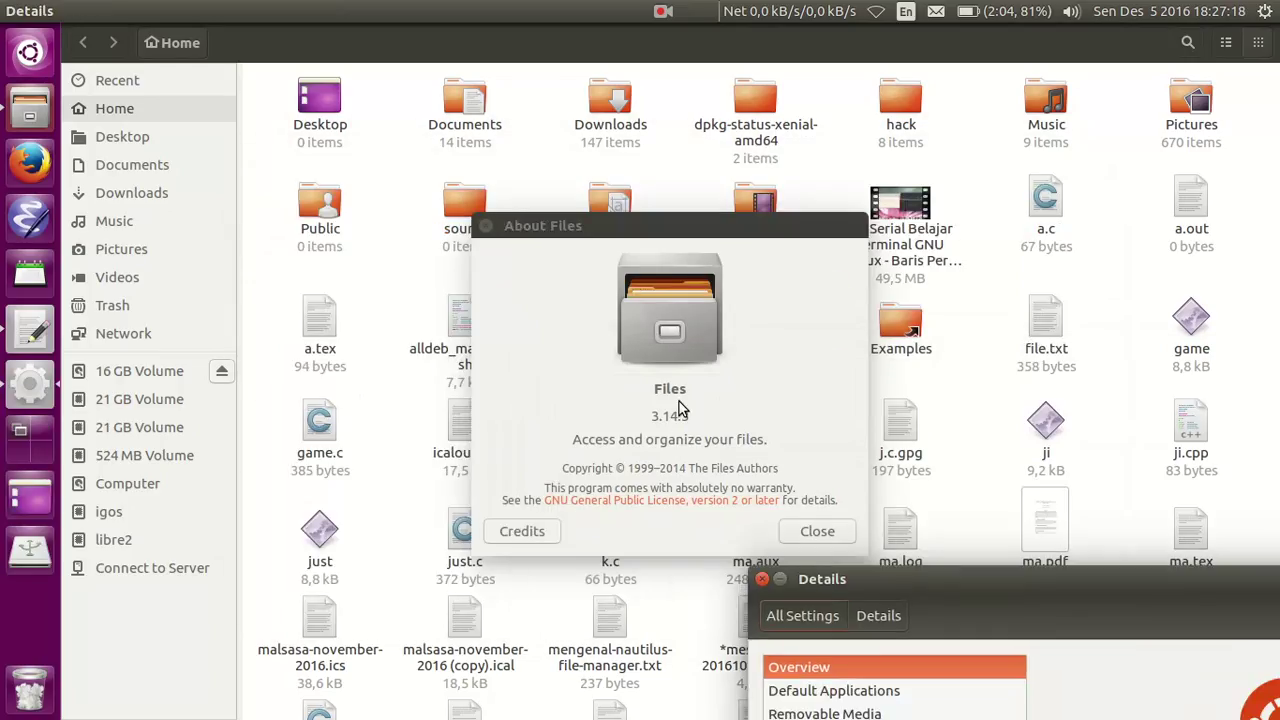
left_click(680, 412)
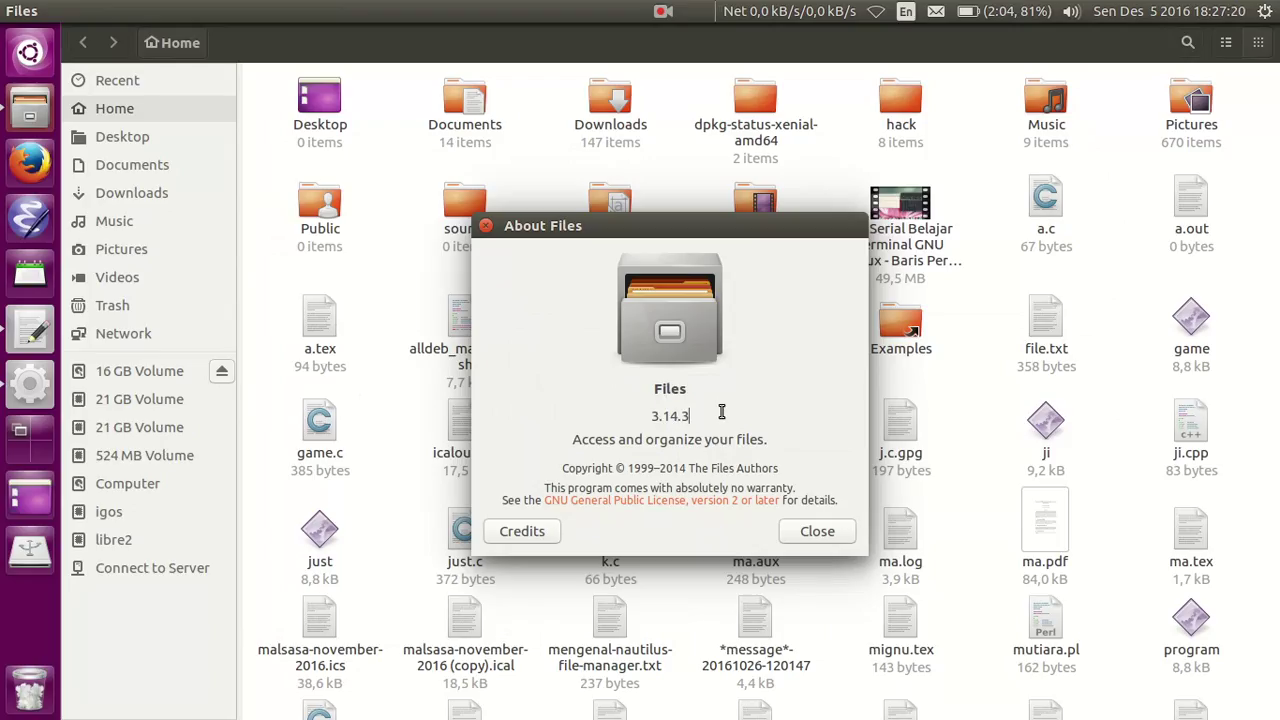
left_click_drag(688, 392, 645, 388)
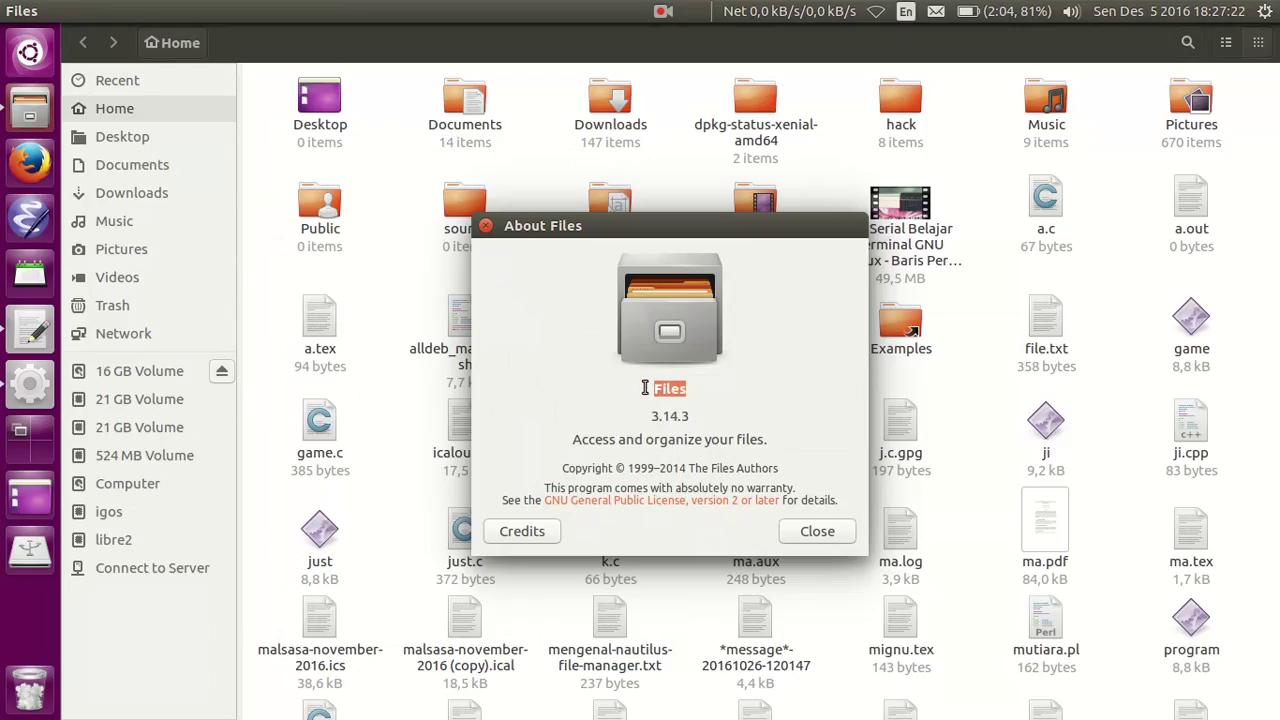
Step: Close the About Files and system Details windows, leaving the Home folder open
left_click(487, 228)
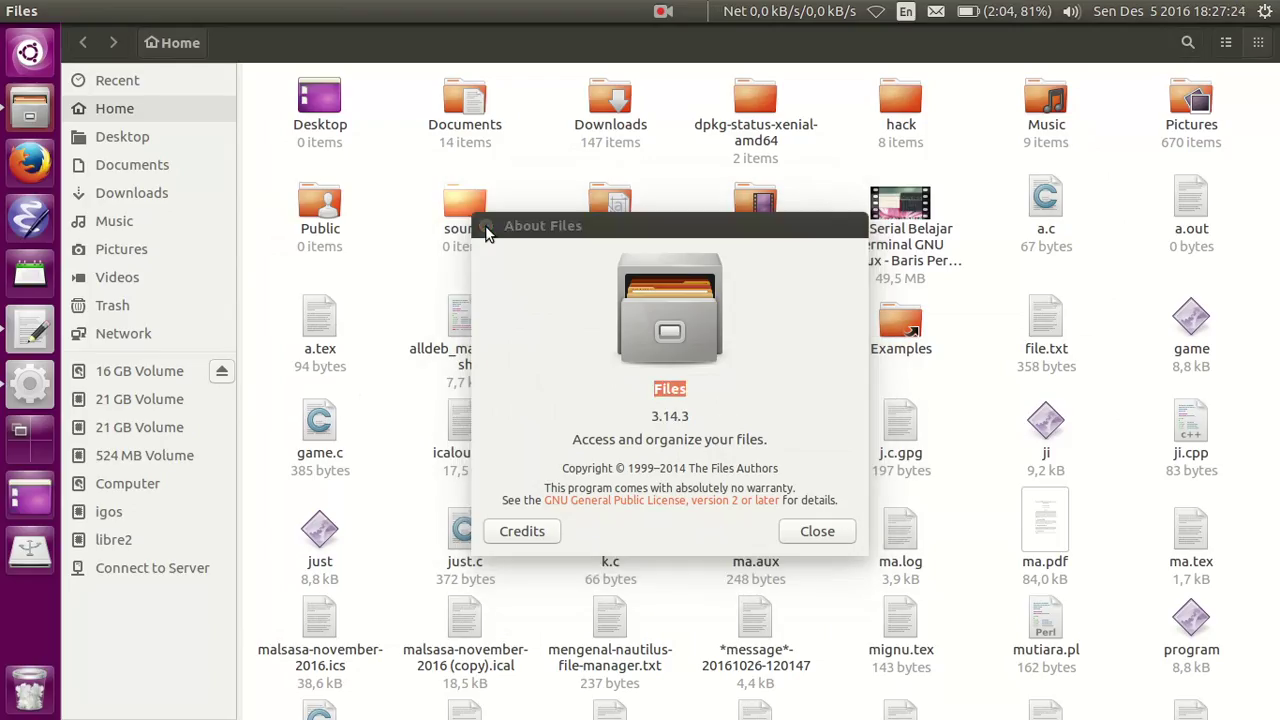
left_click(30, 385)
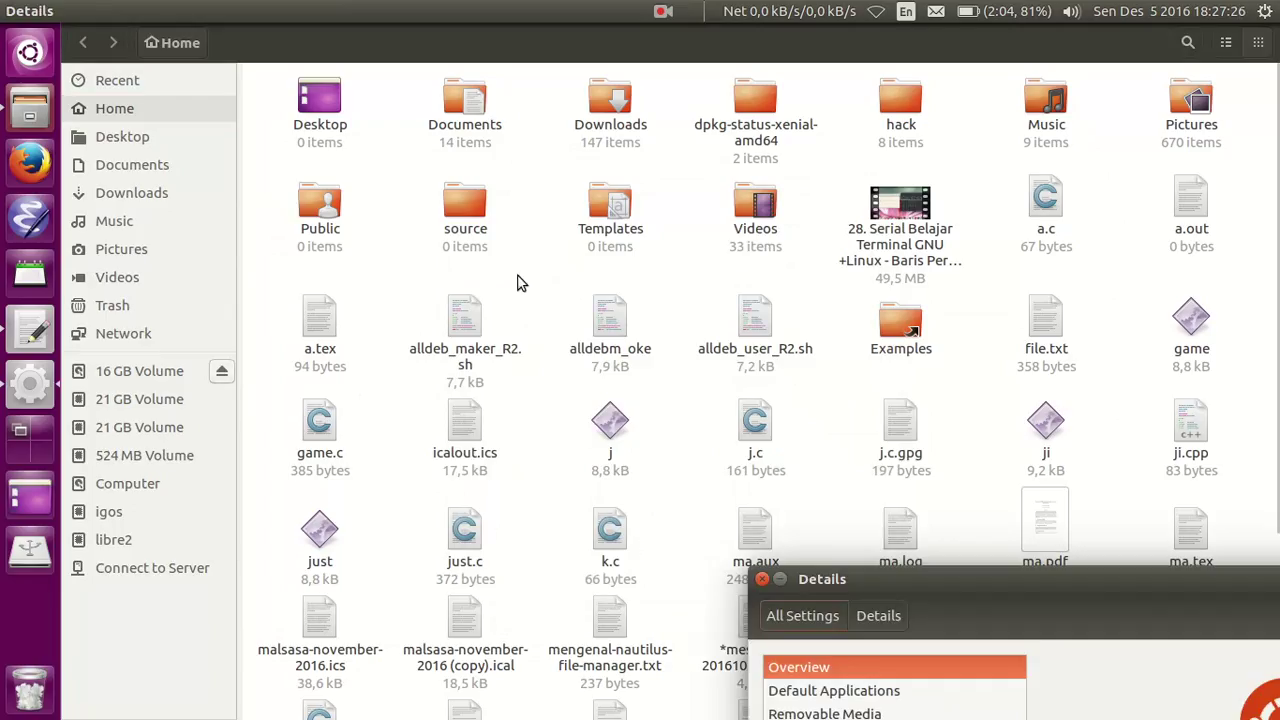
left_click(720, 517)
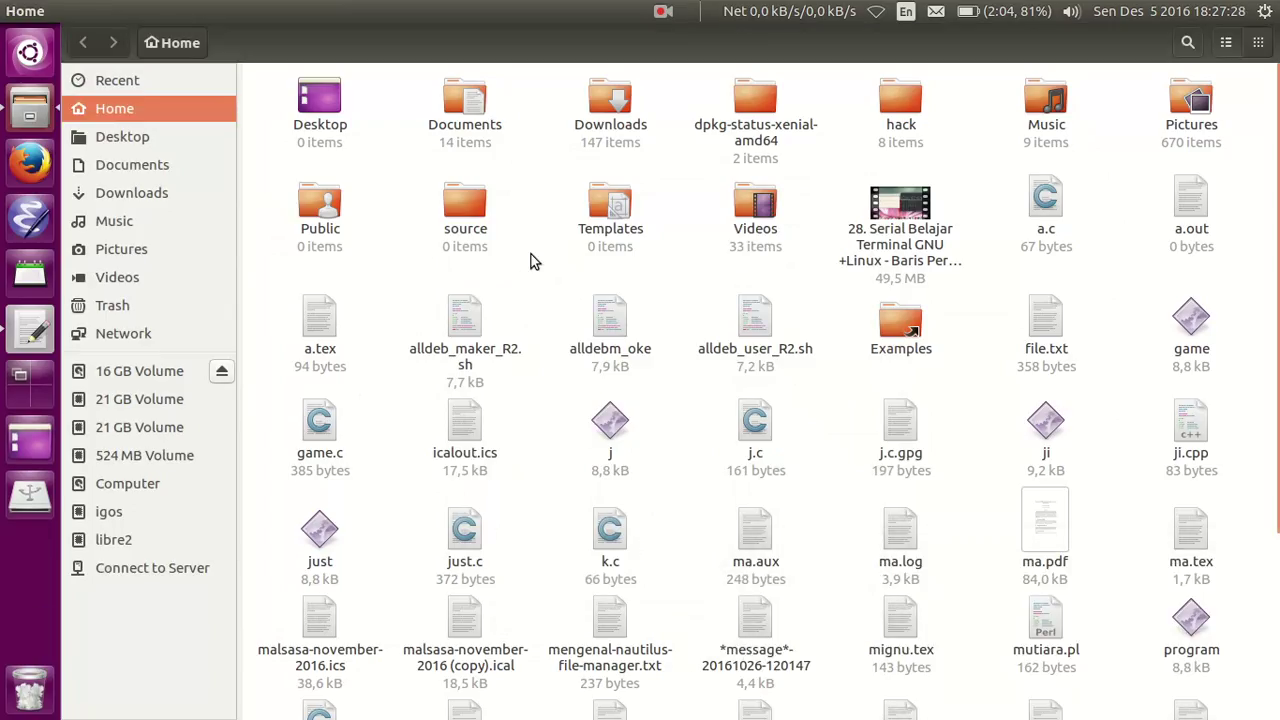
Step: Open a terminal, run the command nautilus to launch another Files window, and return to the terminal
key("ctrl+alt+t")
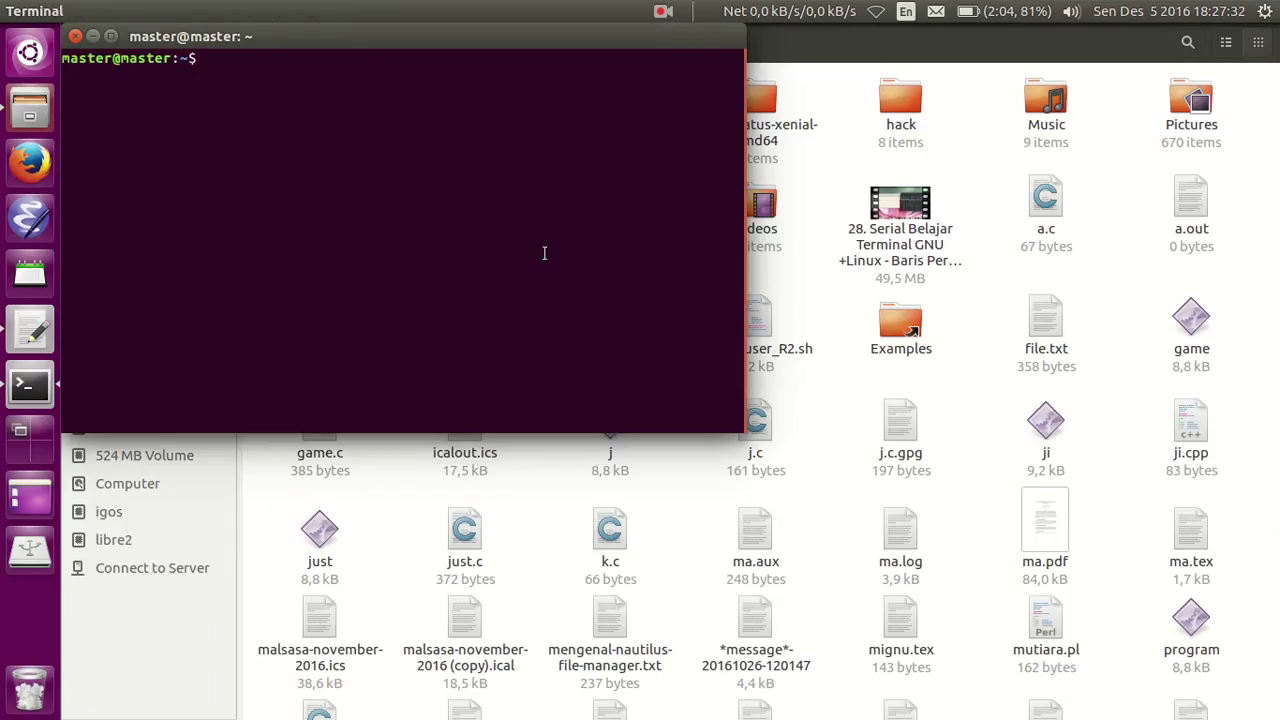
type("nautilus")
key("Return")
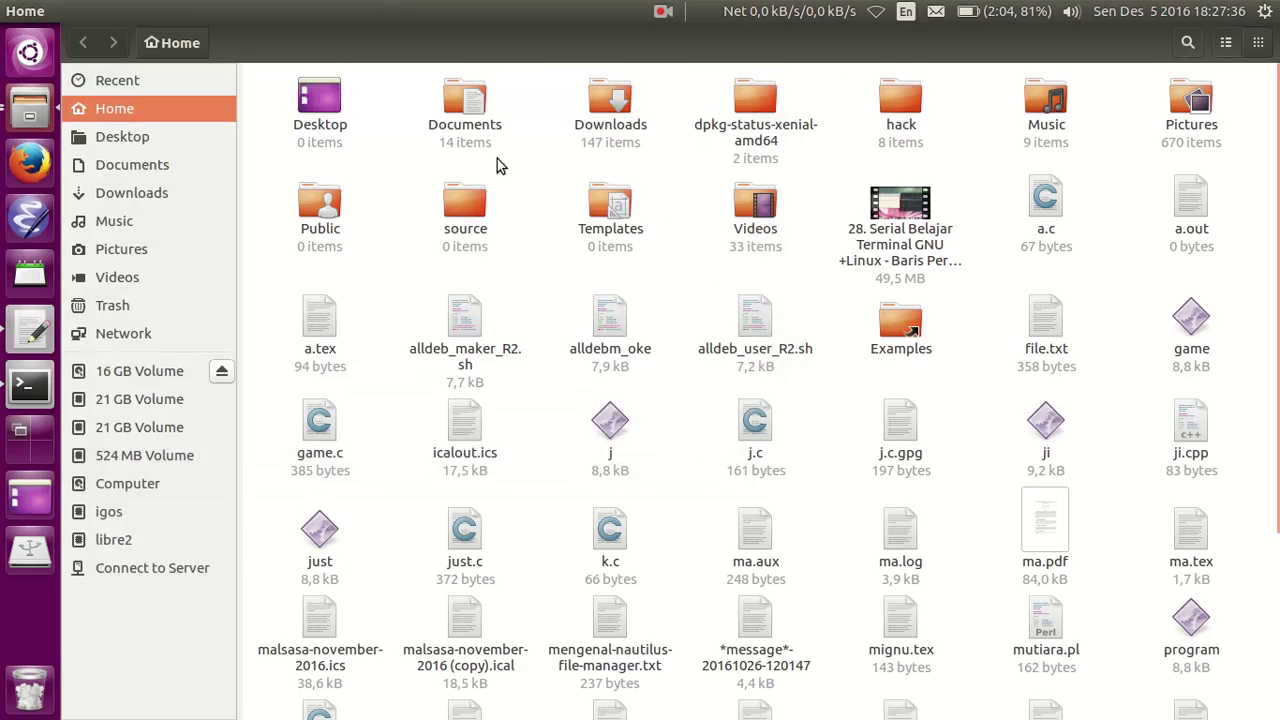
key("alt+Tab")
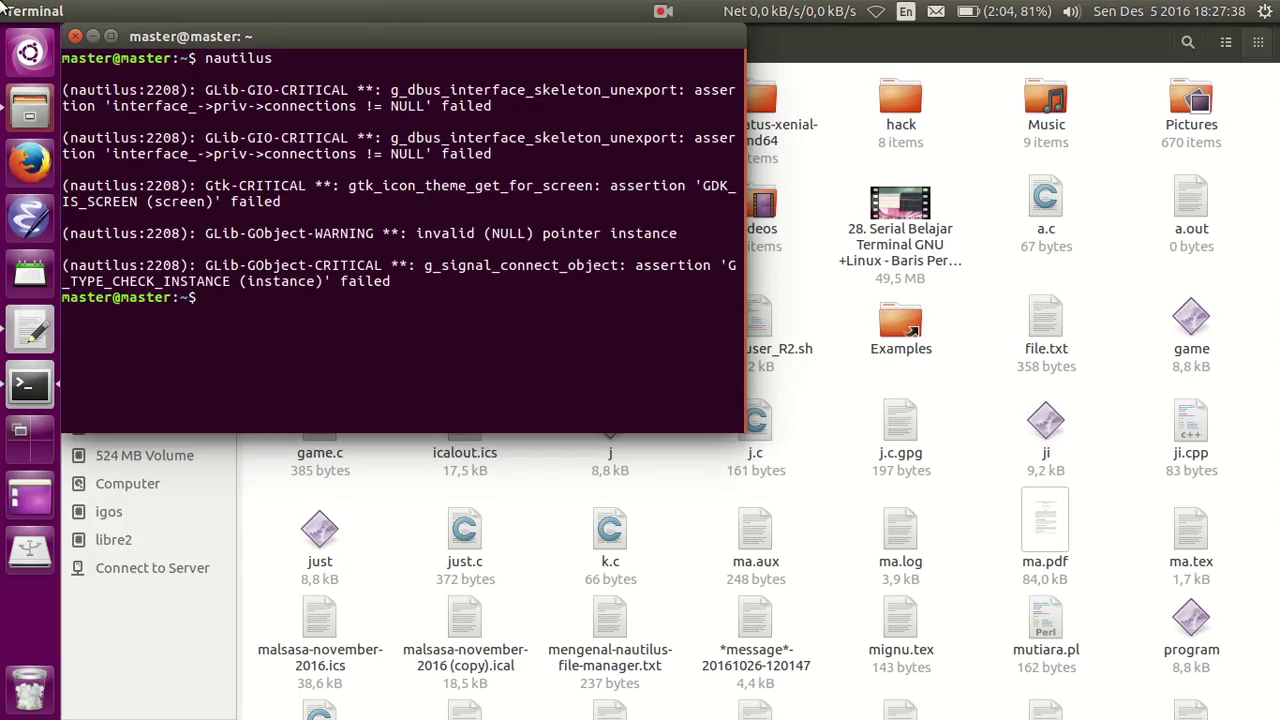
Step: Close the terminal and quit all running Files windows at once
left_click(75, 36)
right_click(30, 110)
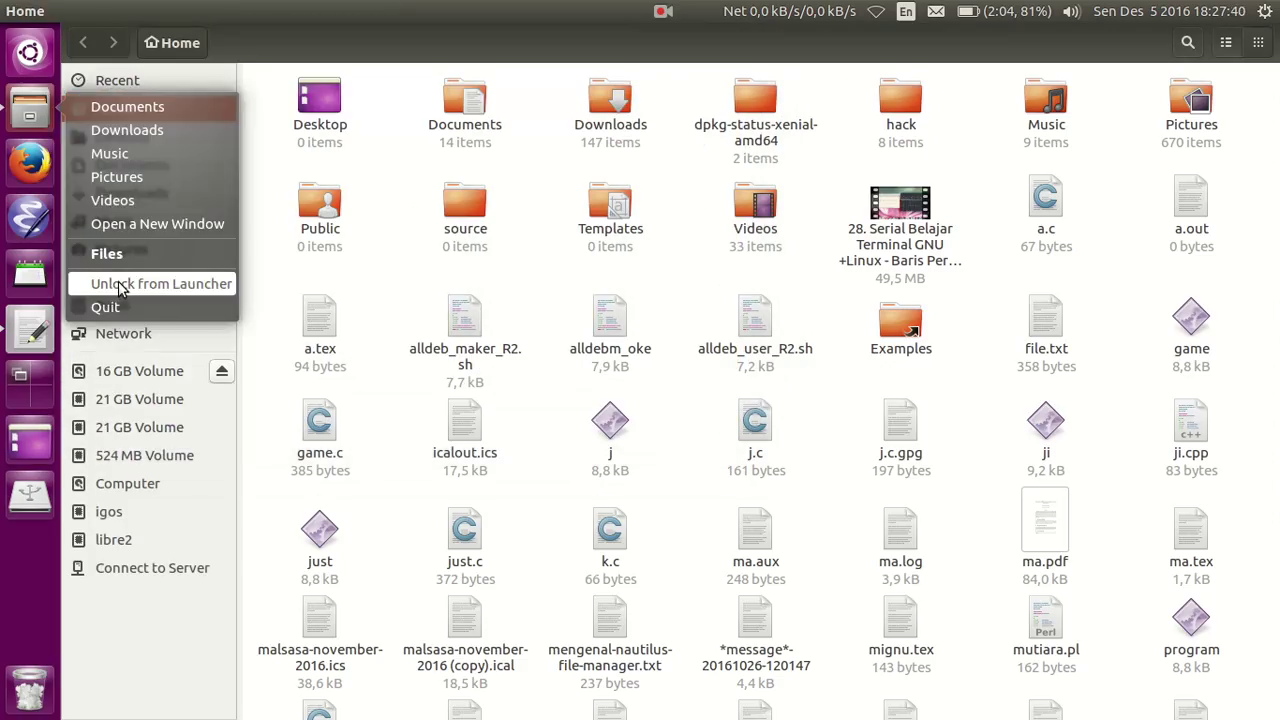
left_click(105, 308)
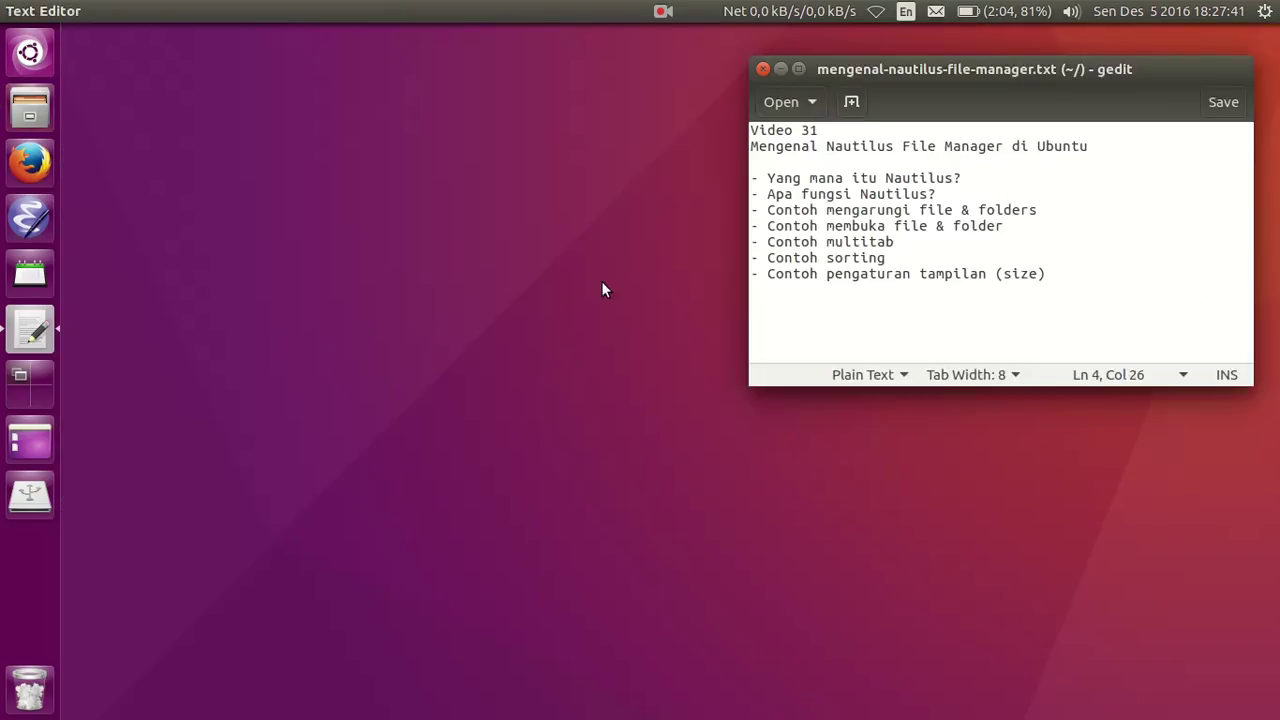
Step: Highlight the outline line "Yang mana itu Nautilus?" in the text file
triple_click(912, 176)
left_click(919, 178)
triple_click(926, 178)
Step: Show the Dash with its "nautilus" search and the Files window once more, closing each
left_click(20, 50)
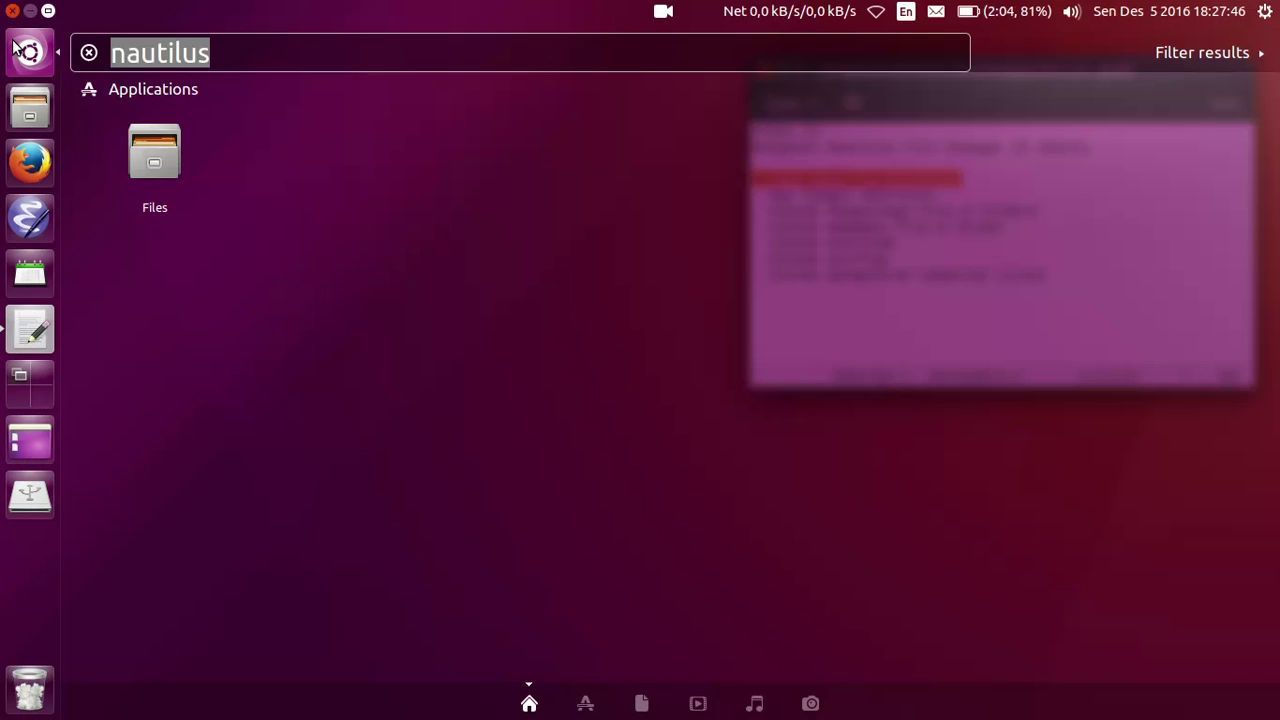
left_click(20, 50)
left_click(33, 108)
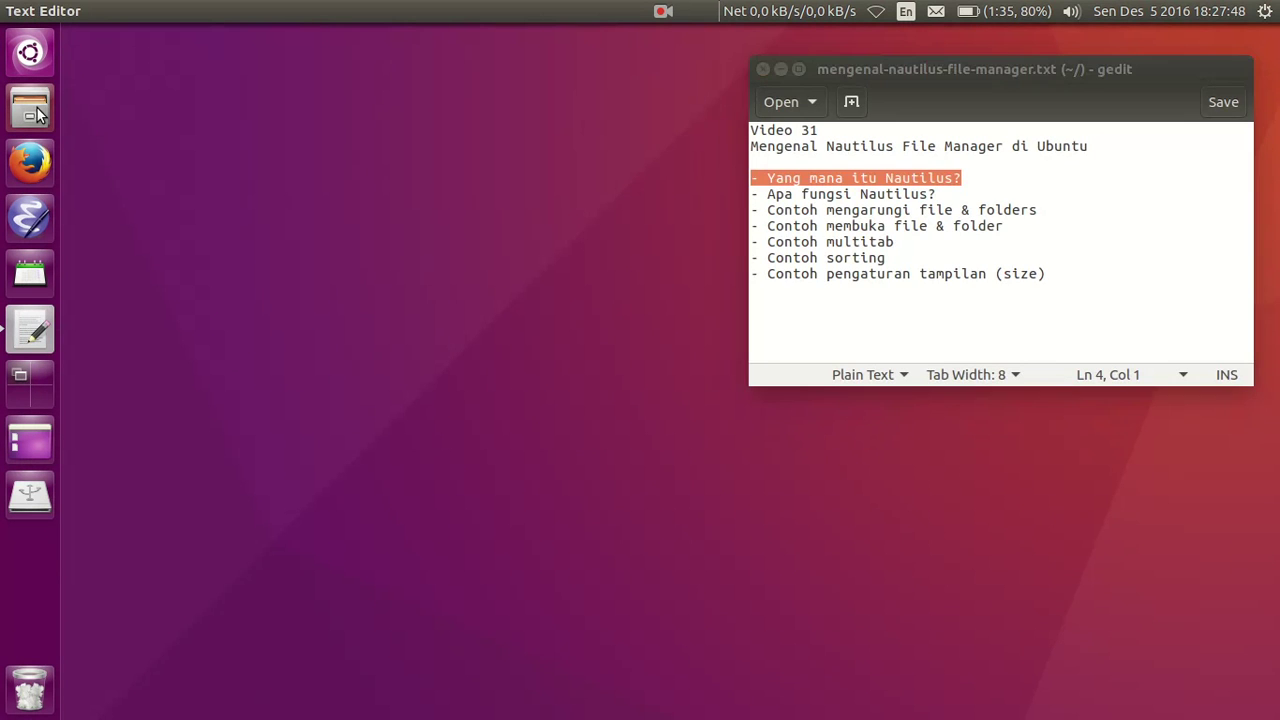
left_click(10, 11)
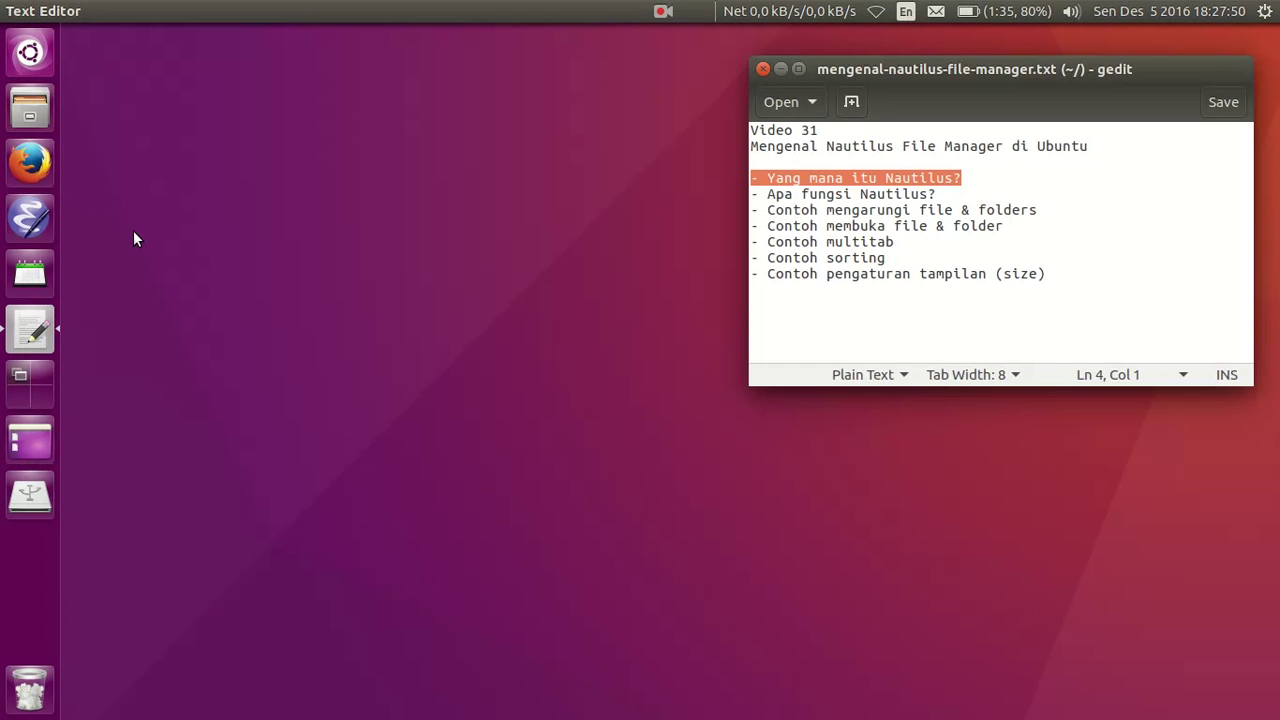
Step: Briefly open and close a terminal, and highlight the outline line "Apa fungsi Nautilus?" in the text file
key("ctrl+alt+t")
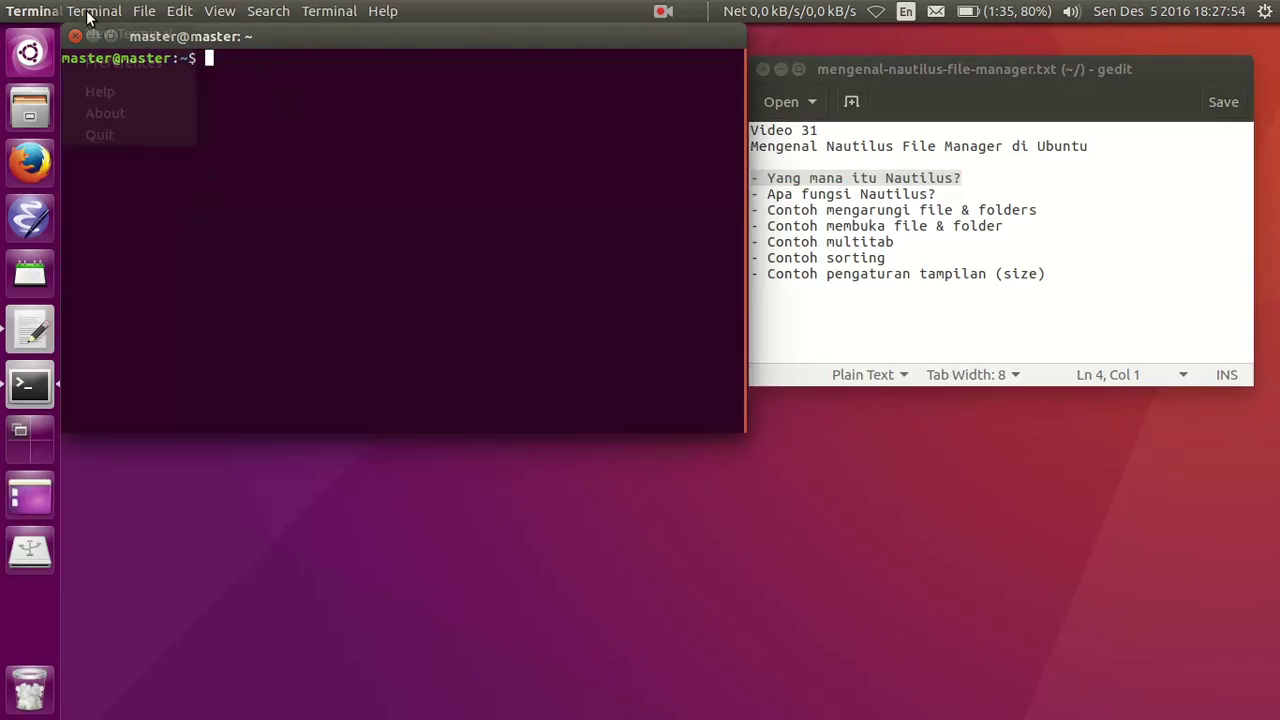
left_click(76, 37)
left_click(1014, 228)
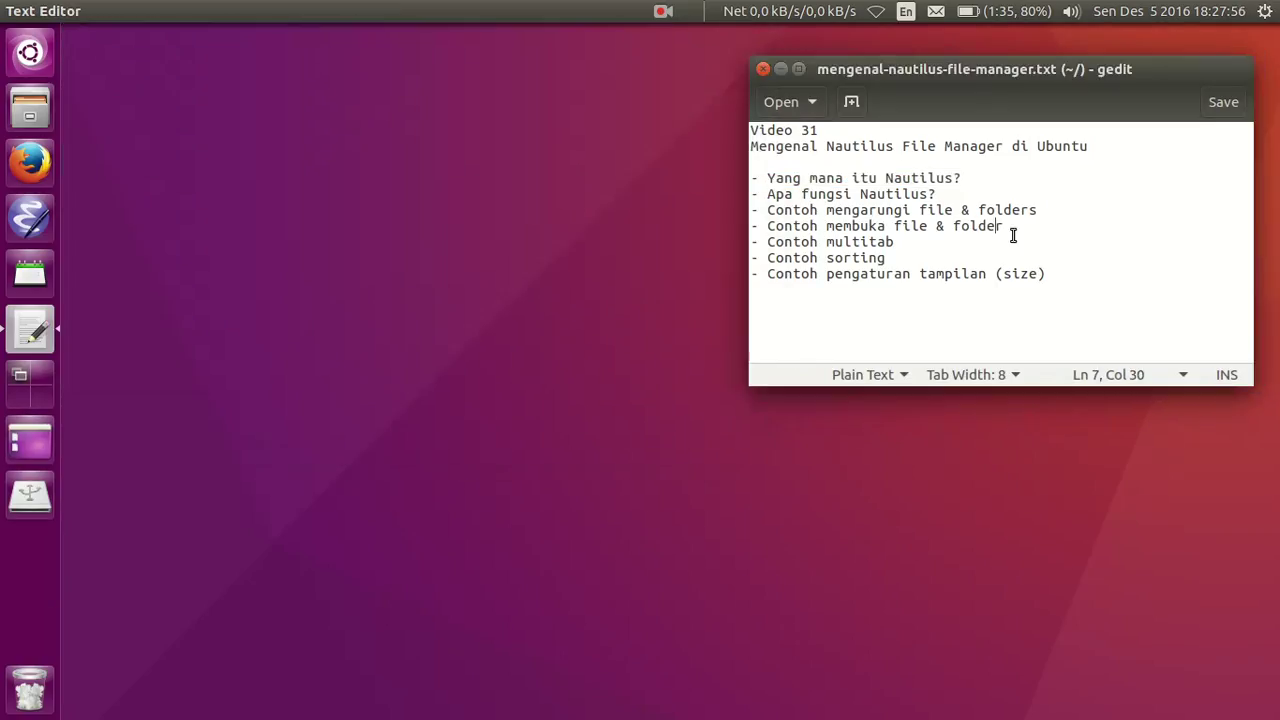
triple_click(912, 190)
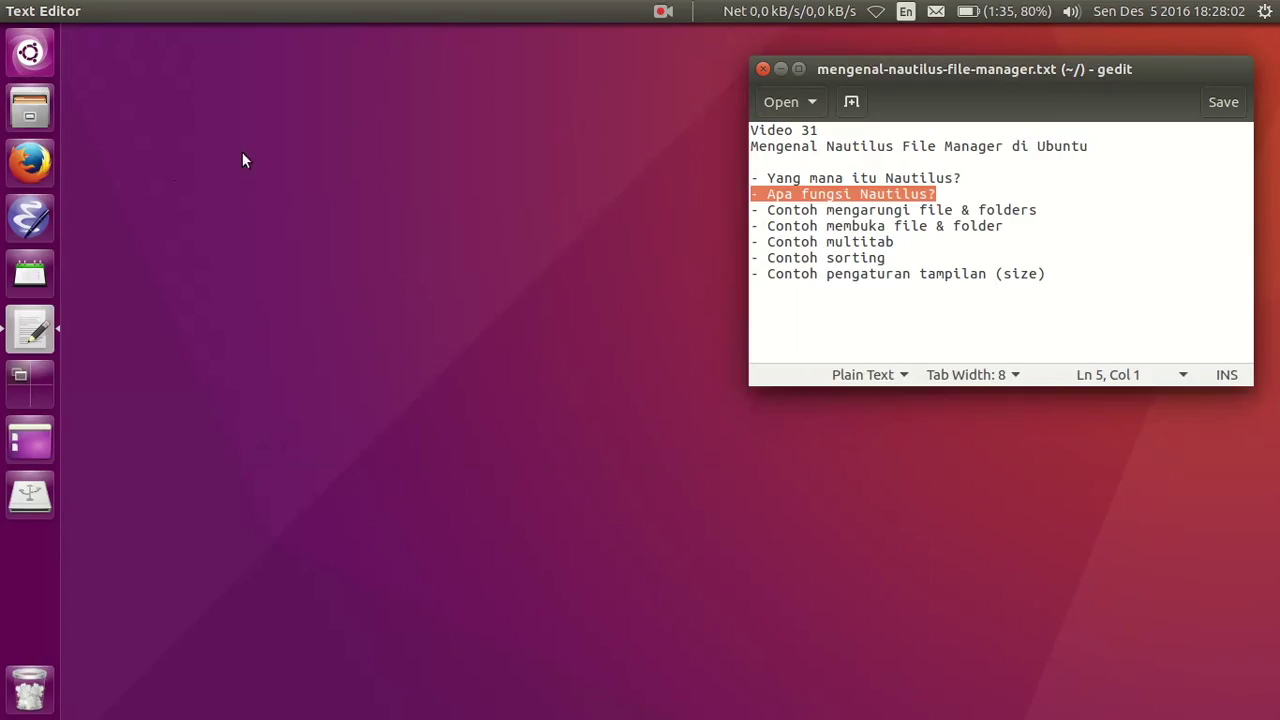
Step: Point out the outline line "Apa fungsi Nautilus?" again, leaving only its word "Nautilus" highlighted
left_click(1067, 287)
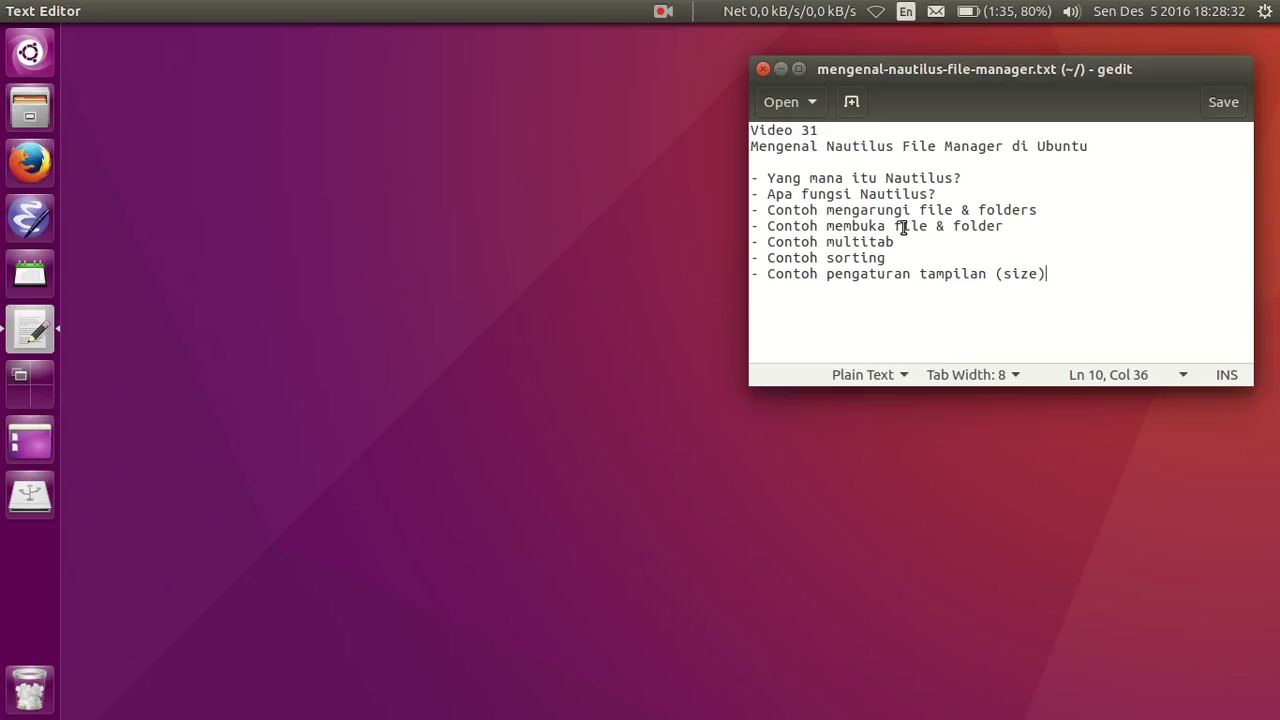
triple_click(907, 193)
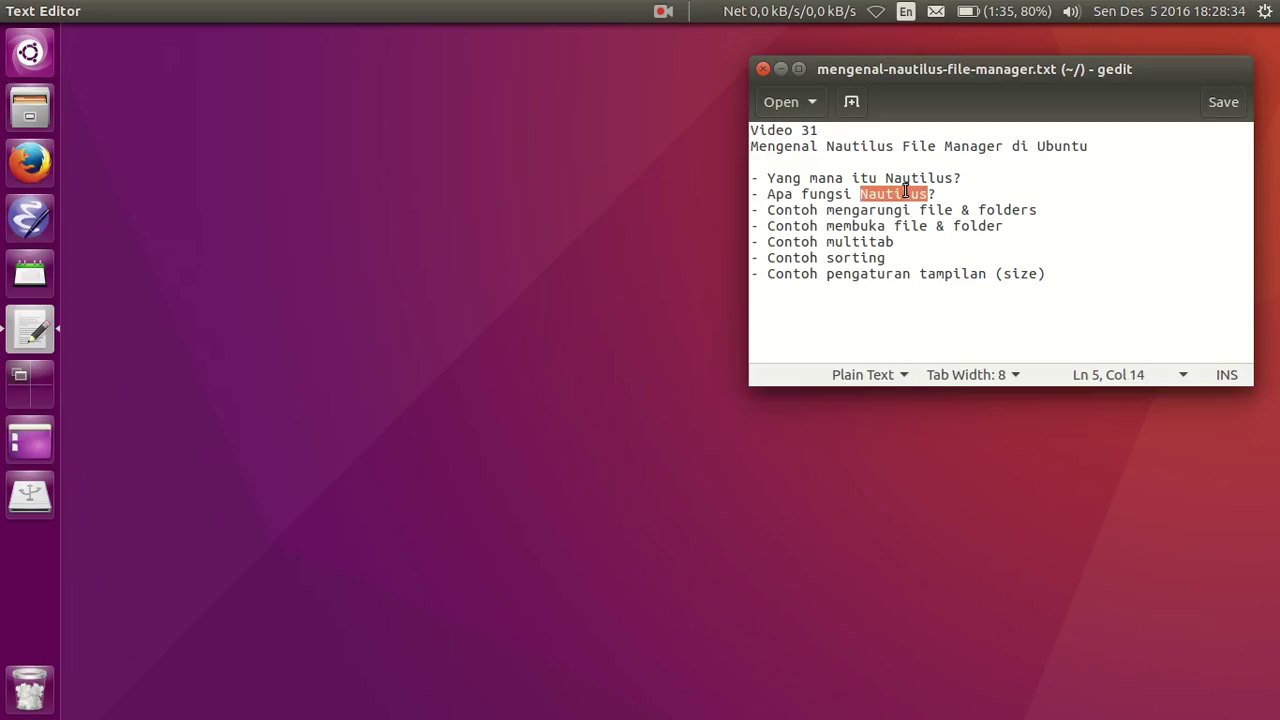
triple_click(912, 194)
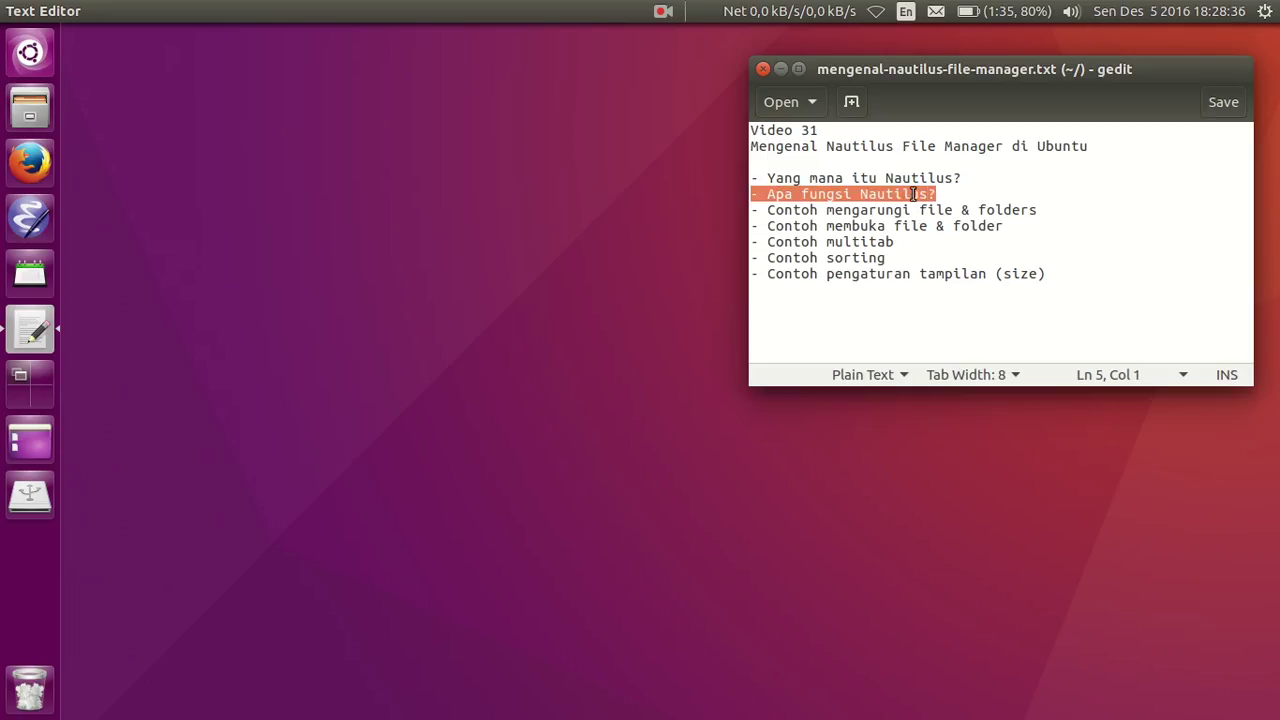
triple_click(912, 194)
triple_click(884, 210)
left_click(885, 210)
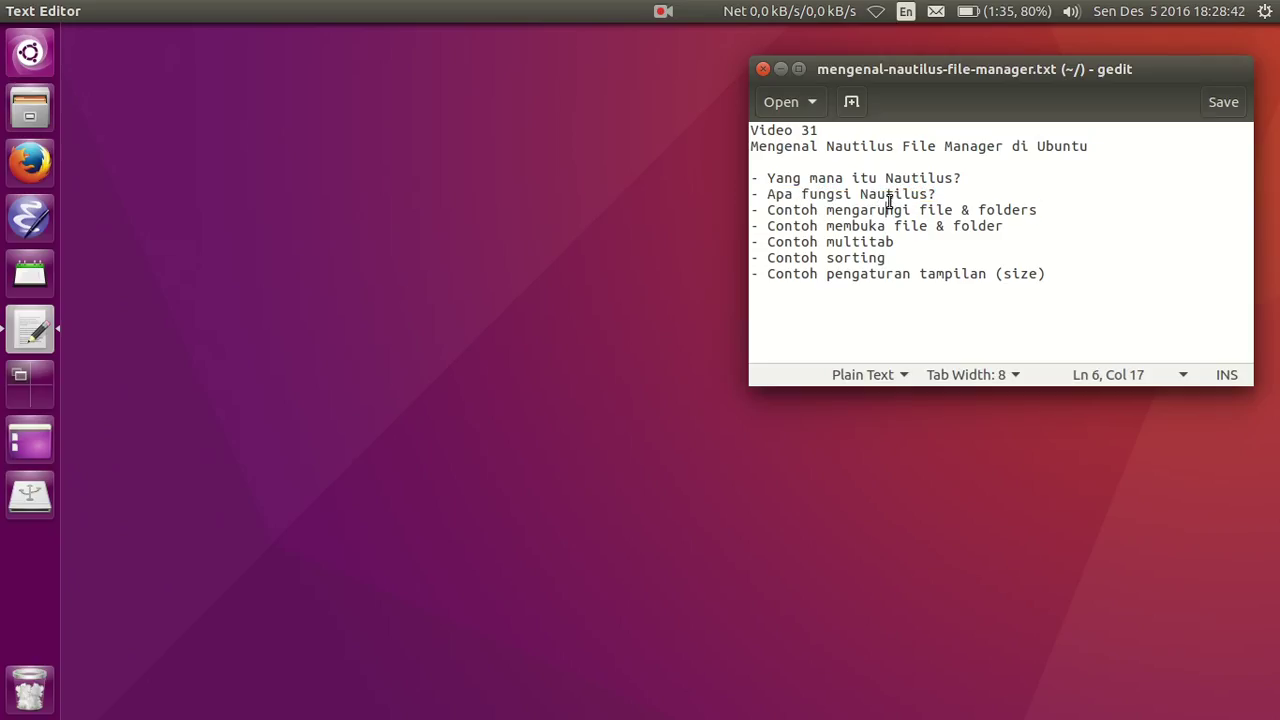
left_click(894, 194)
double_click(894, 194)
left_click(894, 209)
triple_click(899, 194)
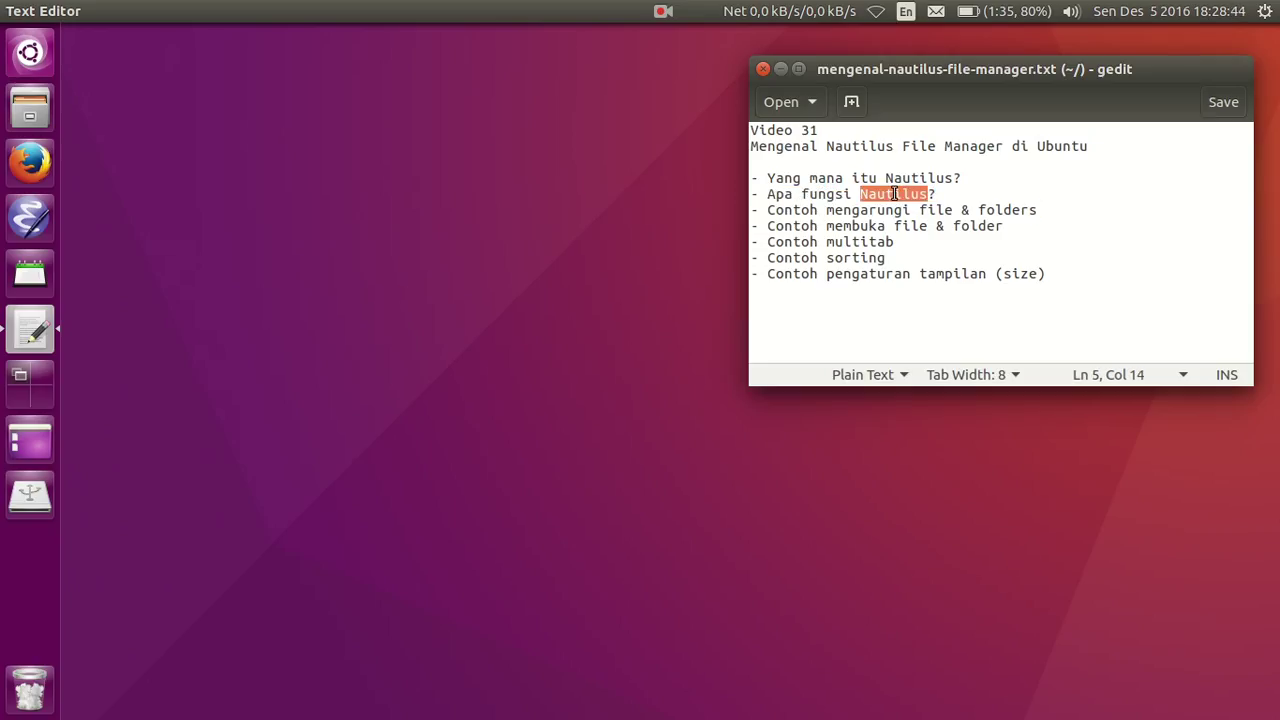
left_click(902, 194)
double_click(902, 194)
left_click(902, 194)
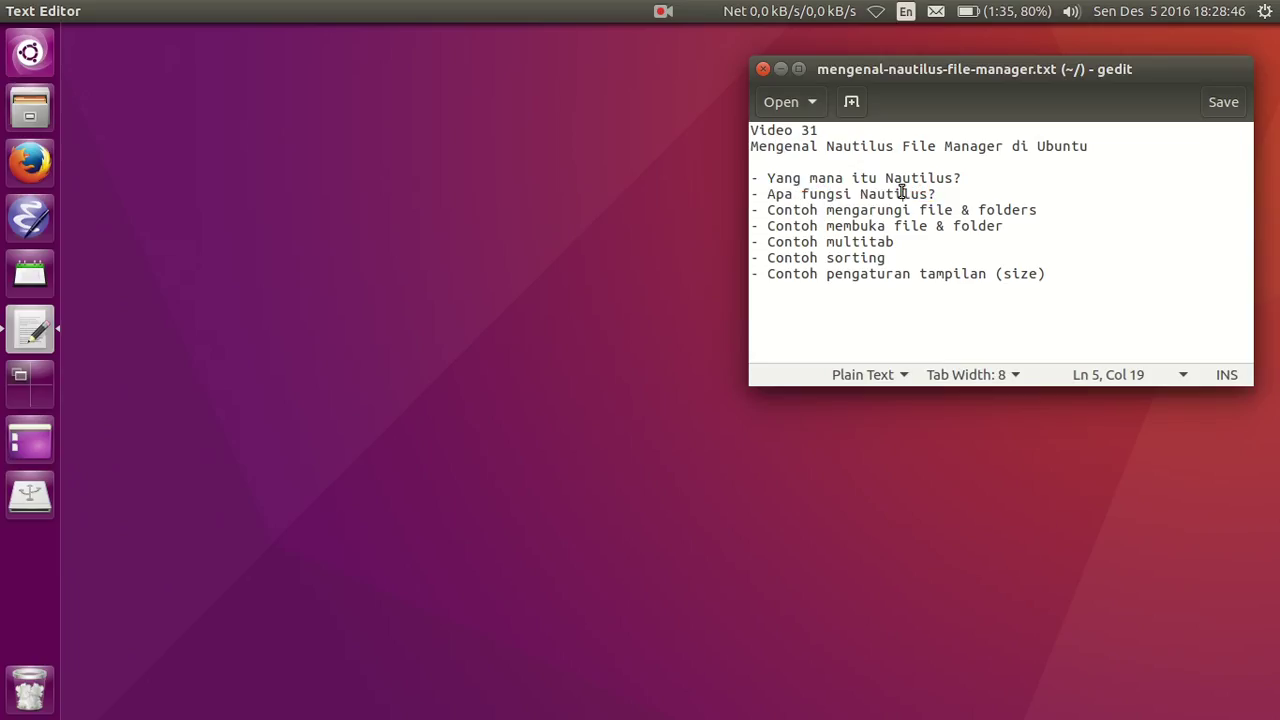
double_click(902, 194)
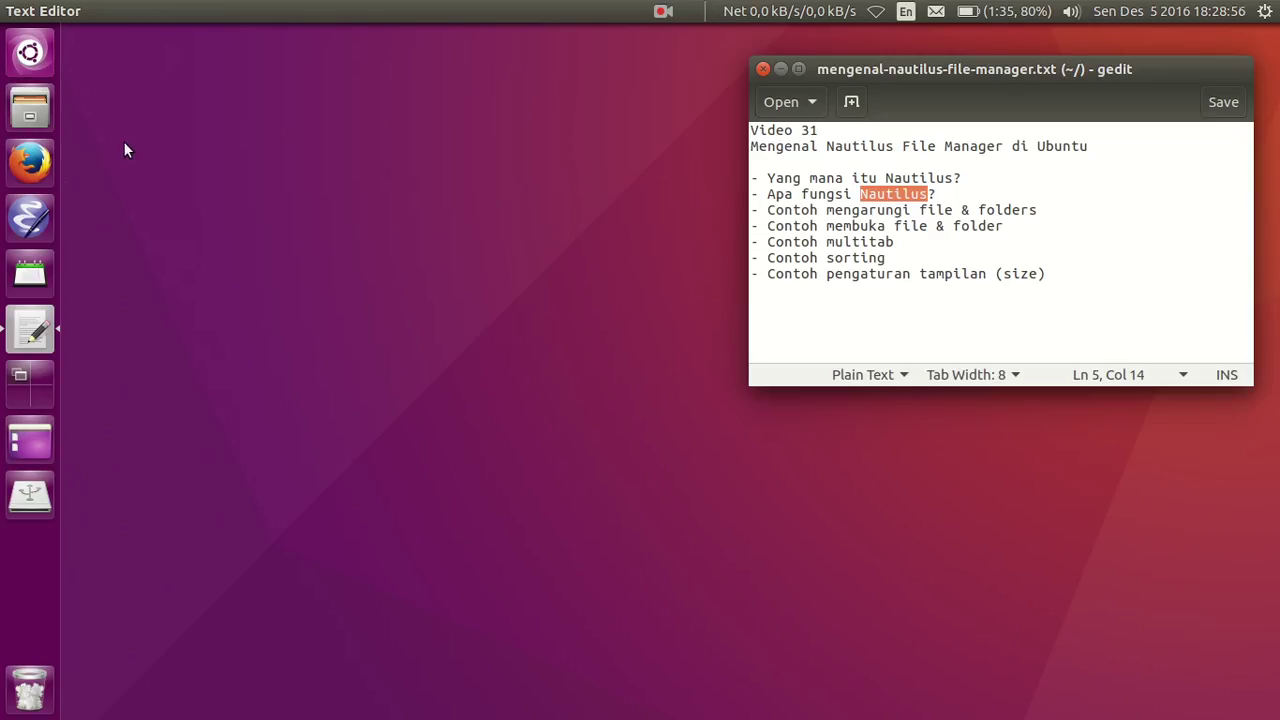
Step: Open a Files window and highlight the outline line "Contoh mengarungi file & folders" in the text file
left_click(30, 107)
left_click(30, 330)
triple_click(938, 210)
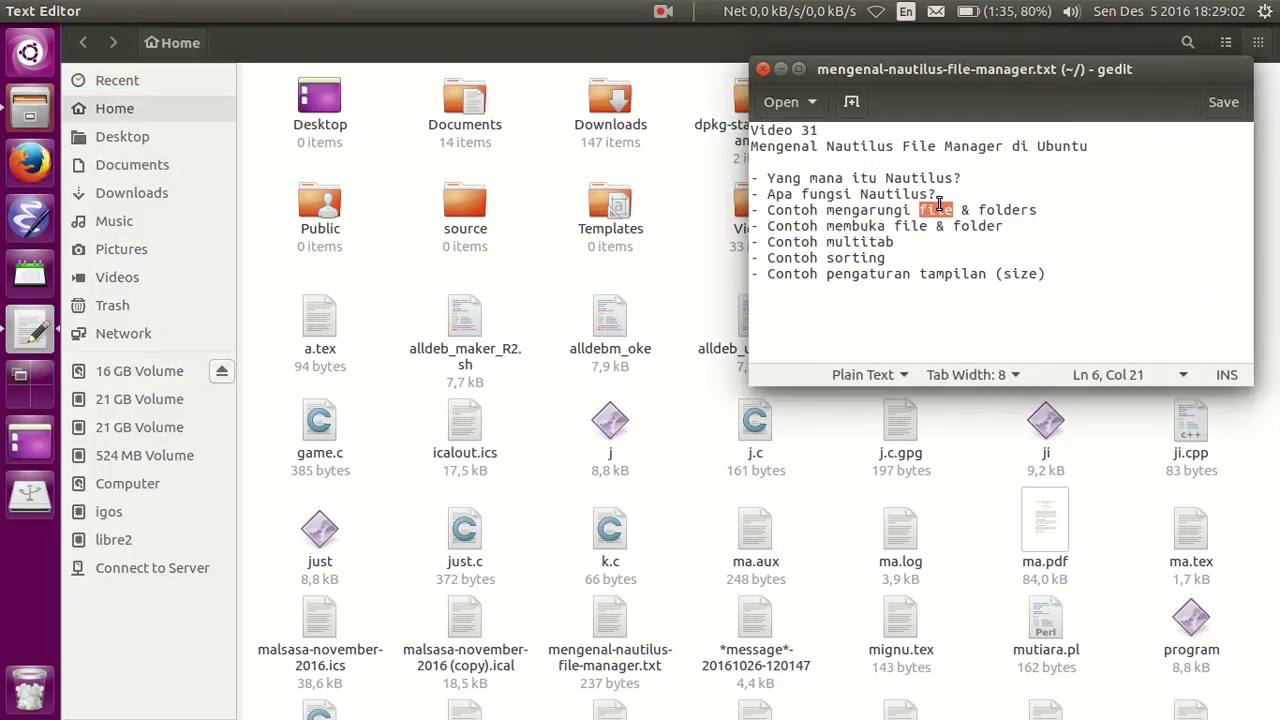
triple_click(870, 211)
left_click(920, 210)
triple_click(920, 210)
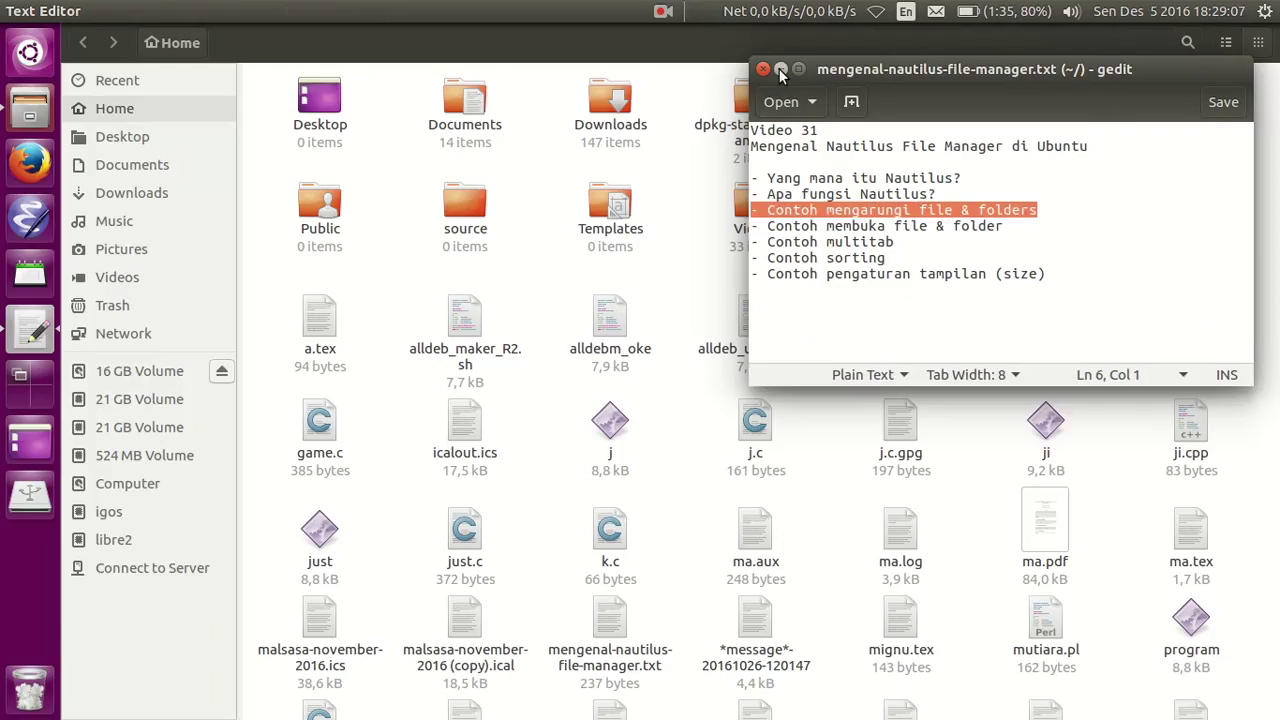
Step: Highlight the words "file" and "folders" in that outline line, and minimize the text editor
left_click(936, 210)
double_click(936, 210)
left_click(987, 210)
double_click(987, 210)
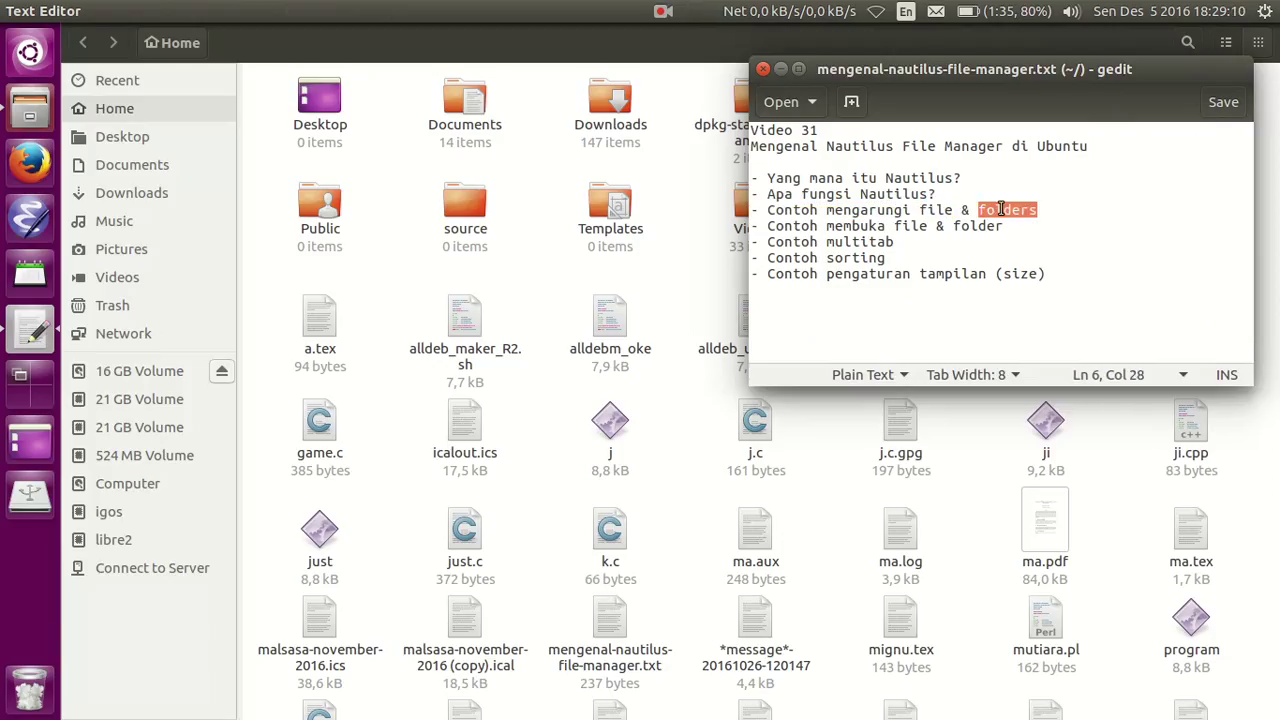
left_click(782, 70)
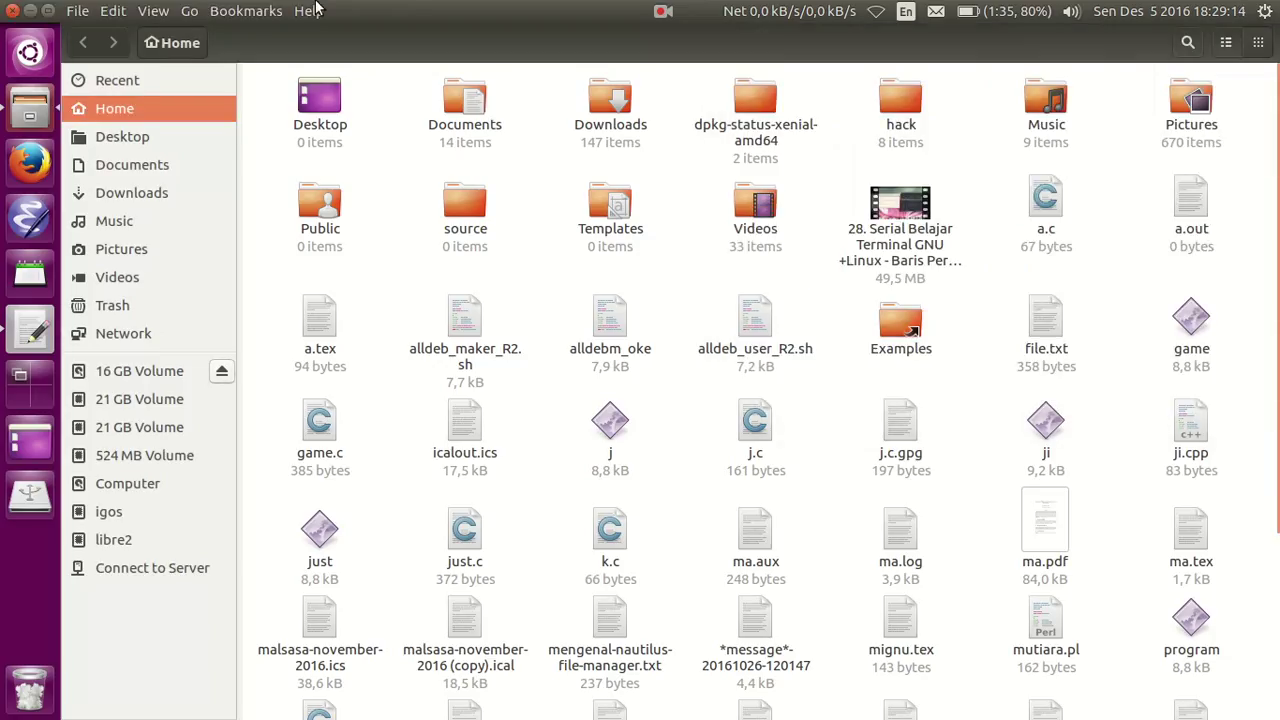
Step: Restore the maximized Files window, enlarge it to show four columns of items, and close it
left_click(36, 10)
left_click_drag(463, 29, 551, 104)
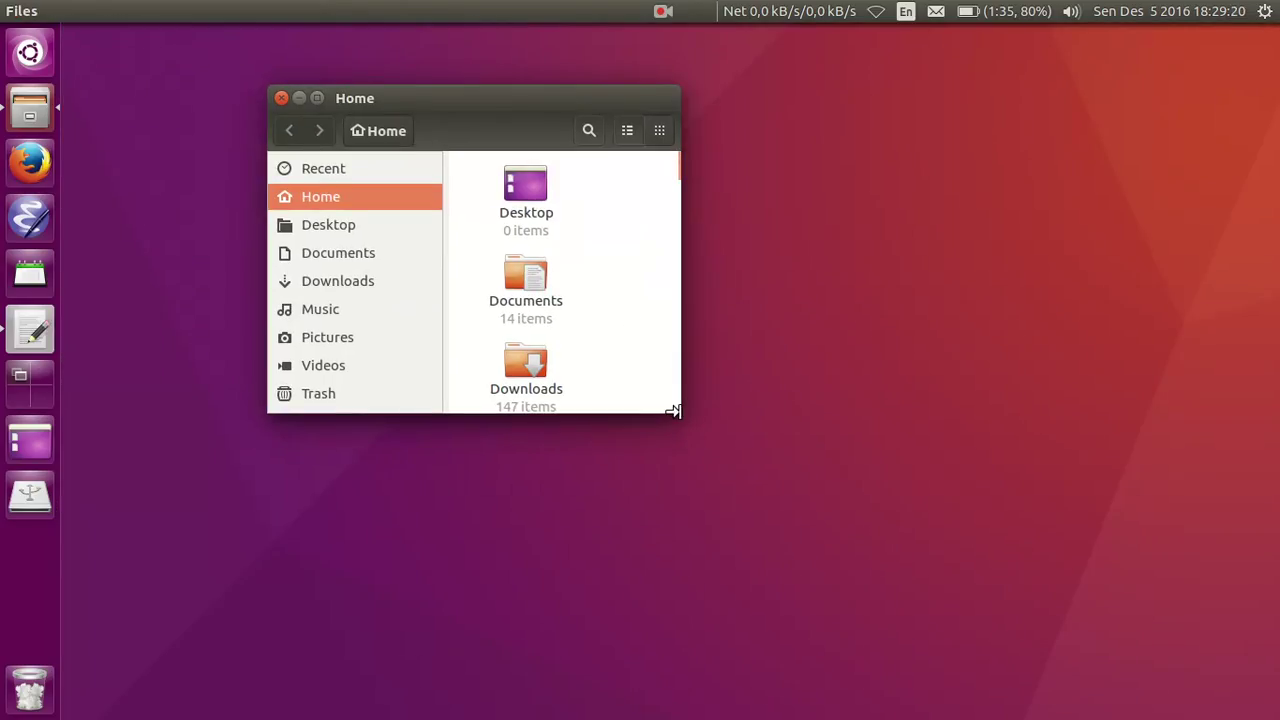
left_click_drag(678, 409, 1134, 661)
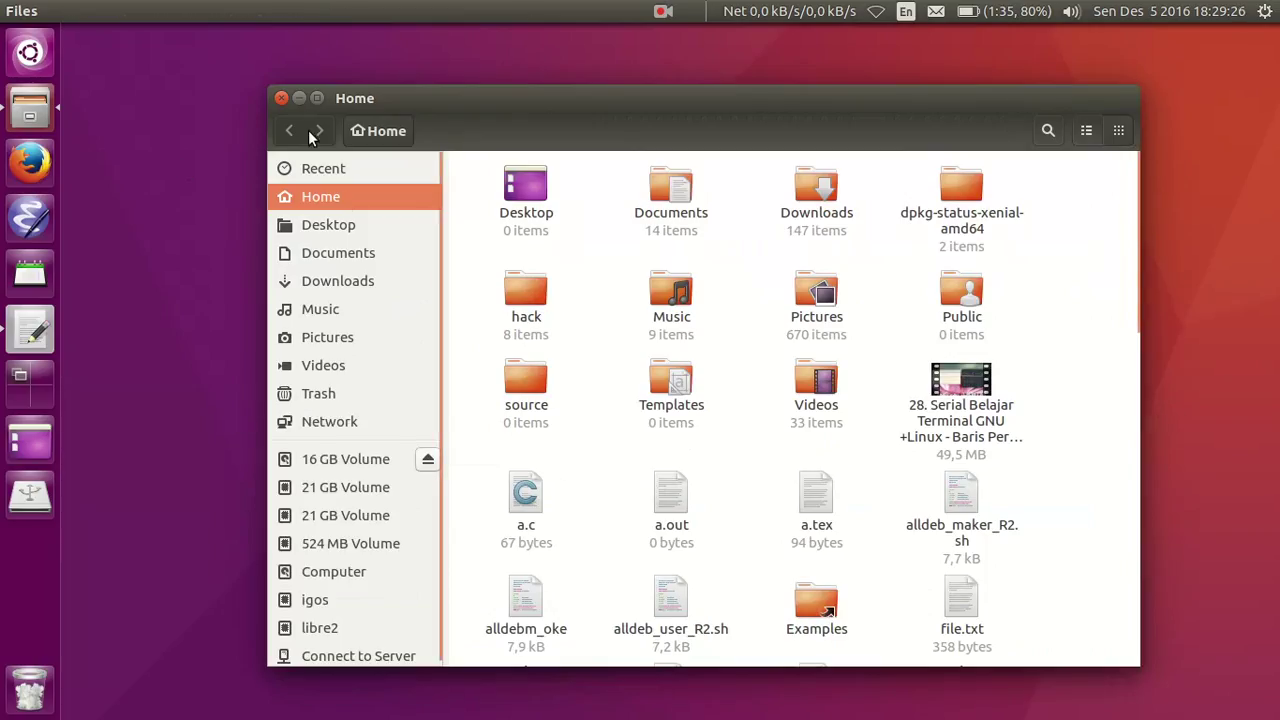
left_click(283, 98)
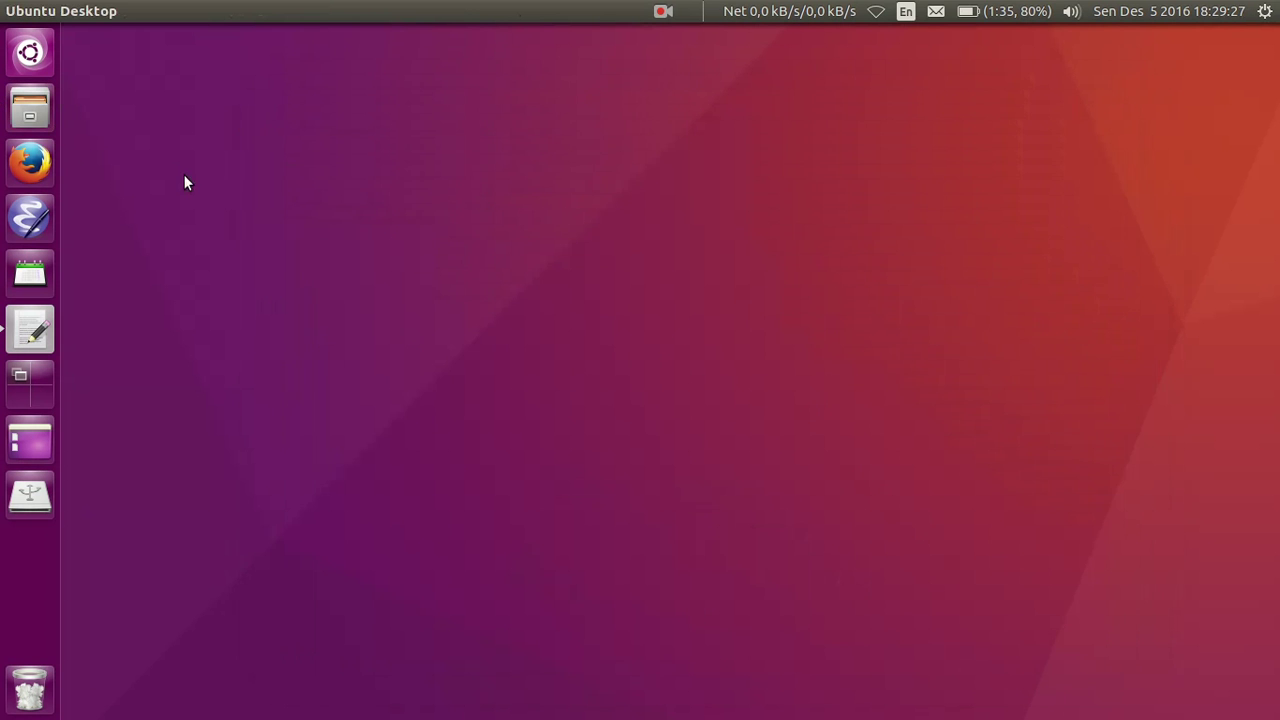
Step: Reopen Files at the Home folder, reposition its window, and check the logged-in account in the system session list
left_click(40, 117)
left_click_drag(209, 149, 379, 72)
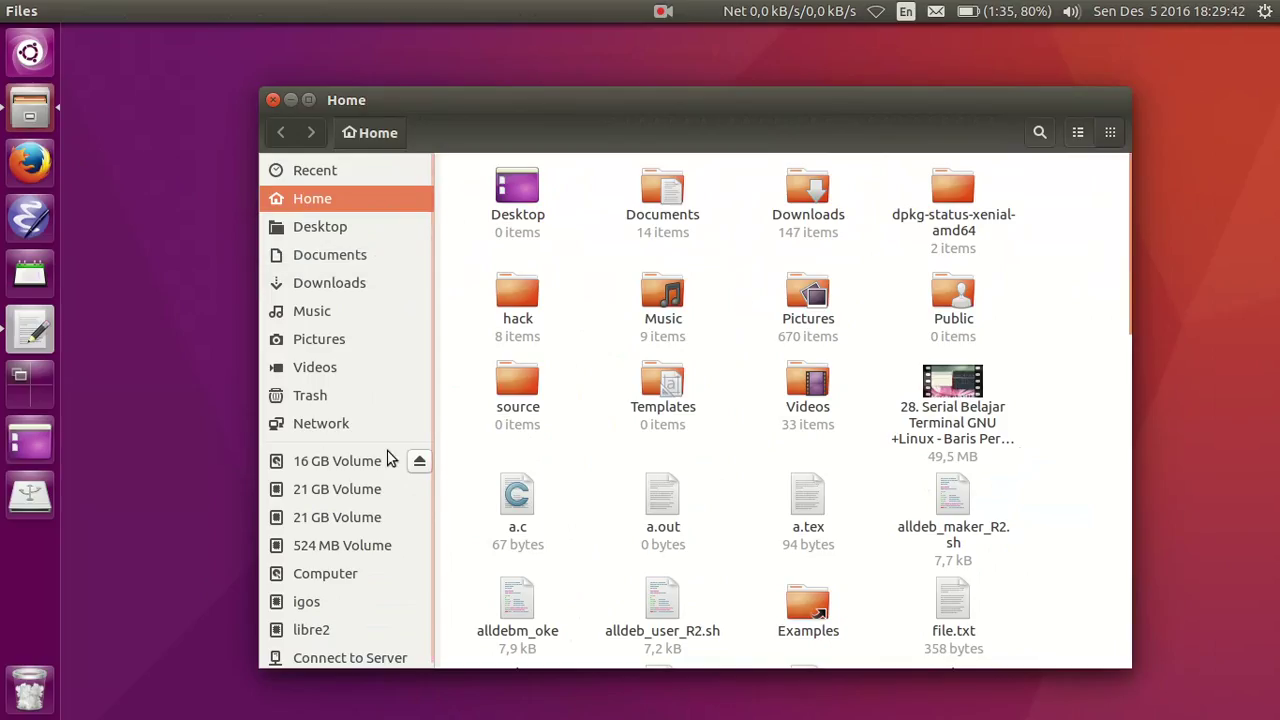
left_click(1272, 9)
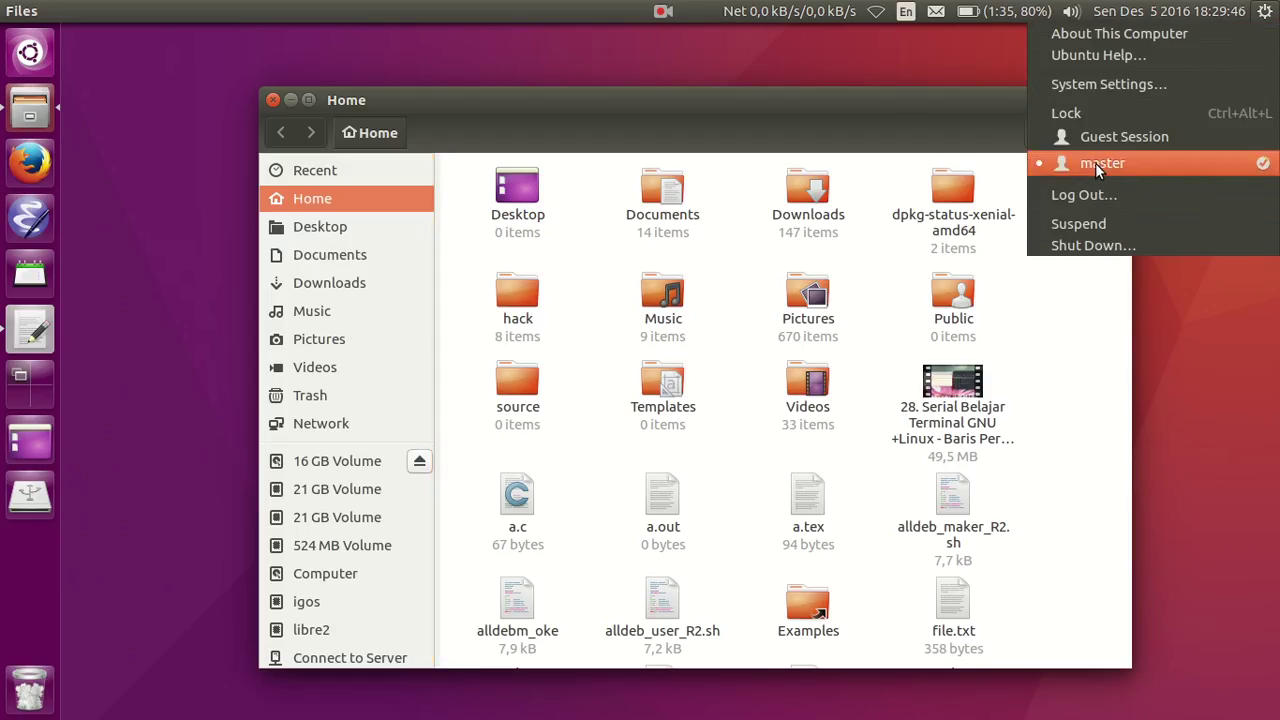
left_click(1060, 365)
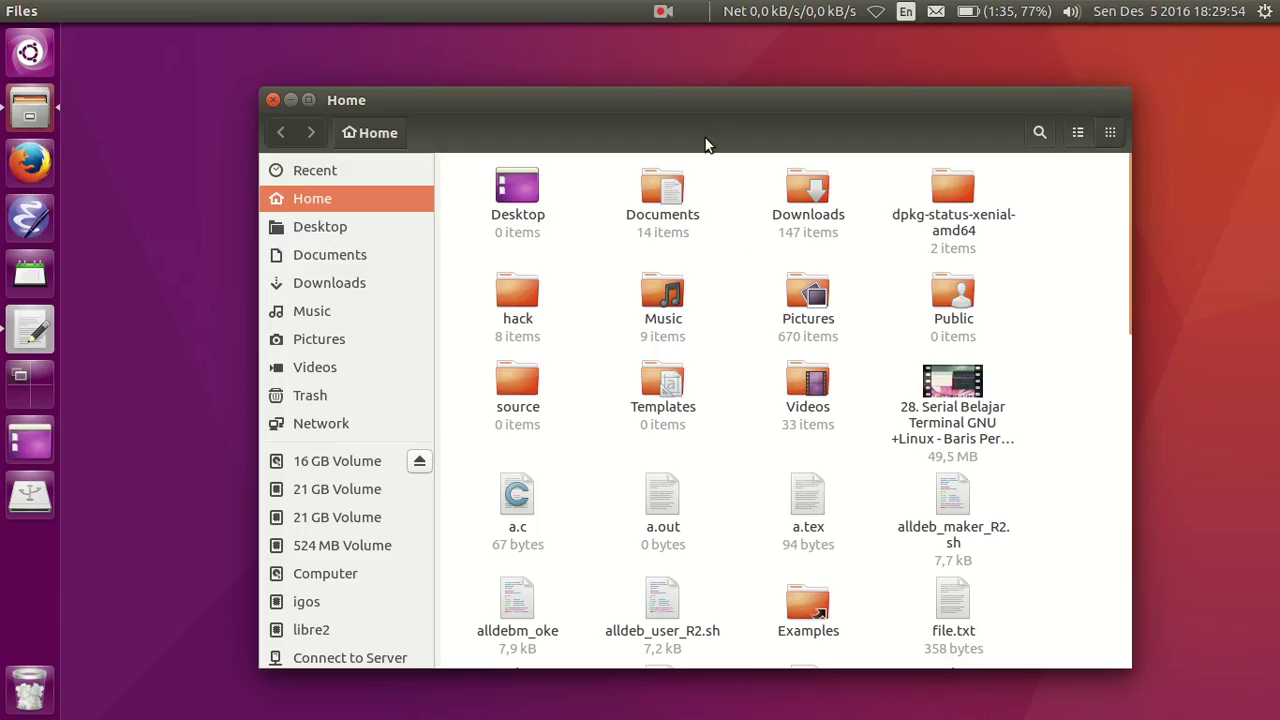
left_click_drag(725, 101, 687, 87)
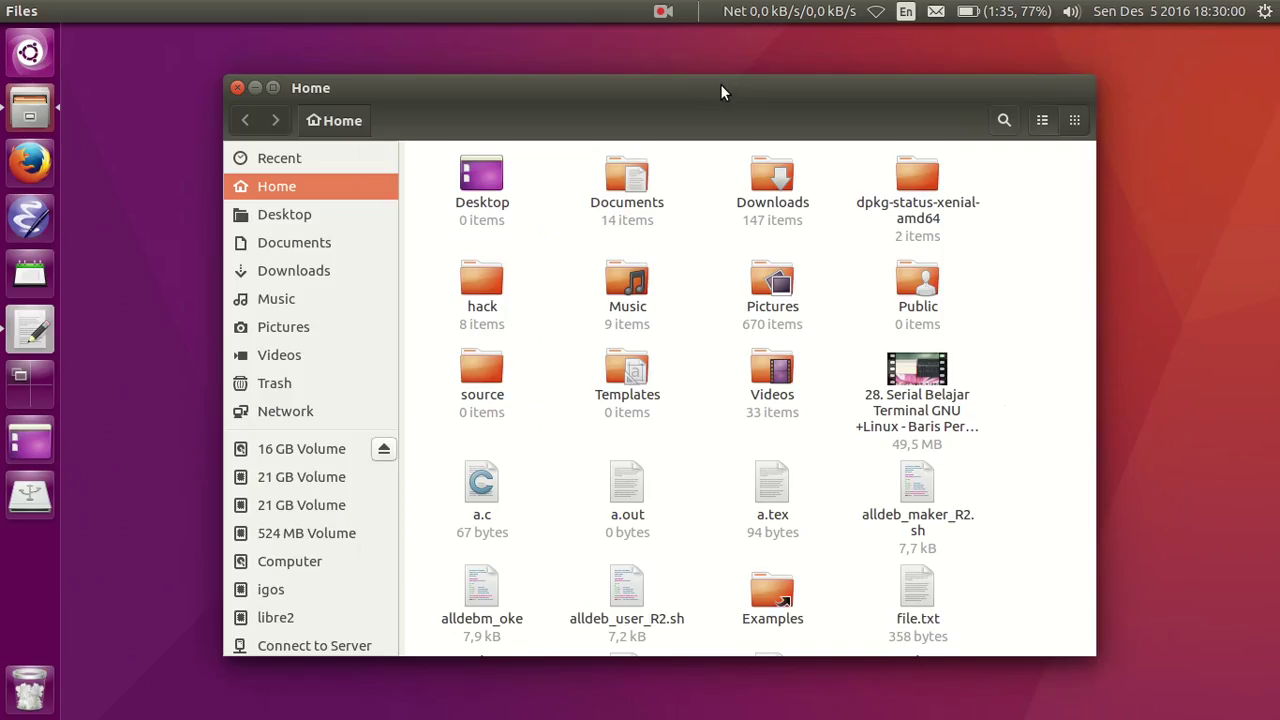
Step: Show the Home folder's full path and shorten it to /home/ to go to the parent folder
key("ctrl+l")
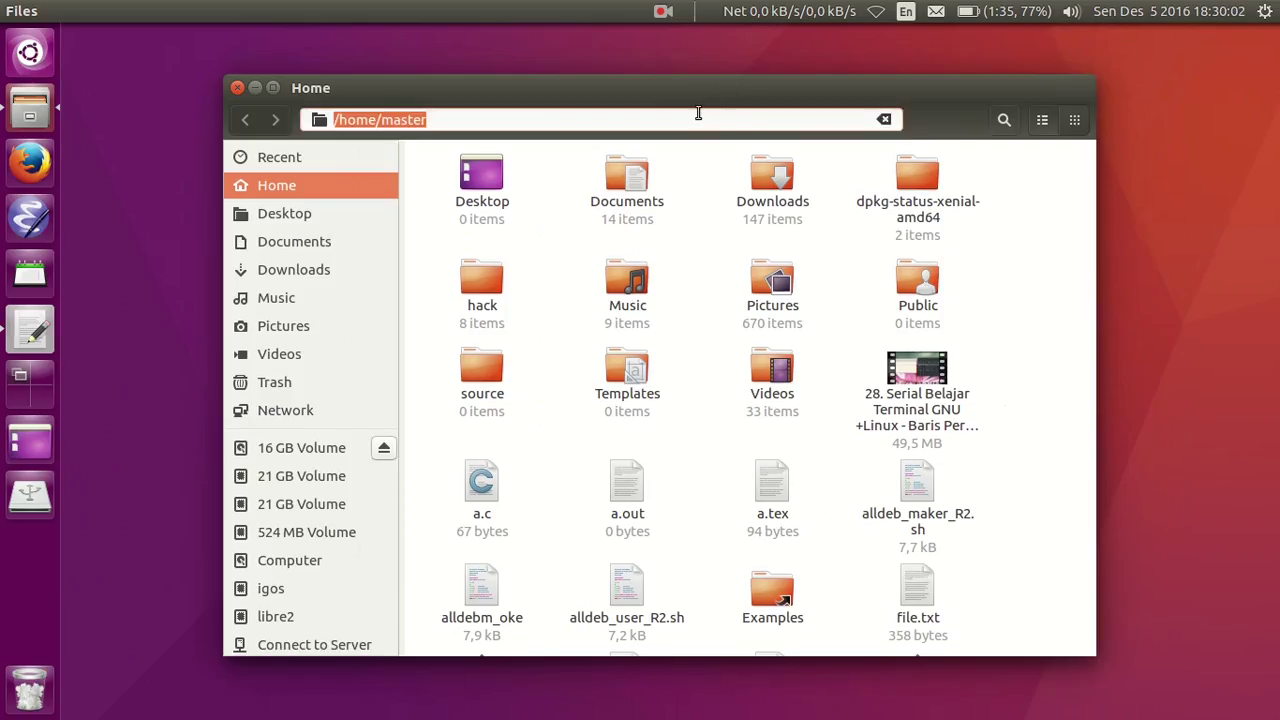
left_click(697, 122)
key("BackSpace")
key("BackSpace")
key("BackSpace")
key("BackSpace")
key("BackSpace")
key("BackSpace")
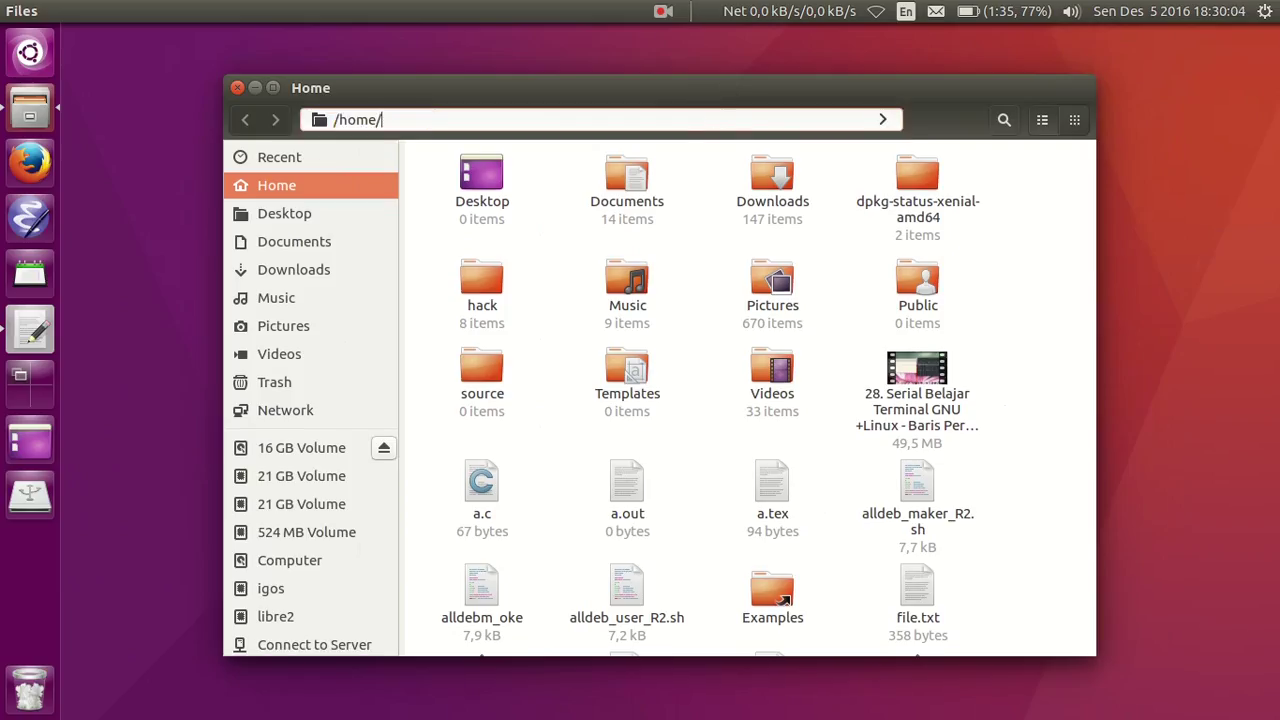
key("Return")
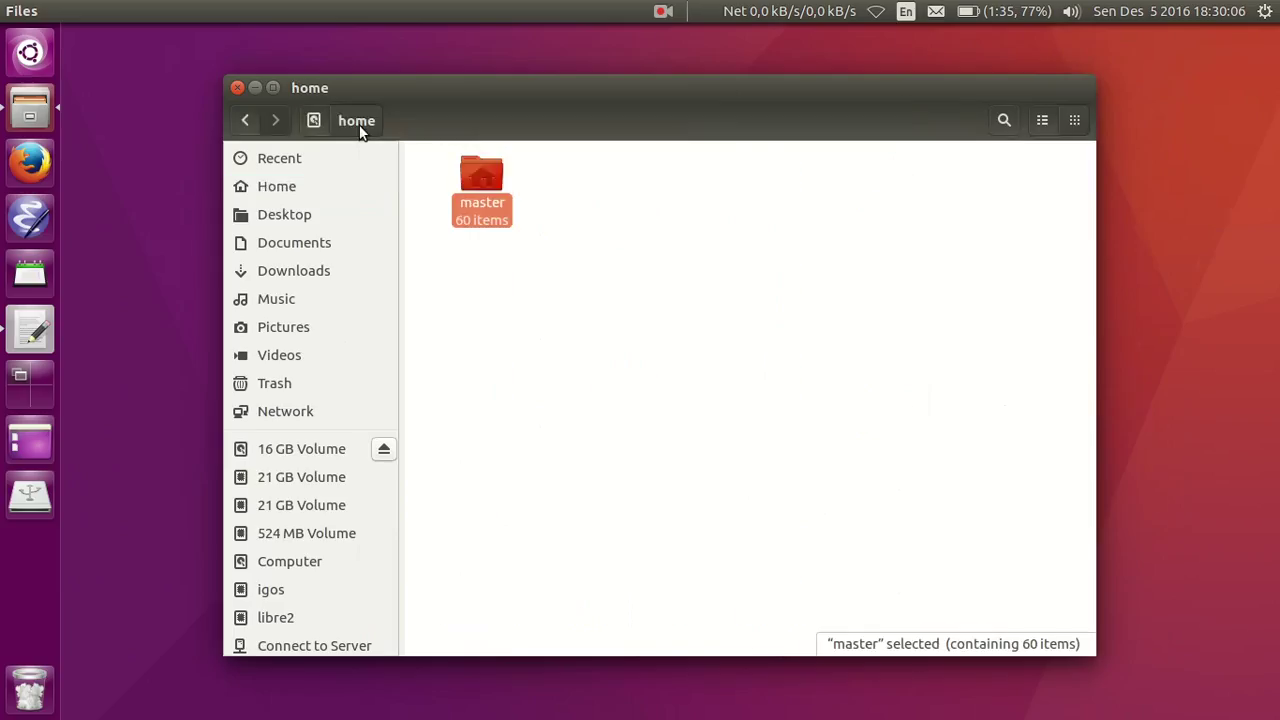
Step: Point out the master folder inside /home, return to the Home folder, and close the Files window
left_click(584, 302)
left_click(488, 212)
left_click(665, 286)
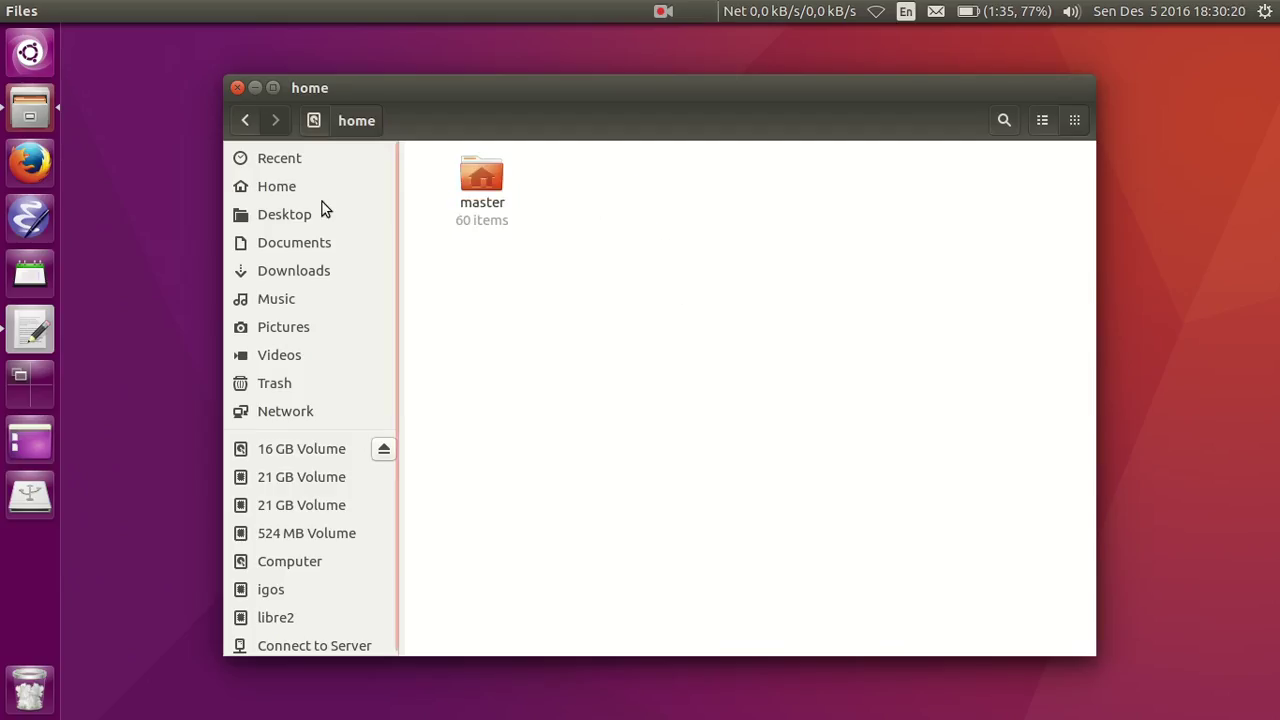
left_click(300, 186)
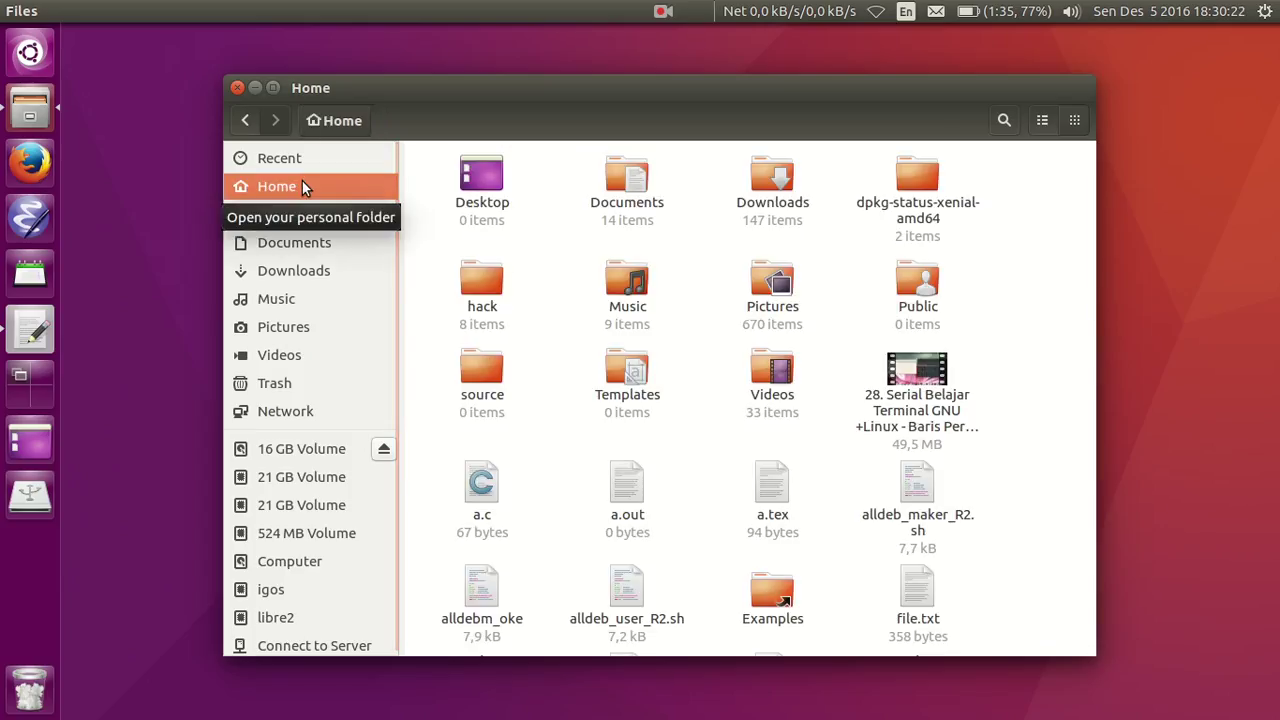
left_click(237, 88)
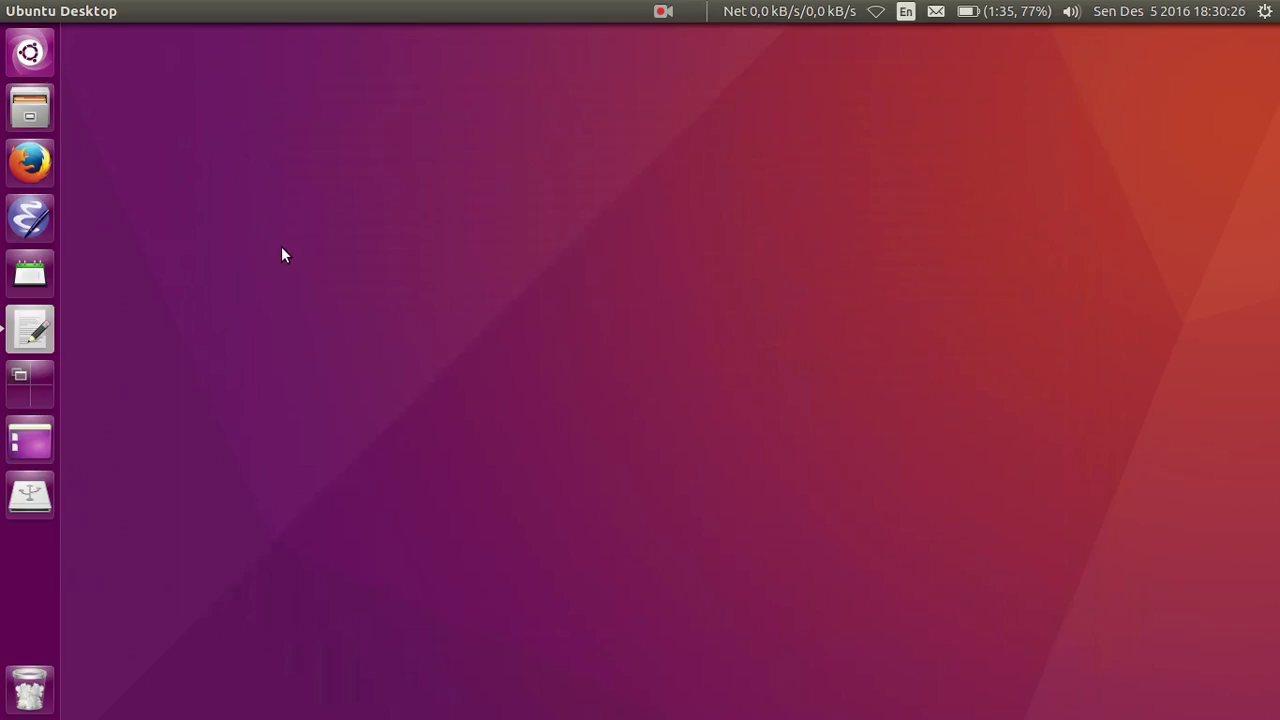
Step: Open a terminal and switch to the root user with sudo su, entering the account password
key("ctrl+alt+t")
type("sudo")
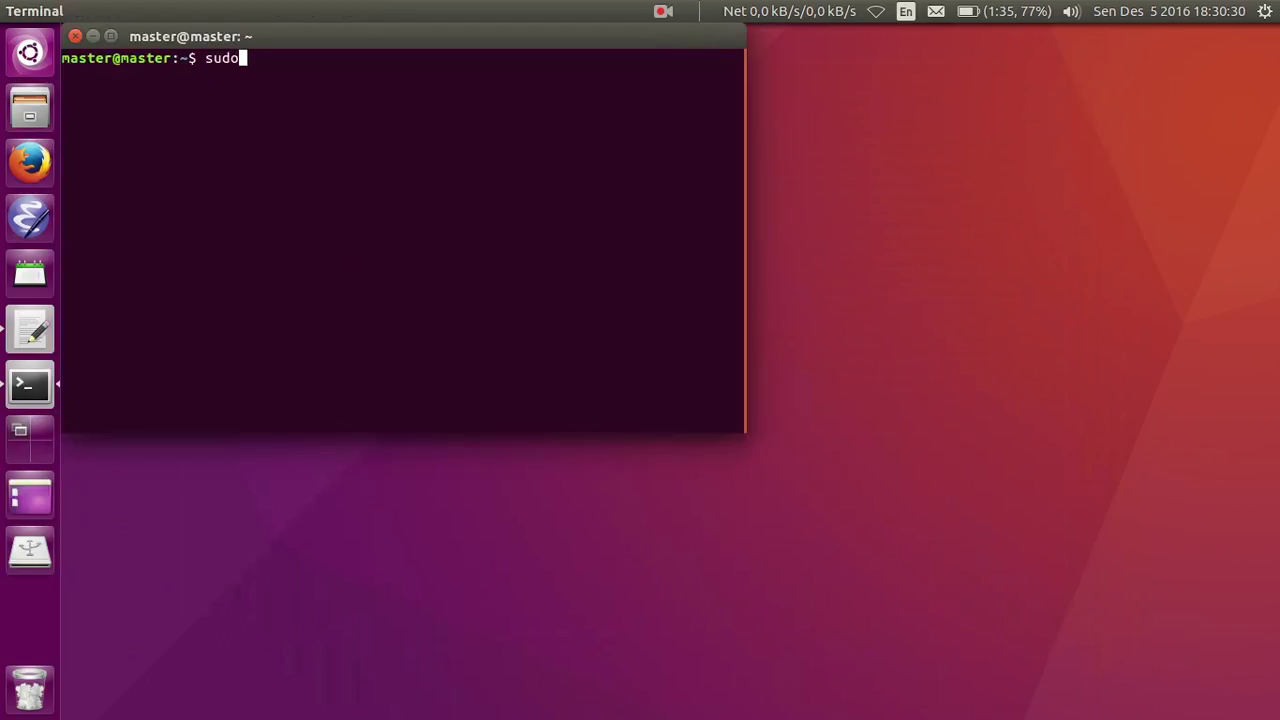
type(" su")
key("Return")
key("Return")
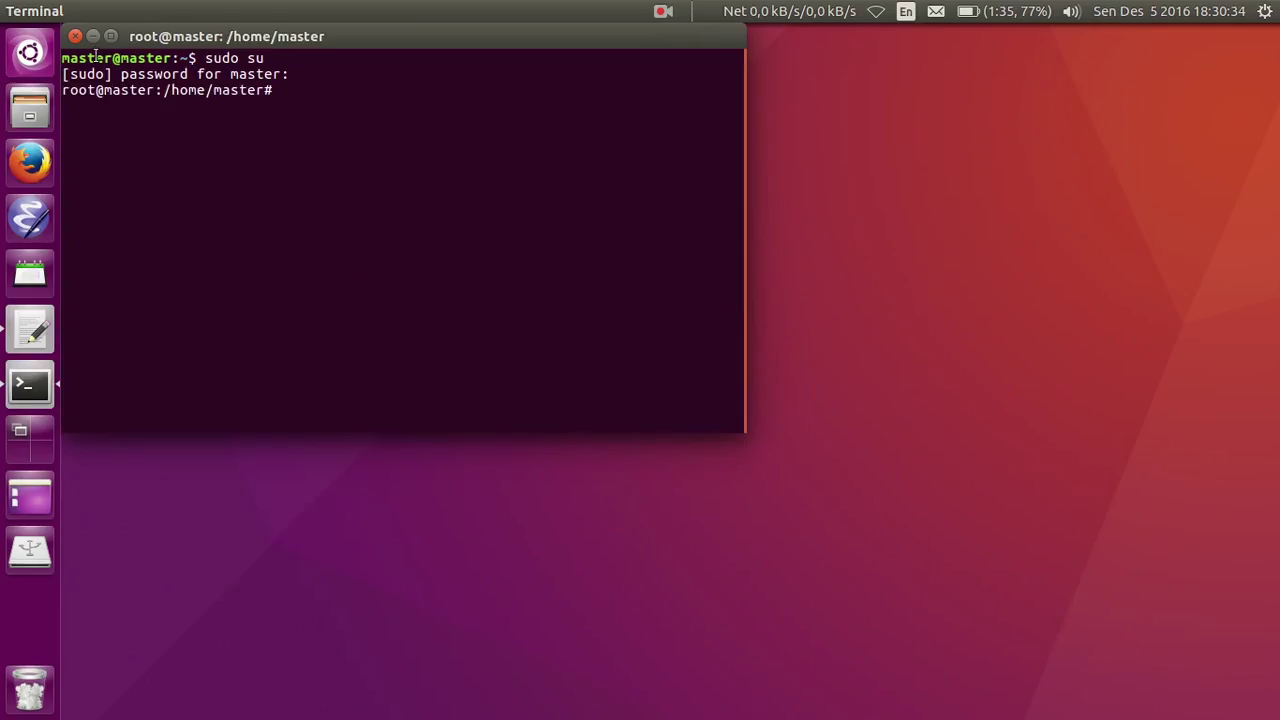
Step: Highlight the regular user's prompt and the root prompt in the terminal to compare them
left_click_drag(62, 58, 171, 58)
double_click(92, 90)
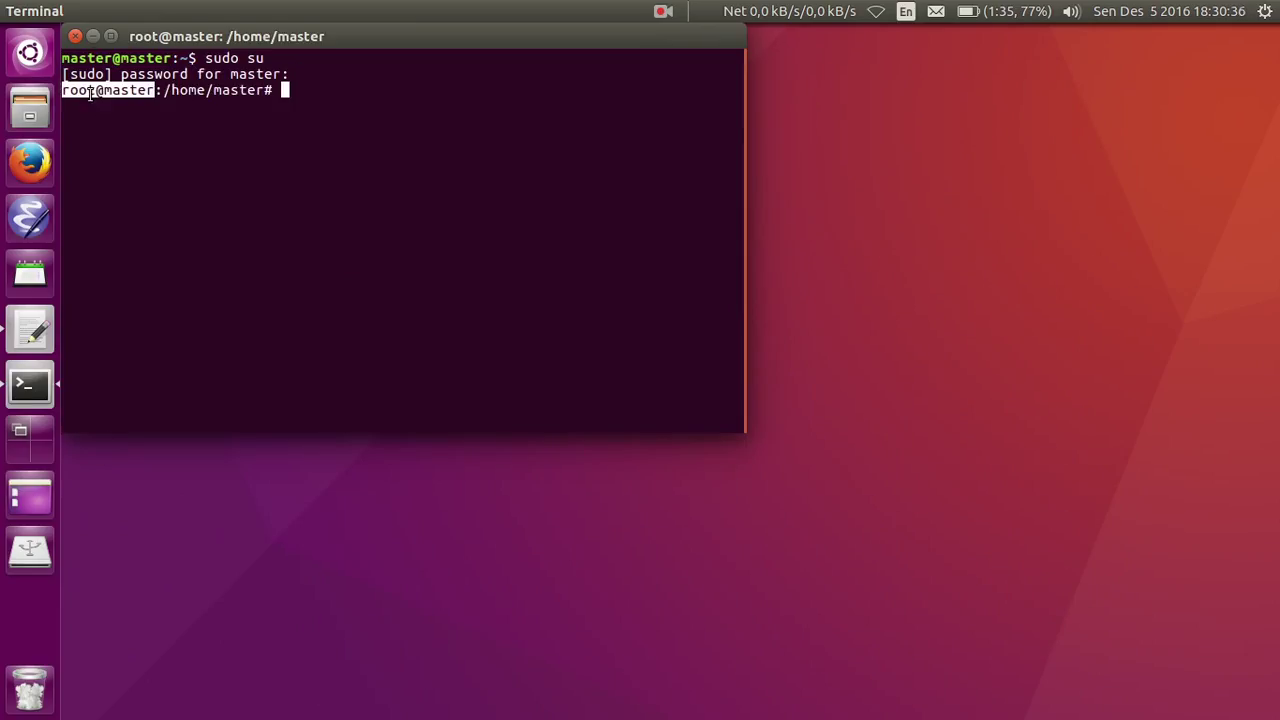
left_click(91, 89)
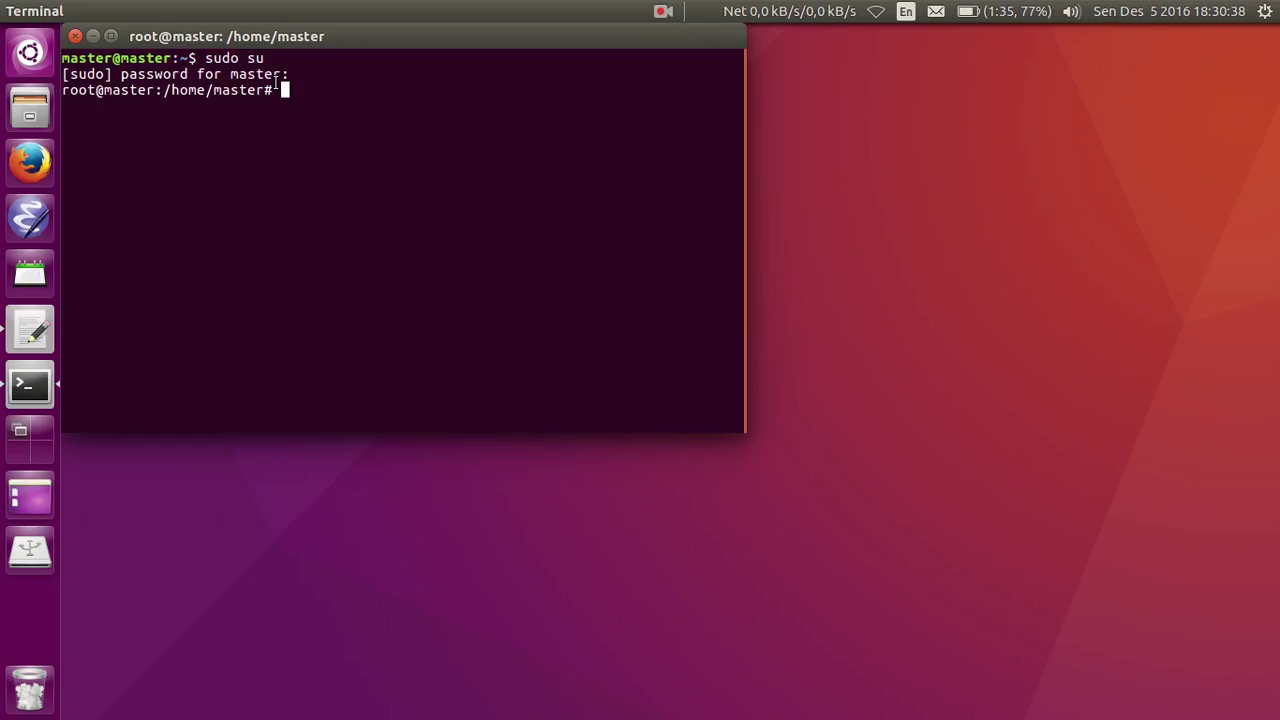
Step: Run nautilus as root, dismiss the error dialog, reposition the root Files window, and return to the terminal
type("nautilus")
key("Return")
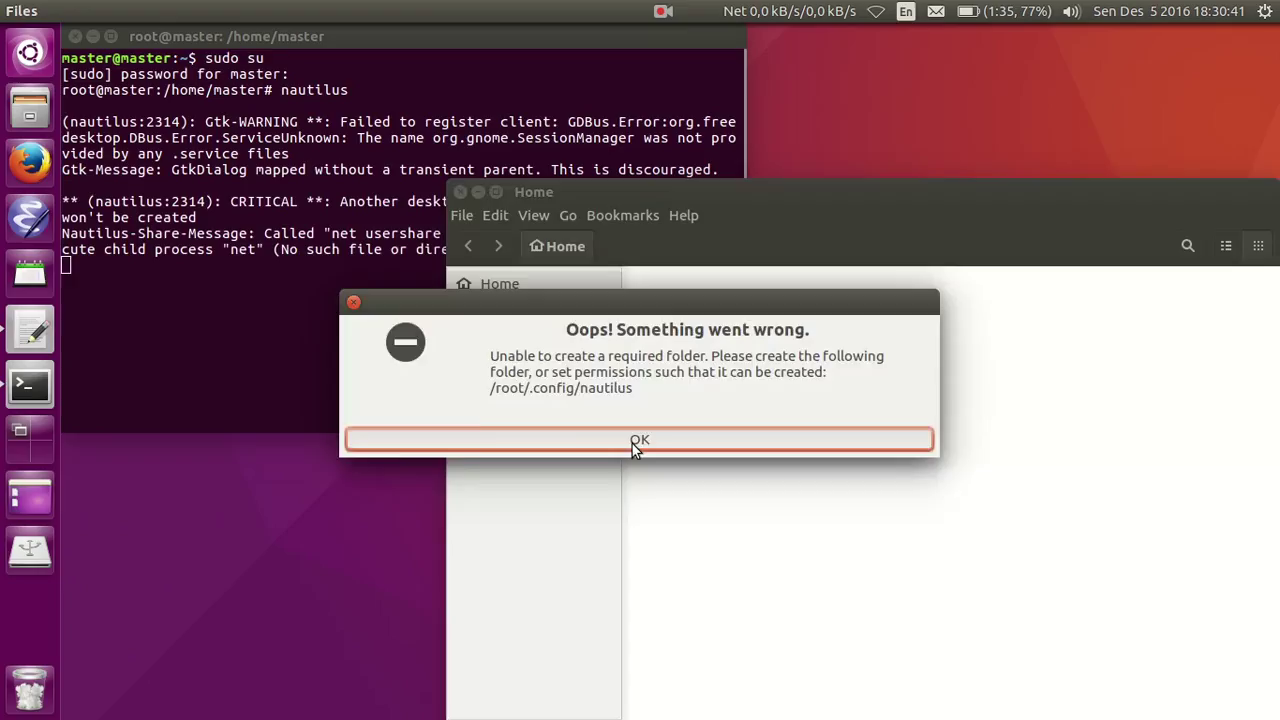
left_click(632, 441)
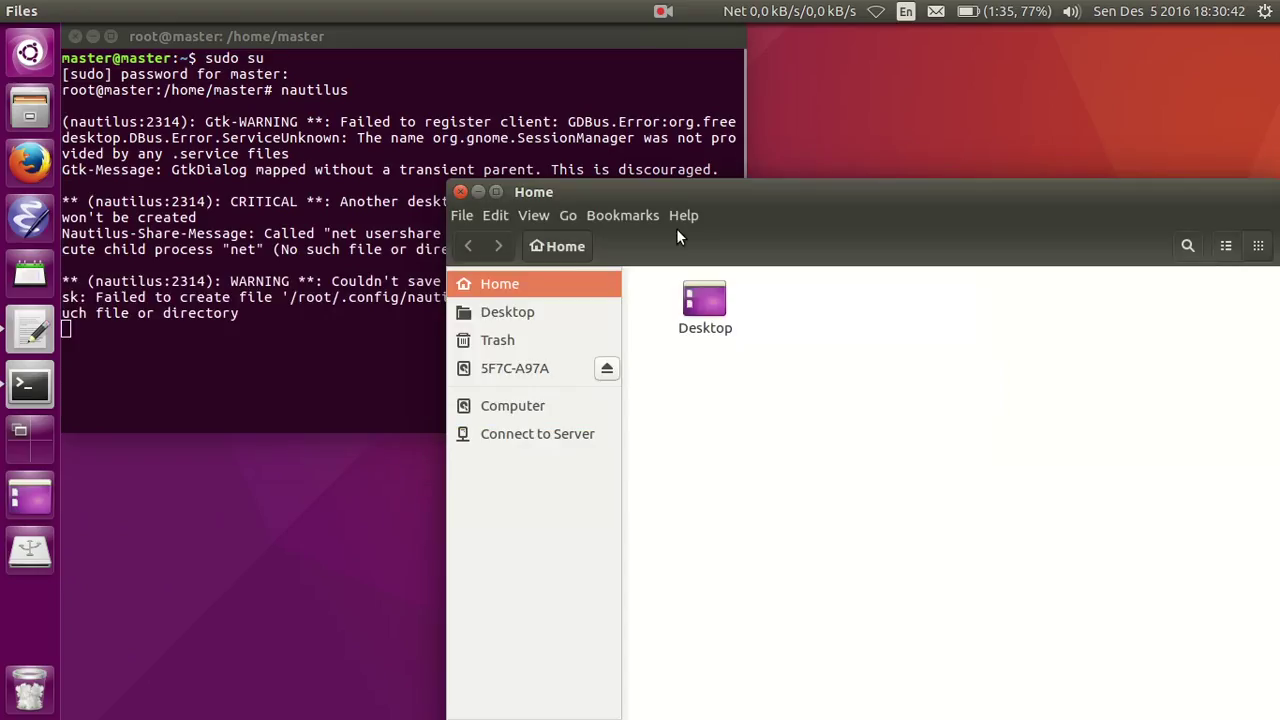
left_click_drag(709, 197, 556, 101)
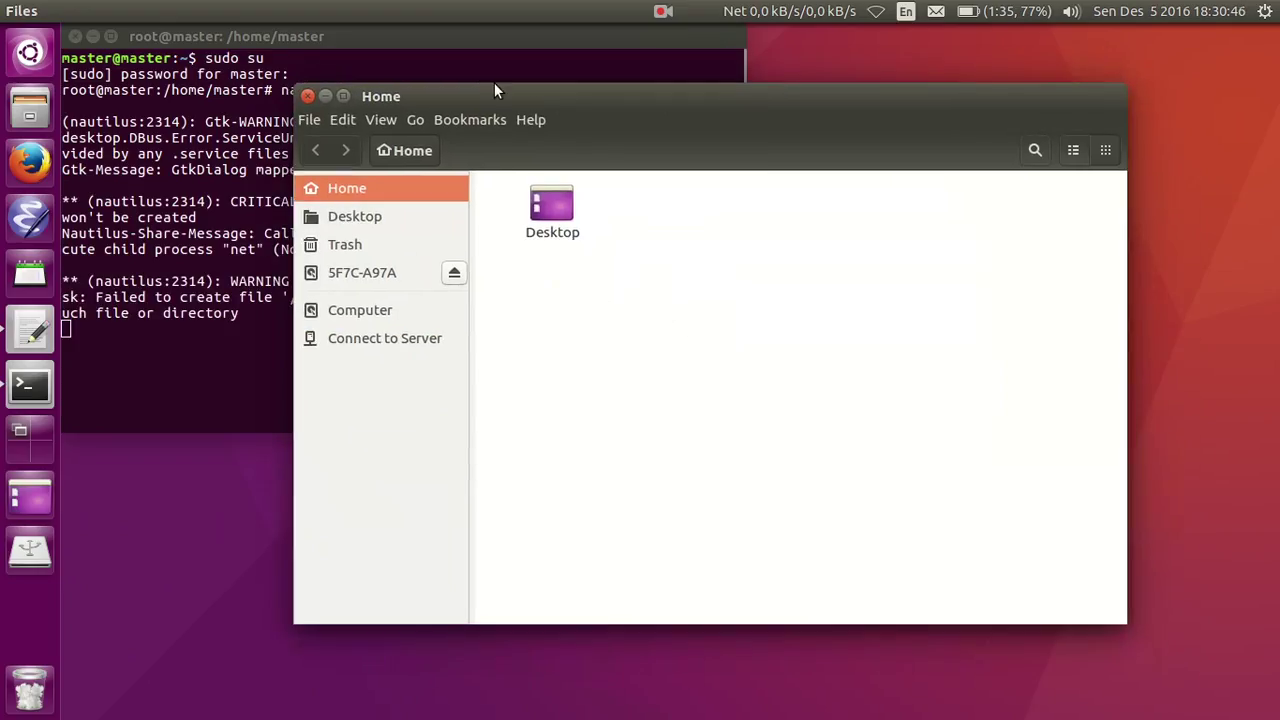
left_click(235, 309)
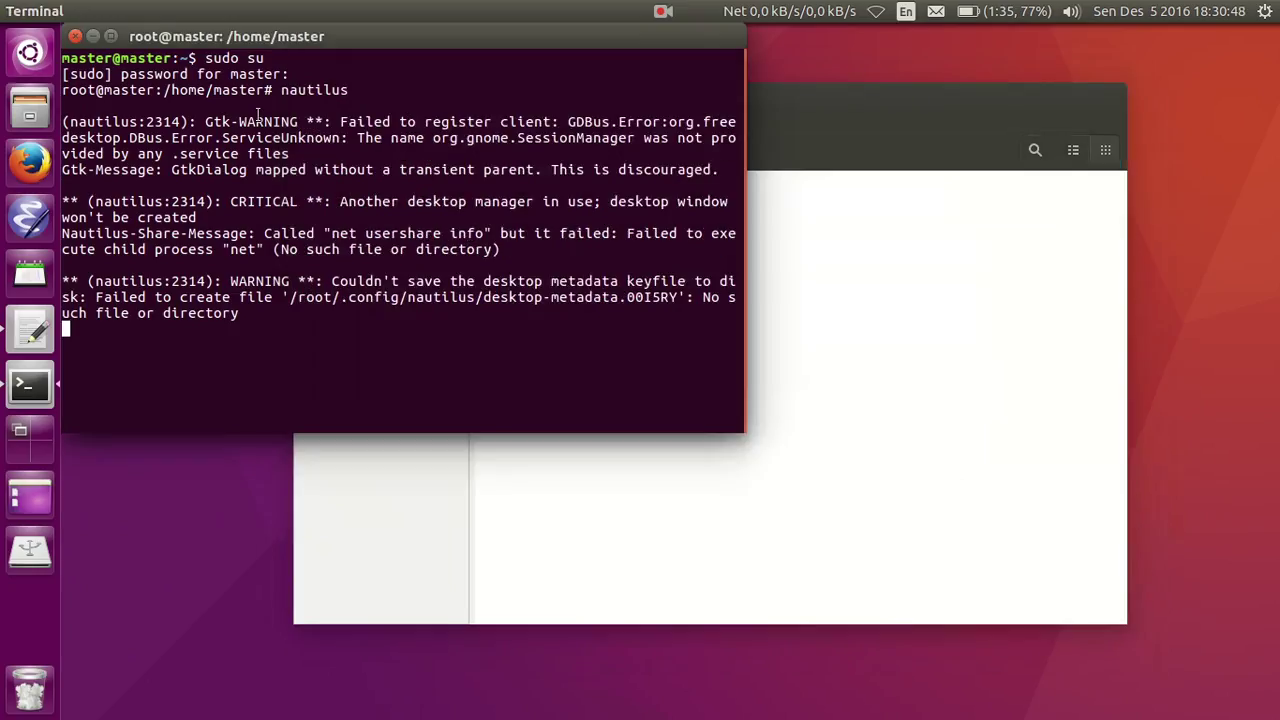
Step: Highlight the user and host part of the root prompt, and browse to /home/ in the root Files window
left_click_drag(62, 90, 155, 90)
left_click(752, 290)
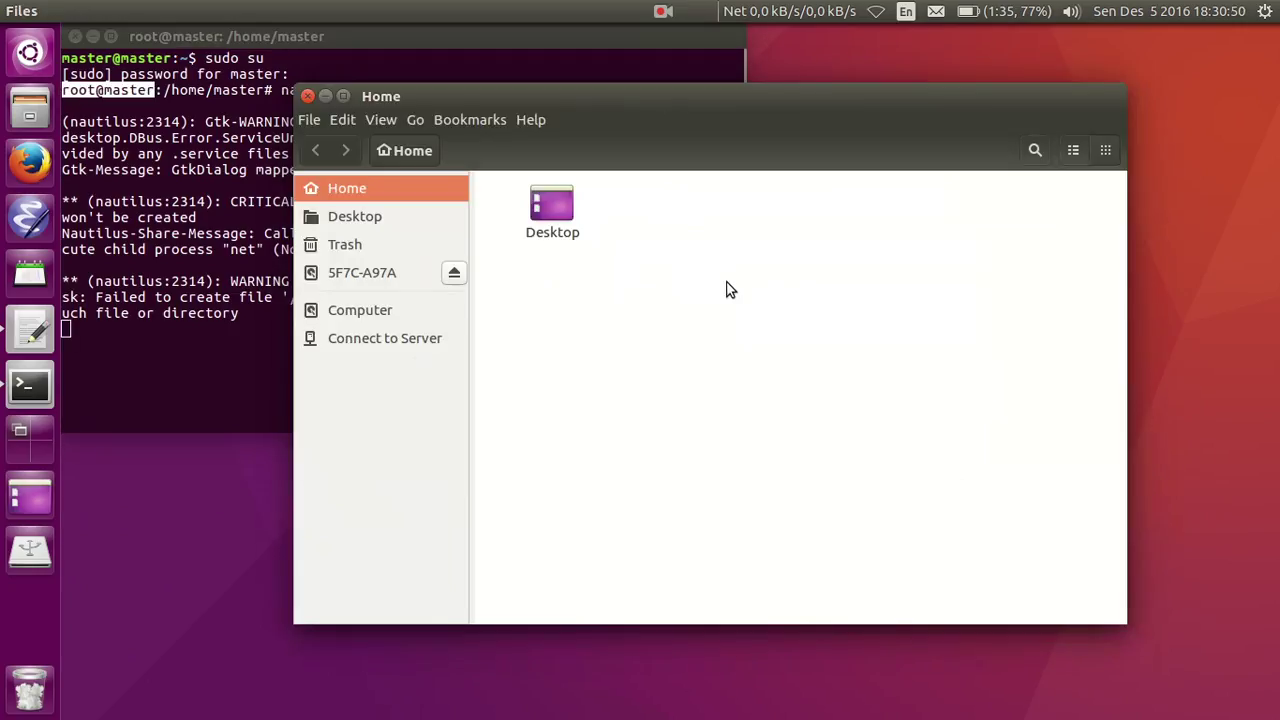
key("ctrl+l")
type("/root")
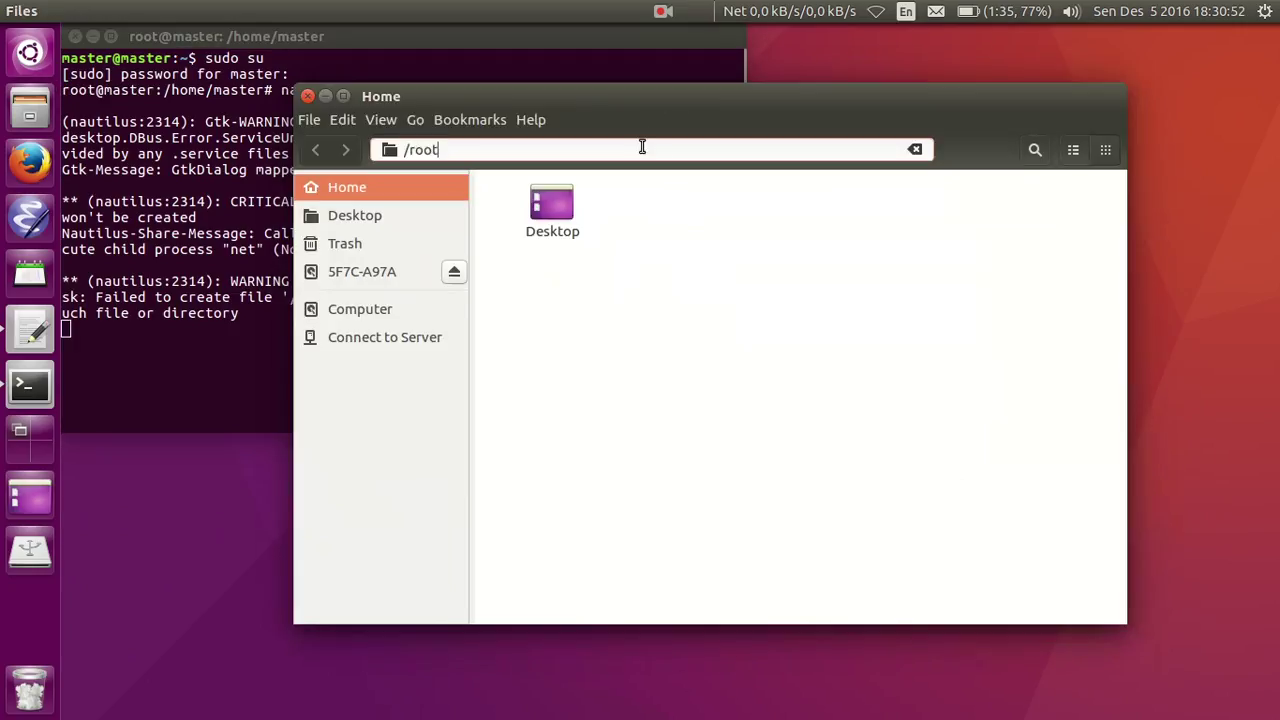
triple_click(451, 148)
type("/home/")
key("Return")
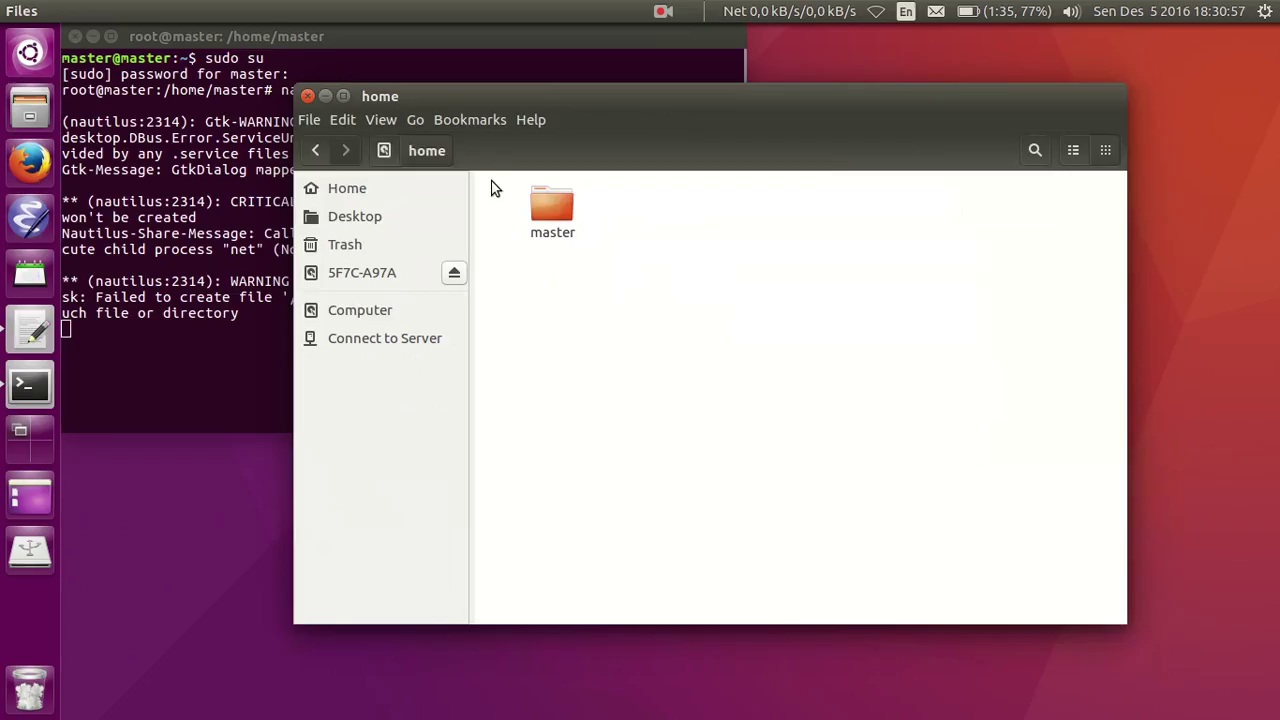
Step: Point out the master folder inside /home and go to the /root/ location in the root Files window
left_click(556, 206)
left_click(691, 286)
key("ctrl+l")
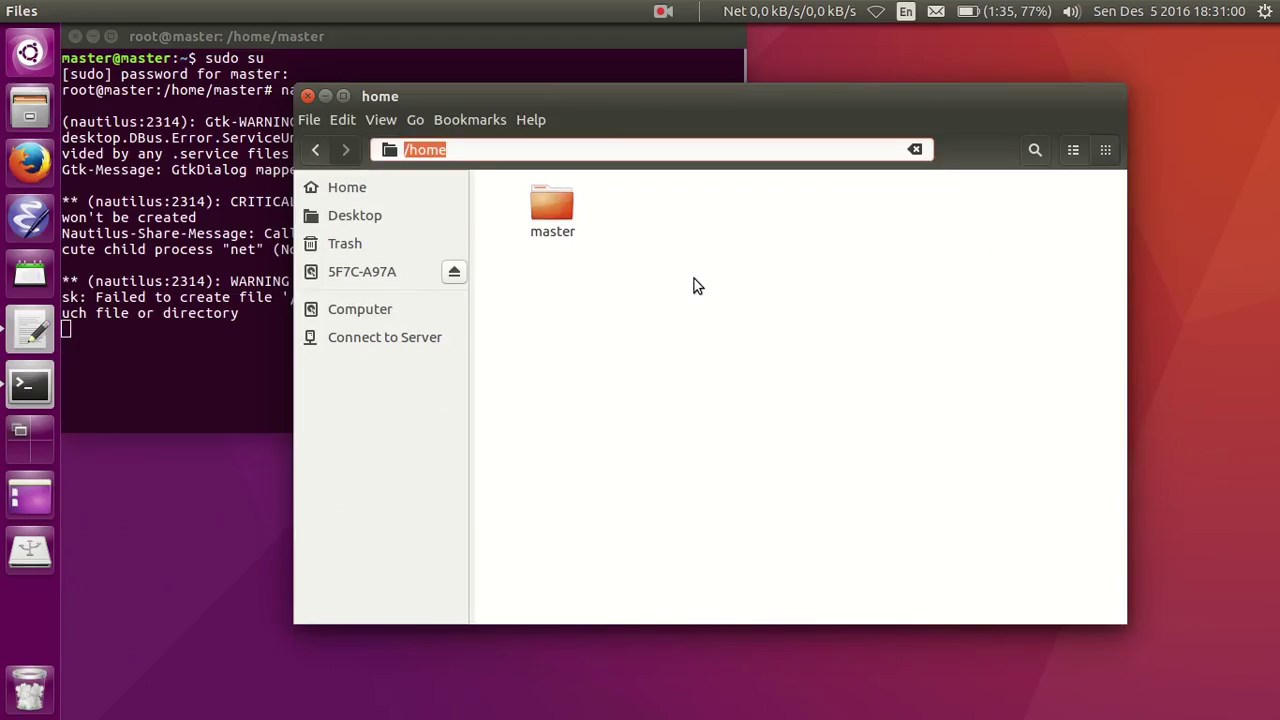
type("/root/")
key("Return")
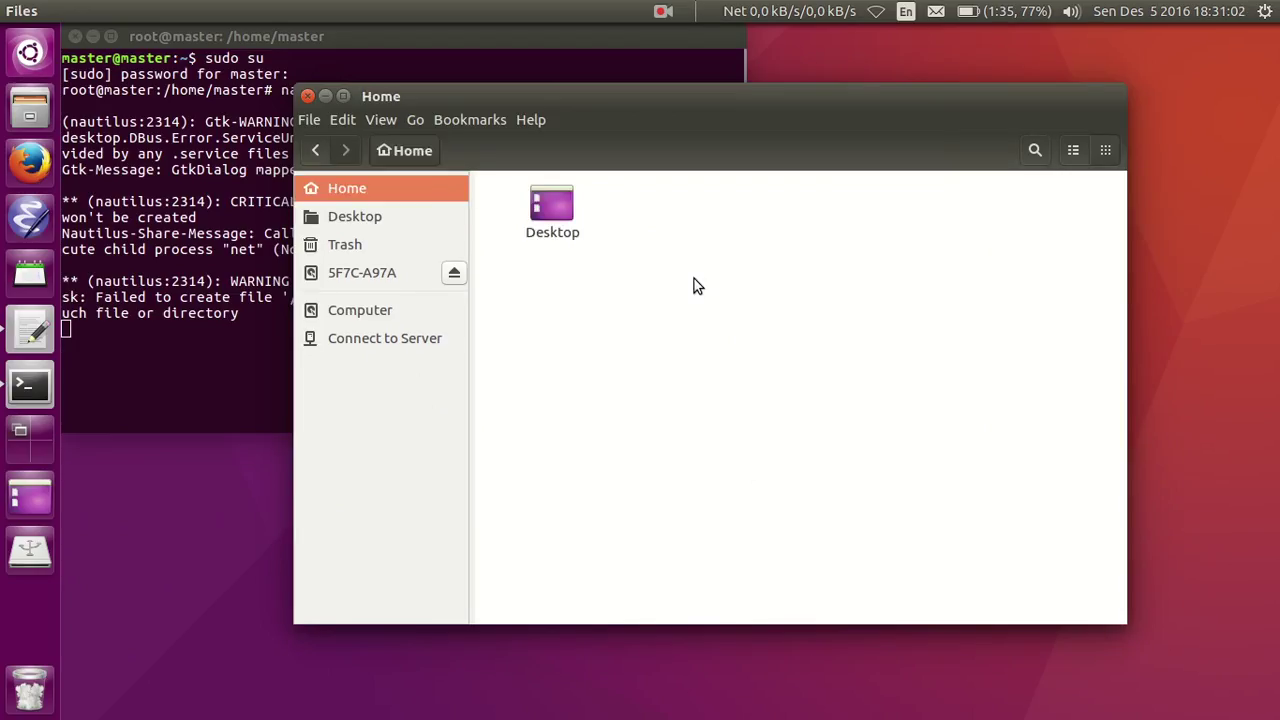
Step: Close the root Files window, interrupt the nautilus process, and close the terminal despite its running process
left_click(307, 96)
key("ctrl+c")
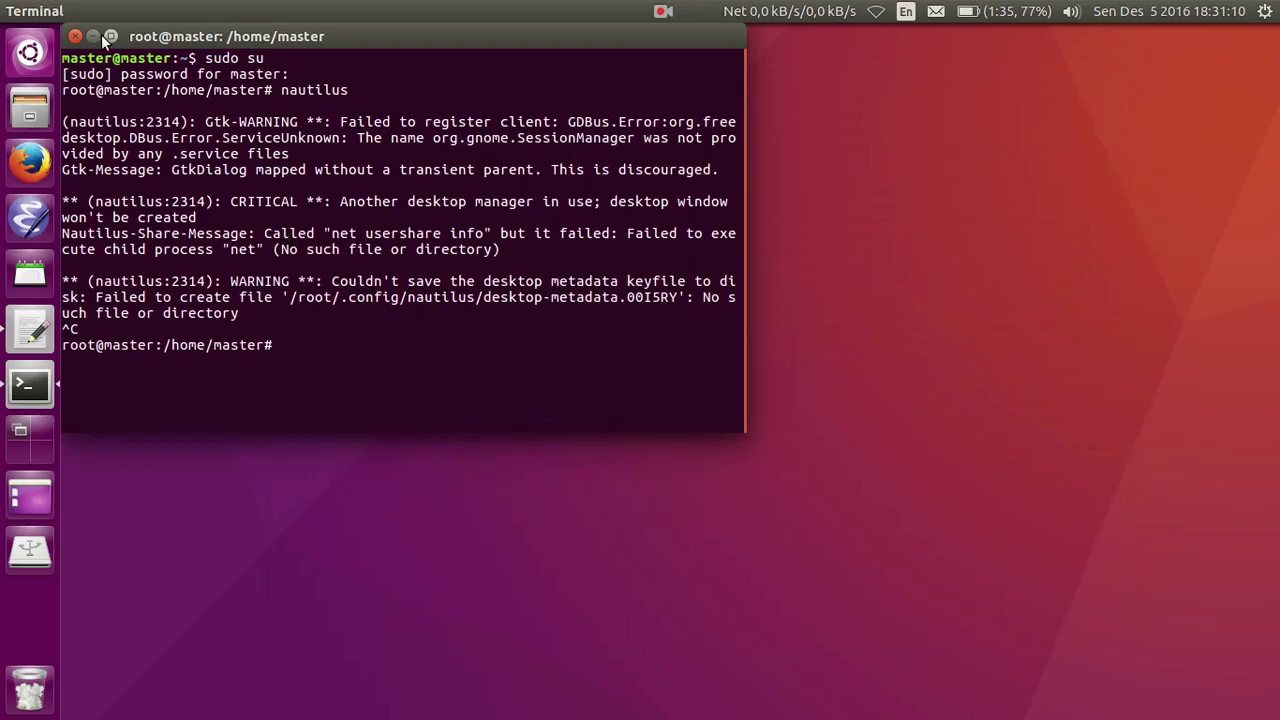
left_click(75, 36)
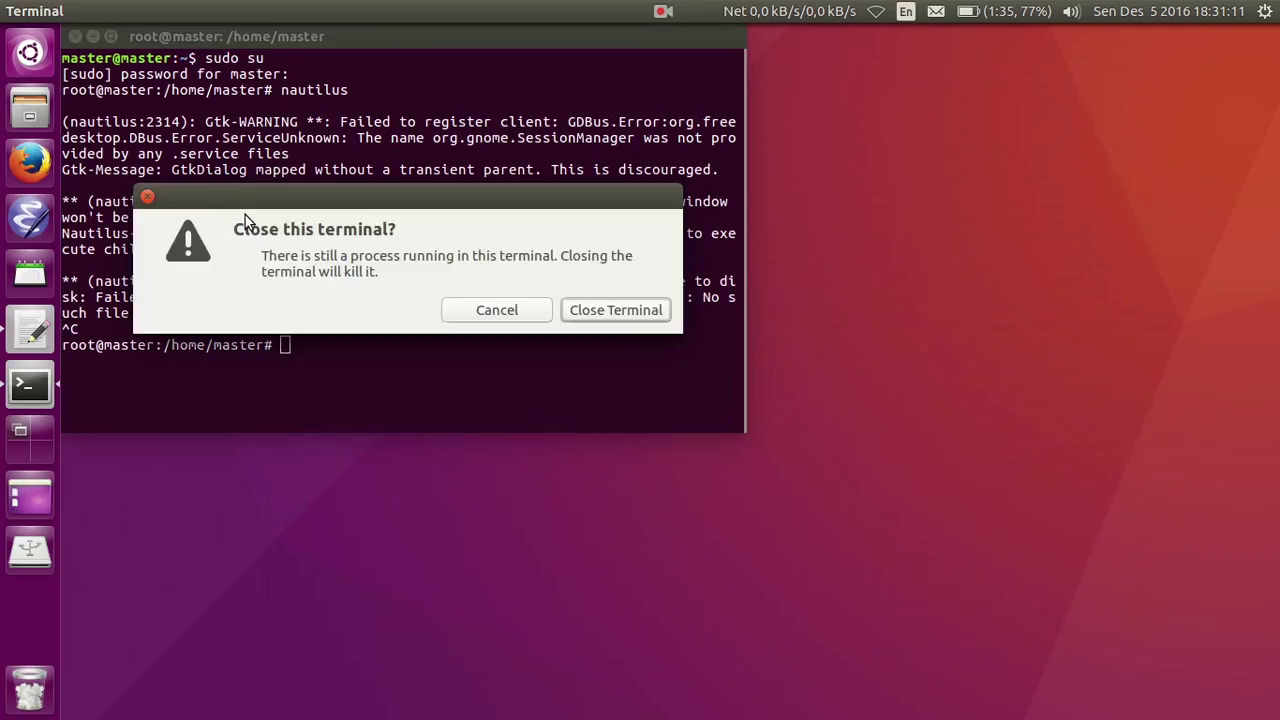
left_click(566, 309)
Step: Open a regular user's Files window at Home, move it up the desktop, and maximize it
left_click(30, 105)
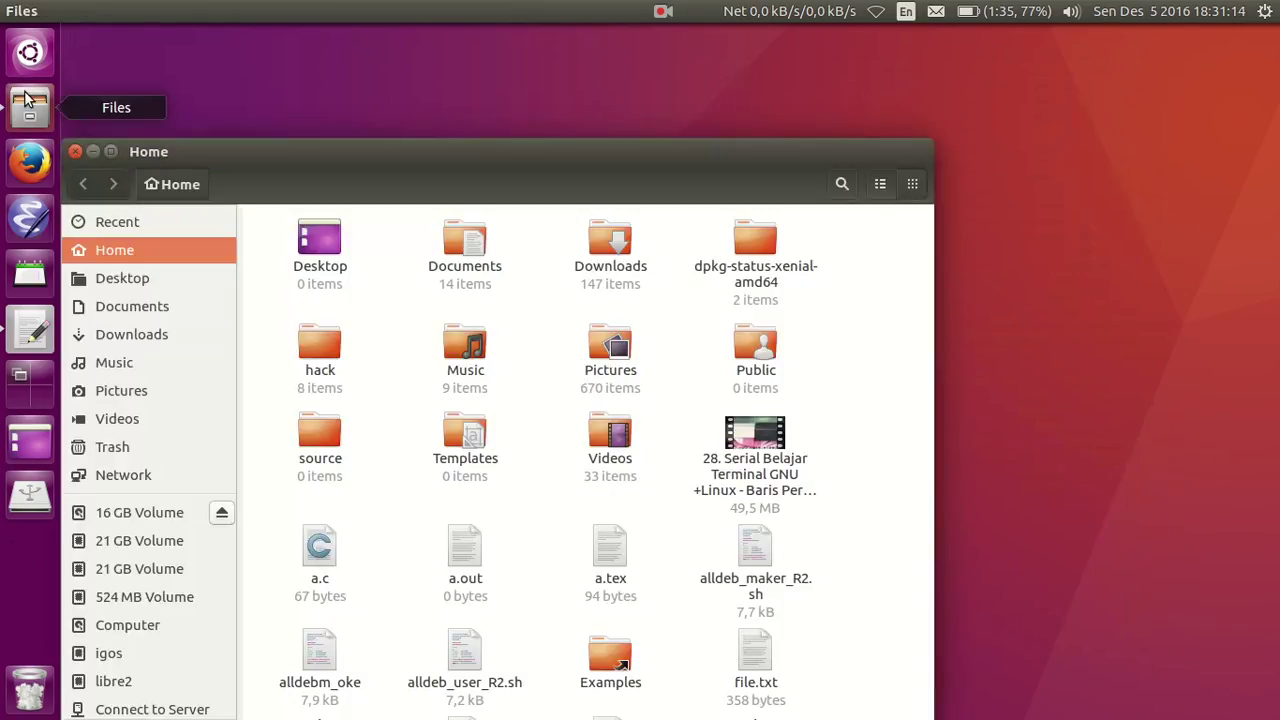
left_click_drag(530, 160, 443, 74)
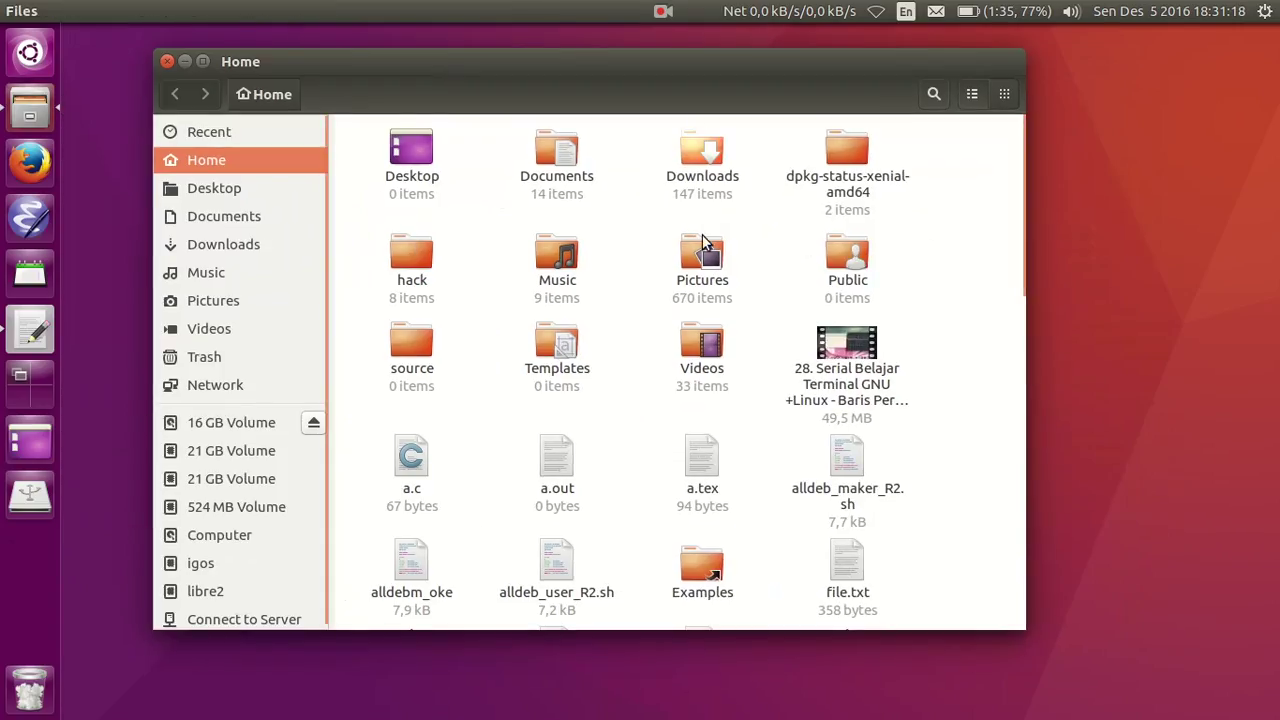
double_click(461, 62)
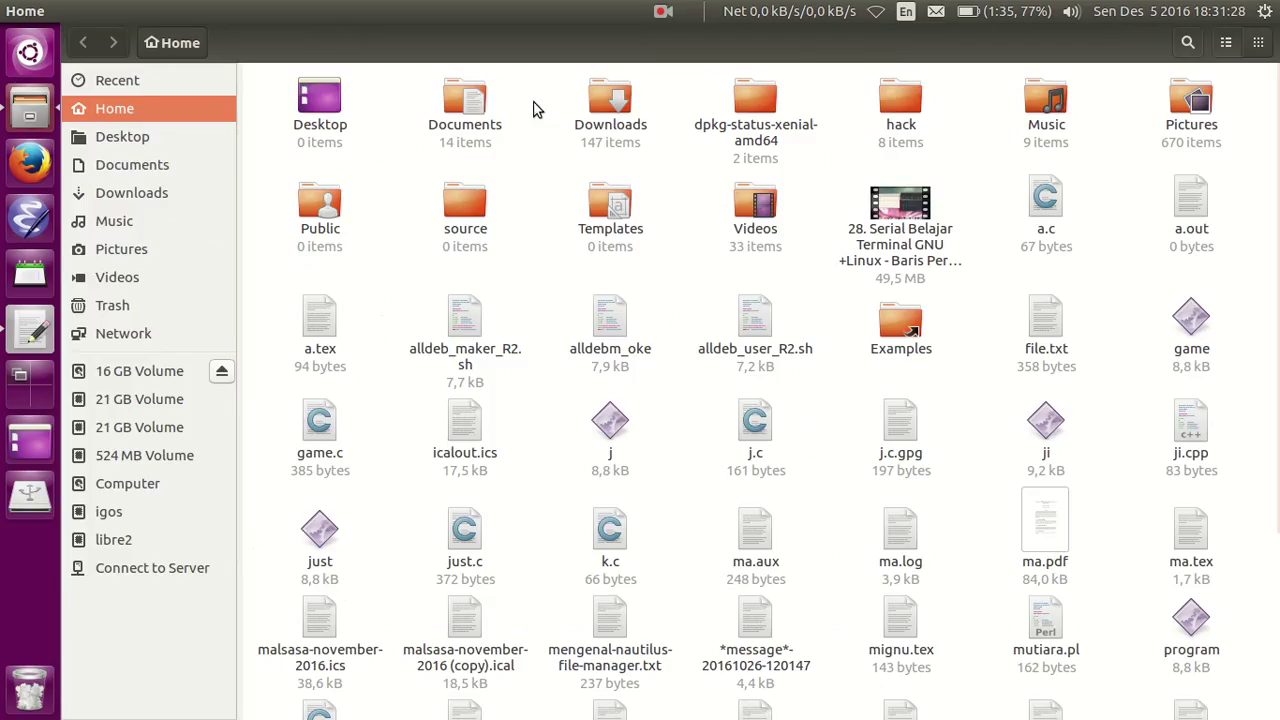
Step: In the gedit outline, add an indented sub-item "- Terbagi 2" below "Contoh membuka file & folder"
left_click(24, 318)
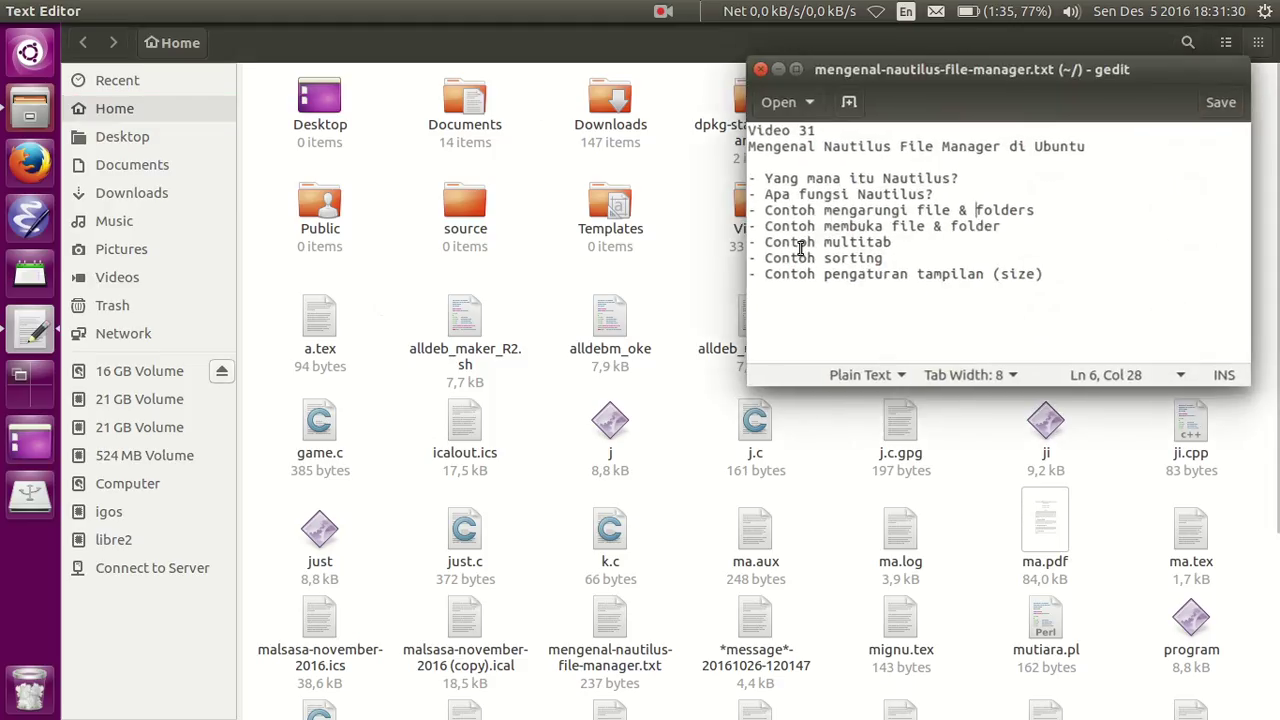
left_click(1008, 226)
key("Return")
key("Tab")
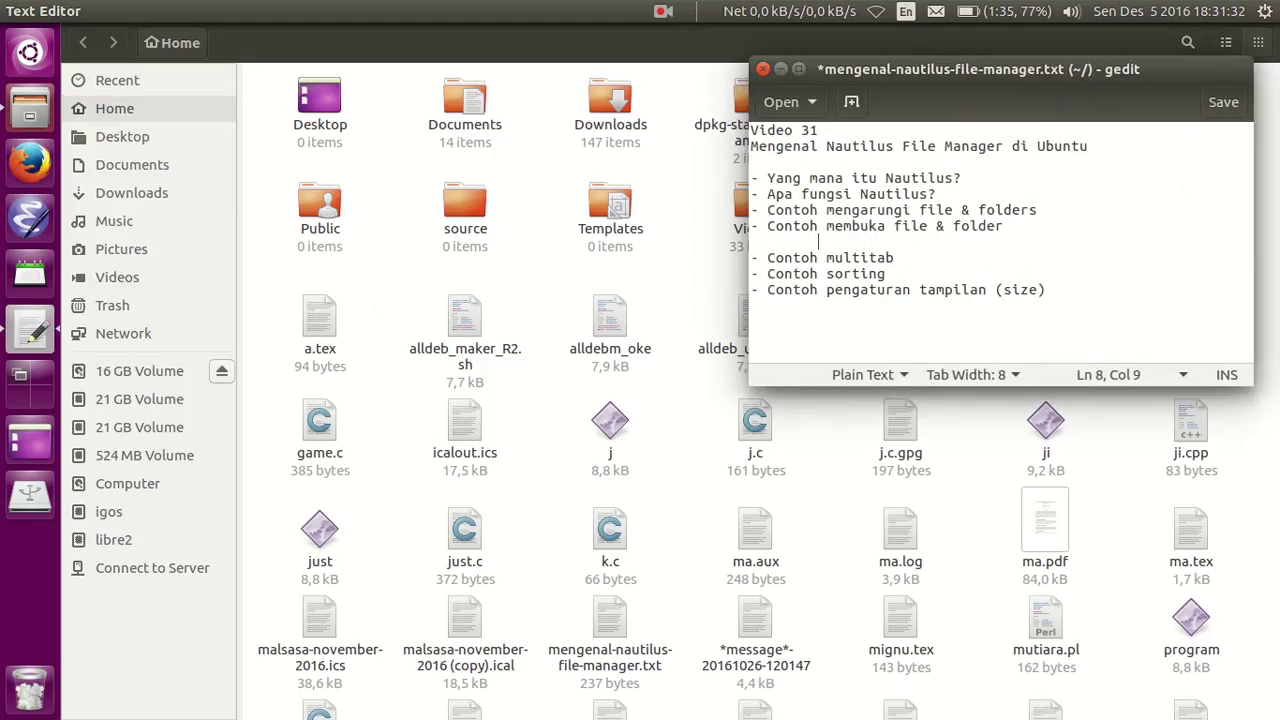
type("- Ter")
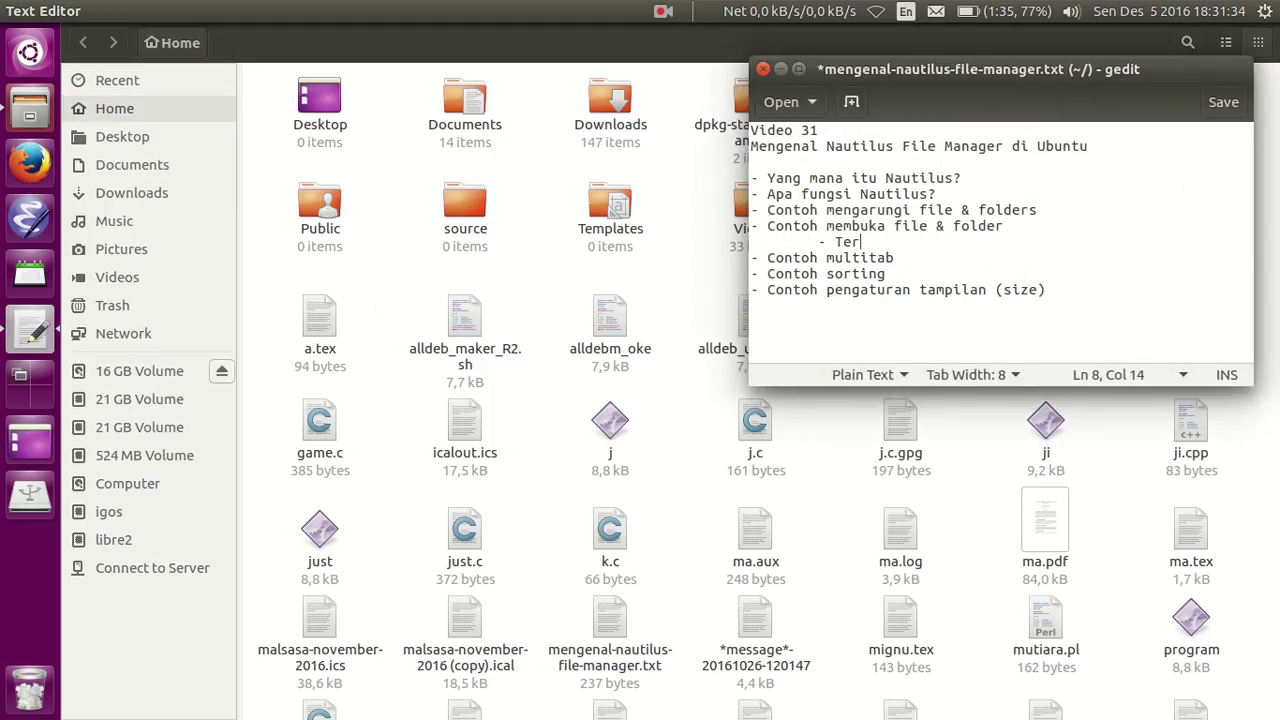
type("bagi 2")
key("Return")
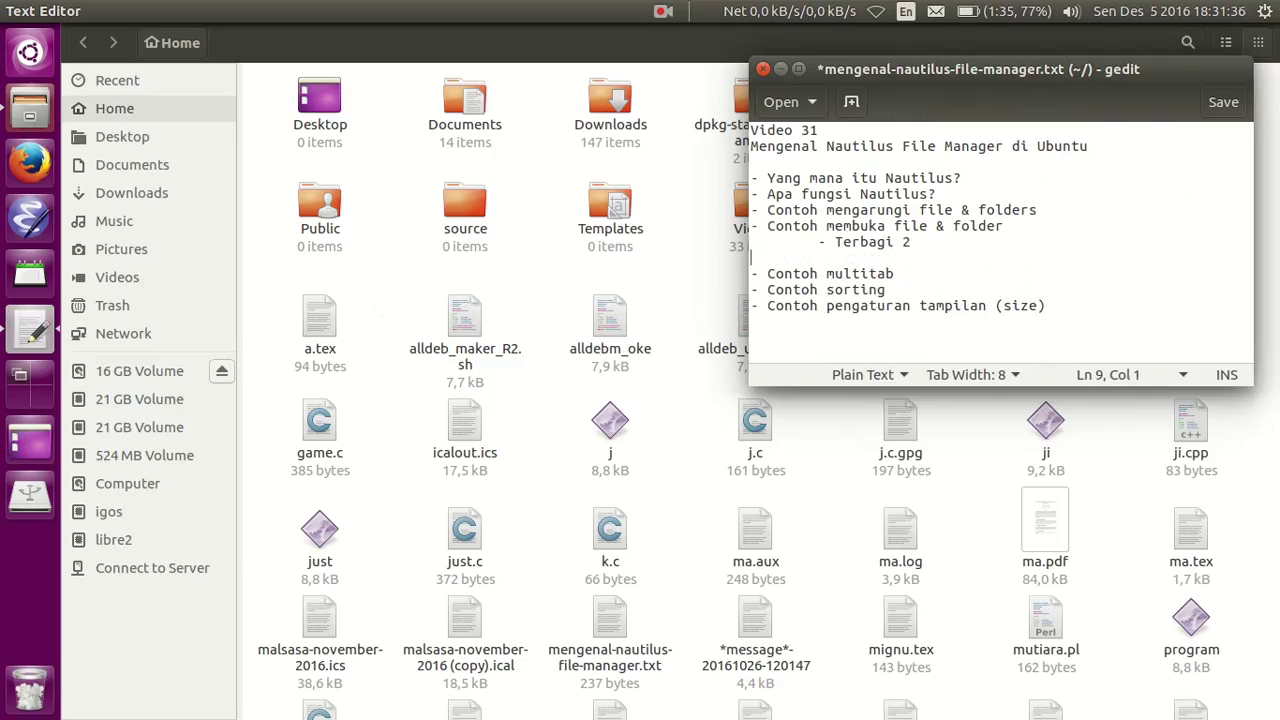
Step: Add a second indented sub-item "- $HOME sendiri, system sendiri" below "Terbagi 2" in the outline
type("- Hom")
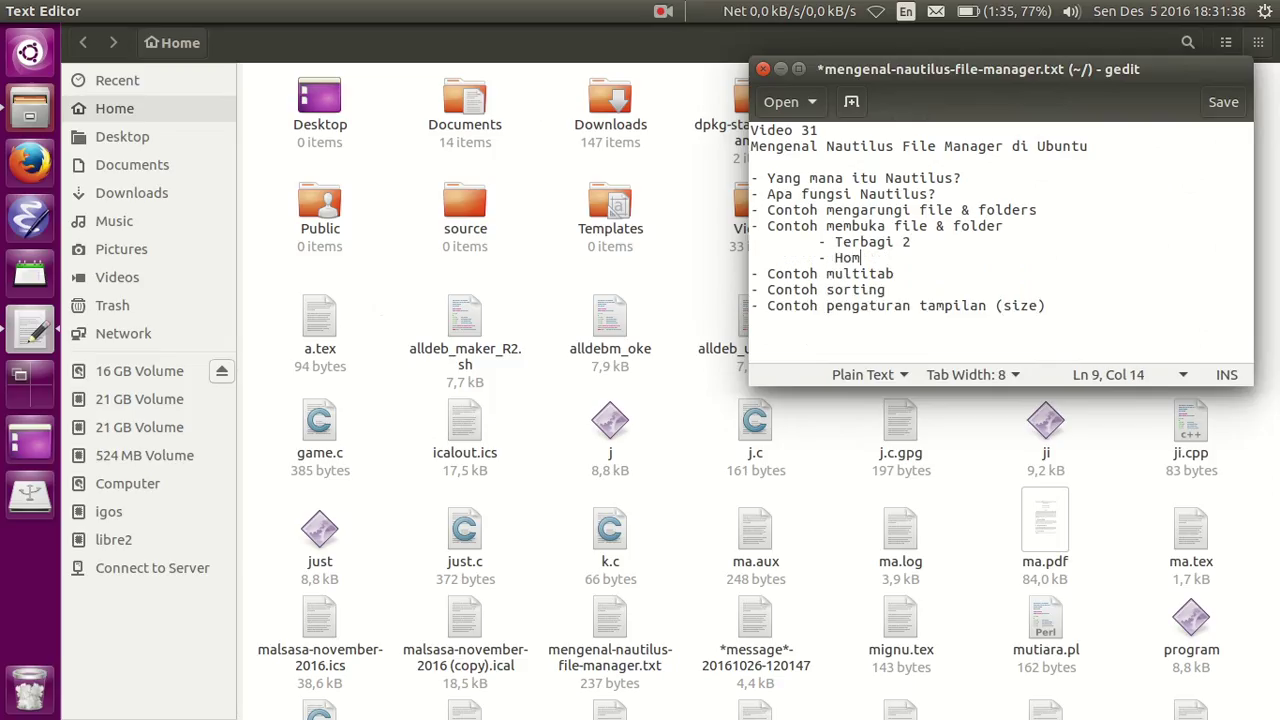
key("BackSpace")
key("BackSpace")
key("BackSpace")
type("$HOME sendiri")
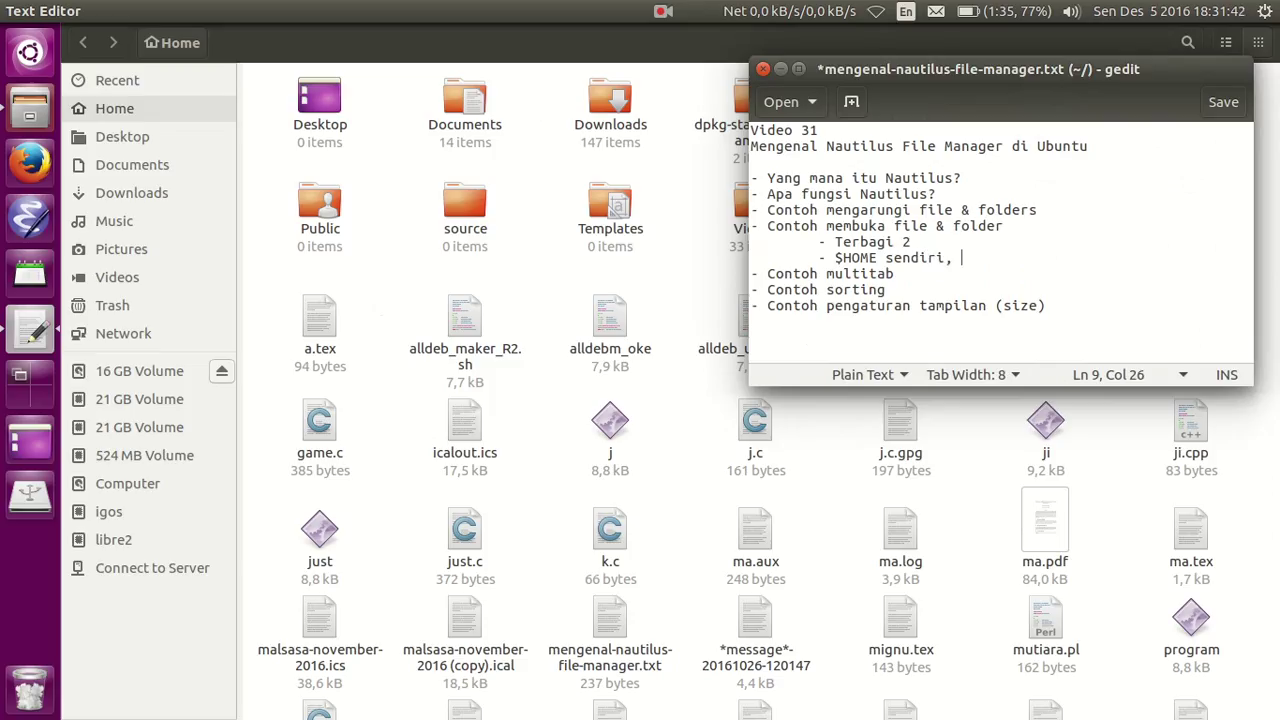
type(", system sendiri")
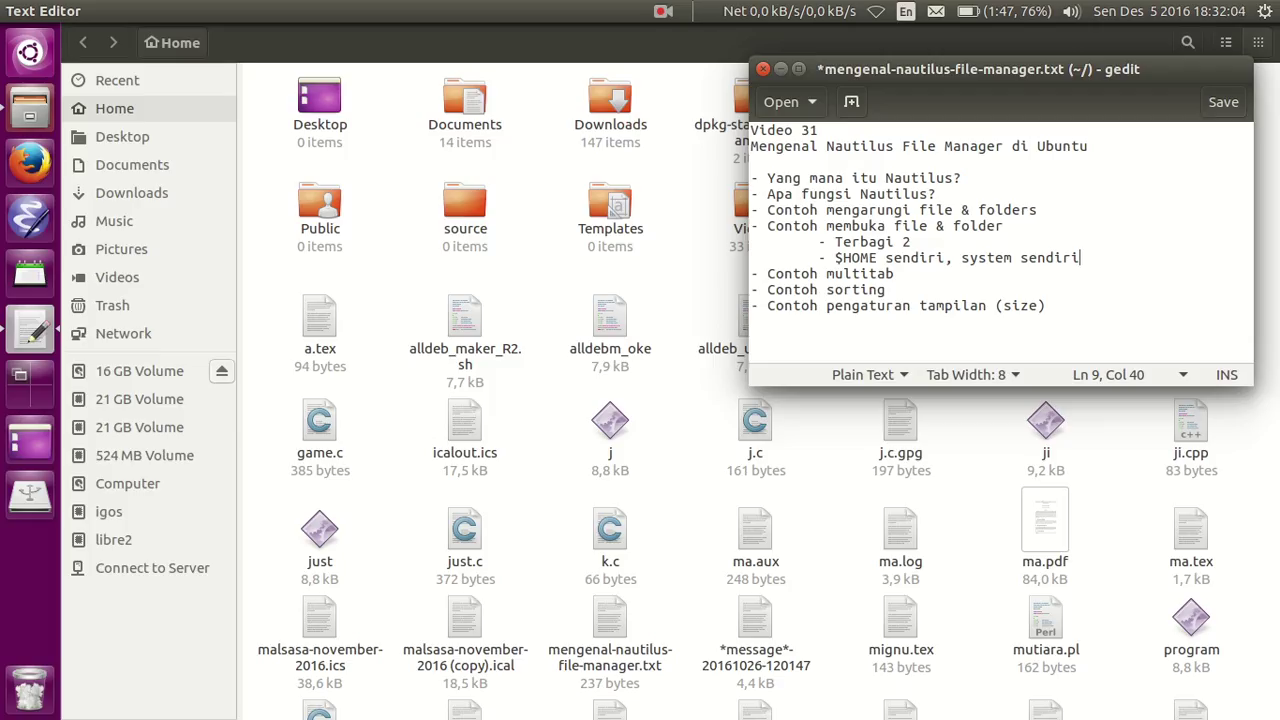
Step: Highlight "$HOME sendiri" and point out "system sendiri" in the new outline line, ending with the cursor at the line's end
left_click(942, 258)
key("shift+Left")
key("shift+Left")
key("shift+Left")
key("shift+Left")
key("shift+Left")
key("shift+Left")
key("shift+Left")
key("shift+Left")
key("shift+Left")
key("shift+Left")
key("shift+Left")
key("shift+Left")
key("shift+Left")
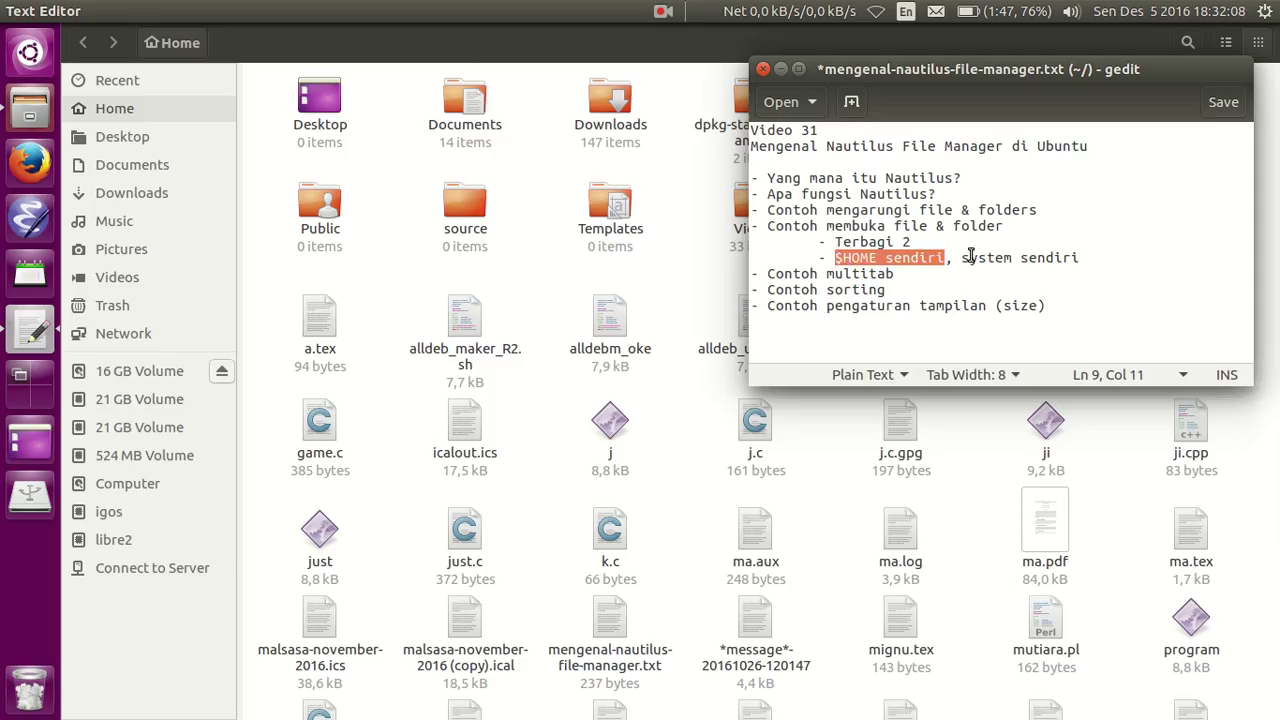
left_click(964, 258)
double_click(966, 258)
left_click(1040, 260)
left_click(1118, 254)
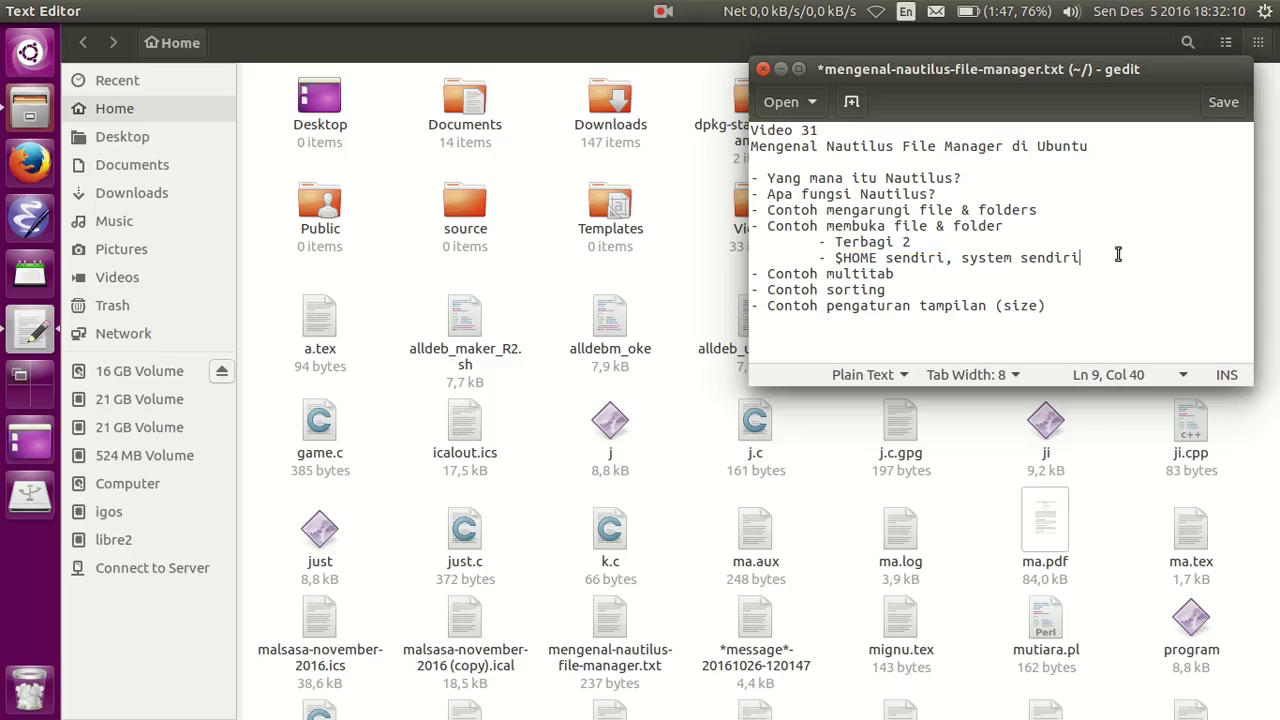
Step: Switch to the Files window and look inside the Desktop, Documents and Downloads folders, returning to Home after each
left_click(424, 157)
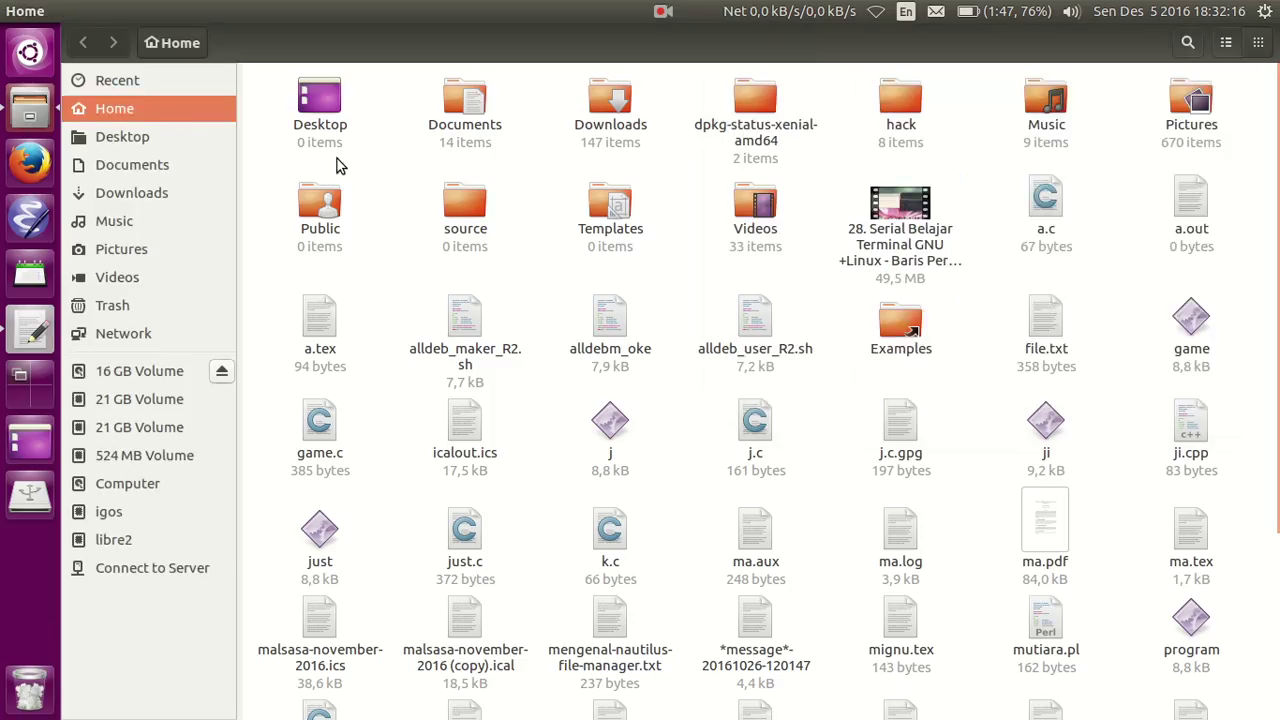
double_click(321, 110)
key("alt+Left")
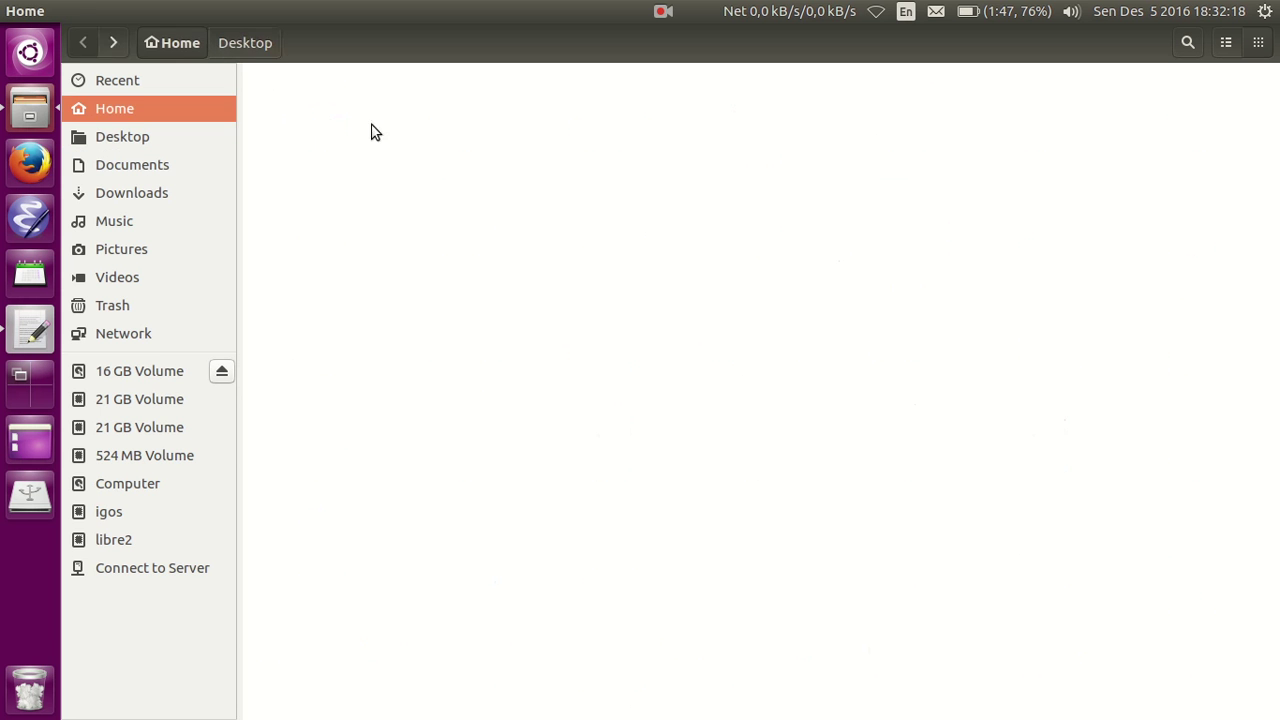
double_click(464, 130)
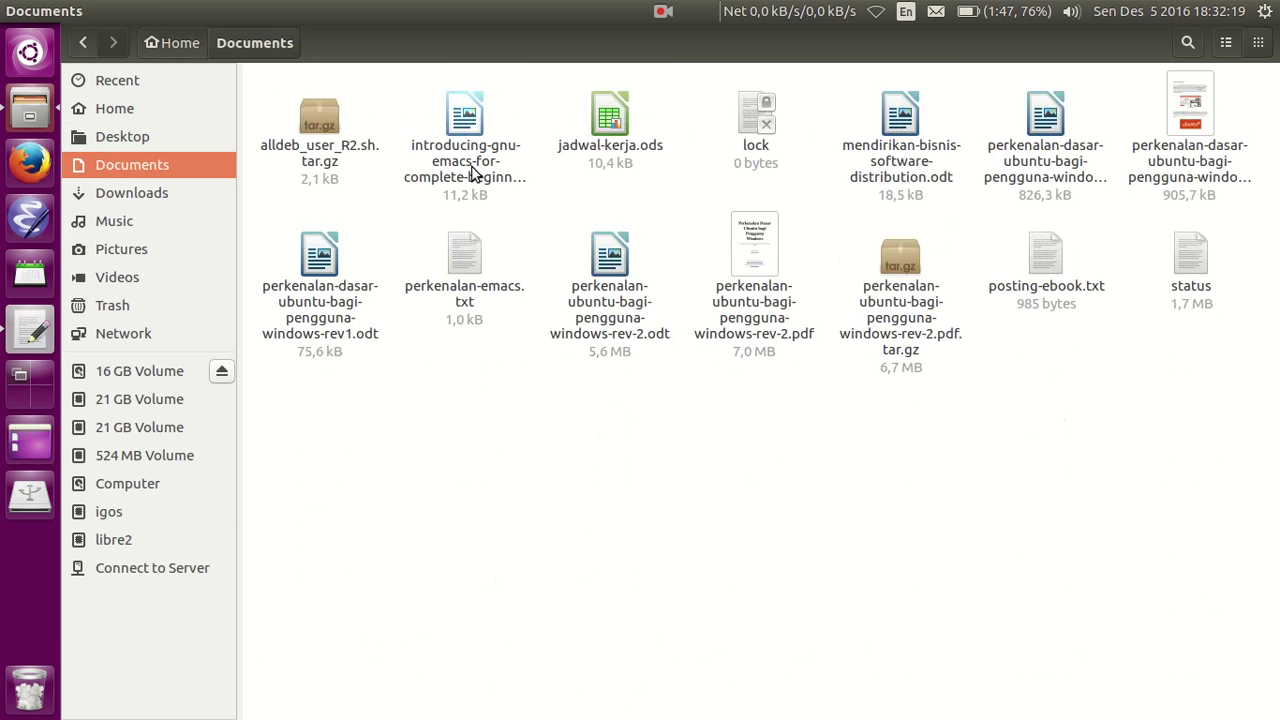
left_click(183, 40)
double_click(593, 112)
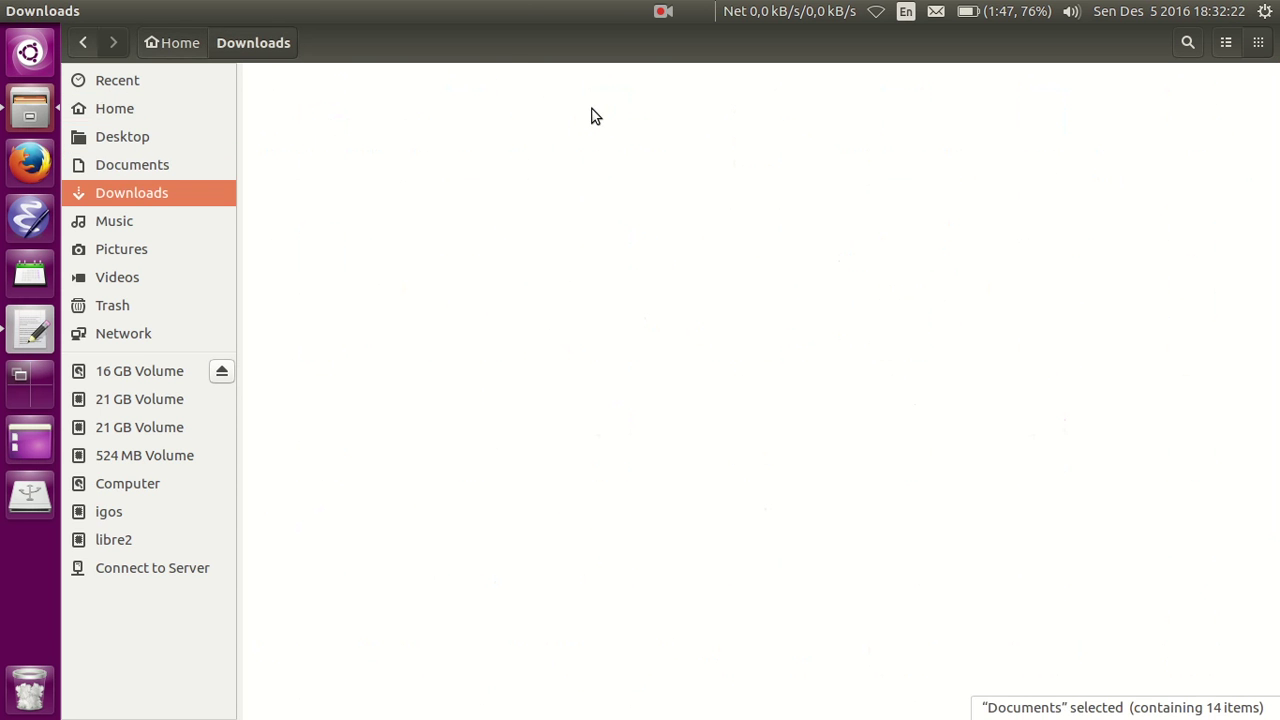
left_click(190, 44)
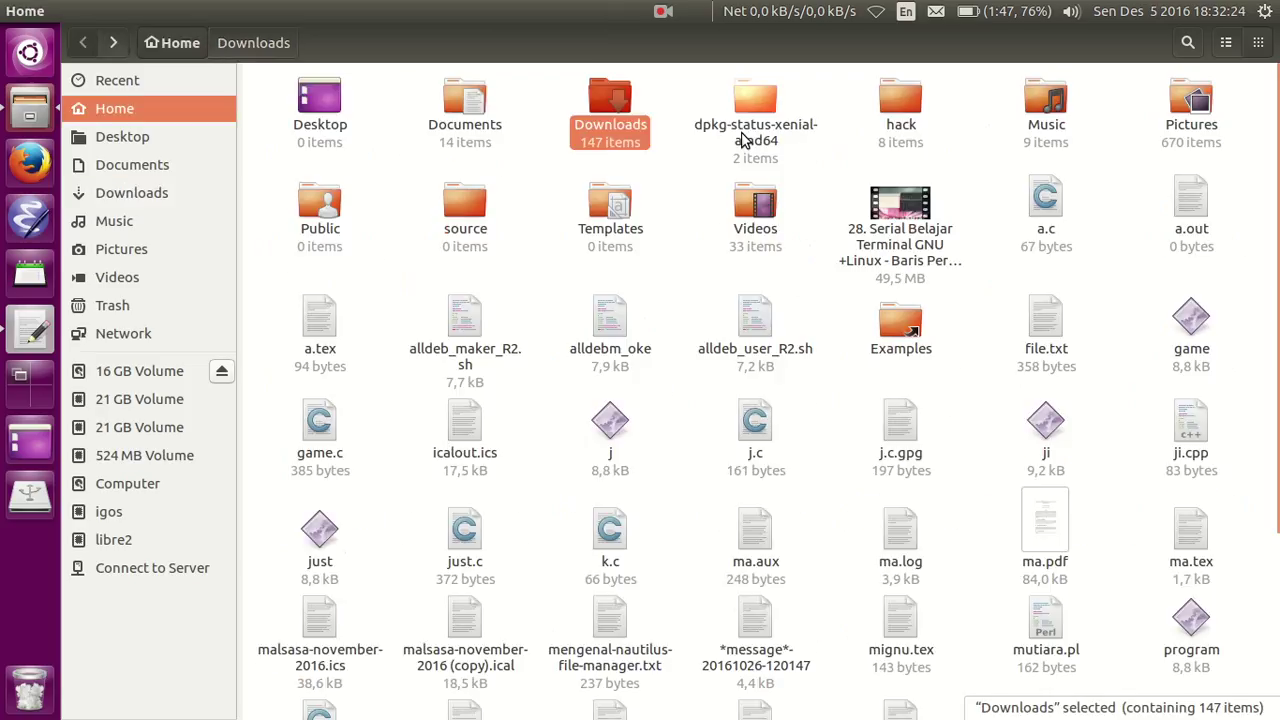
Step: Point out the dpkg-status-xenial-amd64 and hack folders, and look inside the Music folder before returning to Home
left_click(718, 101)
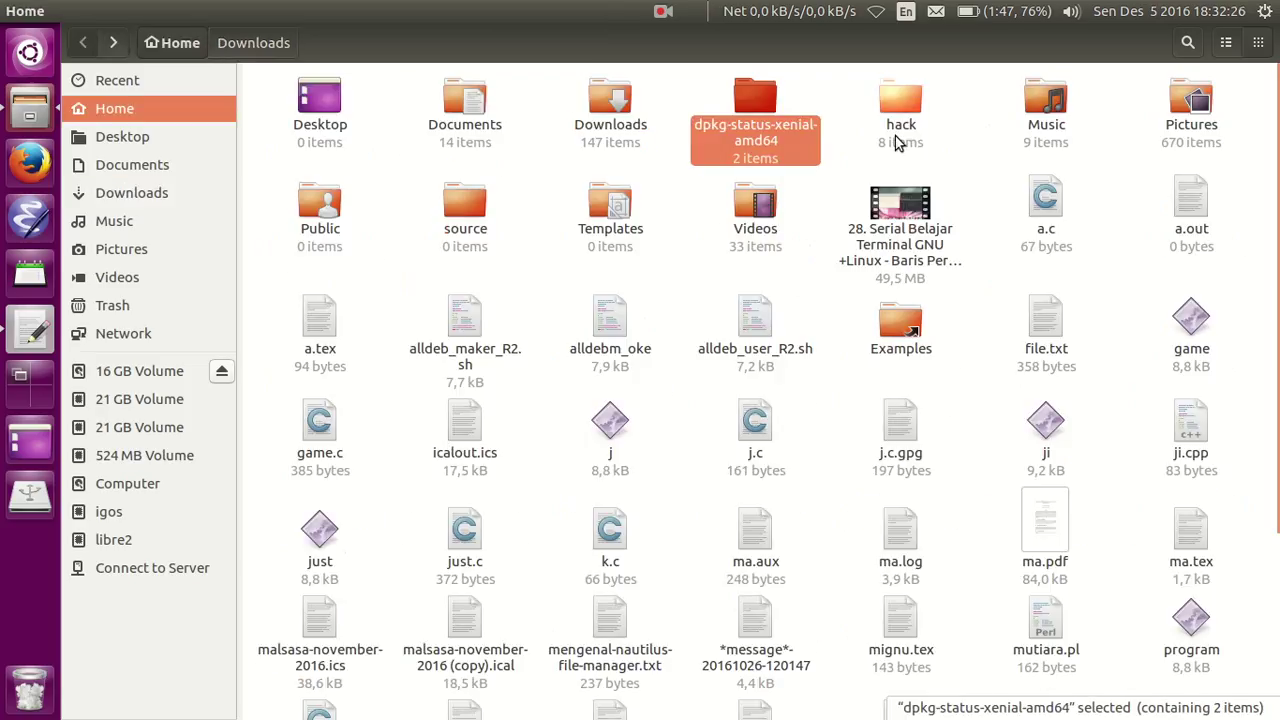
left_click(897, 105)
double_click(1057, 128)
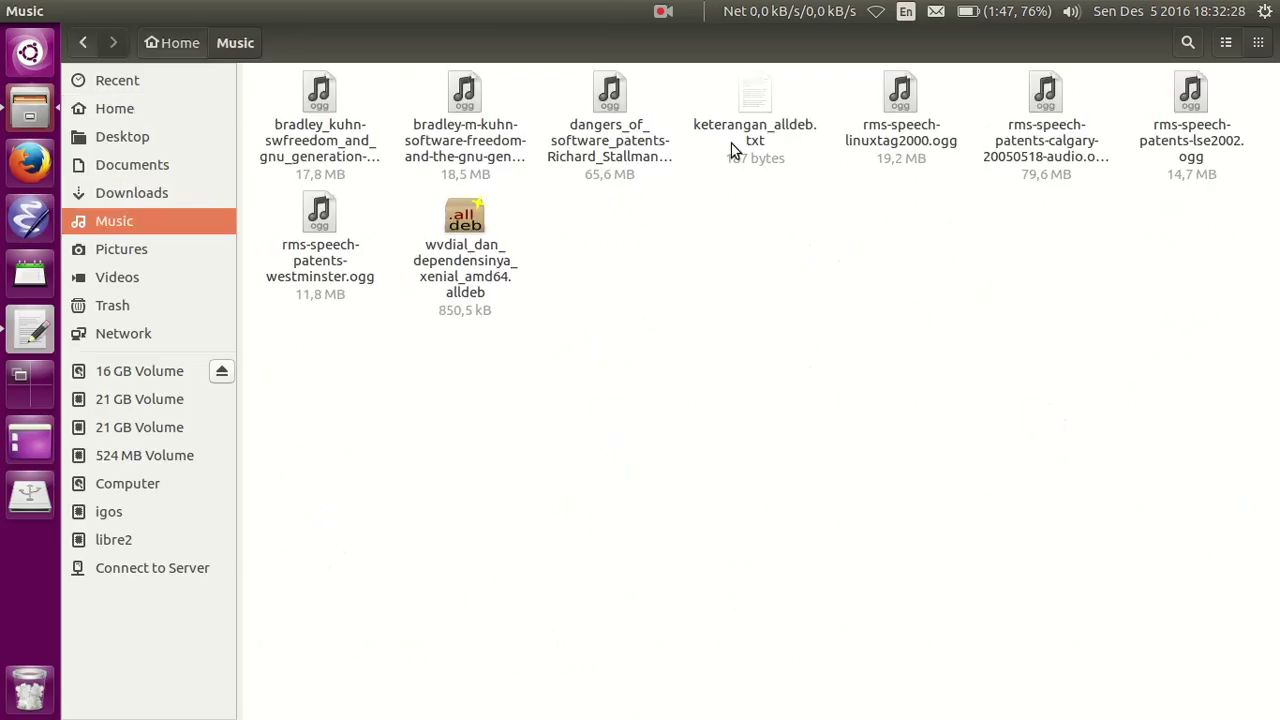
left_click(188, 44)
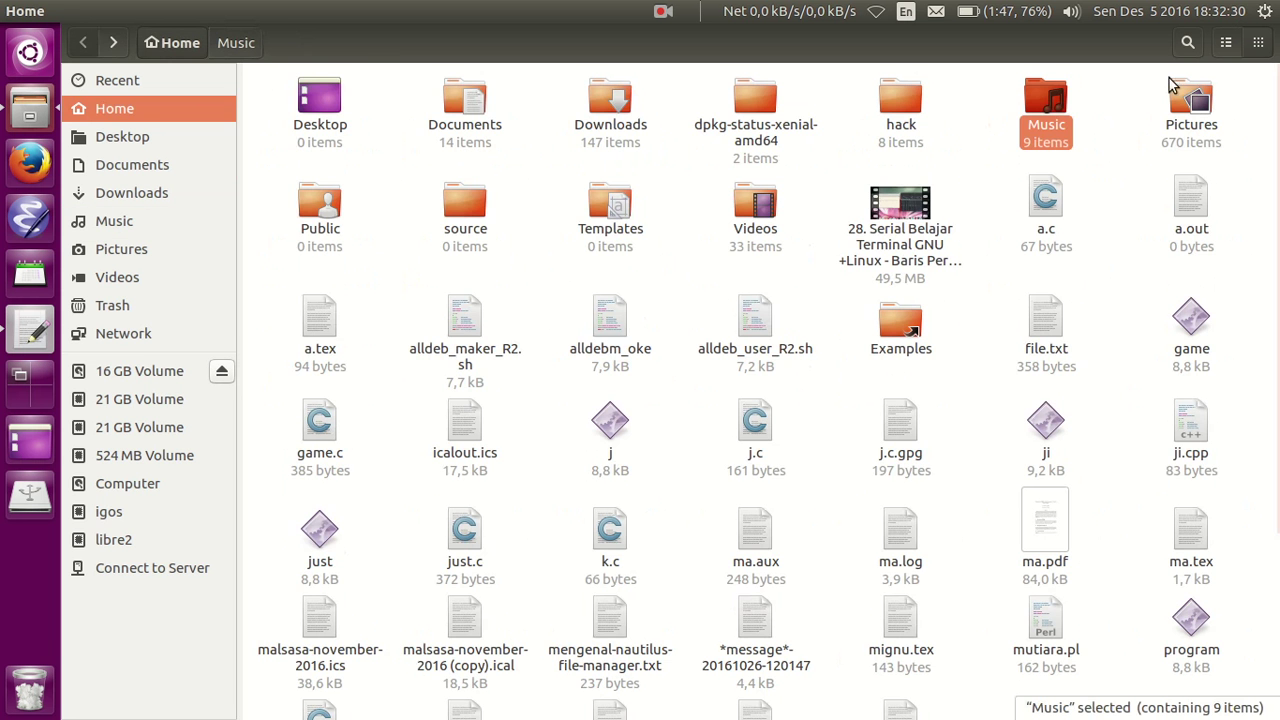
Step: Look inside the Pictures and Public folders, returning to Home after each
double_click(1183, 124)
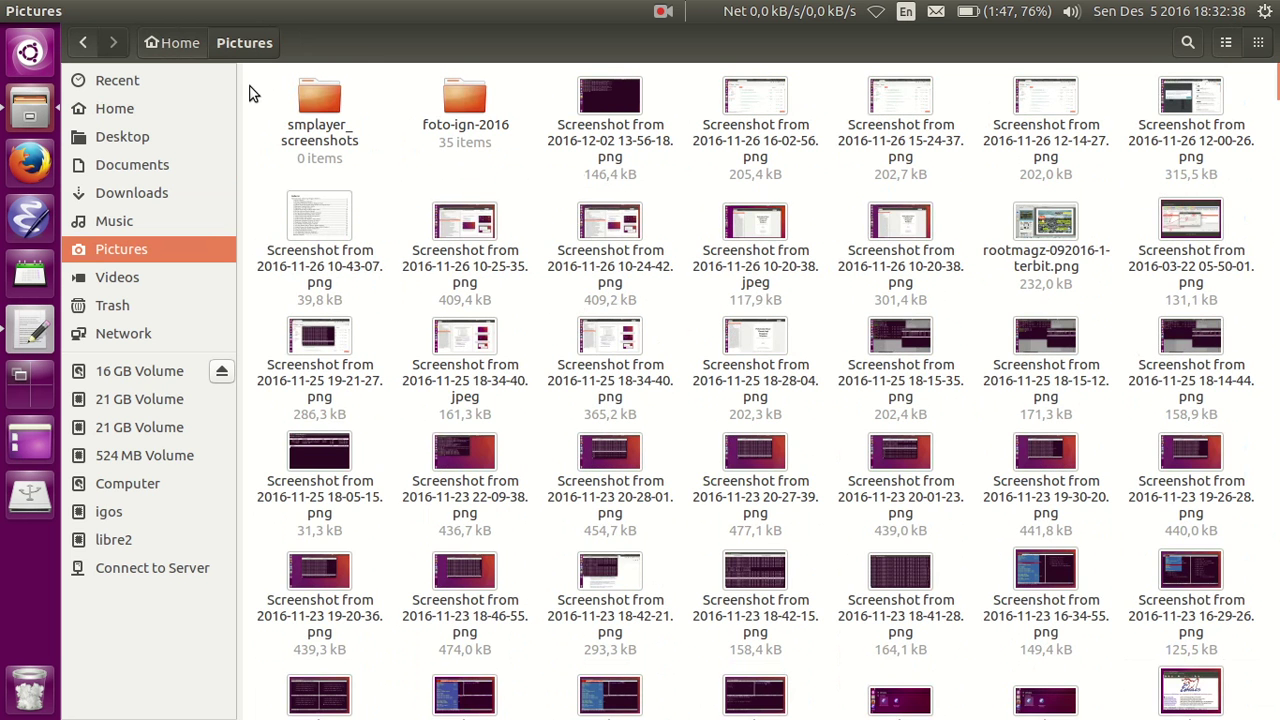
left_click(174, 42)
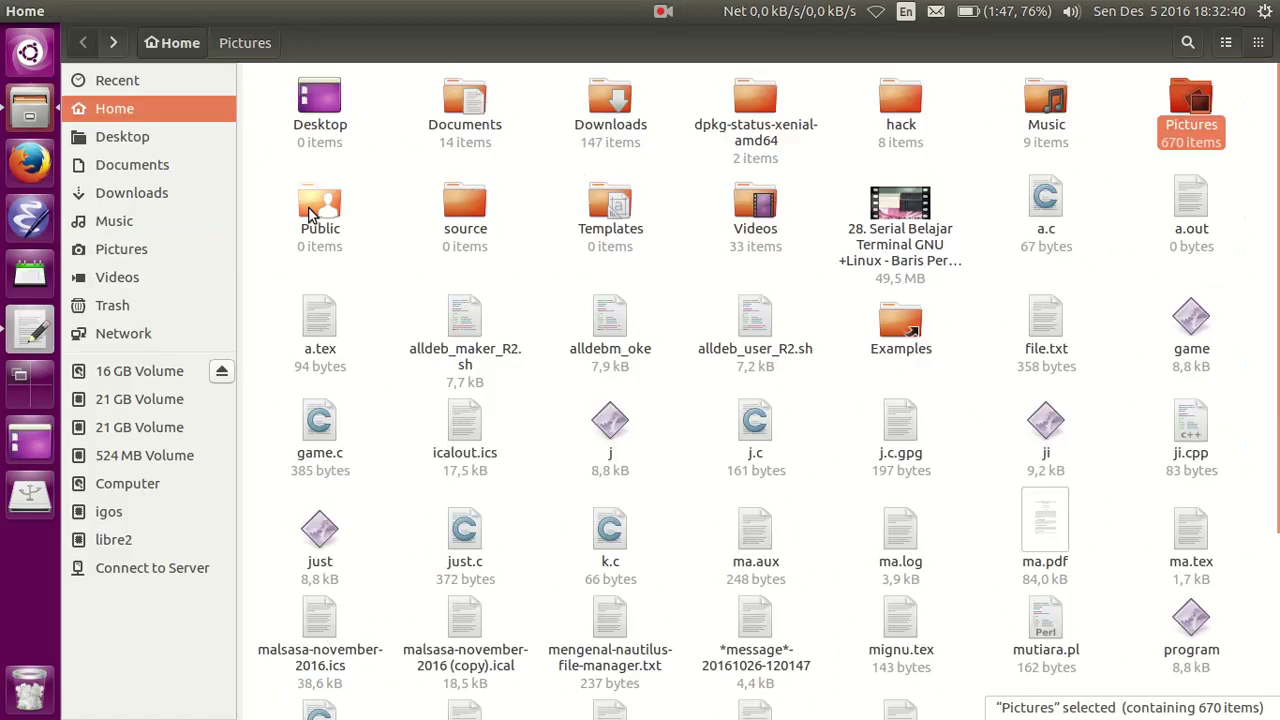
double_click(310, 210)
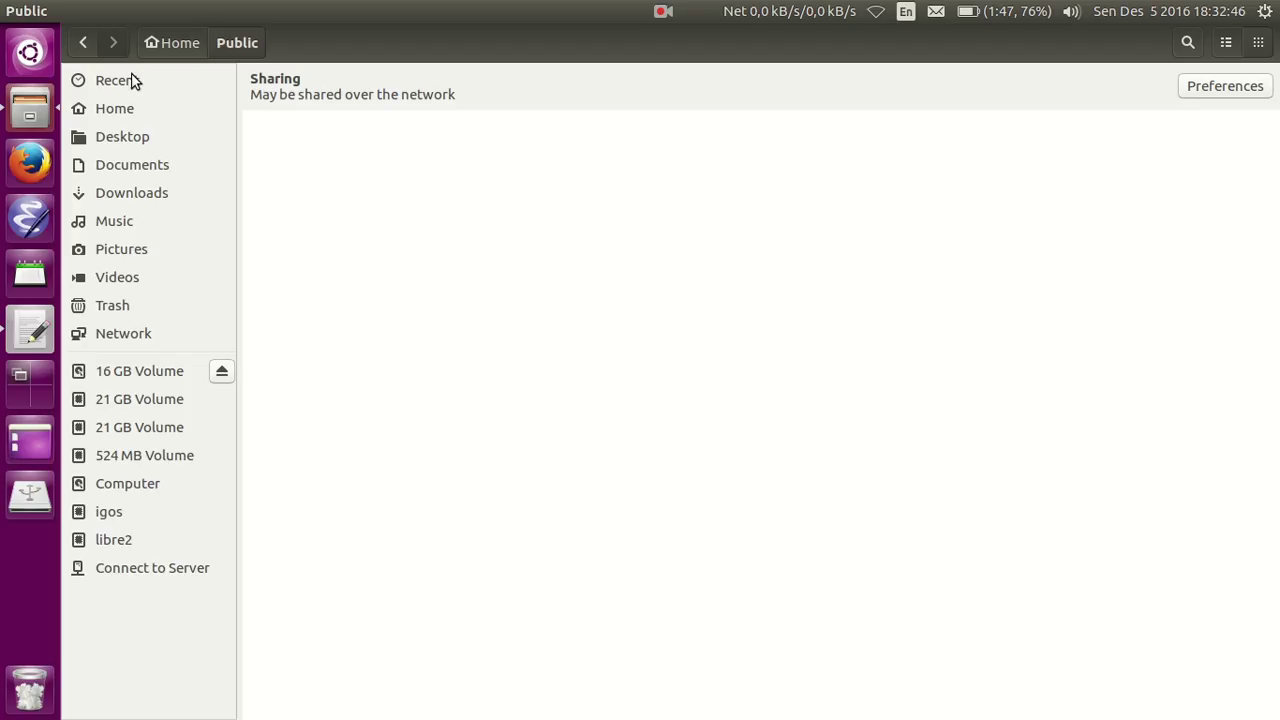
left_click(185, 44)
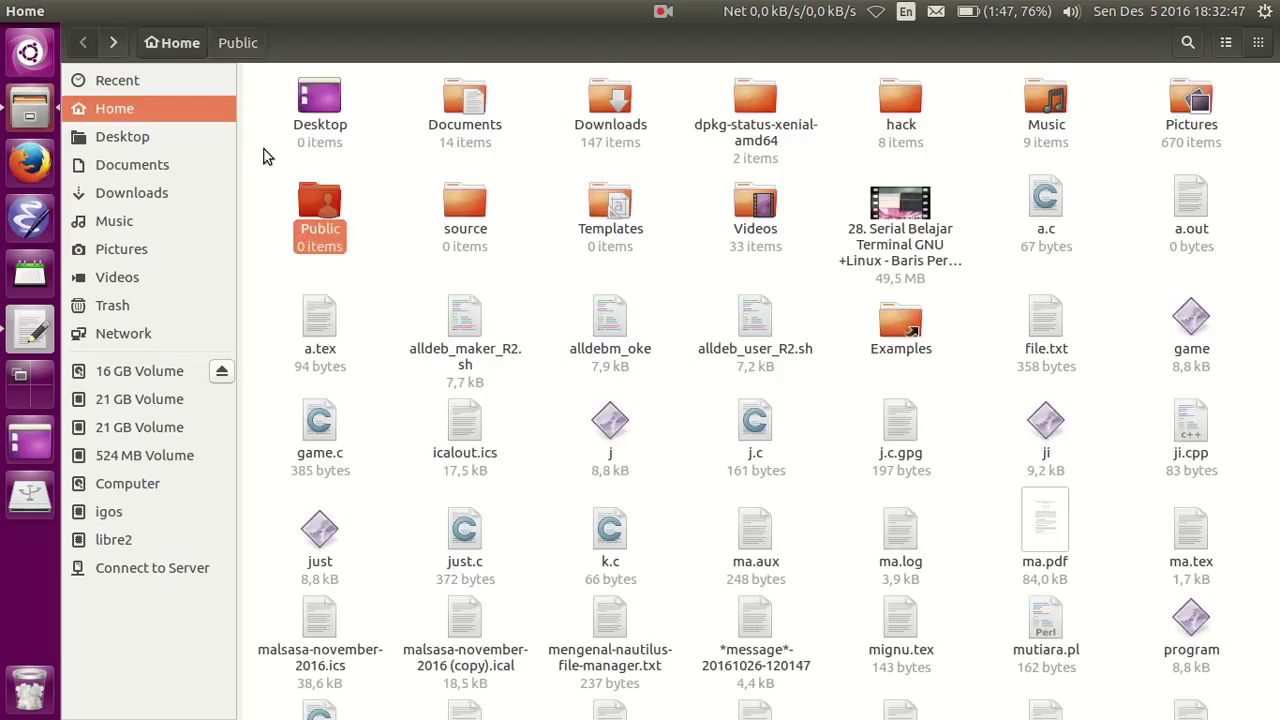
Step: Point out the source folder, look inside Templates, return to Home, and point out Public and Templates
left_click(452, 201)
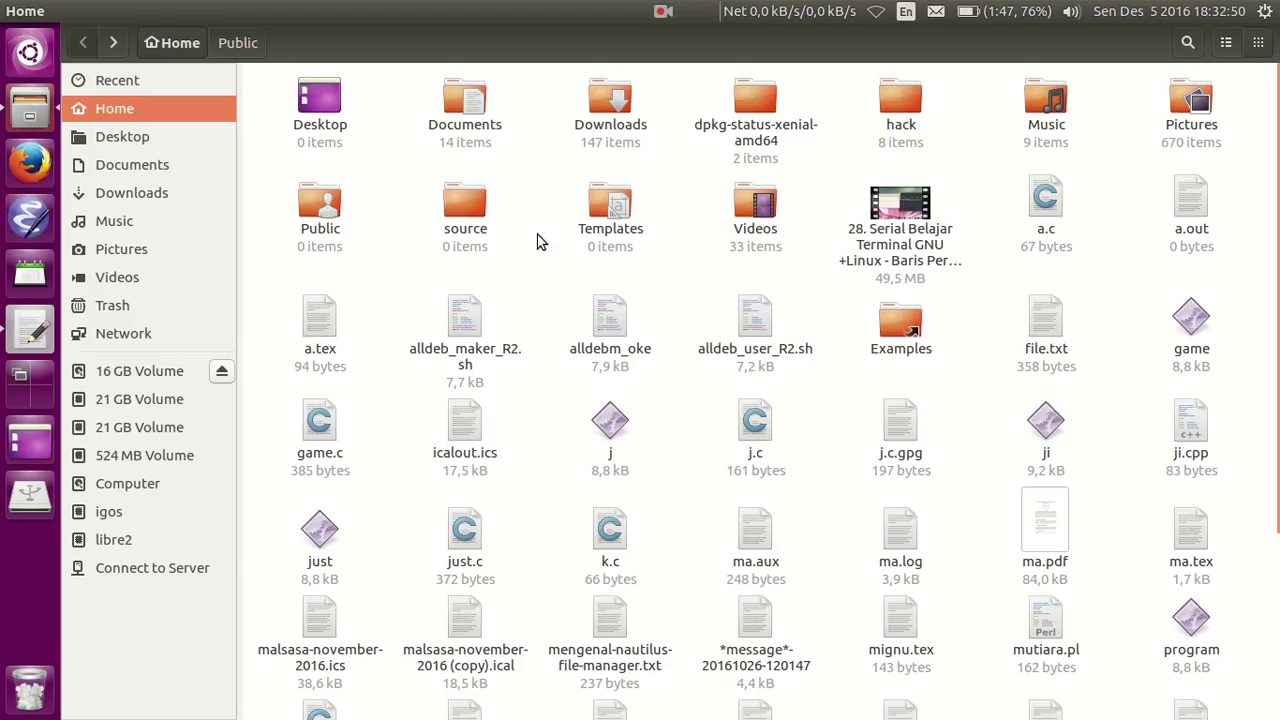
double_click(598, 228)
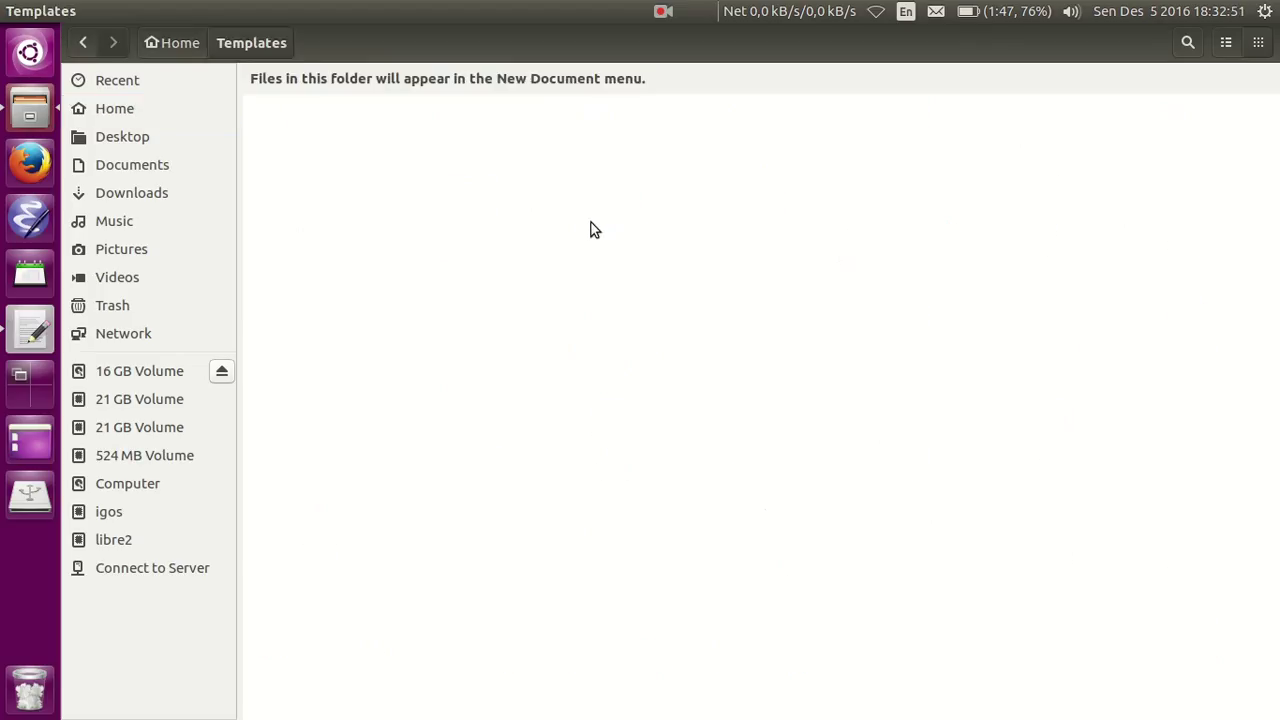
left_click(168, 43)
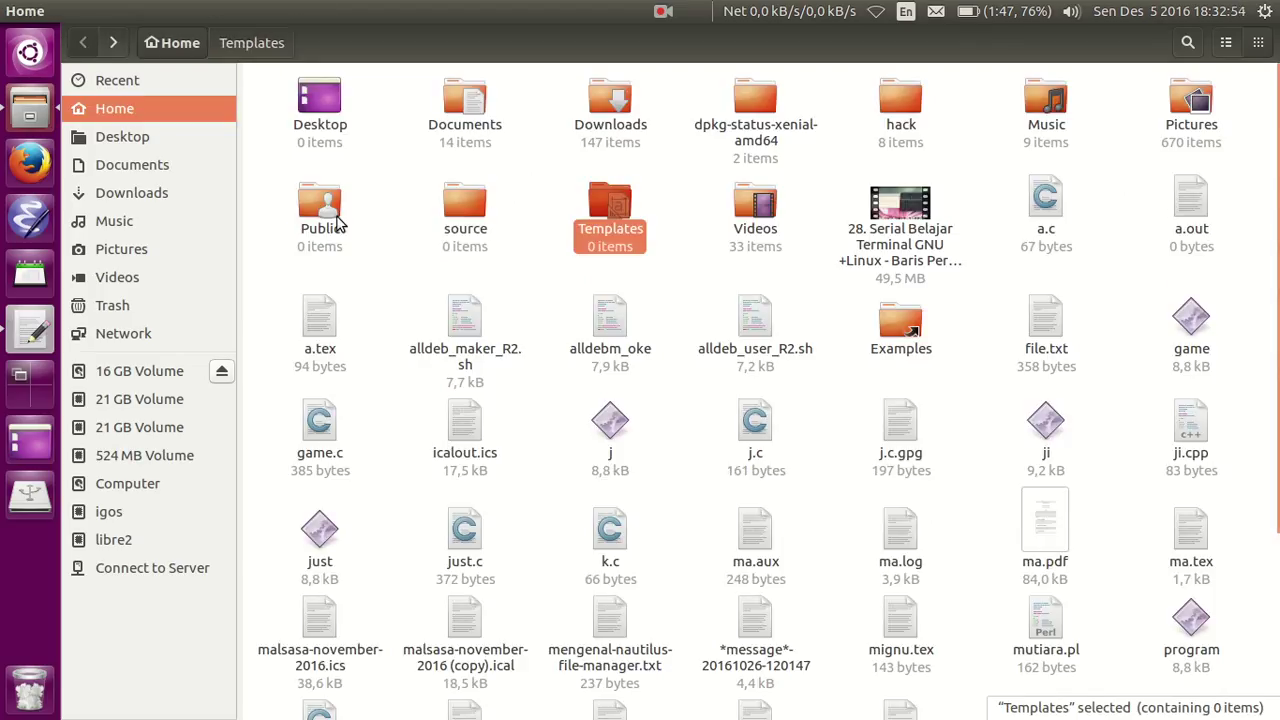
left_click(338, 225)
left_click(623, 230)
left_click(725, 278)
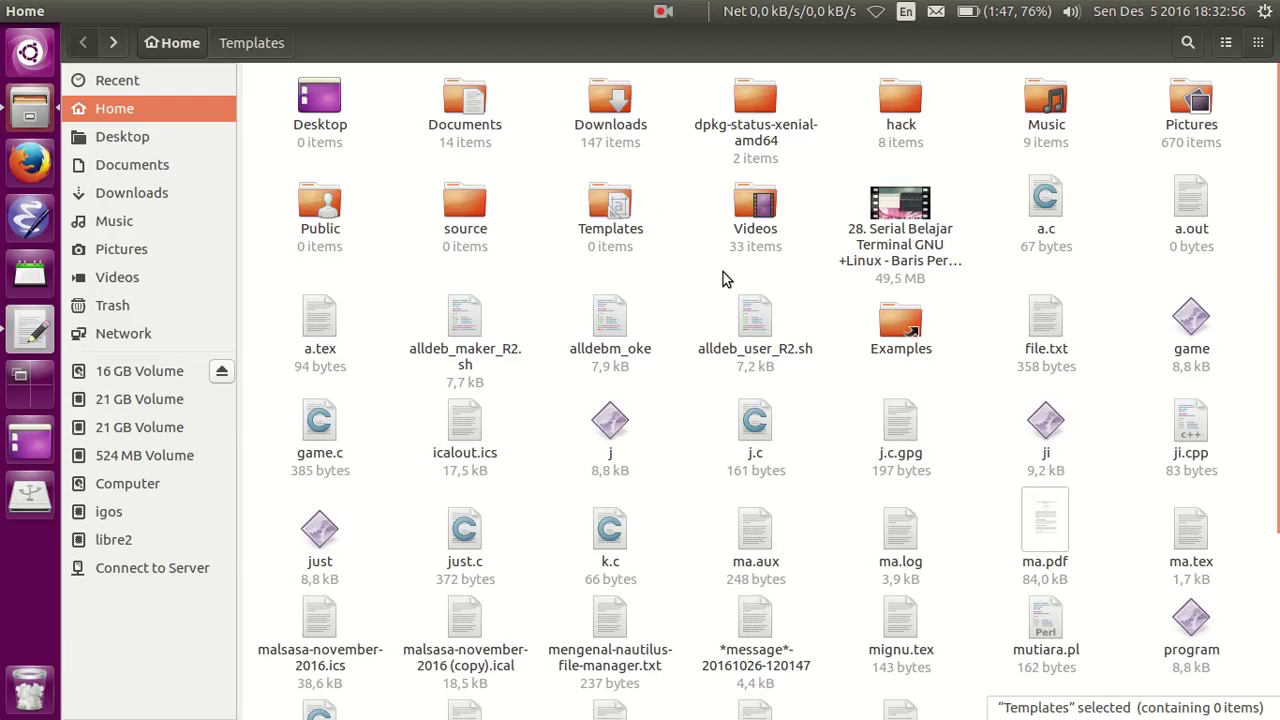
Step: Look inside the Videos folder, return to Home and clear the selection
double_click(749, 252)
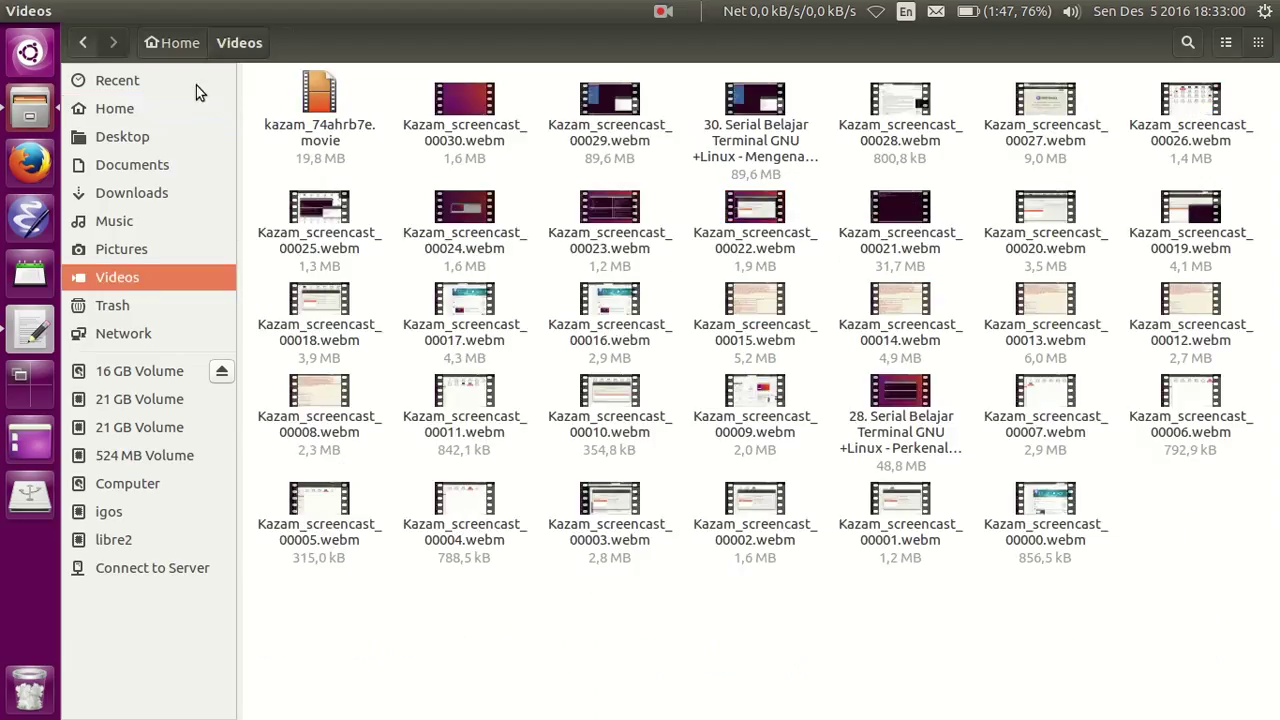
left_click(172, 42)
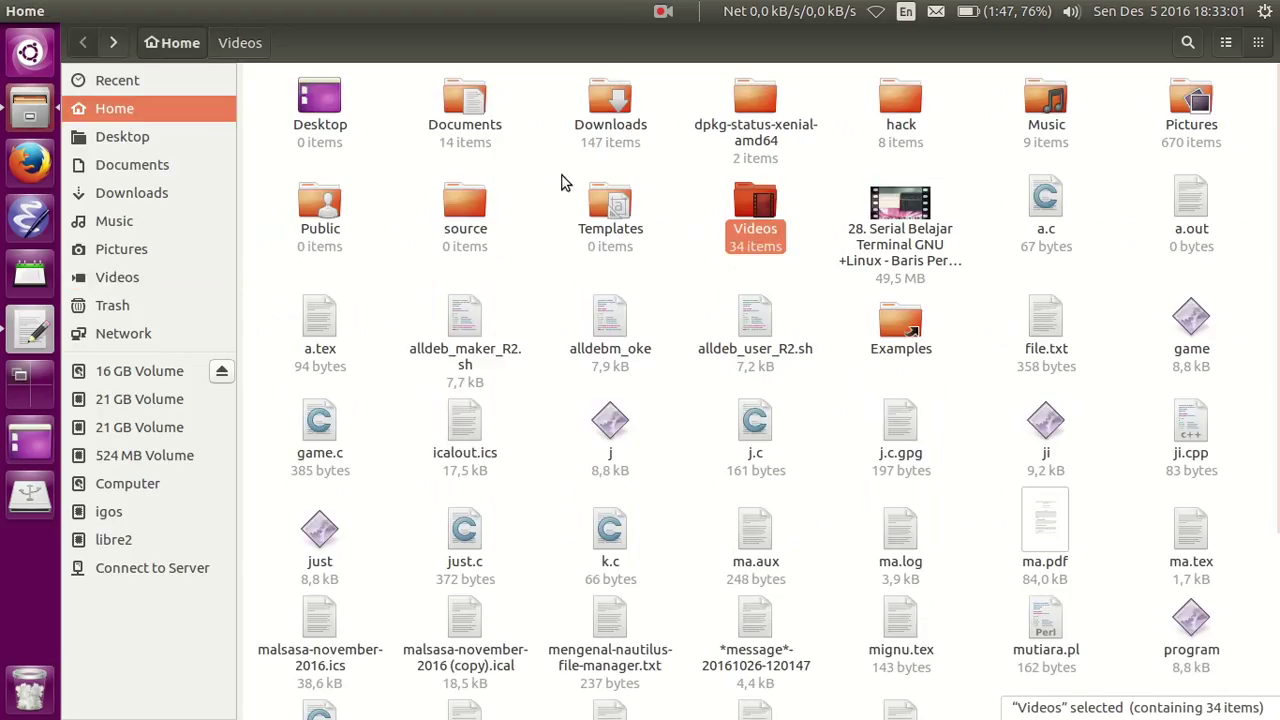
left_click(840, 212)
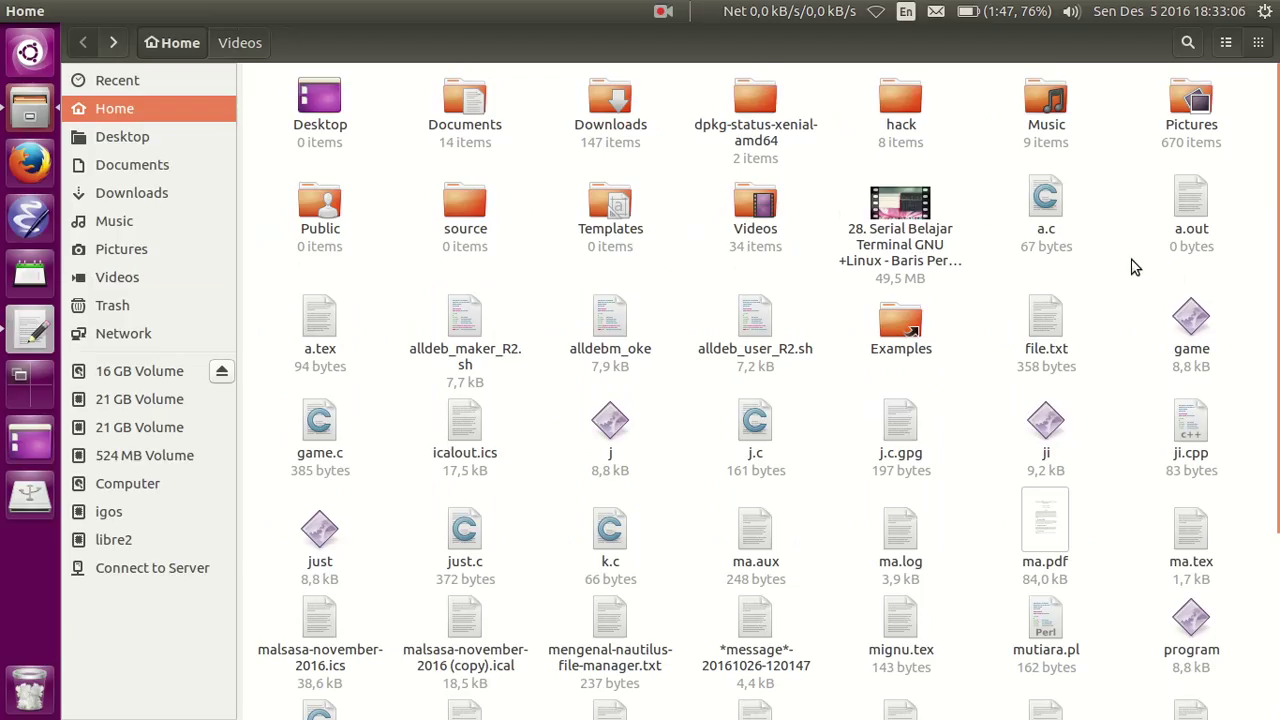
Step: Examine the loose files in Home down to the end of the list, pointing out a.c, a.out, file.txt, j.c and j.c.gpg
scroll(1136, 264, "down", 5)
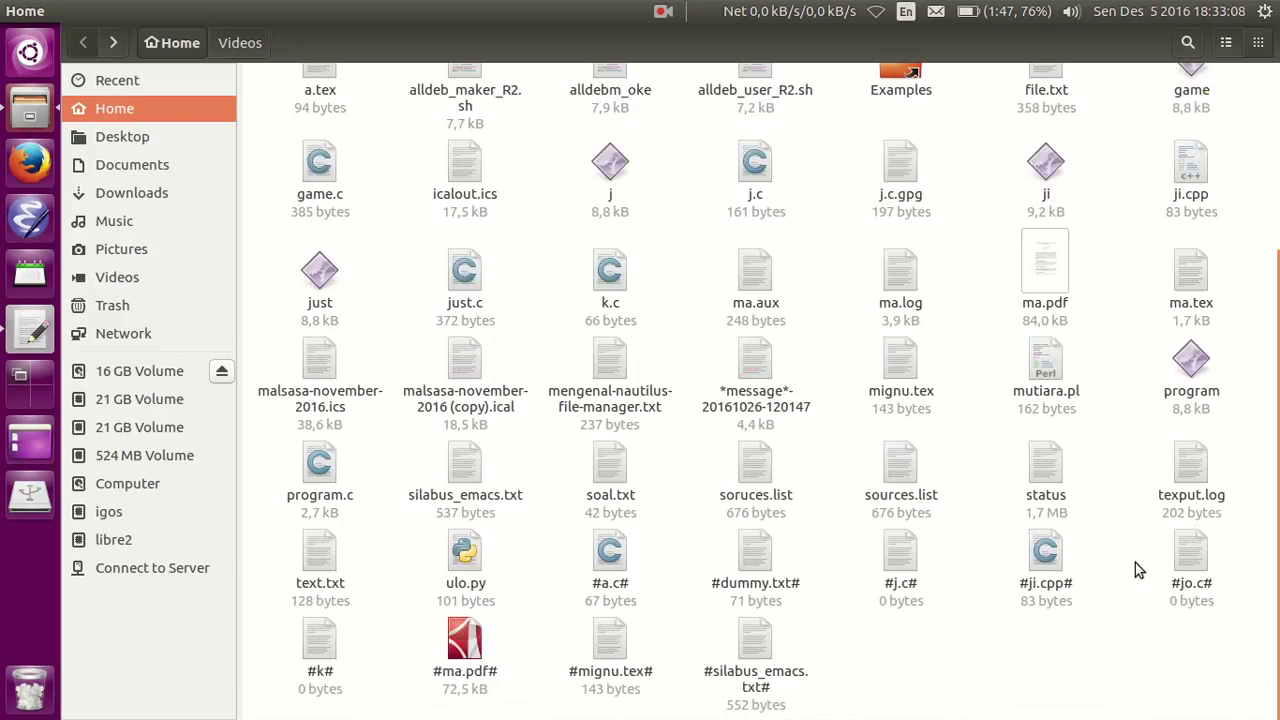
scroll(1108, 360, "up", 5)
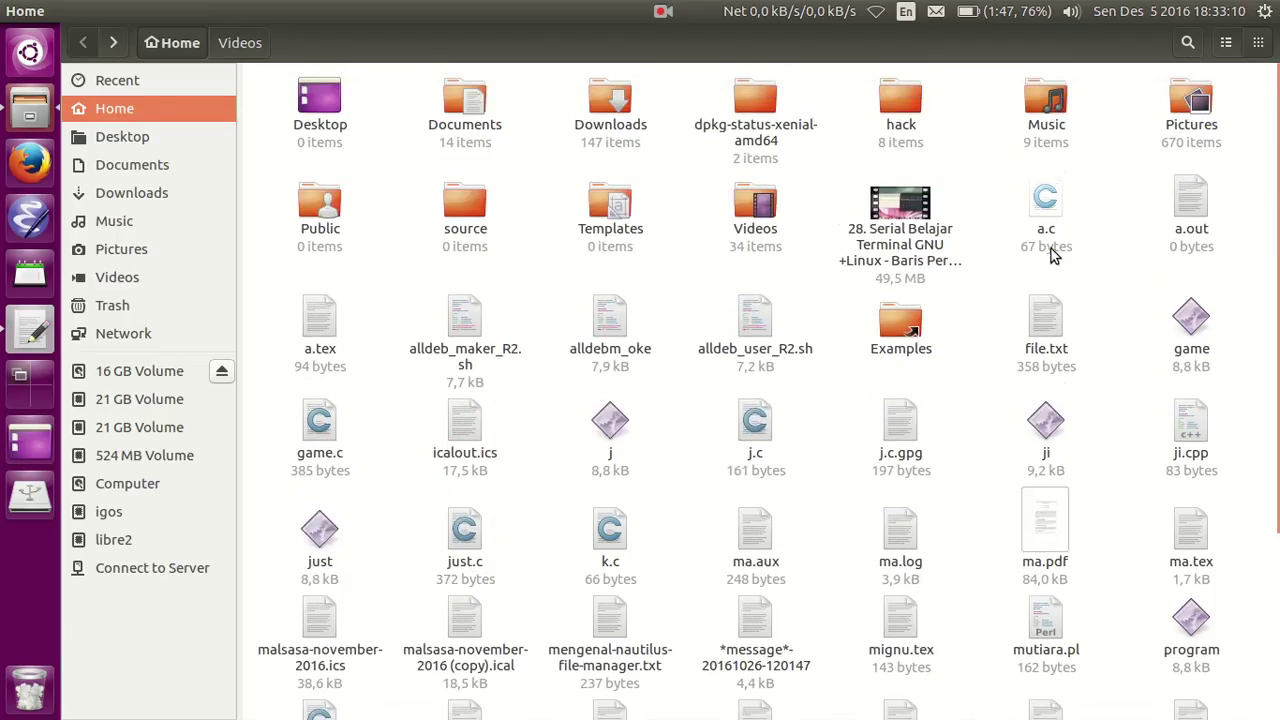
left_click(1050, 235)
left_click(1168, 232)
left_click(1075, 345)
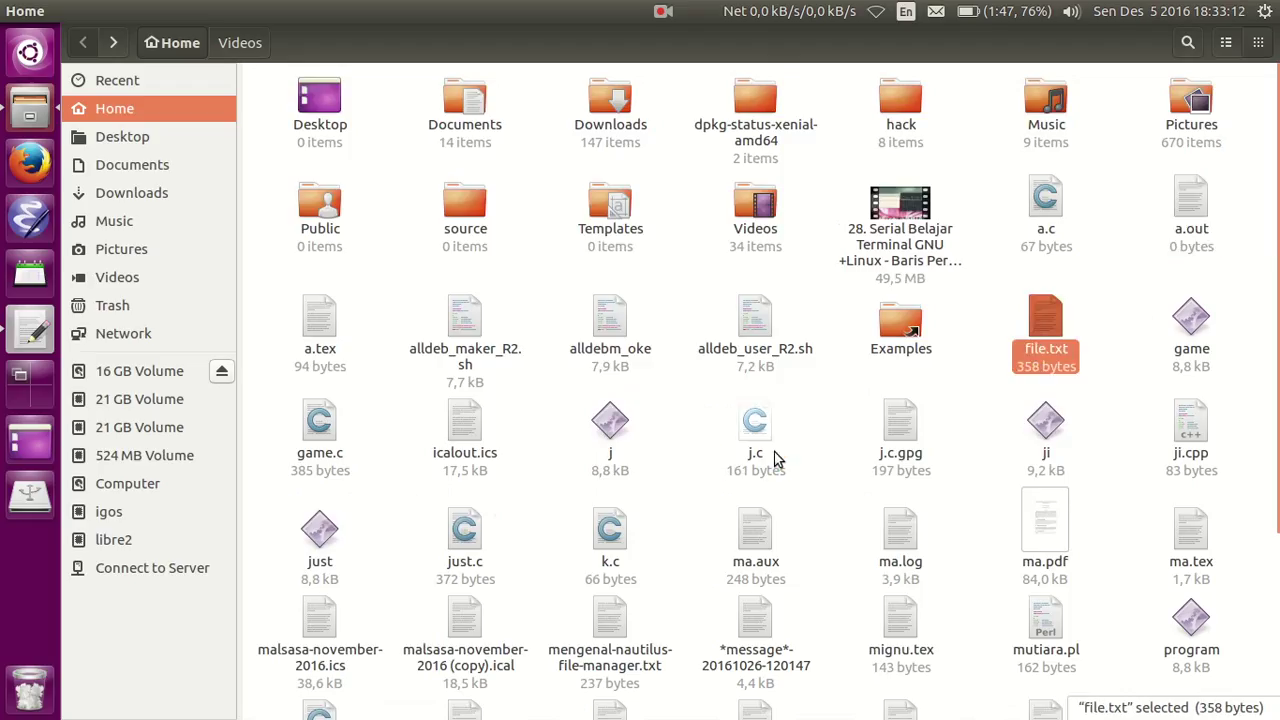
left_click(772, 452)
left_click(910, 462)
left_click(966, 406)
scroll(966, 420, "down", 5)
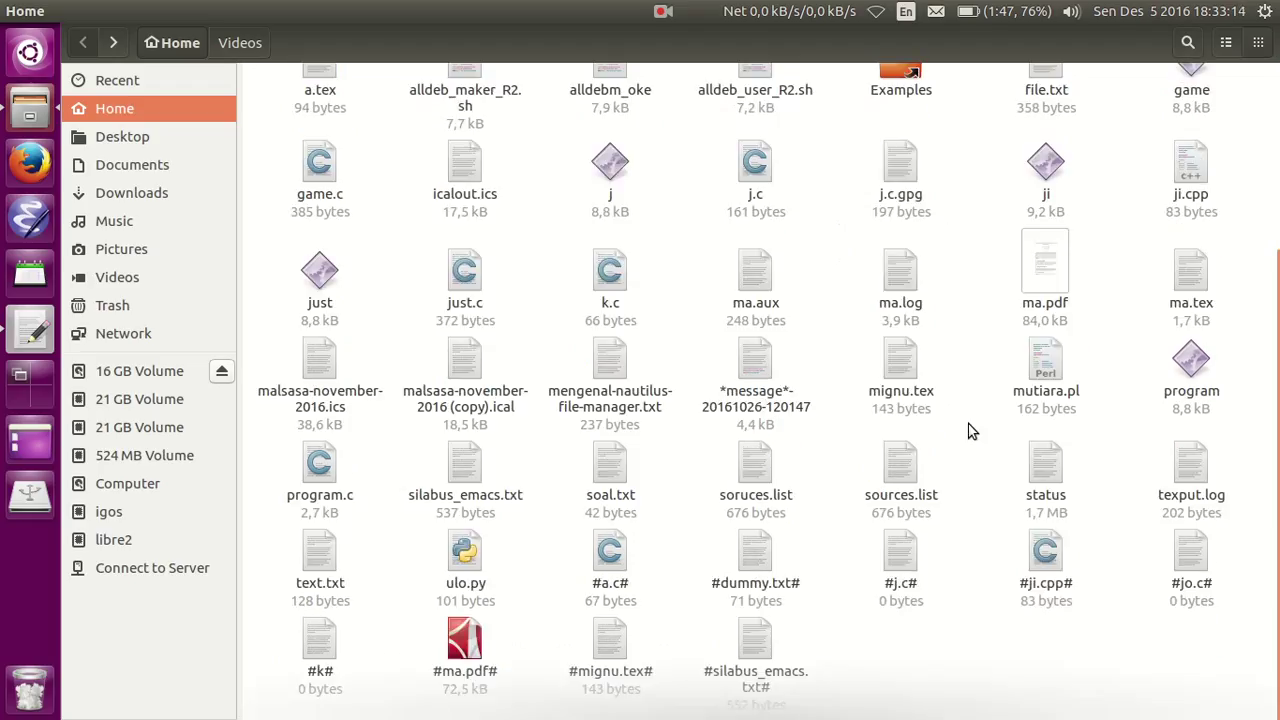
scroll(968, 433, "up", 5)
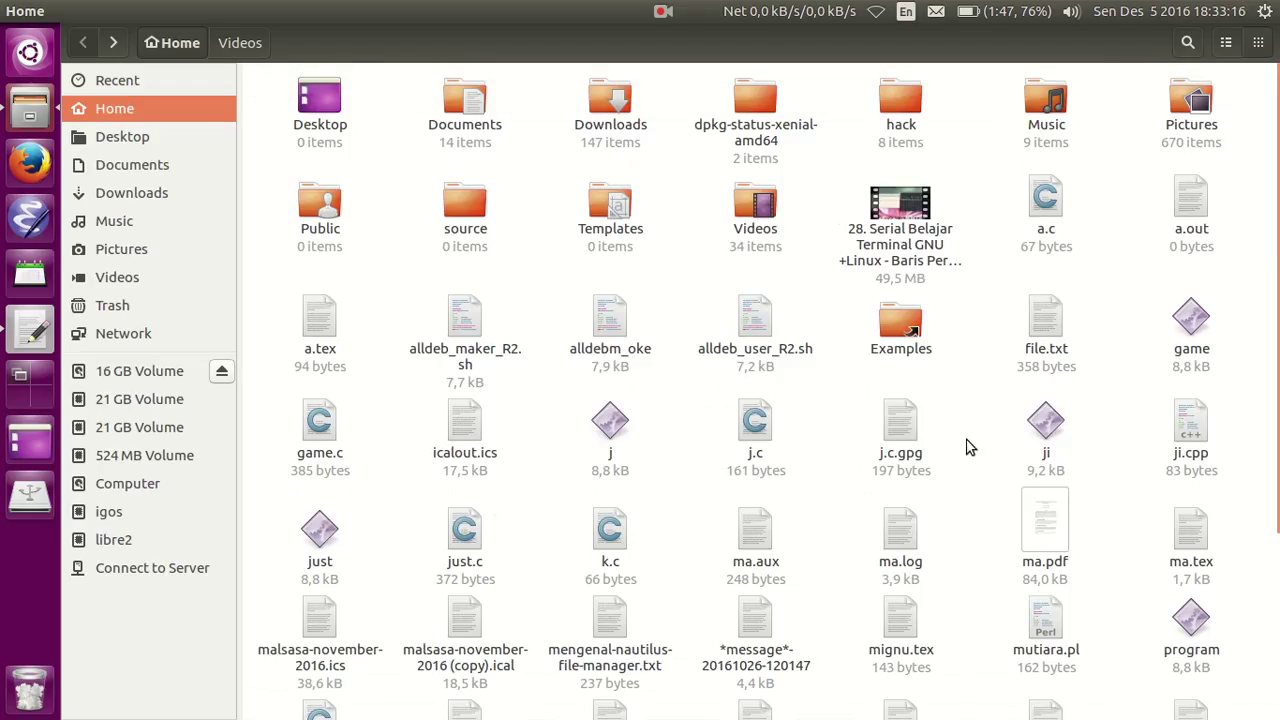
scroll(964, 453, "down", 5)
scroll(962, 460, "up", 5)
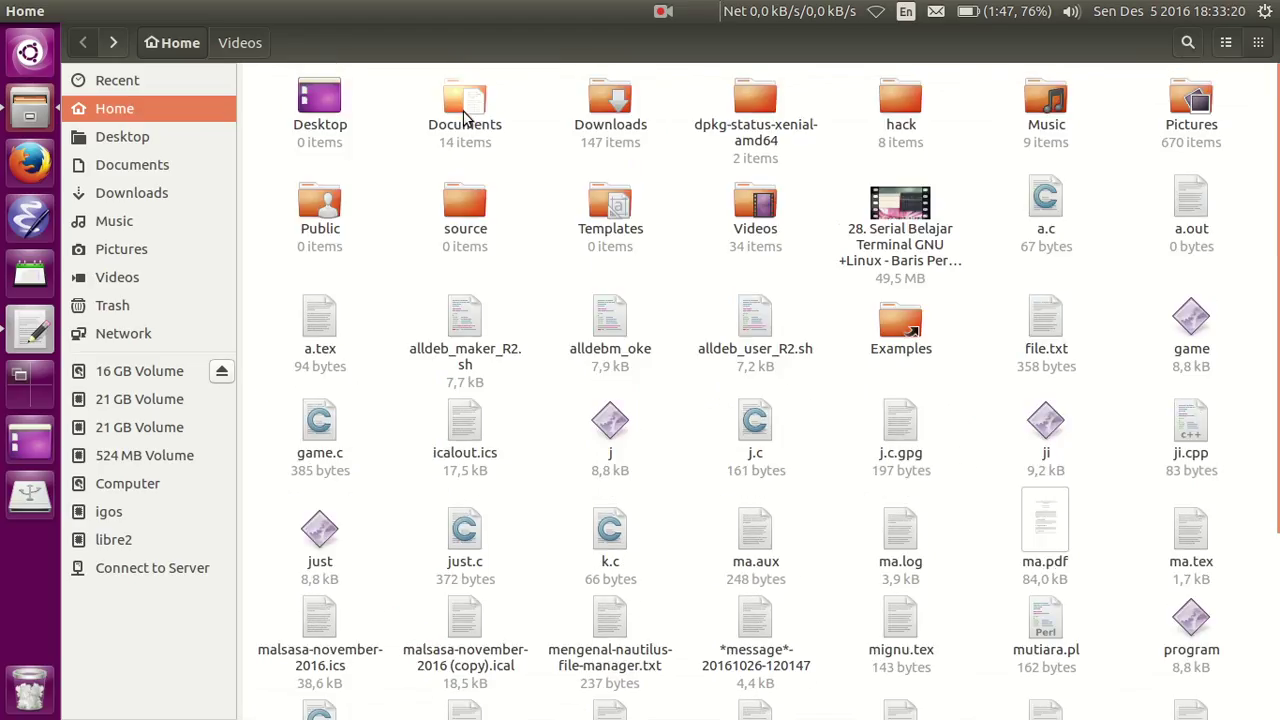
Step: Point out Documents, visit the Desktop, Documents, Downloads, Music, Pictures and Videos places in turn, and return to Home
left_click(429, 132)
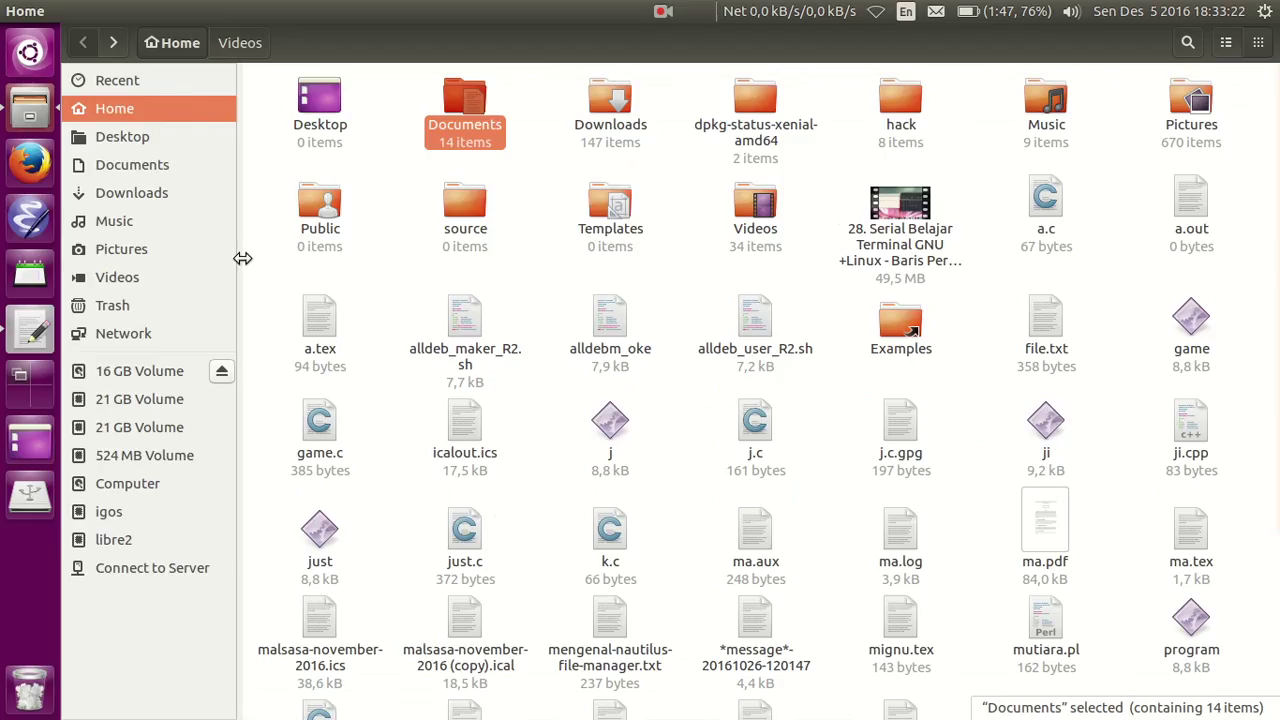
left_click(144, 106)
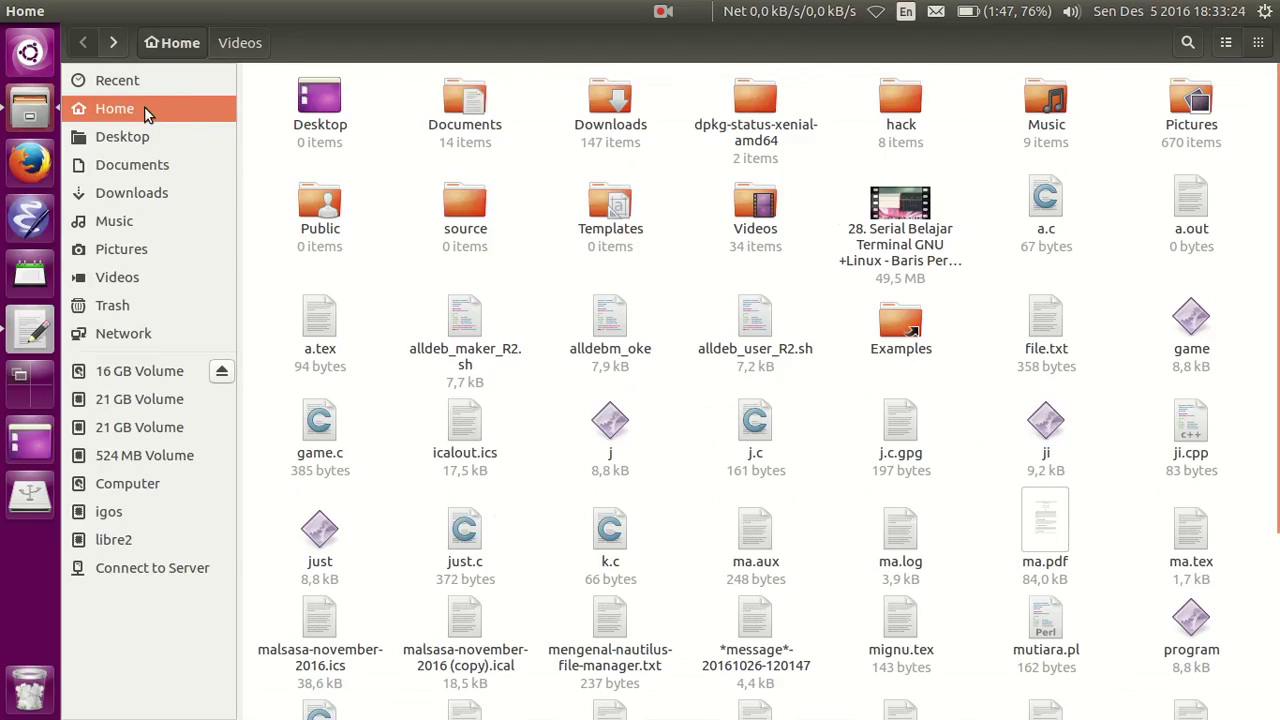
left_click(128, 136)
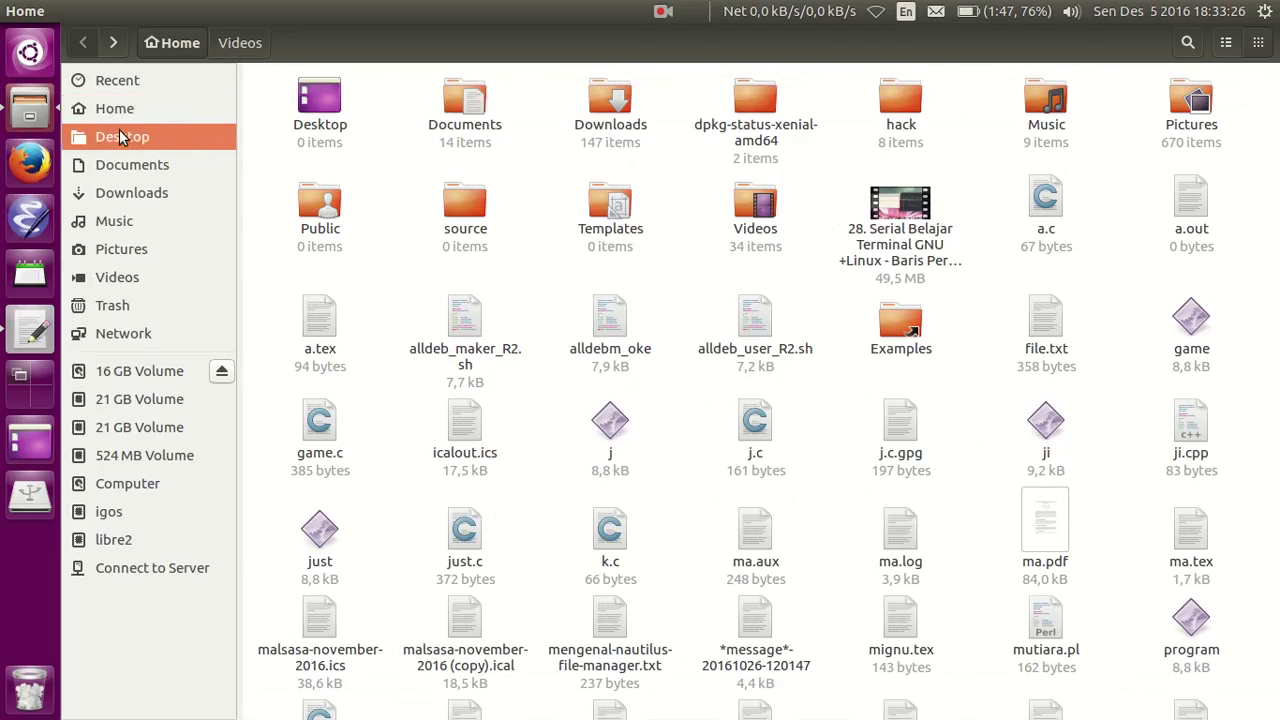
left_click(142, 170)
left_click(151, 189)
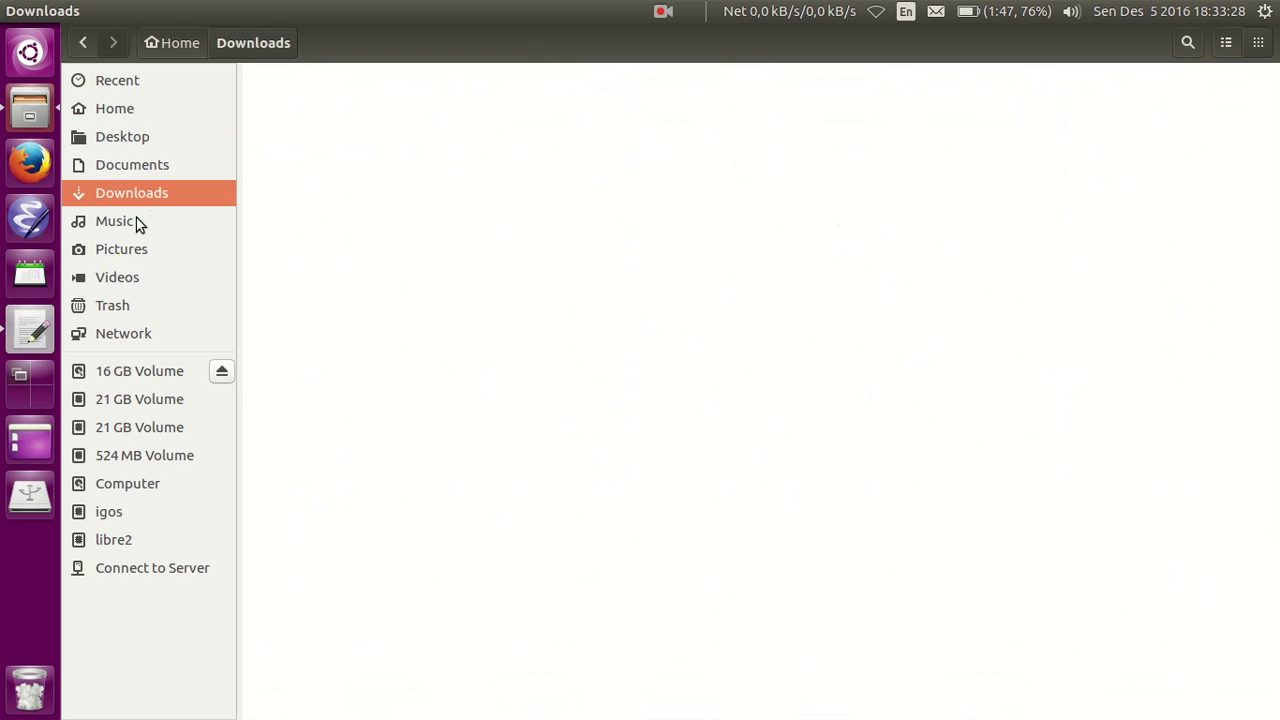
left_click(136, 222)
left_click(110, 252)
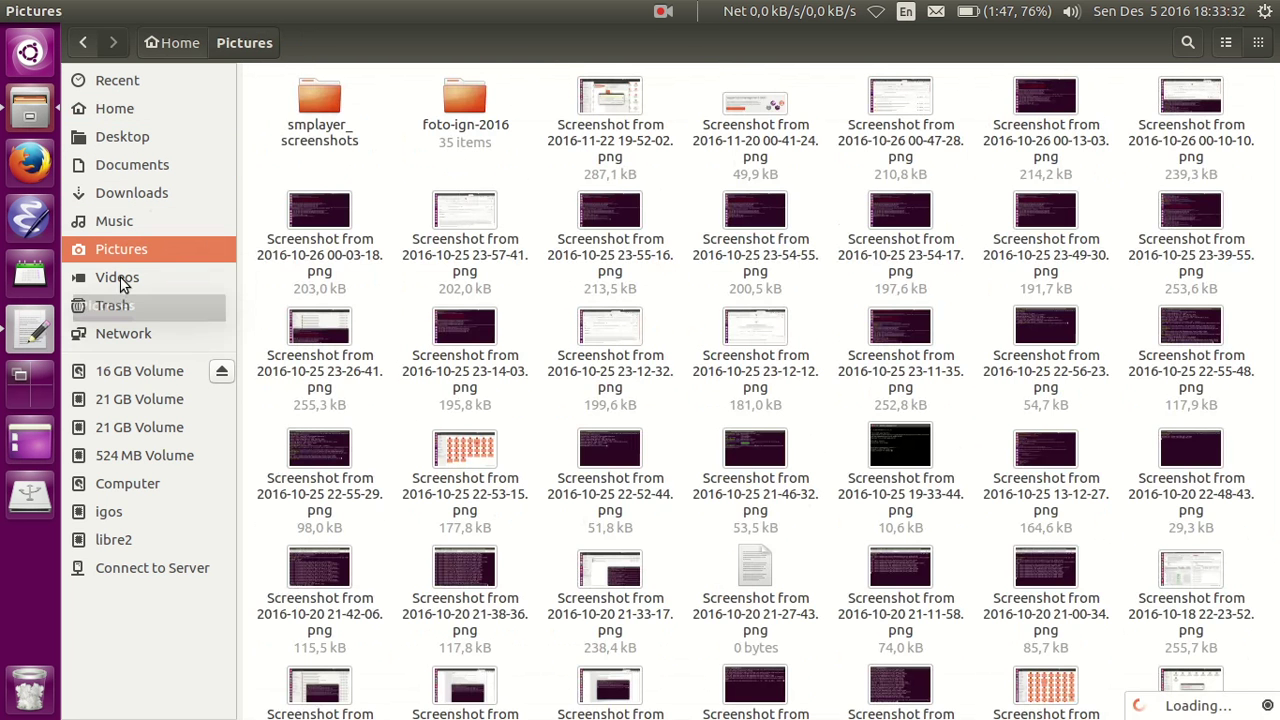
left_click(120, 277)
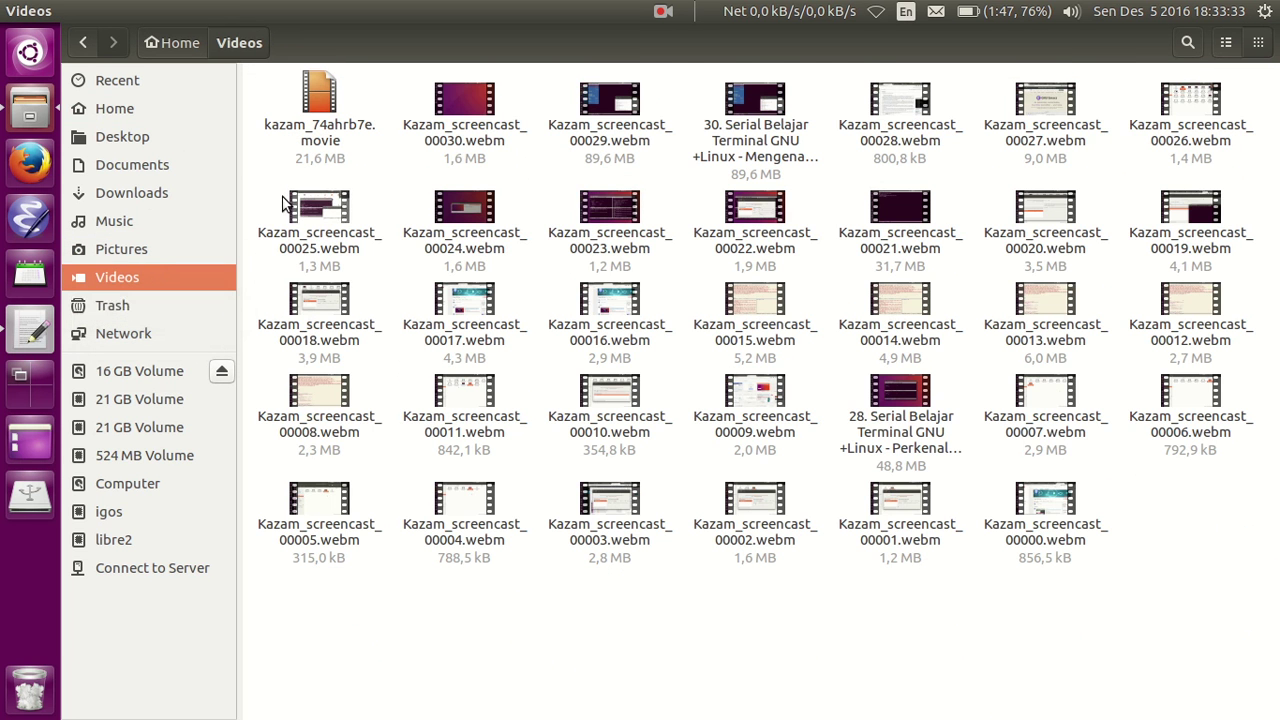
left_click(110, 112)
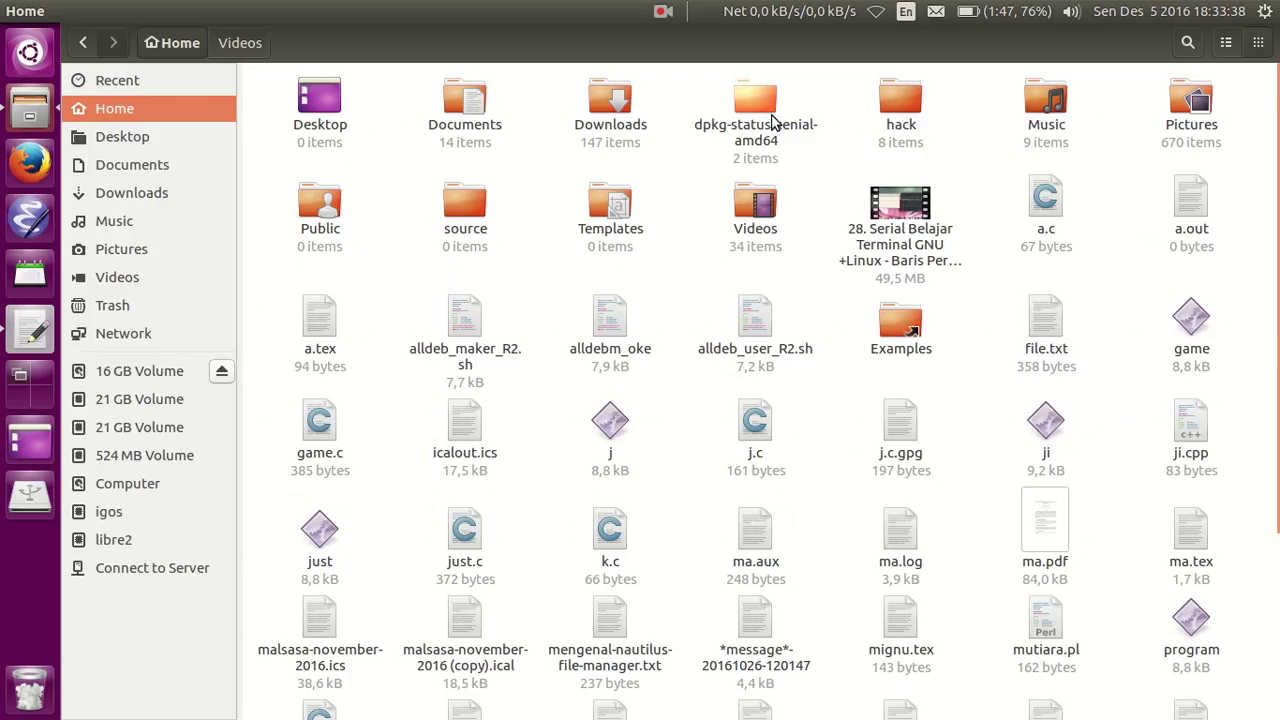
Step: Look inside the dpkg-status-xenial-amd64, hack and source folders, returning to Home after each
double_click(776, 118)
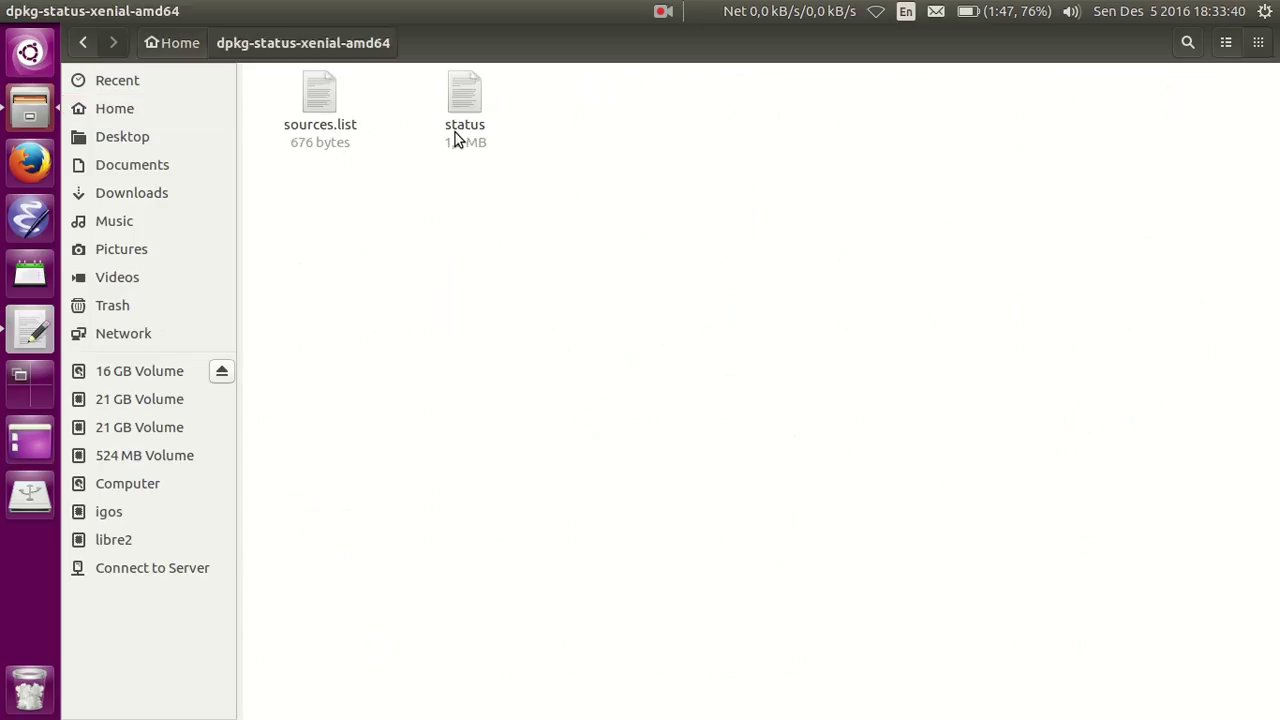
left_click(190, 108)
double_click(906, 132)
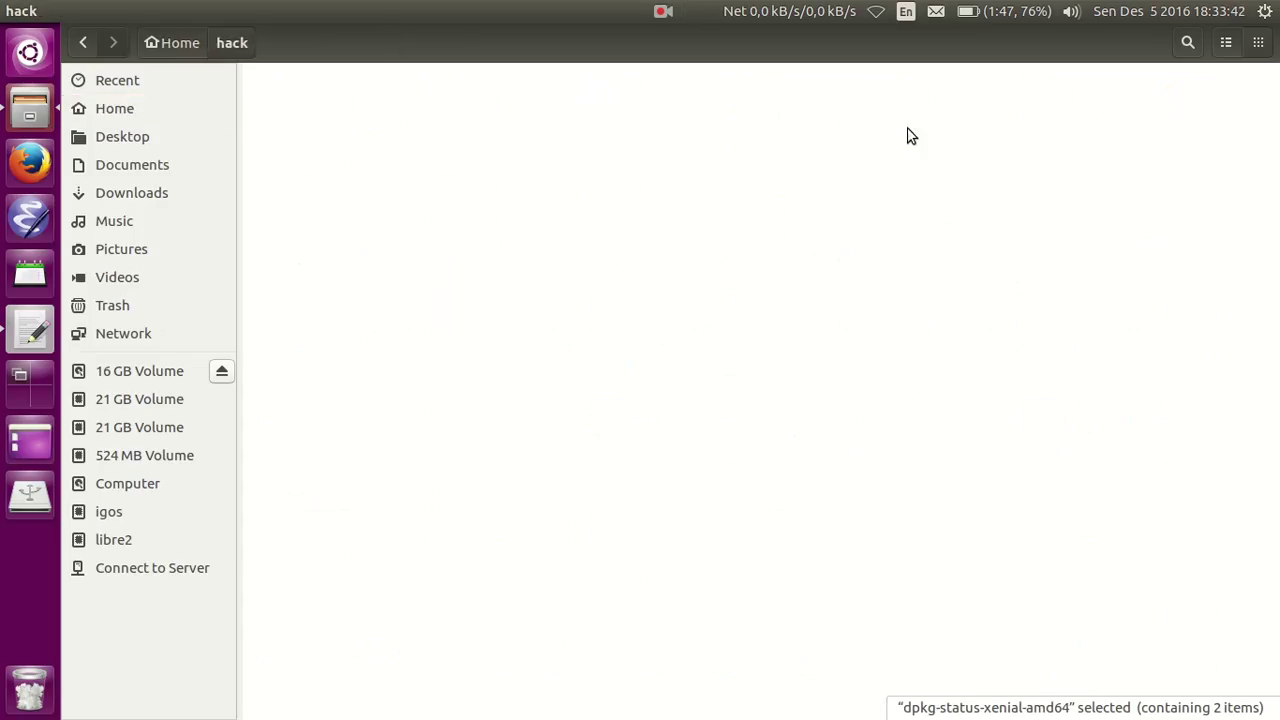
left_click(190, 48)
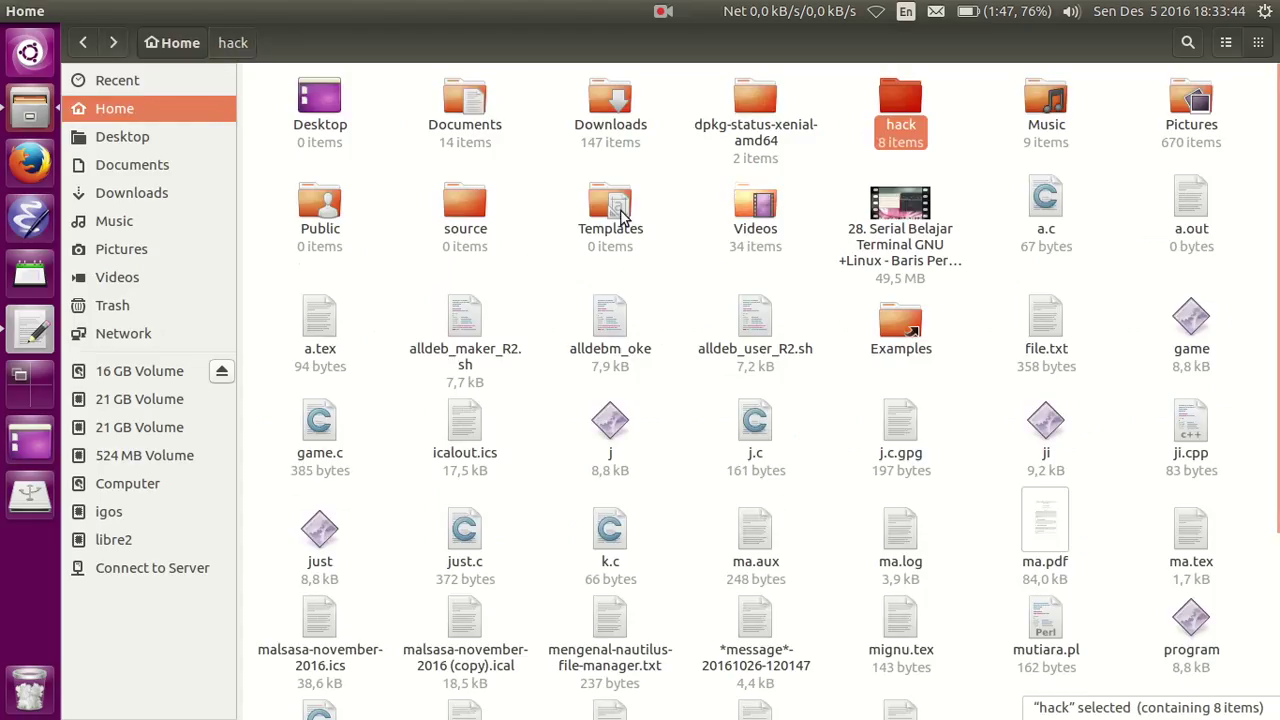
double_click(445, 243)
left_click(162, 48)
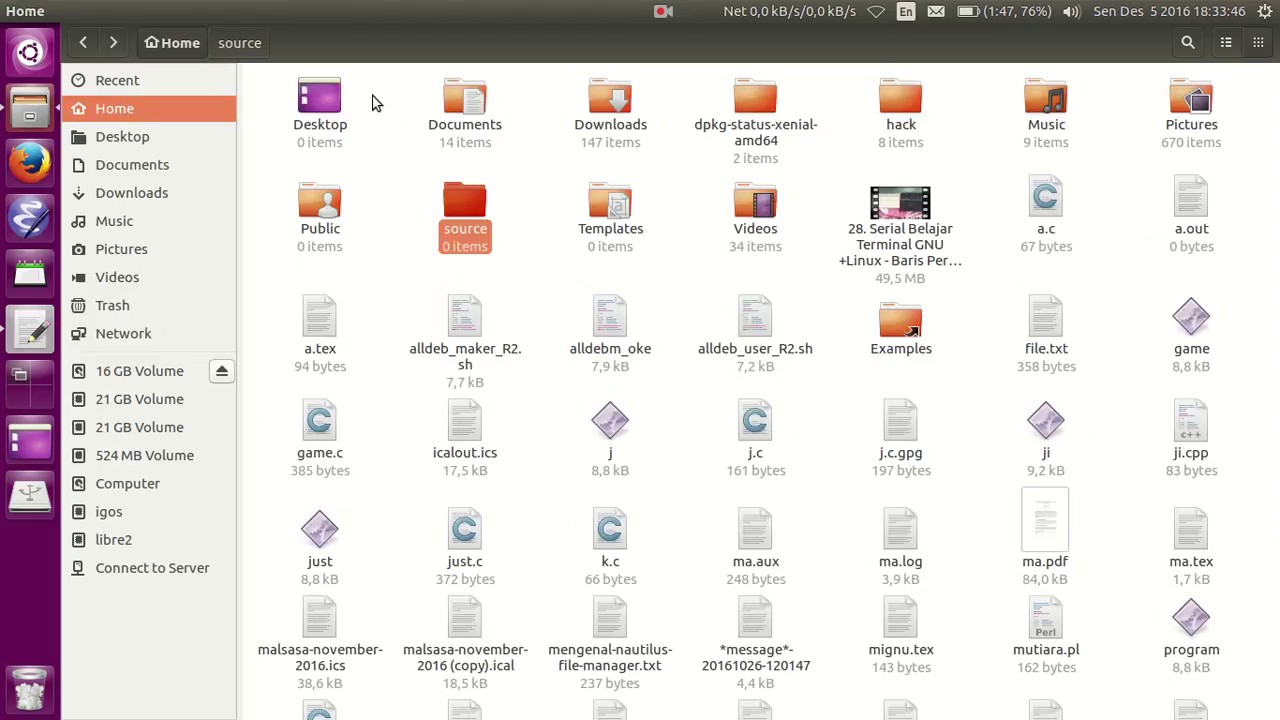
left_click(698, 276)
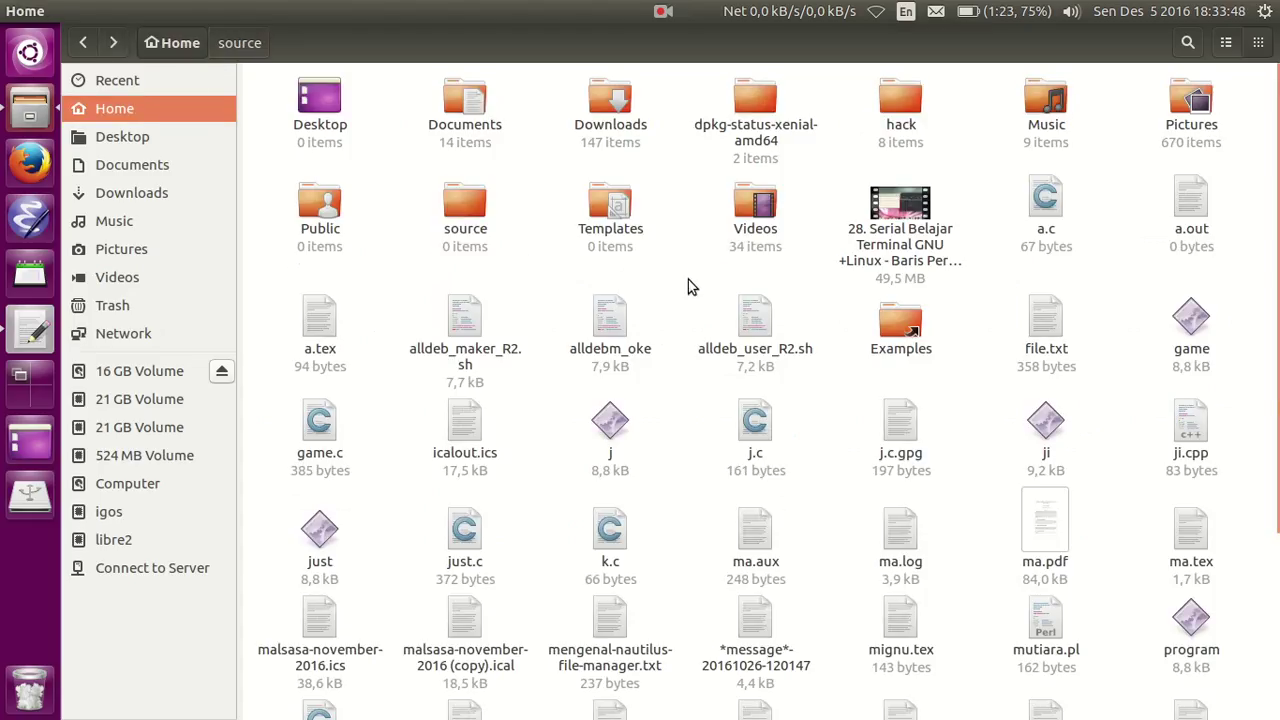
Step: Switch to the outline in gedit, point out "system sendiri" in the open file and folder section, and return to Files
left_click(31, 322)
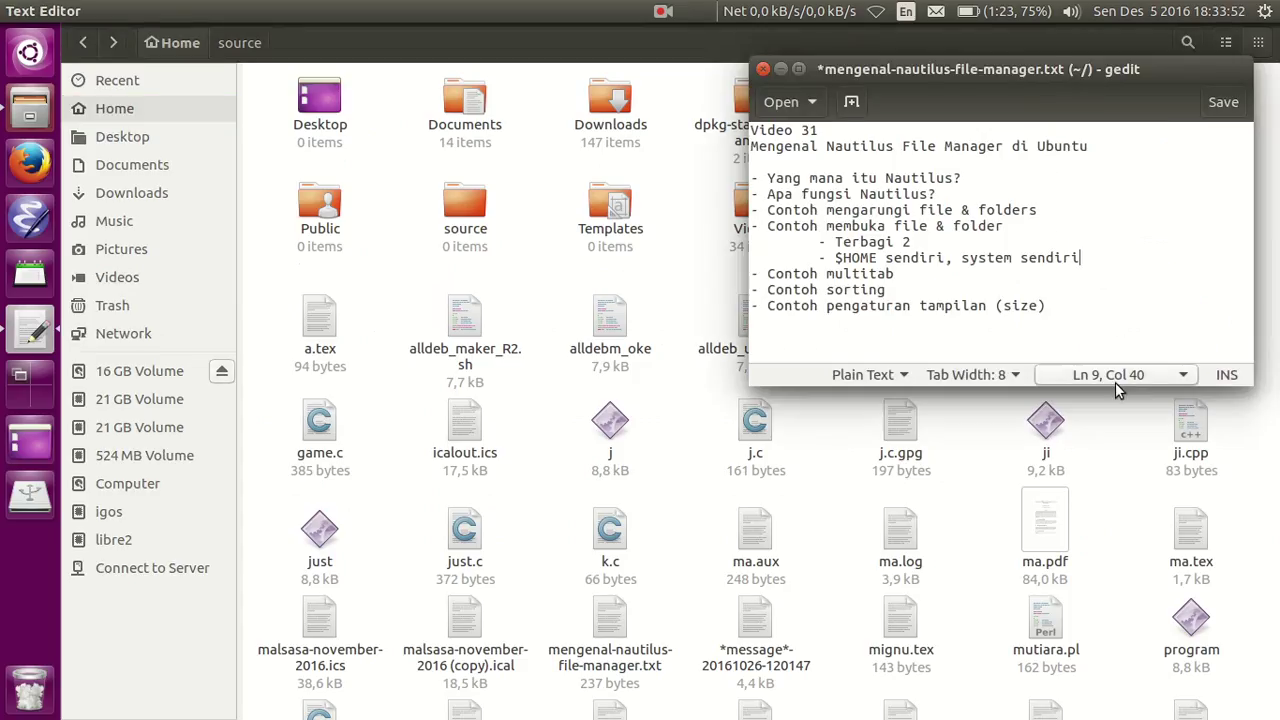
left_click_drag(1013, 258, 961, 258)
left_click(1035, 257)
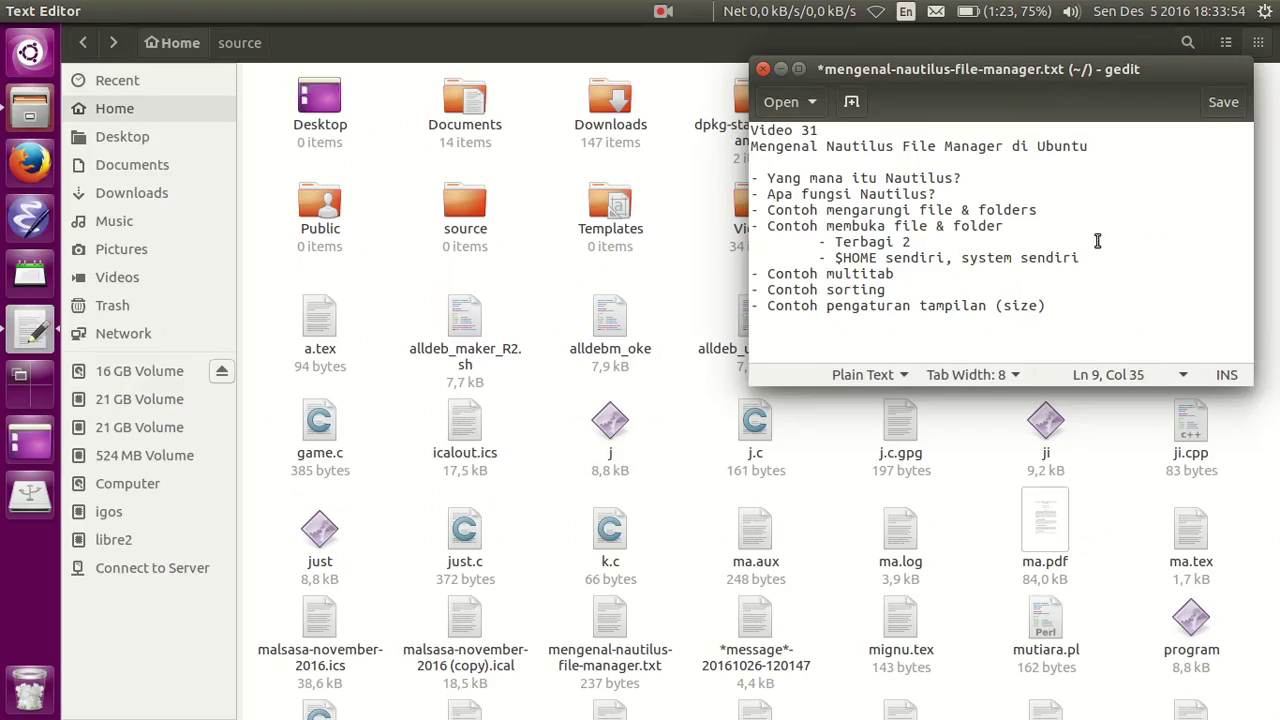
left_click(699, 229)
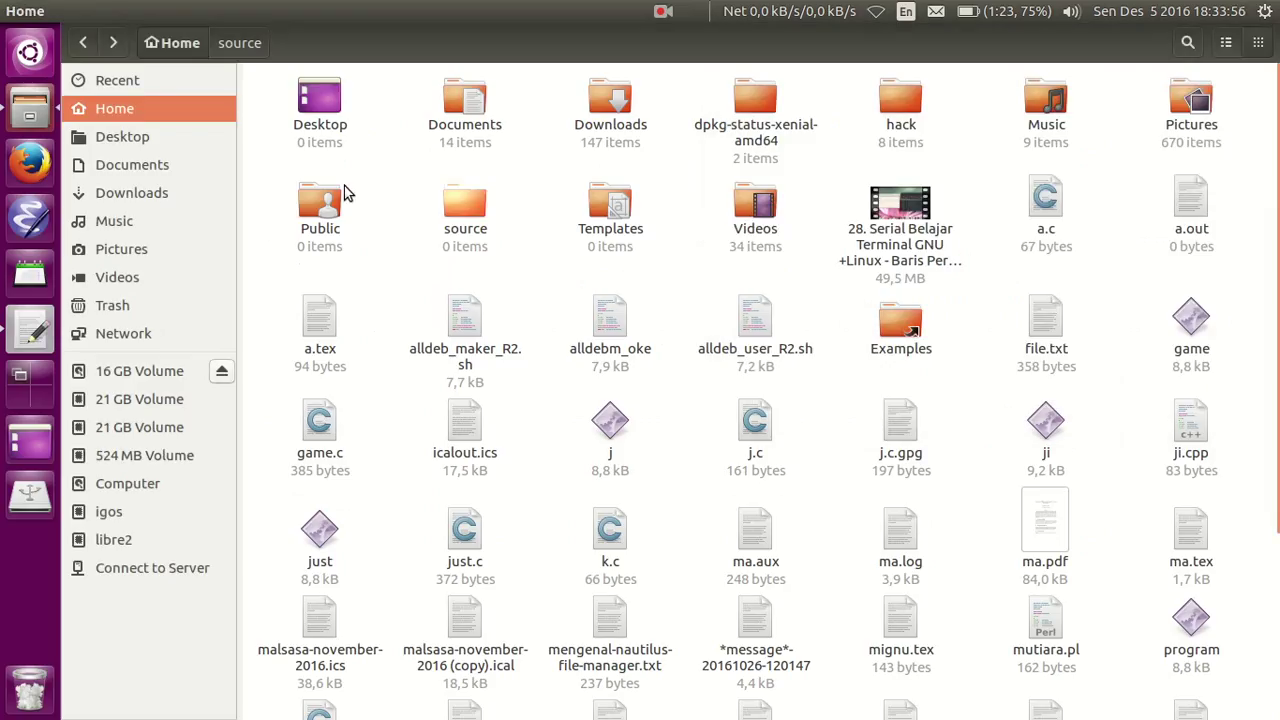
Step: Open the file manager's preferences, then view its About information and close it
left_click(112, 8)
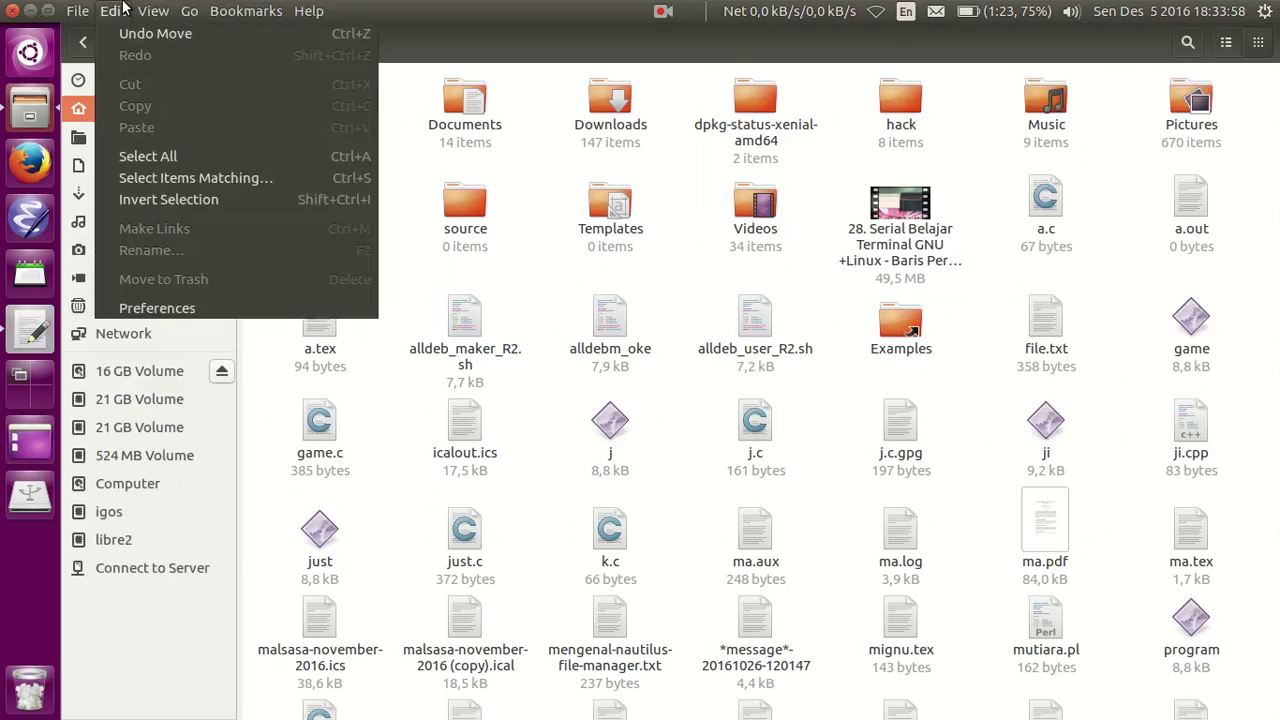
left_click(177, 305)
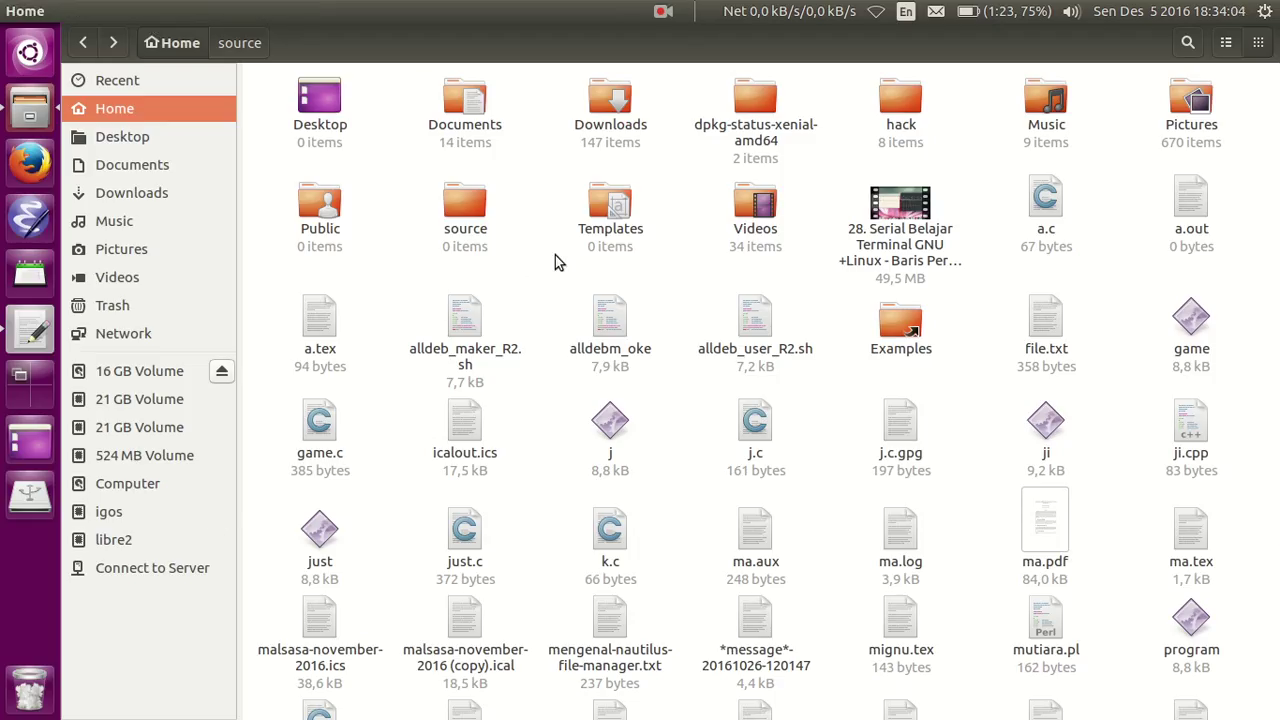
left_click(309, 10)
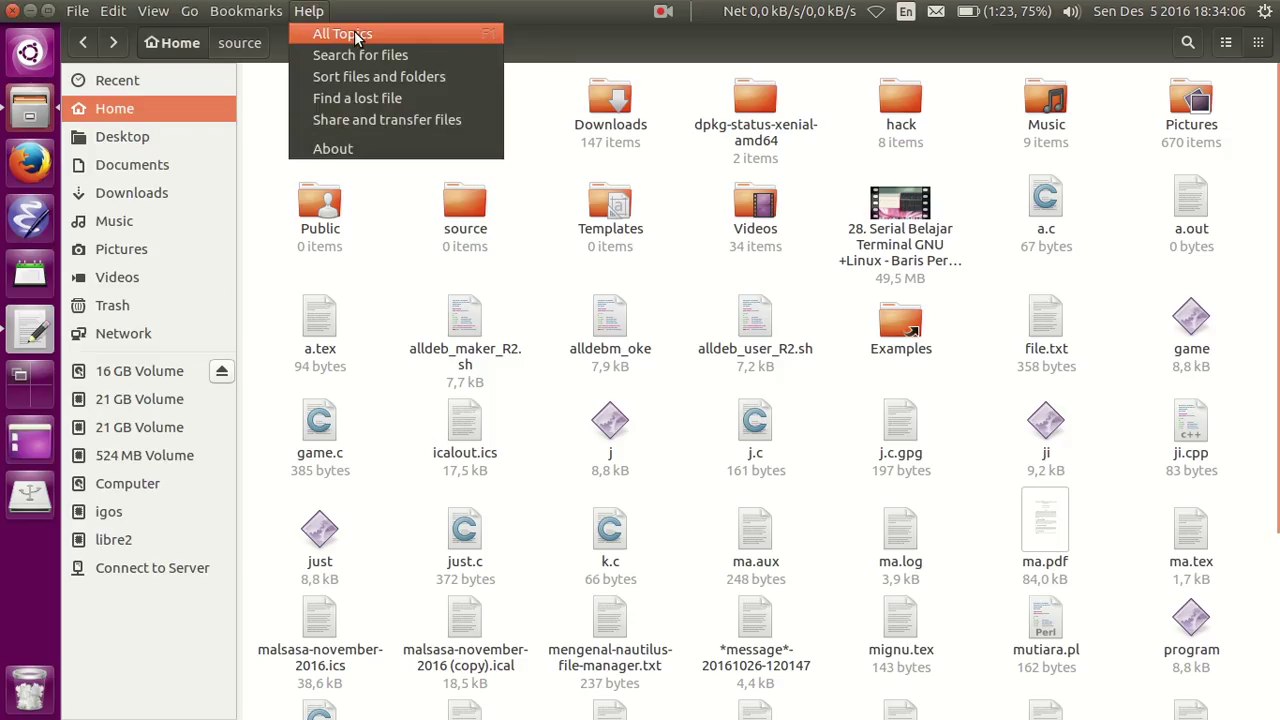
left_click(386, 147)
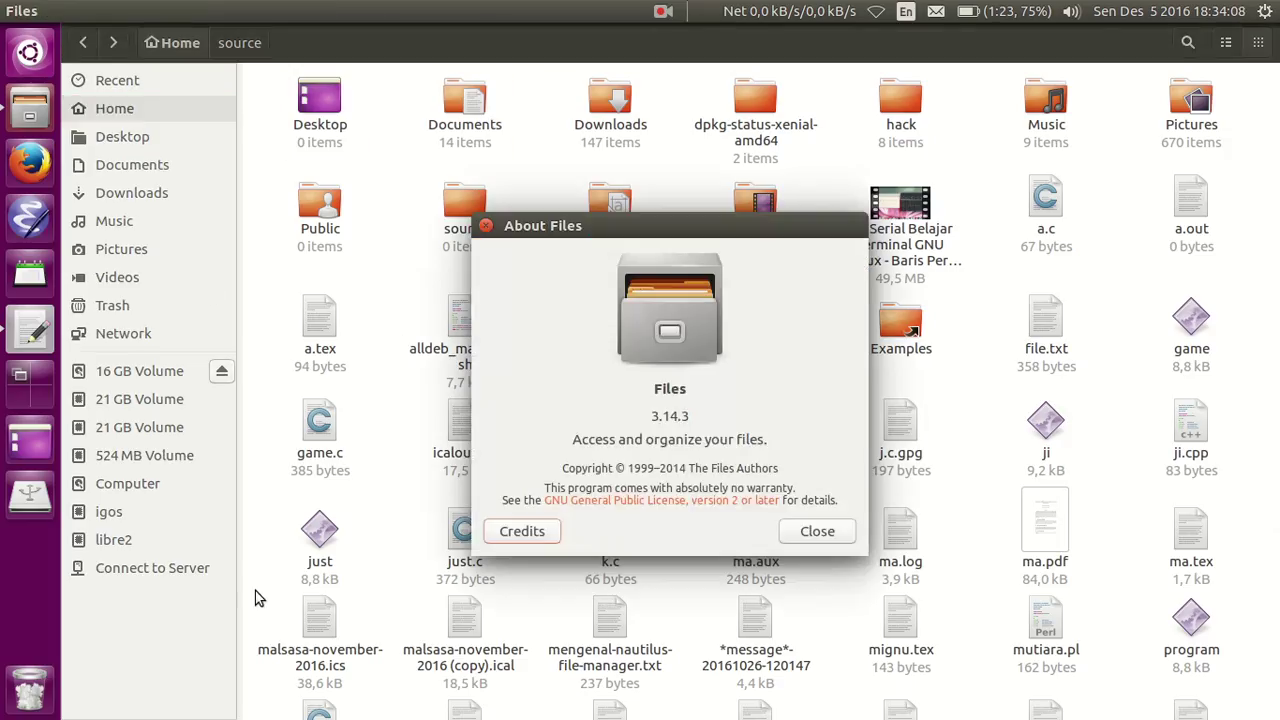
left_click(487, 227)
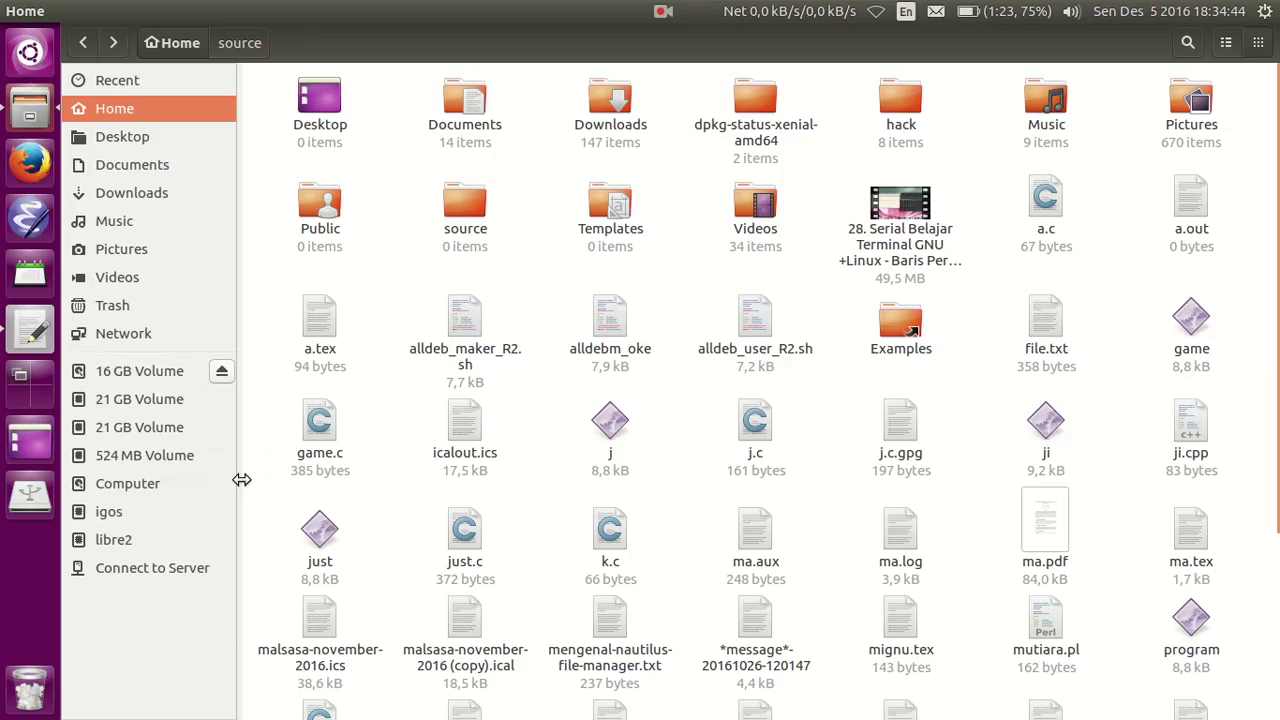
Step: Look inside Desktop, return to Home, and open the Computer location to show the system root
left_click(160, 137)
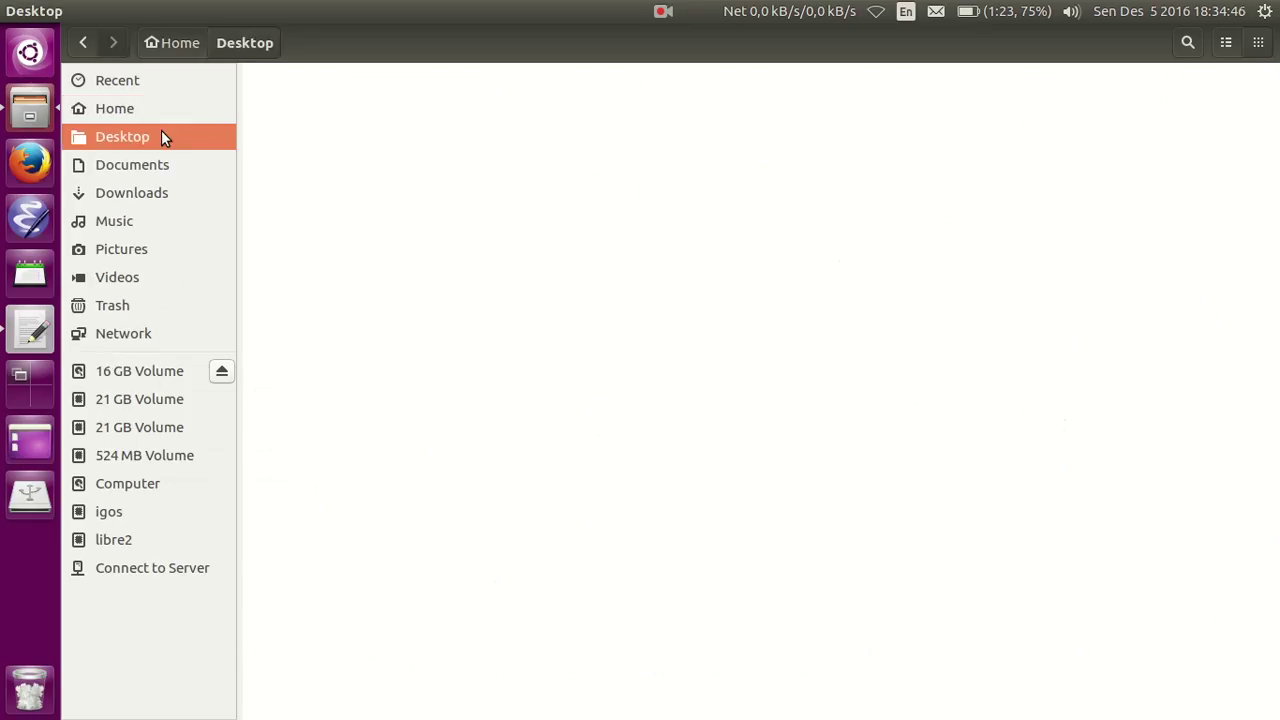
left_click(172, 111)
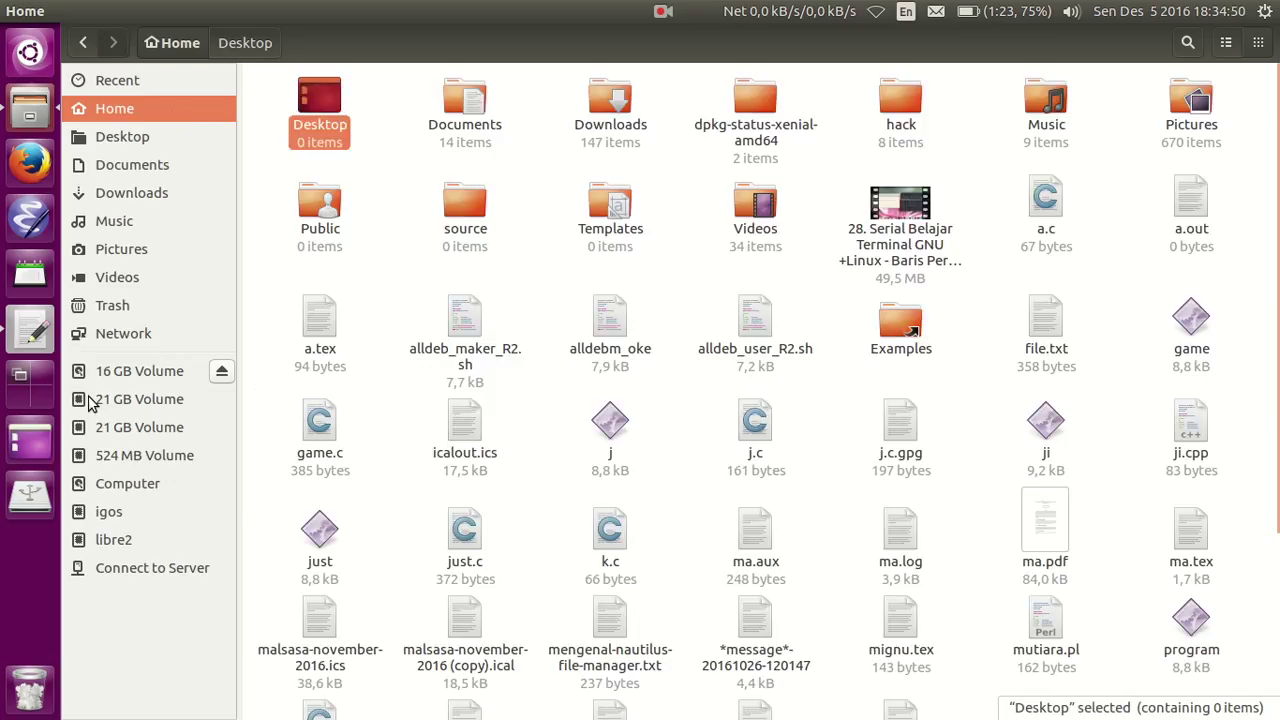
left_click(137, 487)
left_click(1243, 78)
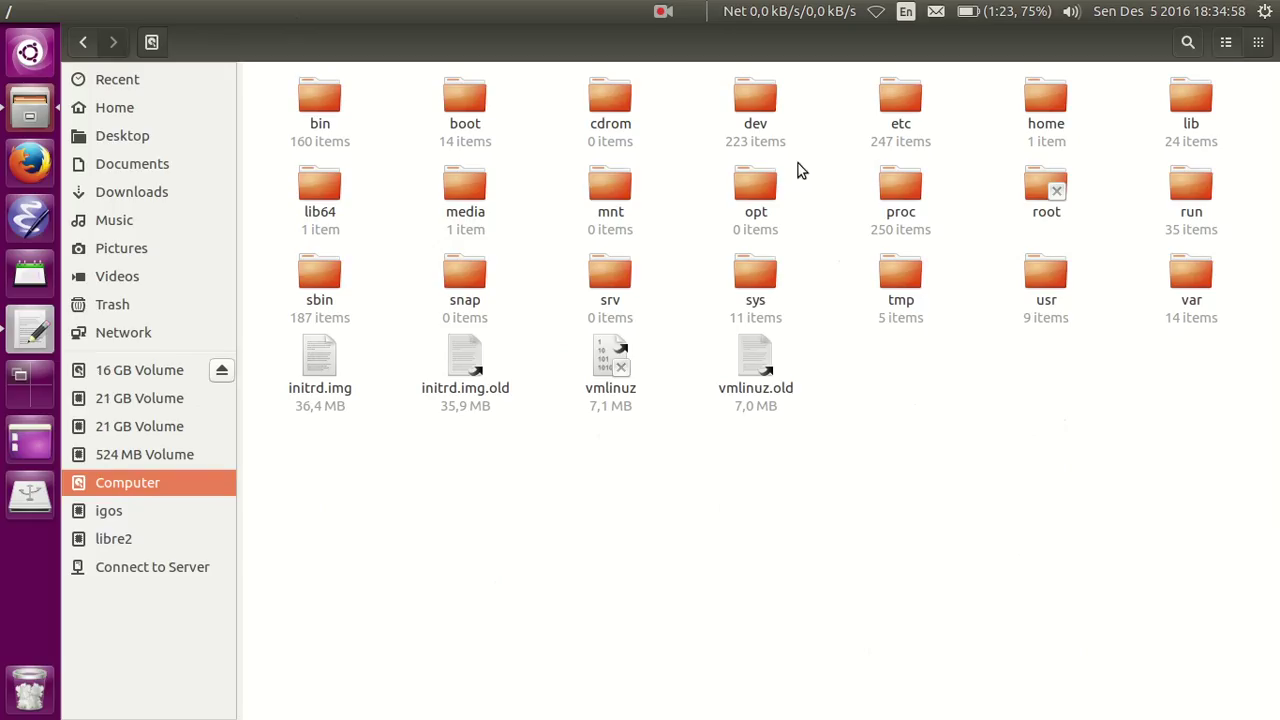
Step: Point out the bin, boot, cdrom, dev, etc, home and lib folders in the system root, then clear the selection
left_click(1192, 90)
left_click(1062, 94)
left_click(300, 95)
left_click(465, 100)
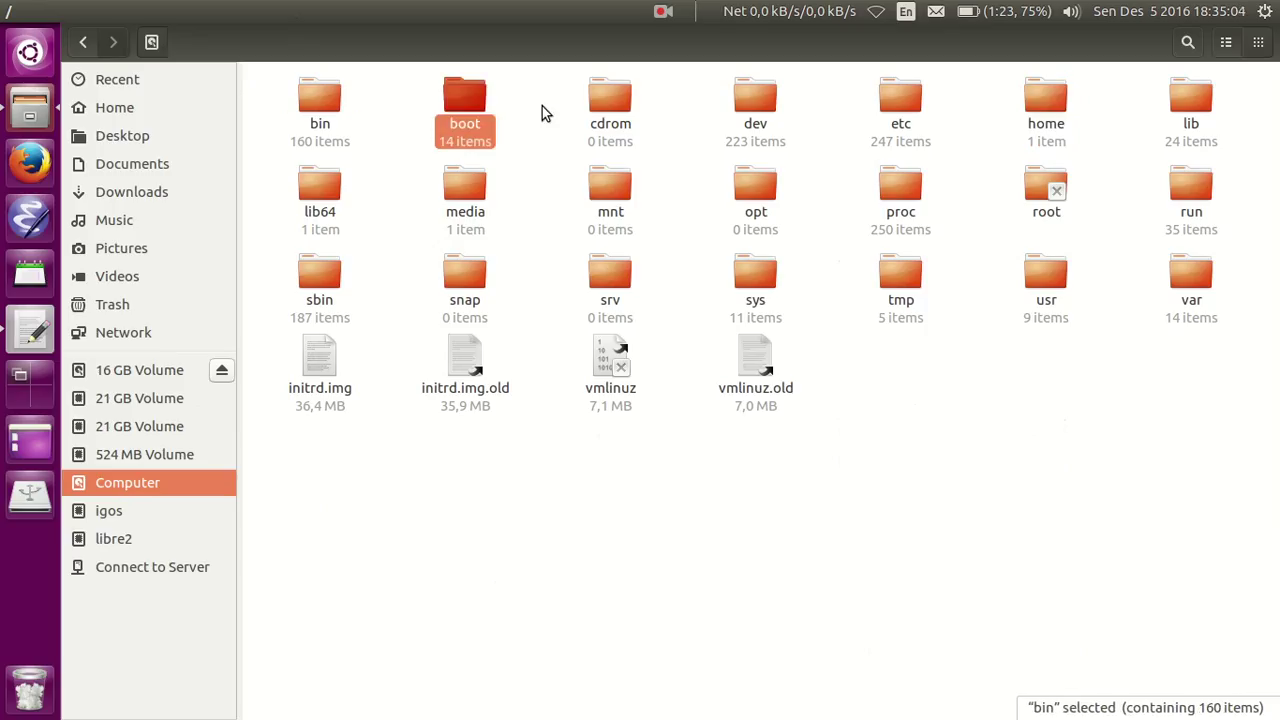
left_click(610, 105)
left_click(755, 100)
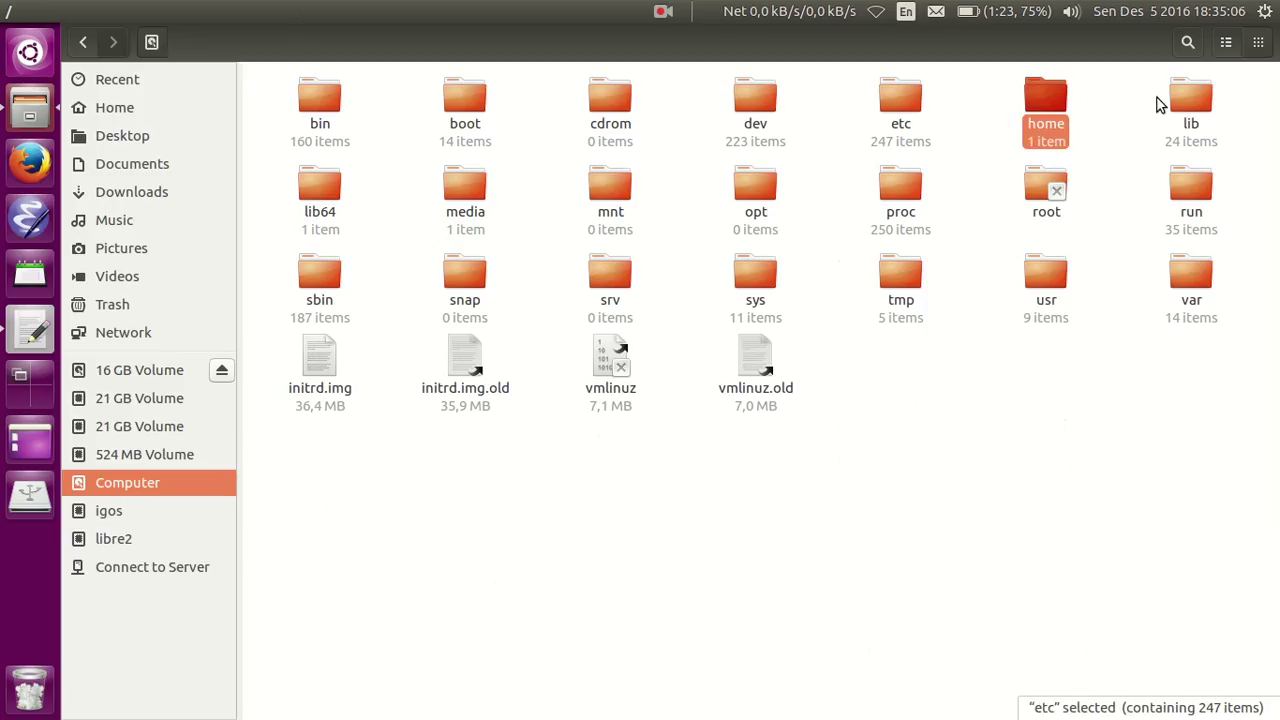
left_click(1178, 479)
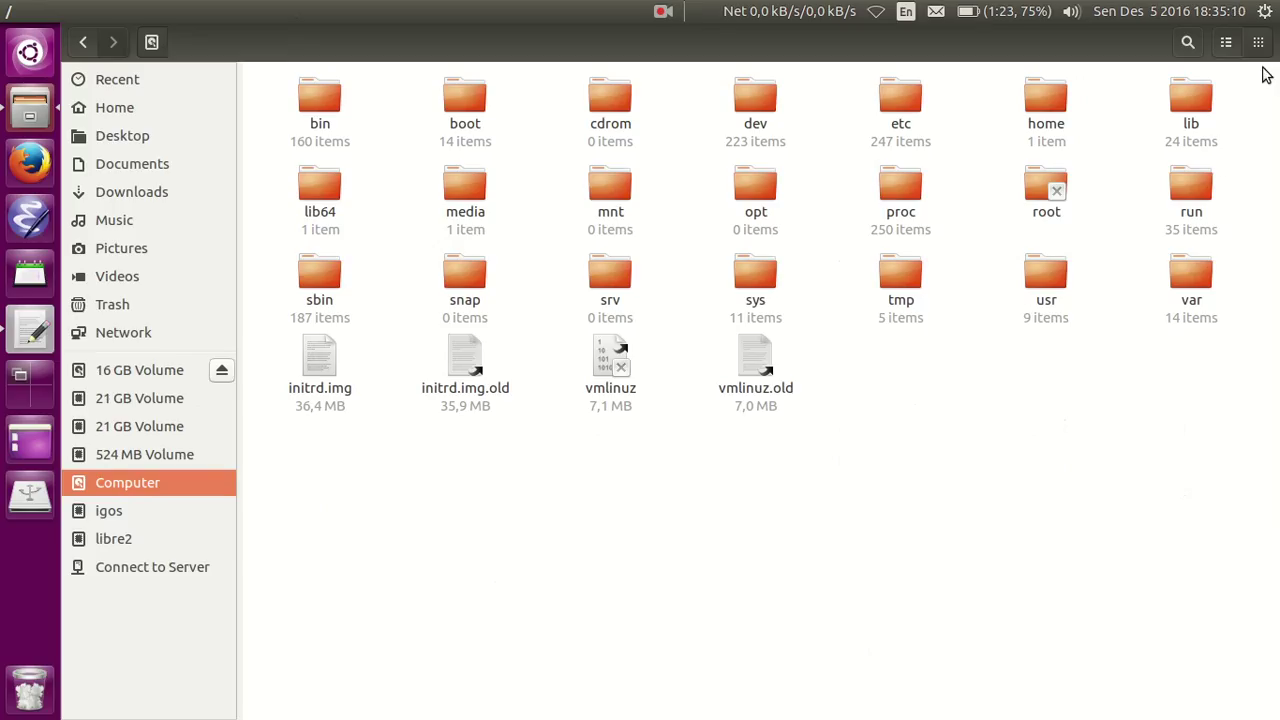
Step: Show the system root as a list and point out the bin, boot, cdrom, dev and etc folders
left_click(1226, 42)
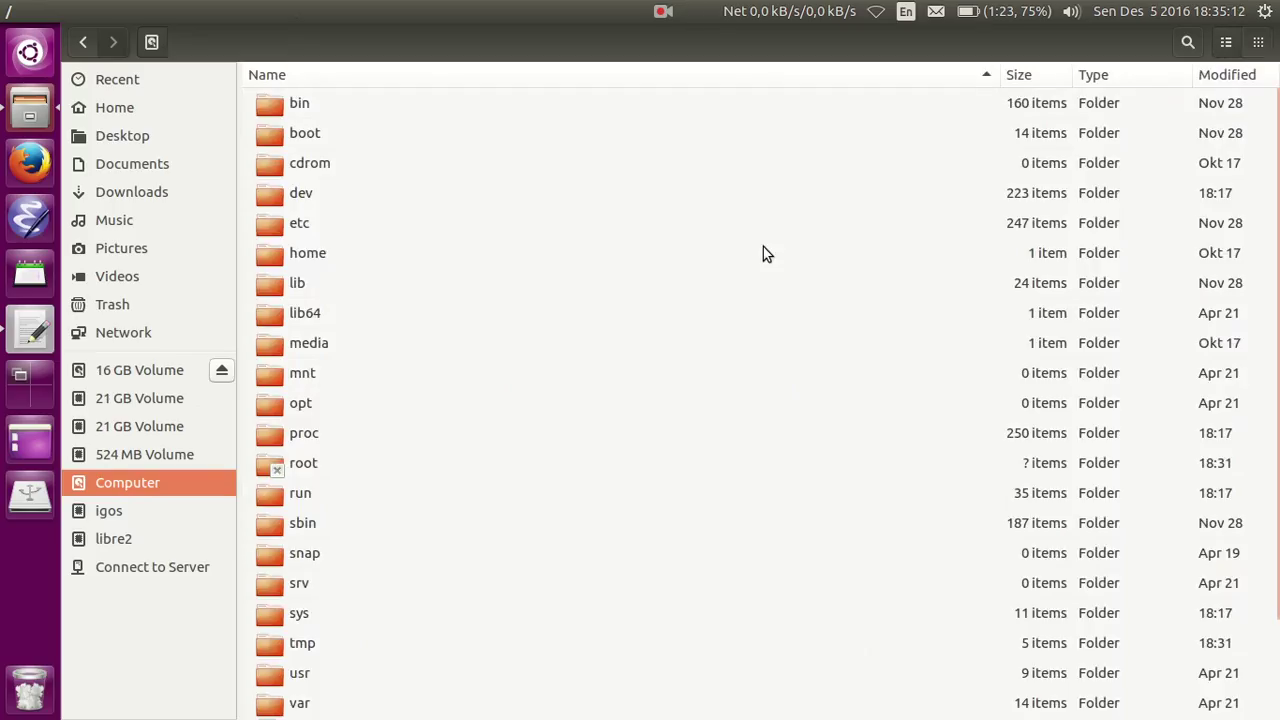
scroll(610, 295, "down", 2)
scroll(583, 351, "up", 2)
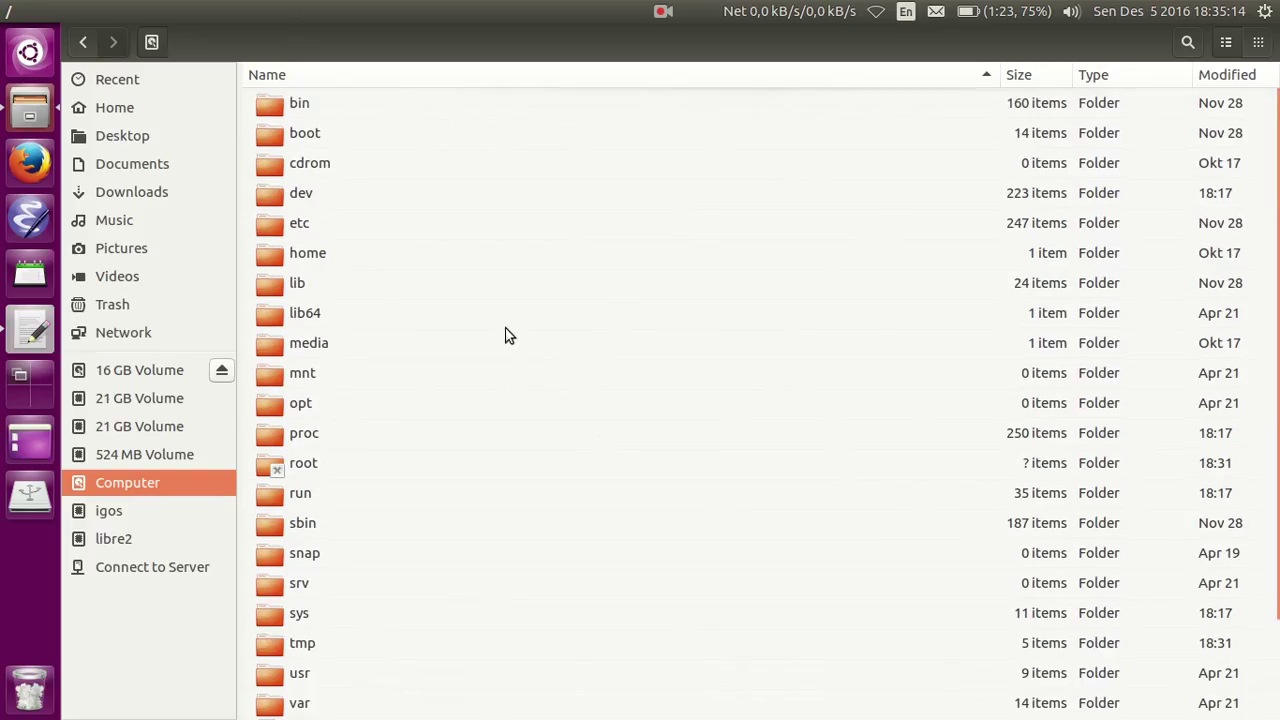
left_click(321, 100)
left_click(321, 131)
left_click(330, 170)
left_click(330, 195)
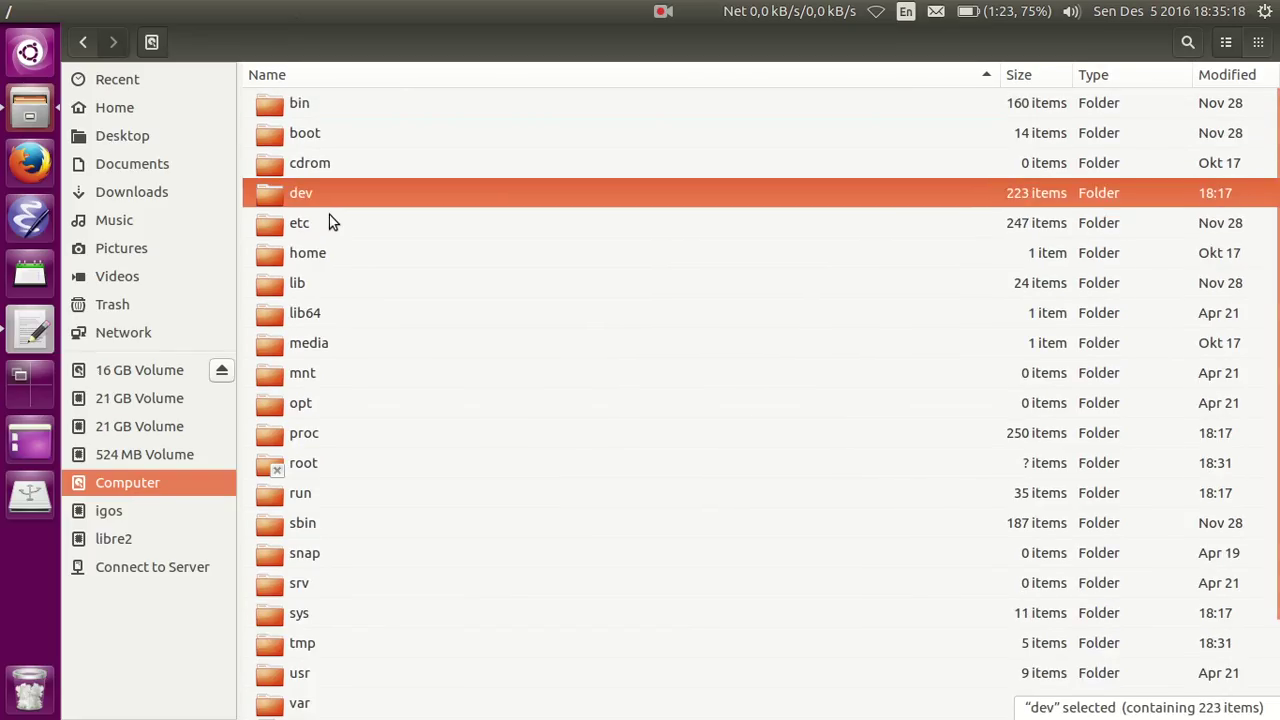
left_click(330, 221)
Step: Open the root's home folder and the personal folder inside it, then show the contents as icons
double_click(333, 255)
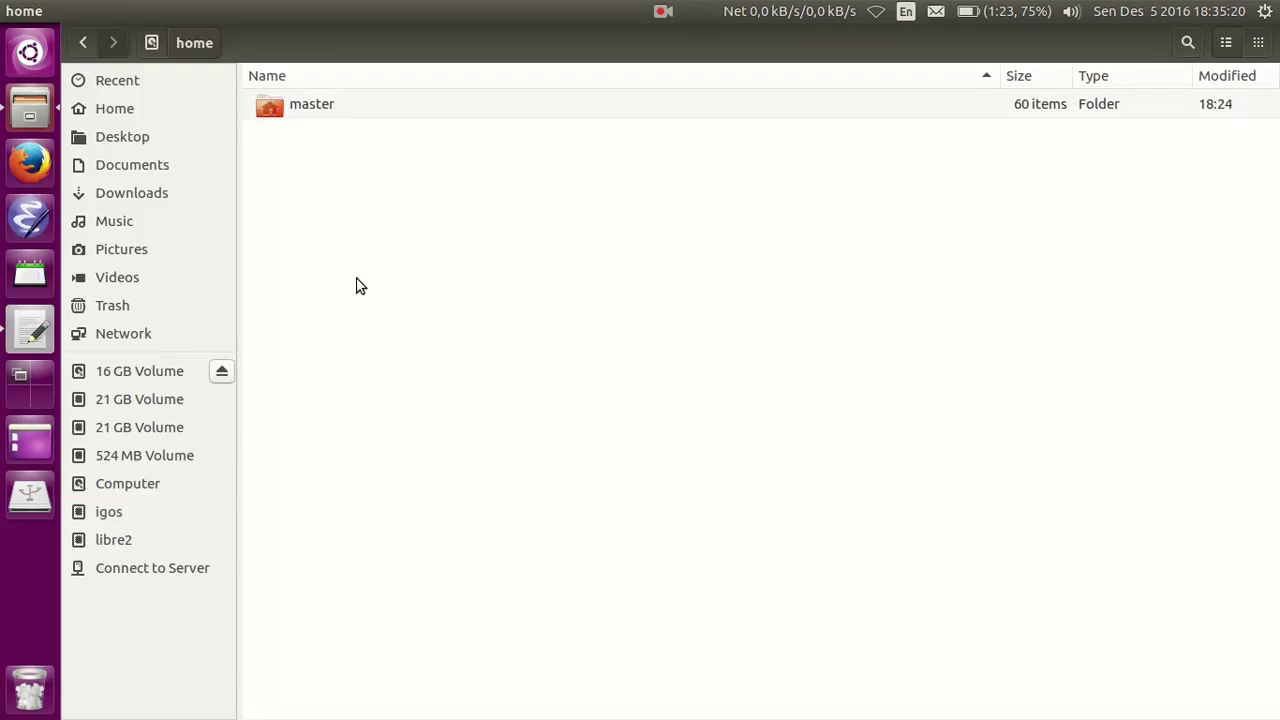
double_click(321, 110)
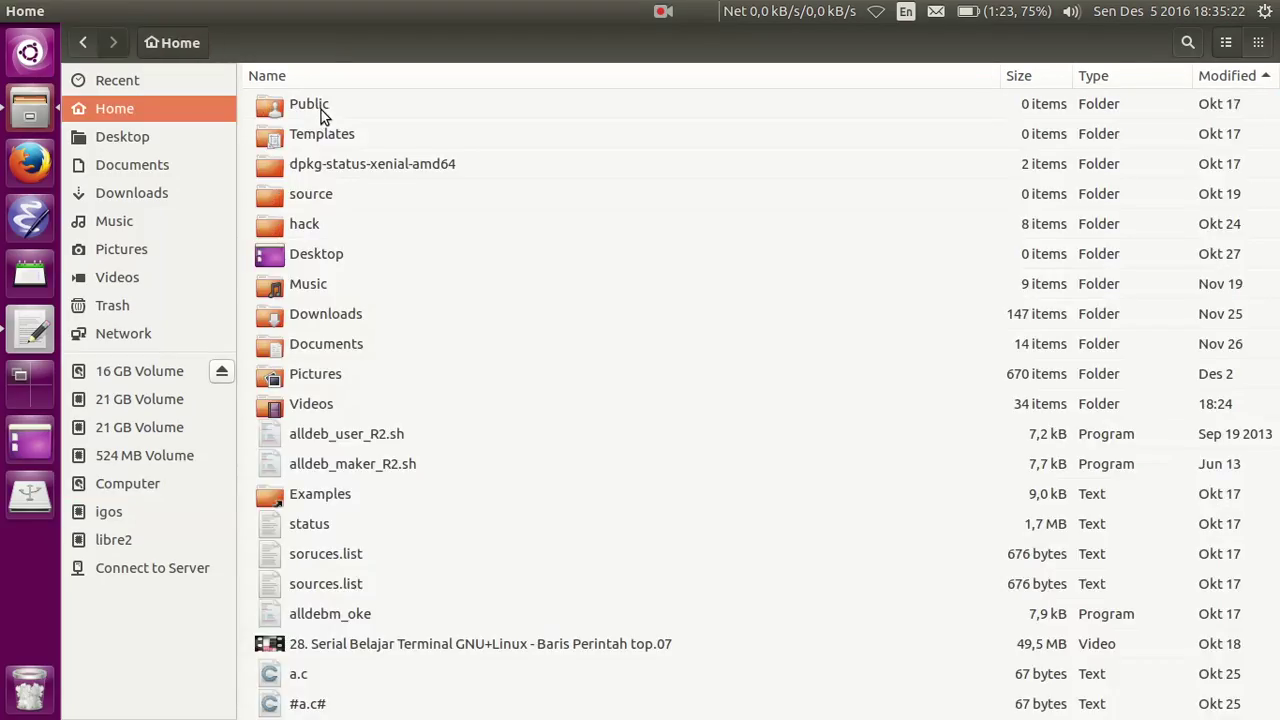
left_click(1228, 42)
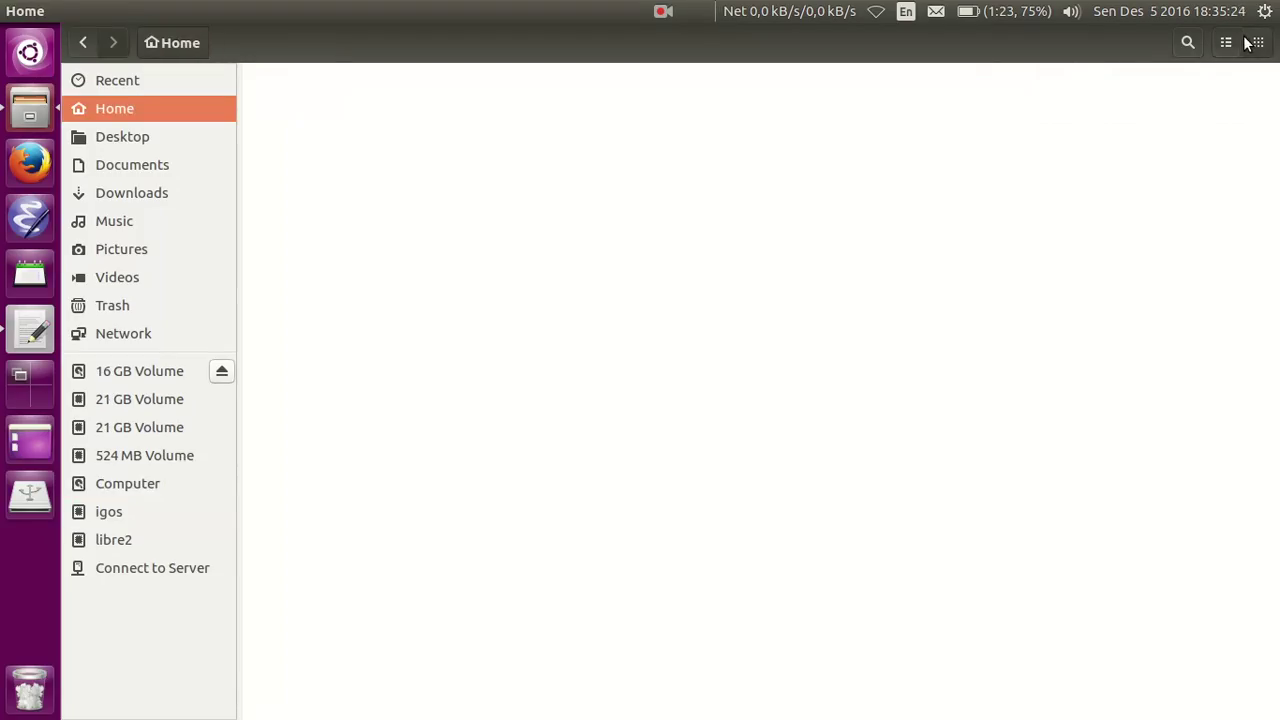
scroll(322, 280, "up", 2)
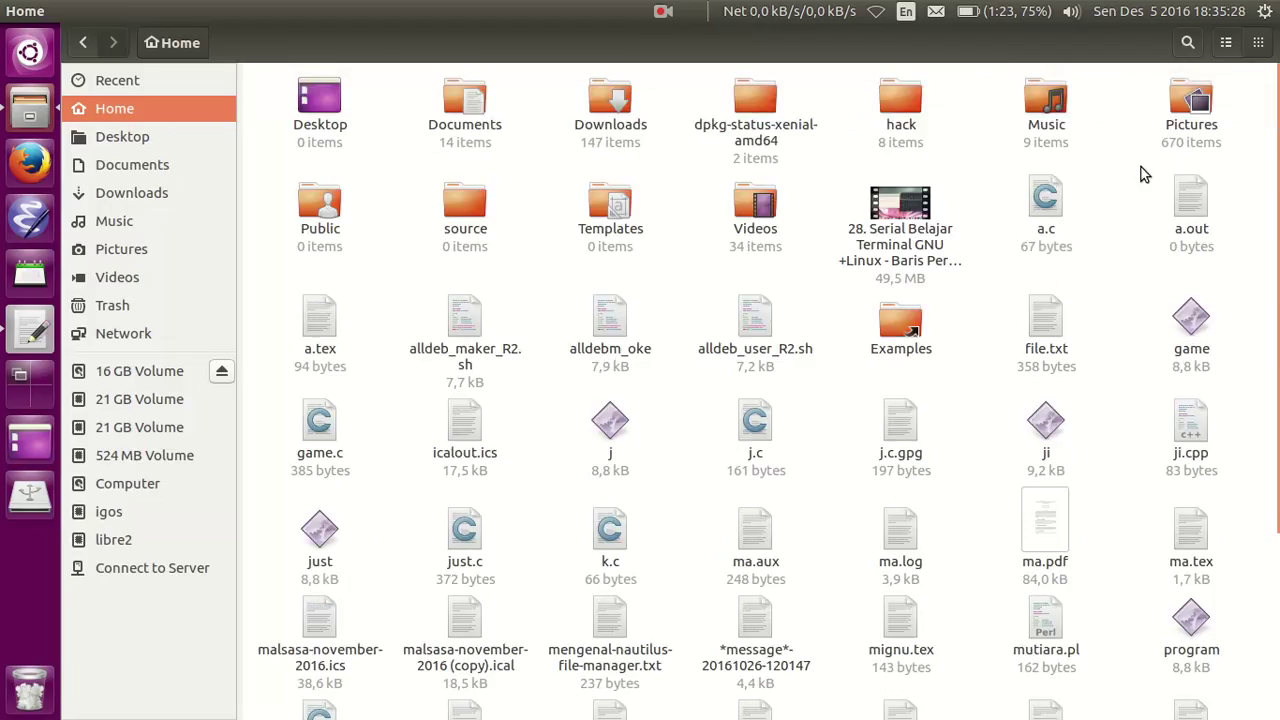
Step: Switch to the outline in gedit, point out "$HOME sendiri, system sendiri", and return to Files
left_click(32, 332)
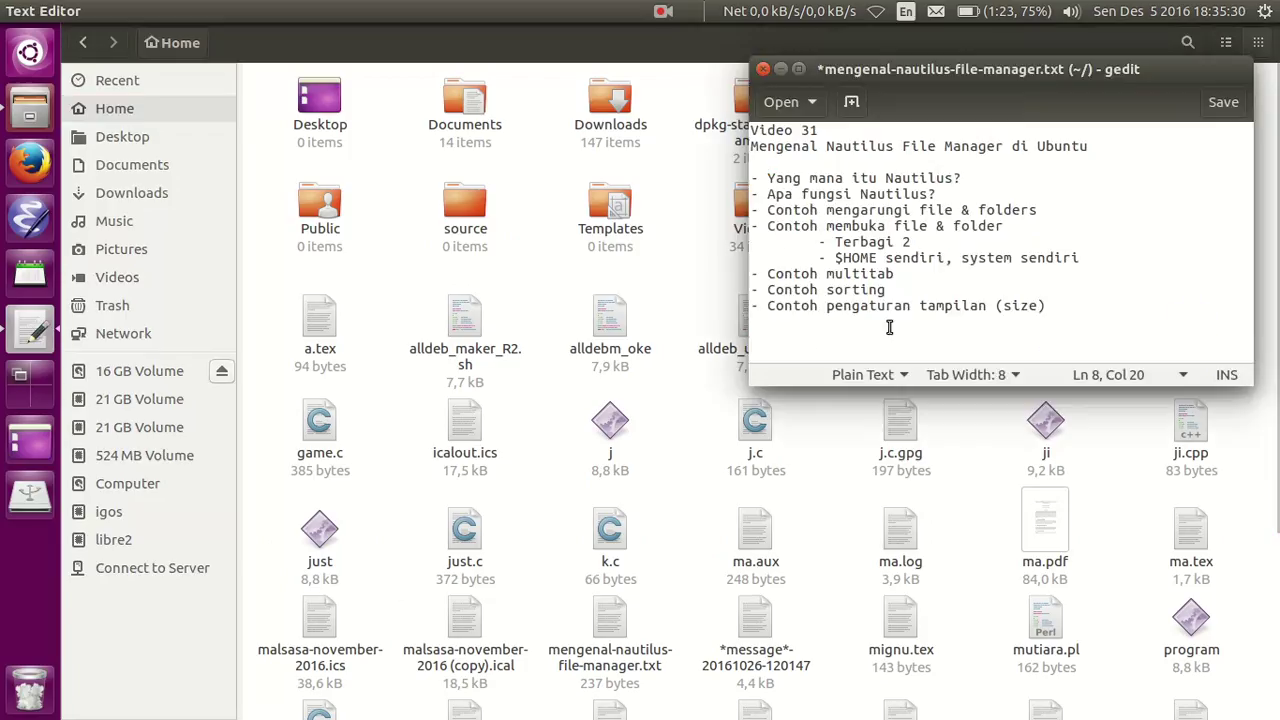
double_click(860, 258)
double_click(915, 258)
double_click(970, 258)
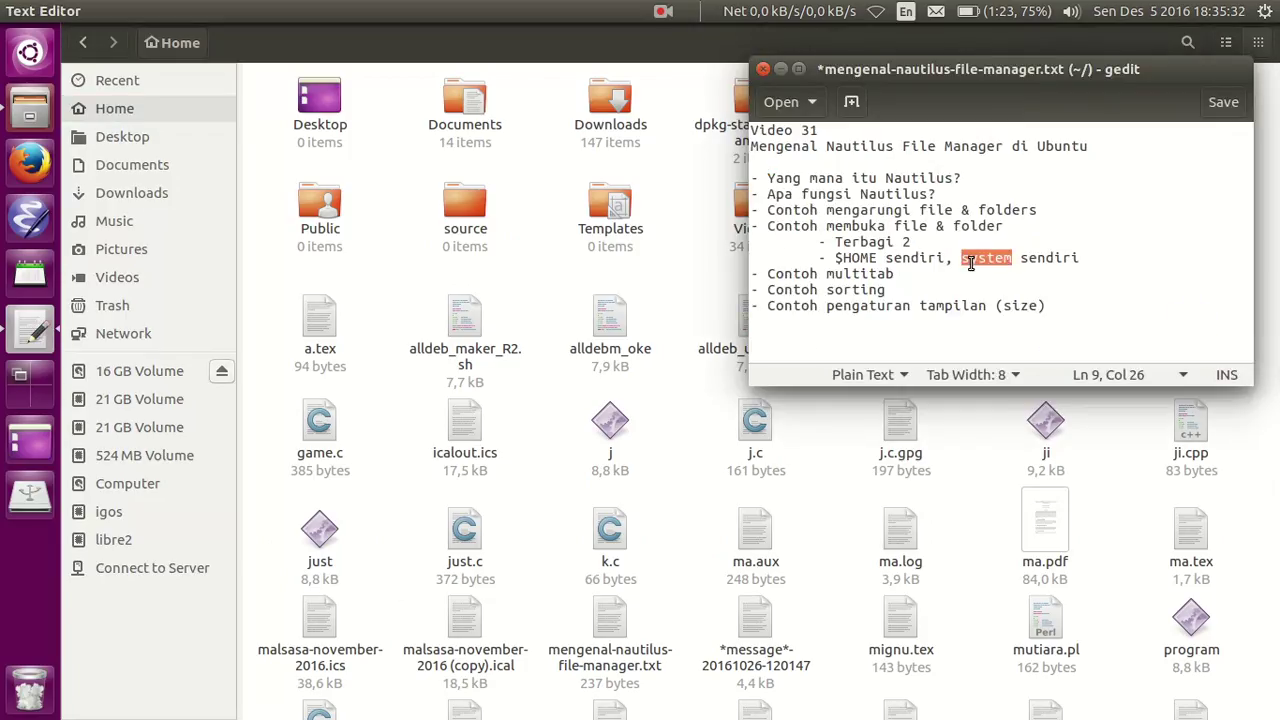
double_click(1048, 258)
left_click(706, 443)
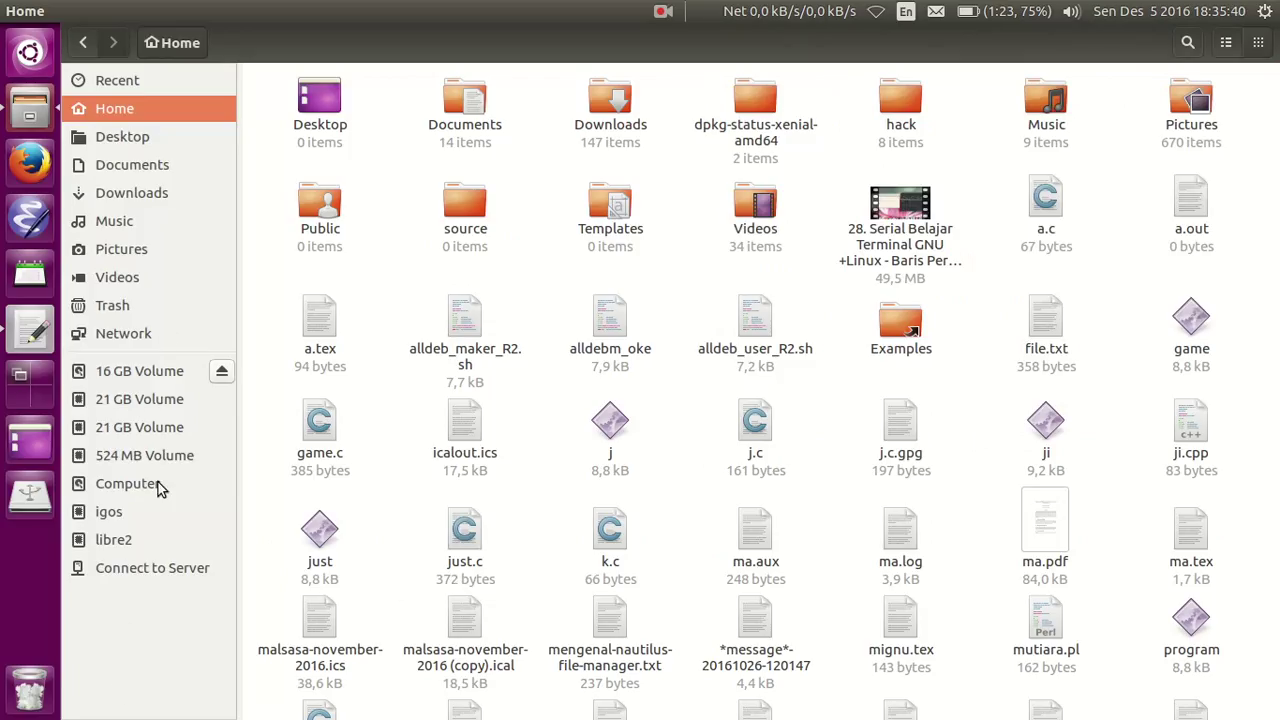
Step: Open the Computer location, look inside its home folder, and return to the system root
left_click(126, 486)
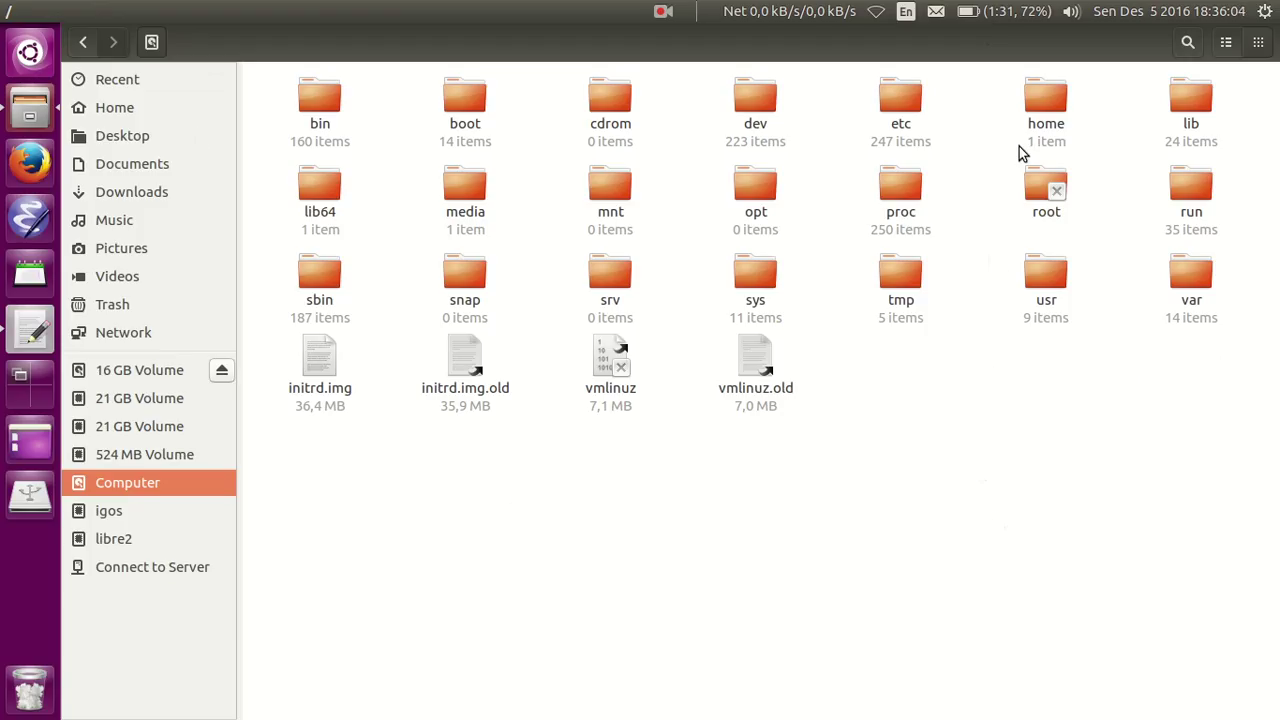
double_click(1043, 106)
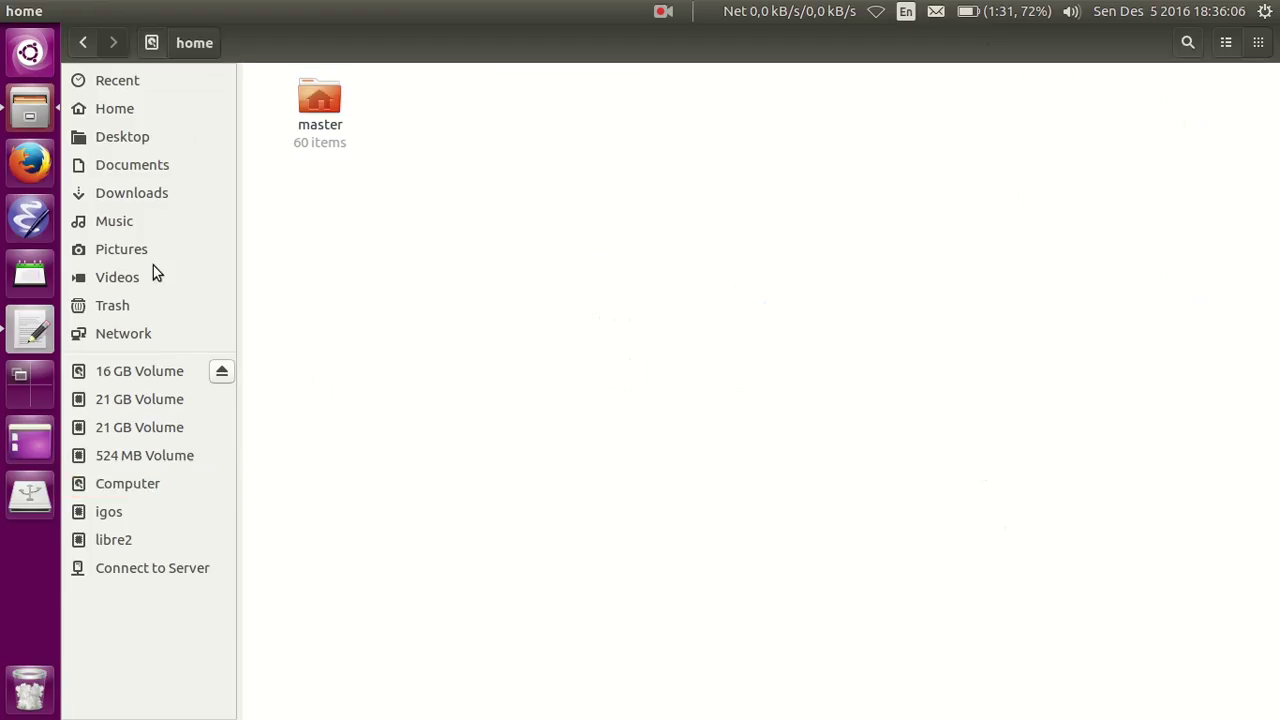
left_click(130, 484)
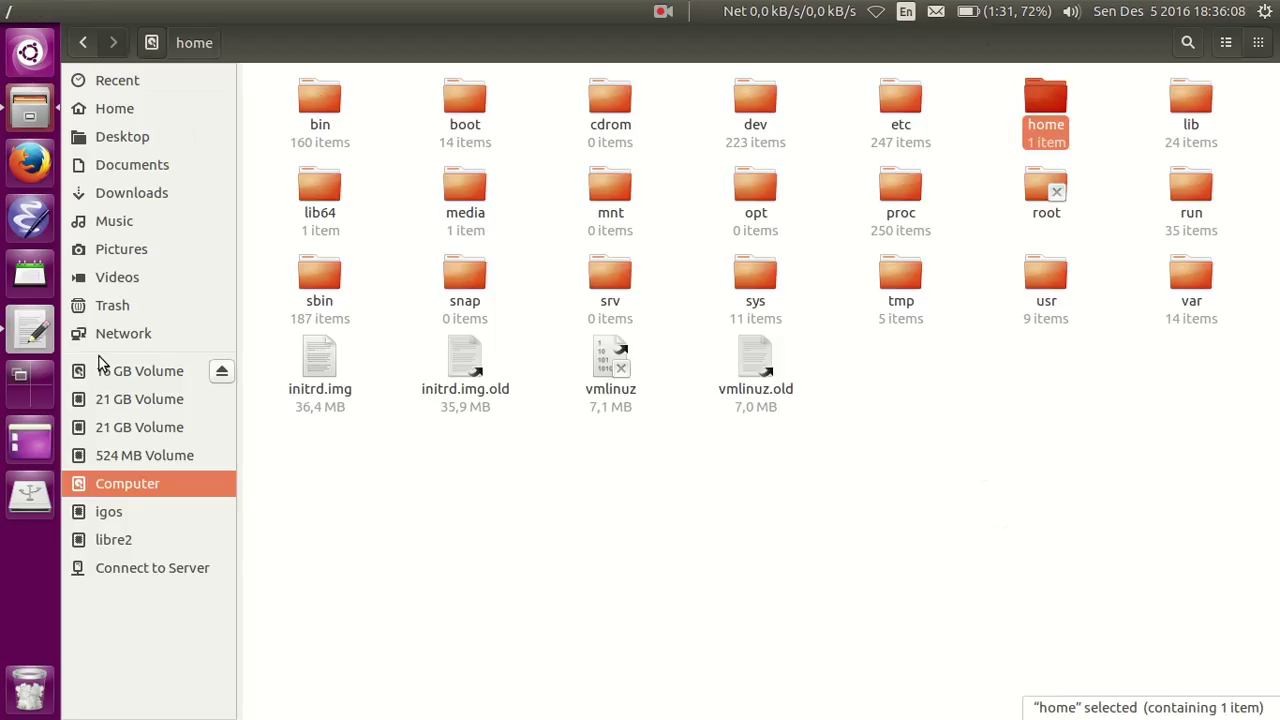
Step: Look inside the Documents and Downloads folders, returning to Home after each one
left_click(155, 164)
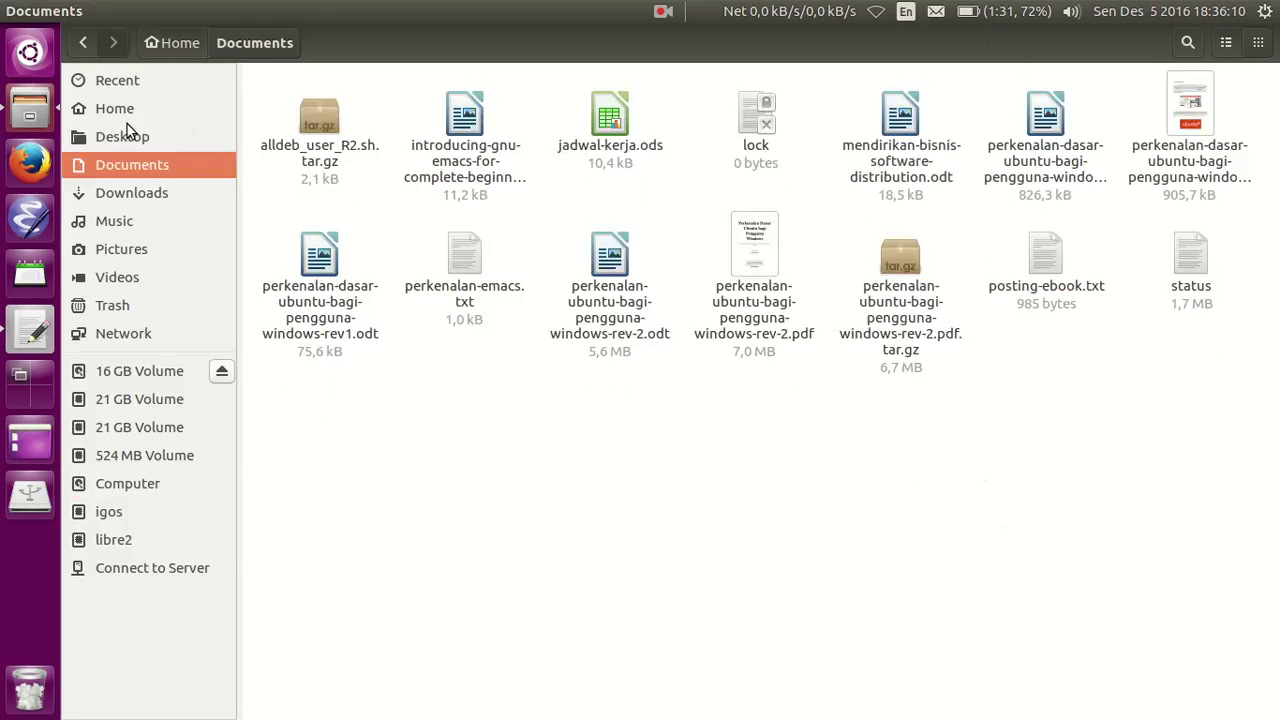
left_click(124, 107)
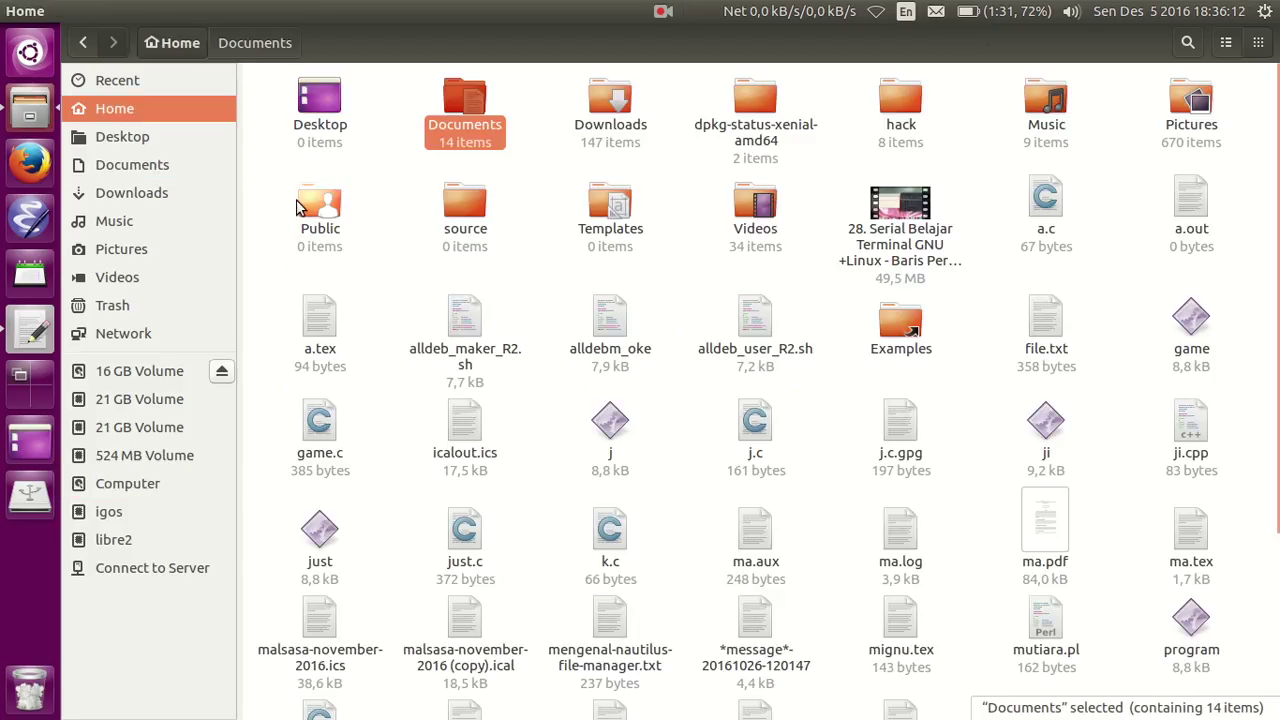
left_click(388, 325)
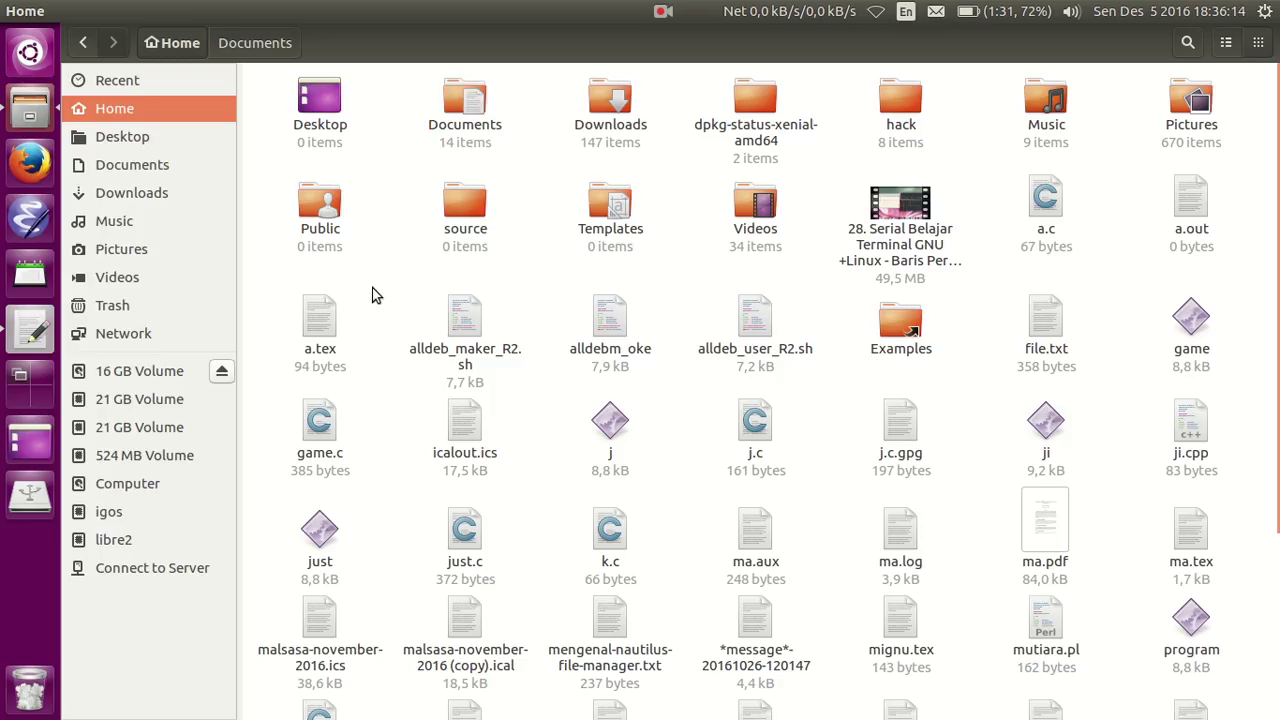
double_click(482, 128)
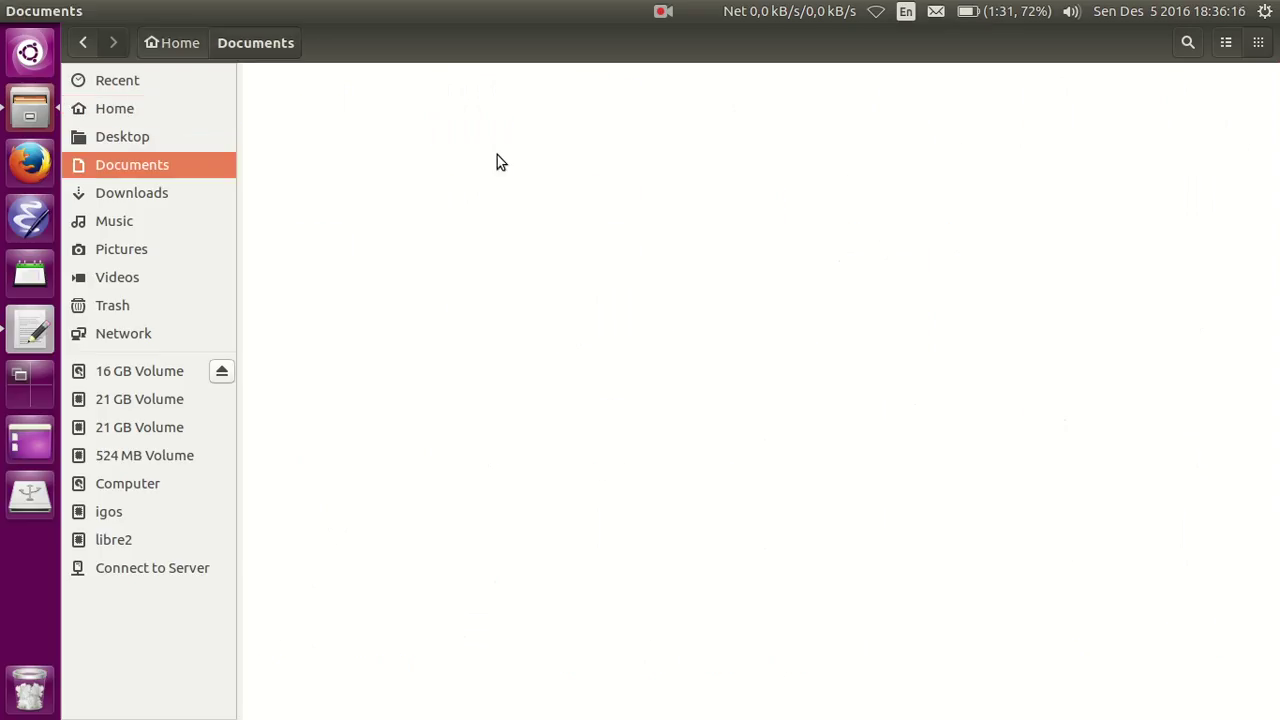
left_click(177, 48)
double_click(606, 130)
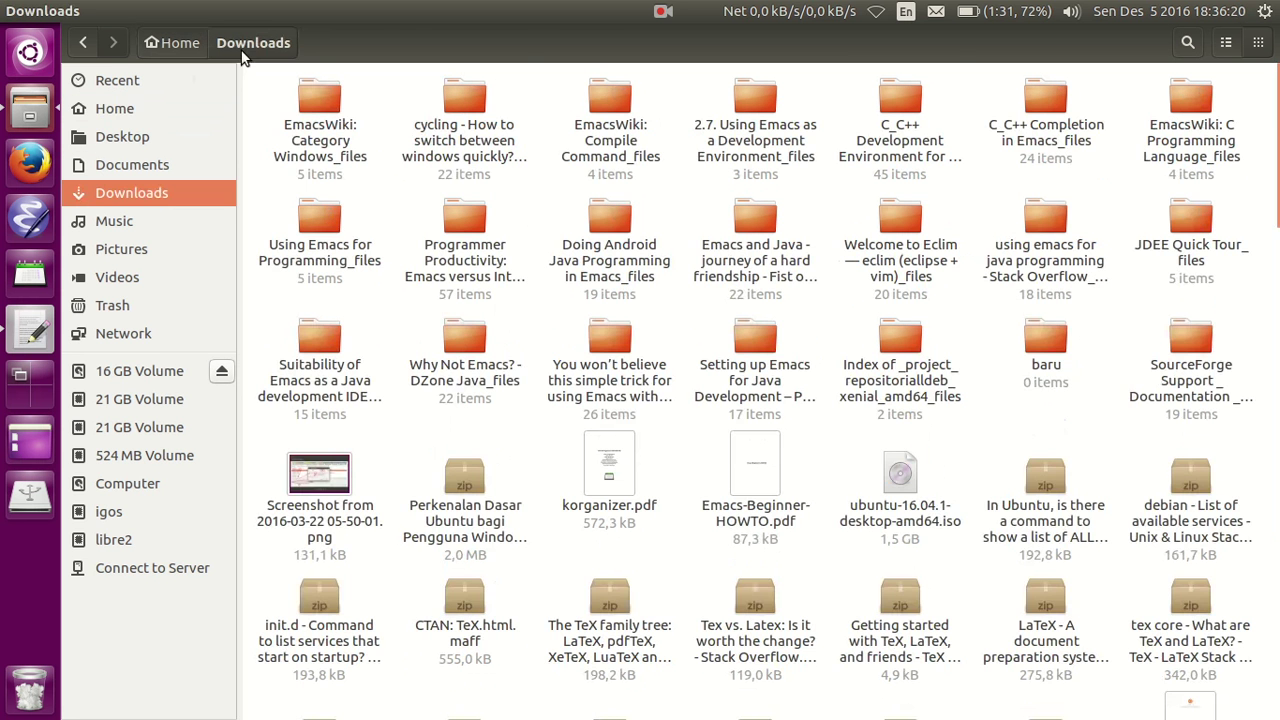
left_click(181, 45)
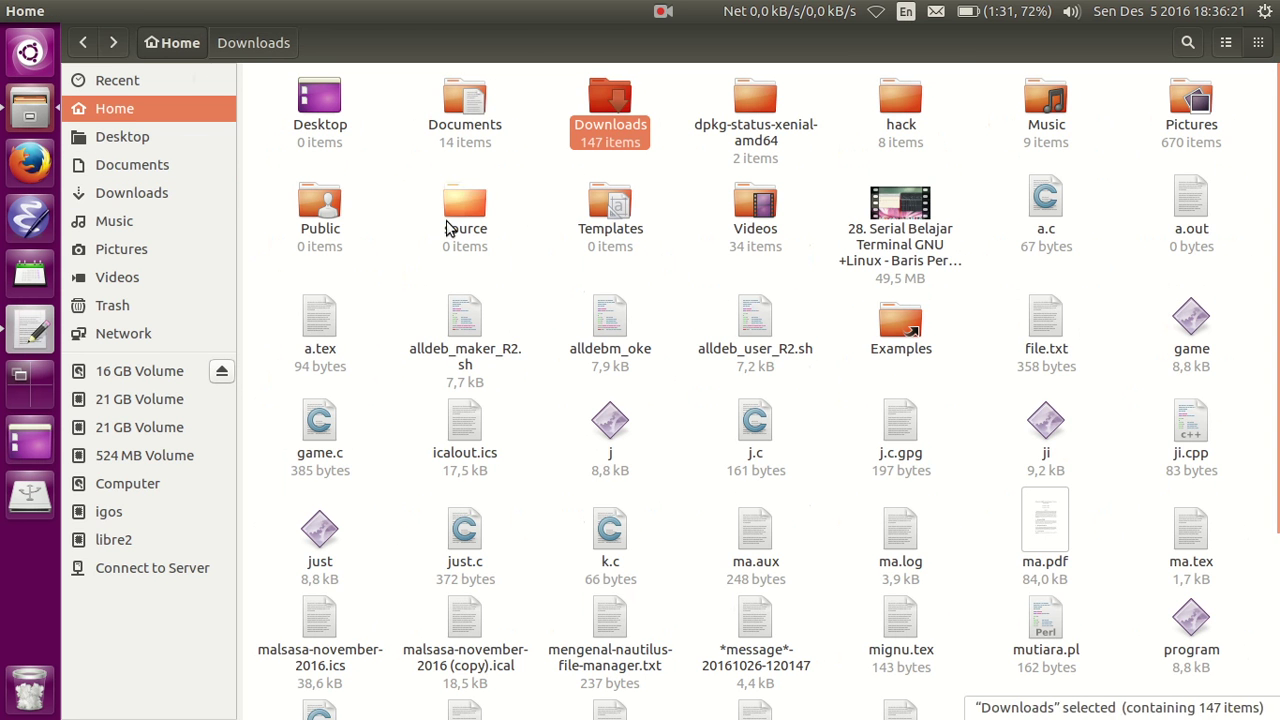
Step: Open file.txt from Home, then close the text editor without saving the outline's changes
left_click(1043, 317)
double_click(1043, 315)
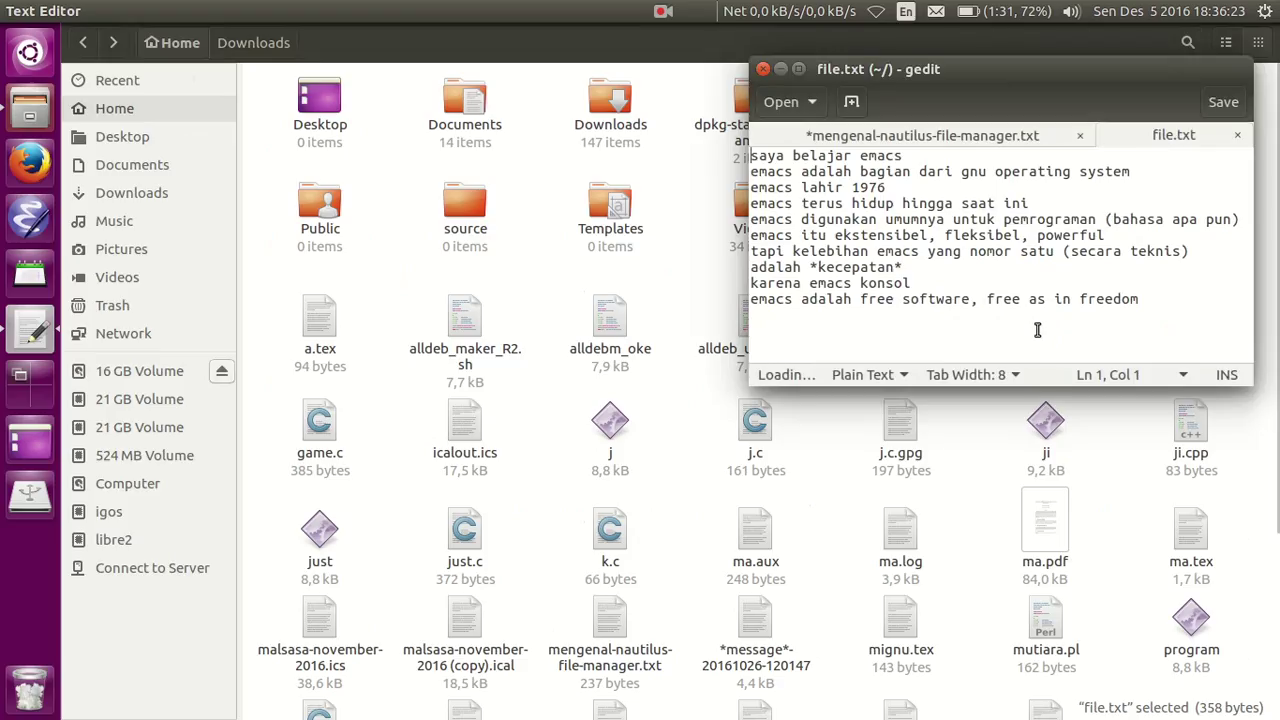
left_click(764, 69)
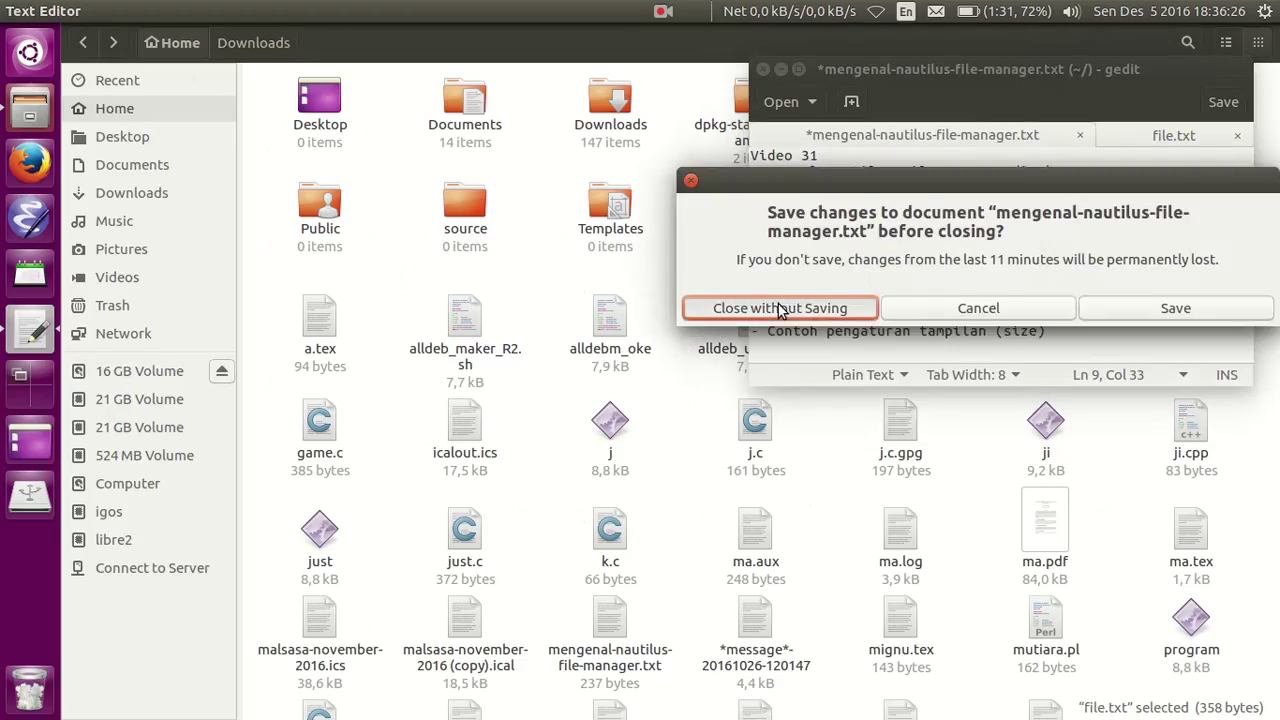
left_click(780, 305)
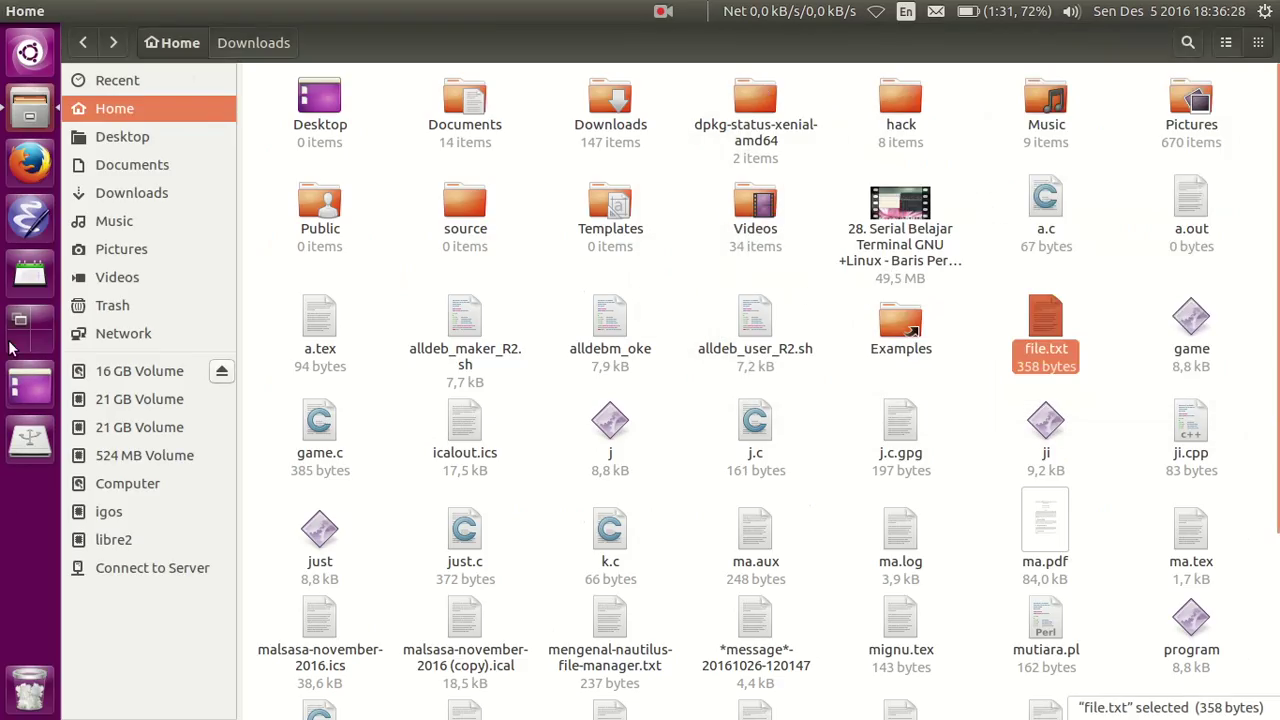
Step: Launch gedit and open mengenal-nautilus-file-manager.txt from the Home folder
key("super")
type("ge")
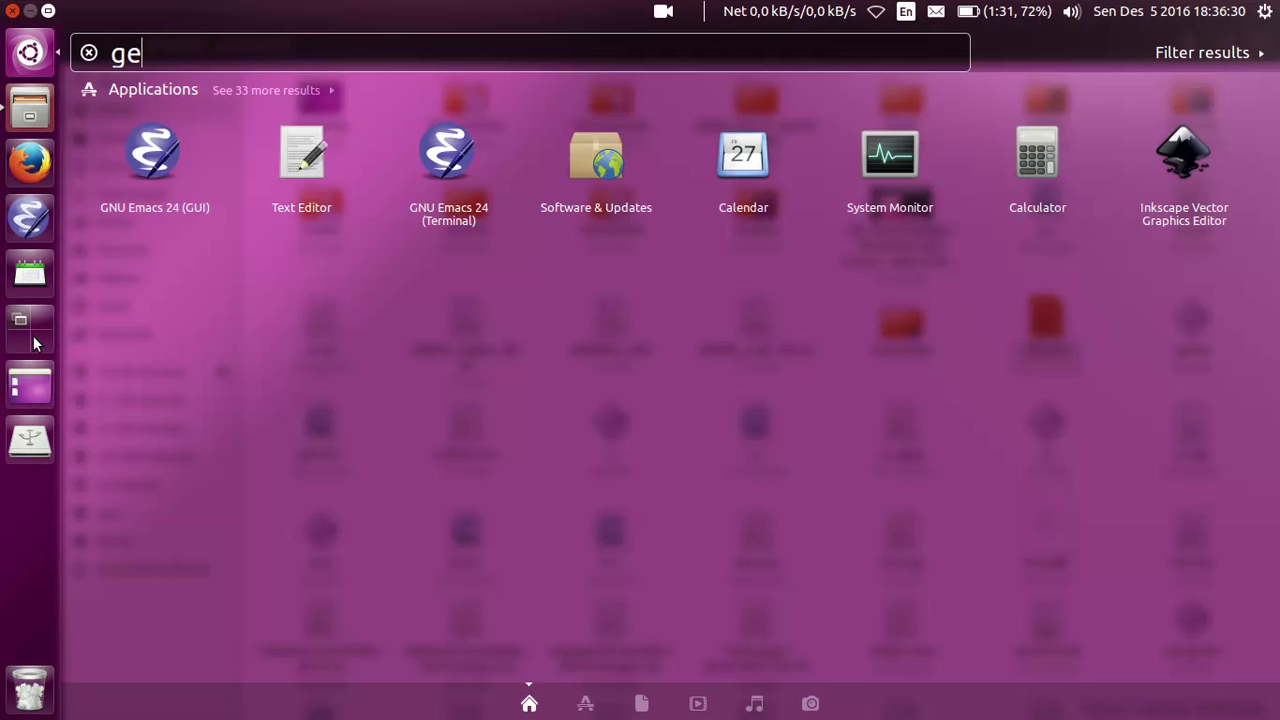
type("dit")
key("Return")
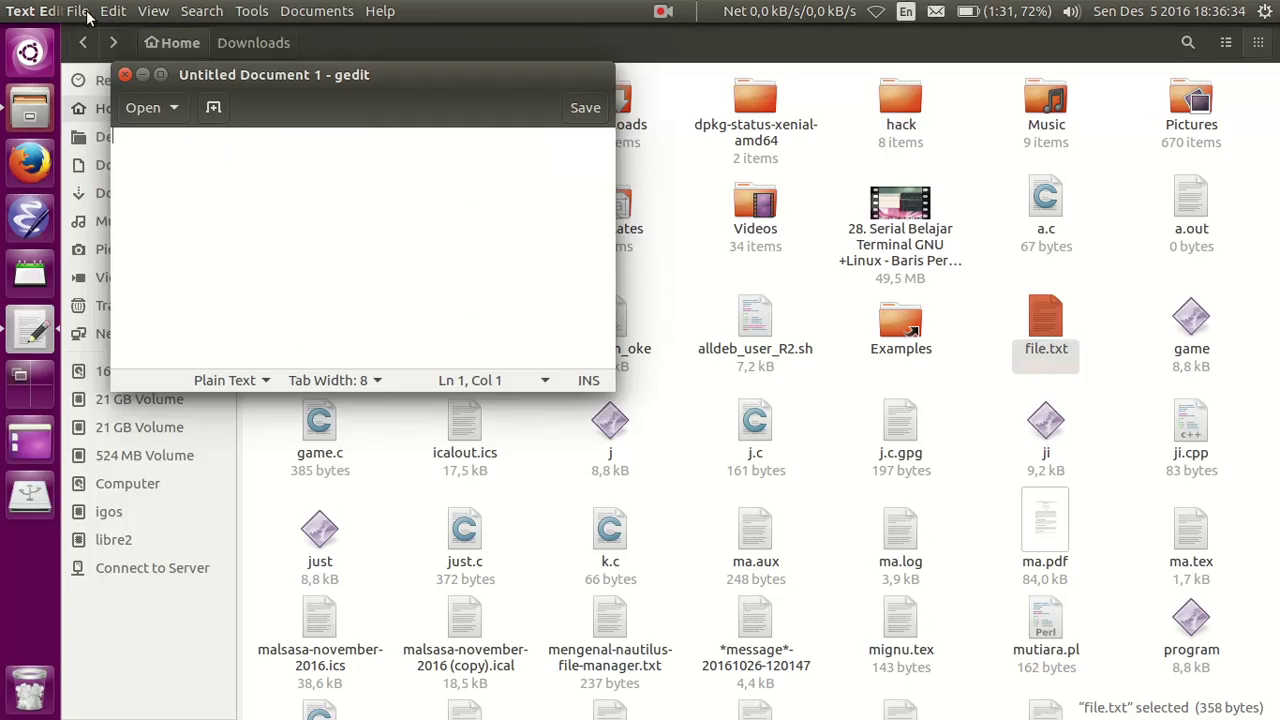
left_click(82, 12)
mouse_move(104, 80)
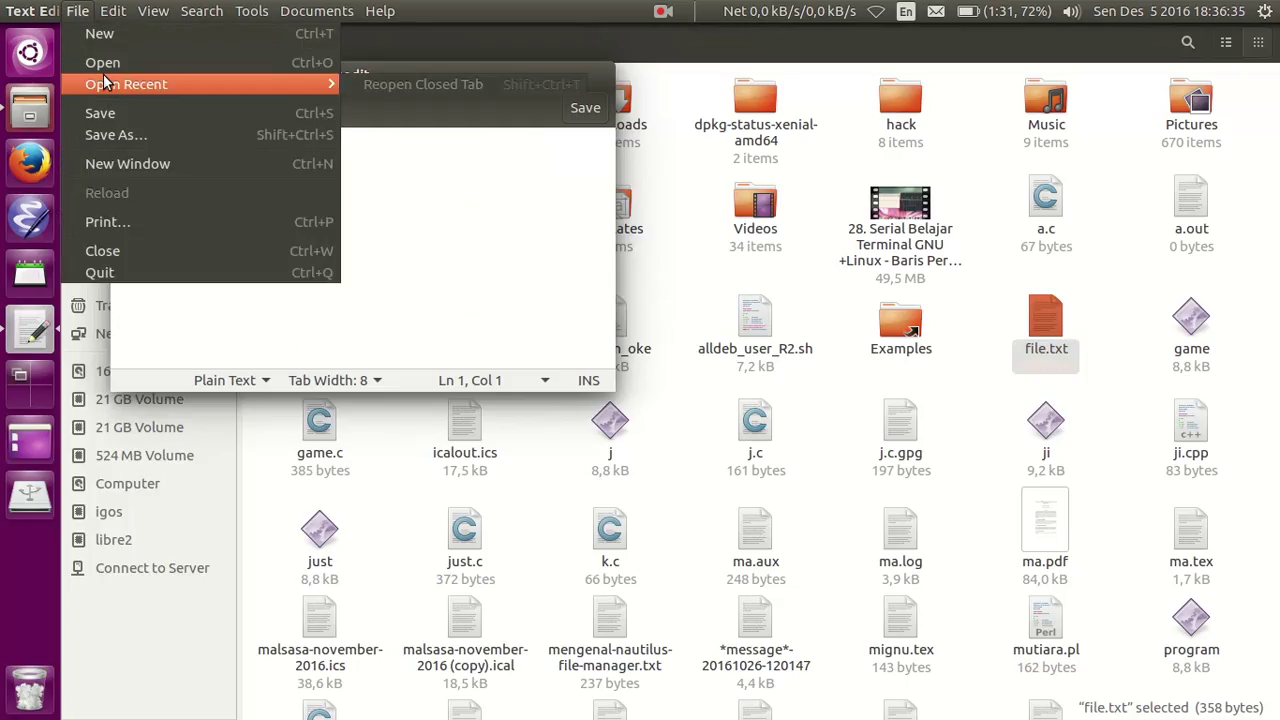
left_click(272, 62)
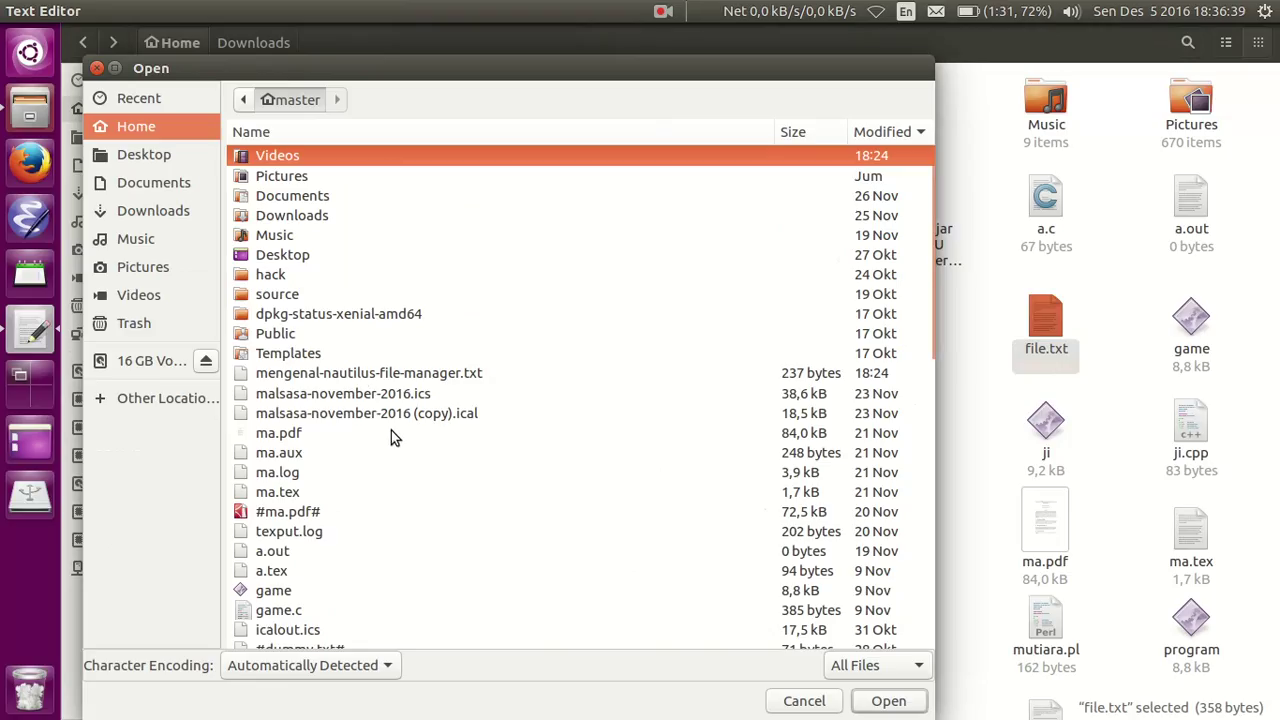
double_click(358, 373)
left_click(346, 231)
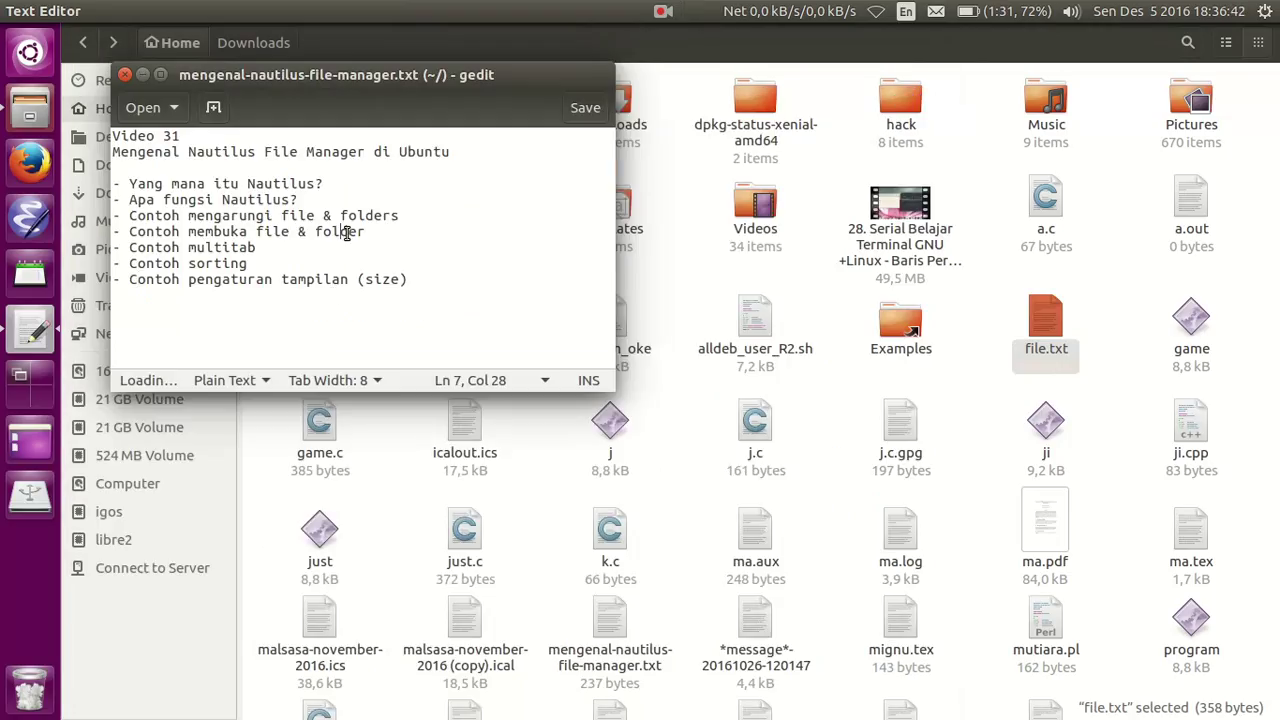
left_click(405, 236)
key("Return")
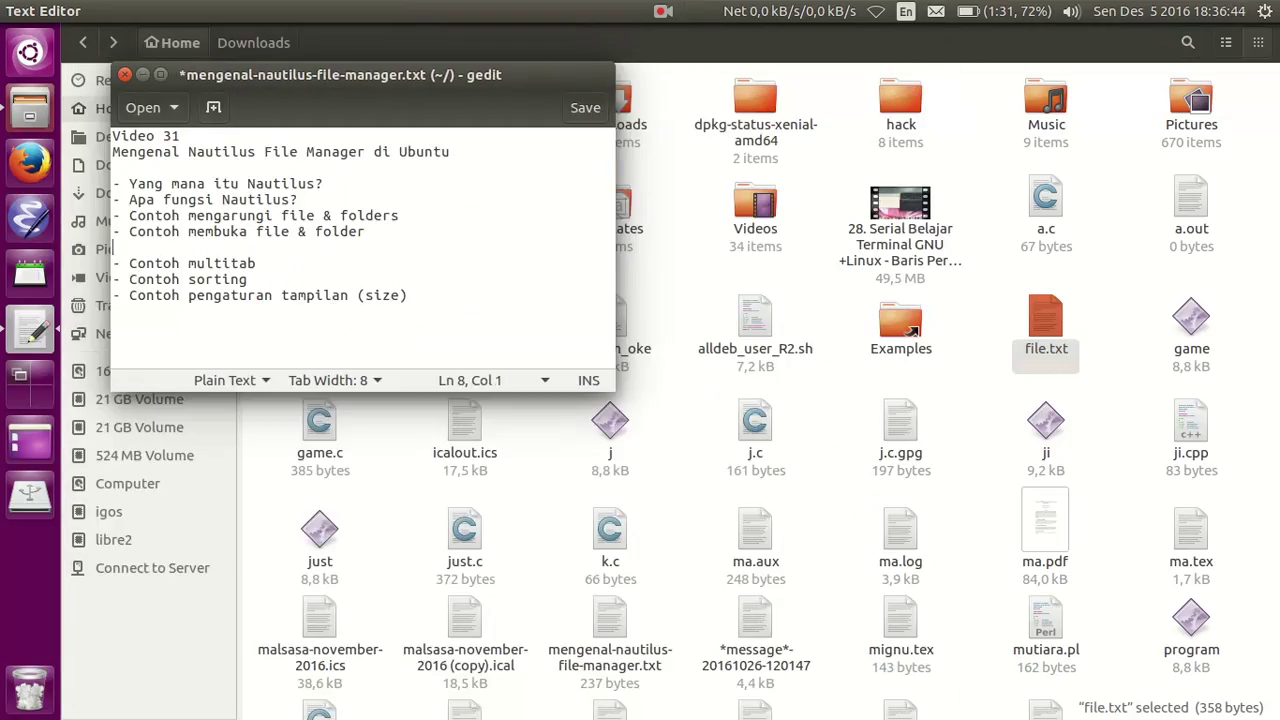
key("Tab")
type("-")
key("BackSpace")
key("BackSpace")
key("BackSpace")
Step: Add the indented sub-items "- terbagi 2" and "- $HOME sendiri, system sendiri" under "Contoh mengarungi file & folders"
key("Return")
key("Tab")
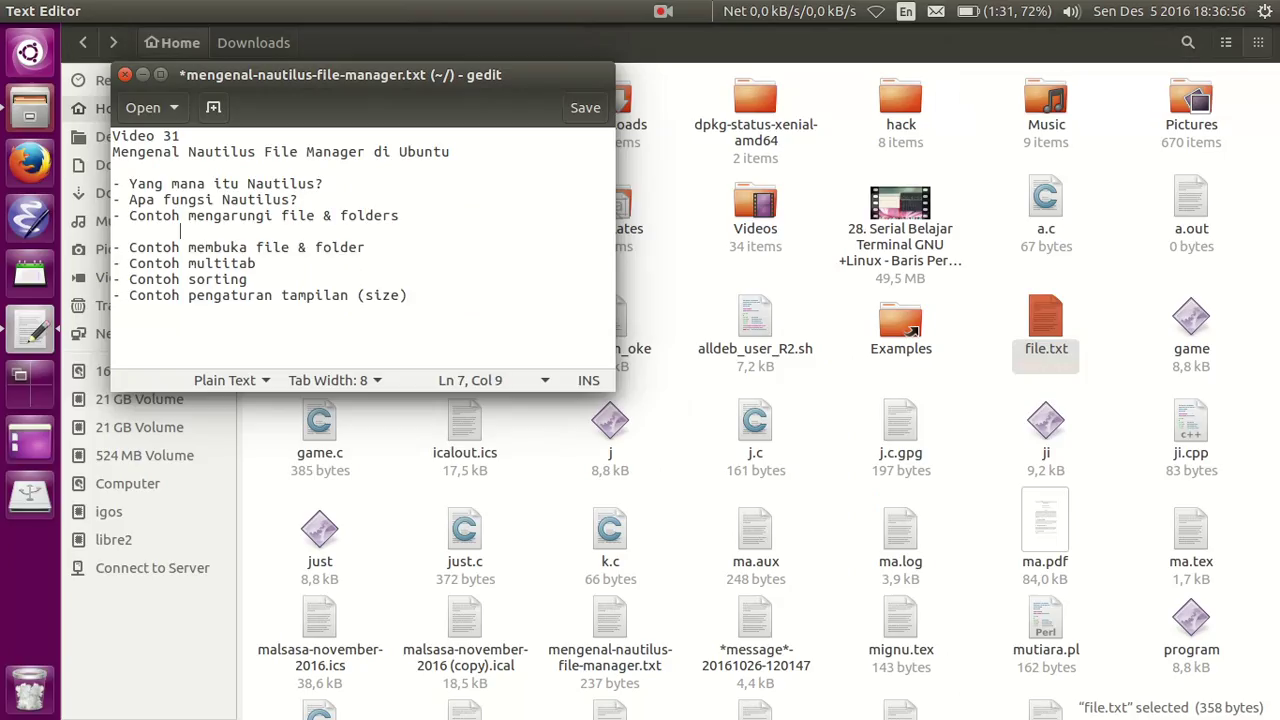
type("- terb")
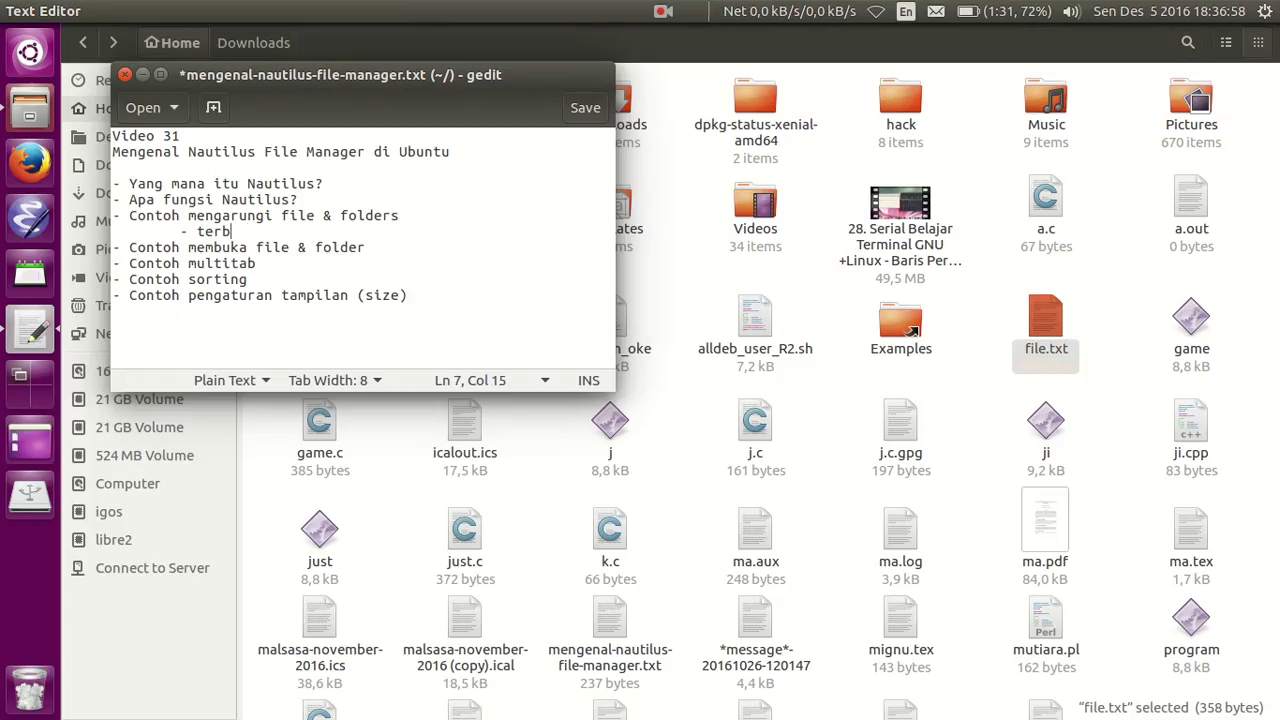
type("agi 2")
key("Return")
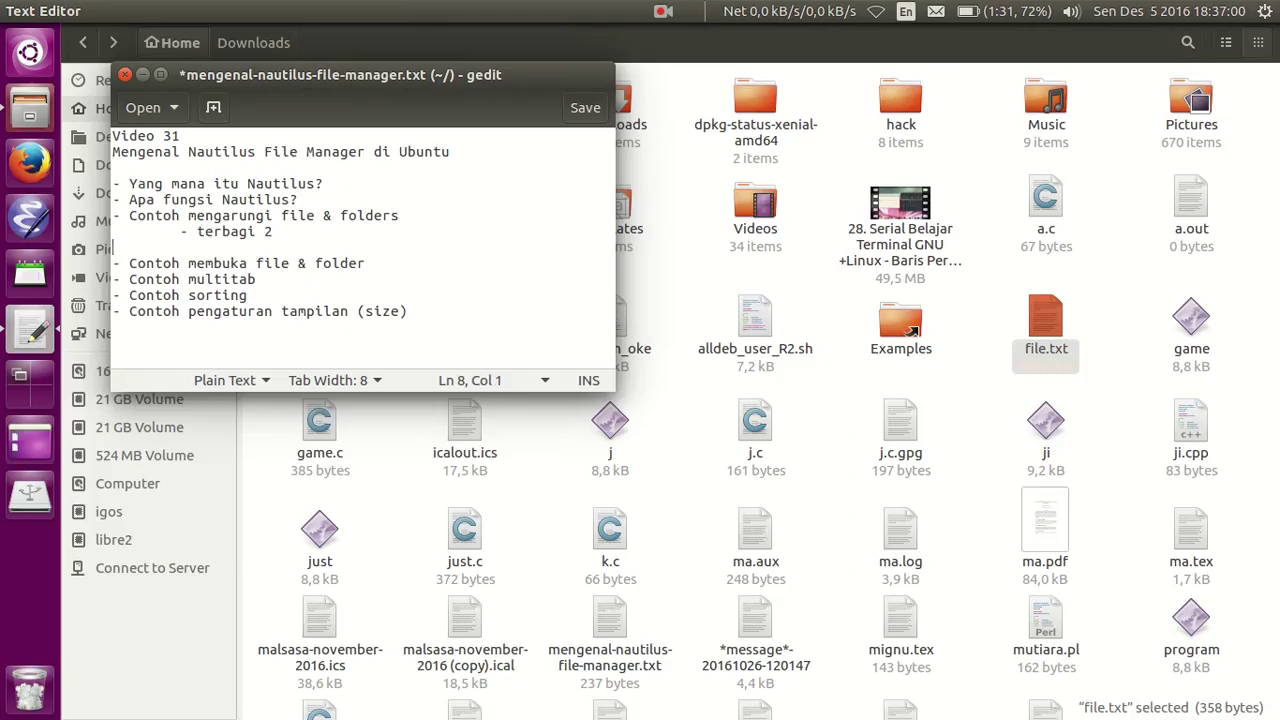
type("- $HOME")
key("BackSpace")
type("ME ")
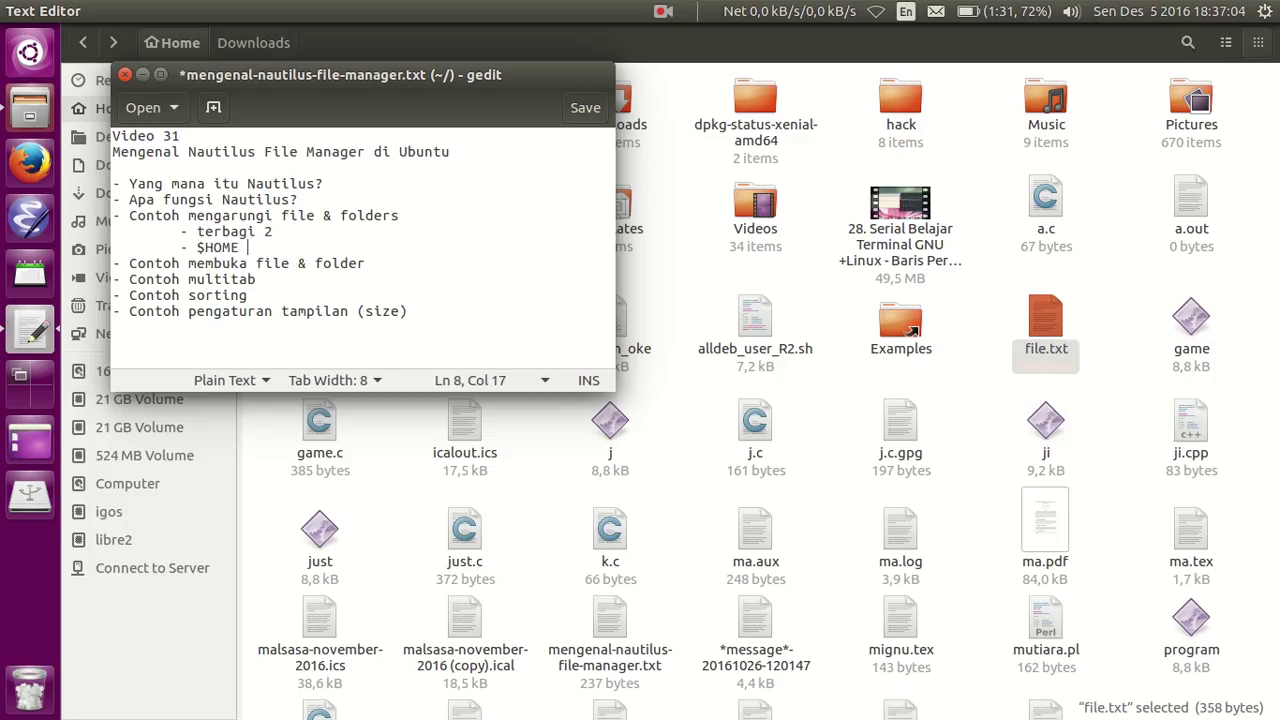
type("sendiri, system sendiri")
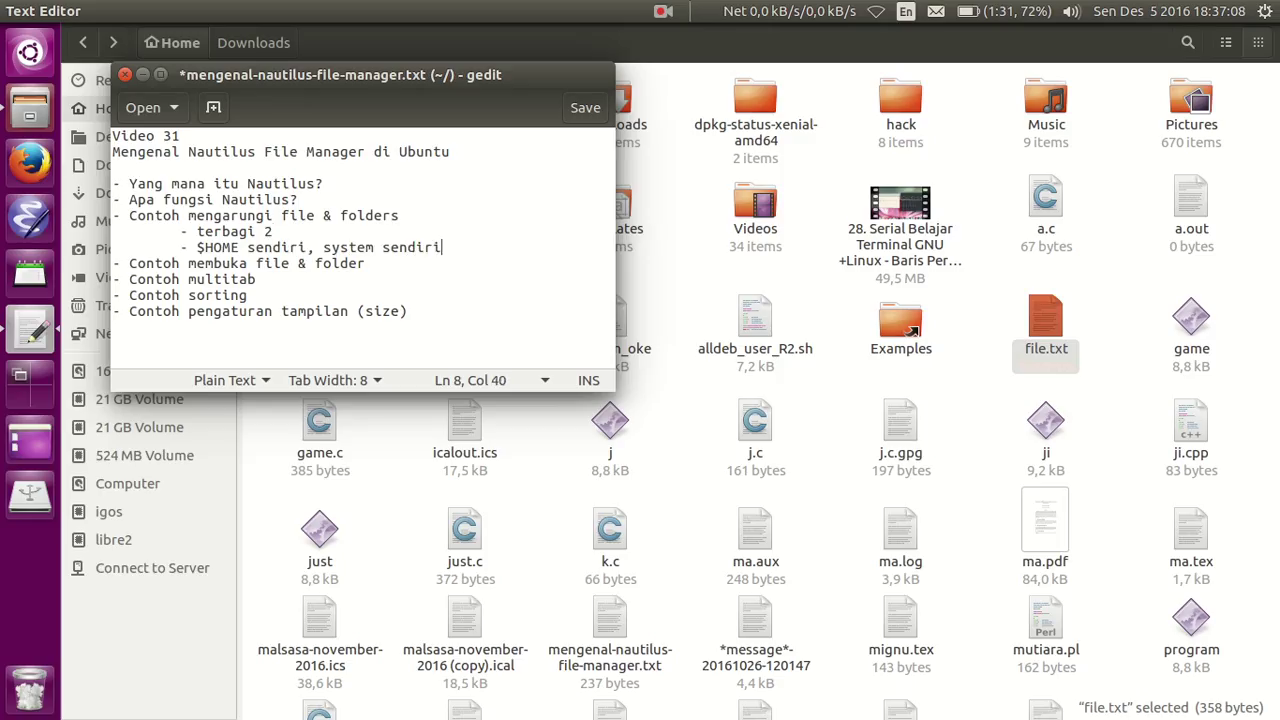
Step: Capitalize the first sub-item to read "Terbagi 2" and save the outline file
key("Delete")
type("T")
key("ctrl+s")
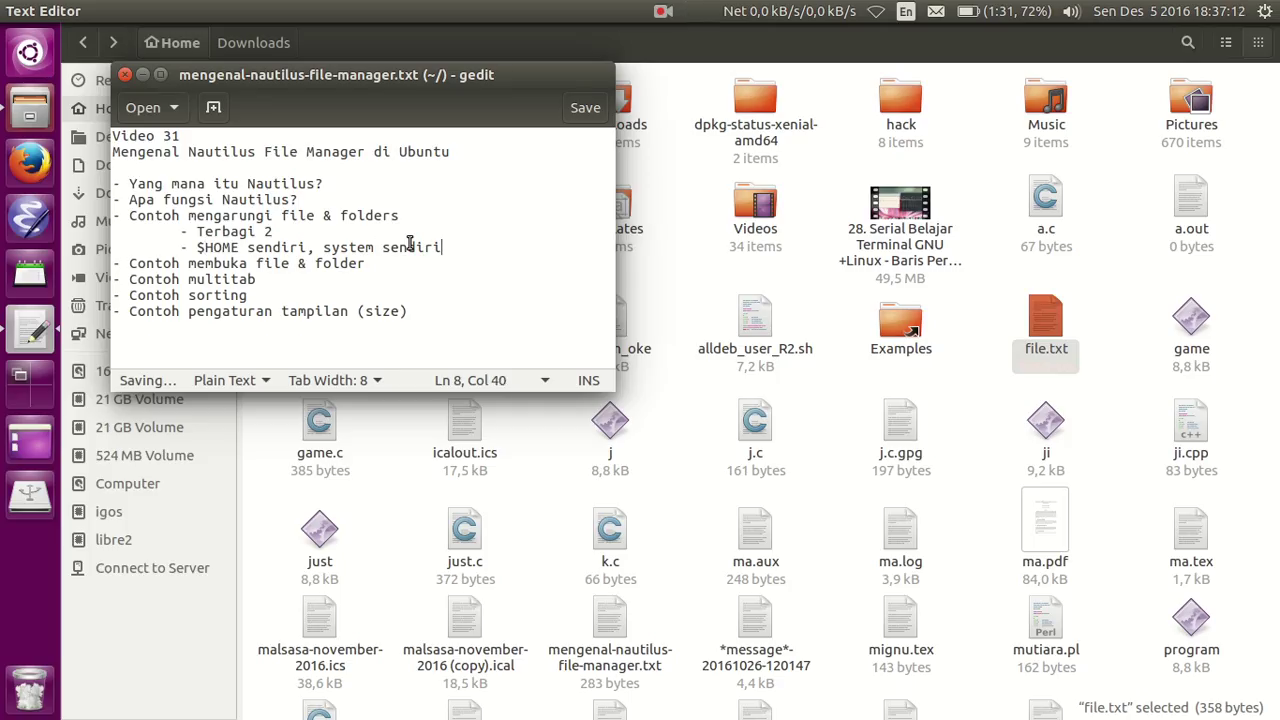
Step: Highlight the outline item "Contoh mengarungi file & folders" and the item "Contoh membuka file & folder" as the current topic
key("Return")
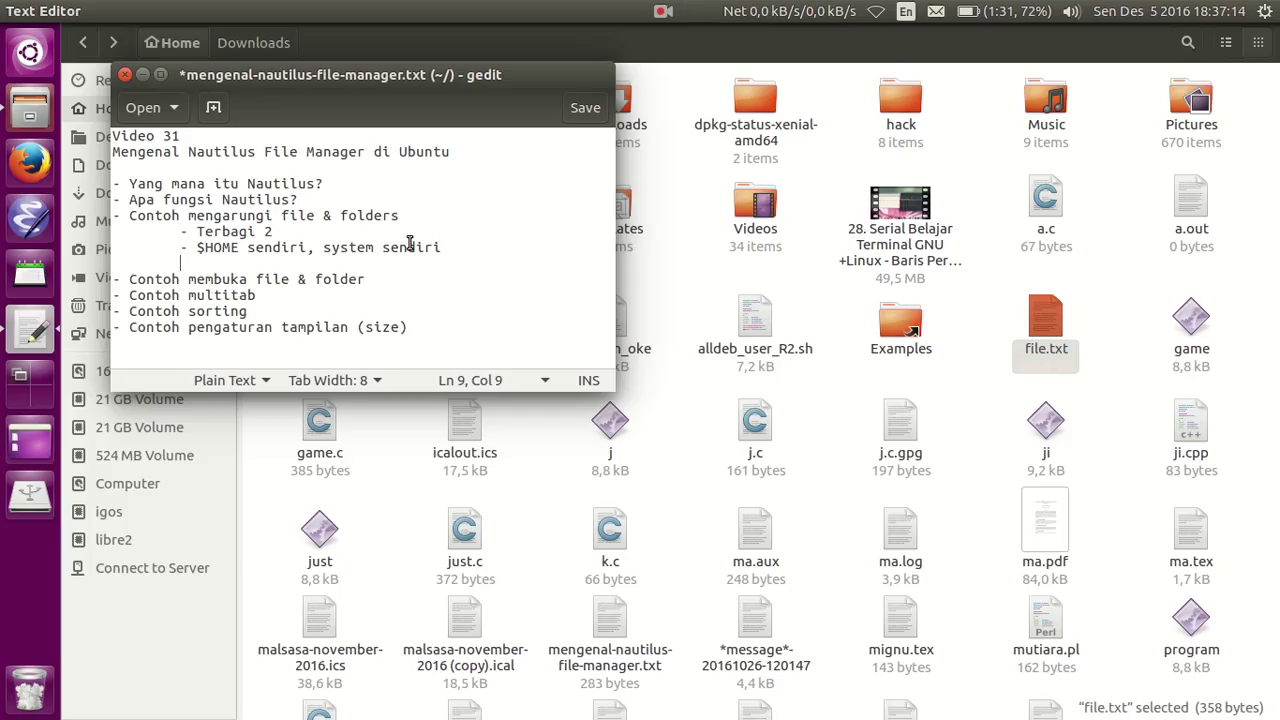
key("BackSpace")
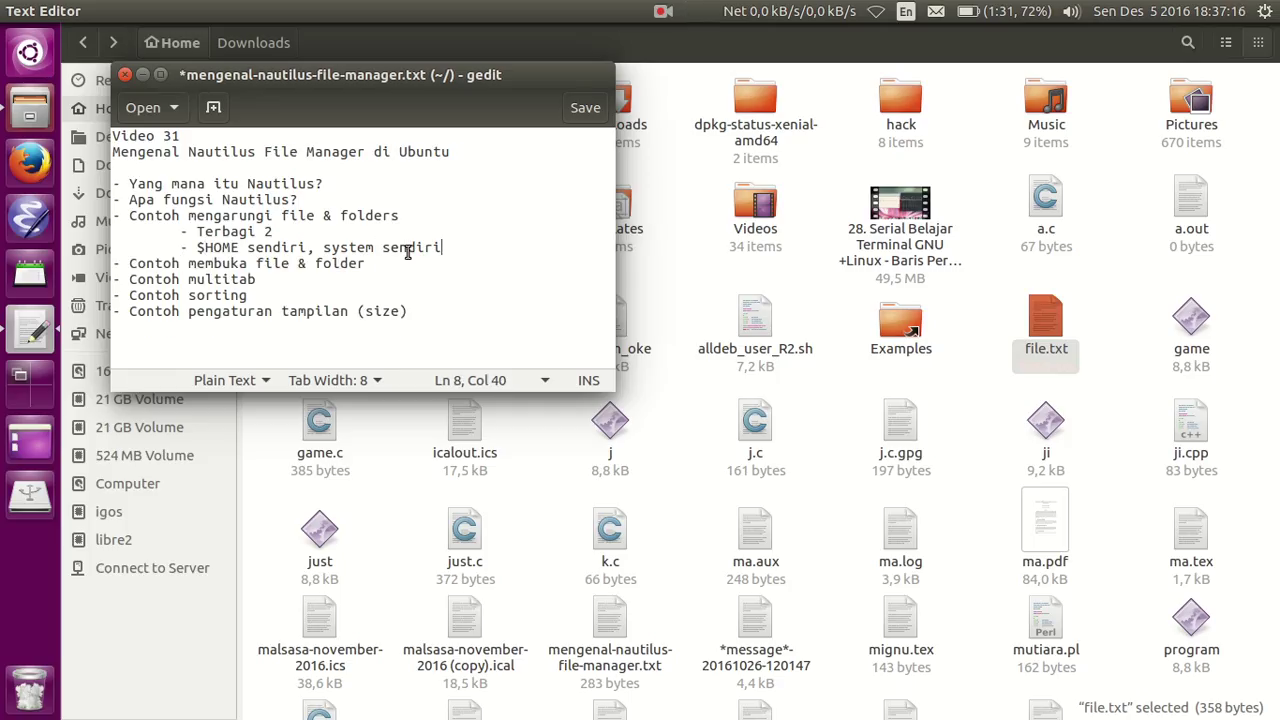
triple_click(216, 220)
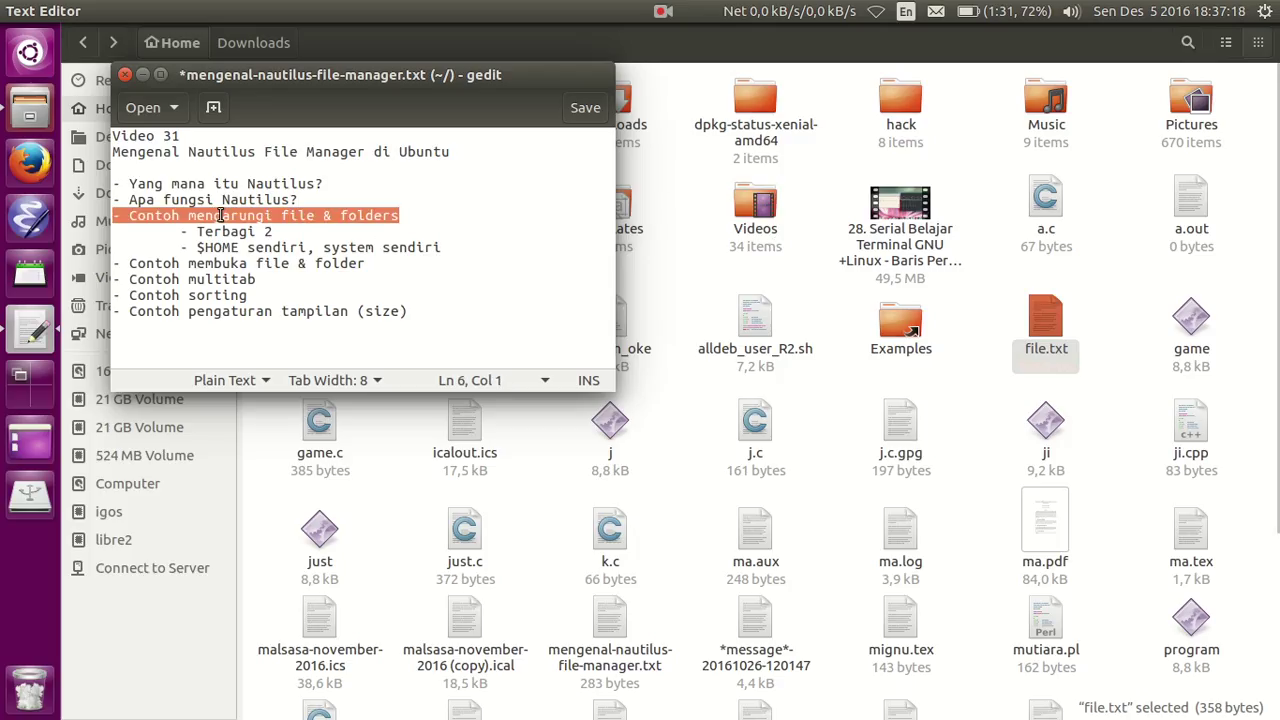
left_click(257, 224)
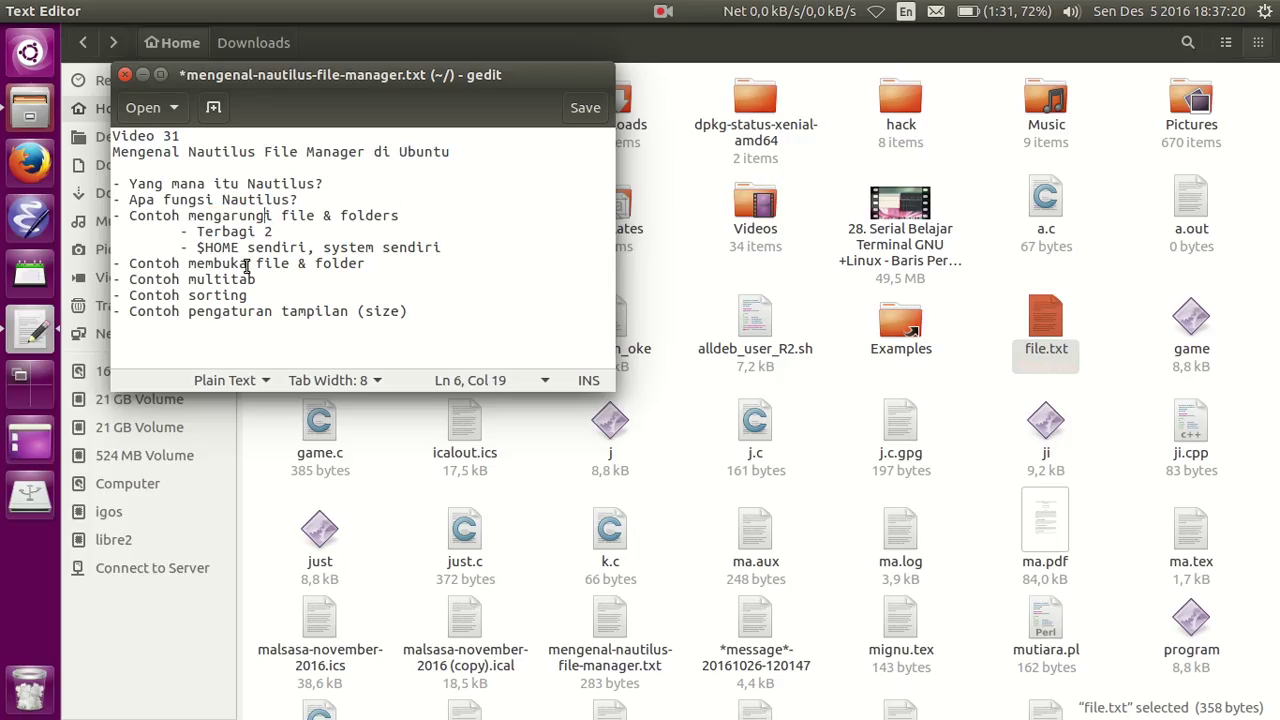
triple_click(246, 264)
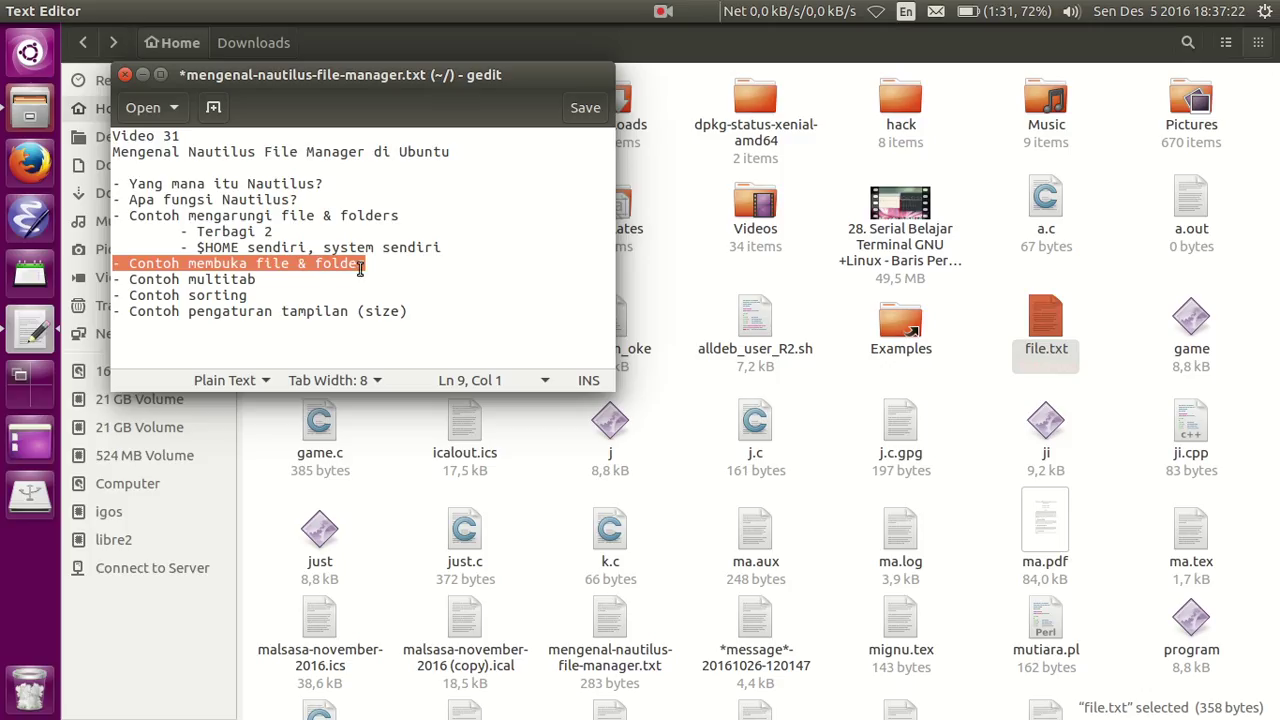
Step: Switch to the file manager and open the Downloads and dpkg-status-xenial-amd64 folders, returning to Home after each
left_click(674, 200)
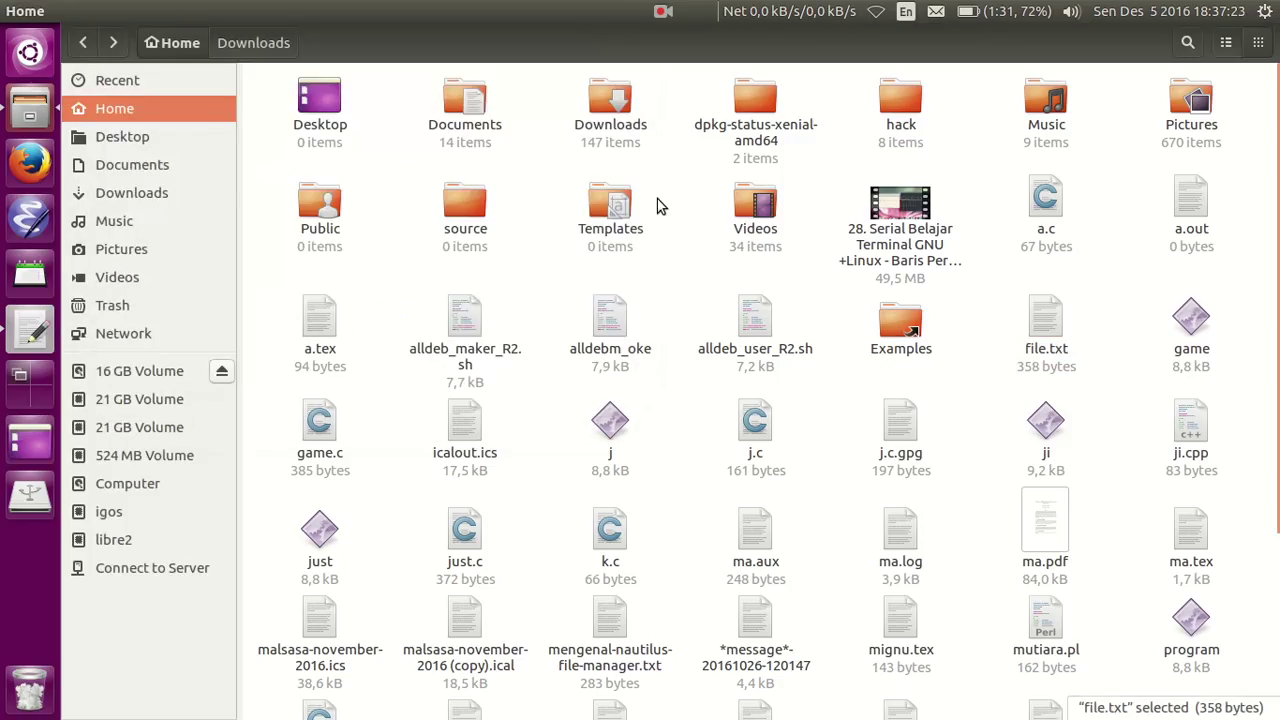
double_click(615, 103)
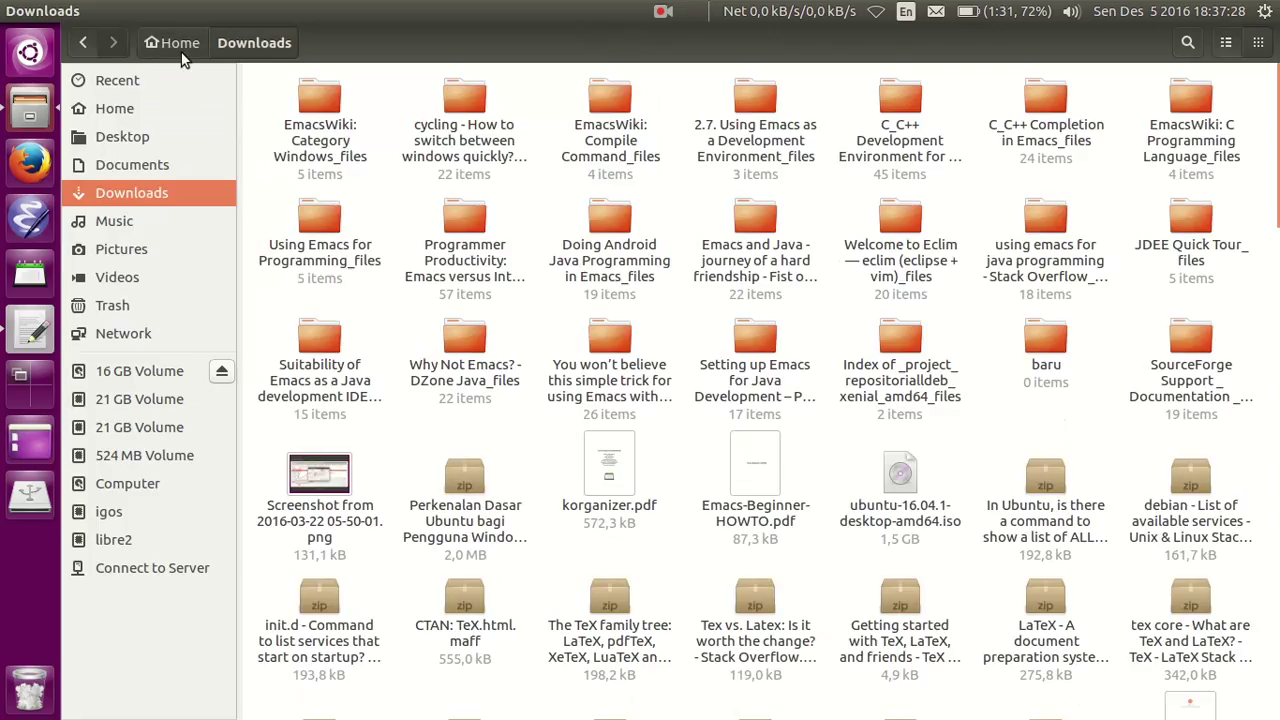
left_click(182, 52)
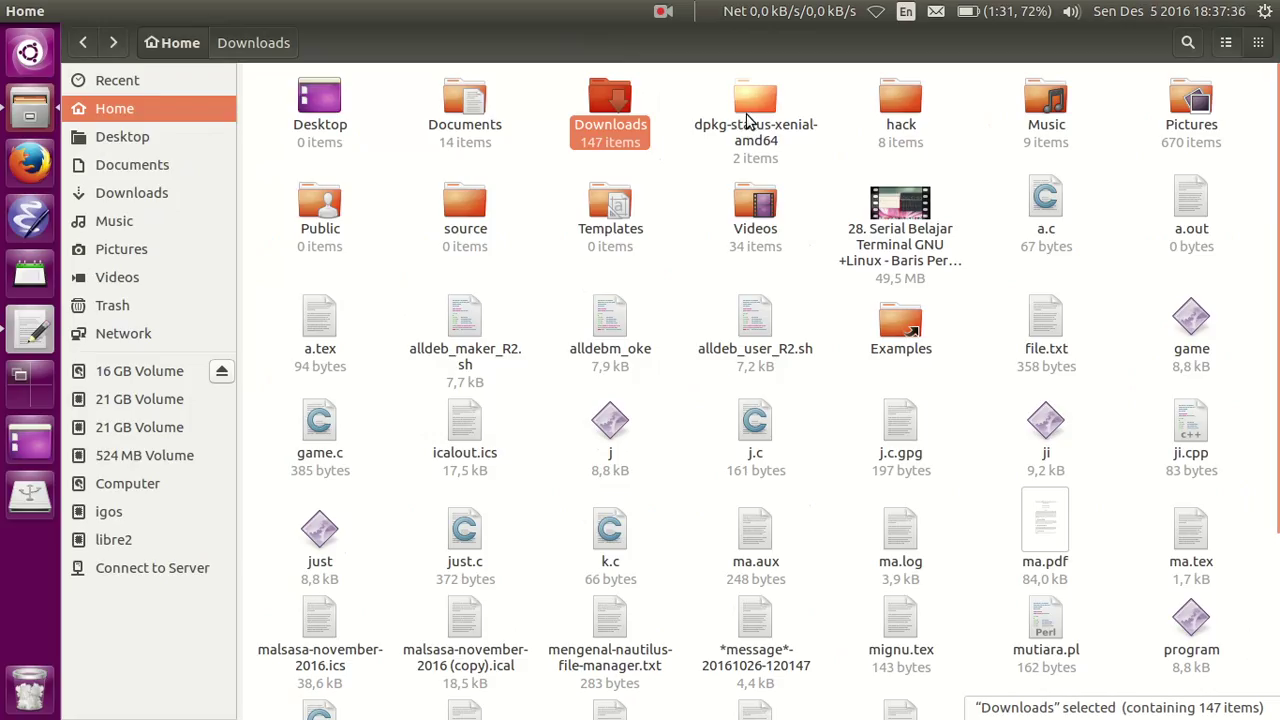
double_click(758, 104)
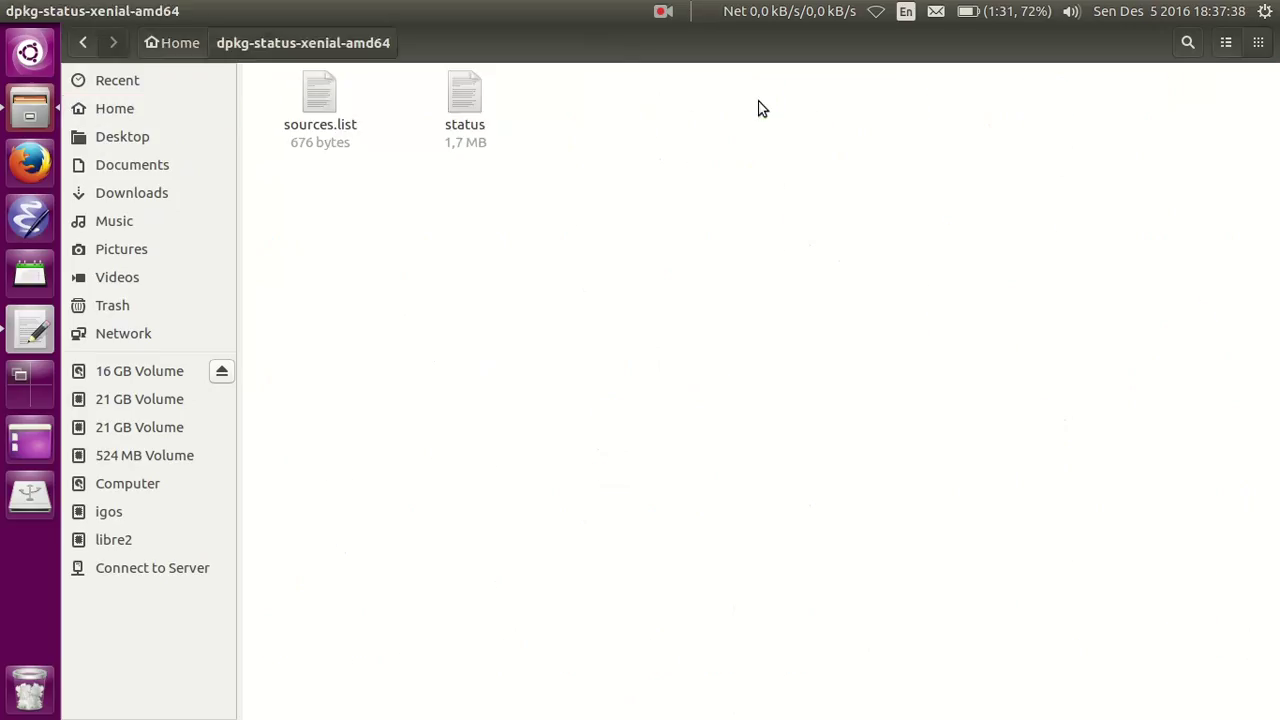
left_click(175, 42)
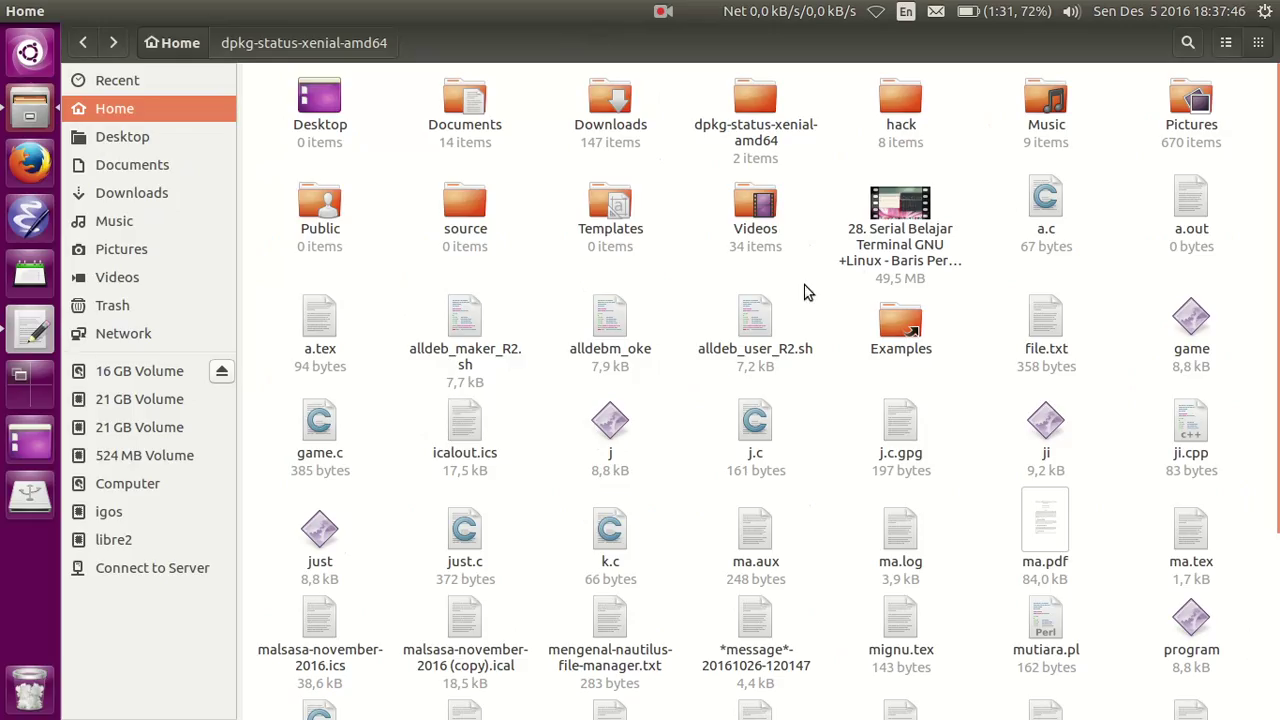
Step: Open the "28. Serial Belajar Terminal GNU+Linux" video and just.c from Home, closing each after viewing
double_click(905, 233)
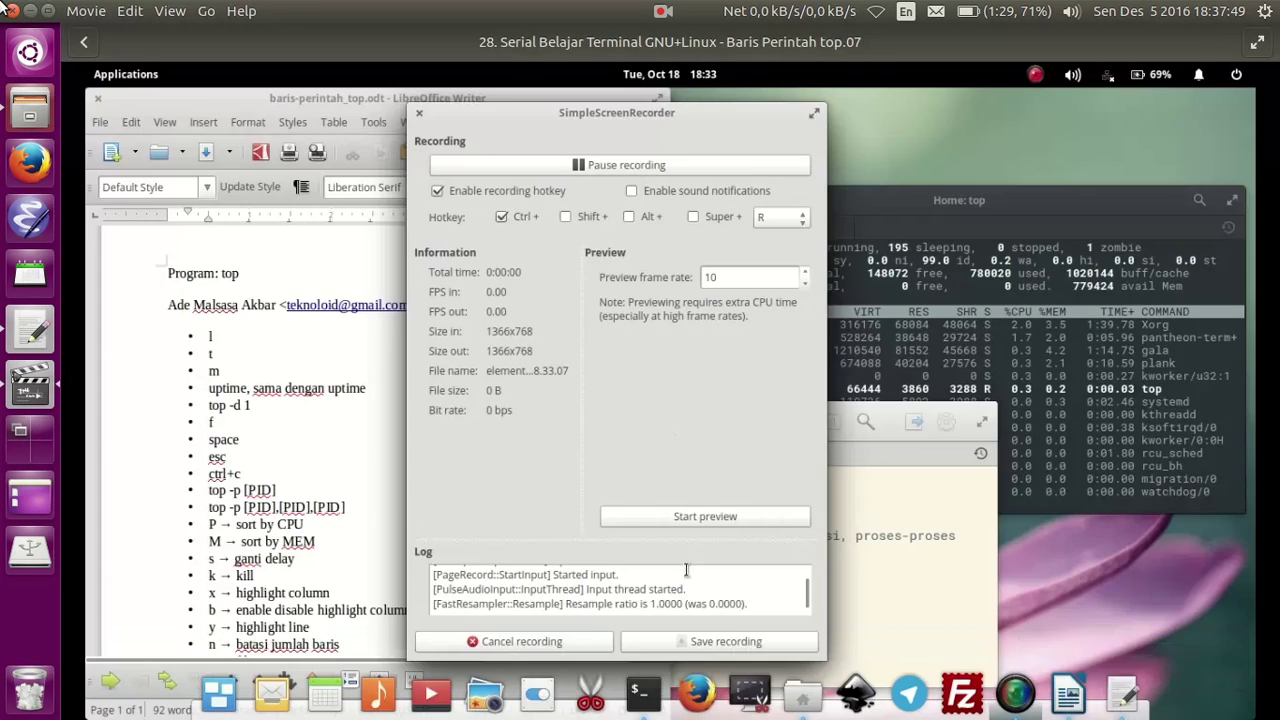
left_click(13, 9)
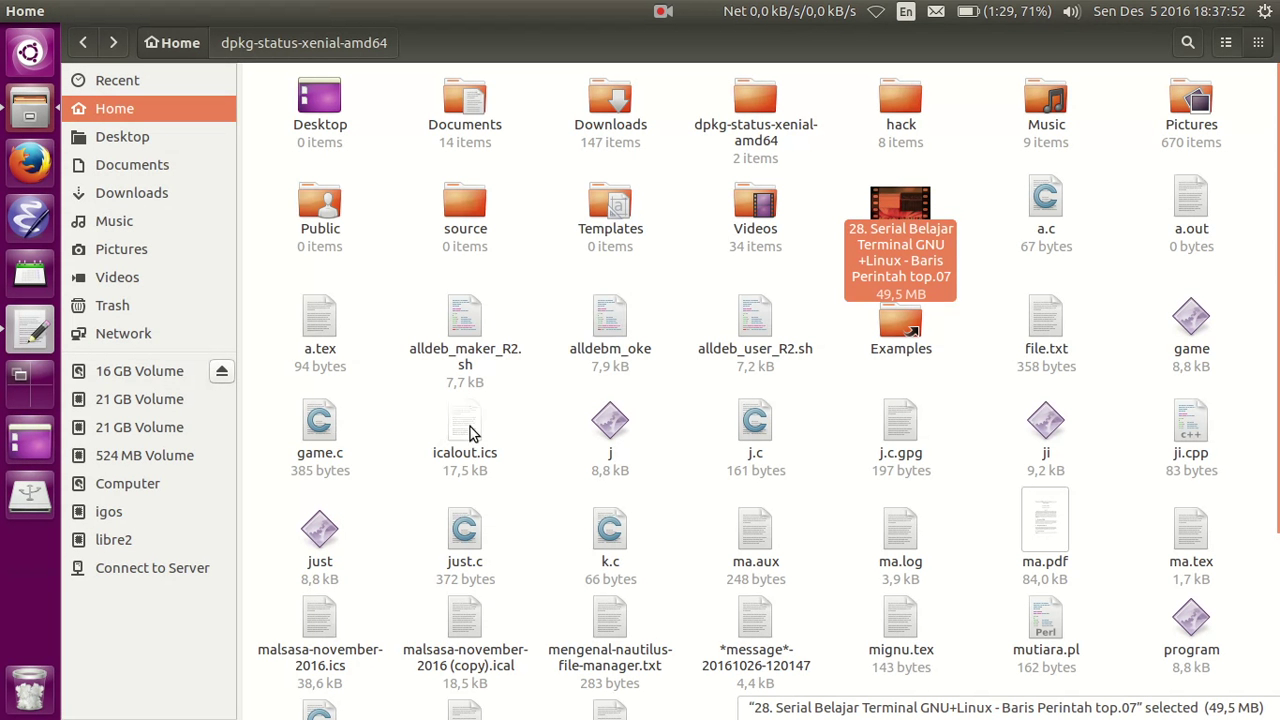
double_click(465, 560)
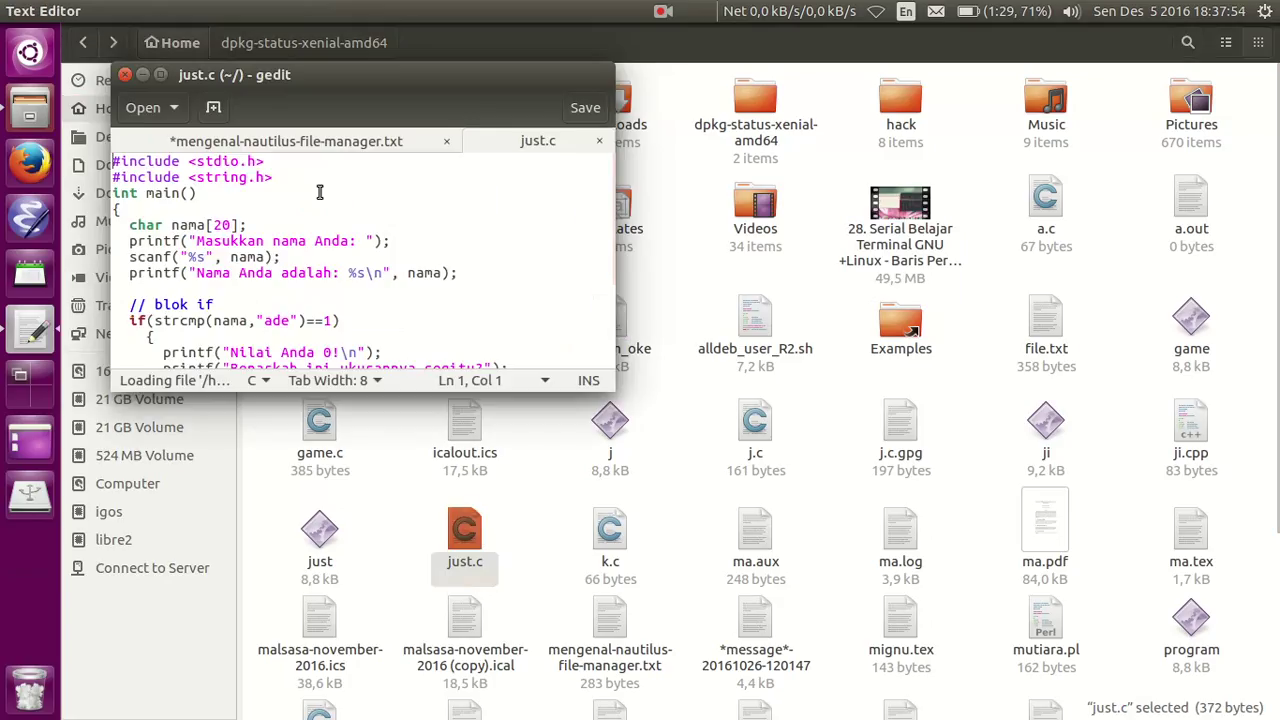
left_click(599, 140)
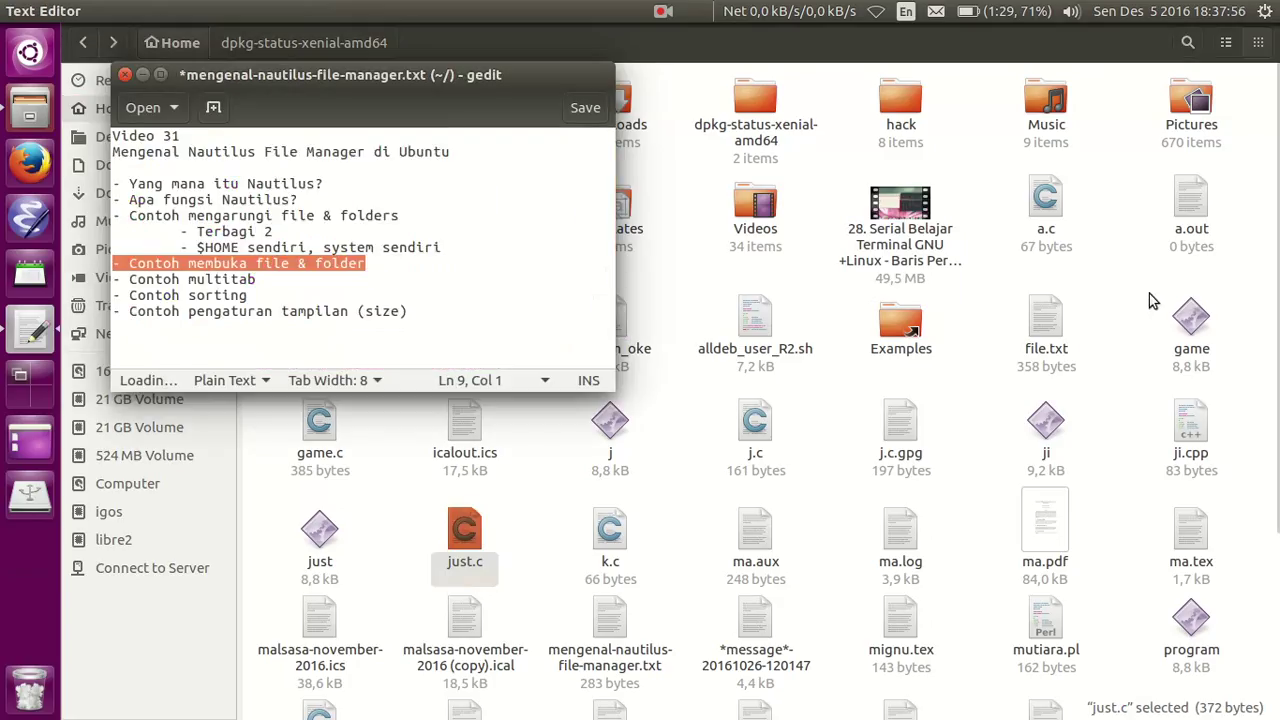
Step: Open file.txt from Home, close its document, and return to the file manager
left_click(1038, 355)
double_click(1040, 355)
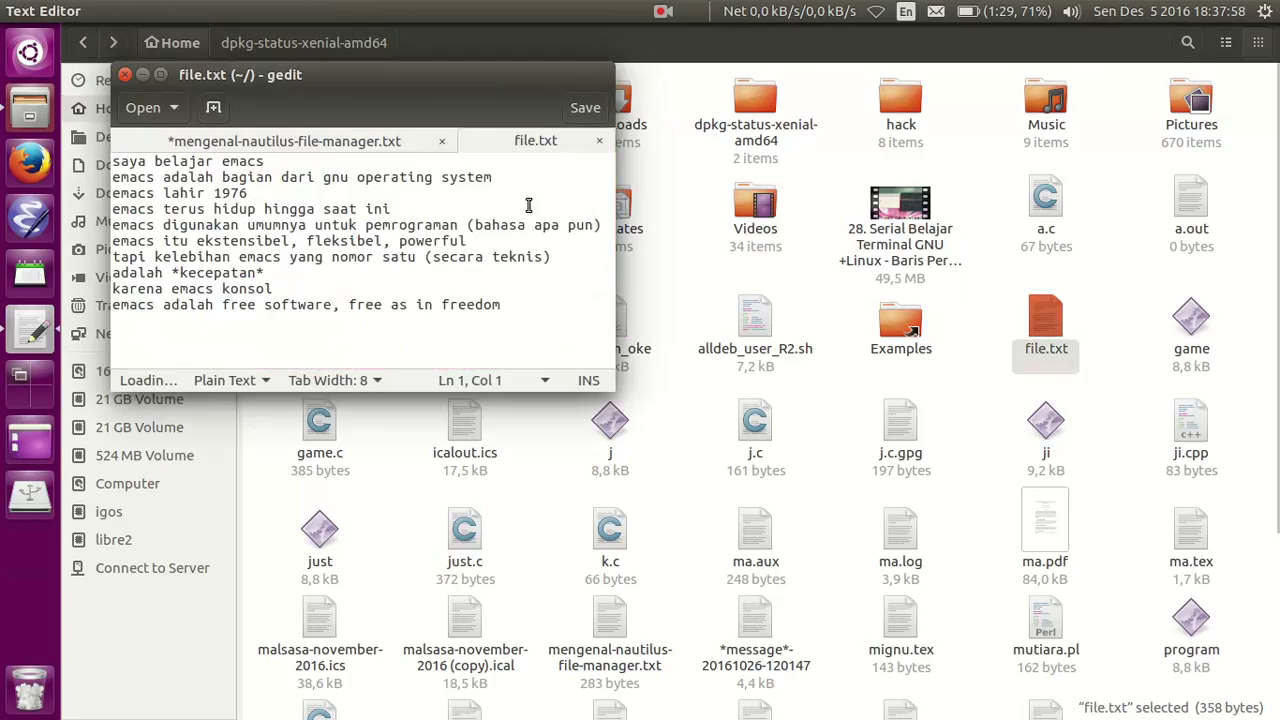
left_click(599, 140)
left_click(790, 170)
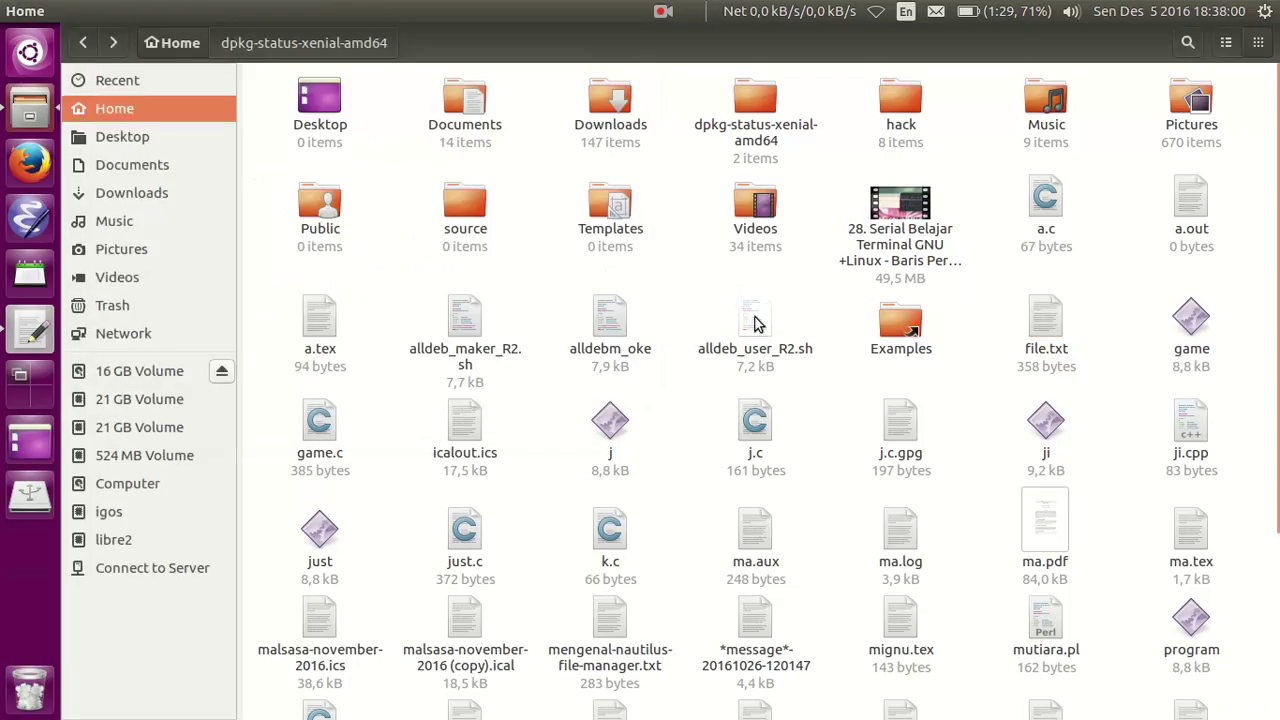
Step: Select the Documents folder and the files alldeb_user_R2.sh, file.txt, game and ji.cpp one after another
left_click(474, 129)
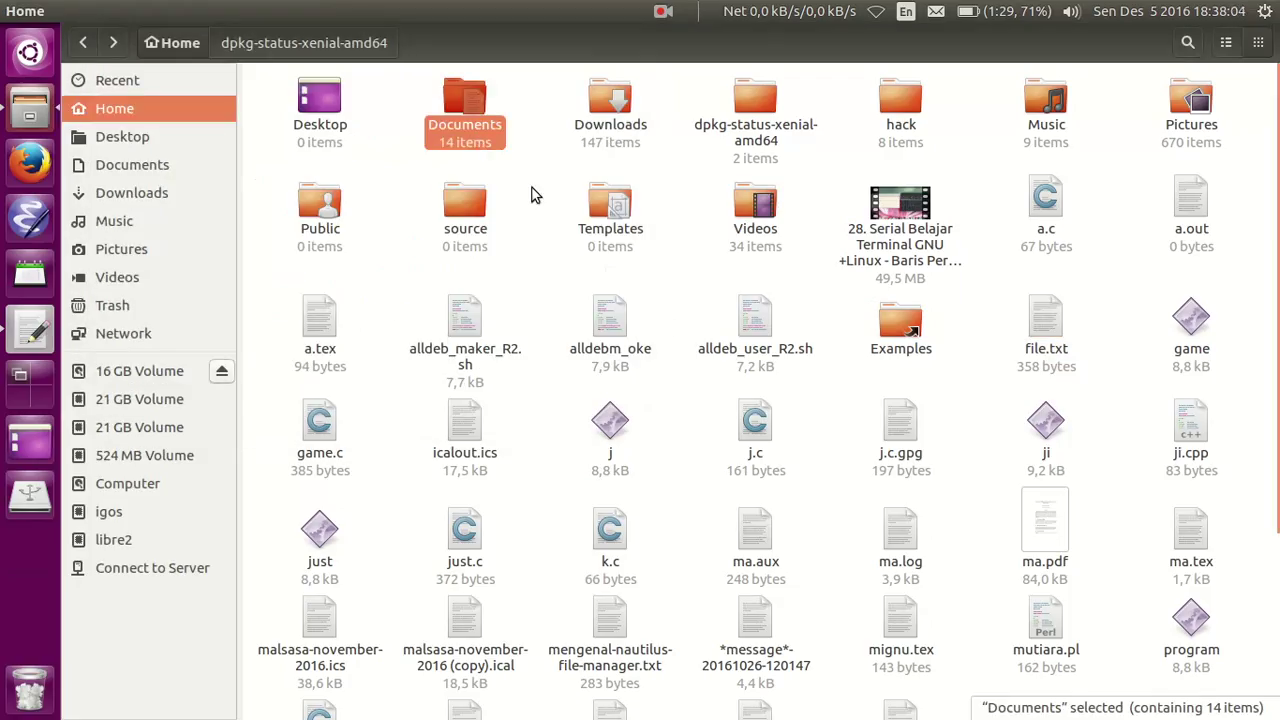
left_click(755, 326)
left_click(1050, 340)
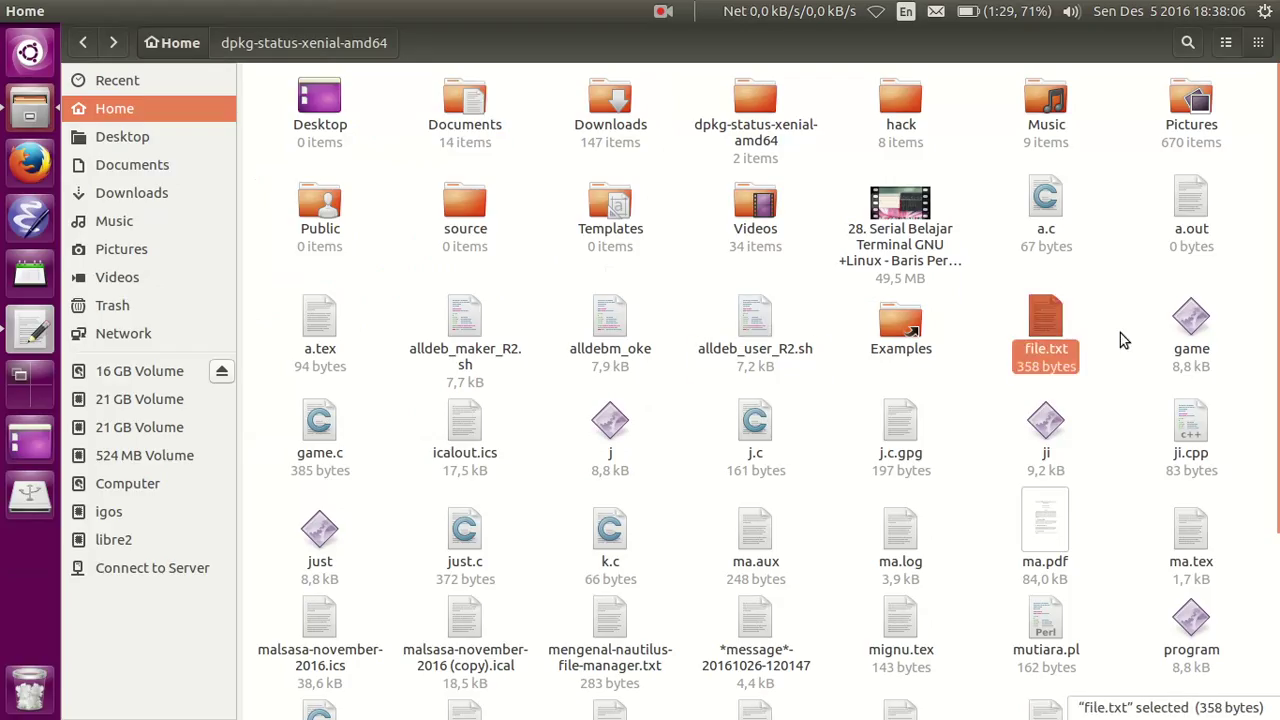
left_click(1200, 335)
left_click(1197, 438)
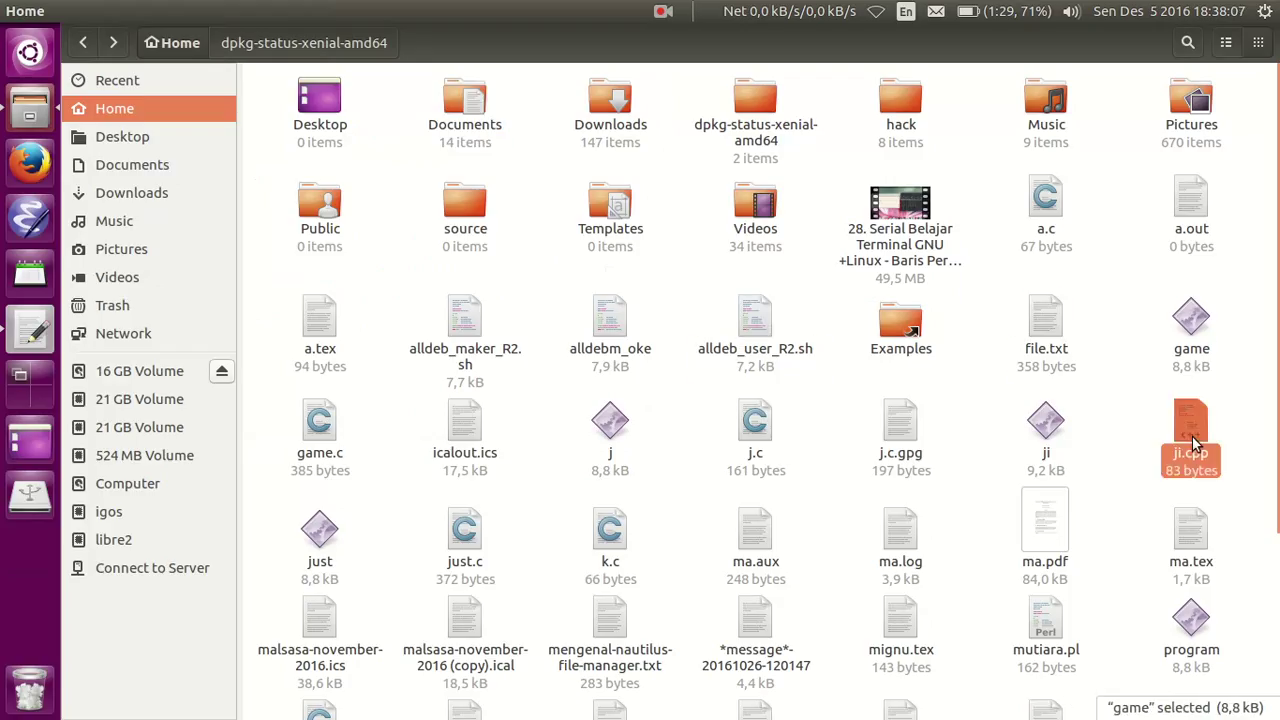
Step: Open ma.pdf from Home, close the document viewer, and clear the file selection
double_click(1036, 541)
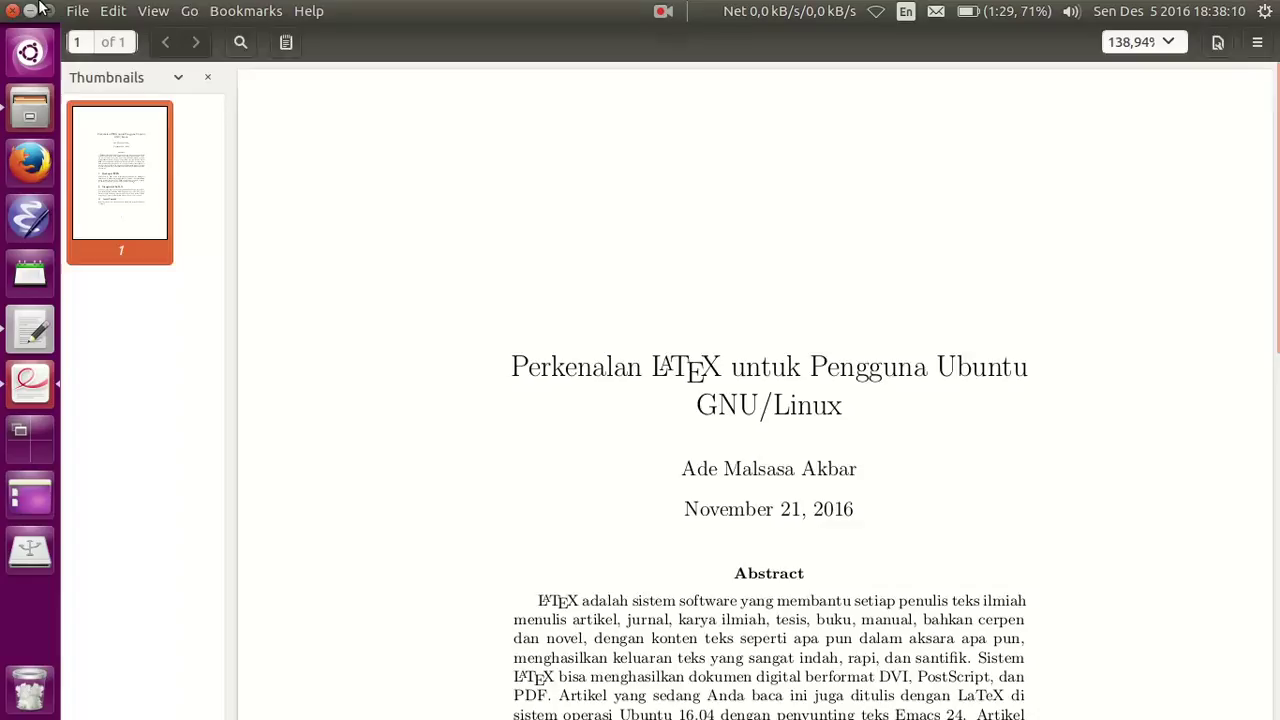
left_click(12, 11)
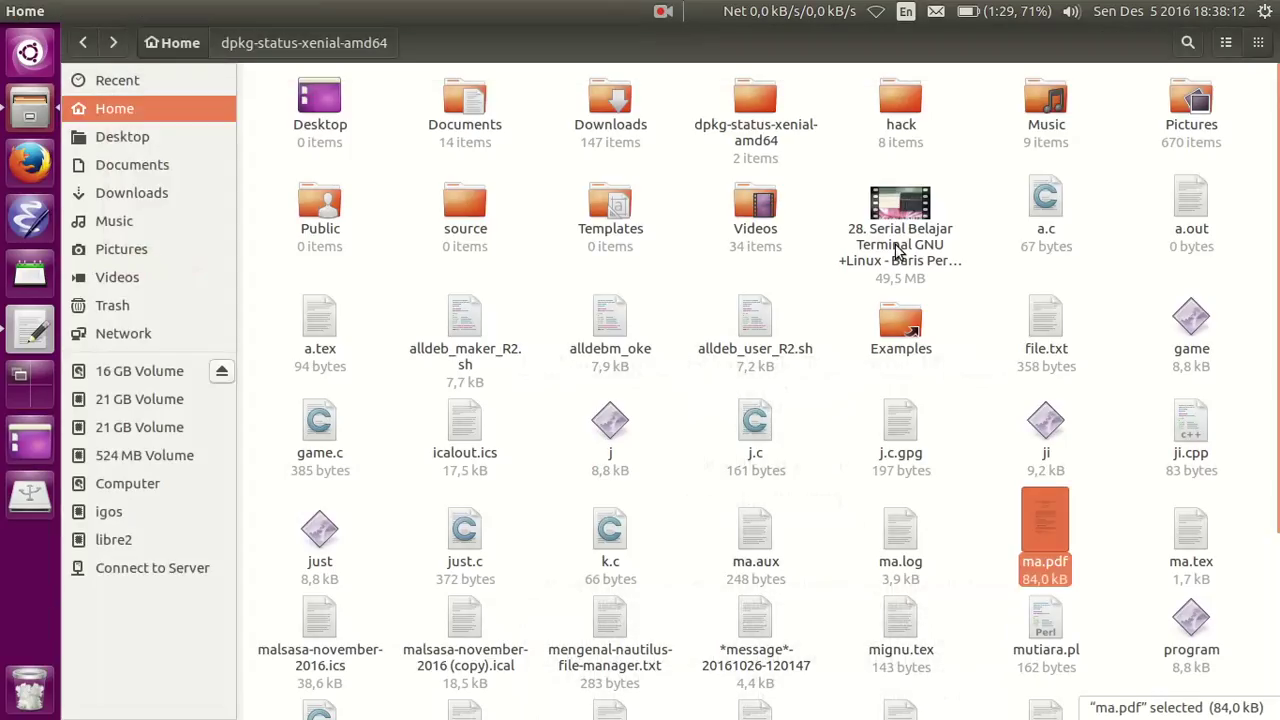
left_click(523, 214)
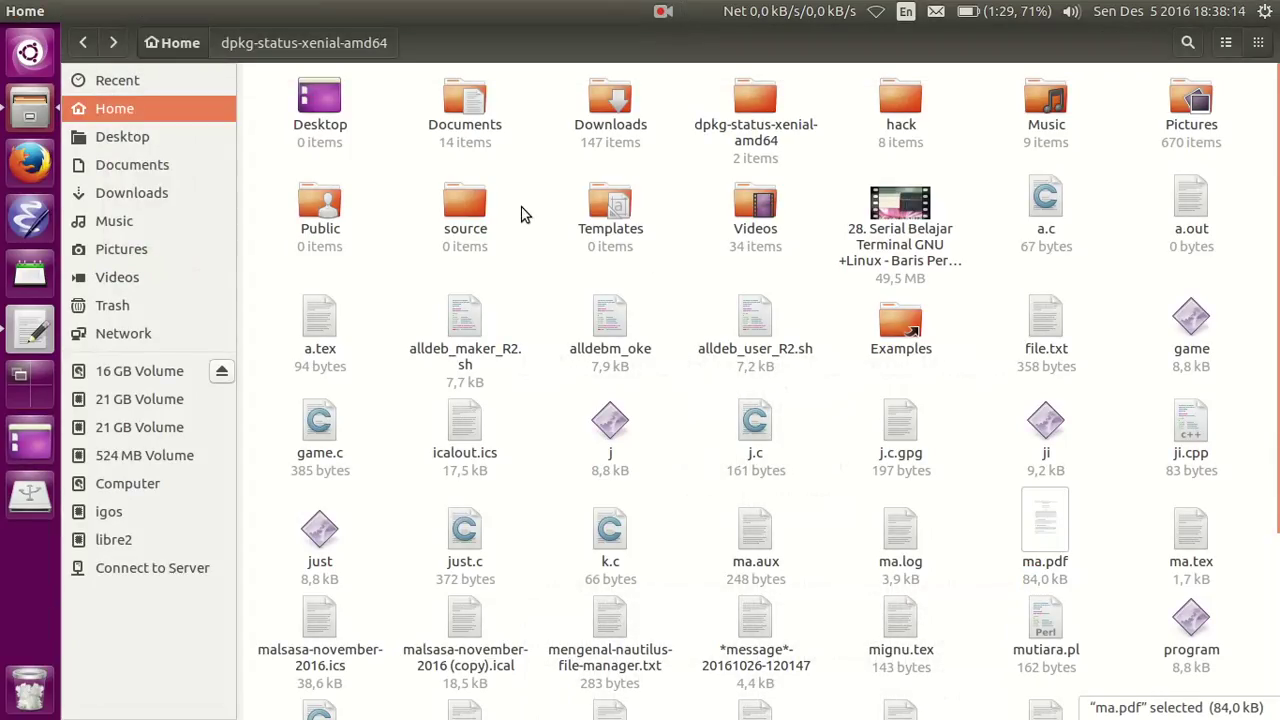
Step: Bring back the text outline and highlight its "Contoh multitab" item as the next topic
left_click(24, 333)
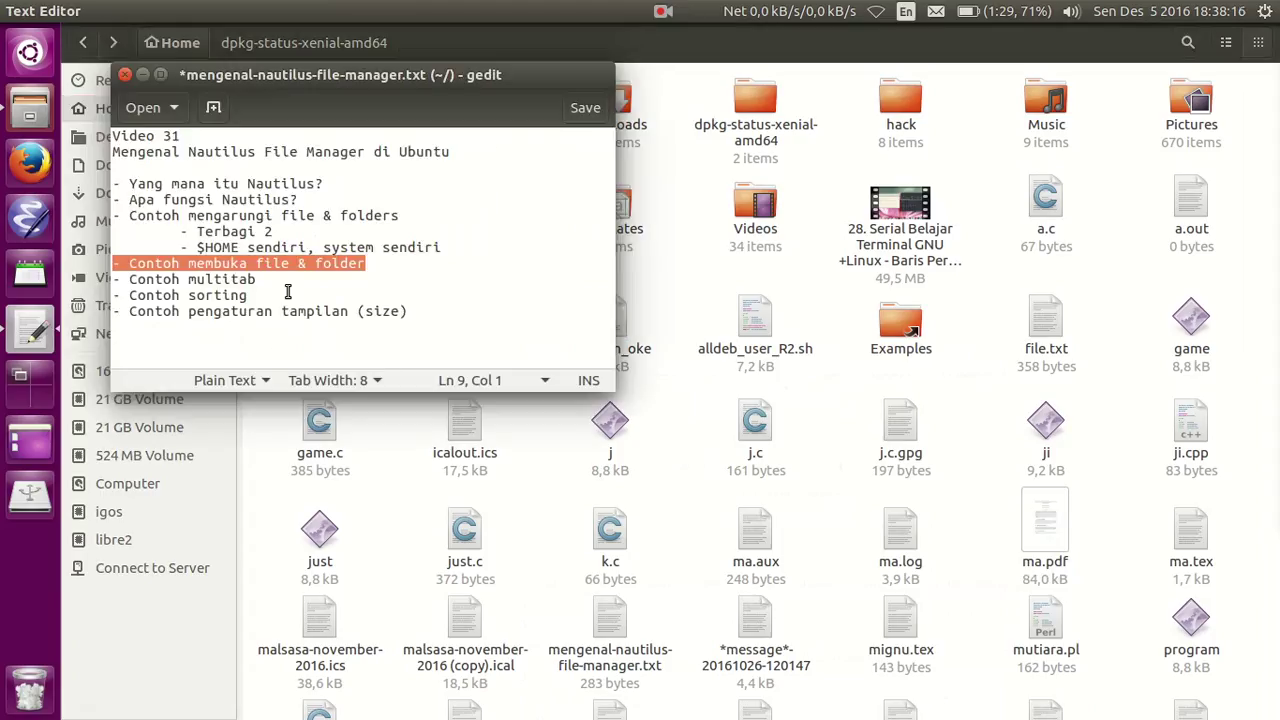
double_click(325, 265)
double_click(274, 263)
left_click(376, 264)
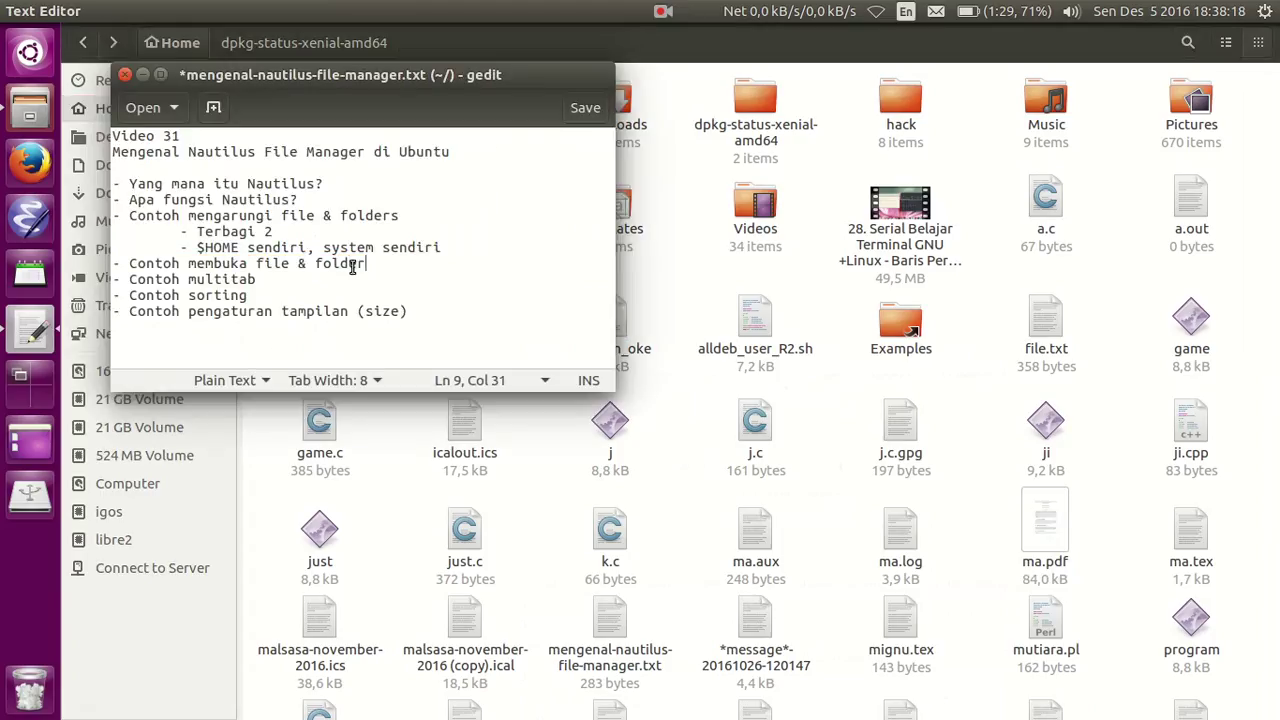
double_click(352, 263)
left_click(376, 264)
left_click(378, 275)
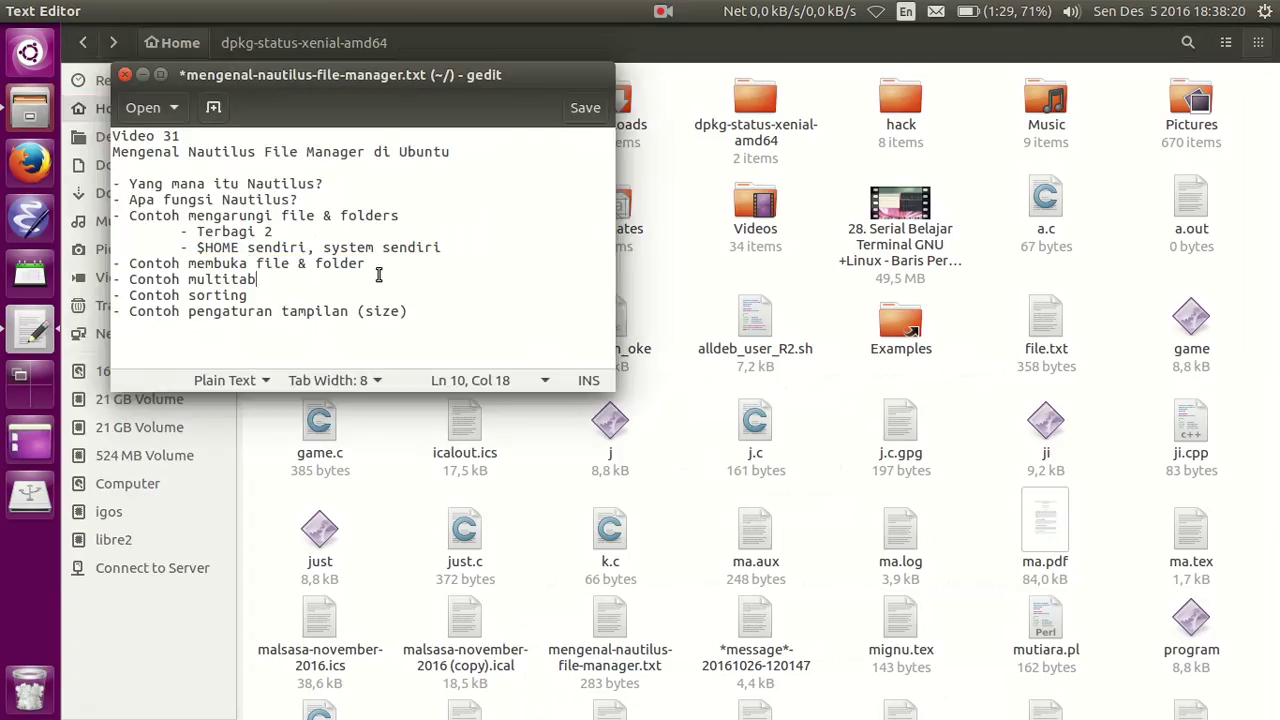
left_click(386, 266)
left_click(275, 278)
left_click_drag(256, 279, 100, 280)
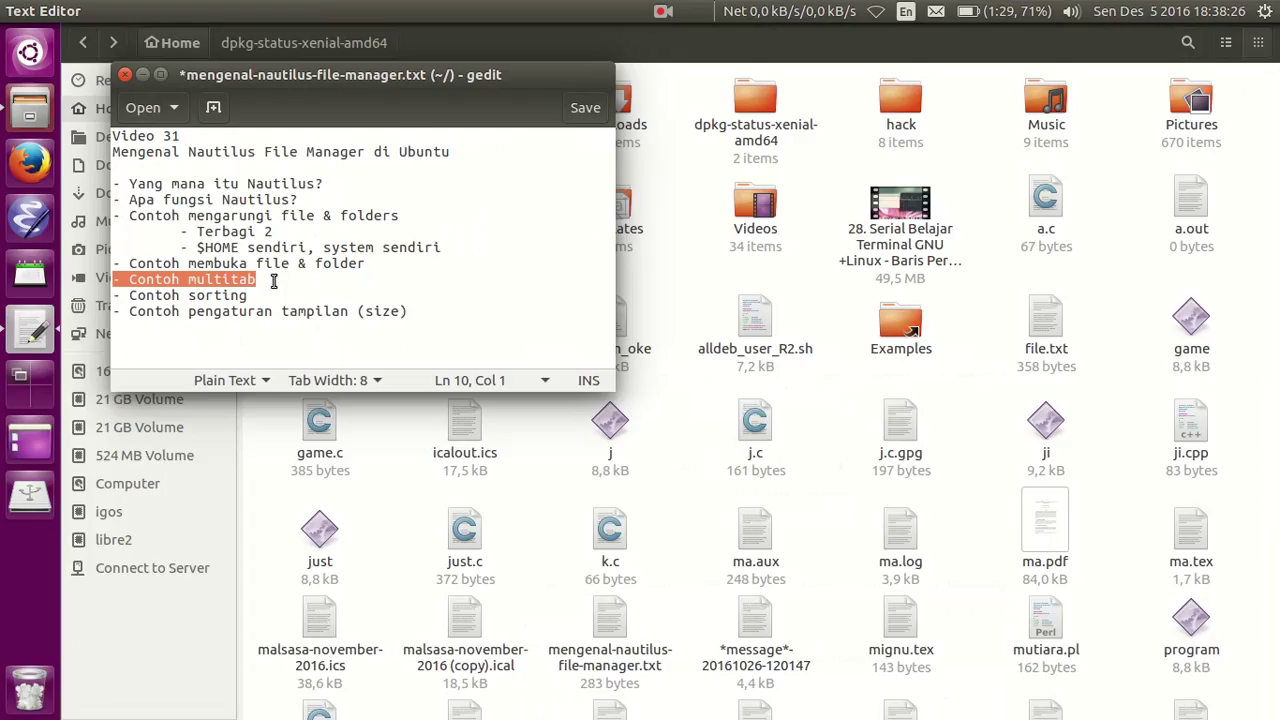
Step: Switch to Firefox and open five new tabs beside the start page
left_click(683, 265)
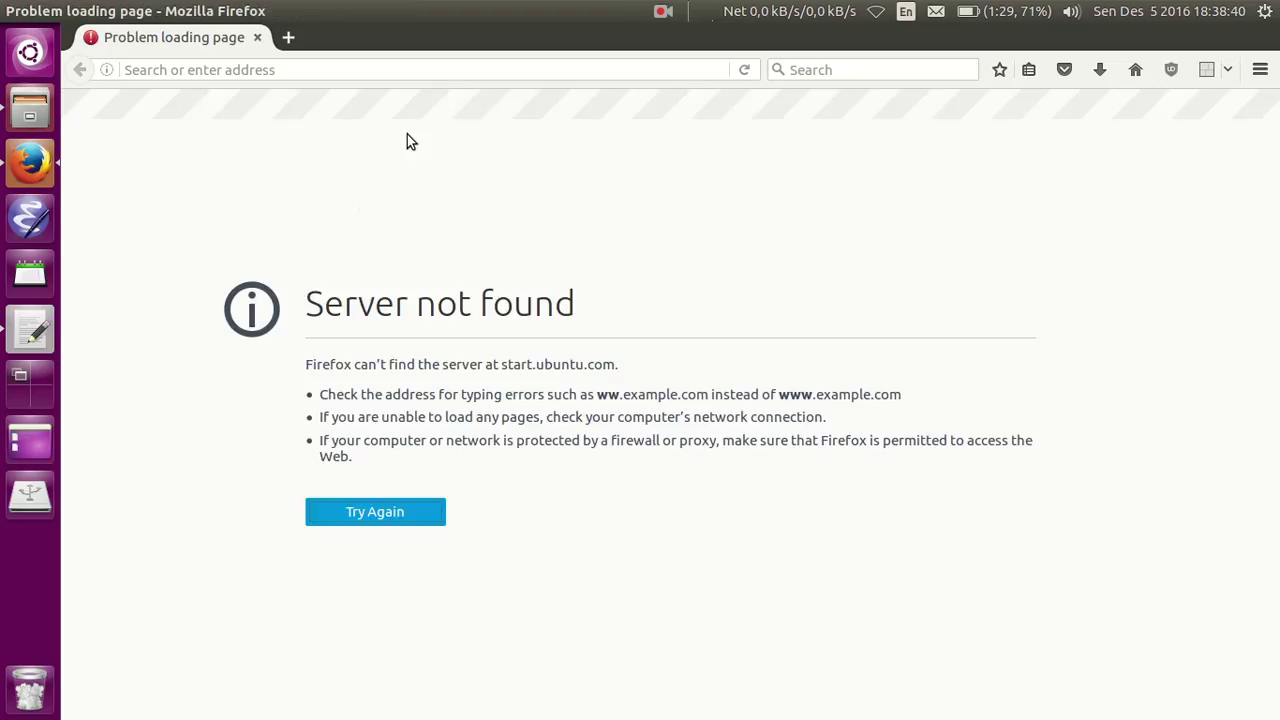
left_click(288, 38)
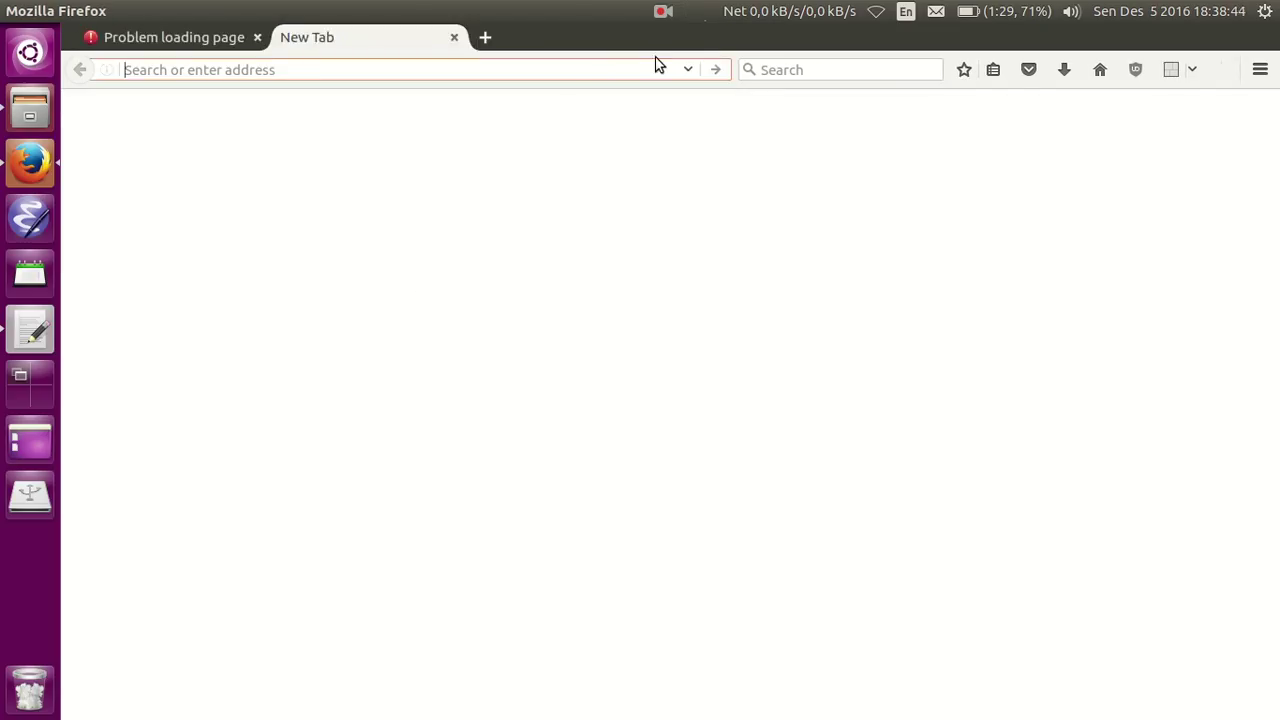
left_click(487, 40)
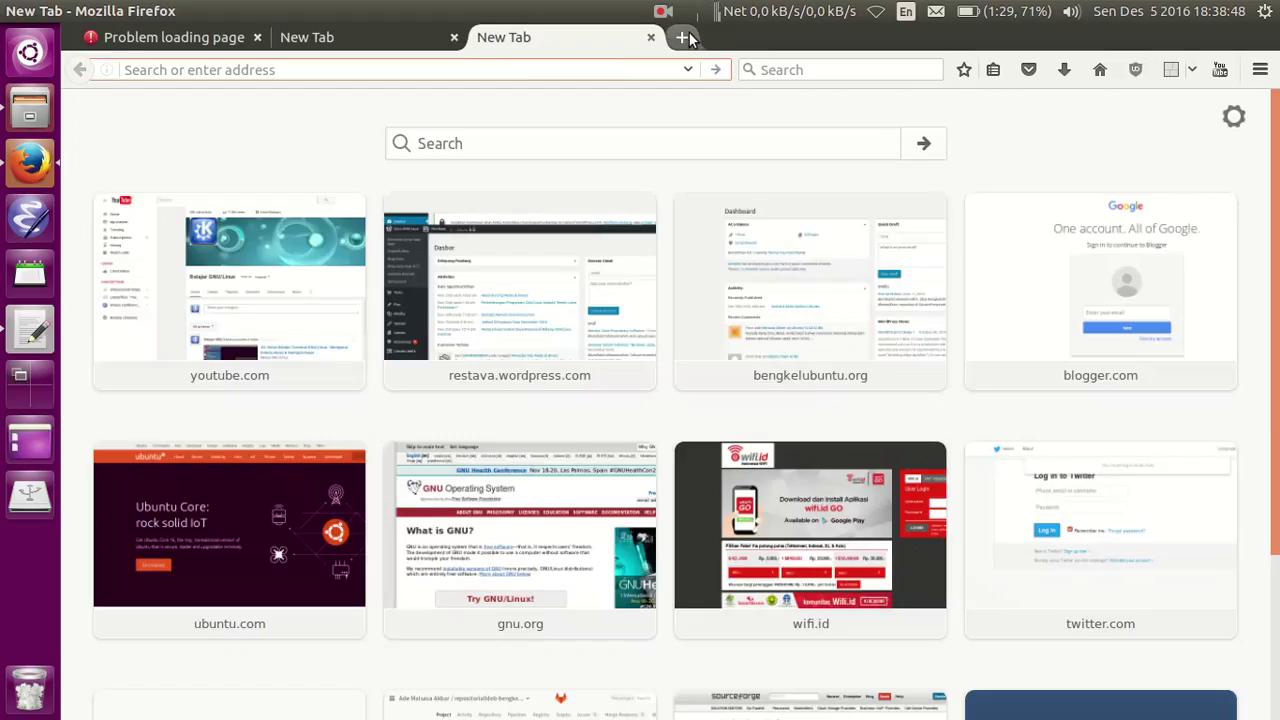
left_click(680, 40)
left_click(880, 40)
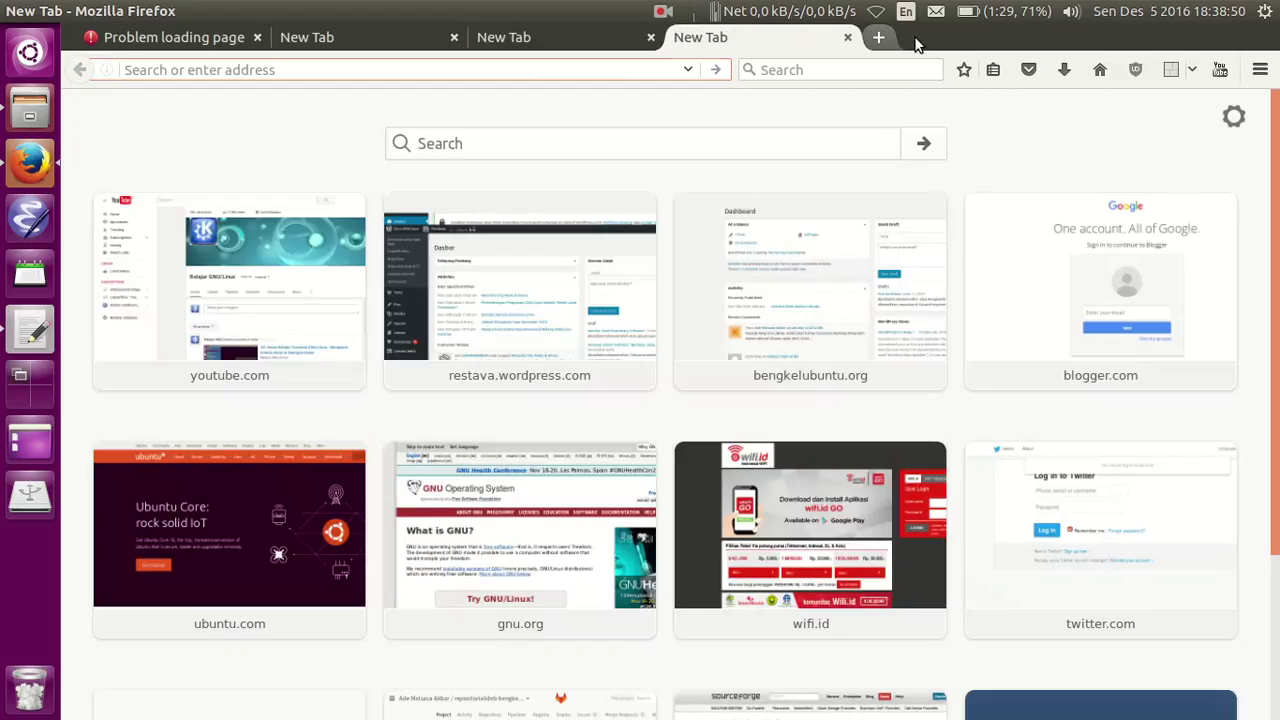
left_click(1076, 40)
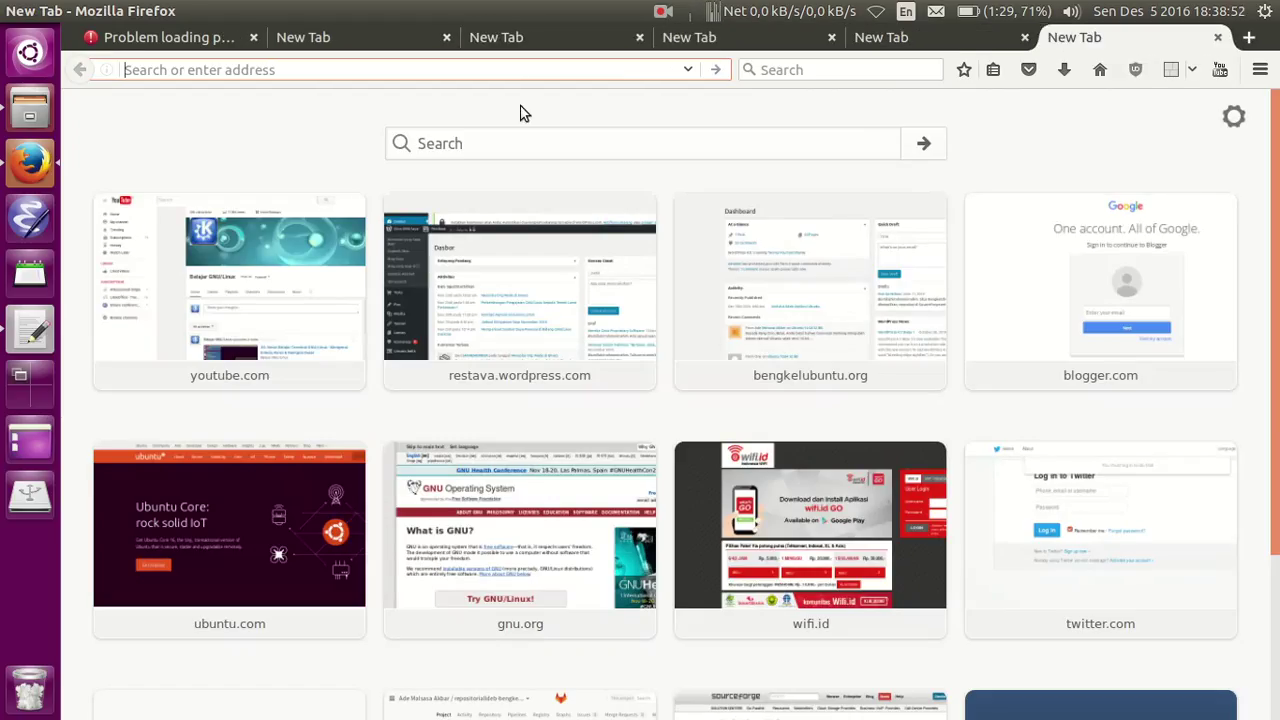
Step: Switch among the open Firefox tabs, including the start page, to demonstrate multi-tab browsing
left_click(214, 37)
left_click(331, 35)
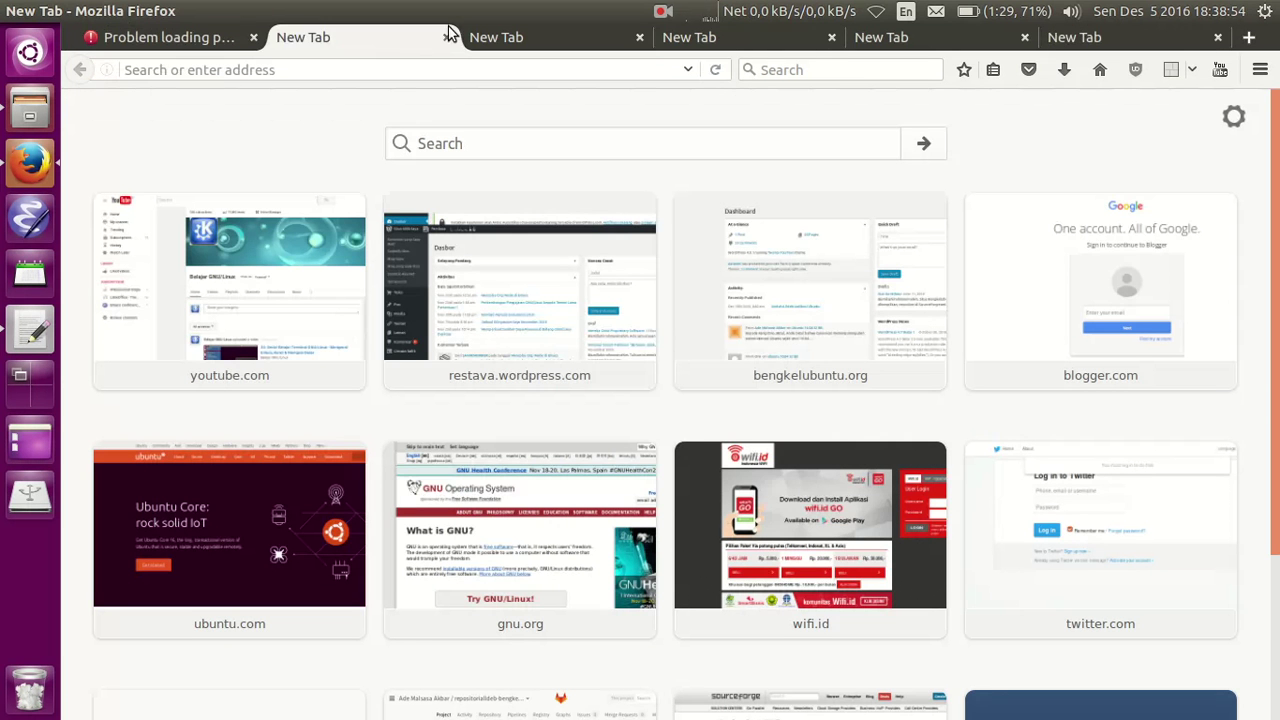
left_click(492, 37)
left_click(720, 37)
left_click(866, 37)
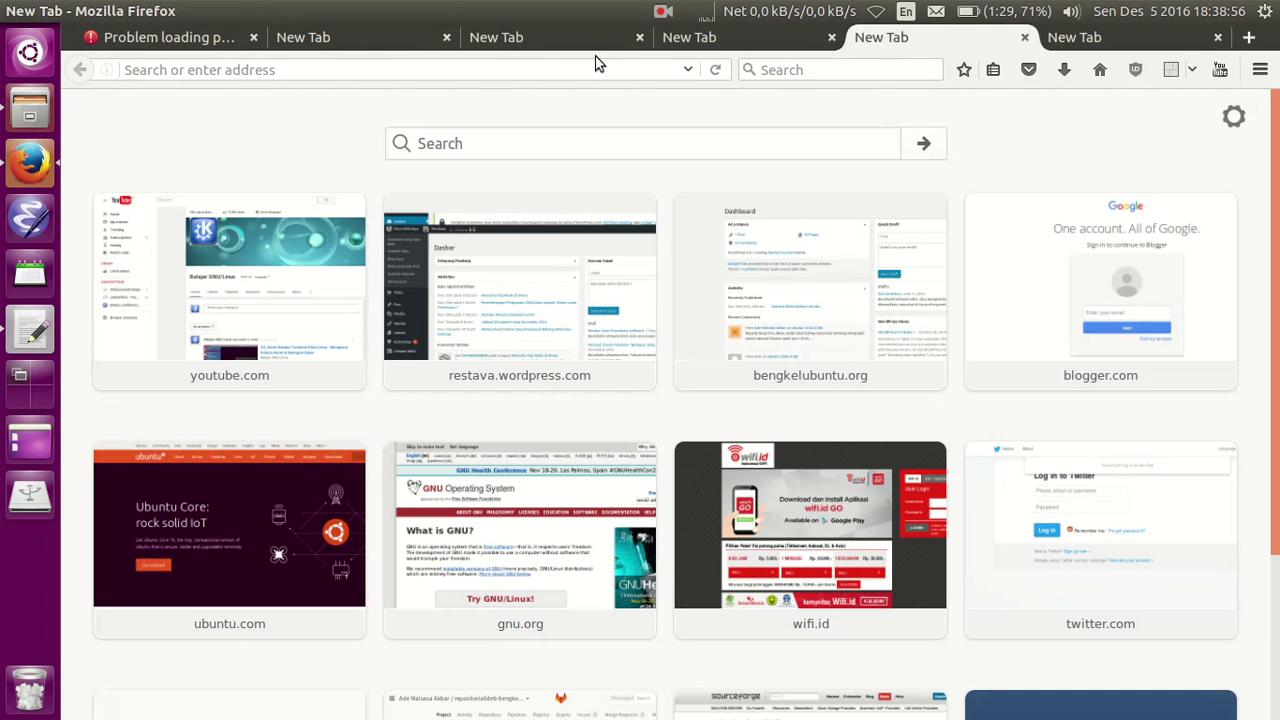
left_click(228, 37)
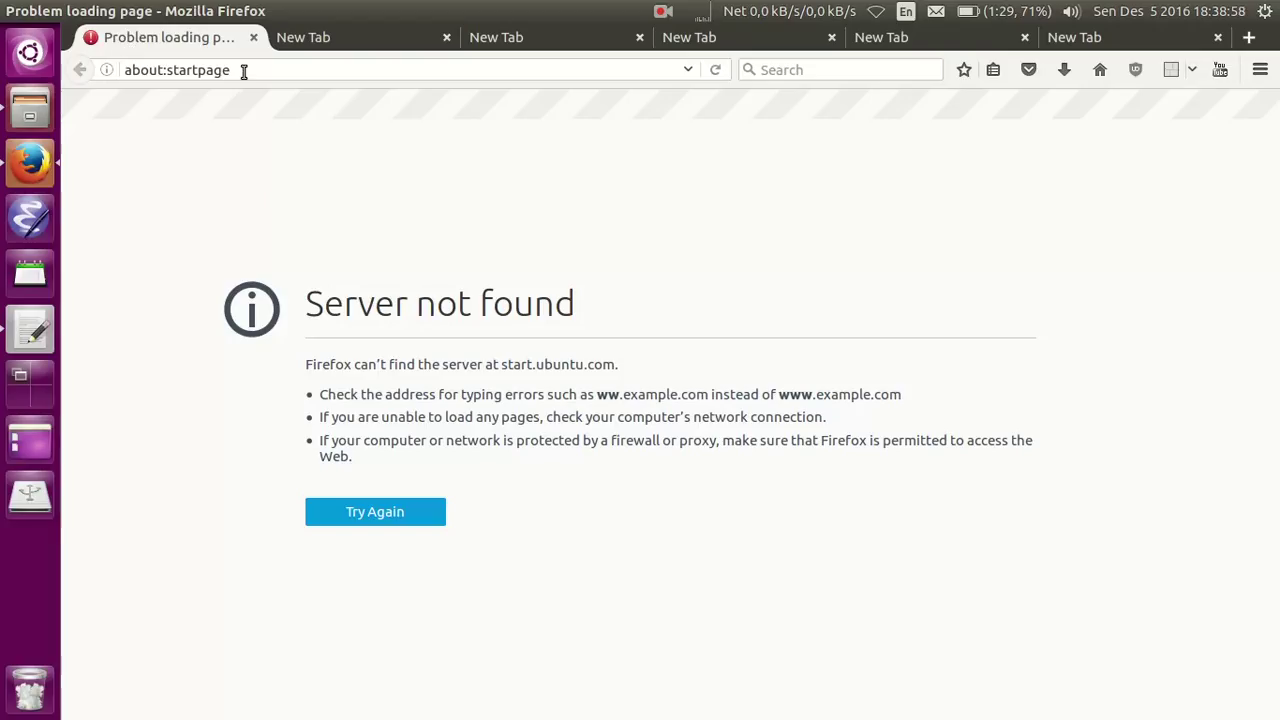
left_click(326, 37)
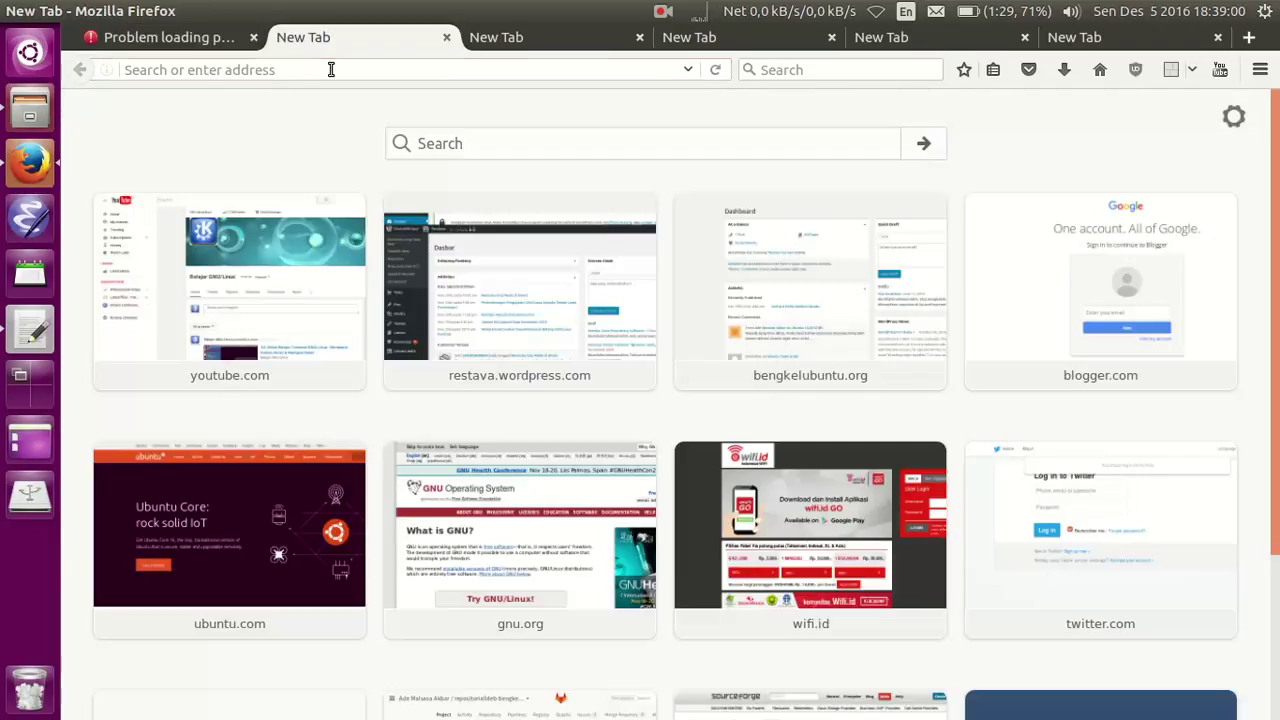
Step: Show the third and fourth Firefox tabs, and quit the browser, closing all its tabs
left_click(555, 37)
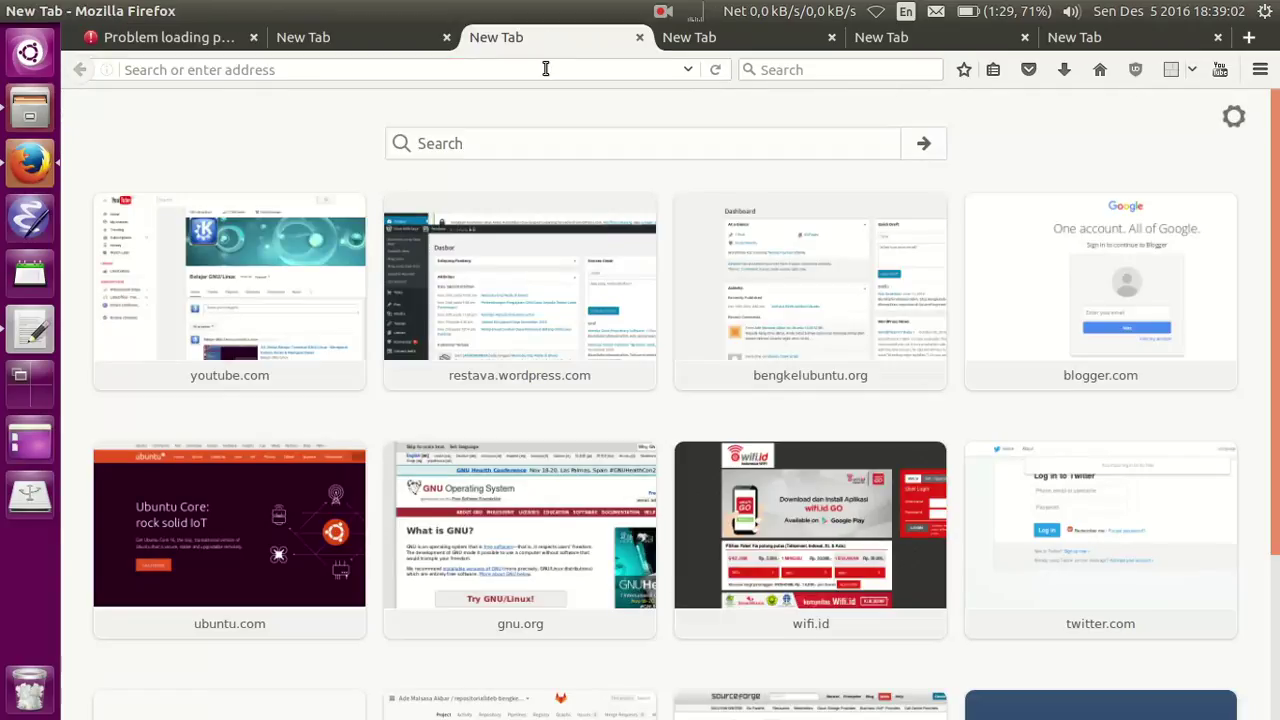
left_click(546, 69)
left_click(697, 40)
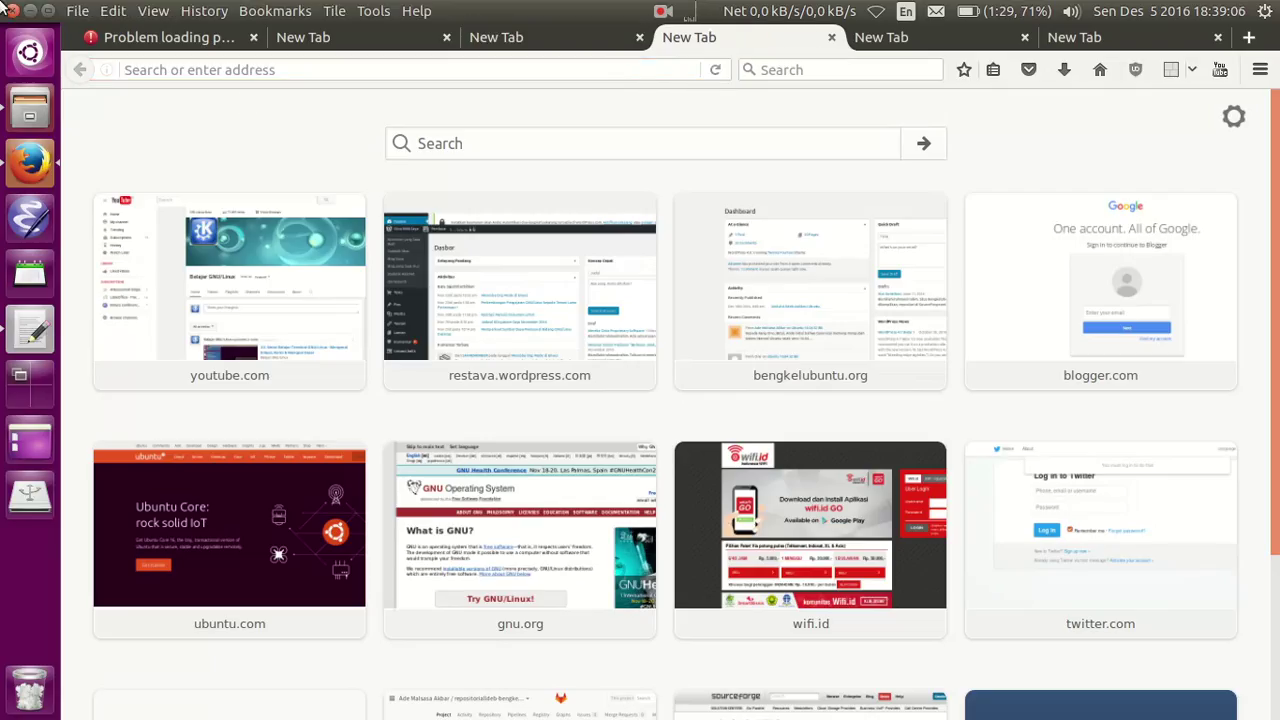
key("ctrl+q")
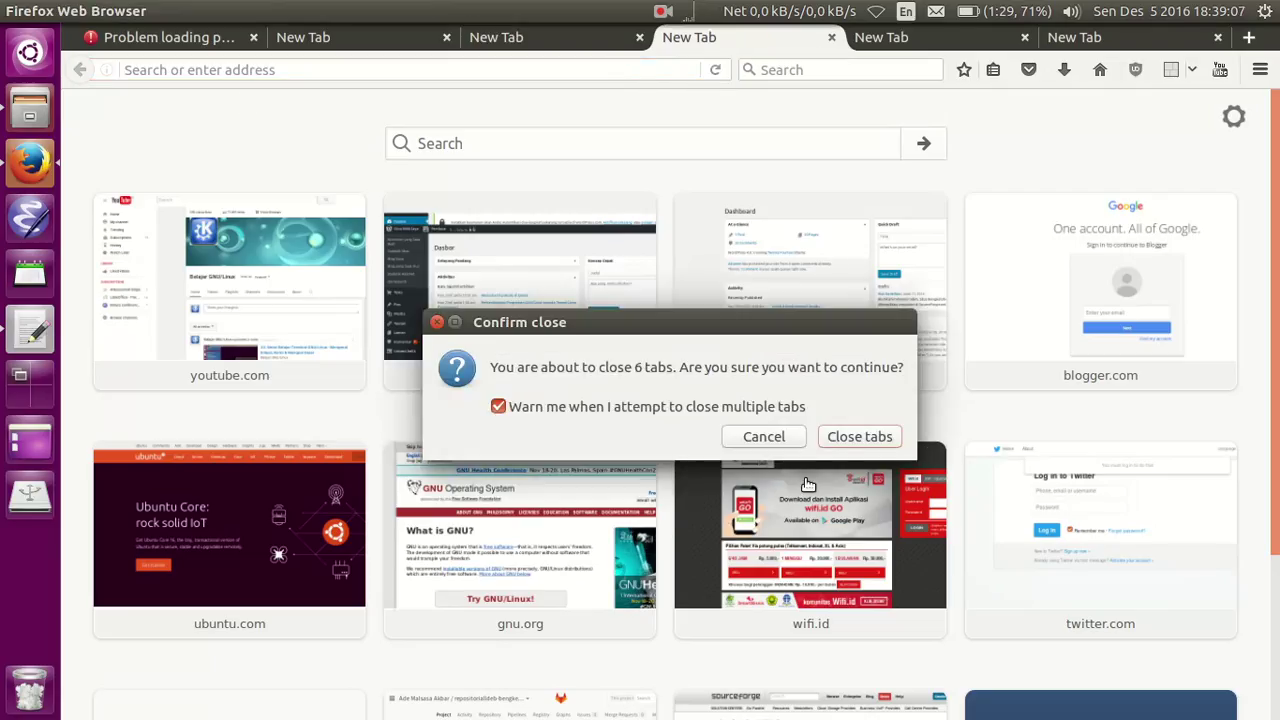
left_click(862, 437)
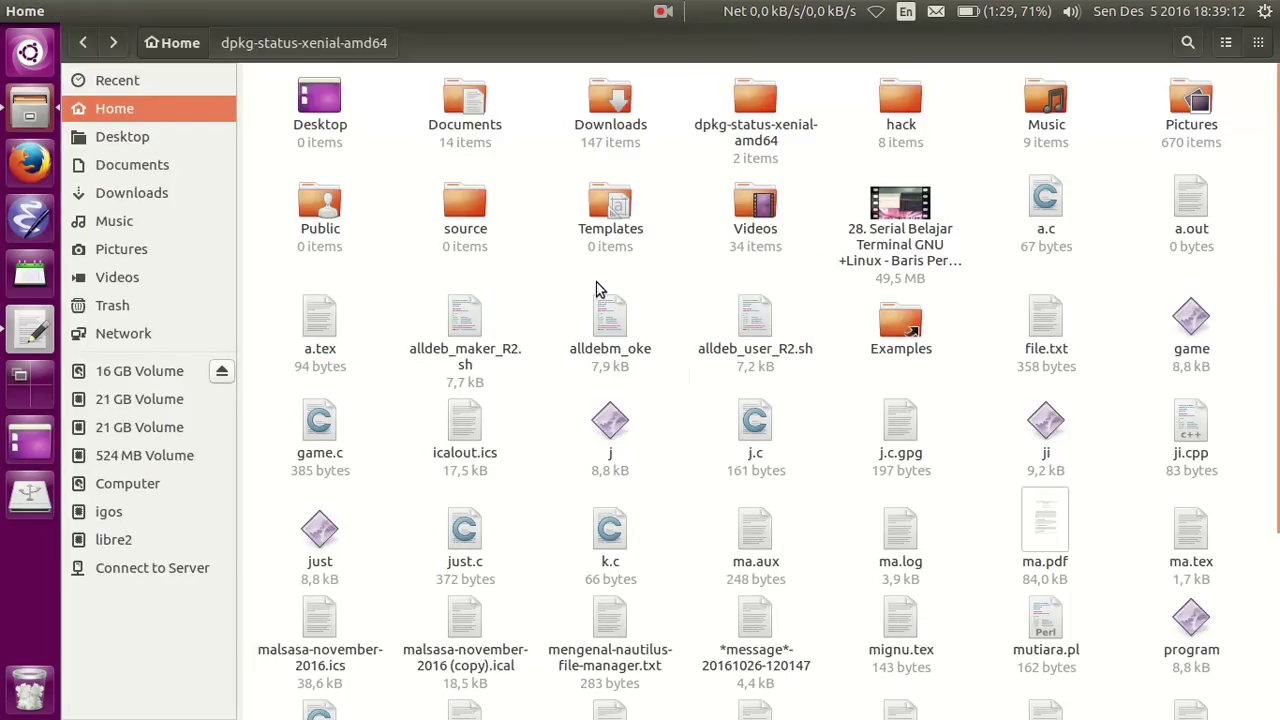
Step: Add two Nautilus tabs from Home and open dpkg-status-xenial-amd64, hack and Music, each in its own tab
key("ctrl+t")
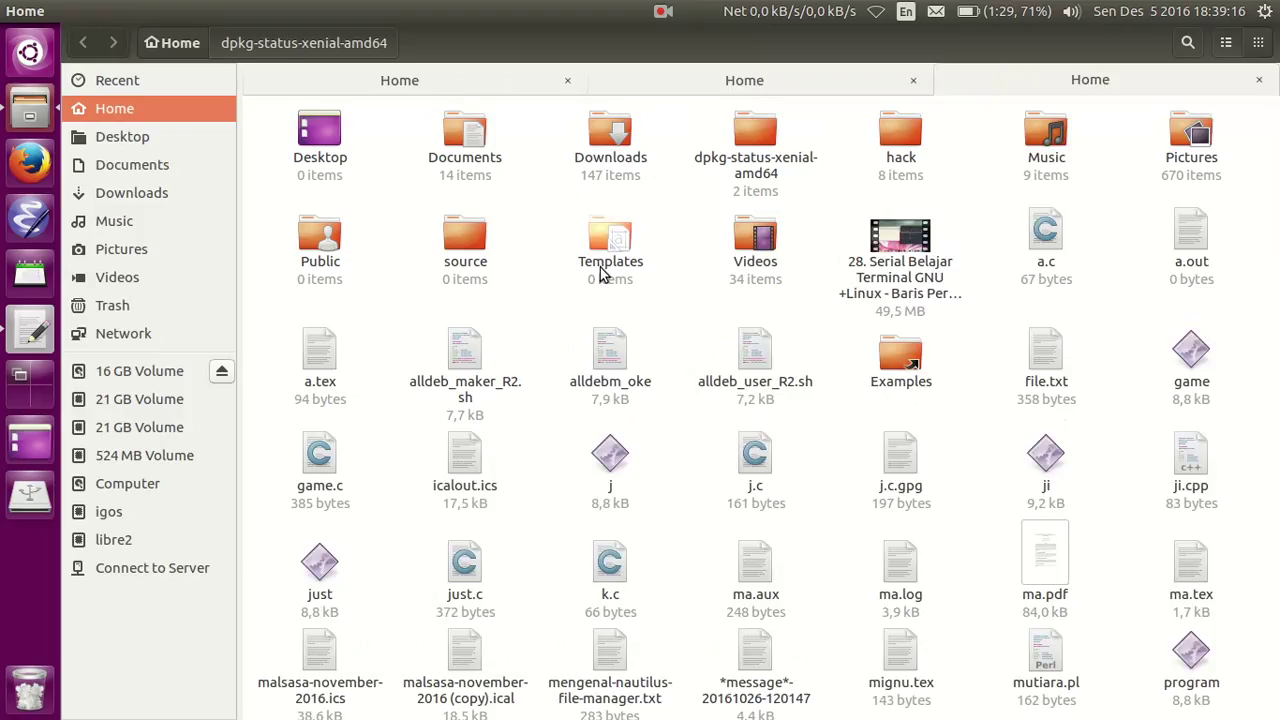
middle_click(752, 160)
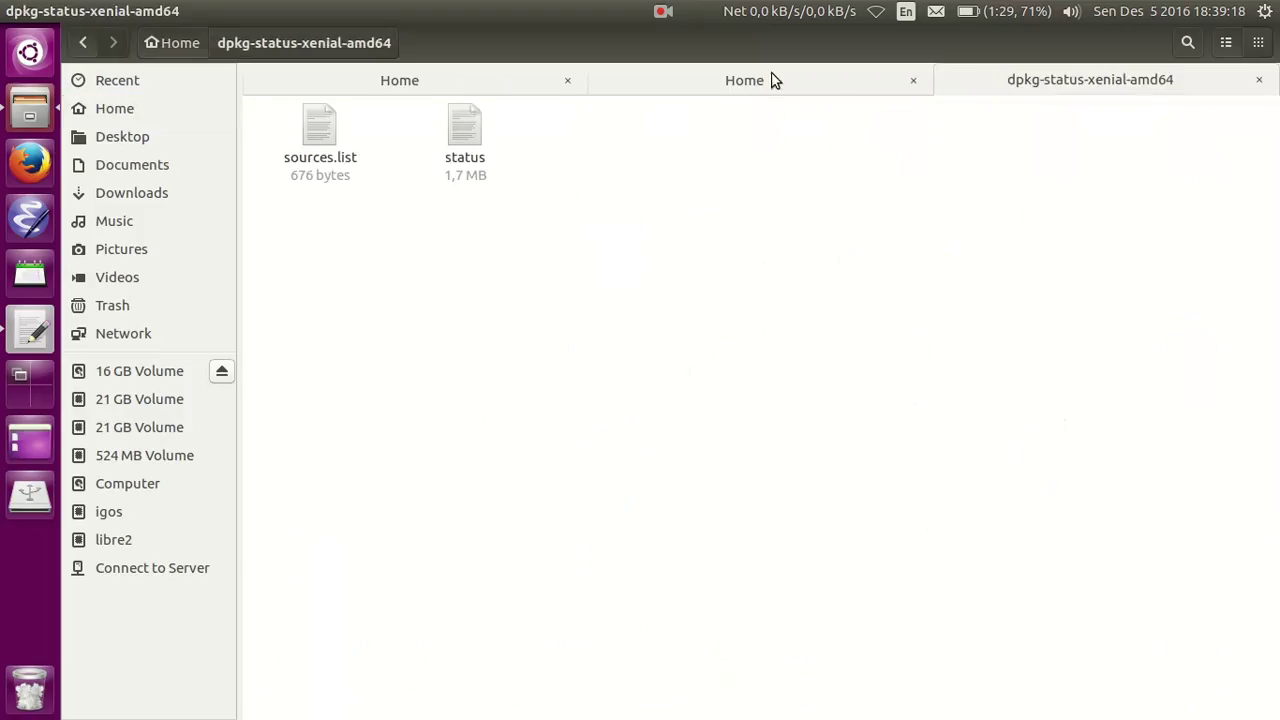
left_click(772, 80)
double_click(885, 169)
left_click(464, 82)
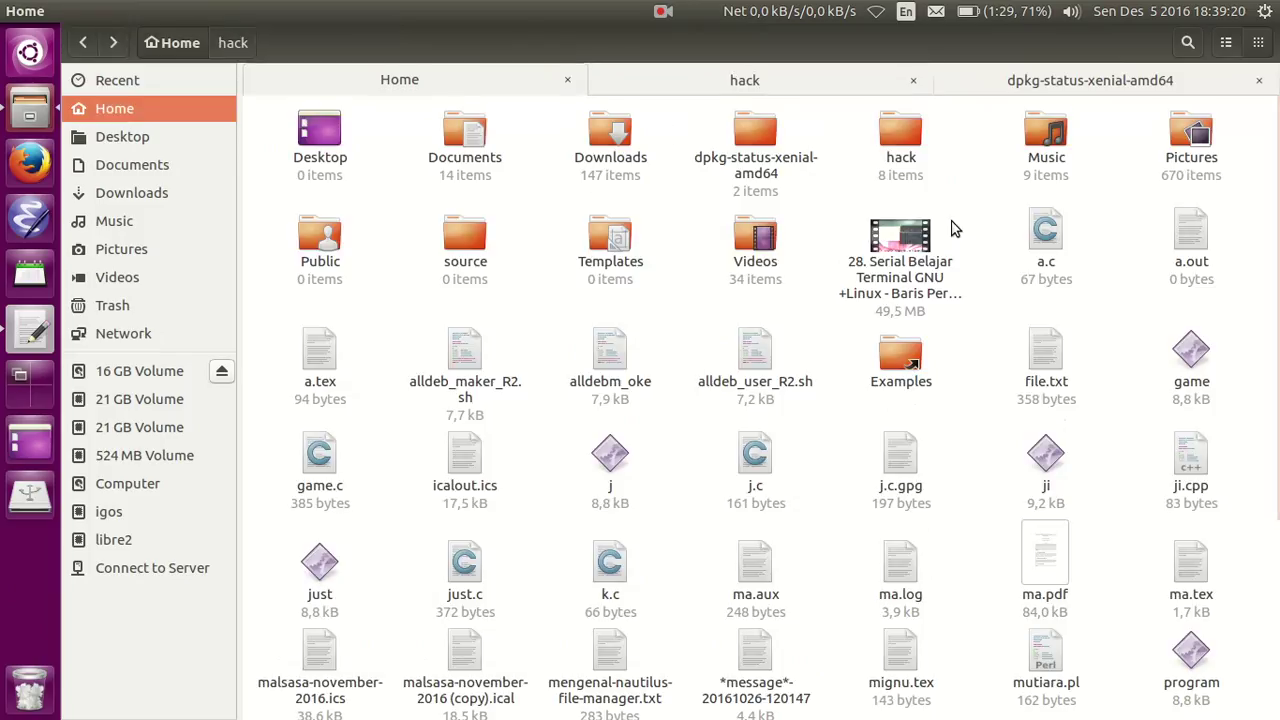
double_click(1046, 160)
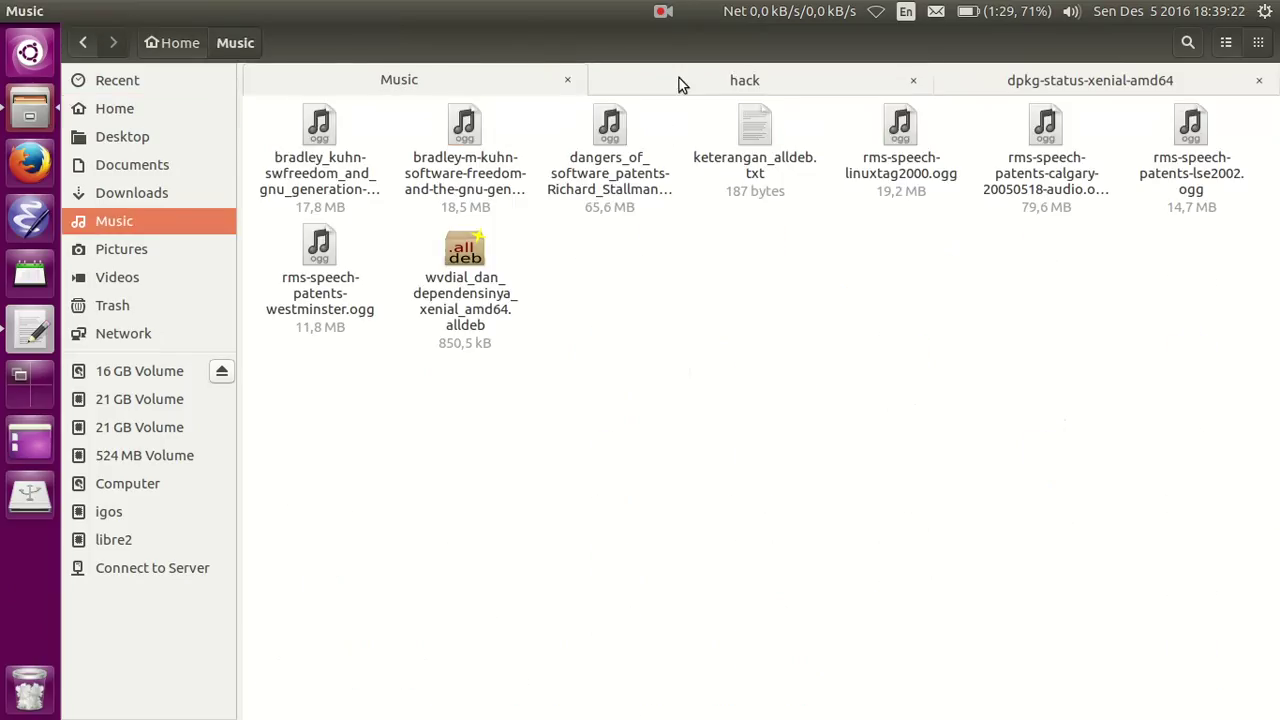
Step: Switch through the hack and dpkg-status-xenial-amd64 tabs and return to the Music tab
left_click(777, 90)
left_click(1050, 85)
left_click(453, 88)
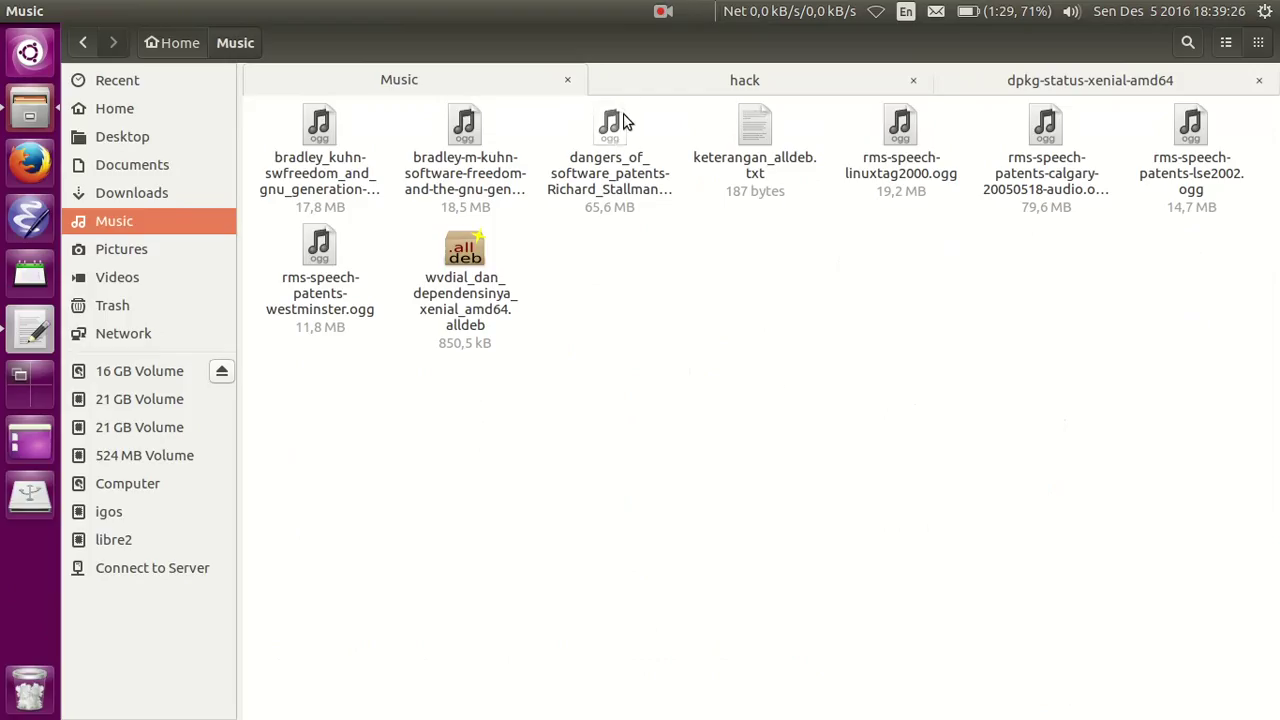
Step: Open two additional Nautilus tabs from the Music folder
key("ctrl+t")
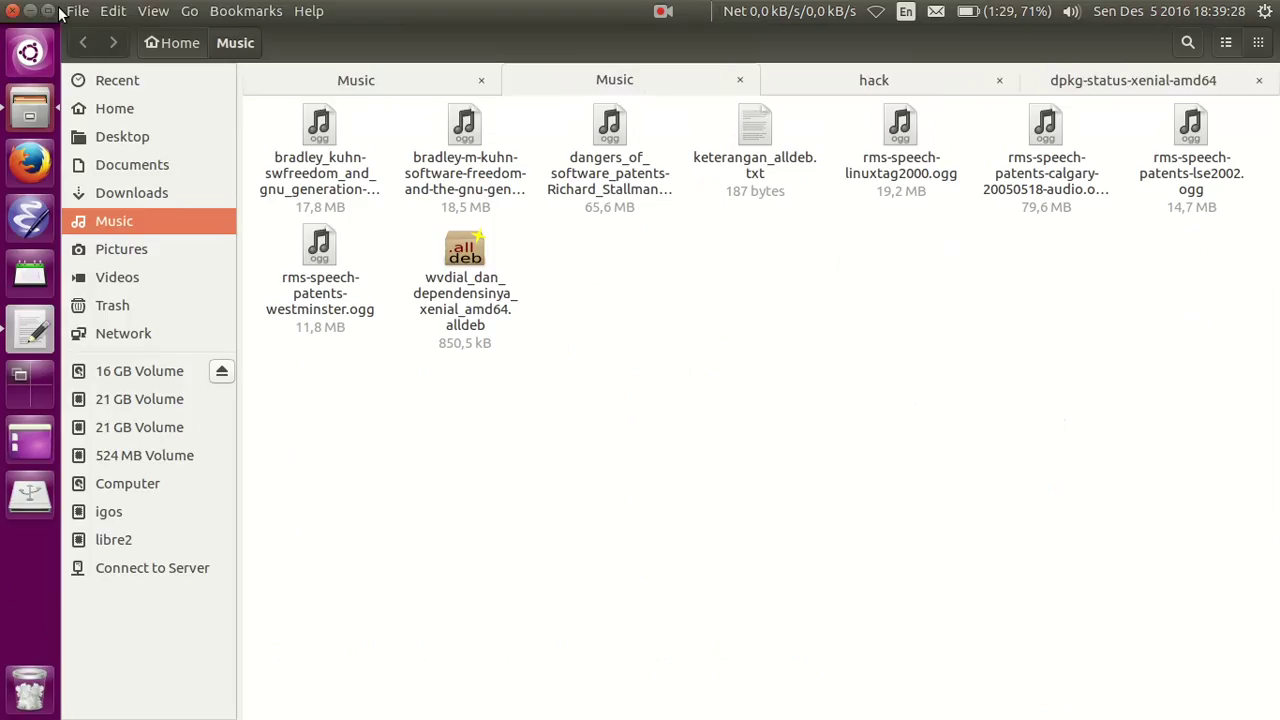
left_click(72, 11)
left_click(111, 56)
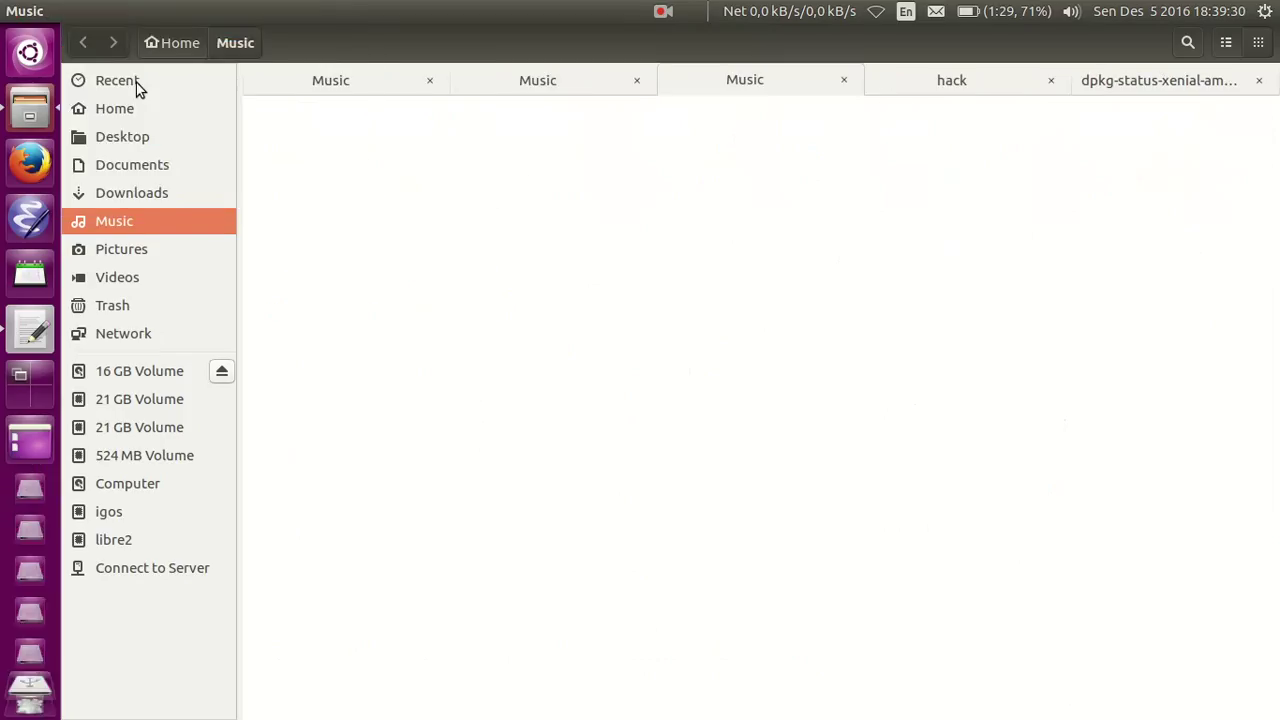
Step: Open a new tab on the Music folder and switch to the first Music tab
left_click(78, 11)
left_click(111, 56)
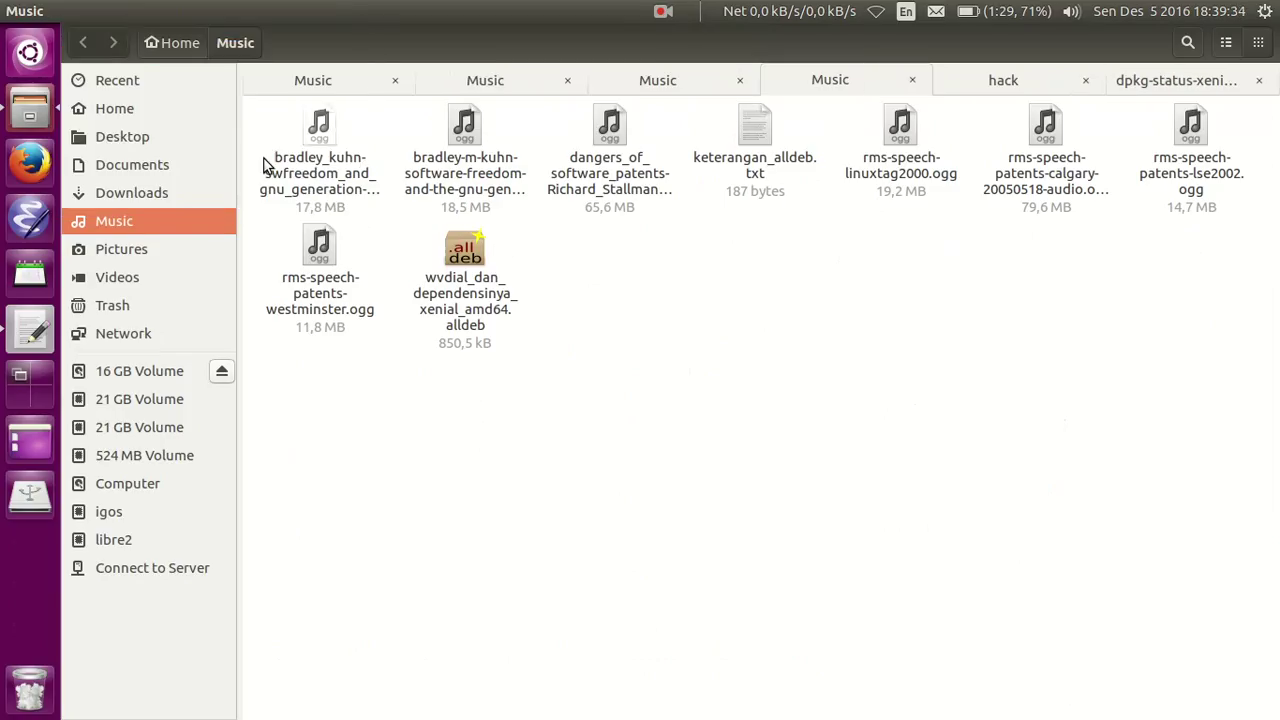
left_click(293, 84)
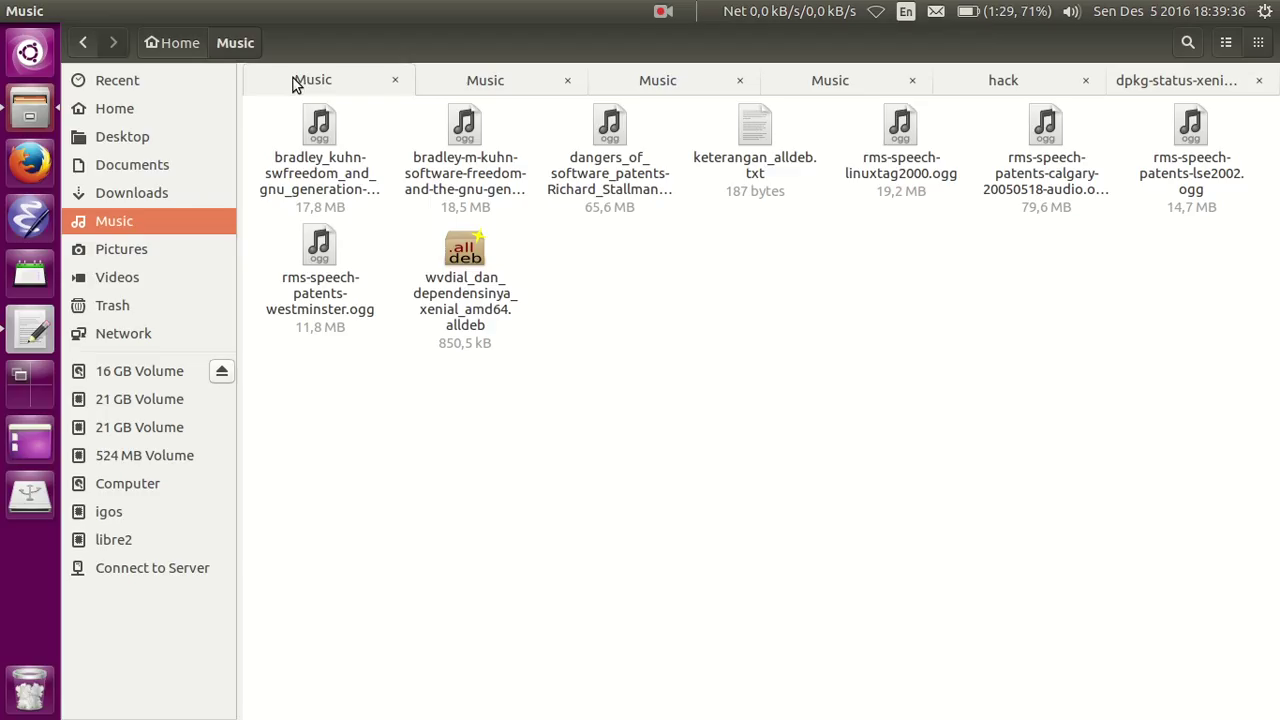
left_click(76, 11)
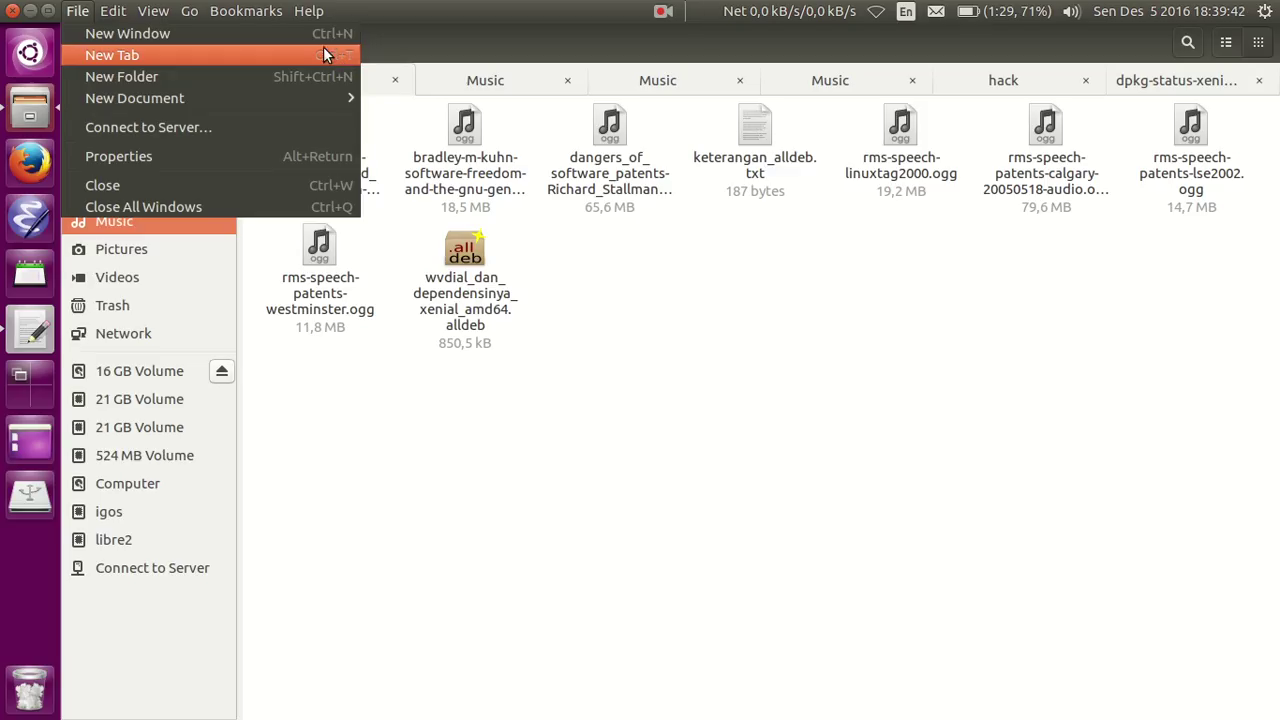
left_click(804, 410)
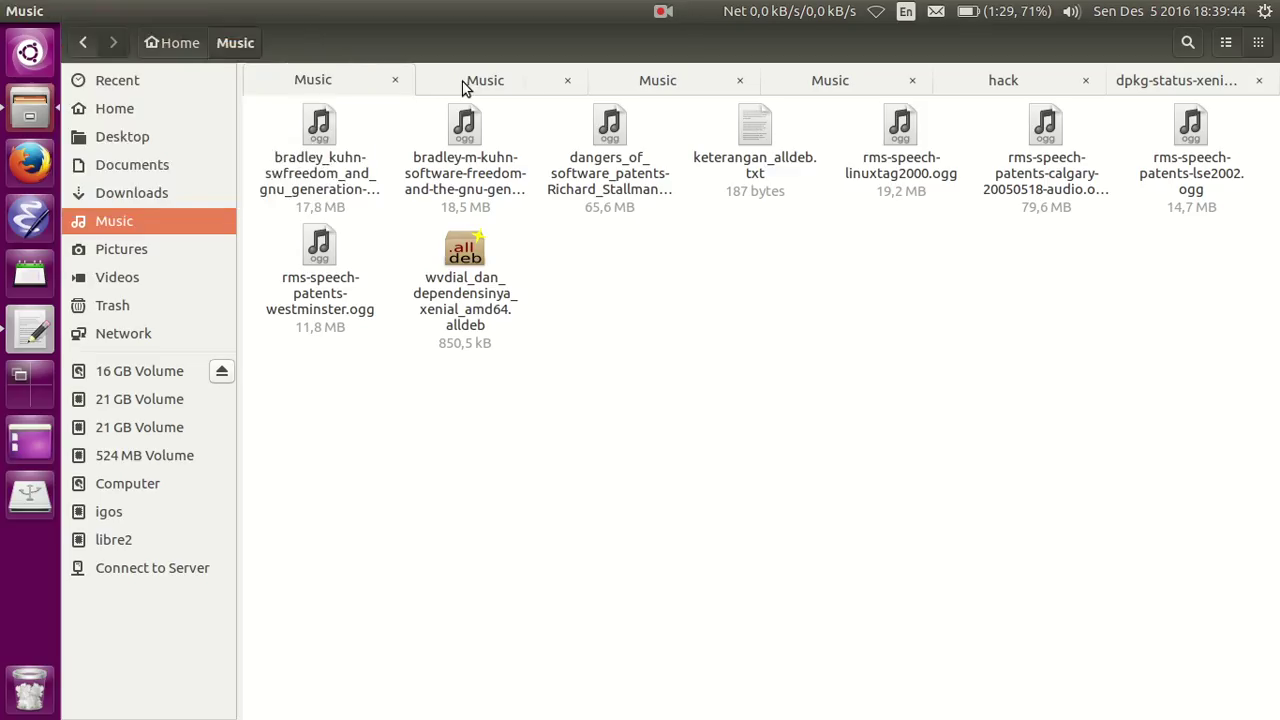
Step: Close the first three duplicate Music tabs, keeping a single Music tab beside hack and dpkg-status-xenial-amd64
left_click(395, 80)
left_click(431, 80)
left_click(482, 80)
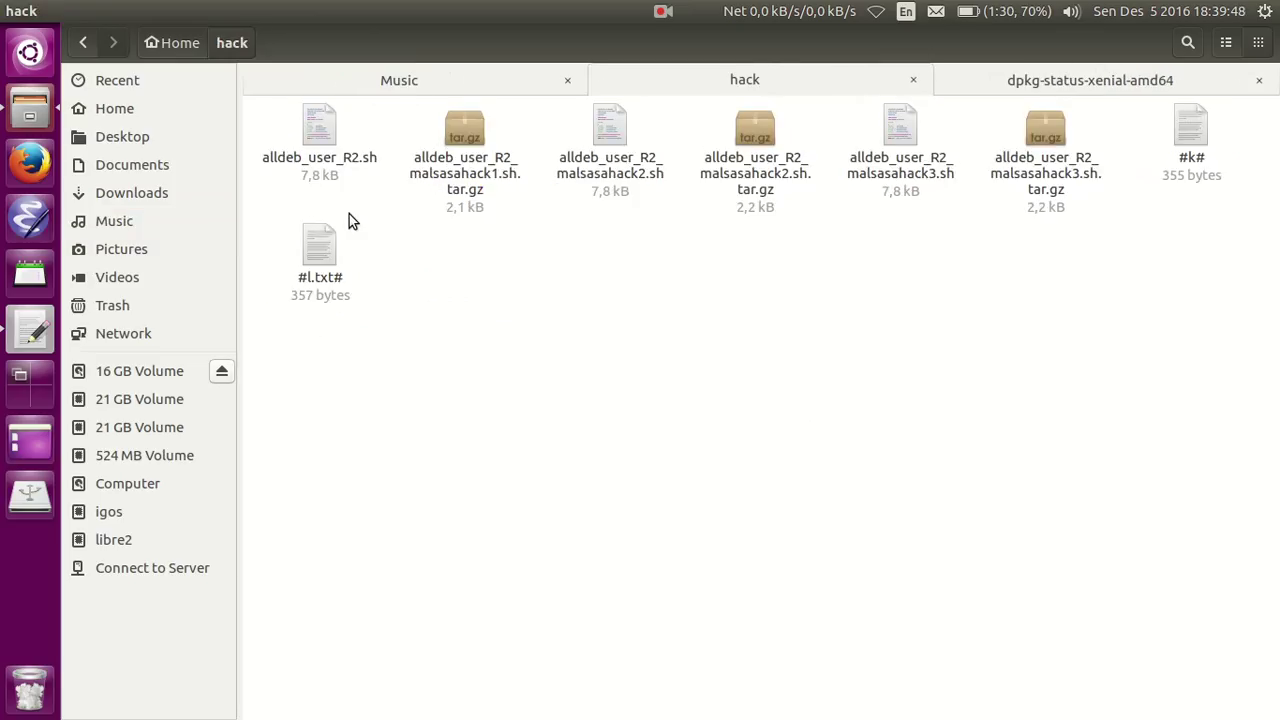
Step: Switch to the gedit notes, highlight the "Contoh sorting" line, and return to the file manager
left_click(56, 342)
left_click(254, 282)
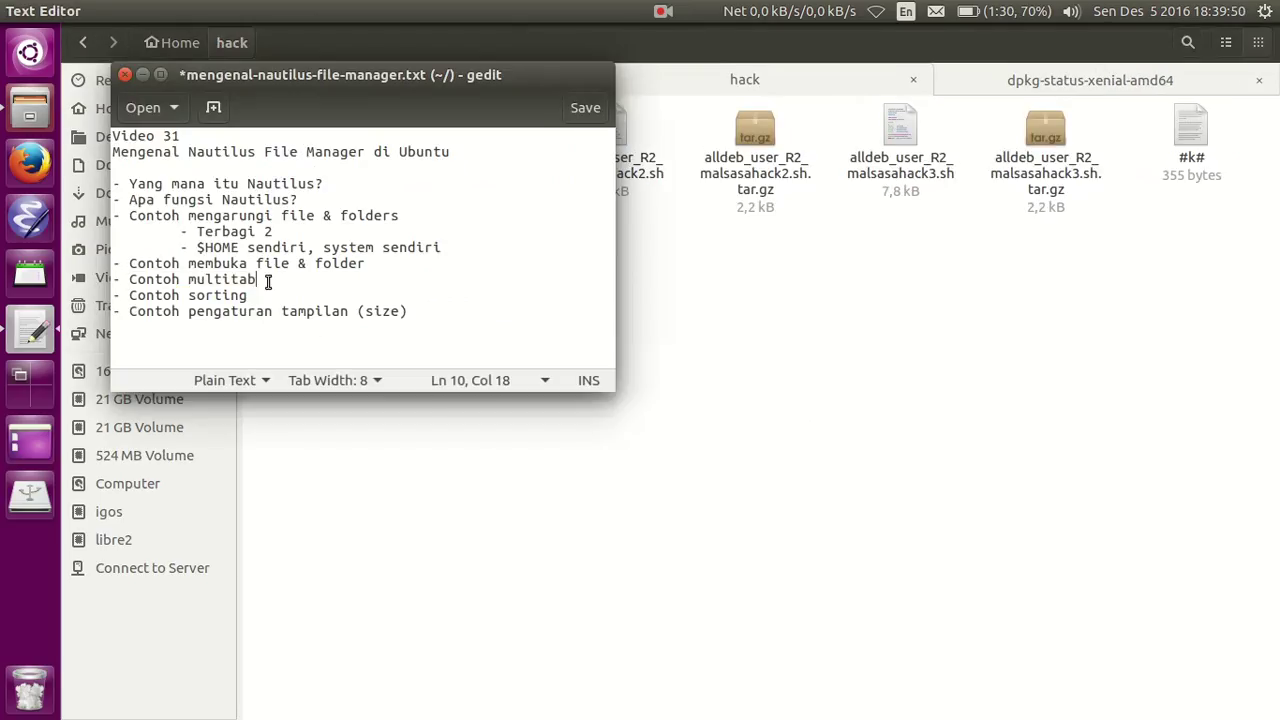
left_click(257, 296)
left_click_drag(257, 296, 78, 297)
left_click(1013, 283)
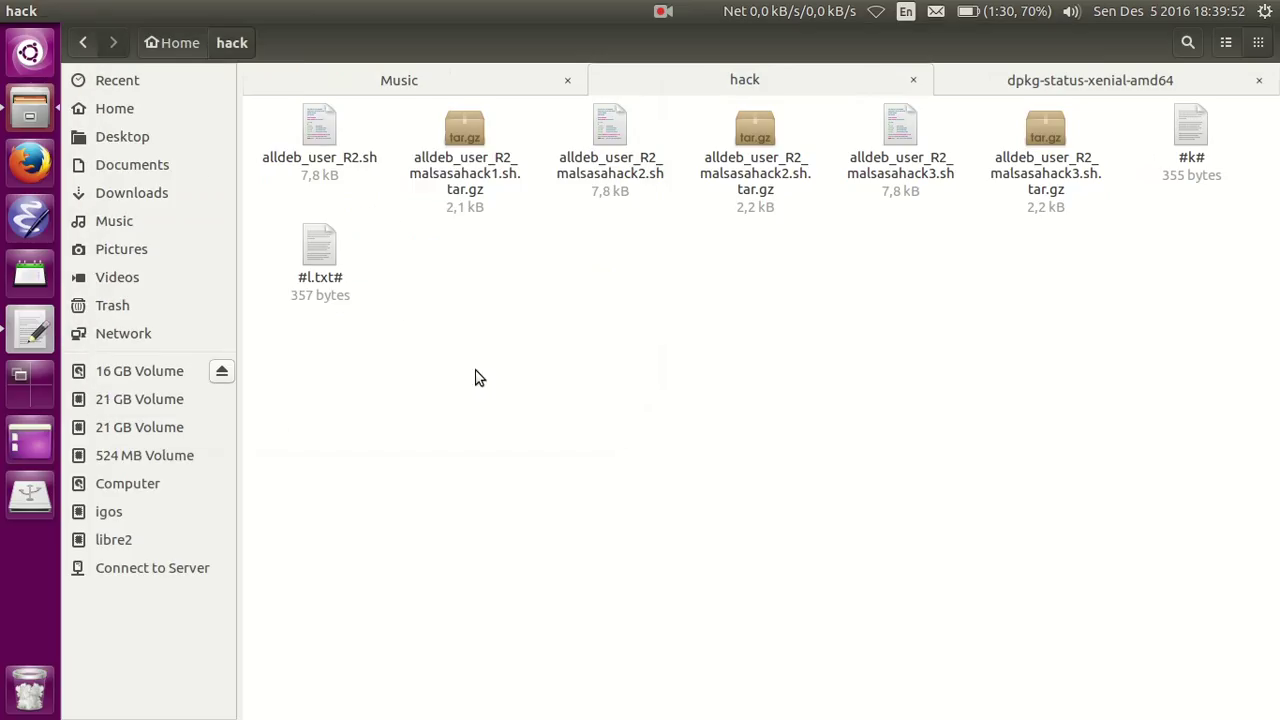
Step: Show the Home folder in the Music tab and sort its items by modification date in reversed order
left_click(392, 82)
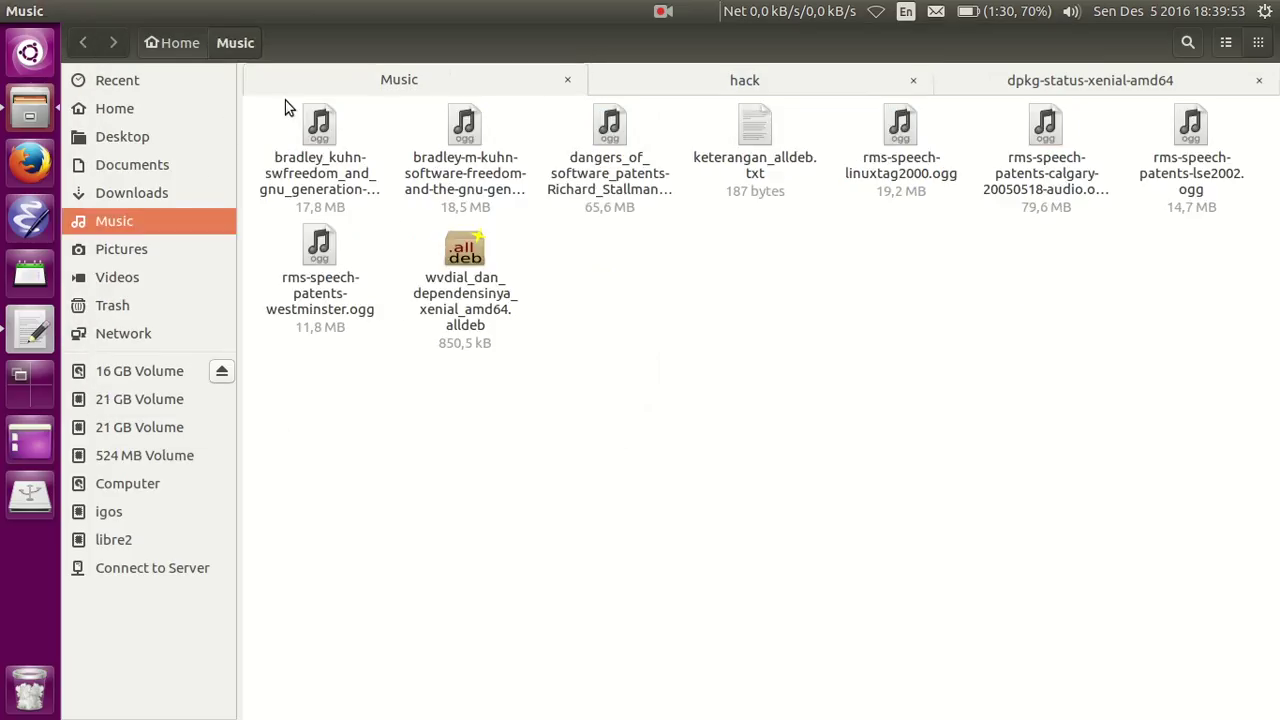
left_click(149, 112)
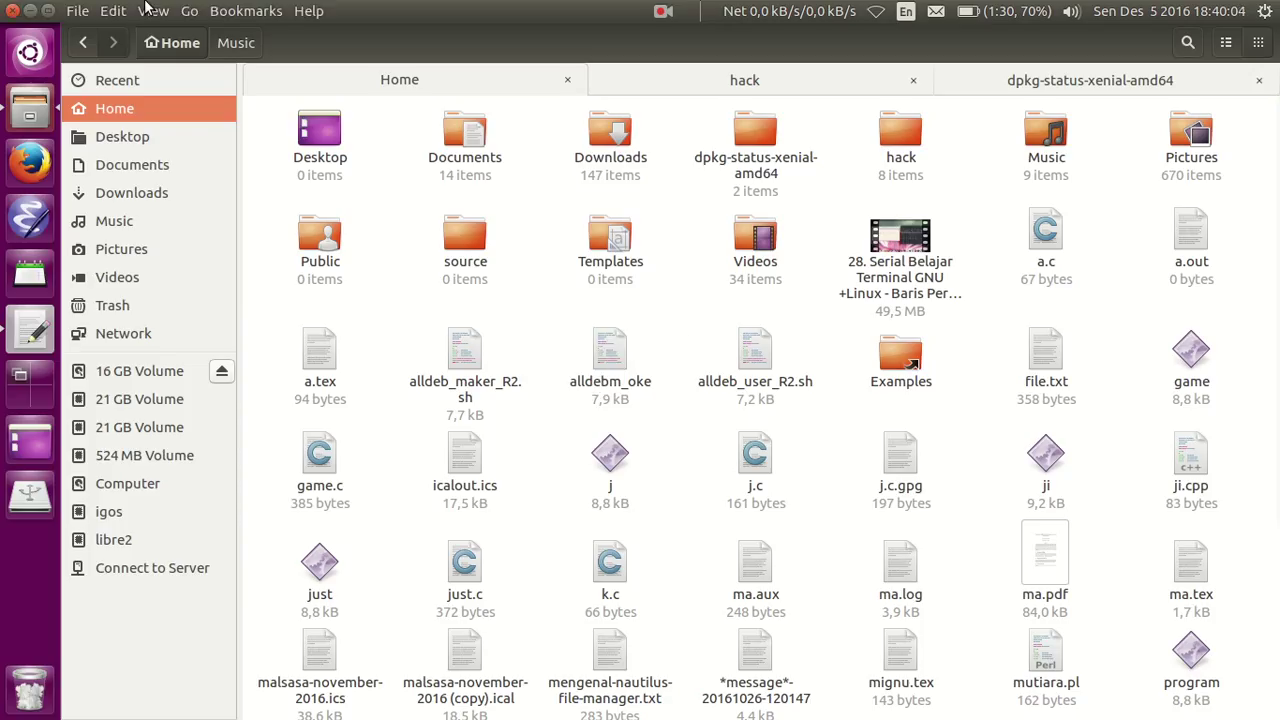
left_click(156, 12)
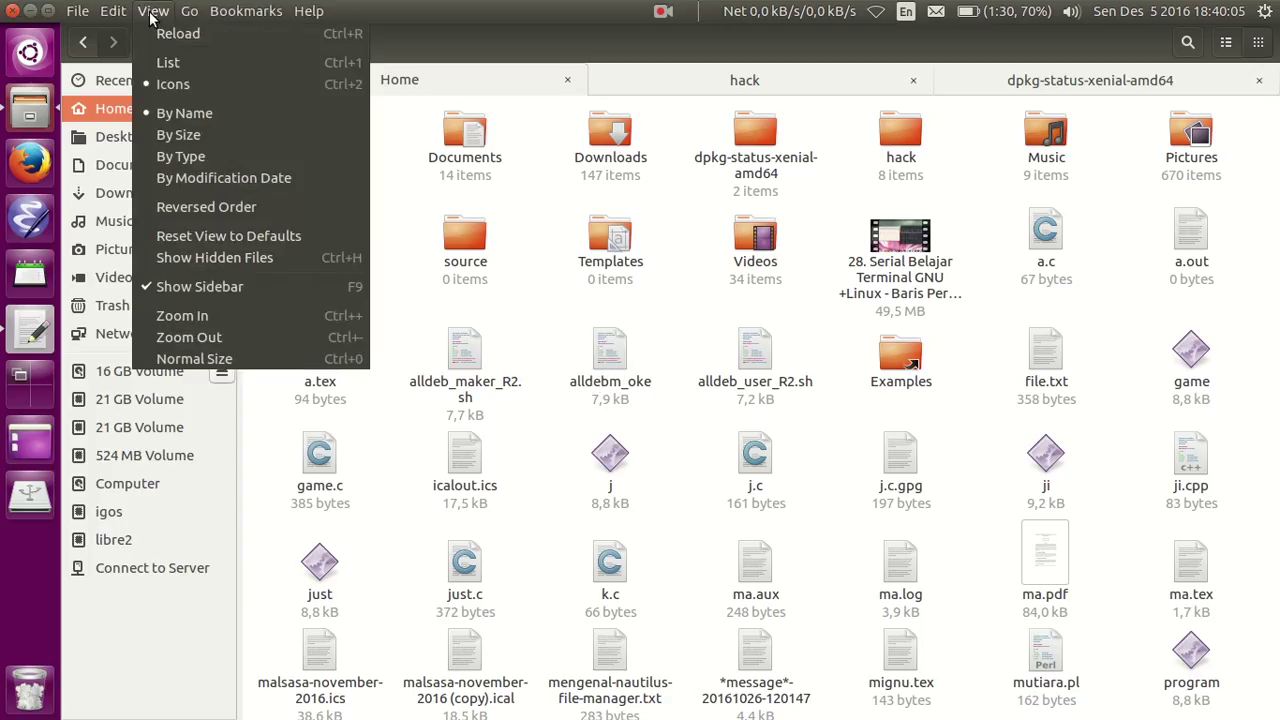
left_click(212, 177)
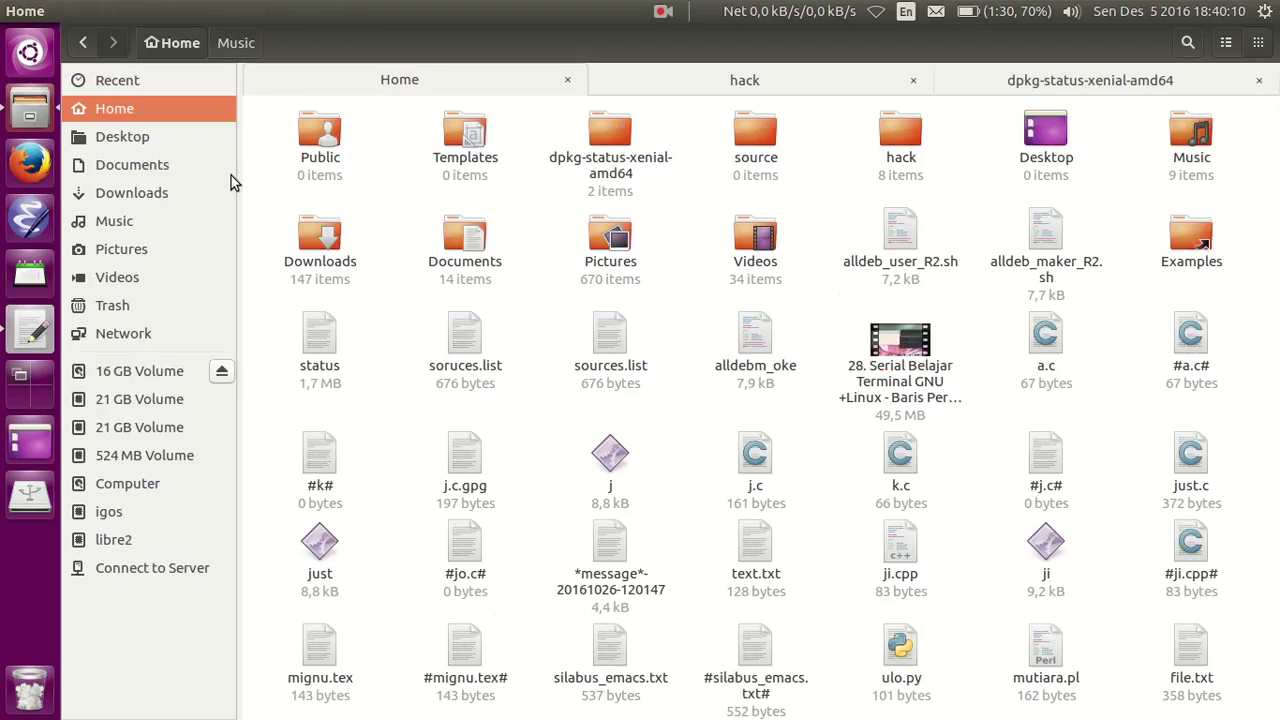
left_click(140, 11)
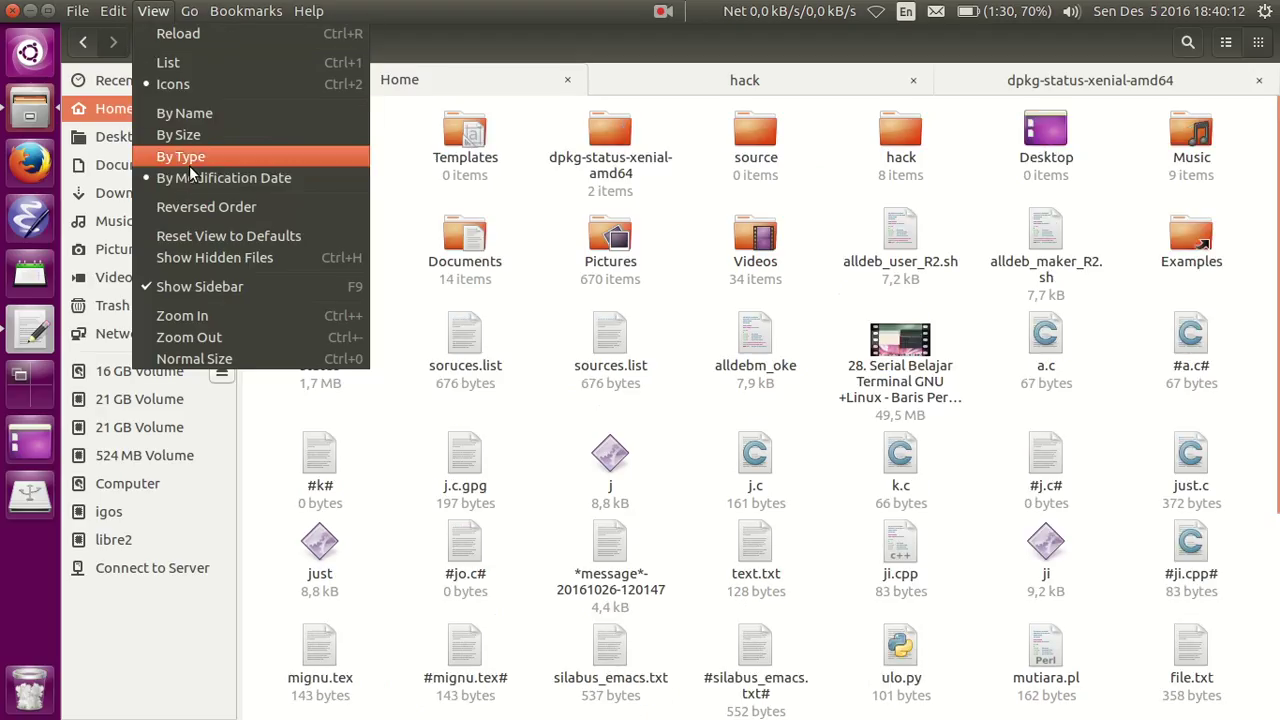
left_click(217, 207)
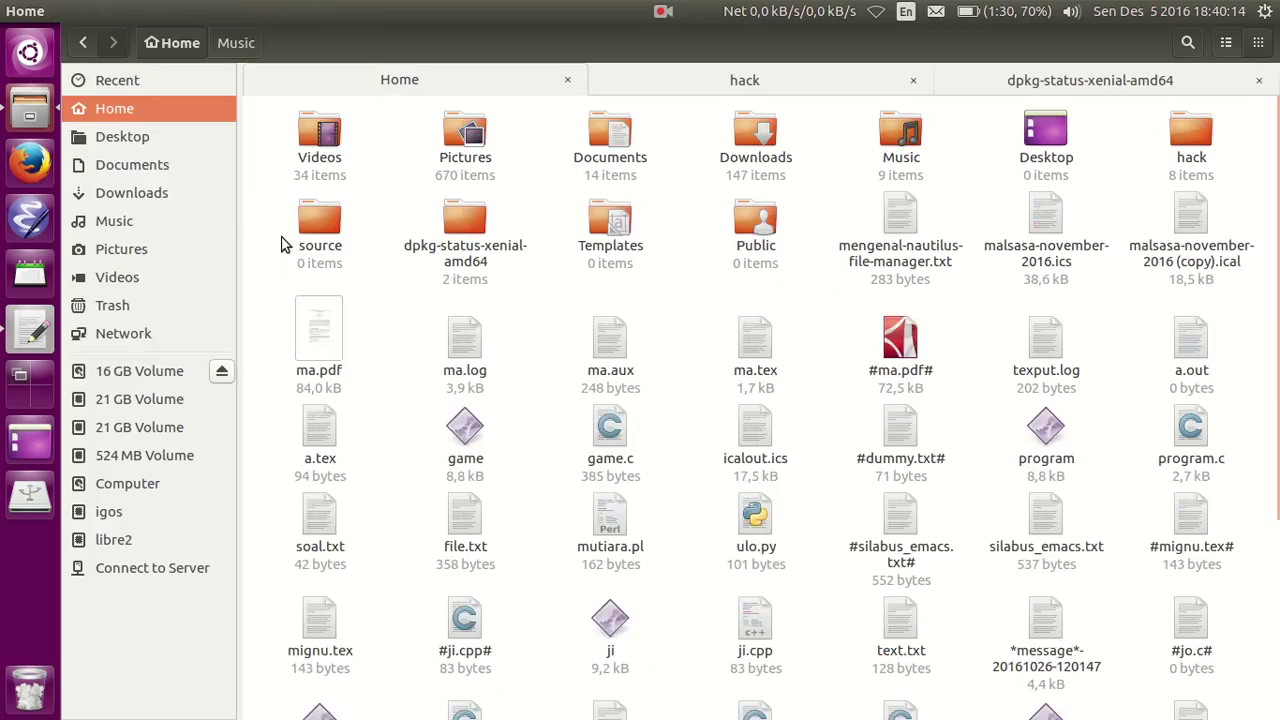
Step: Examine how the files are ordered by date, starting from mengenal-nautilus-file-manager.txt and checking the end of the folder
left_click(873, 266)
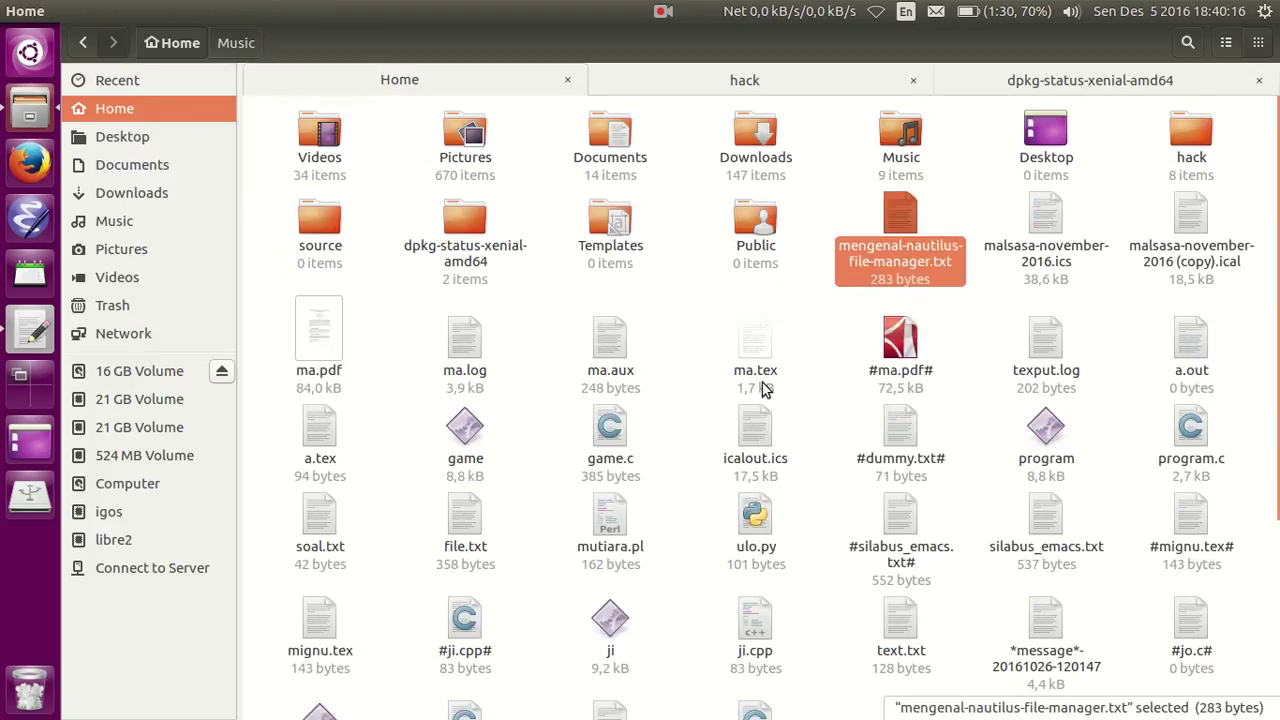
key("Right")
left_click(928, 272)
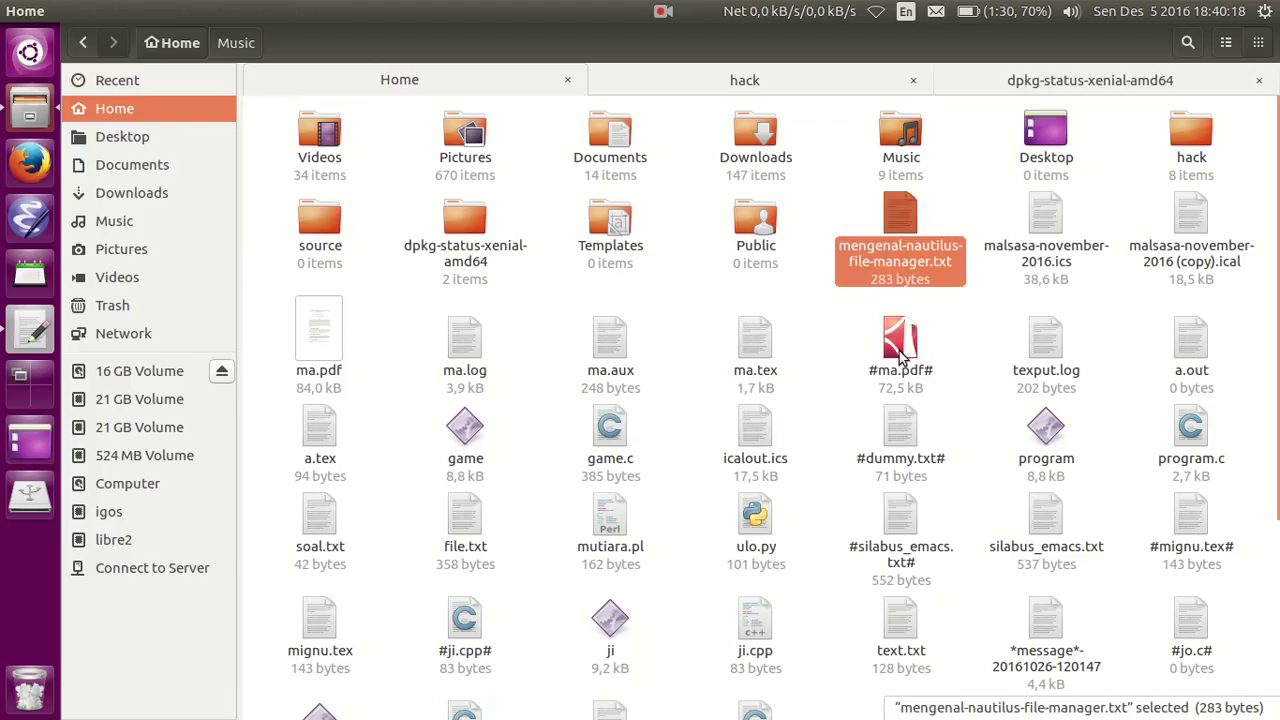
scroll(760, 600, "down", 5)
left_click(757, 680)
scroll(757, 680, "up", 5)
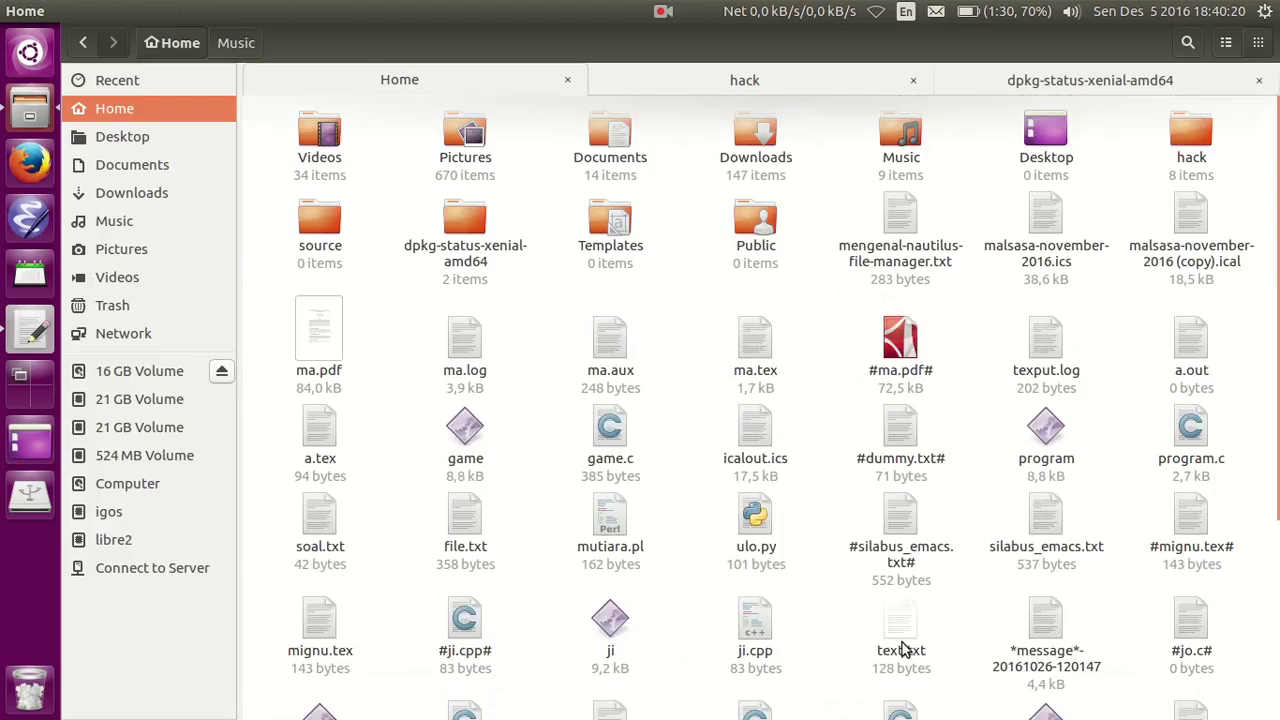
Step: View ma.pdf, close the document, and select the hack folder in Home
double_click(325, 347)
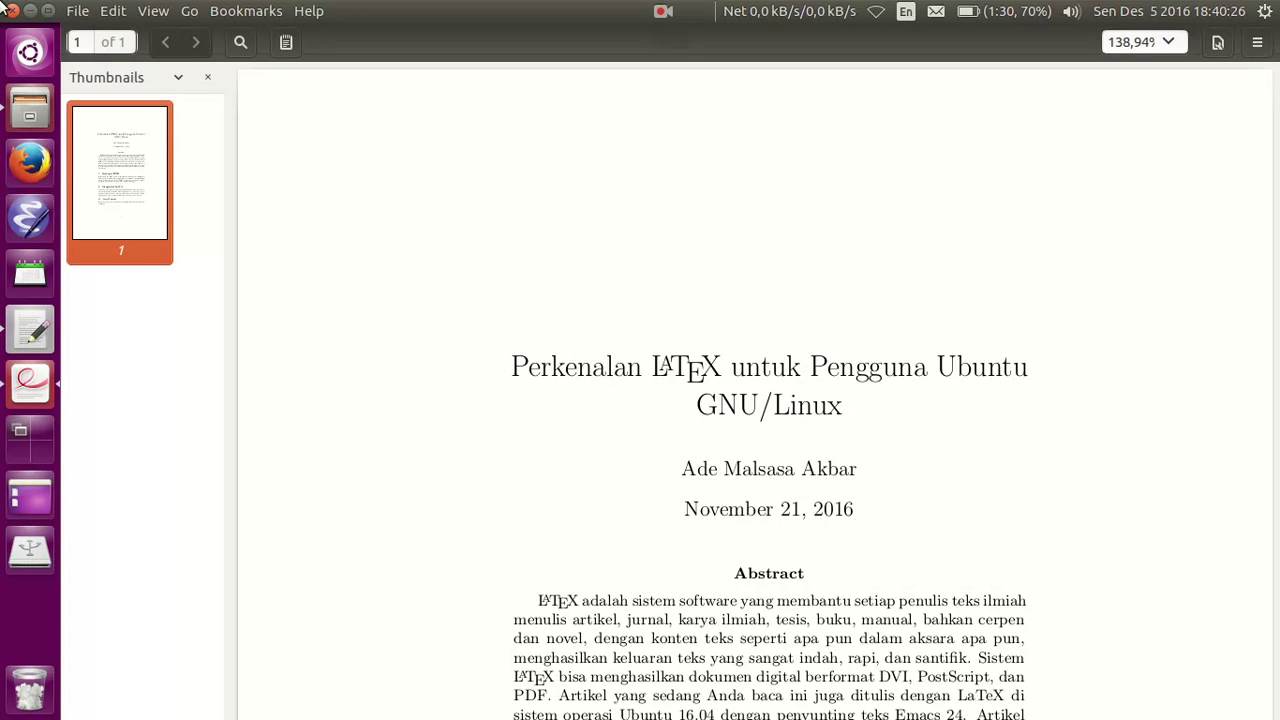
left_click(11, 10)
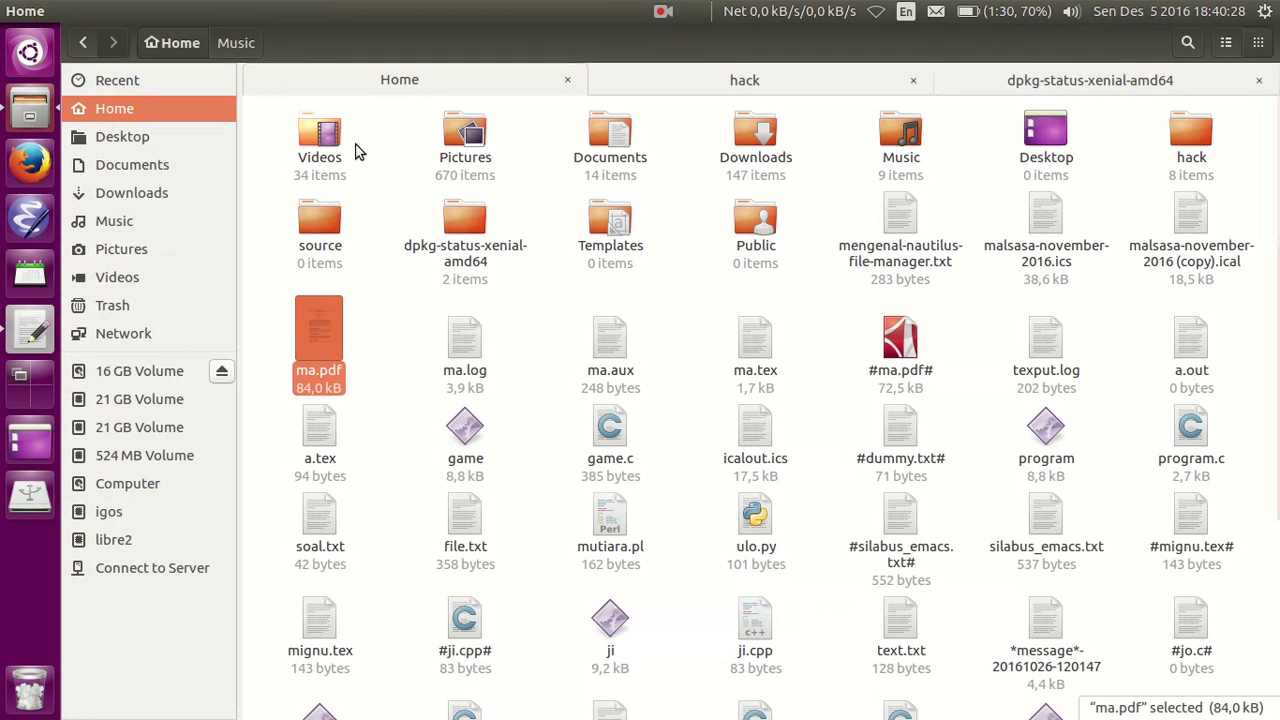
left_click(1183, 157)
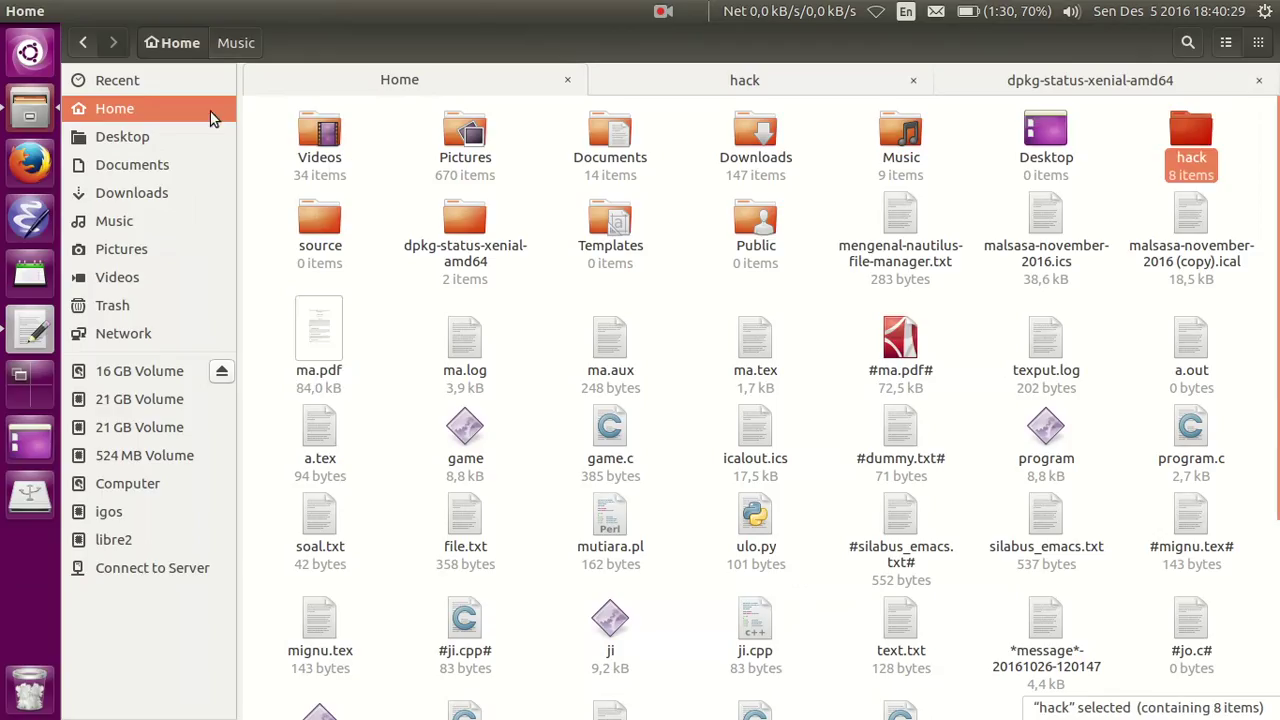
Step: Open the Videos folder, select kazam_74ahrb7e.movie, and go back up to Home
double_click(333, 170)
left_click(328, 170)
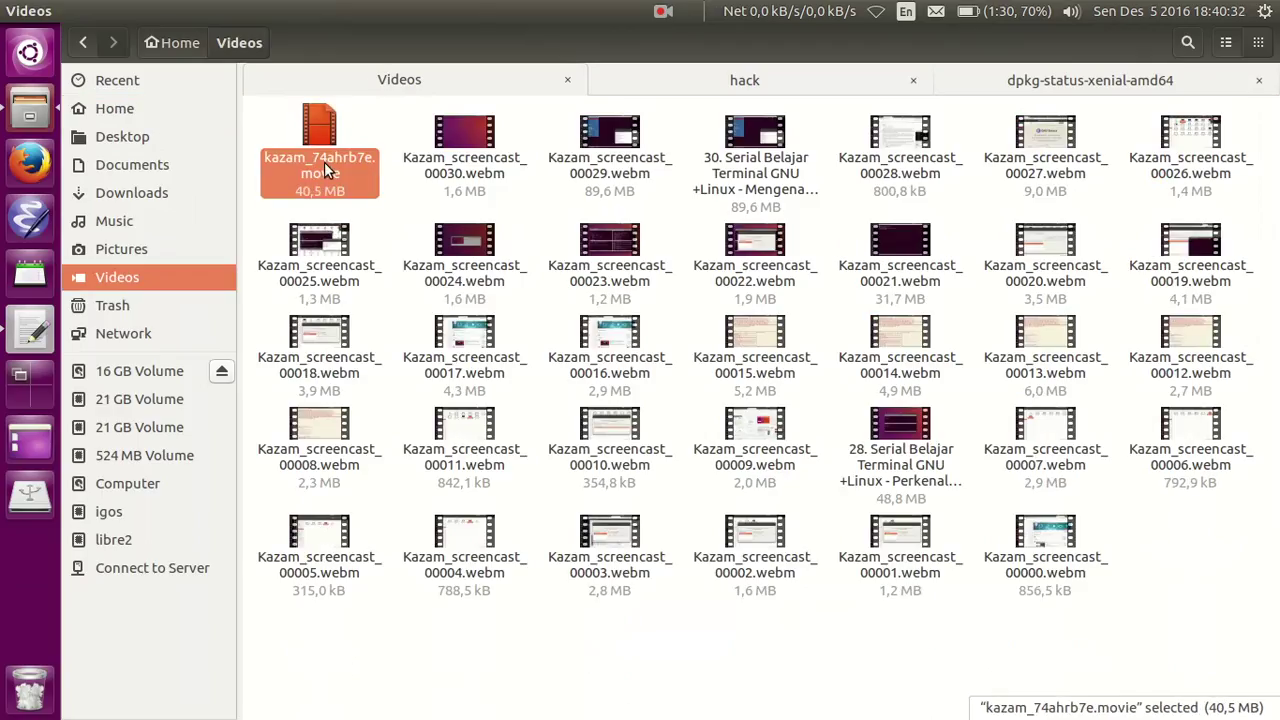
key("alt+Up")
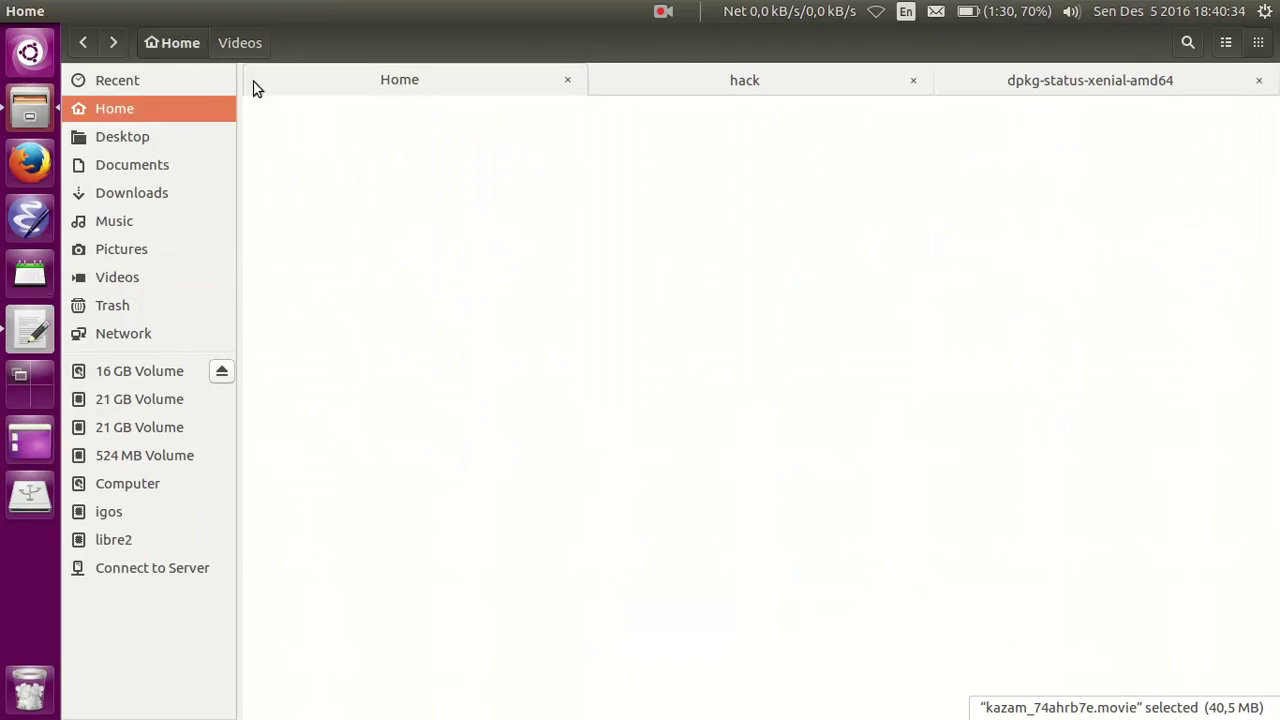
Step: Step through the Home folders one by one up to hack to review their order by modification date
left_click(600, 215)
left_click(749, 213)
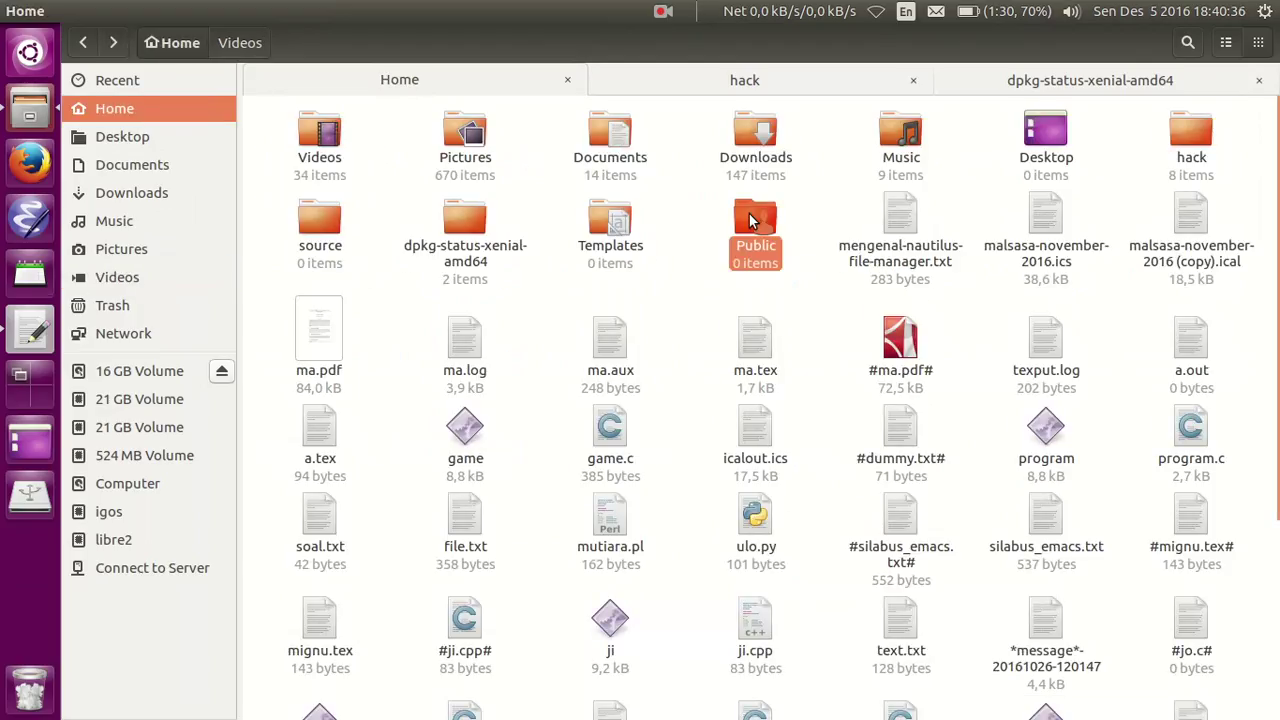
left_click(670, 242)
key("Right")
key("Right")
key("Right")
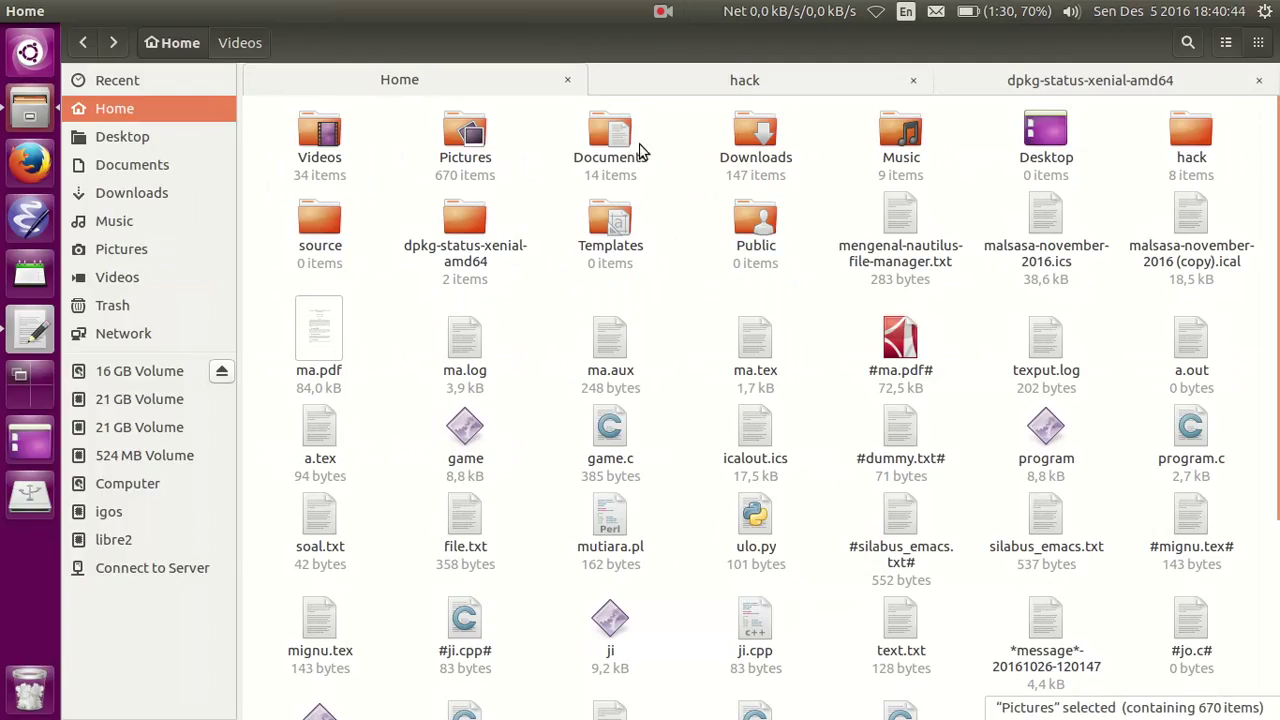
key("Right")
key("Right")
key("Right")
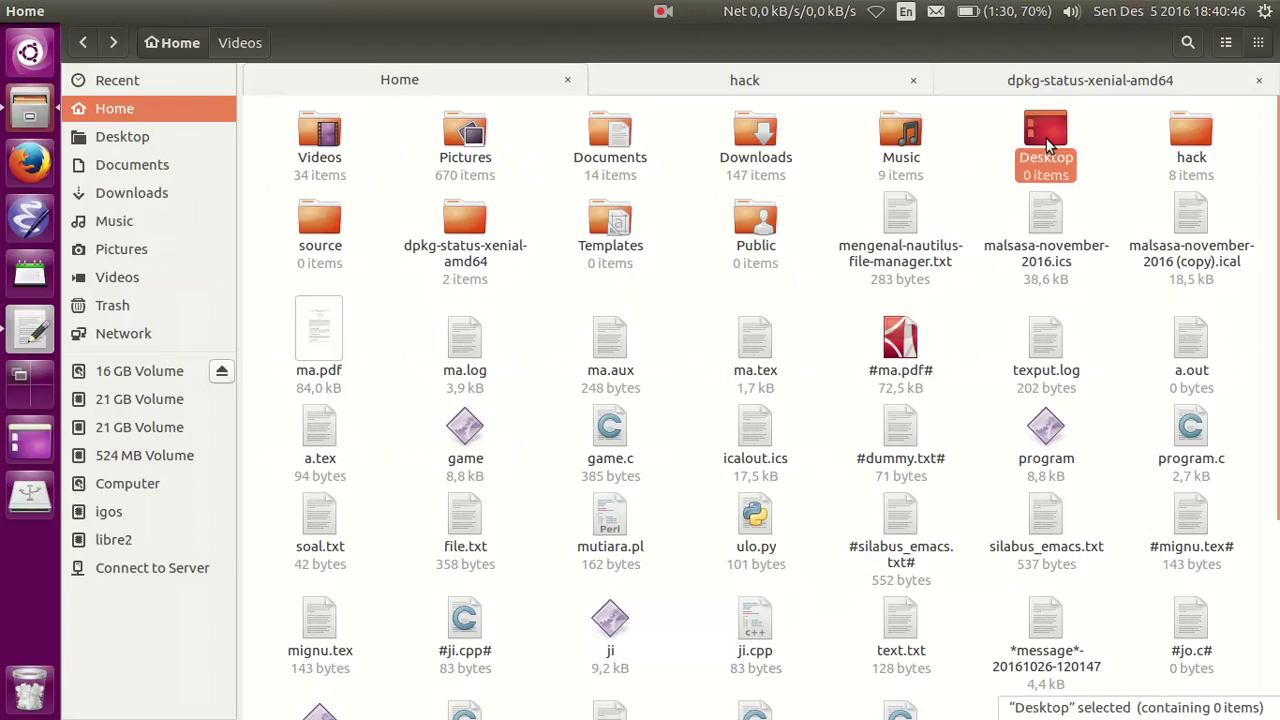
key("Right")
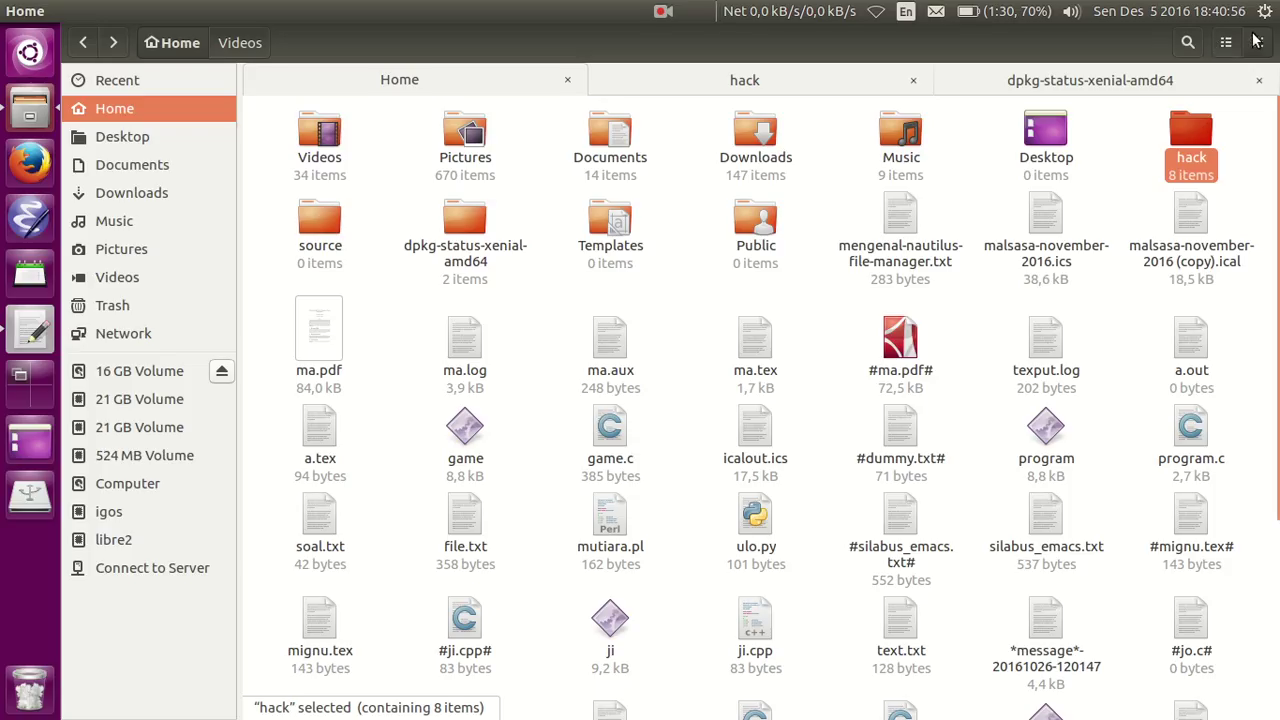
Step: Display the Home folder as a list and select the alldebm_oke file
left_click(1226, 45)
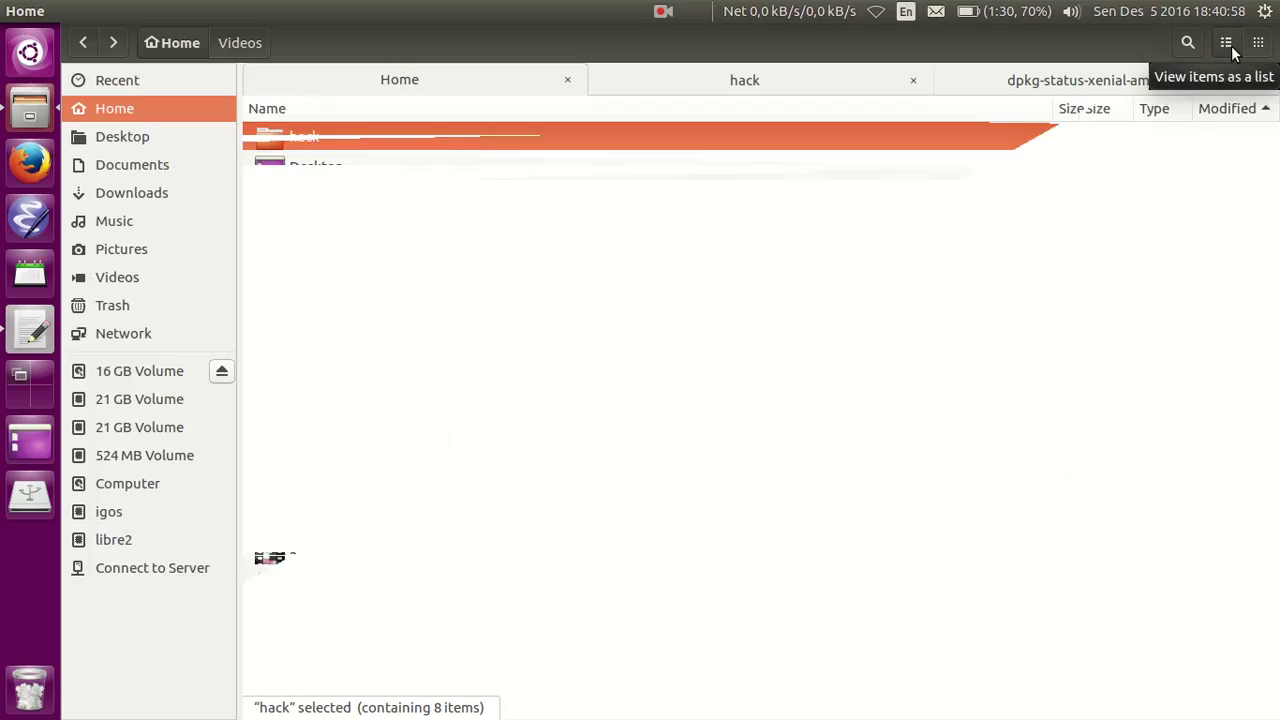
left_click(406, 238)
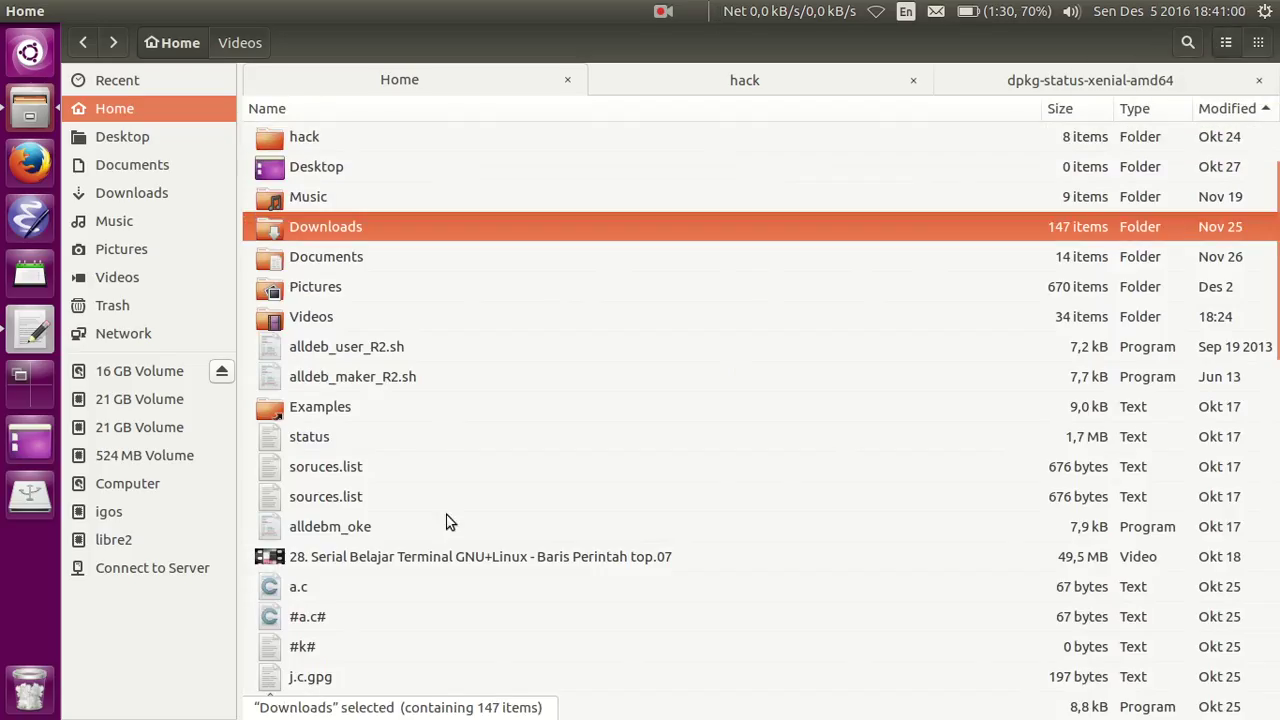
left_click(448, 522)
scroll(397, 197, "up", 3)
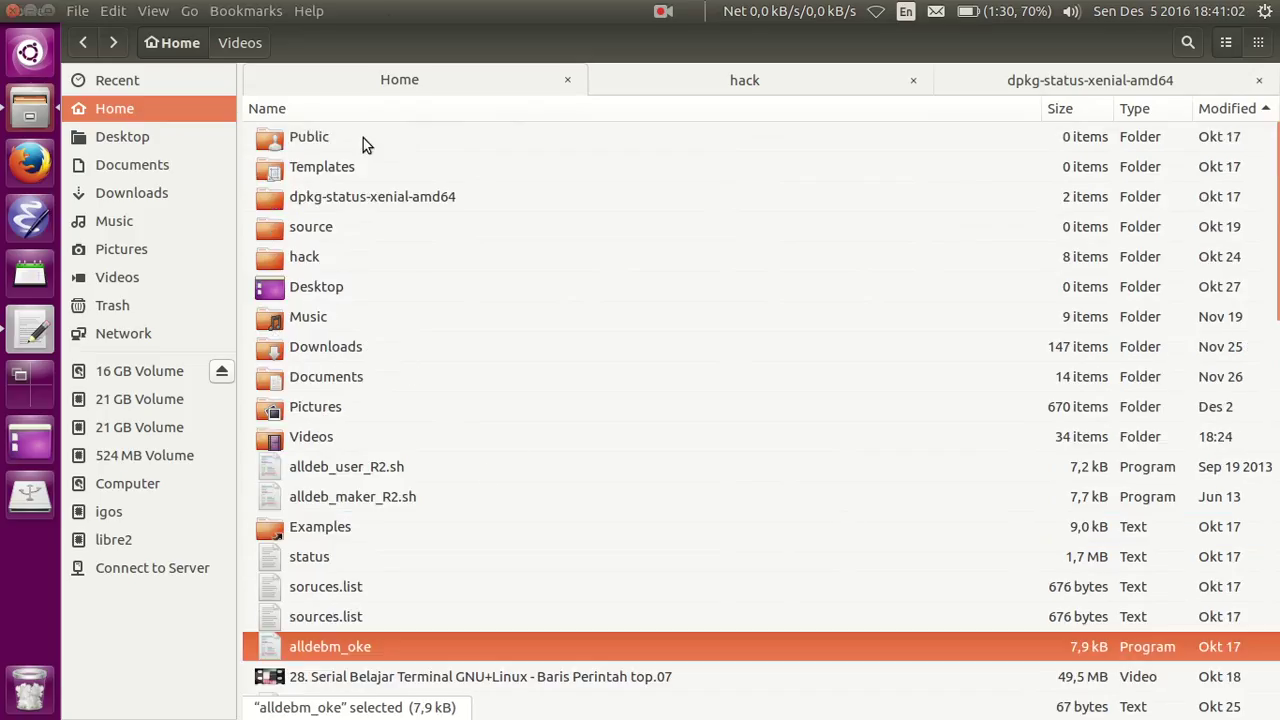
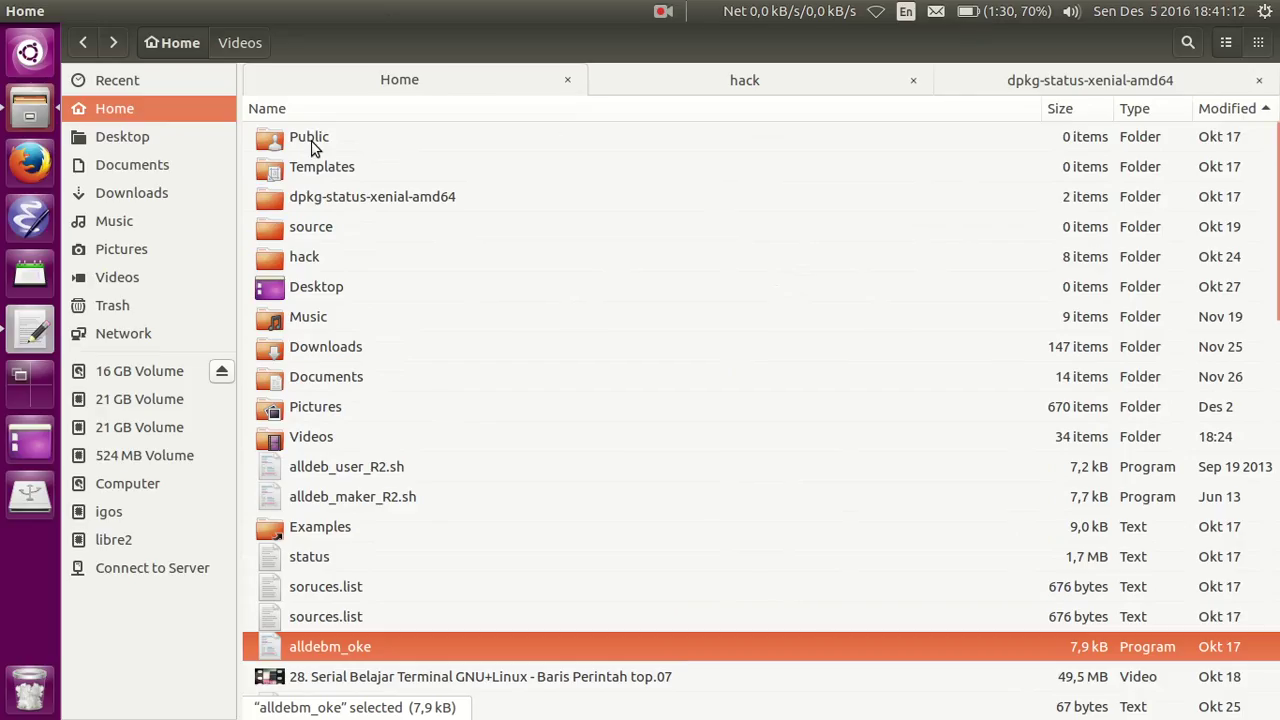
Step: Sort the Home folder's list by name in ascending order
left_click(330, 118)
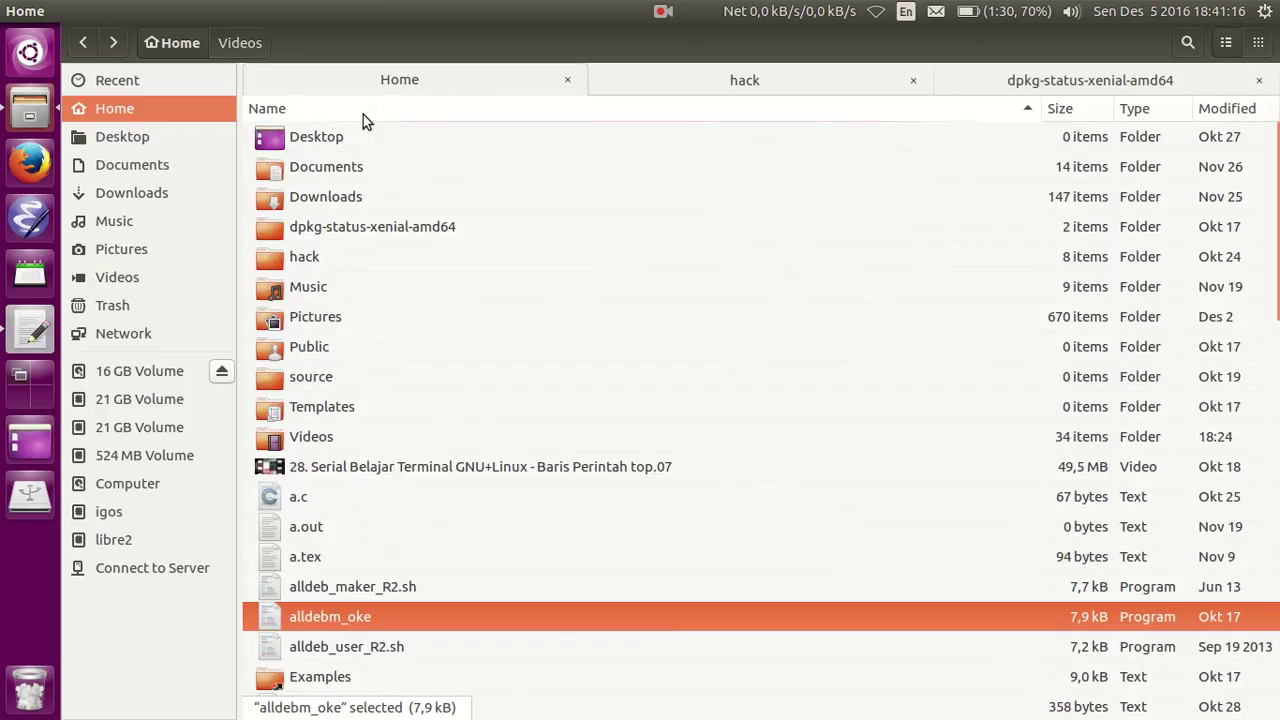
scroll(375, 237, "down", 1)
scroll(375, 237, "up", 1)
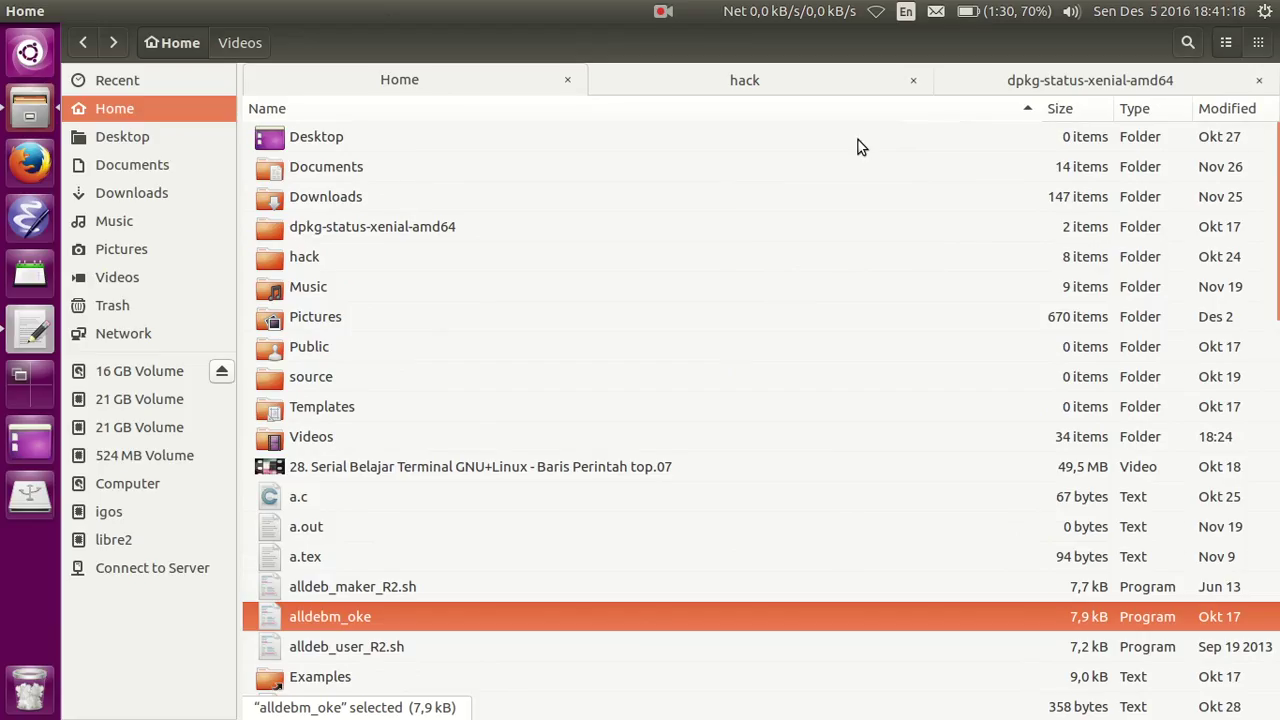
Step: Reverse the name sorting to descending, compare the positions of Desktop and Videos, and switch back to ascending order
left_click(409, 106)
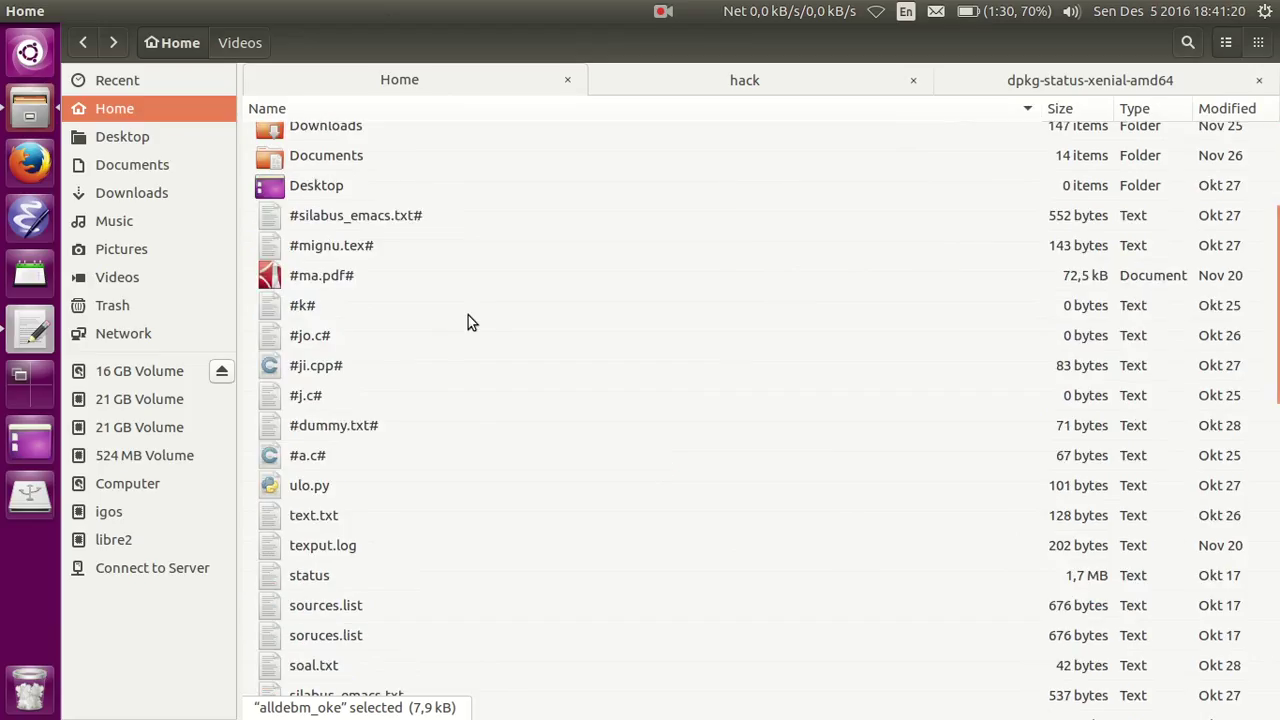
scroll(468, 315, "up", 4)
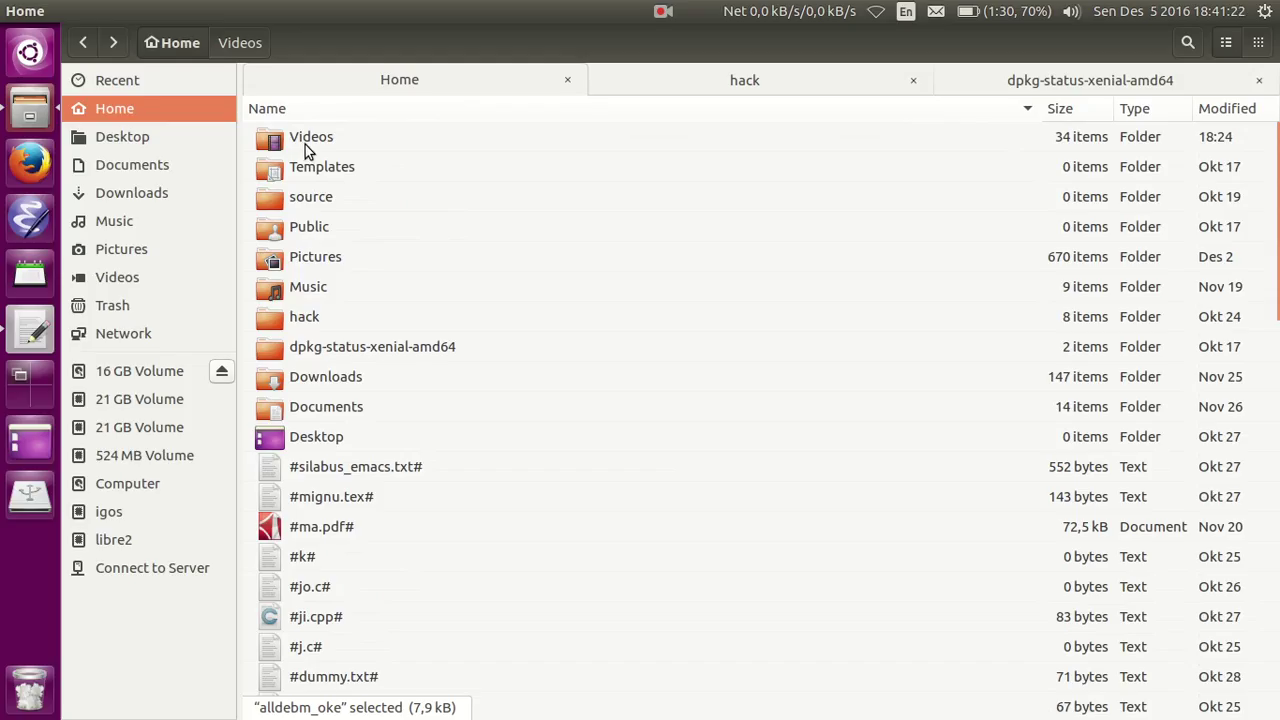
left_click(312, 440)
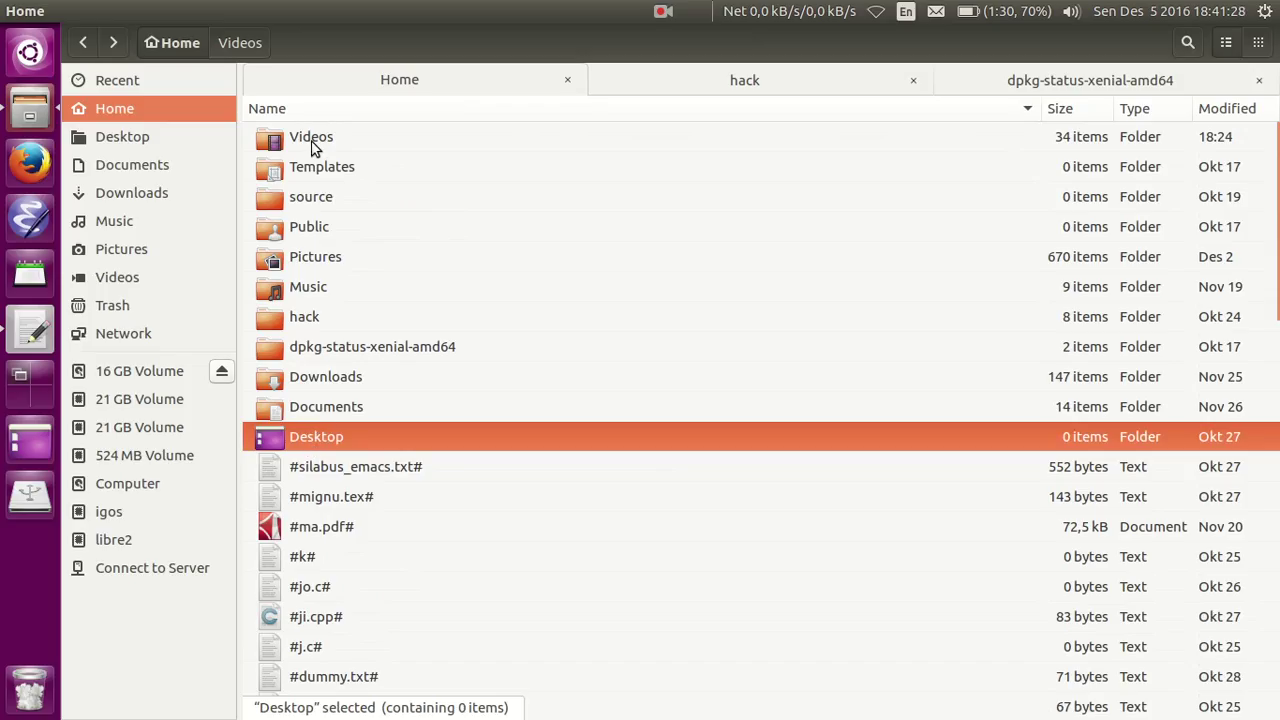
left_click(312, 140)
left_click(329, 445)
left_click(940, 105)
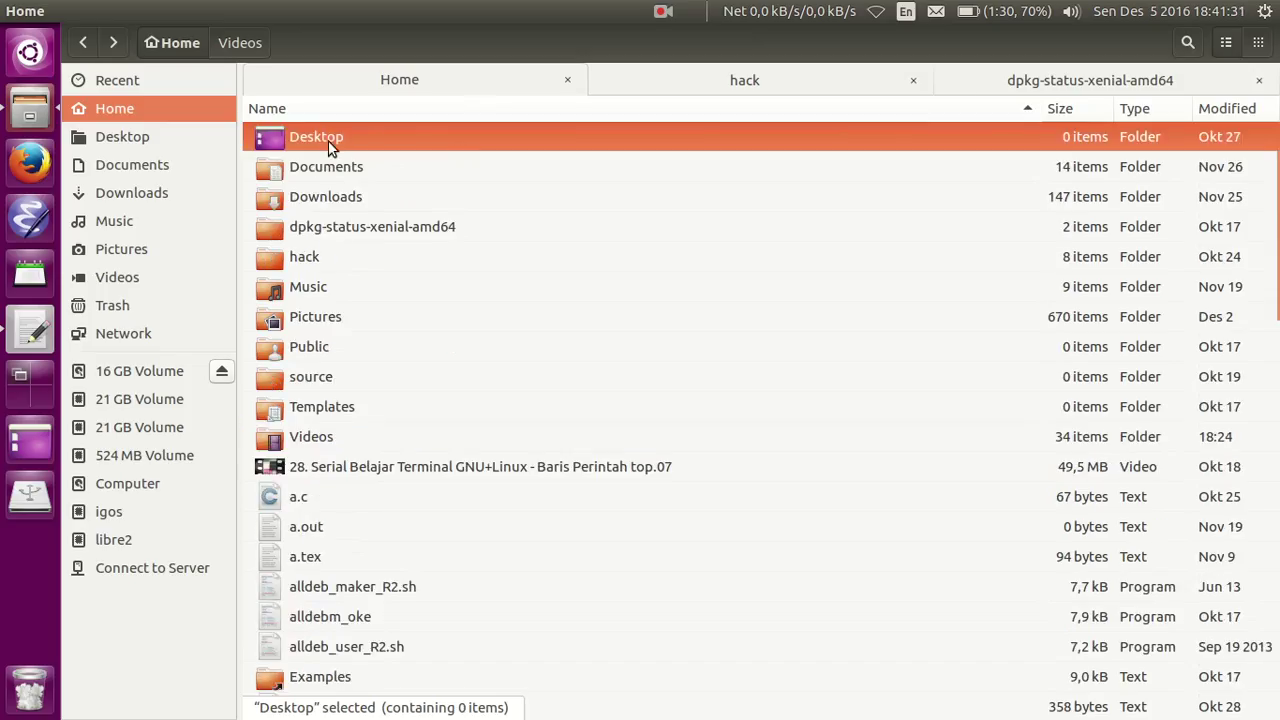
Step: Select Videos in the name-sorted list, sort the Home folder by size in ascending order, and review the sizes
left_click(340, 440)
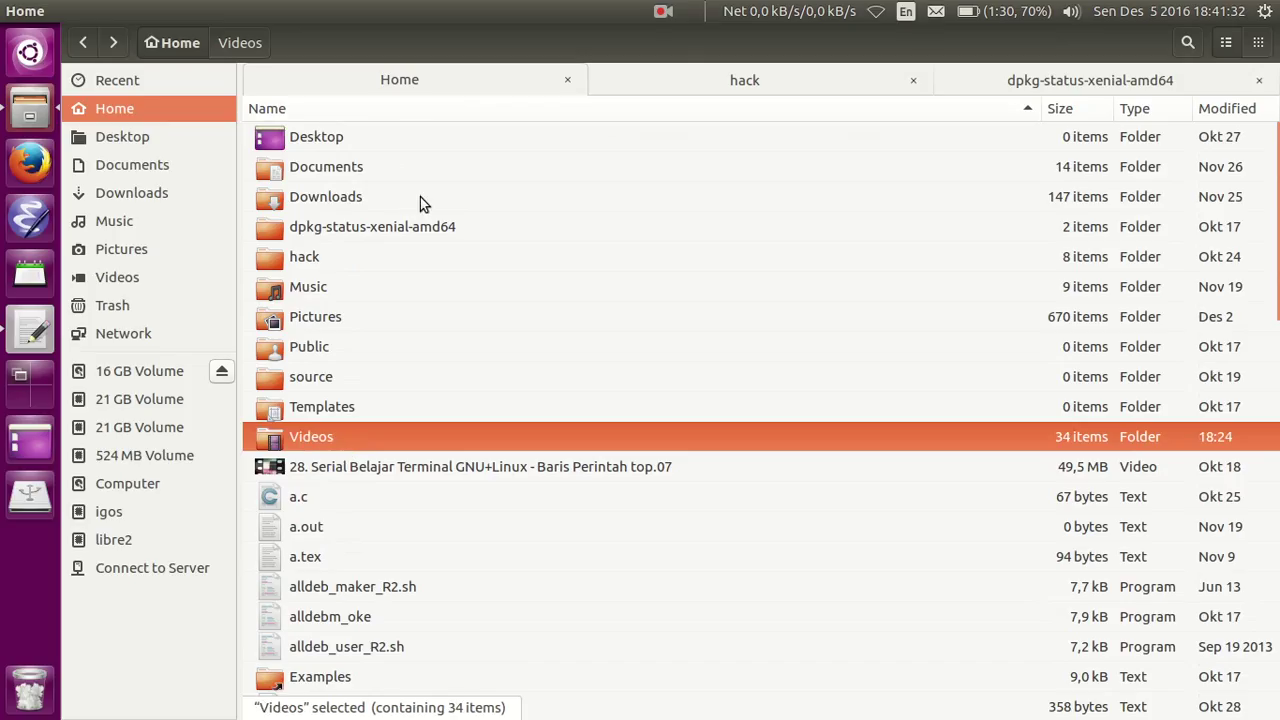
left_click(1086, 112)
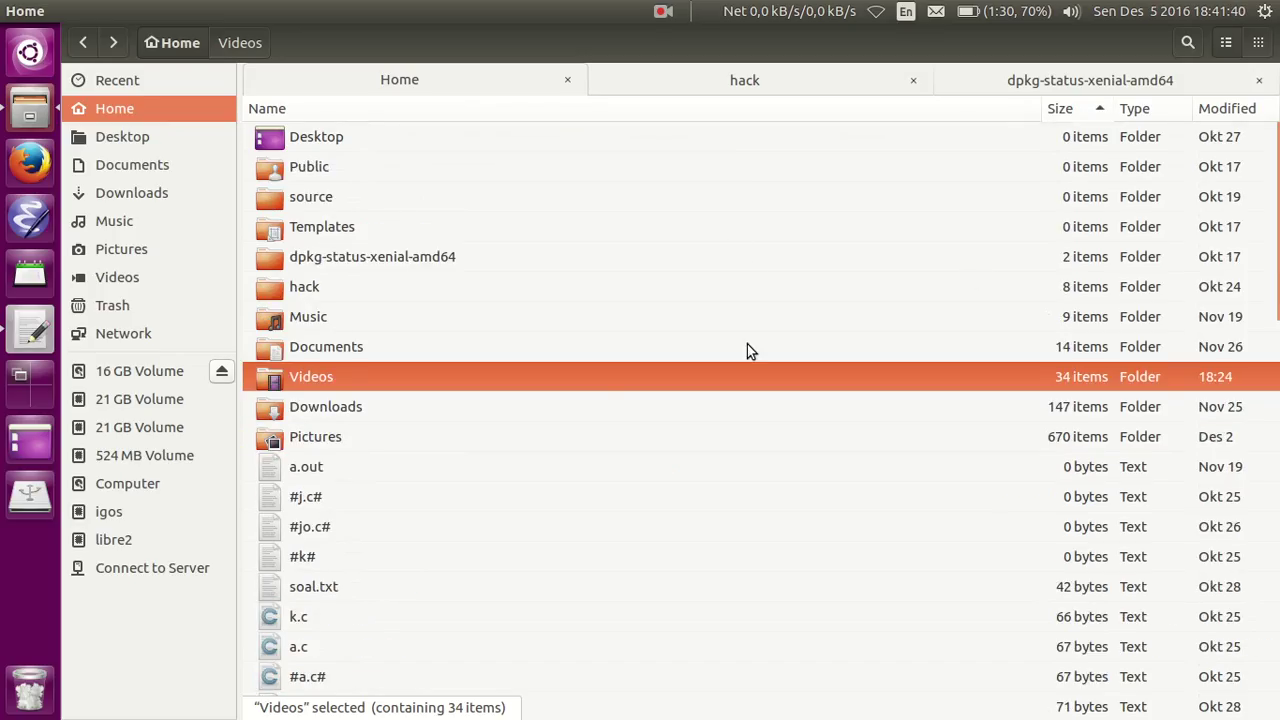
scroll(829, 357, "down", 10)
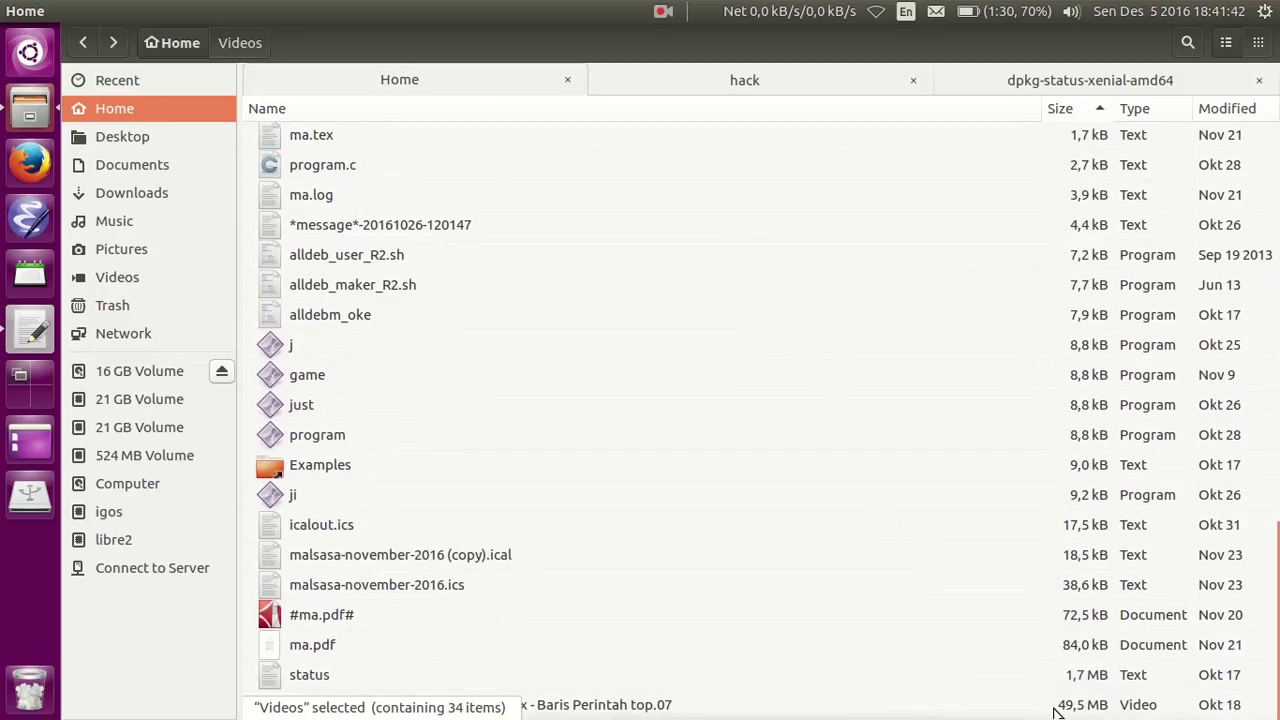
scroll(902, 427, "up", 10)
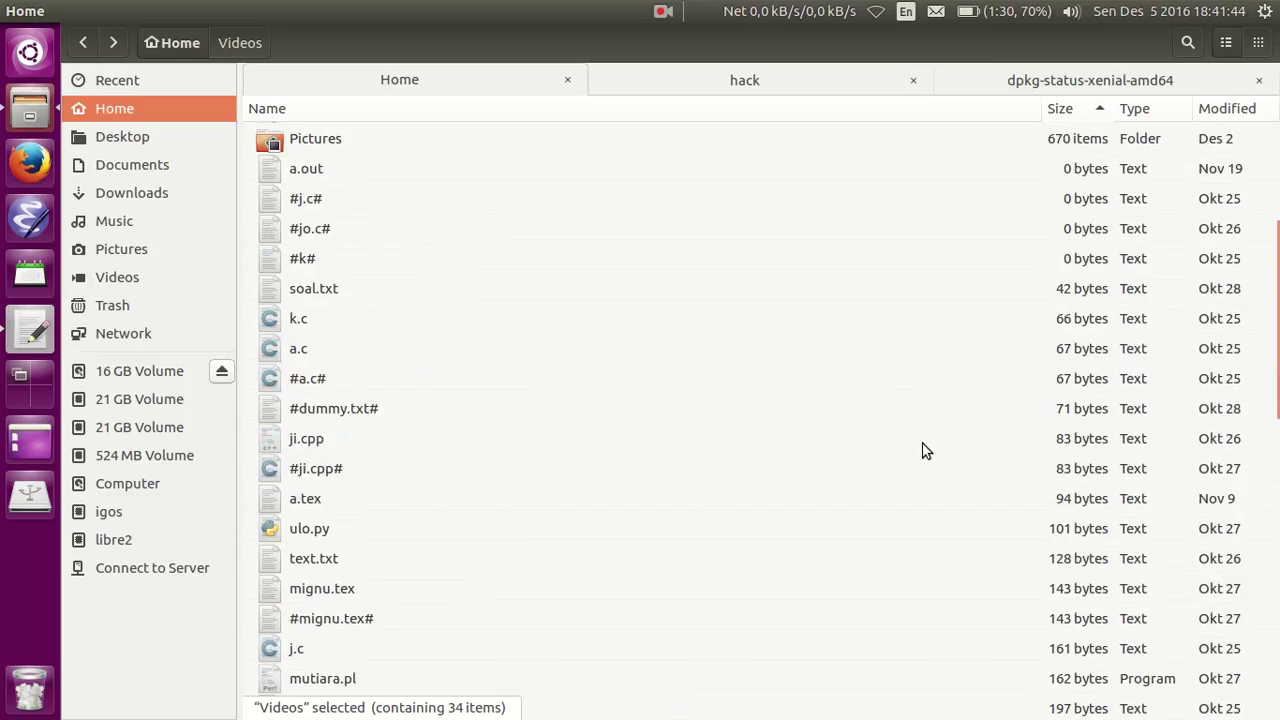
Step: Reverse the size sorting to descending, and check Pictures, the Serial Belajar Terminal video and the smallest files
left_click(1080, 112)
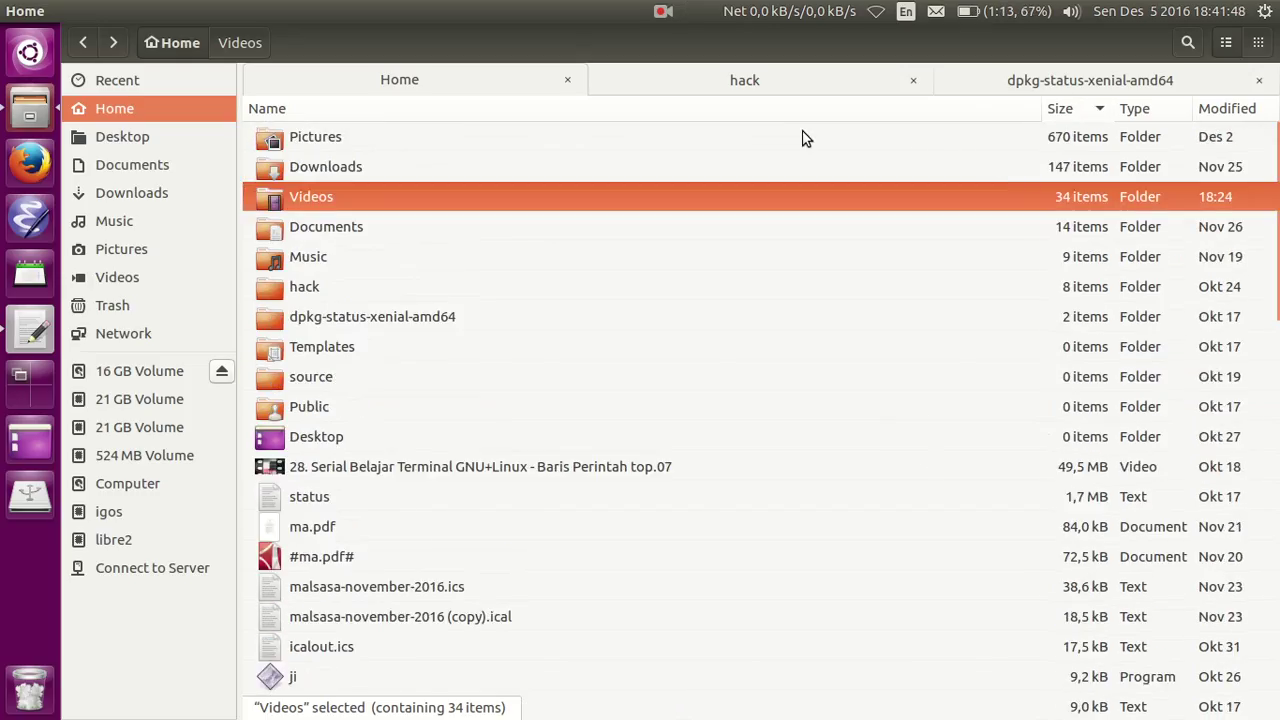
left_click(840, 130)
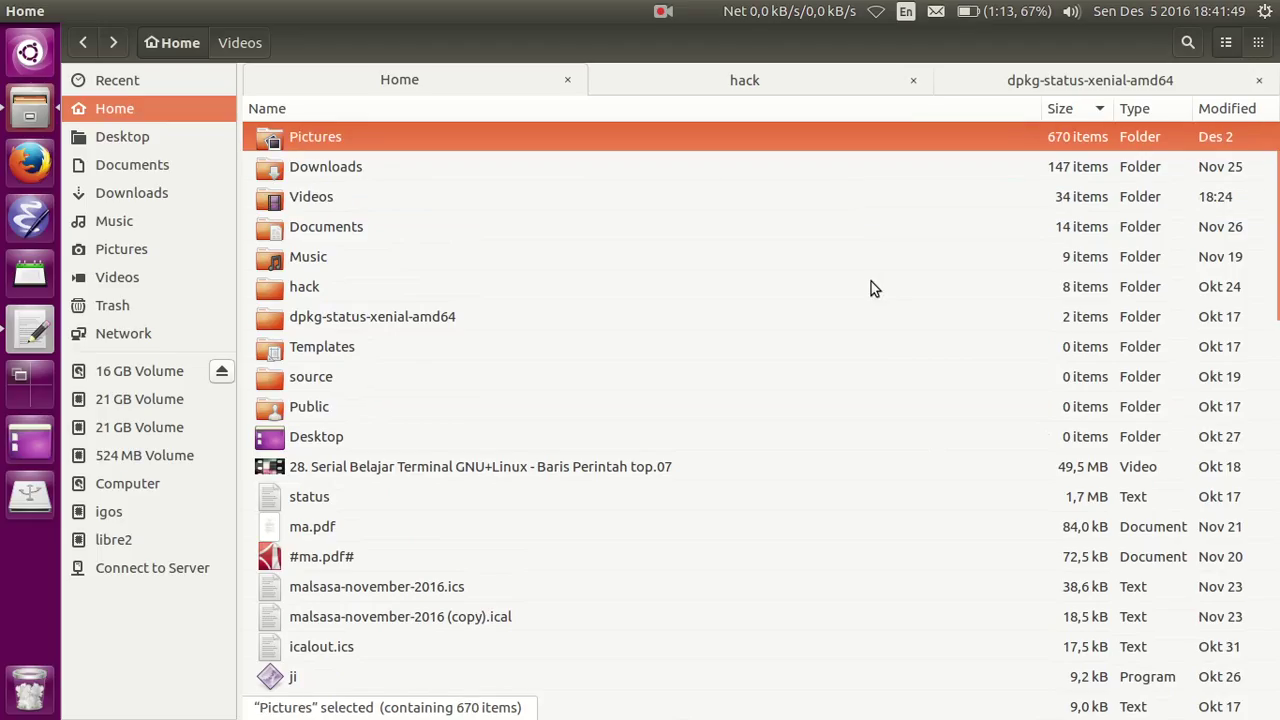
left_click(1000, 466)
scroll(977, 317, "down", 12)
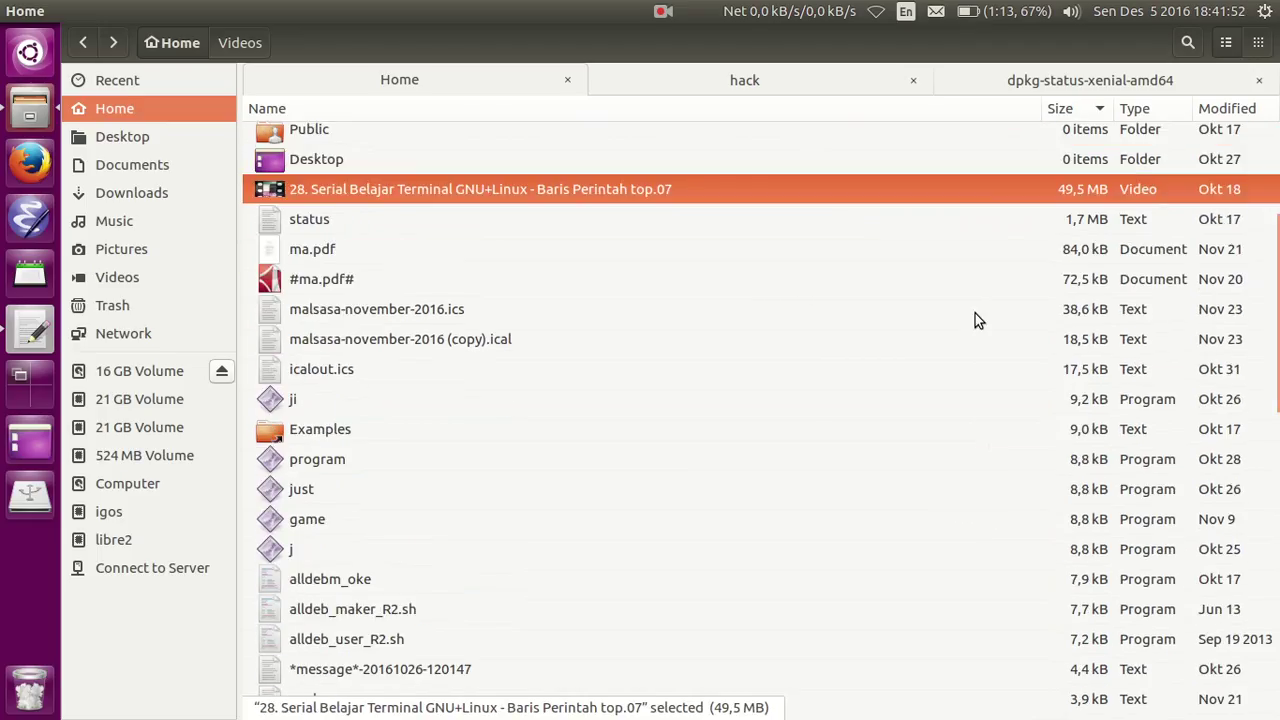
scroll(1050, 620, "down", 3)
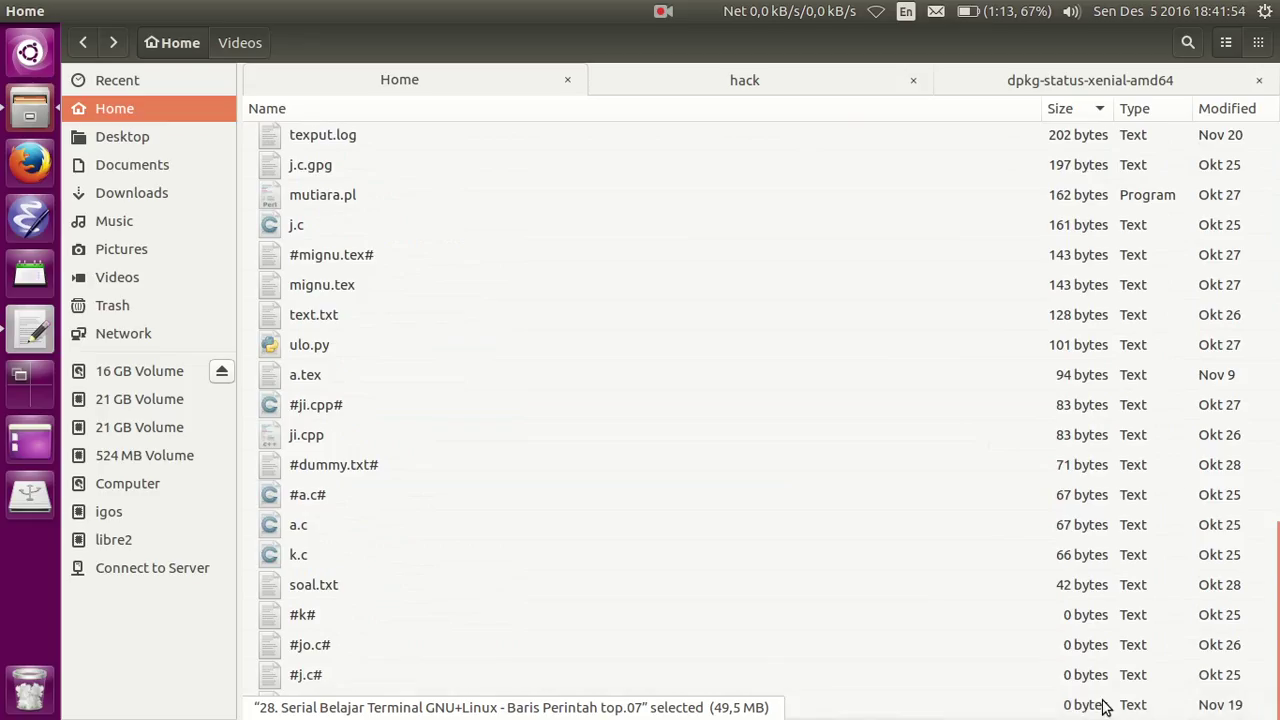
scroll(1100, 694, "up", 15)
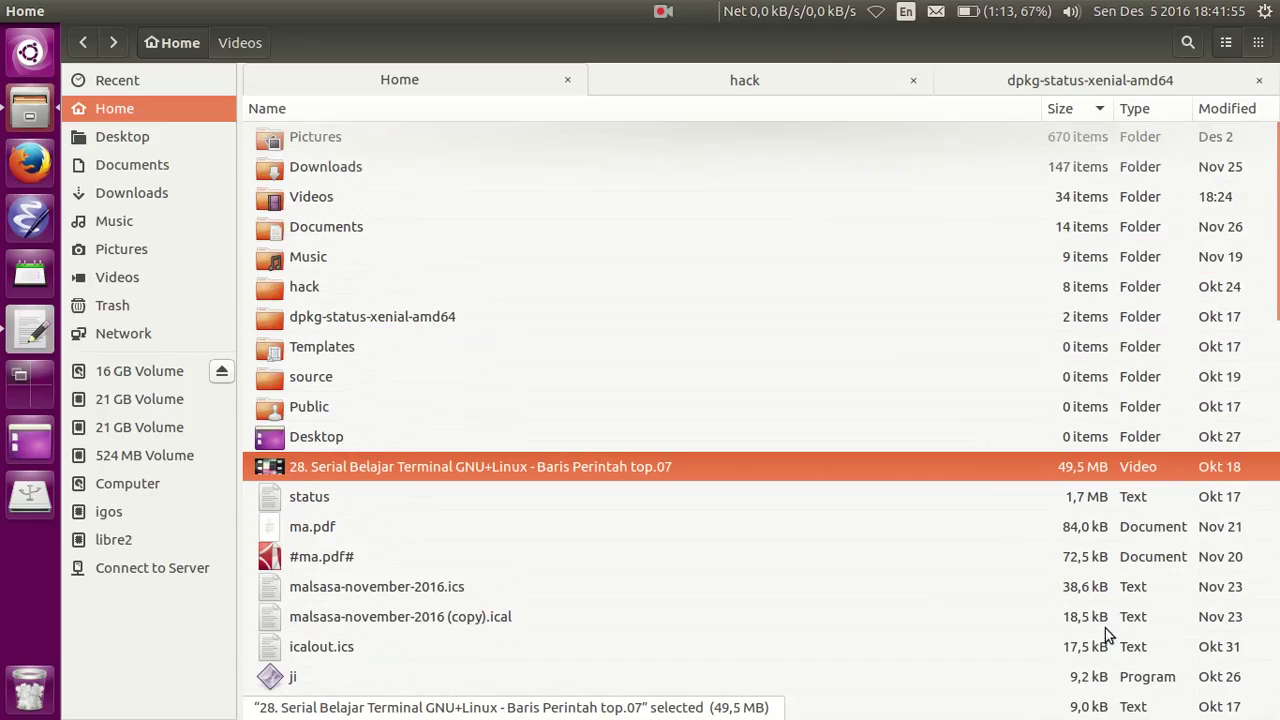
Step: Sort the Home folder's list by type in ascending order, and check where the folders end and the documents begin
left_click(1137, 110)
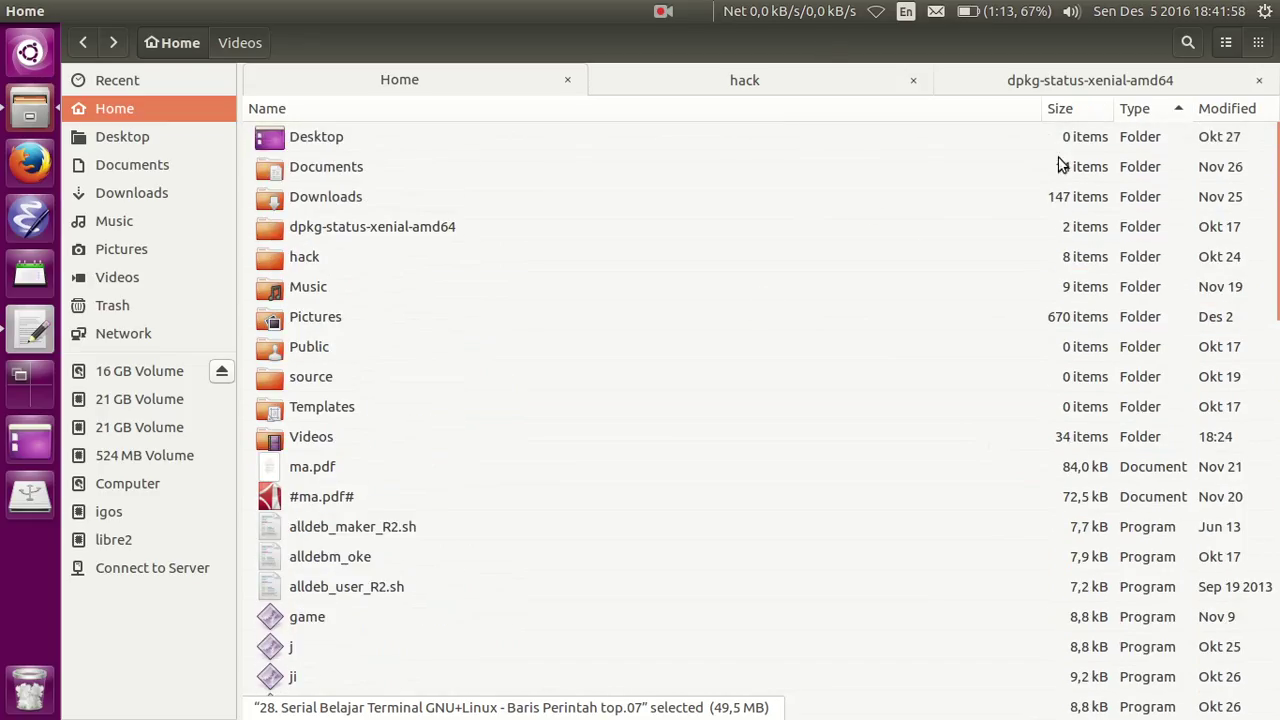
left_click(1145, 146)
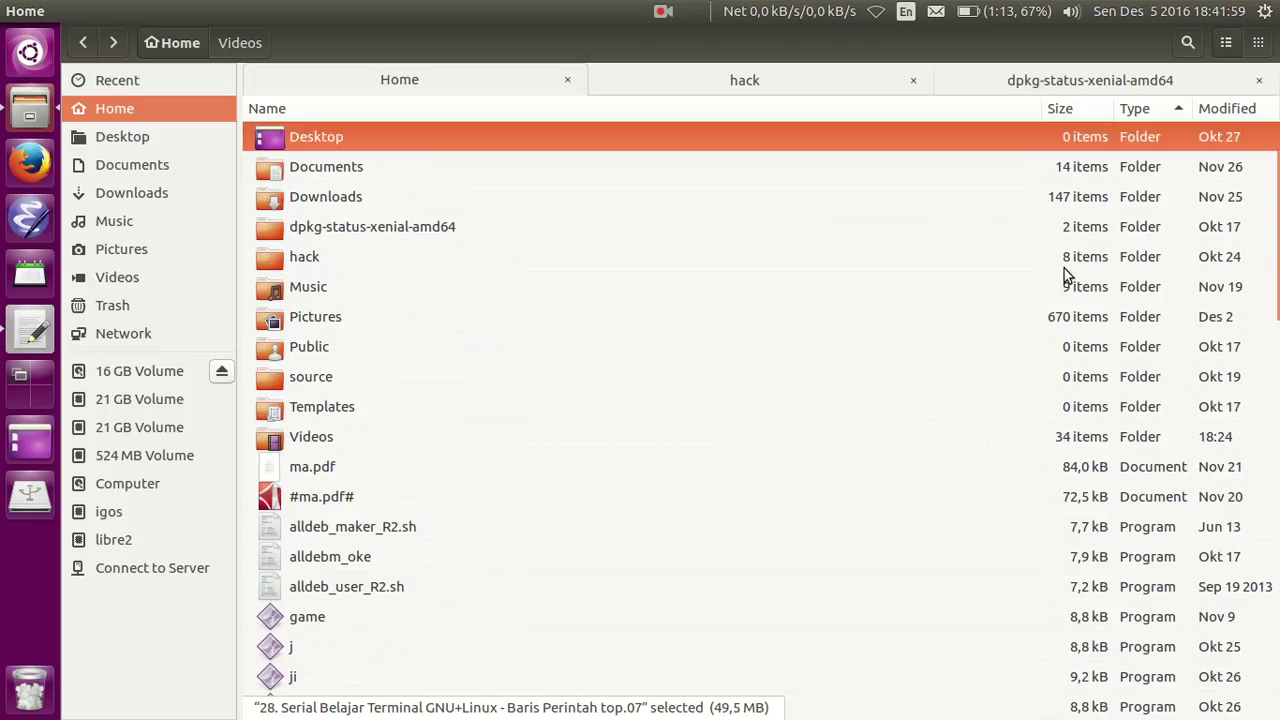
left_click(435, 445)
scroll(1045, 367, "down", 3)
key("Down")
key("Down")
key("Down")
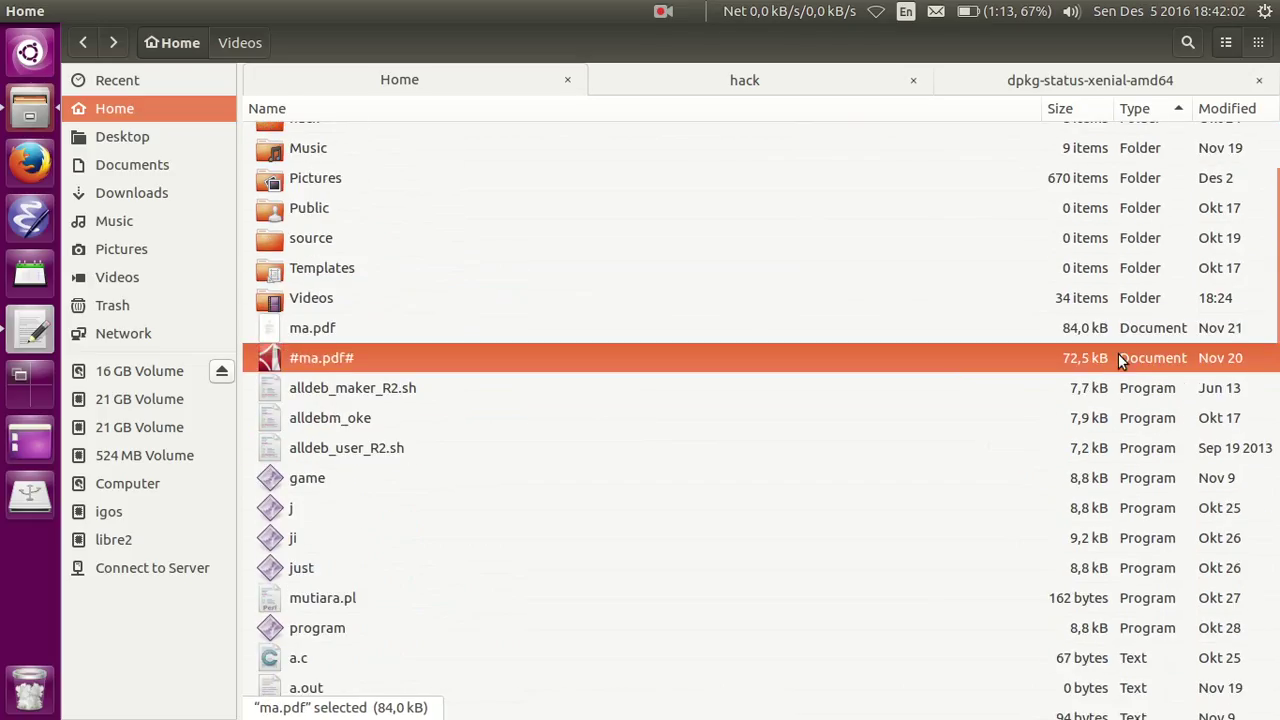
Step: Examine the program, text and video groups in the type-sorted list by selecting an entry in each
scroll(1120, 445, "down", 2)
left_click(1140, 420)
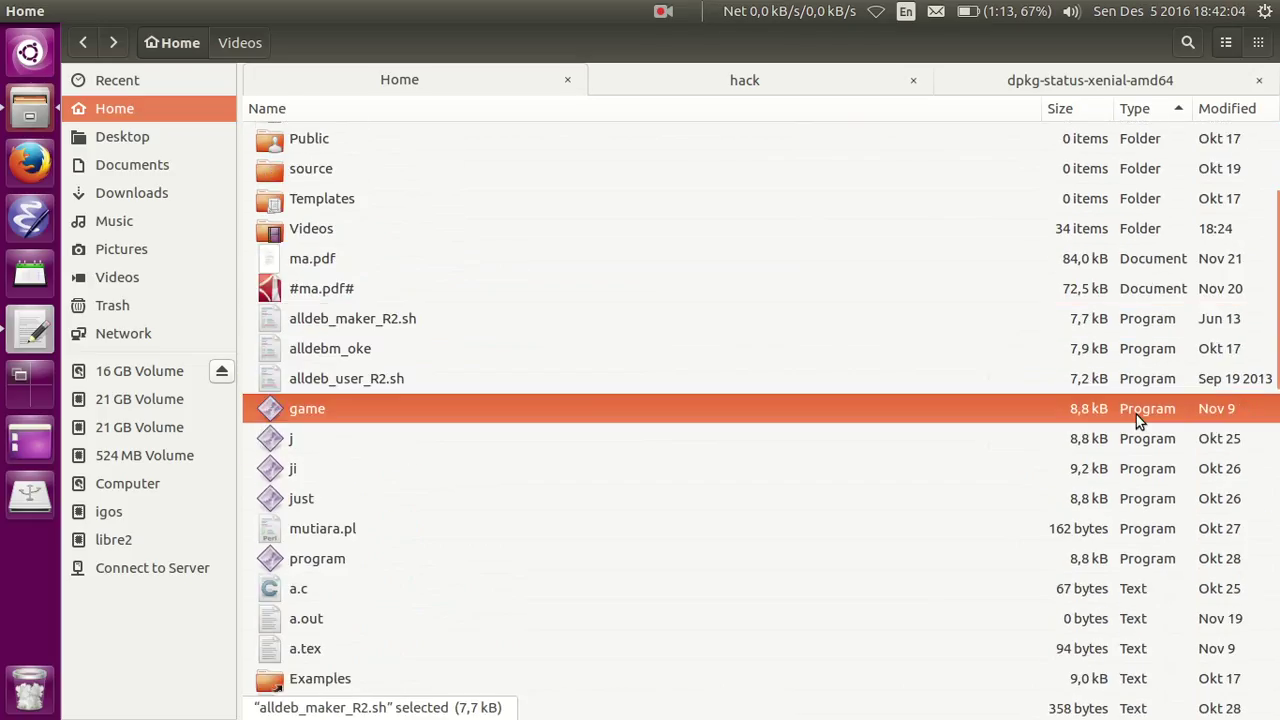
scroll(1140, 450, "down", 6)
left_click(1130, 313)
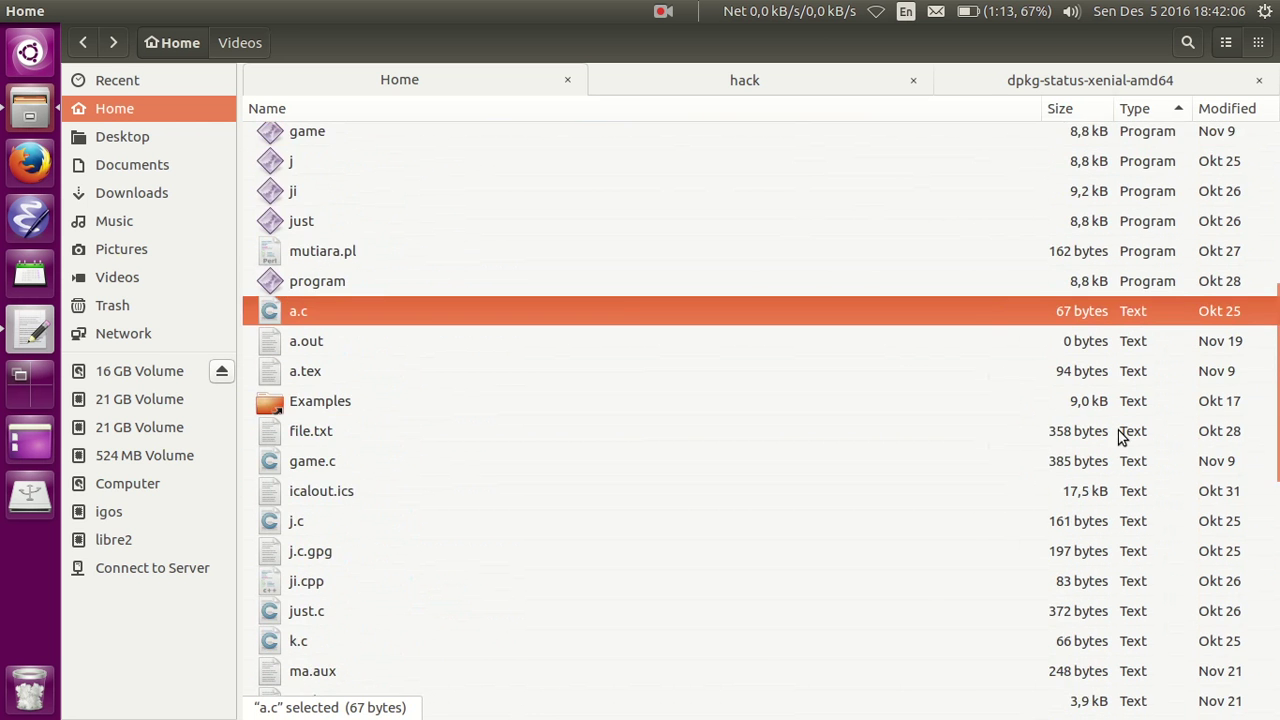
scroll(1134, 531, "down", 14)
left_click(1134, 703)
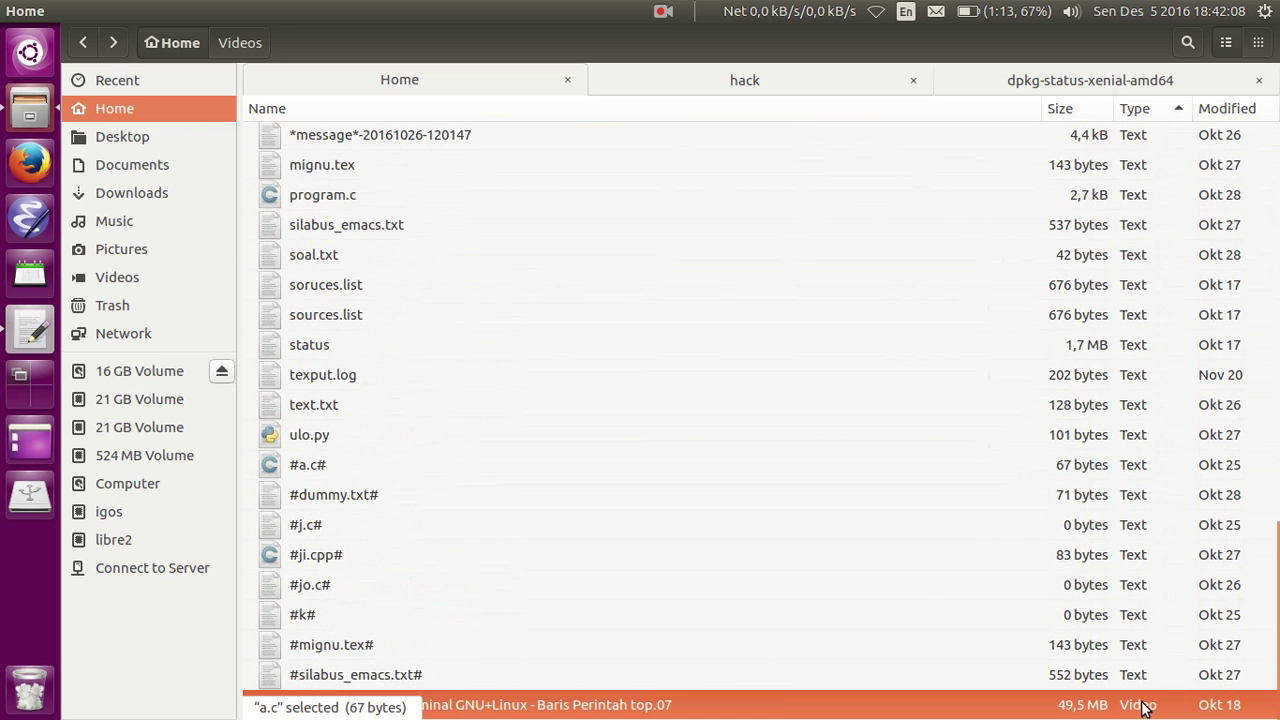
scroll(950, 340, "up", 15)
scroll(1000, 330, "up", 5)
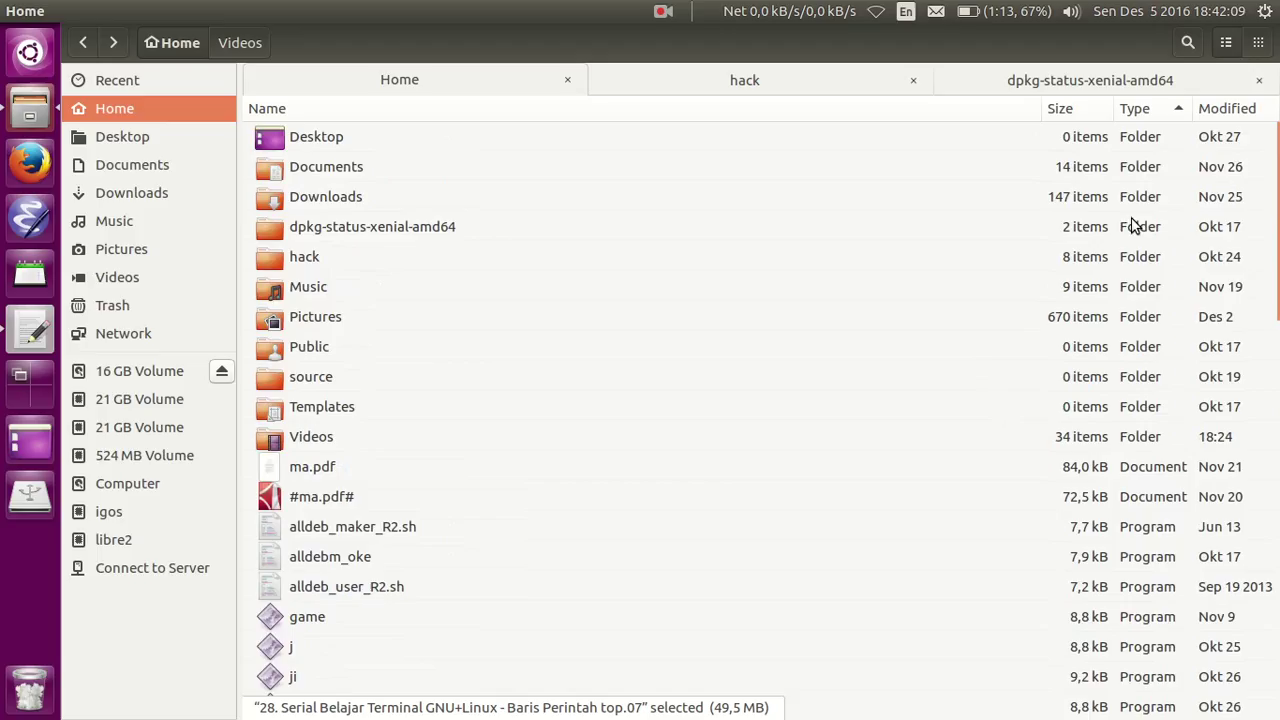
Step: Sort the Home folder by modification date with the newest first, and check mengenal-nautilus-file-manager.txt and both malsasa-november-2016 files
left_click(1240, 110)
scroll(974, 180, "up", 10)
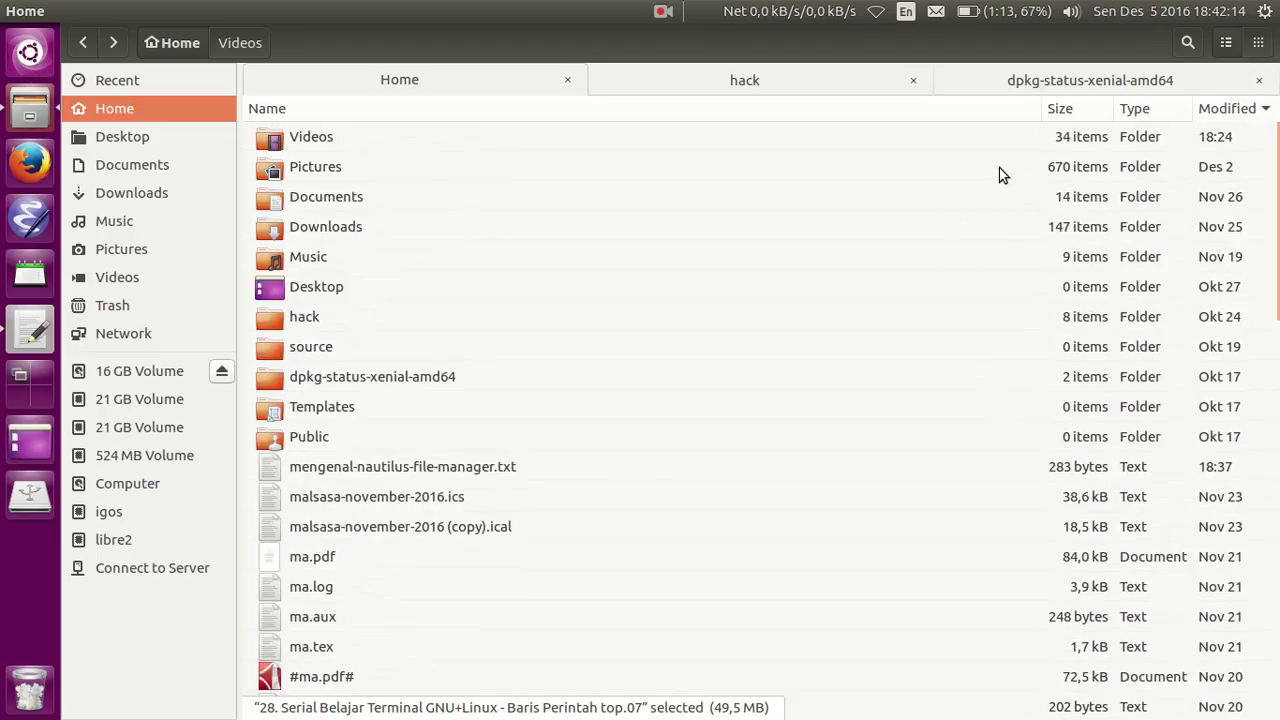
left_click(381, 469)
left_click(390, 500)
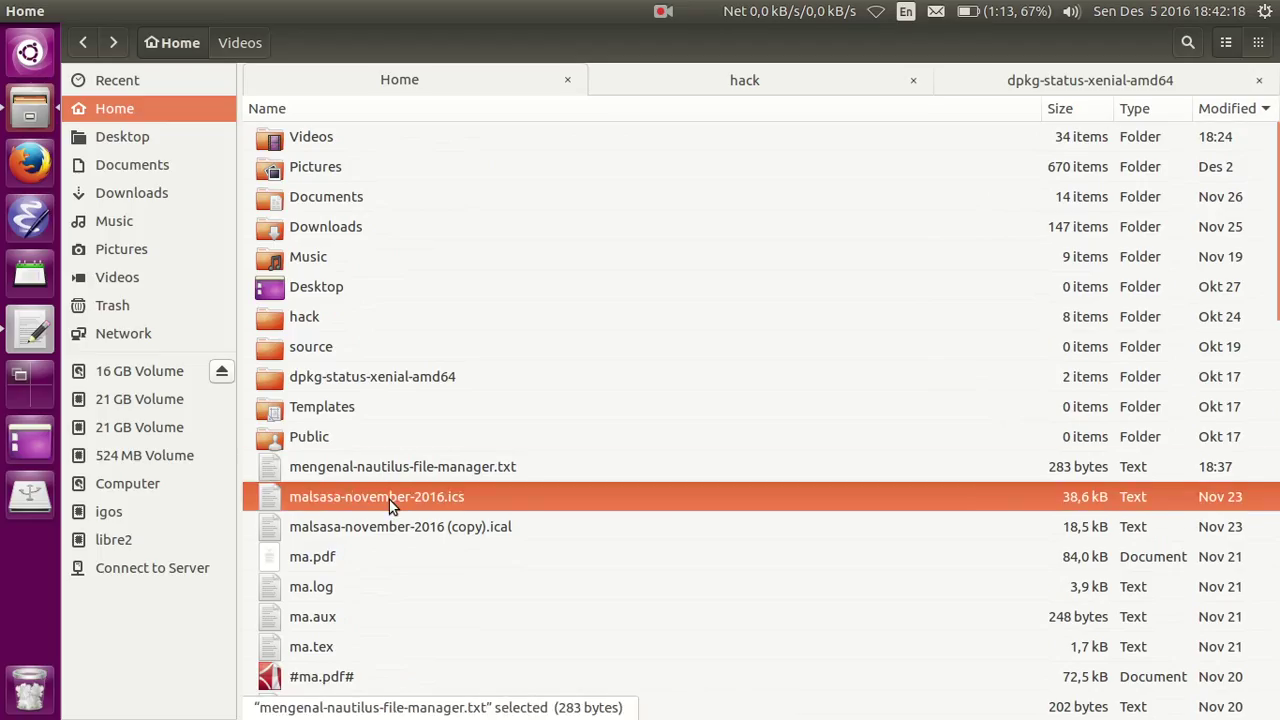
left_click(413, 538)
left_click(421, 466)
left_click(423, 494)
left_click(436, 520)
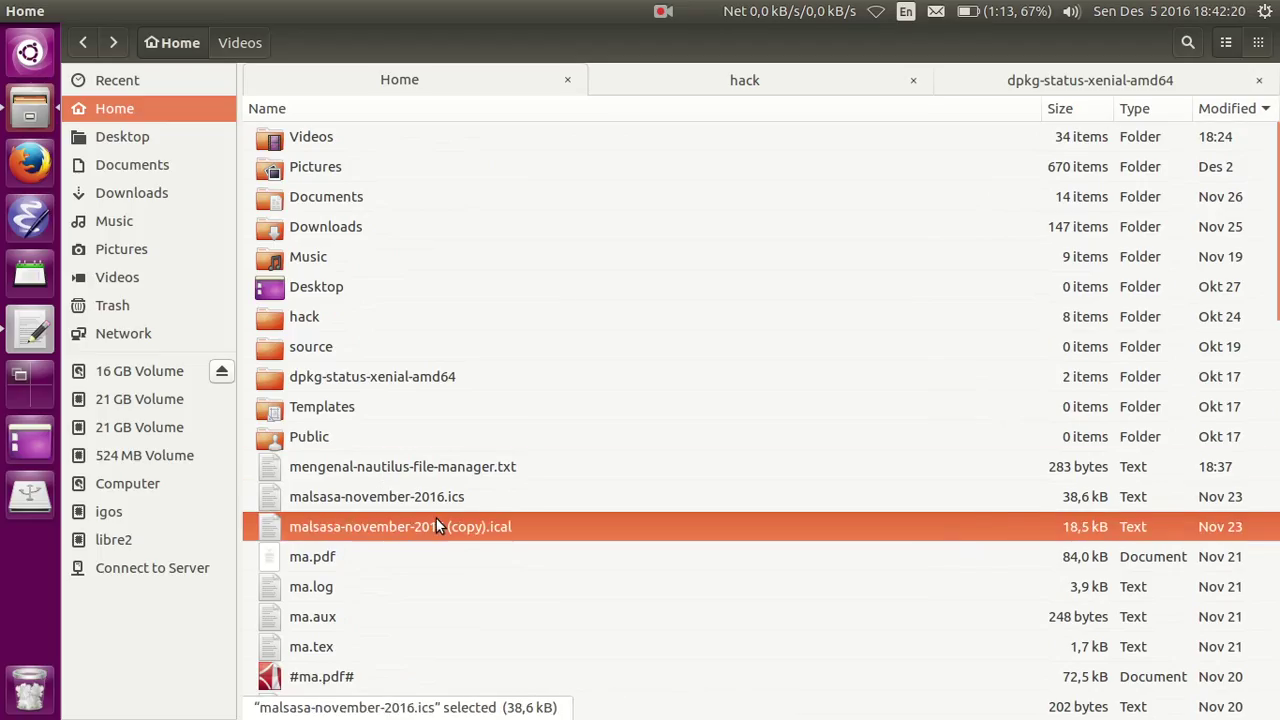
Step: Review the older files in the date-sorted list, selecting ma.pdf, ma.aux and #ma.pdf# along the way
scroll(363, 383, "down", 3)
scroll(366, 405, "up", 1)
left_click(372, 422)
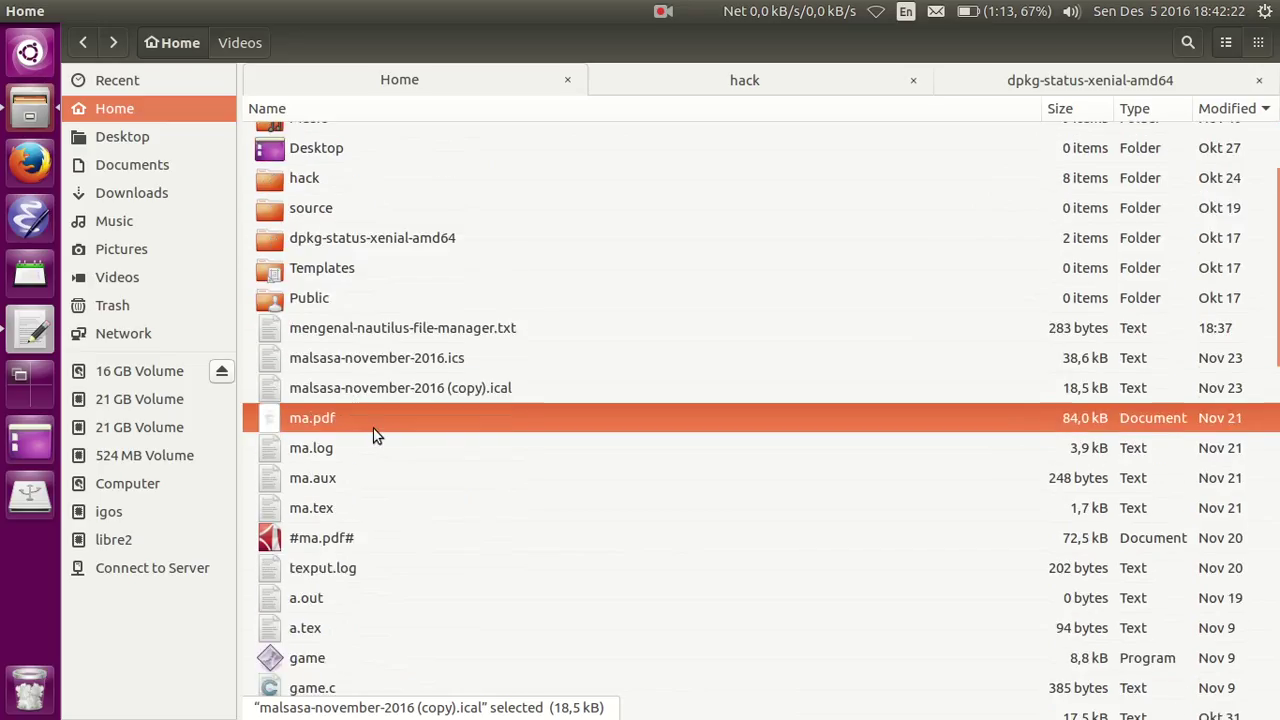
left_click(452, 479)
left_click(497, 545)
scroll(524, 555, "down", 15)
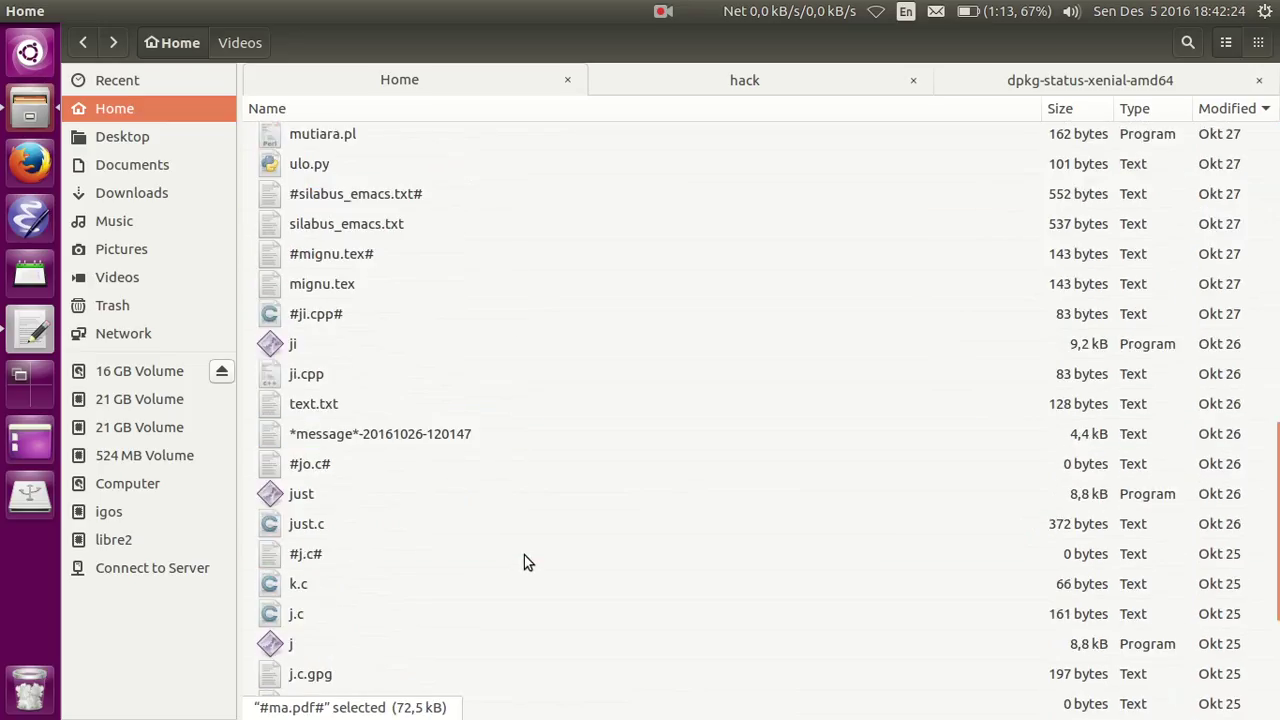
scroll(543, 540, "up", 15)
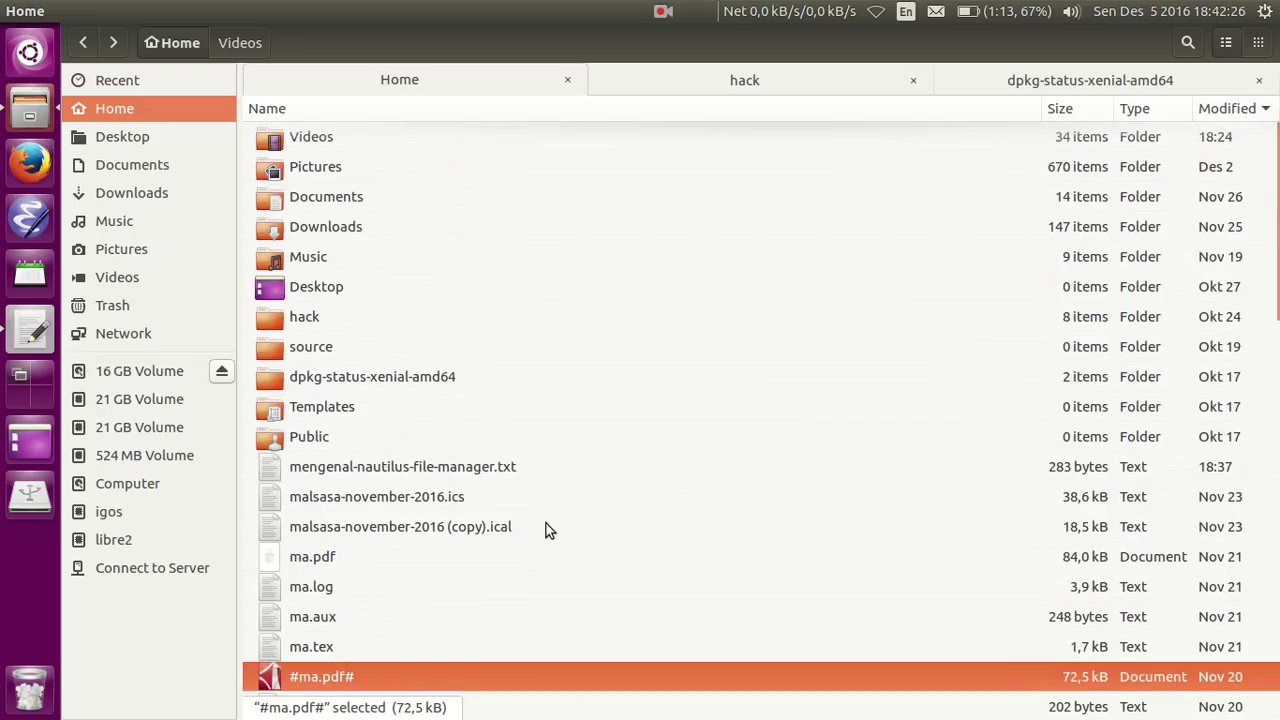
Step: Reverse the modification-date sorting and return it to newest first
left_click(1232, 112)
left_click(1232, 112)
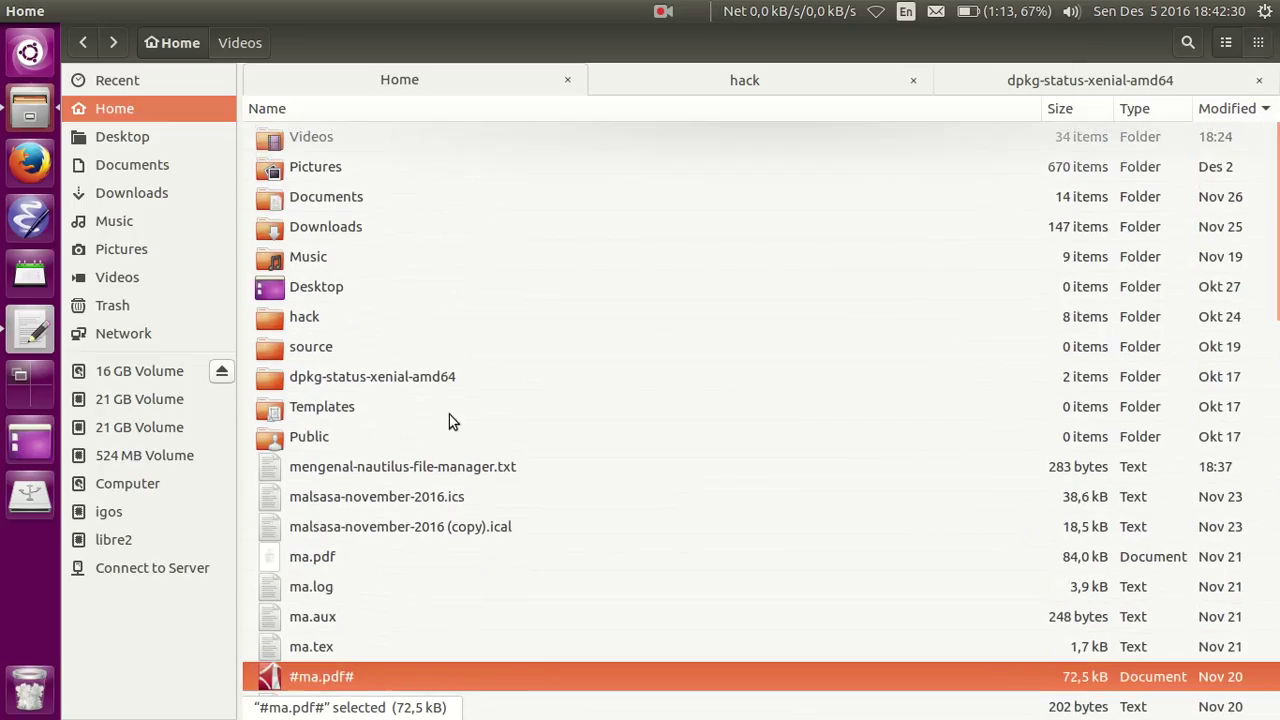
scroll(520, 340, "up", 1)
Step: Display the Home folder as icons, switch back to the list, and return to the icon view
left_click(1258, 42)
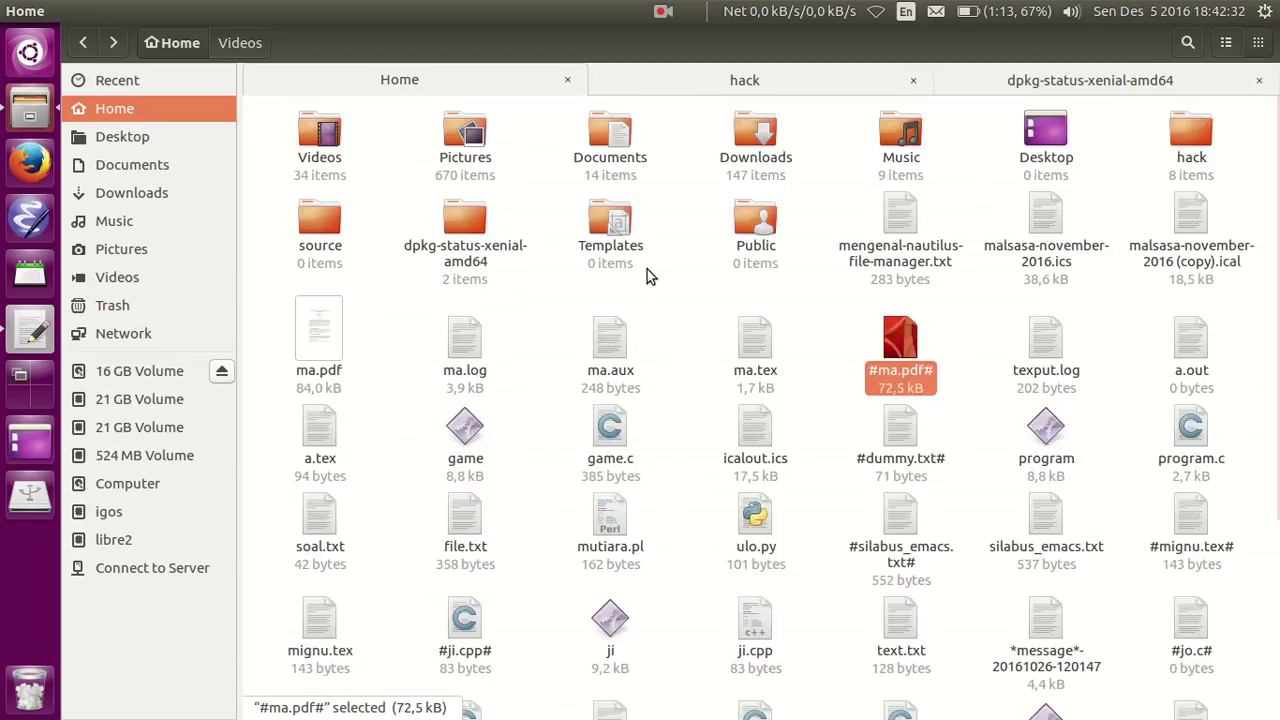
left_click(1226, 44)
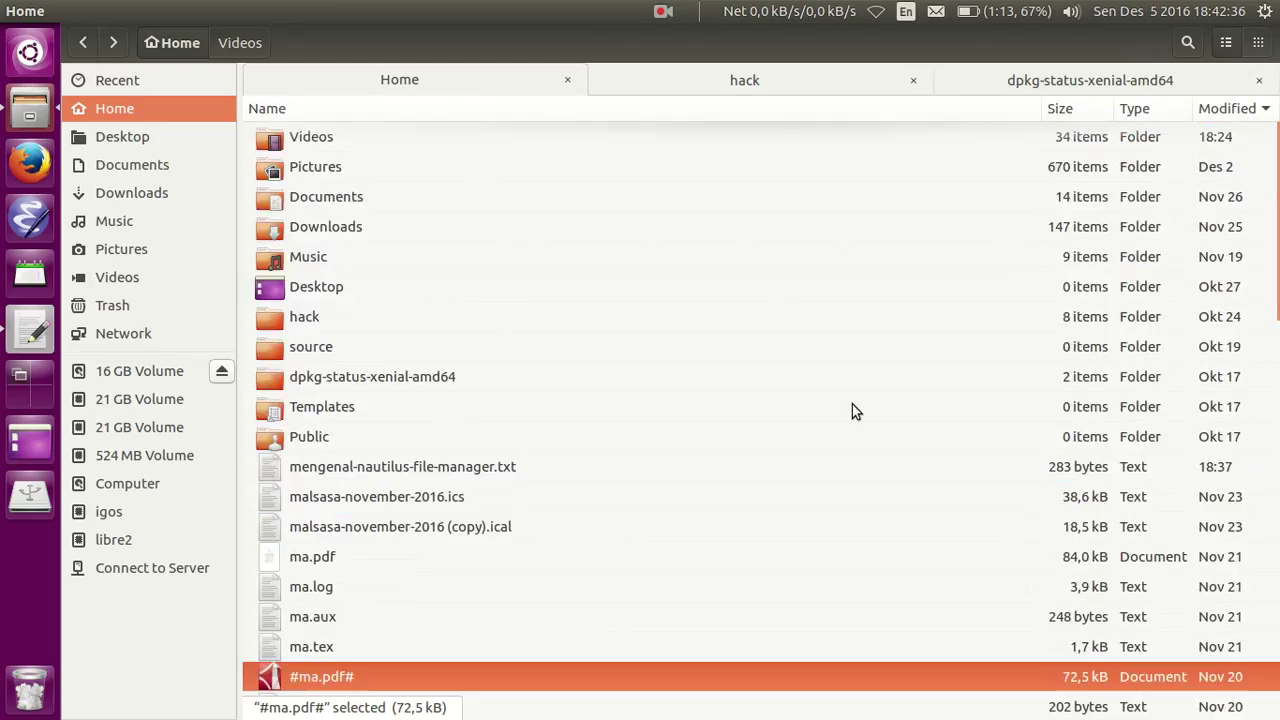
left_click(1258, 42)
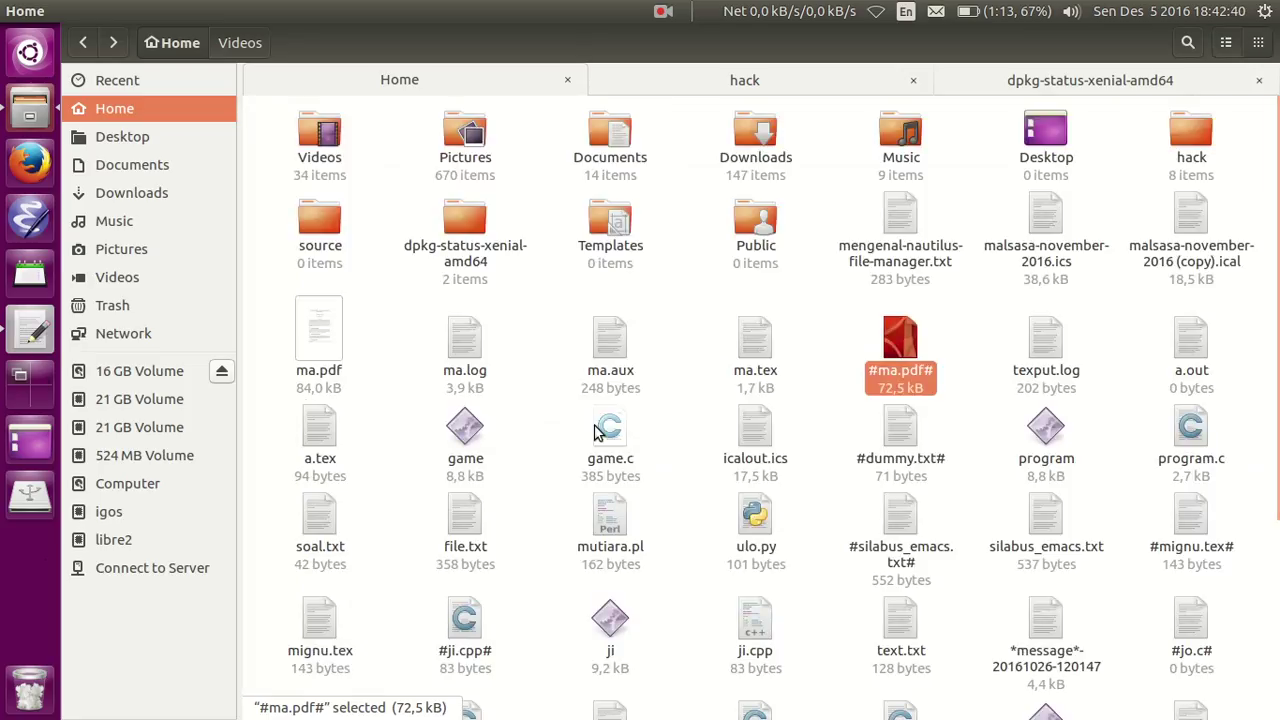
Step: Switch to the notes in gedit, highlight the line "Contoh pengaturan tampilan (size)", and return to the file manager
left_click(14, 343)
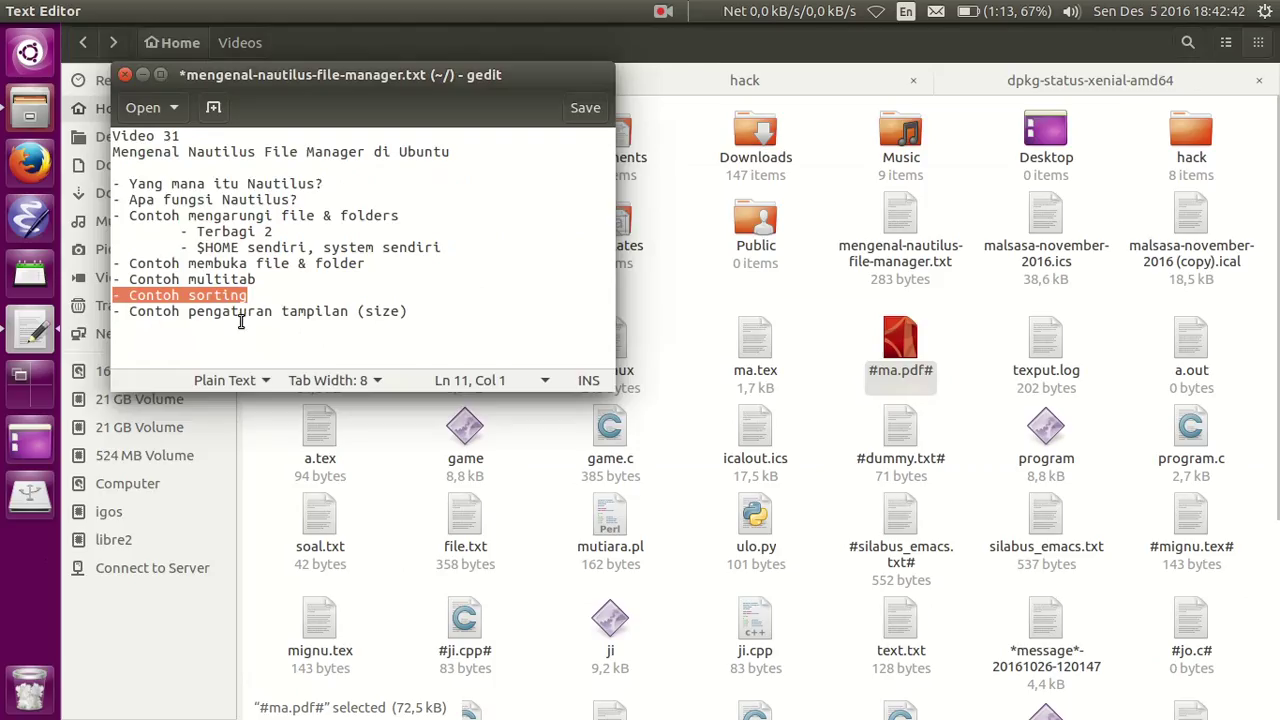
triple_click(242, 312)
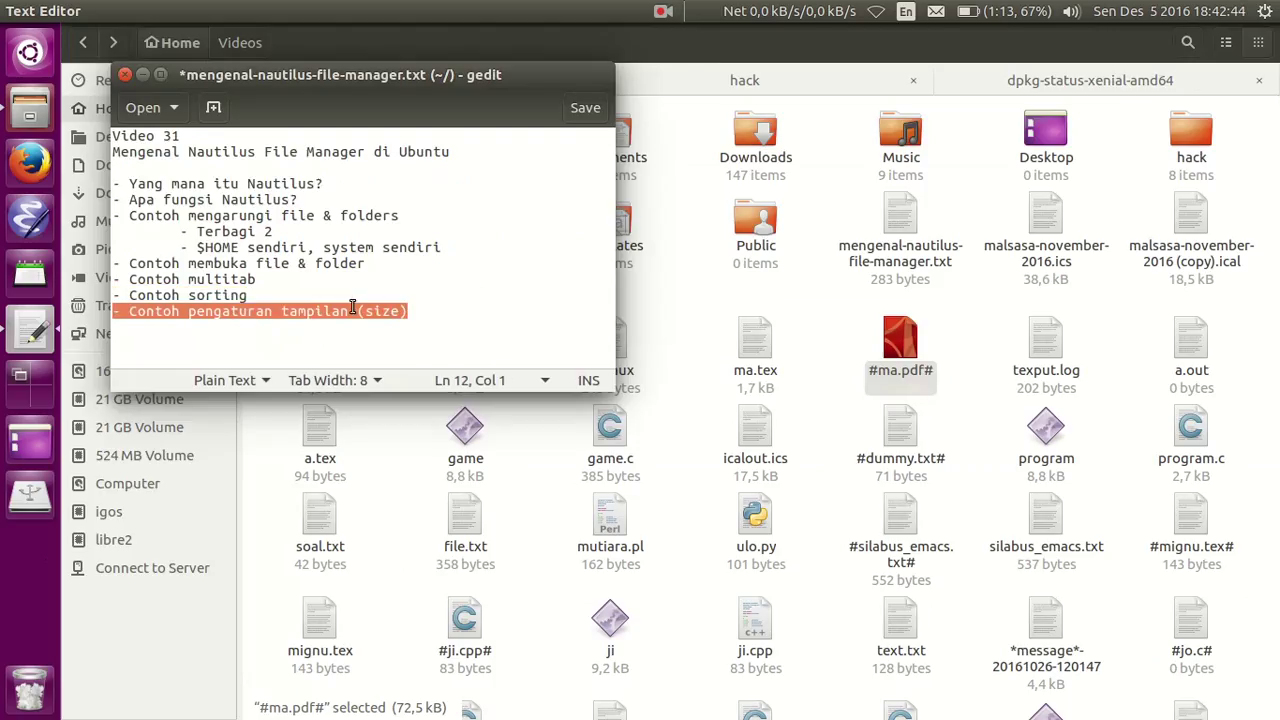
left_click(352, 311)
triple_click(358, 311)
left_click(680, 277)
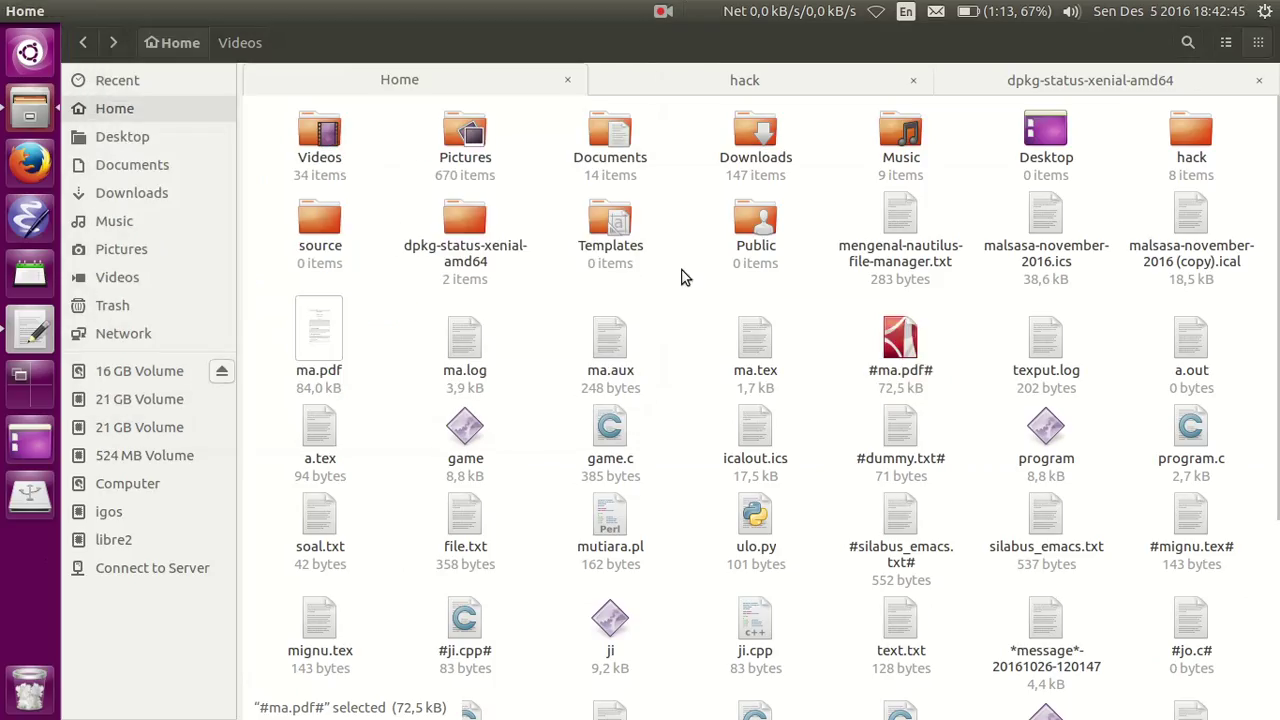
Step: Examine the size captions beneath the ma.aux, ma.tex and #ma.pdf# icons
left_click(628, 360)
left_click(755, 350)
left_click(908, 385)
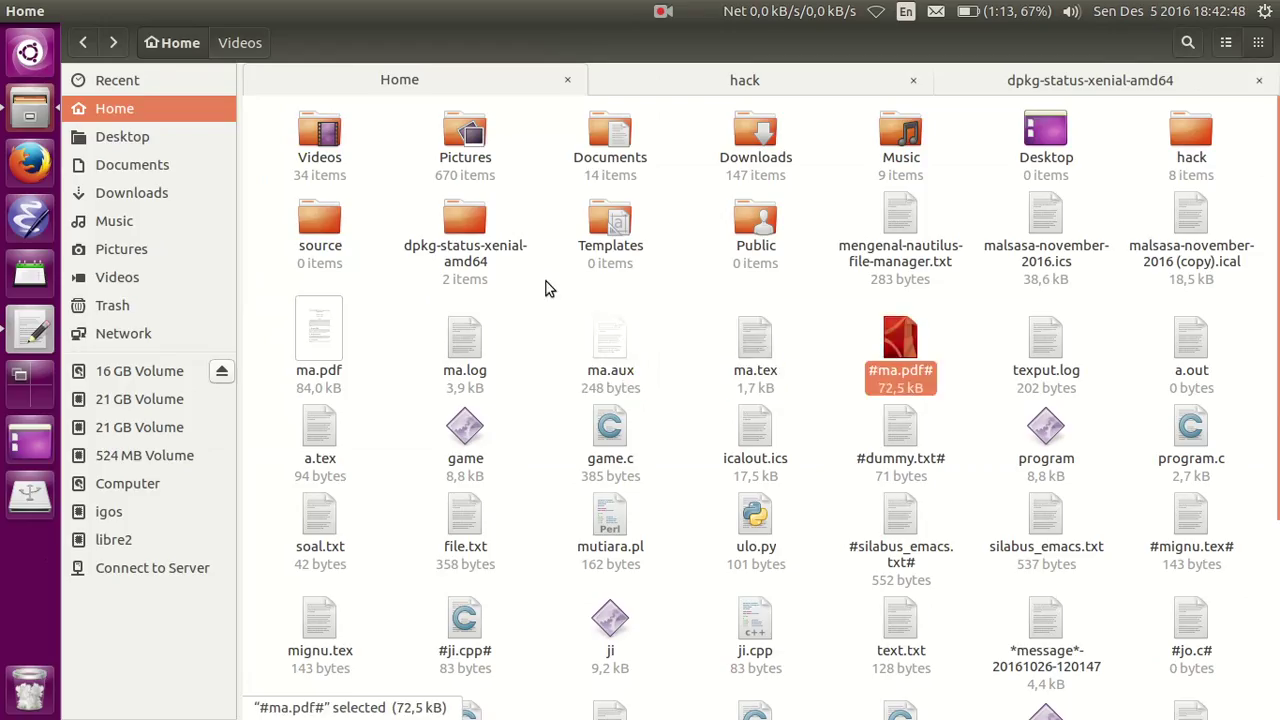
Step: Set the first icon caption to None in the file manager's display preferences and close the preferences
left_click(112, 11)
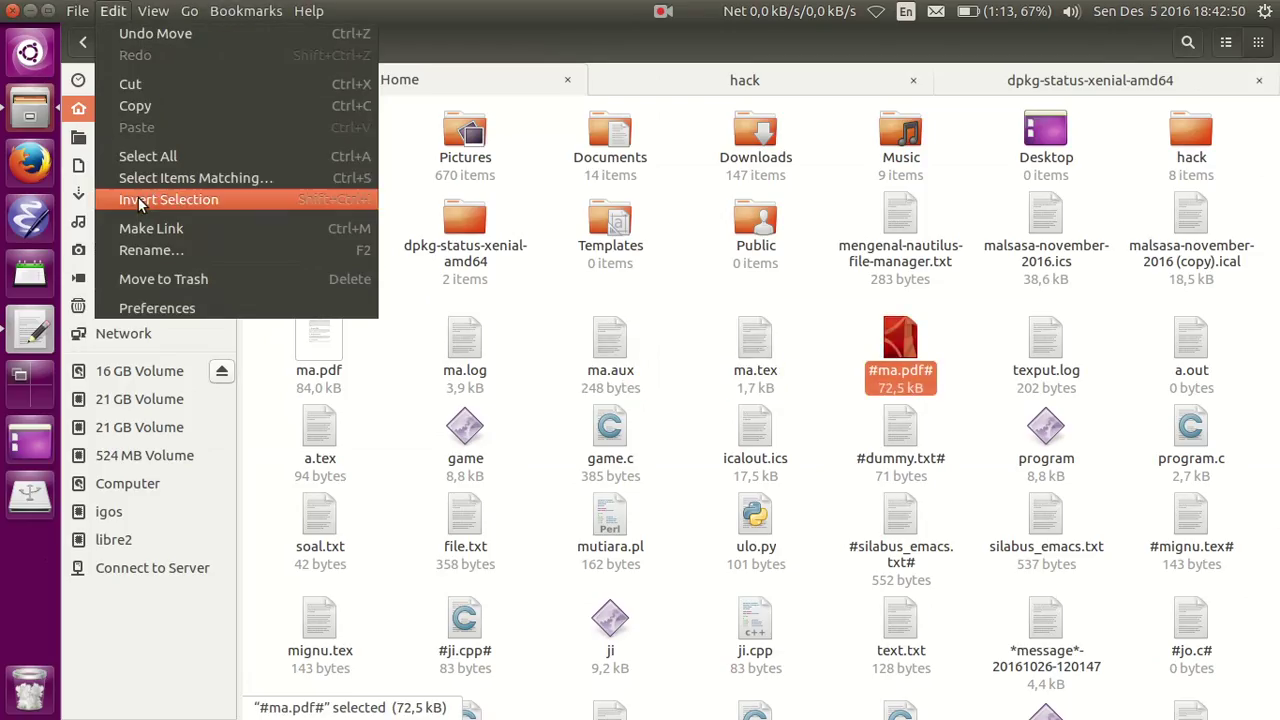
left_click(180, 307)
left_click(548, 242)
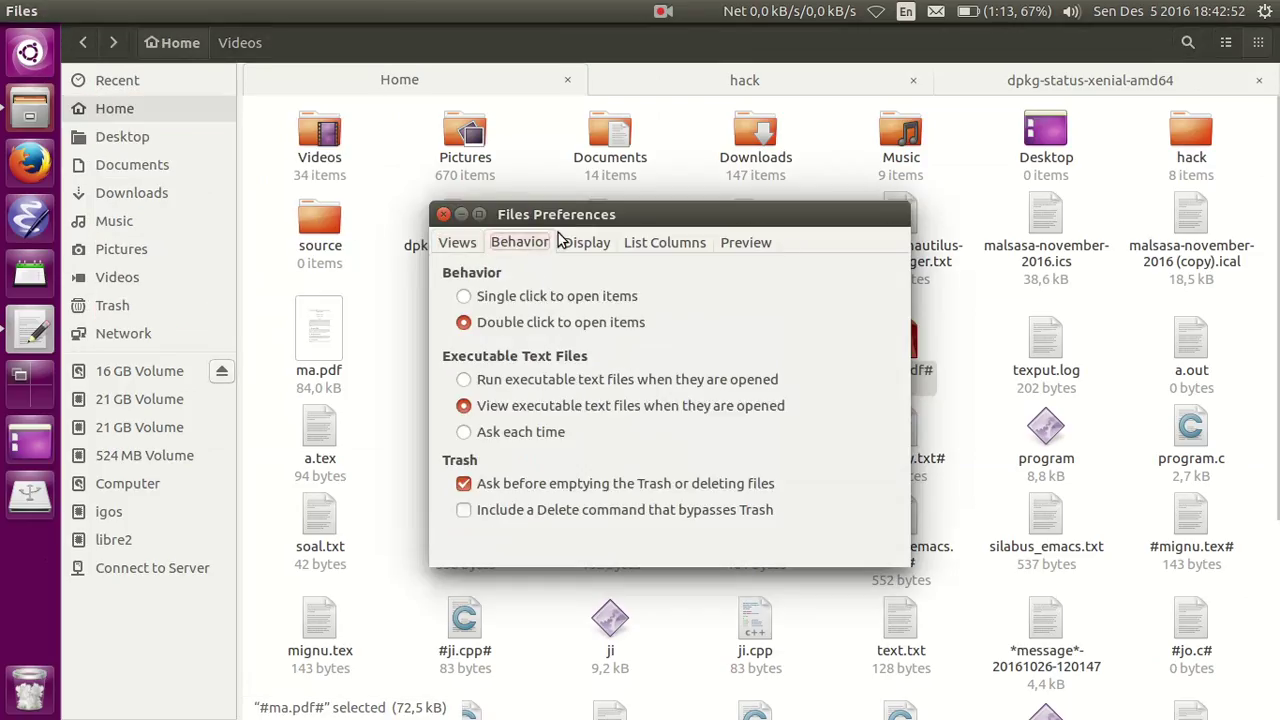
left_click(586, 242)
left_click(513, 343)
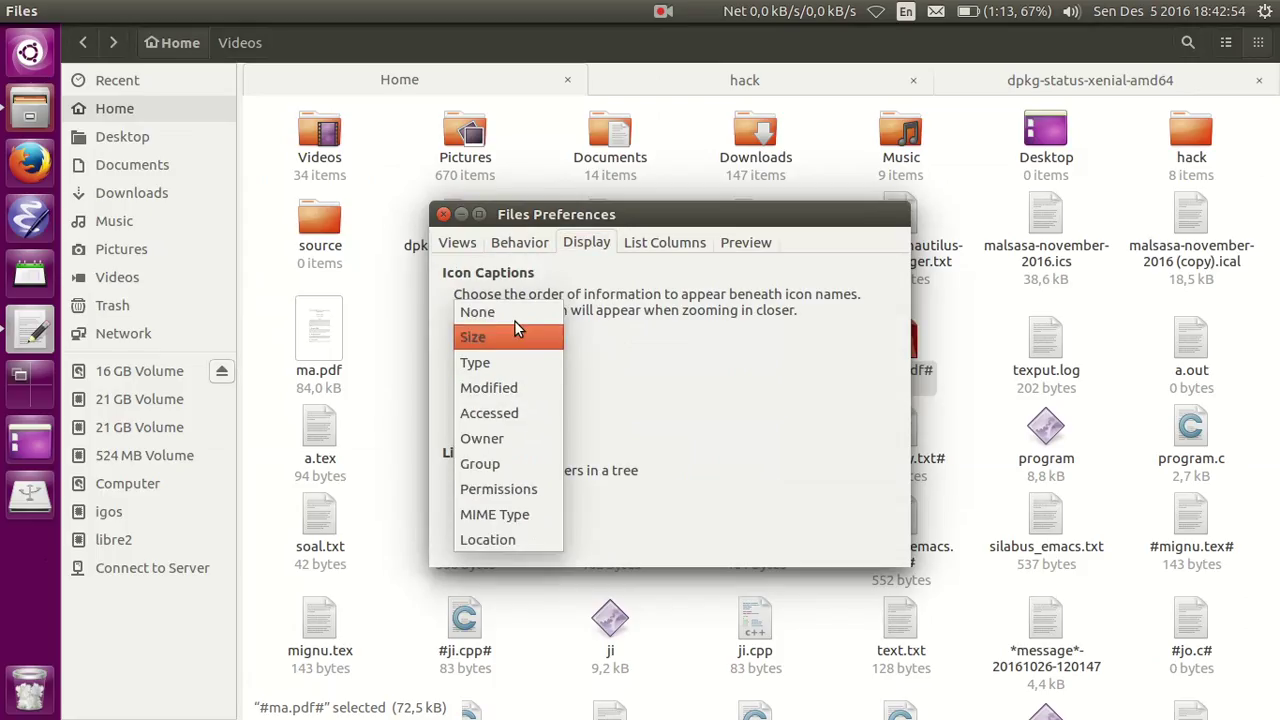
left_click(500, 309)
left_click(443, 214)
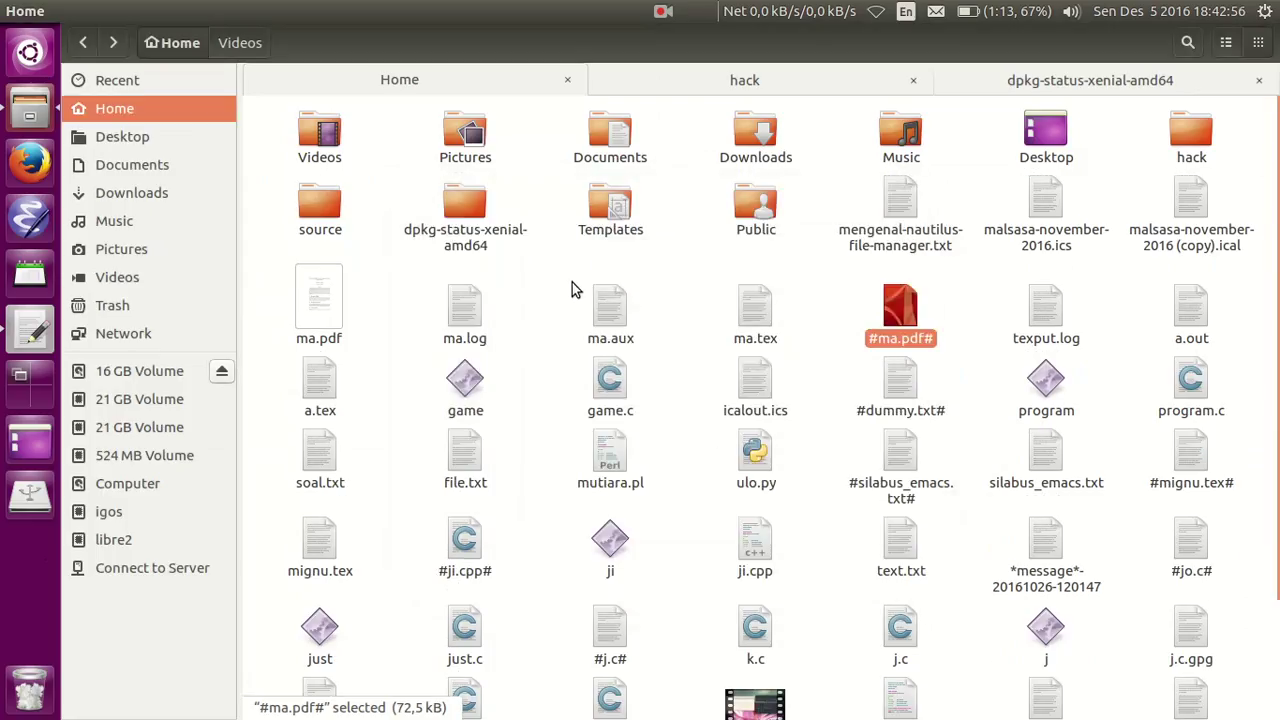
Step: Enlarge the icons in the Home folder
key("ctrl+plus")
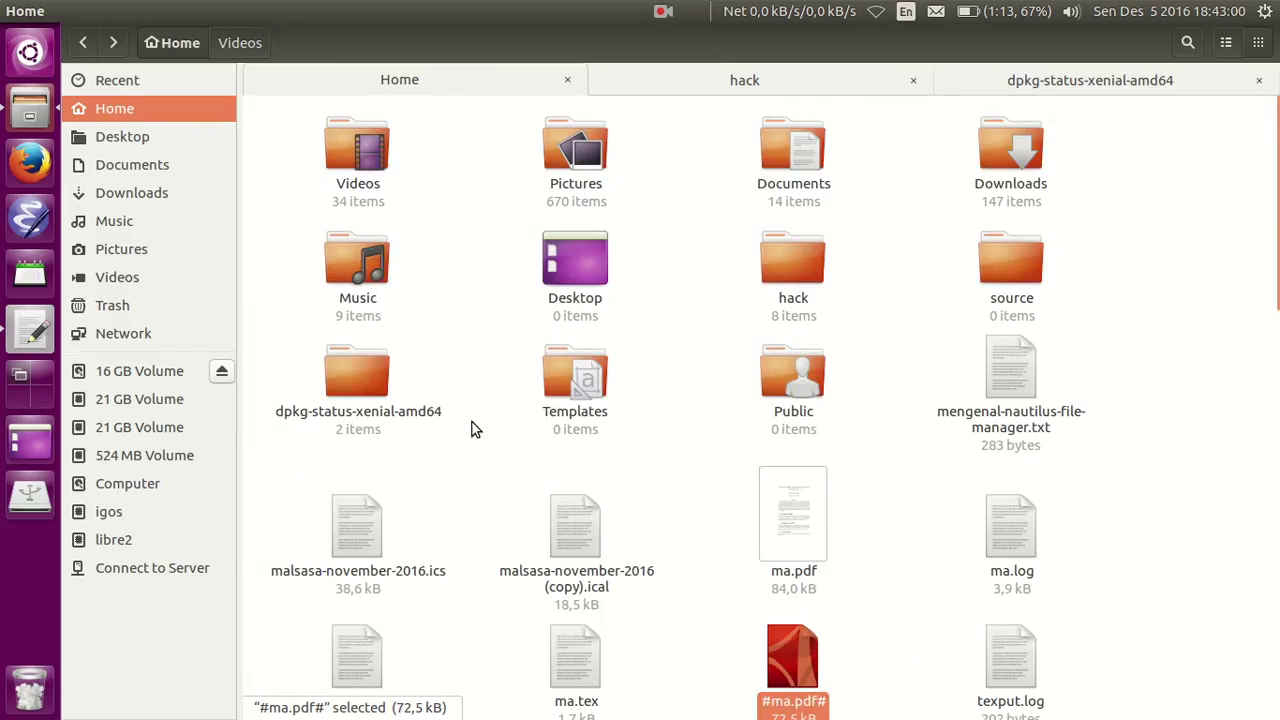
Step: Set the second icon caption to None in the file manager's display preferences and close the preferences
left_click(153, 11)
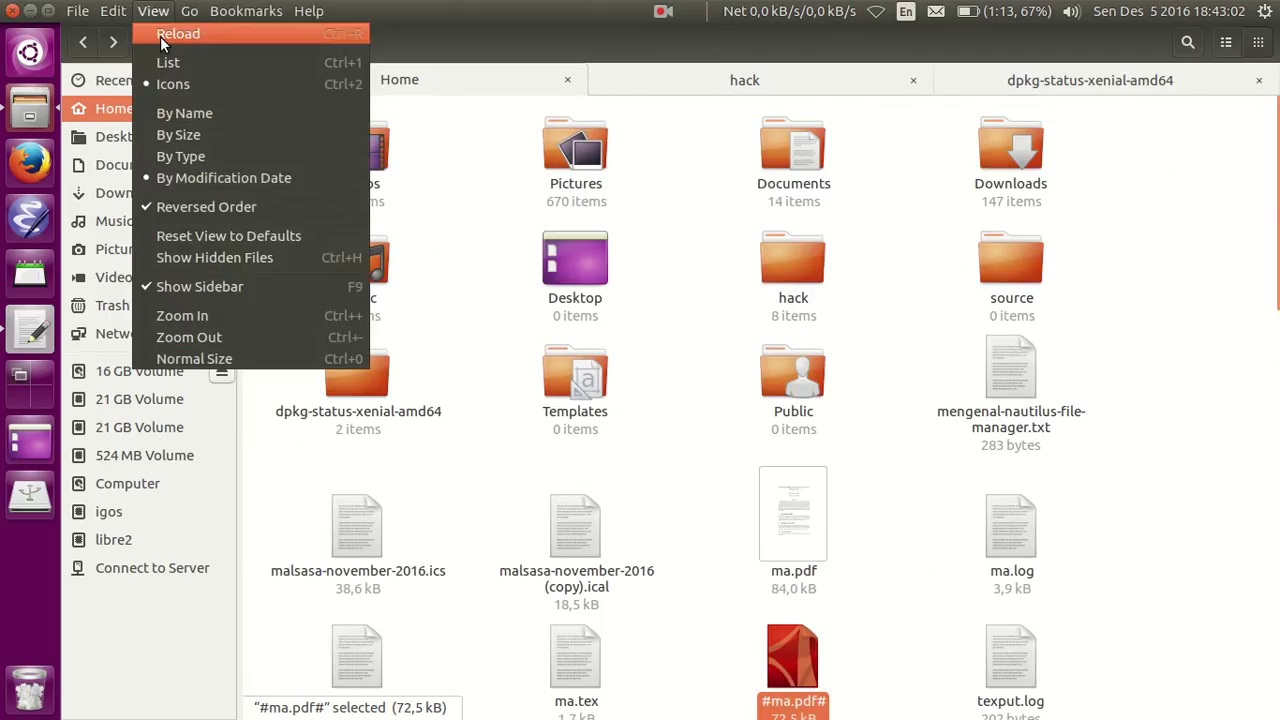
mouse_move(113, 11)
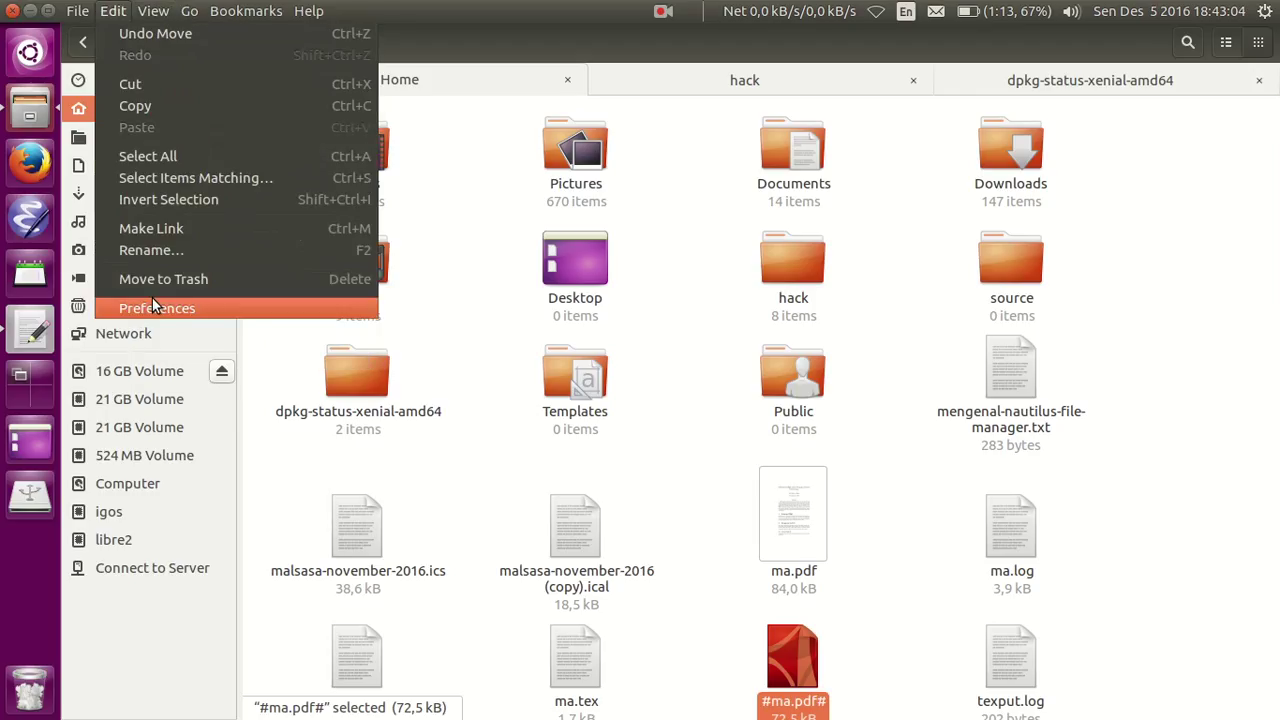
left_click(187, 306)
left_click(580, 242)
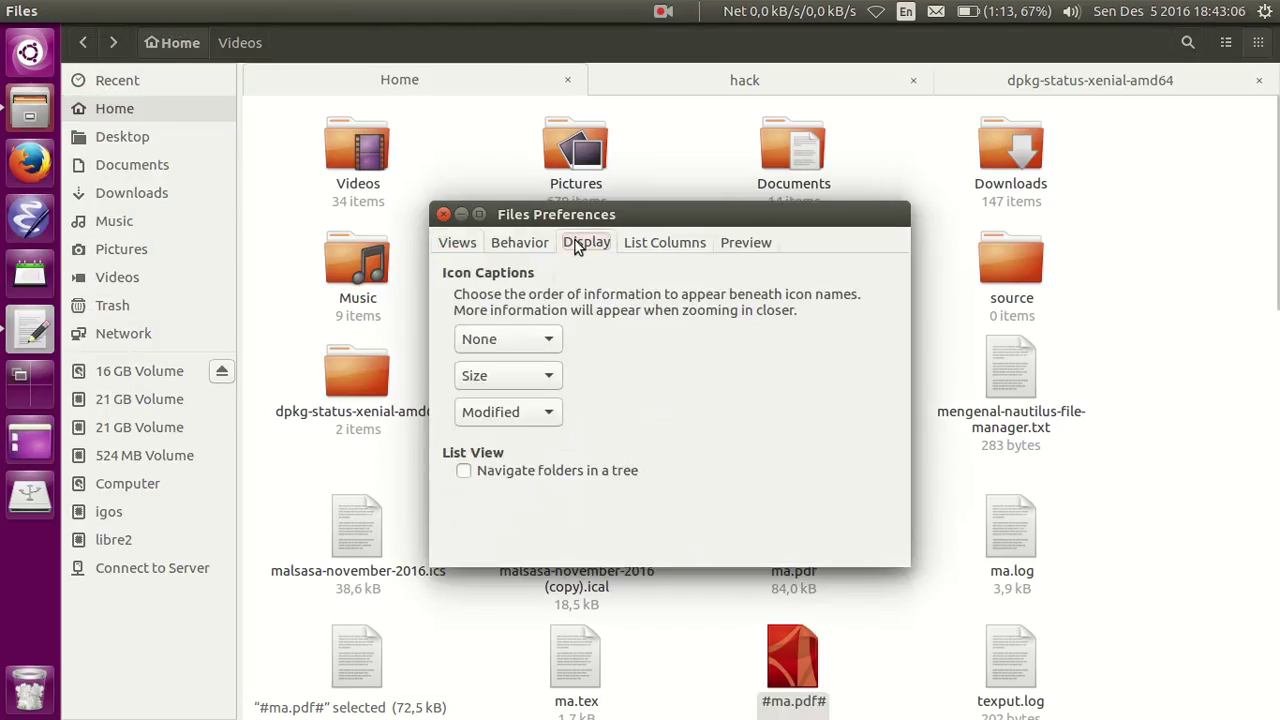
left_click(531, 380)
left_click(524, 359)
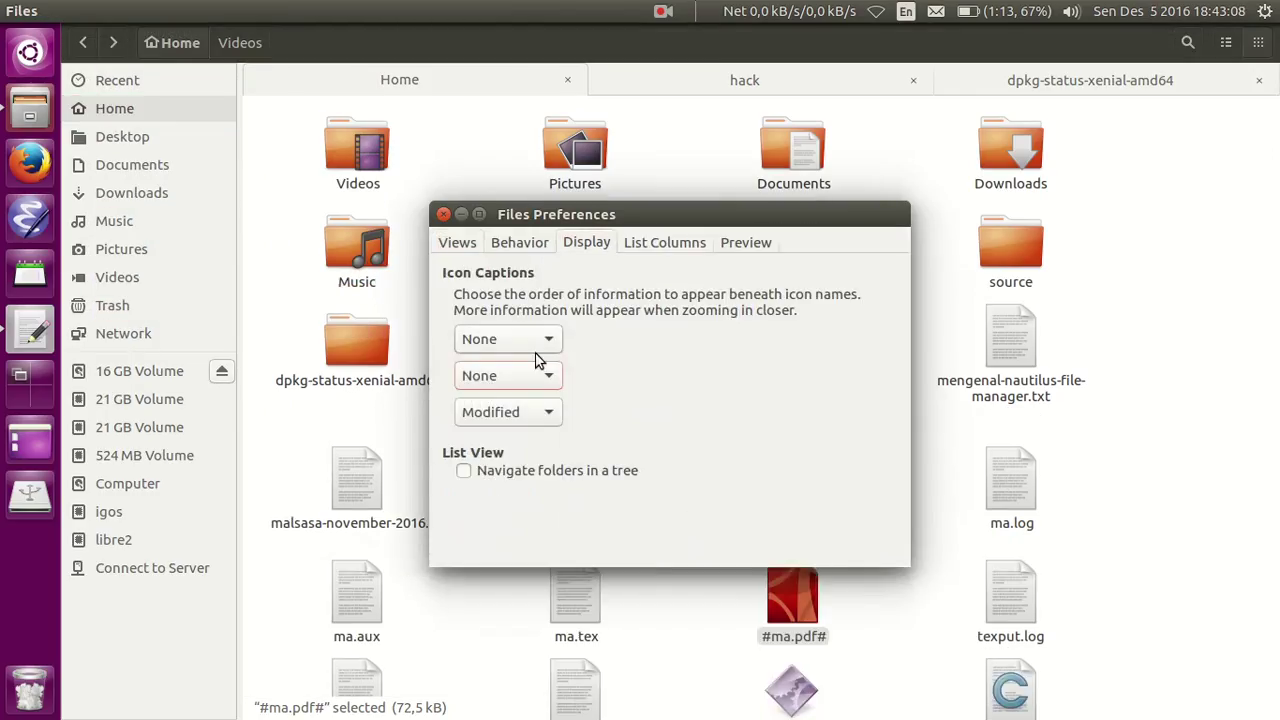
left_click(444, 214)
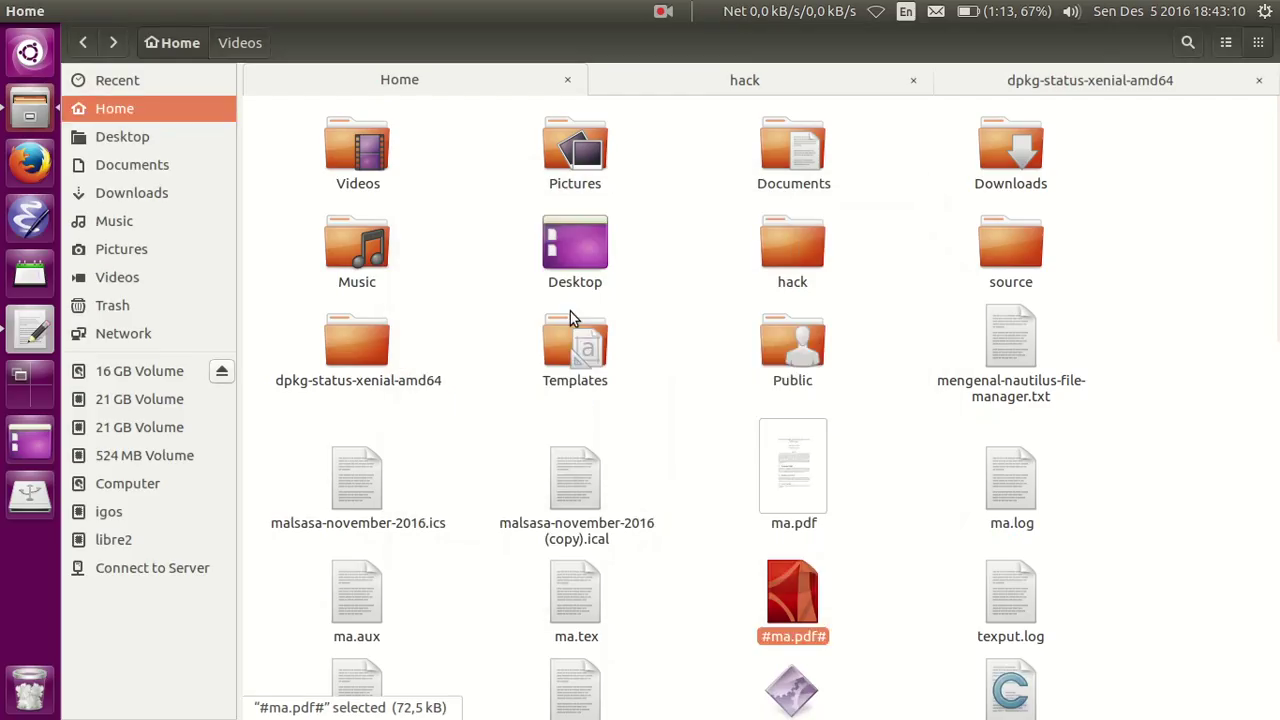
Step: Examine the Home folder's icons without captions at different zoom levels, selecting #ma.pdf#, texput.log and ma.pdf one after another
scroll(663, 412, "up", 1)
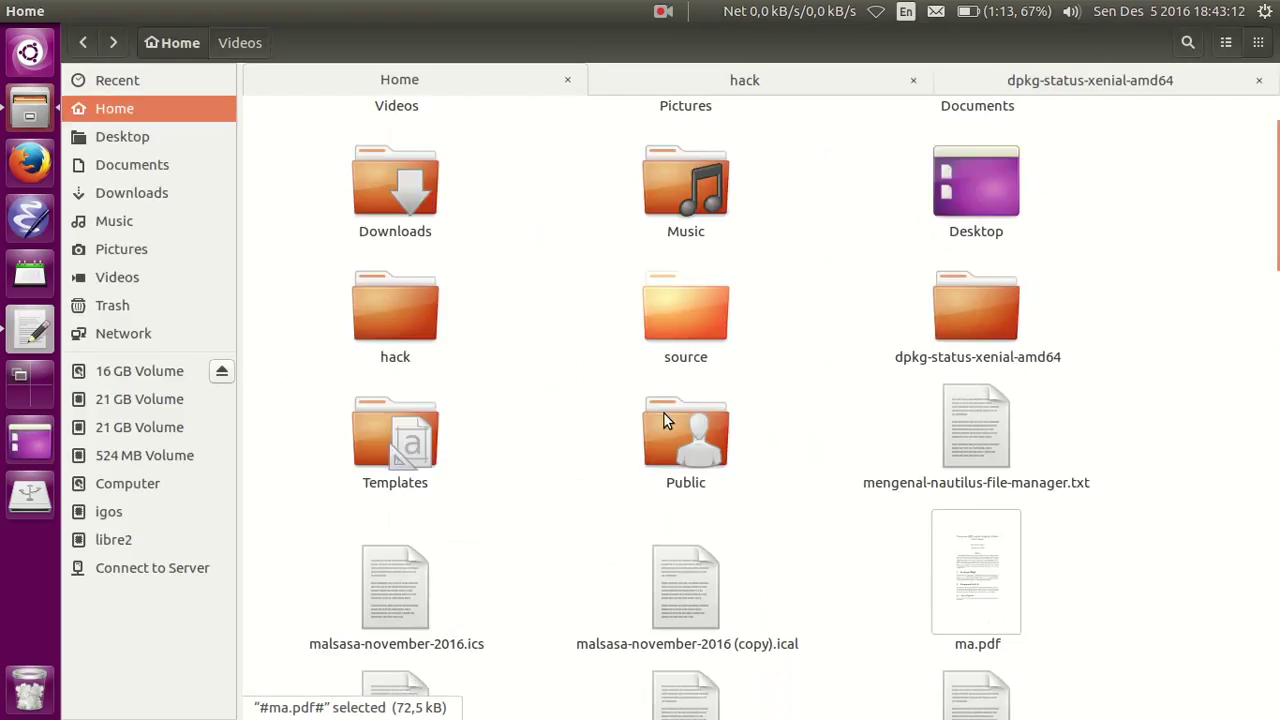
scroll(664, 416, "down", 2)
scroll(665, 423, "up", 1)
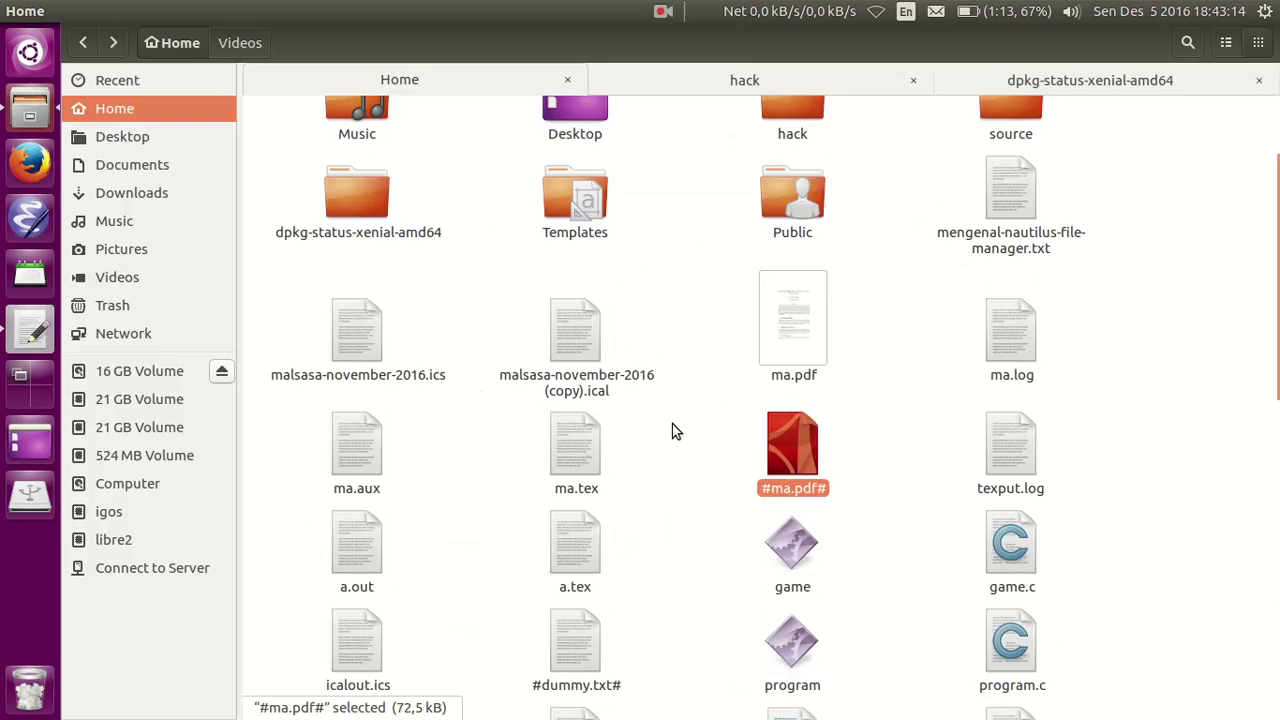
scroll(680, 425, "up", 3)
left_click(1135, 372)
scroll(1094, 454, "down", 3)
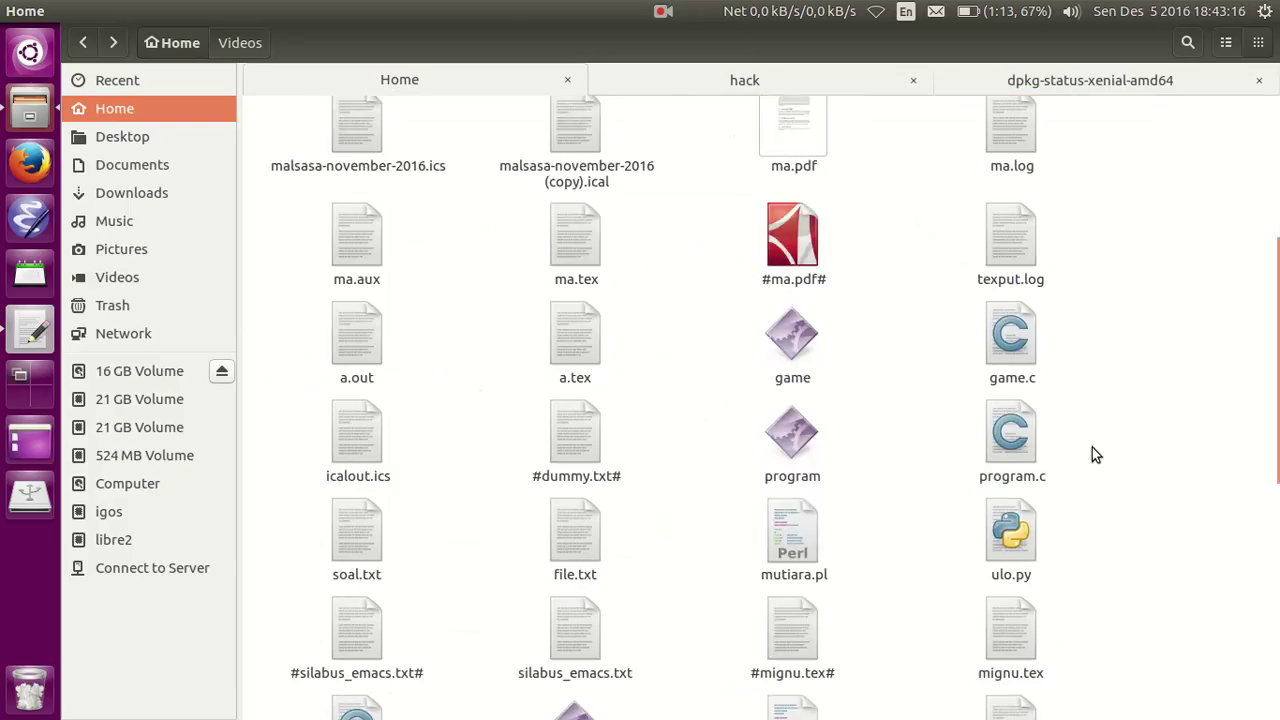
left_click(793, 237)
left_click(1013, 250)
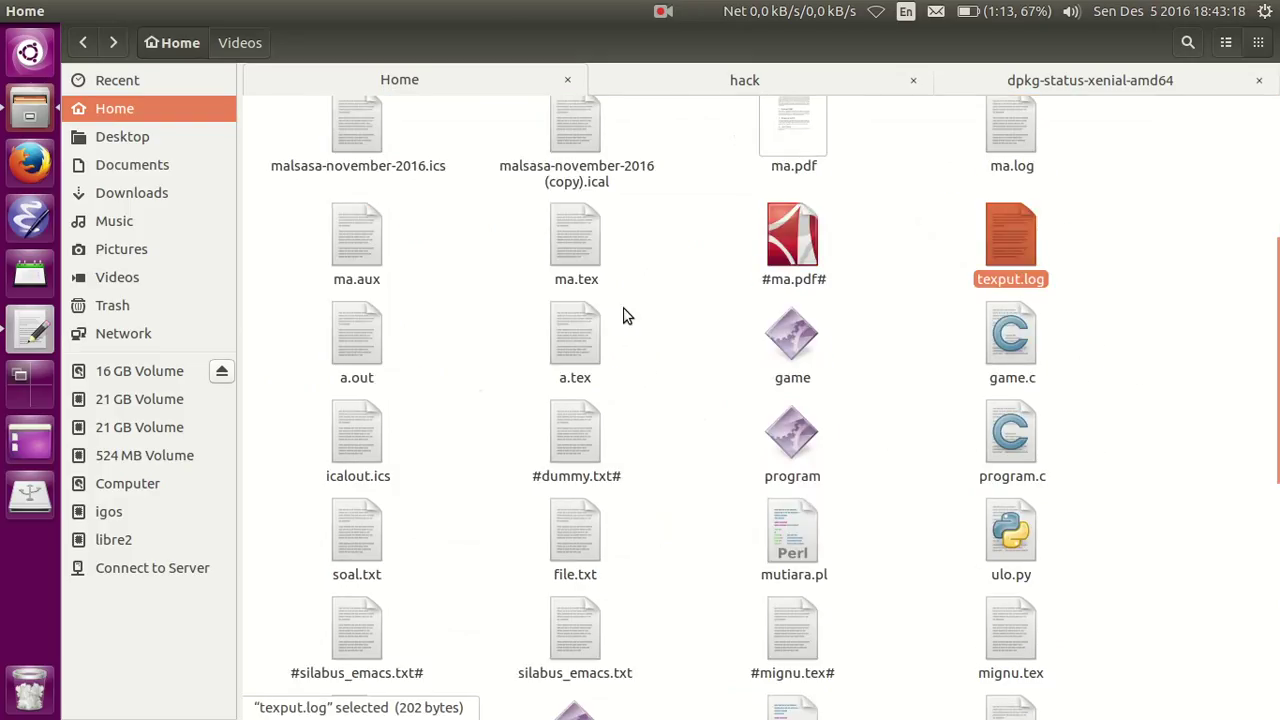
scroll(662, 330, "up", 3)
scroll(662, 324, "up", 1)
left_click(692, 302)
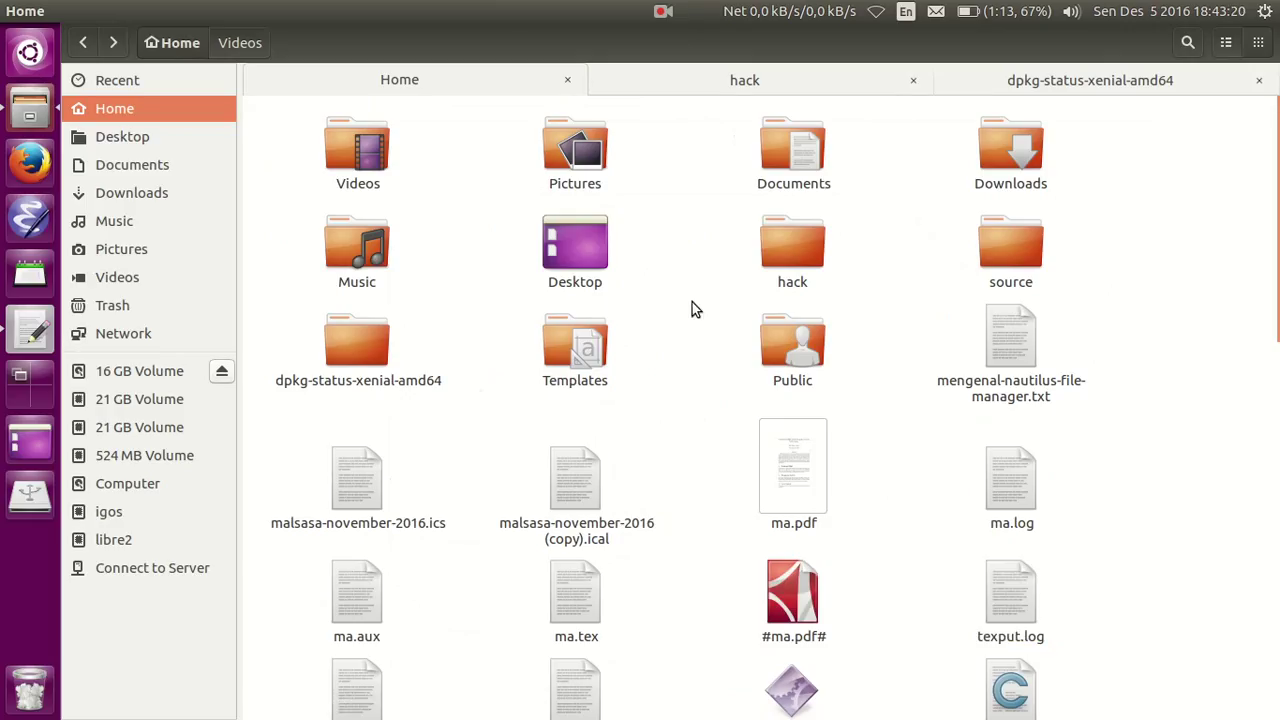
left_click(798, 465)
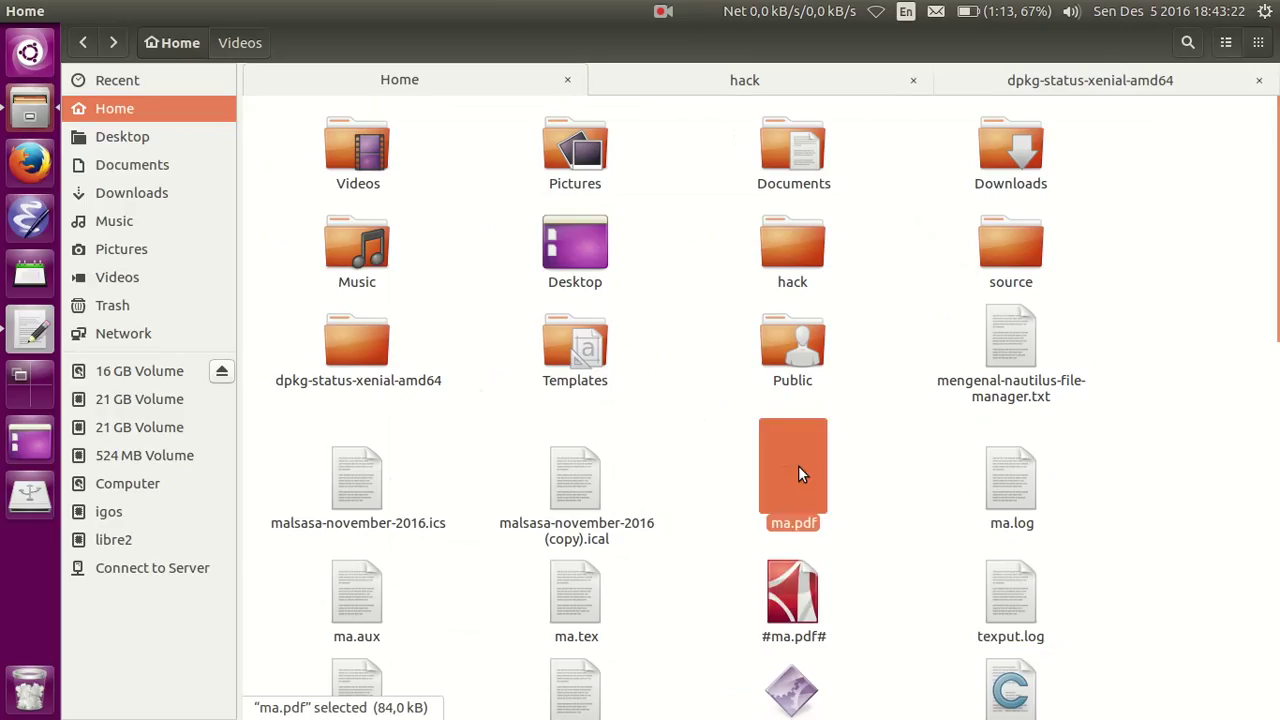
left_click(895, 510)
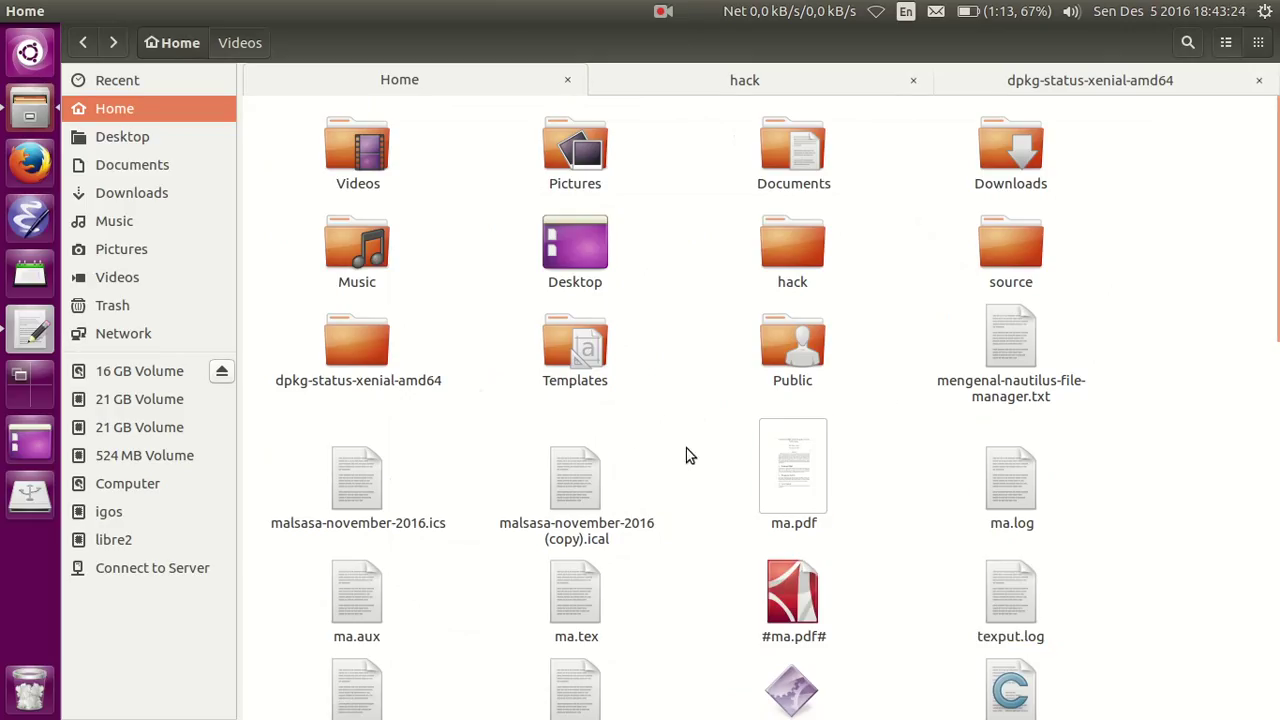
scroll(690, 470, "down", 2)
scroll(714, 342, "up", 2)
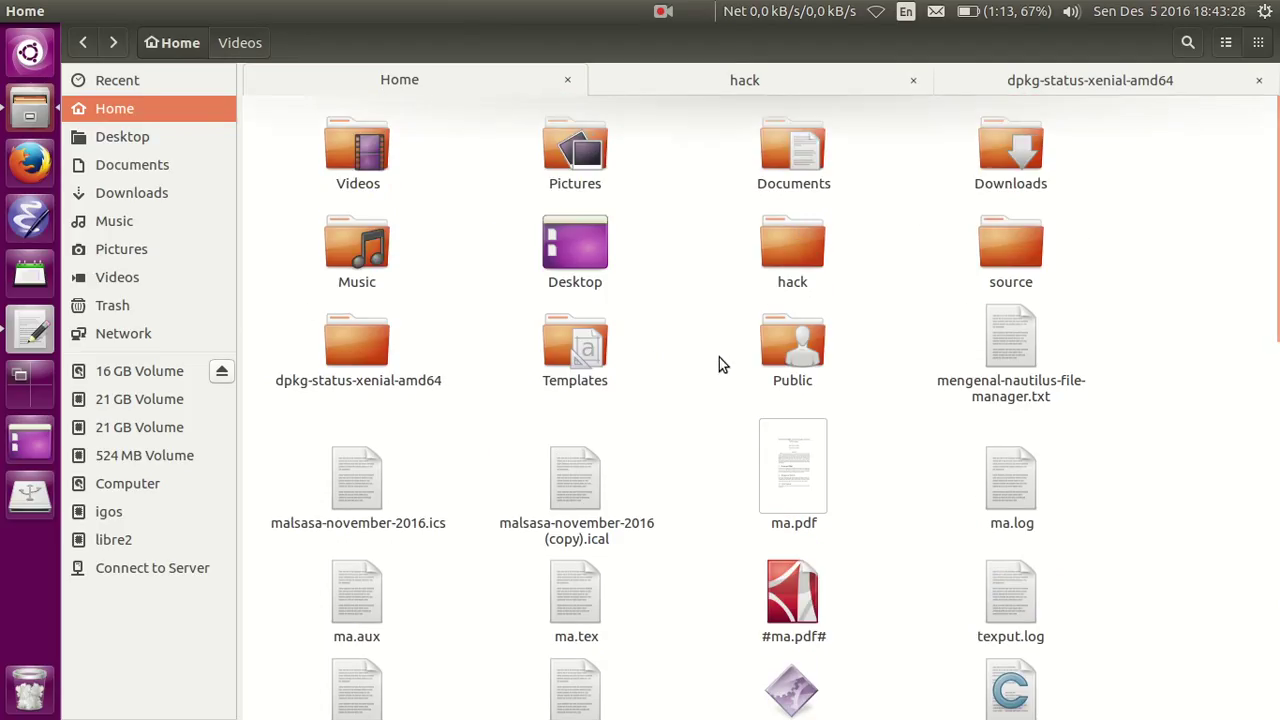
scroll(716, 355, "down", 10)
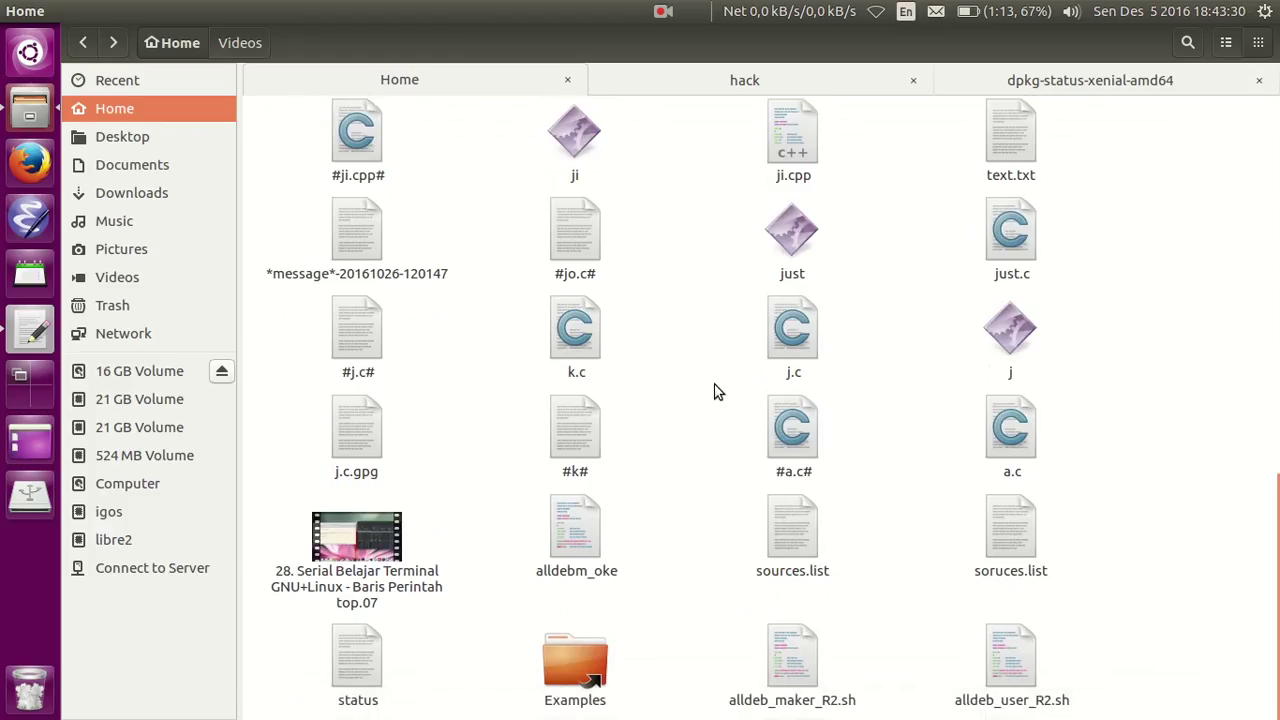
scroll(712, 376, "up", 10)
scroll(677, 378, "up", 1)
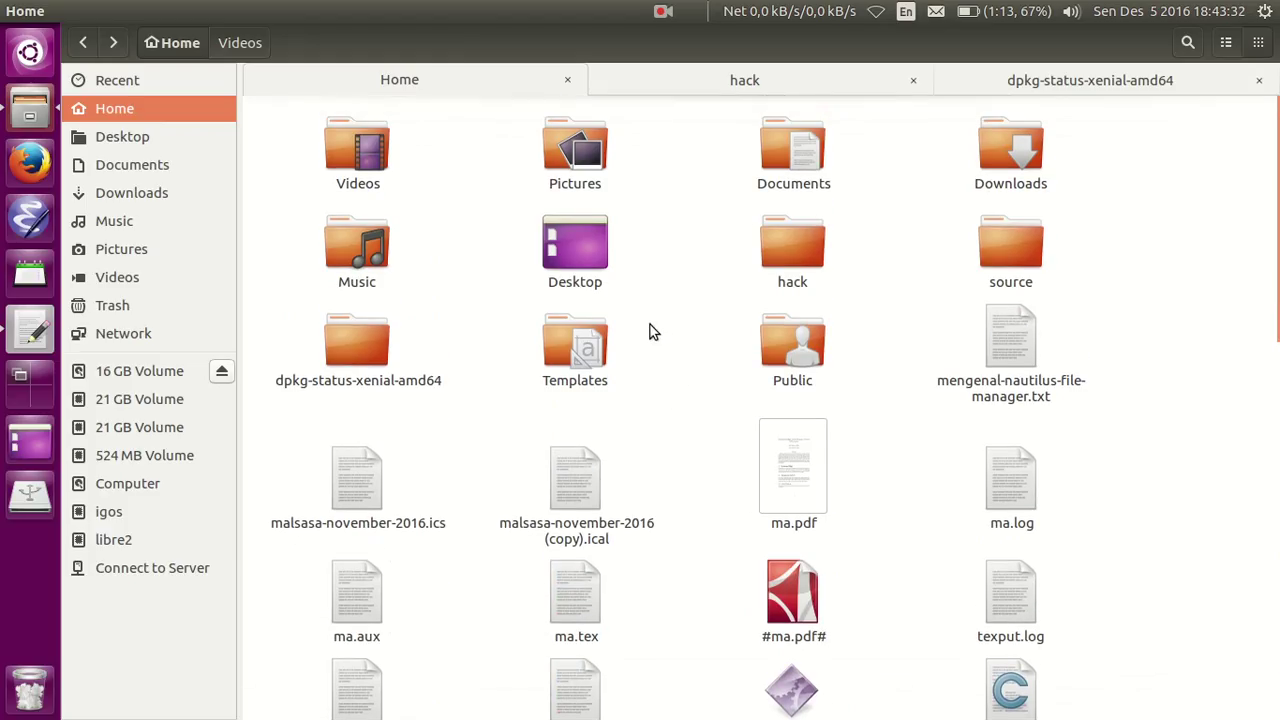
Step: Set the first icon caption to Size in the file manager's display preferences and close the preferences
left_click(115, 10)
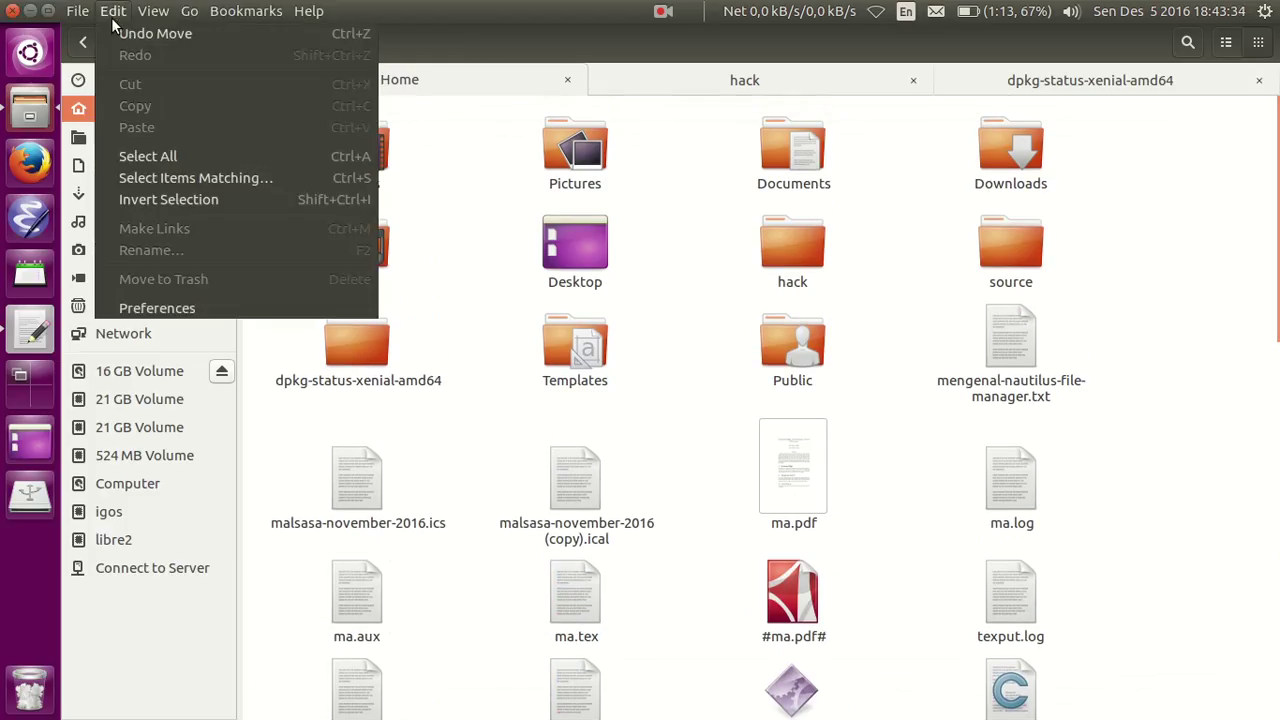
left_click(185, 306)
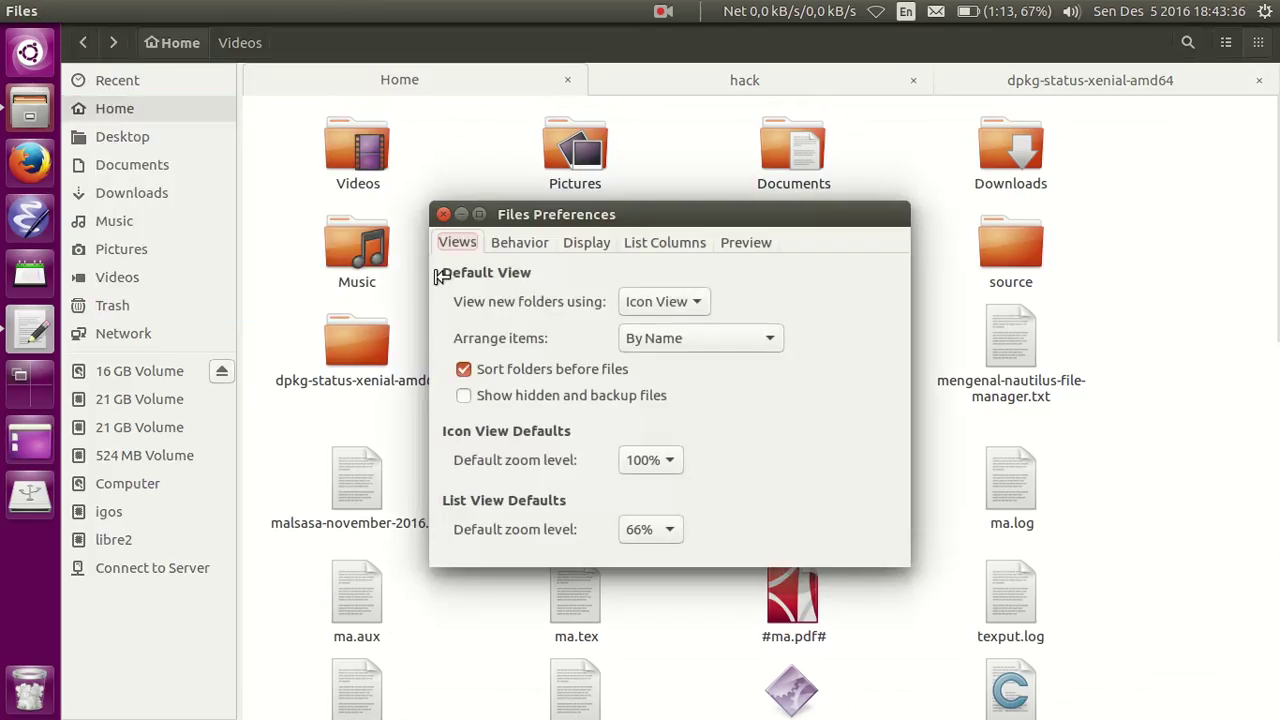
left_click(586, 244)
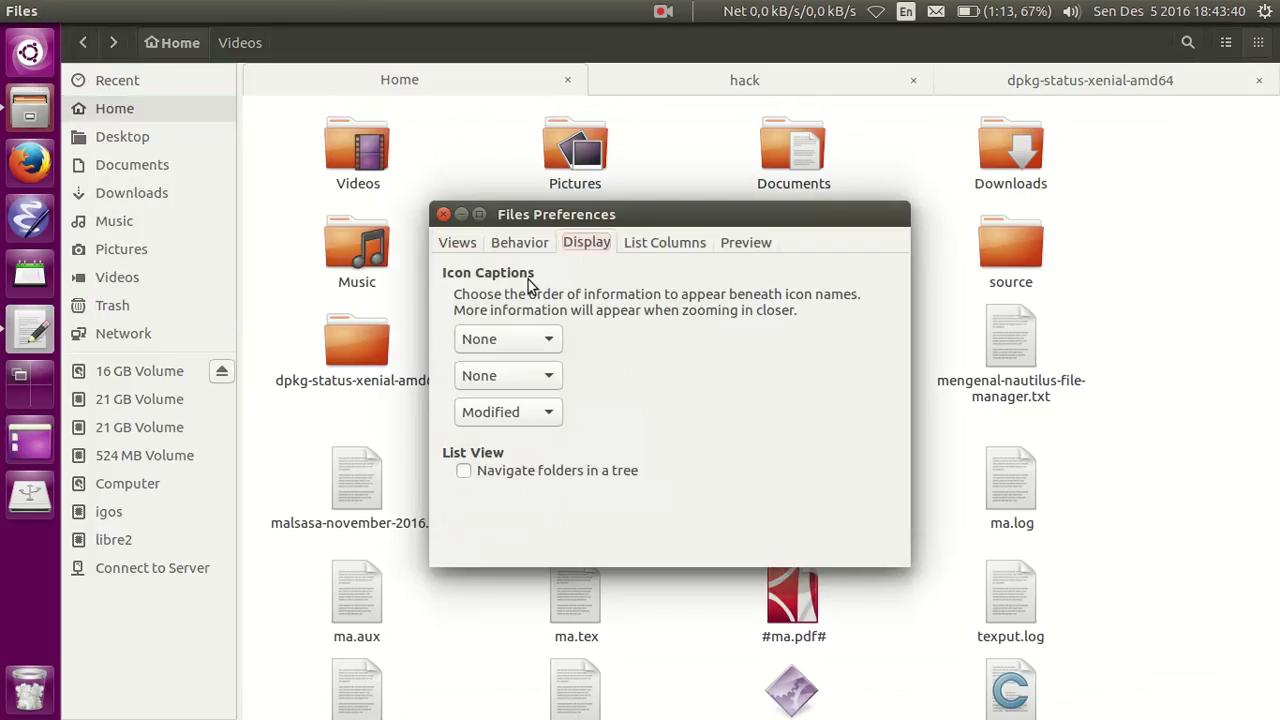
left_click(520, 342)
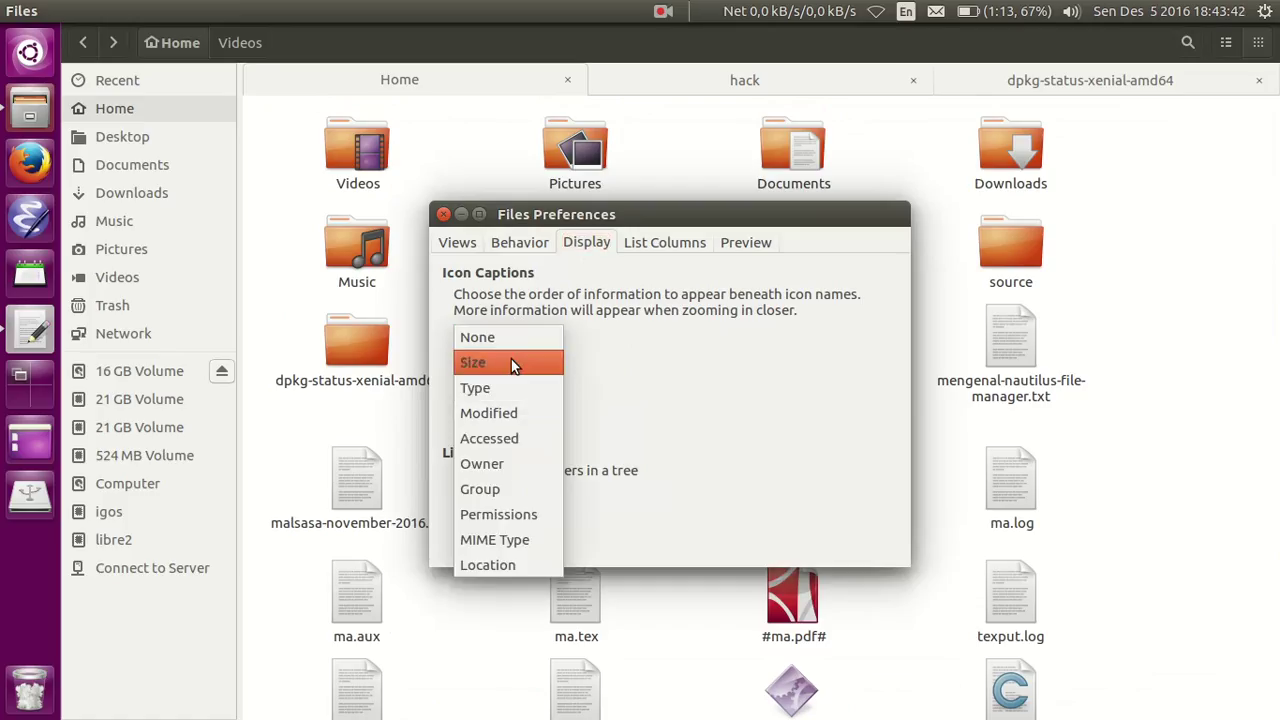
left_click(510, 361)
left_click(443, 214)
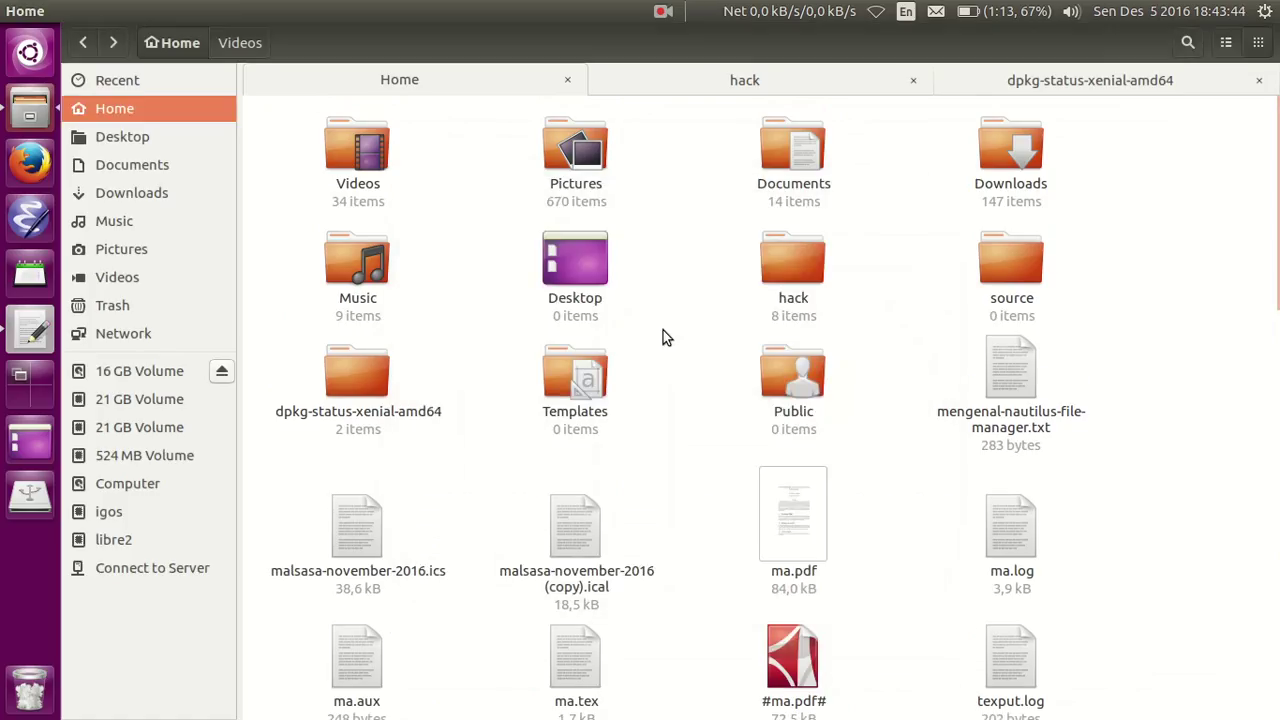
Step: Shrink the Home folder's icons by two zoom levels and enlarge them again by one level
key("ctrl+minus")
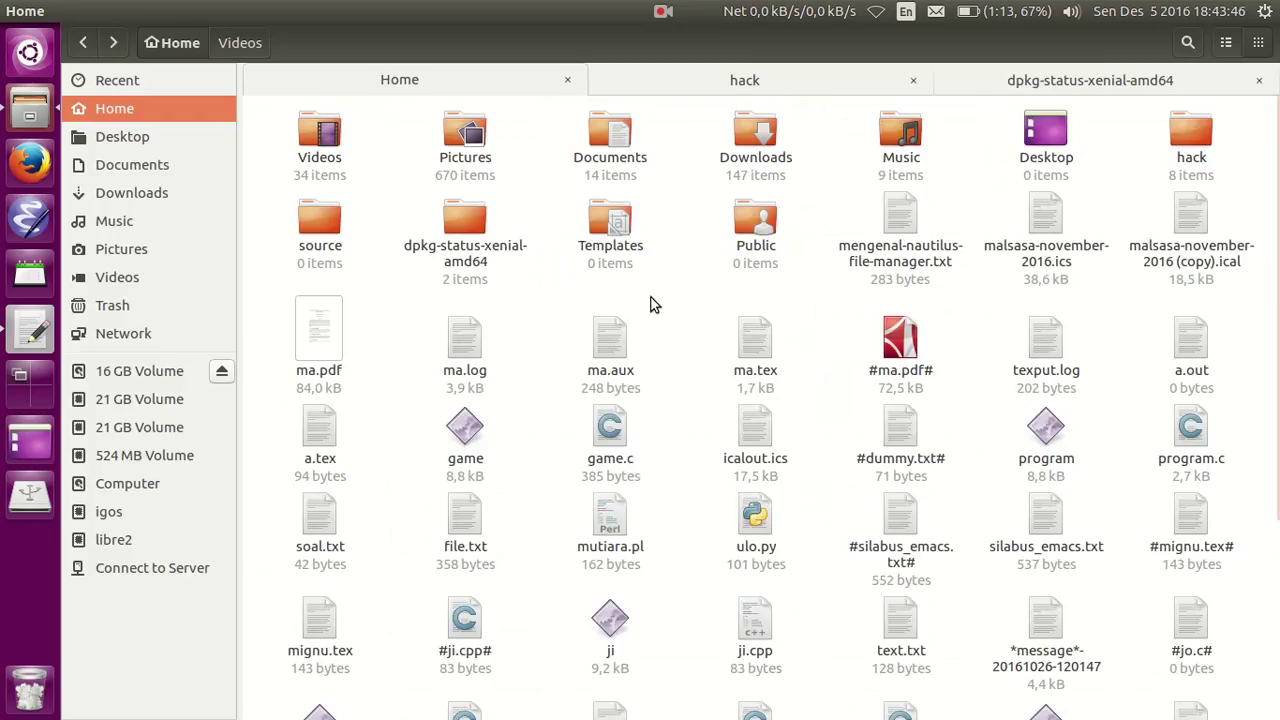
key("ctrl+minus")
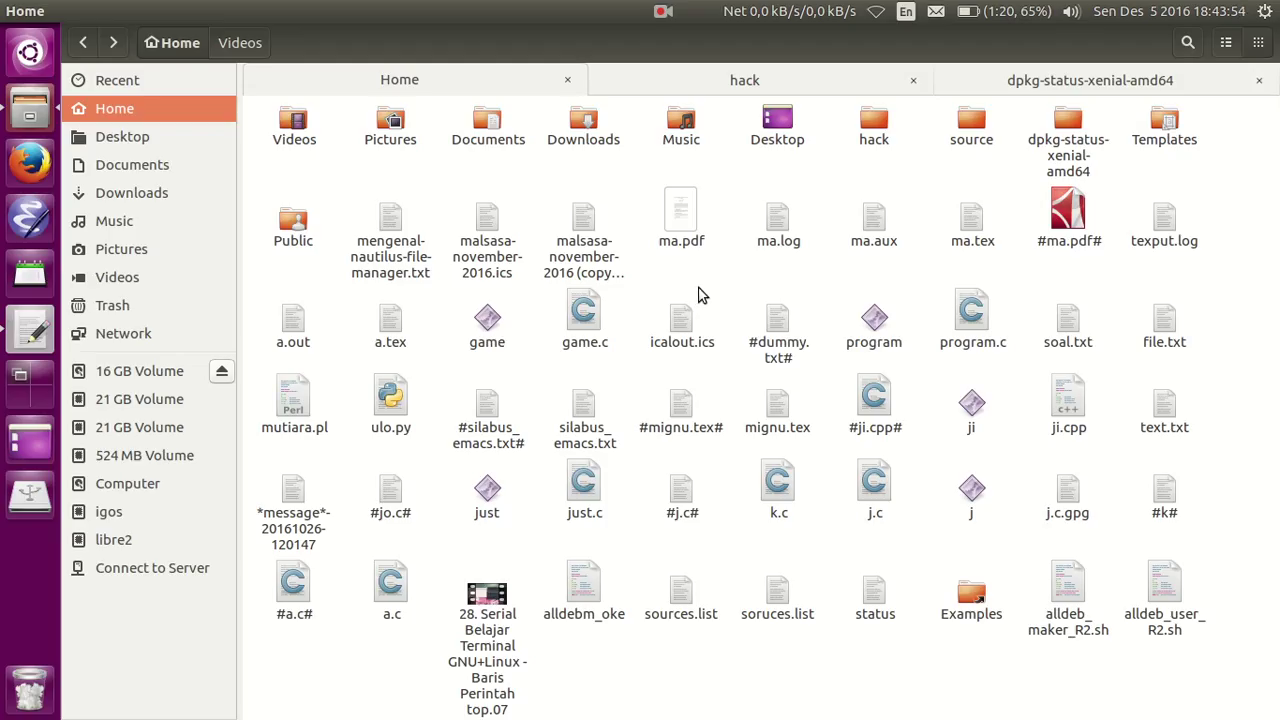
key("ctrl+plus")
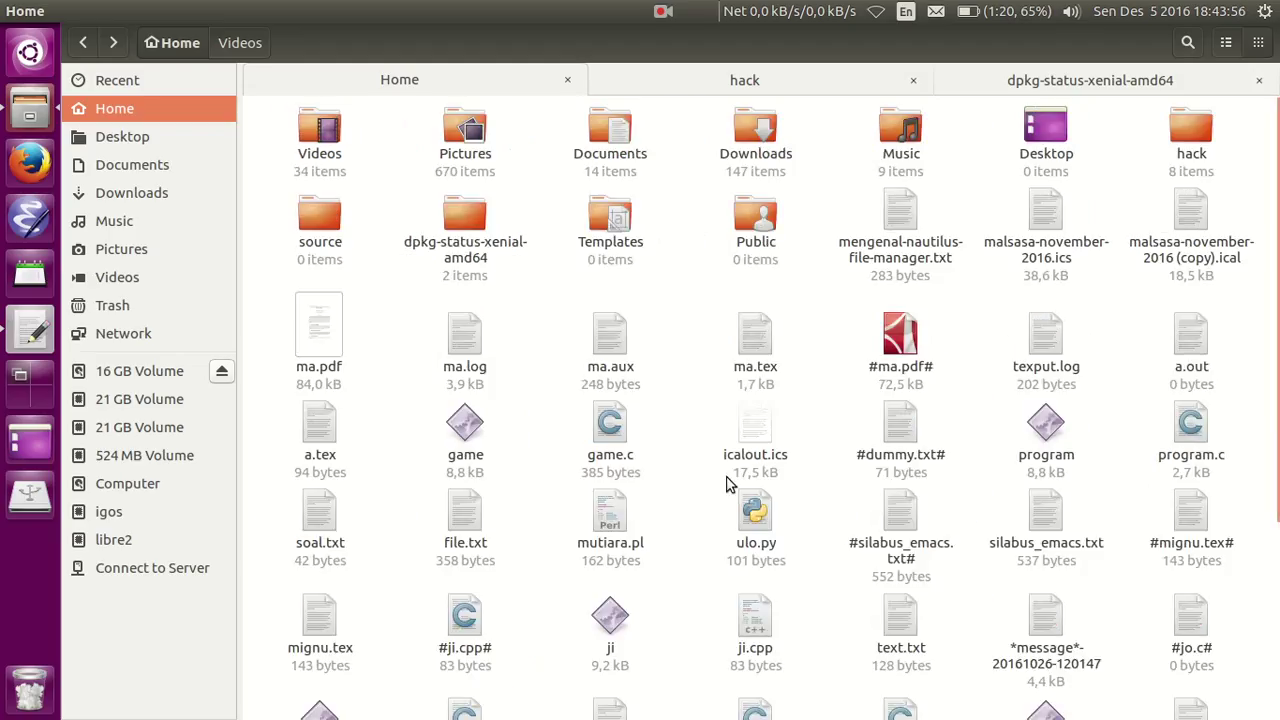
Step: Examine the size captions of game.c, icalout.ics, #dummy.txt#, program and #a.c# in the Home folder
left_click(605, 440)
left_click(755, 440)
left_click(880, 440)
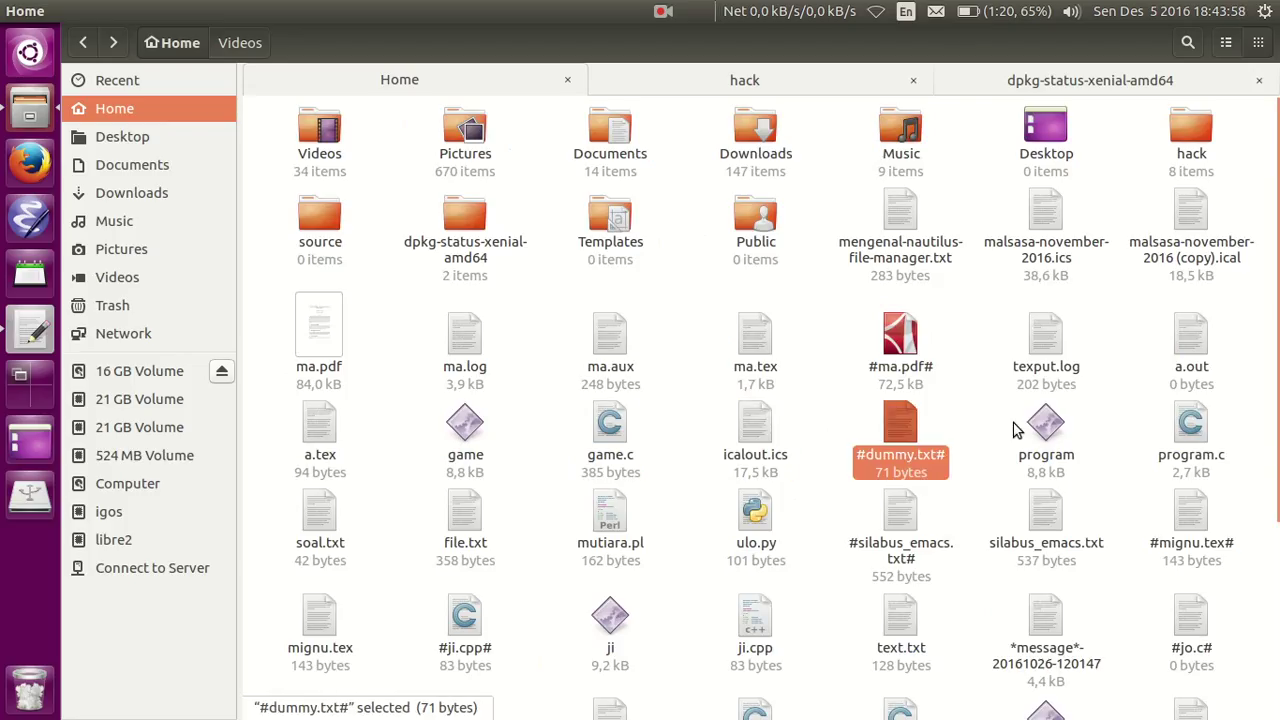
left_click(1040, 440)
scroll(1045, 477, "down", 5)
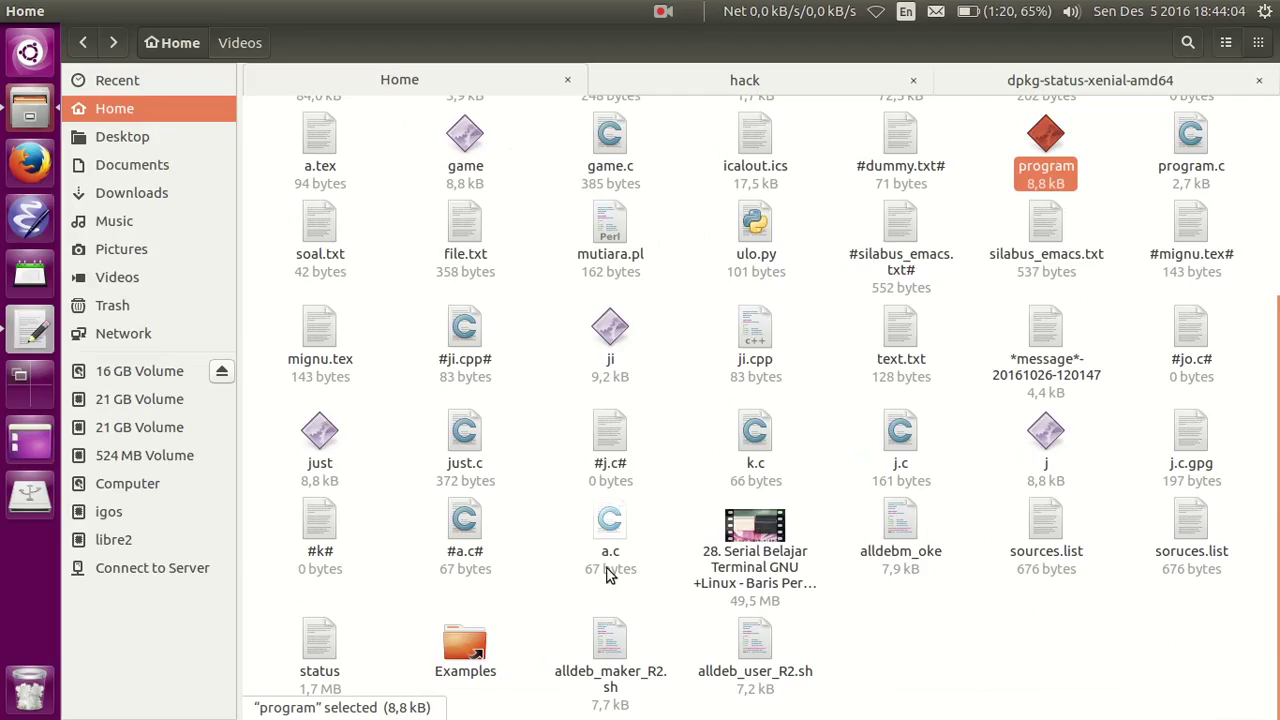
left_click(468, 560)
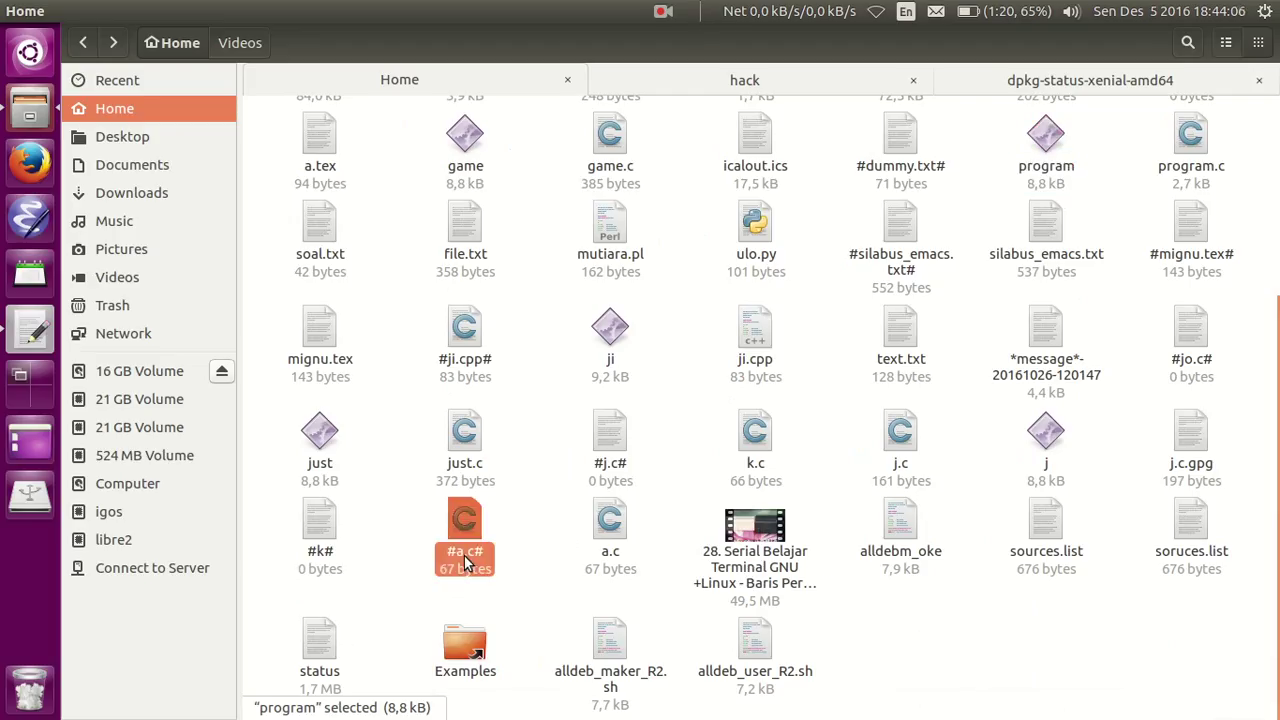
scroll(480, 500, "up", 5)
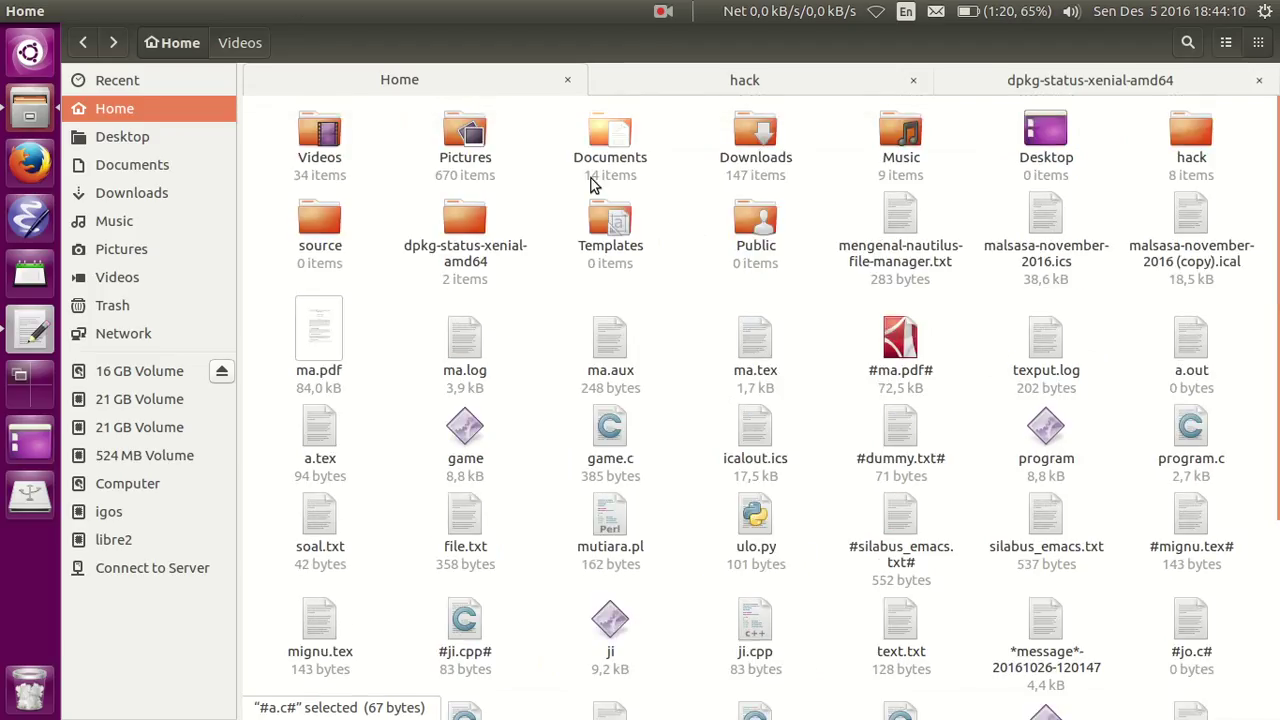
Step: Switch to the notes in gedit, add the line "- Menayangkan URL Path" below the last item, and save the file
left_click(30, 332)
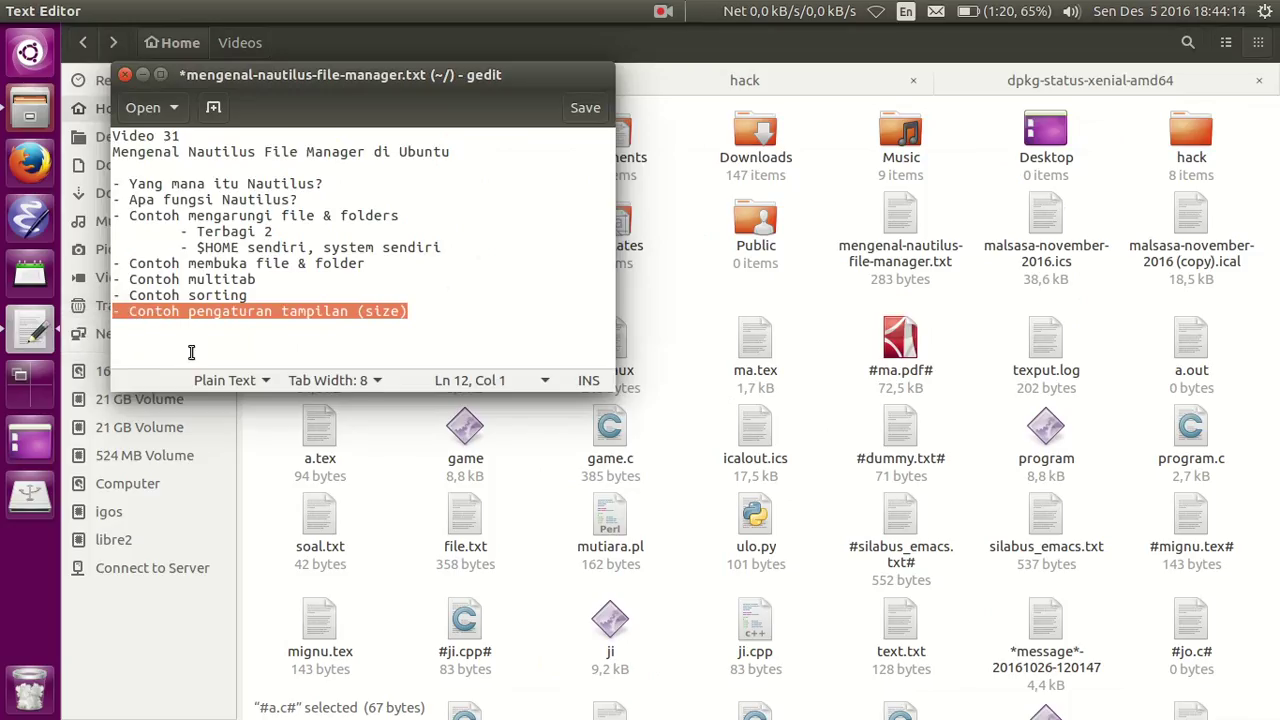
left_click(414, 324)
key("Return")
type("- ")
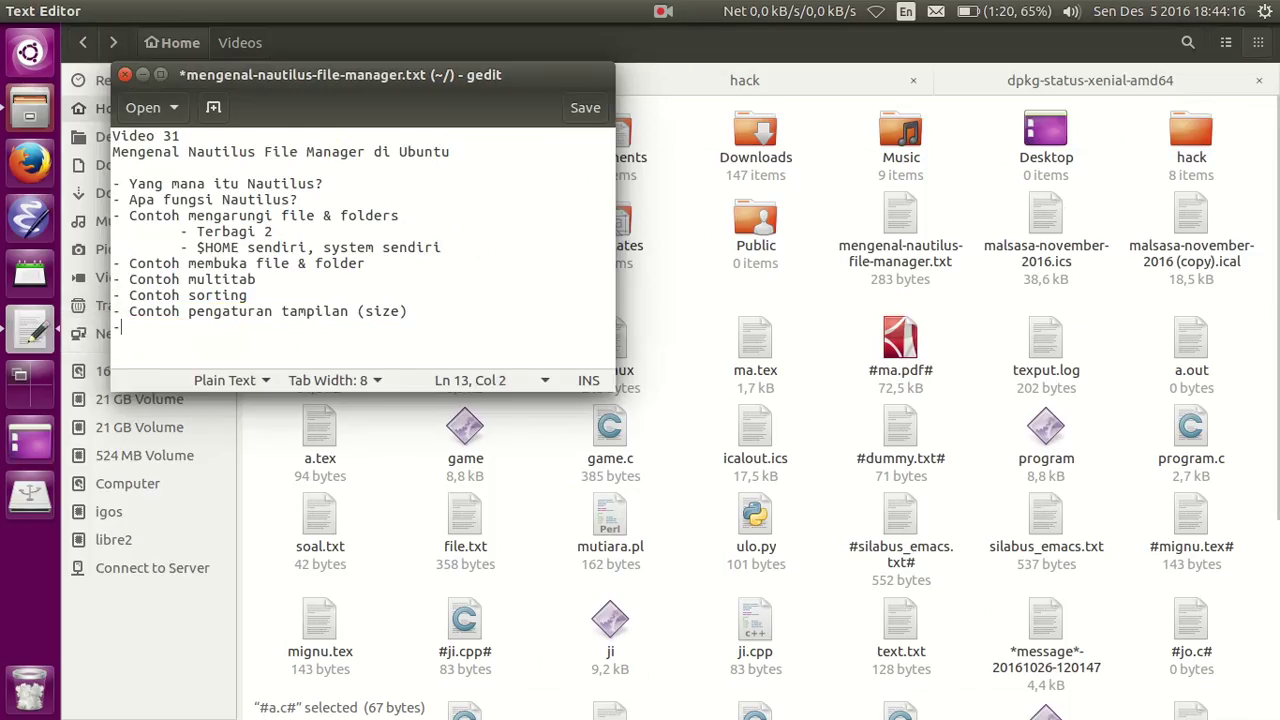
type("Menayang")
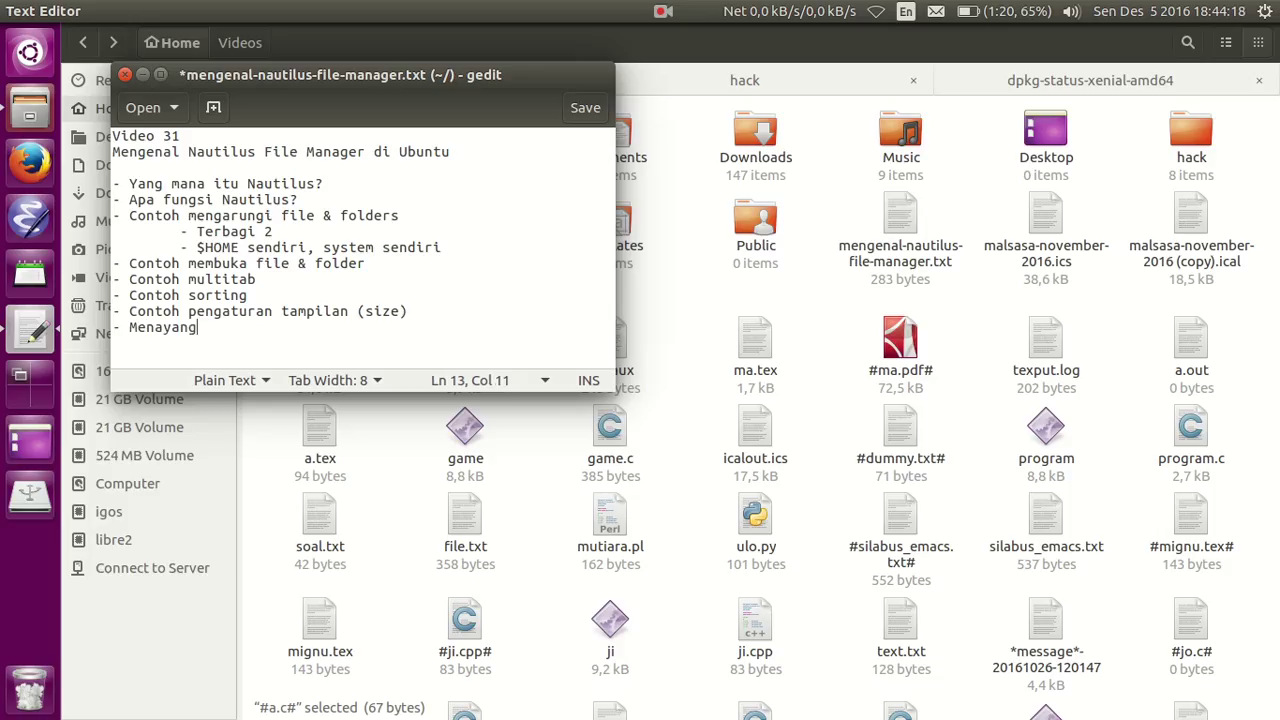
type("kan URL")
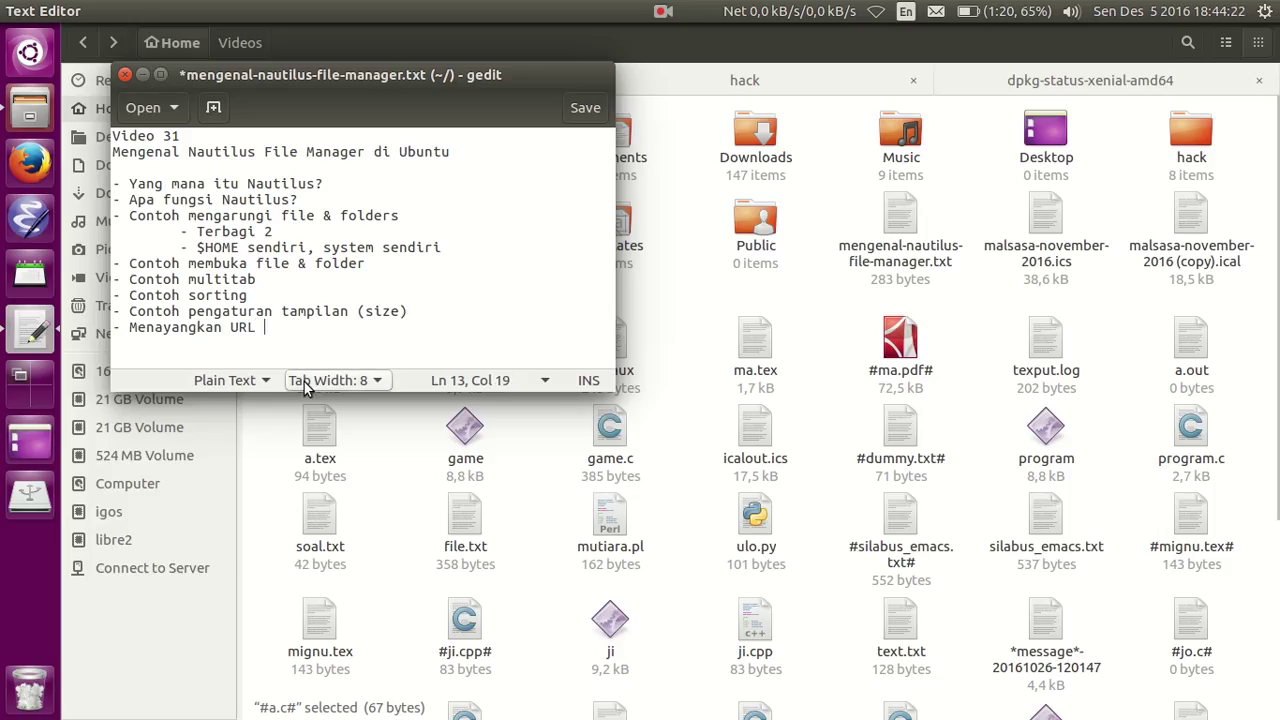
type(" Path")
key("ctrl+s")
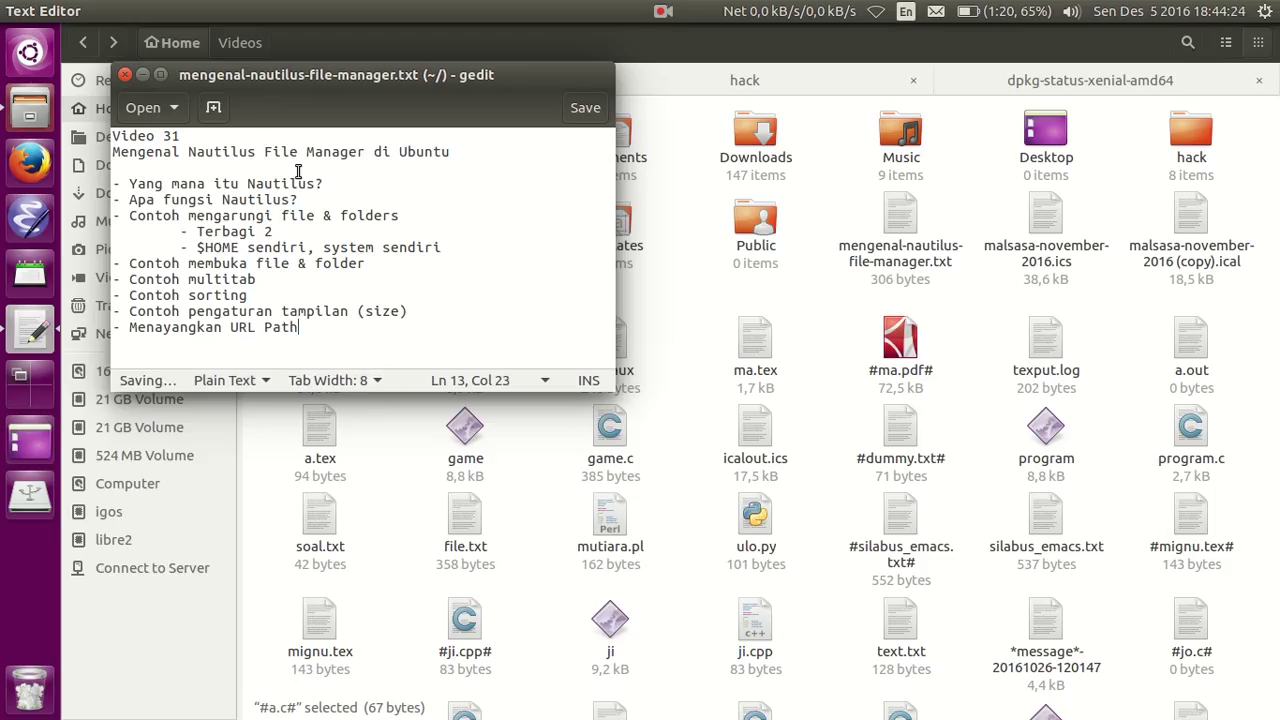
left_click(552, 241)
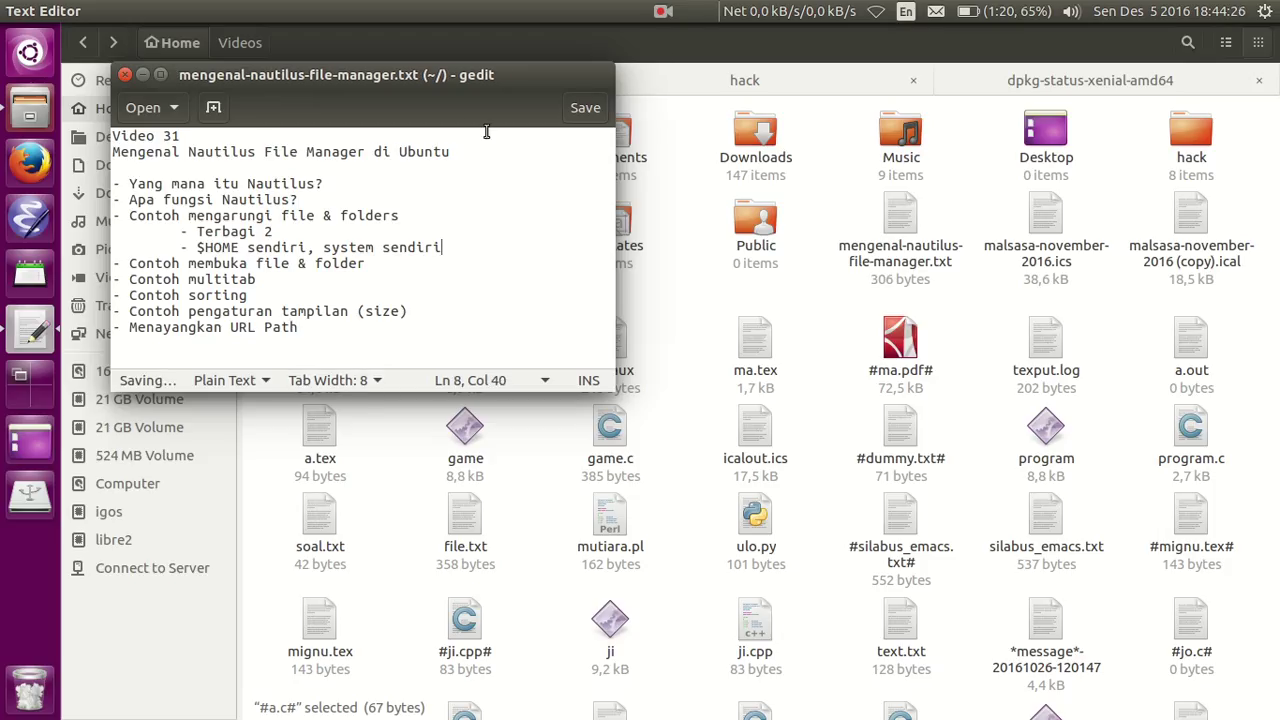
left_click(503, 344)
key("Return")
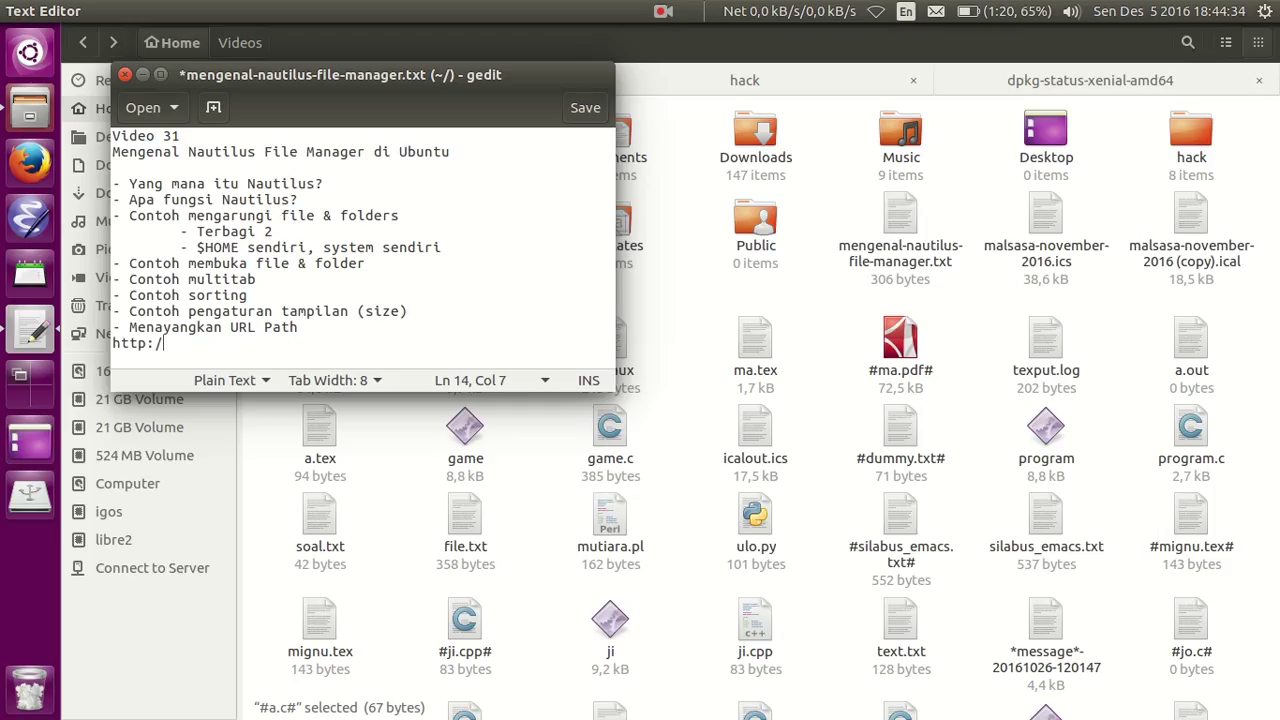
type("http://beng")
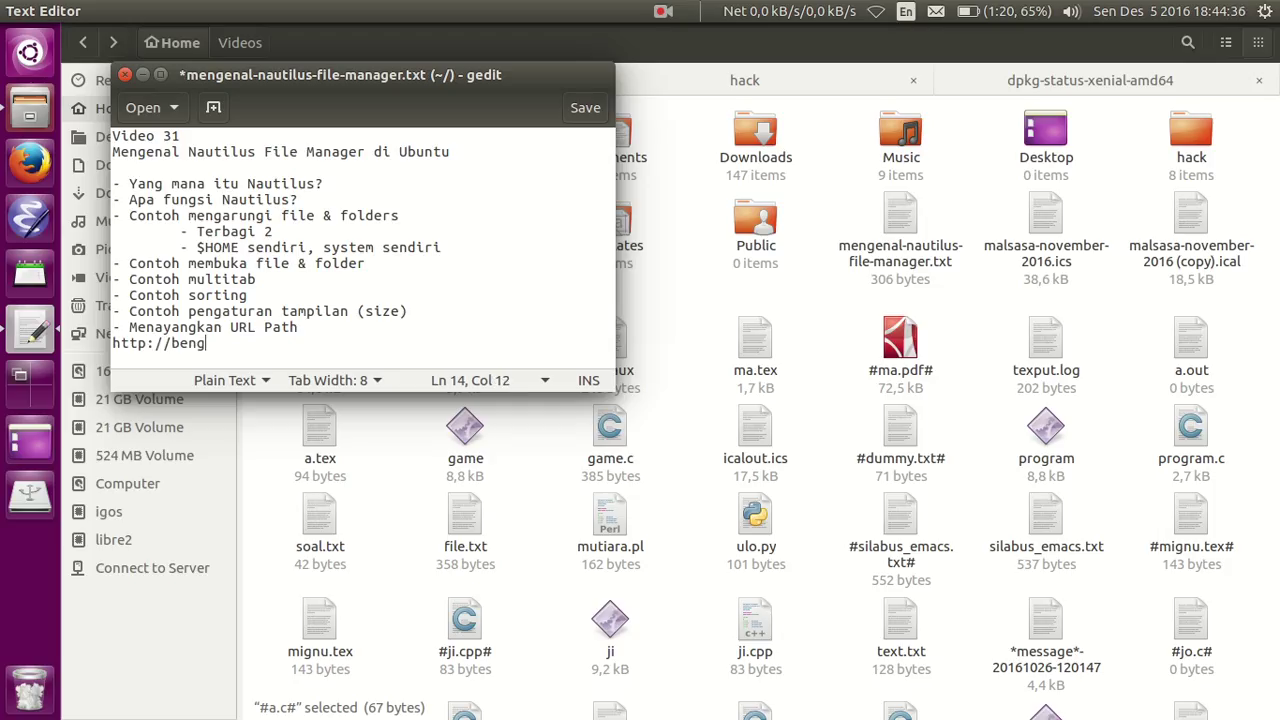
type("kelubuntu.org")
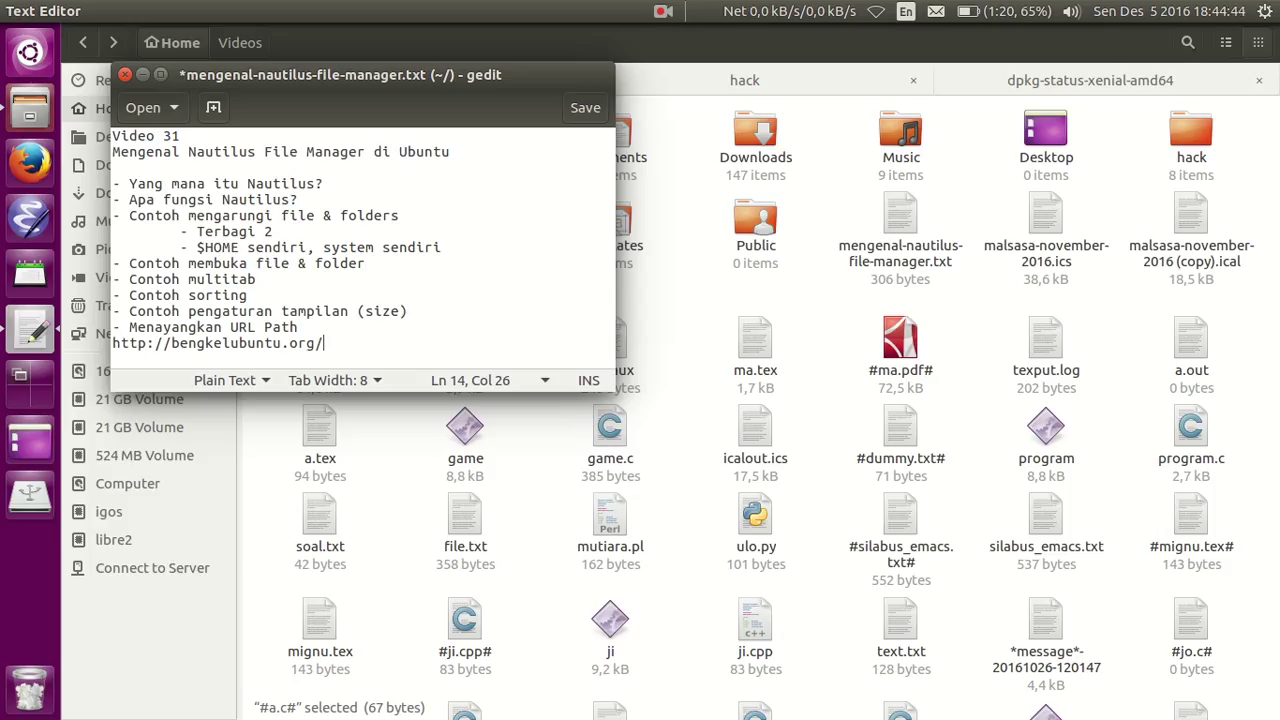
type("/halaman/saya")
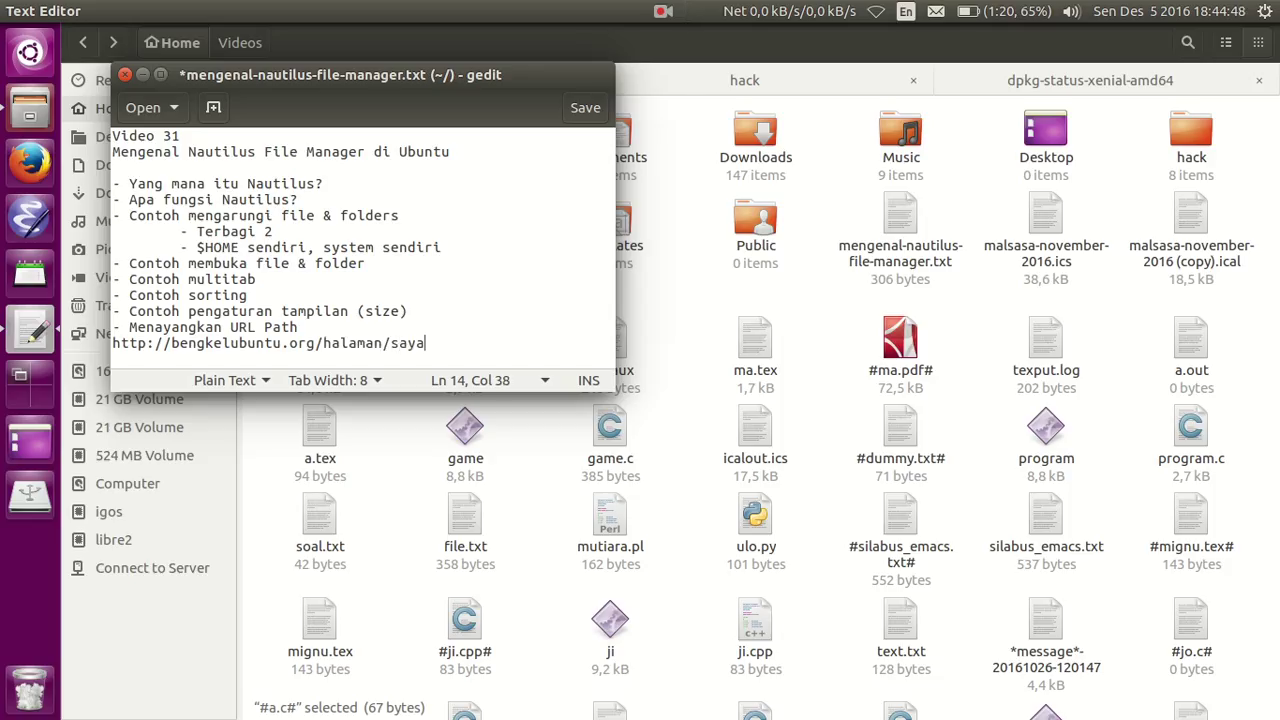
Step: Delete the example URL from the last line of the notes and save the file
key("ctrl+shift+Left")
key("ctrl+shift+Left")
key("ctrl+shift+Left")
key("ctrl+shift+Left")
key("ctrl+shift+Left")
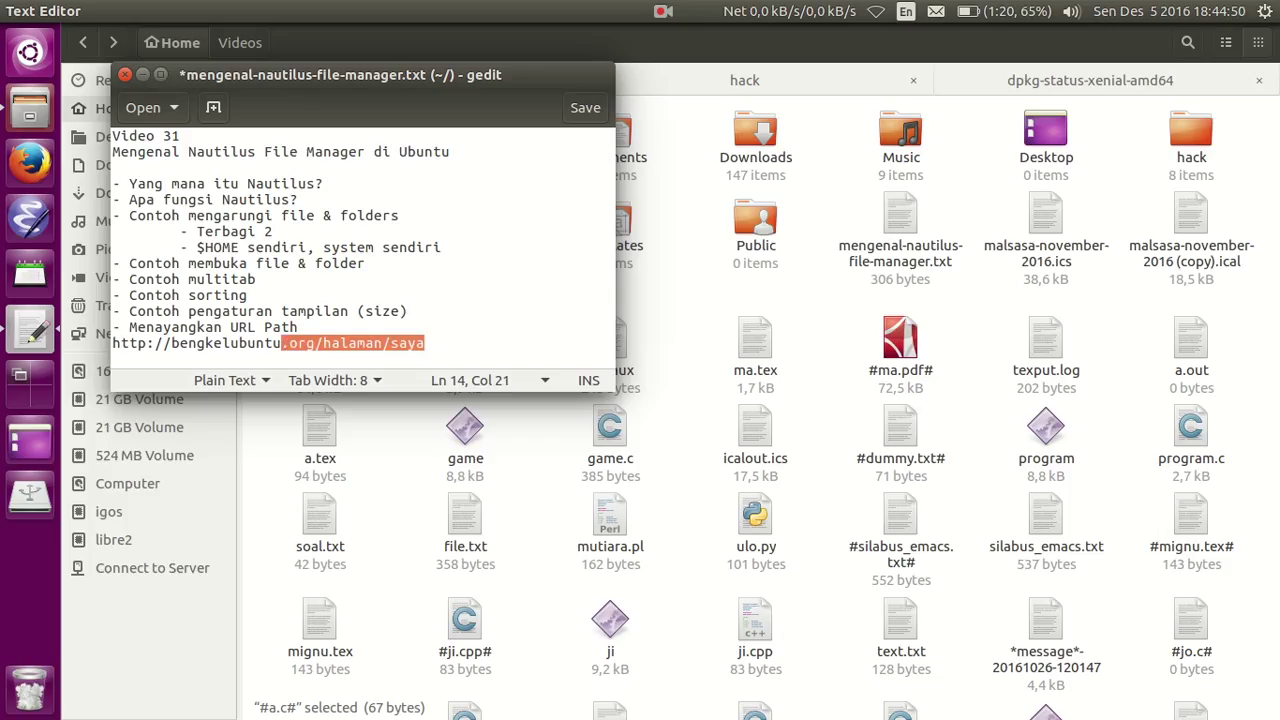
key("ctrl+shift+Left")
key("BackSpace")
key("ctrl+s")
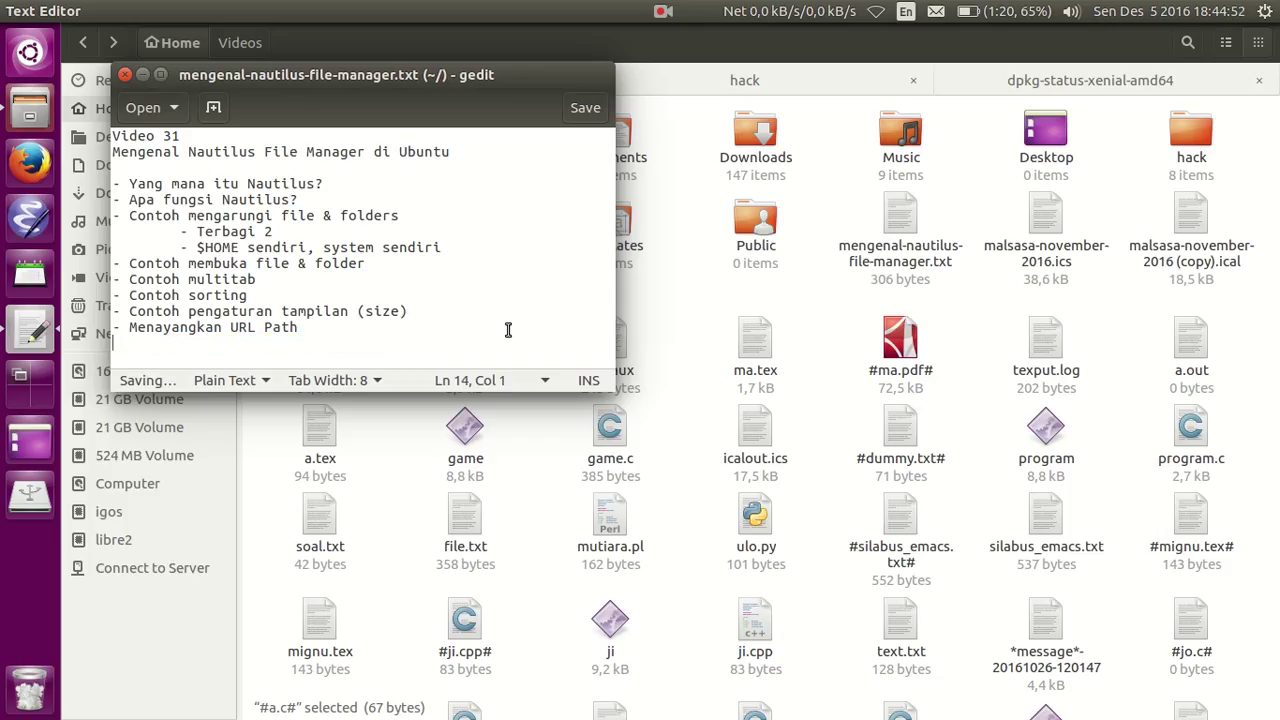
Step: Return to the file manager's Home folder and look through its commands for the one that enters a location
key("ctrl+q")
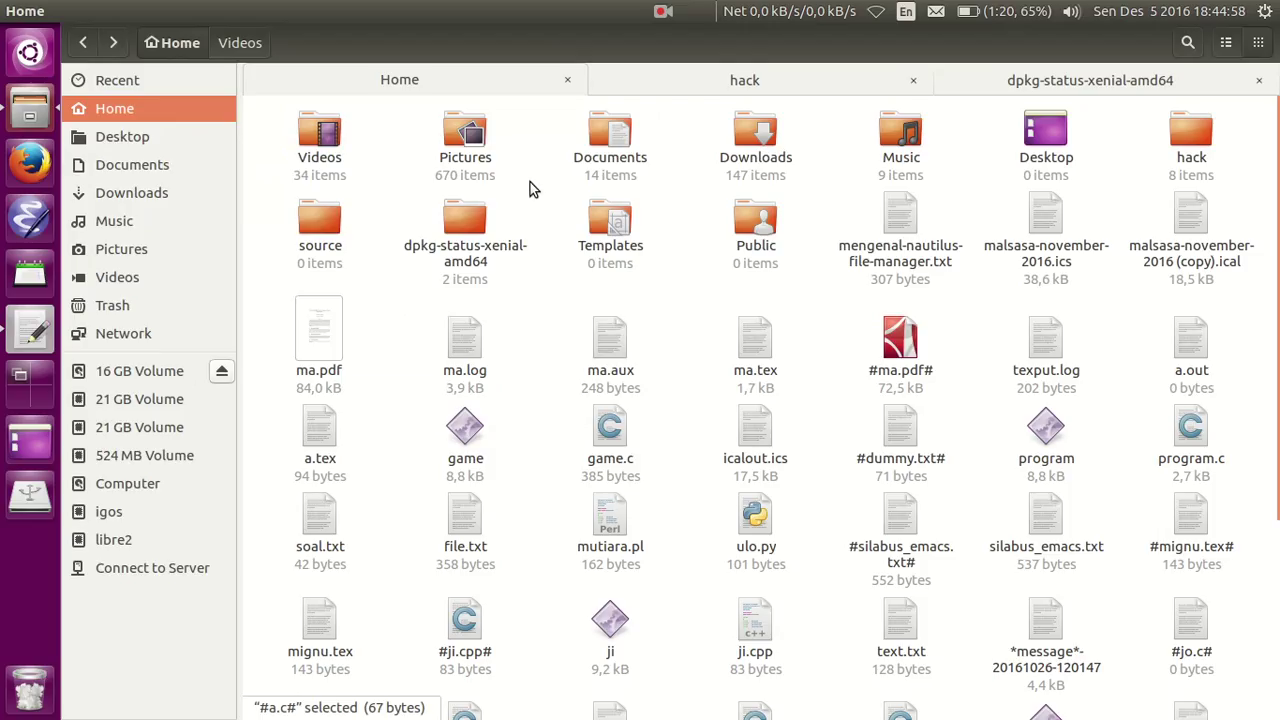
left_click(136, 10)
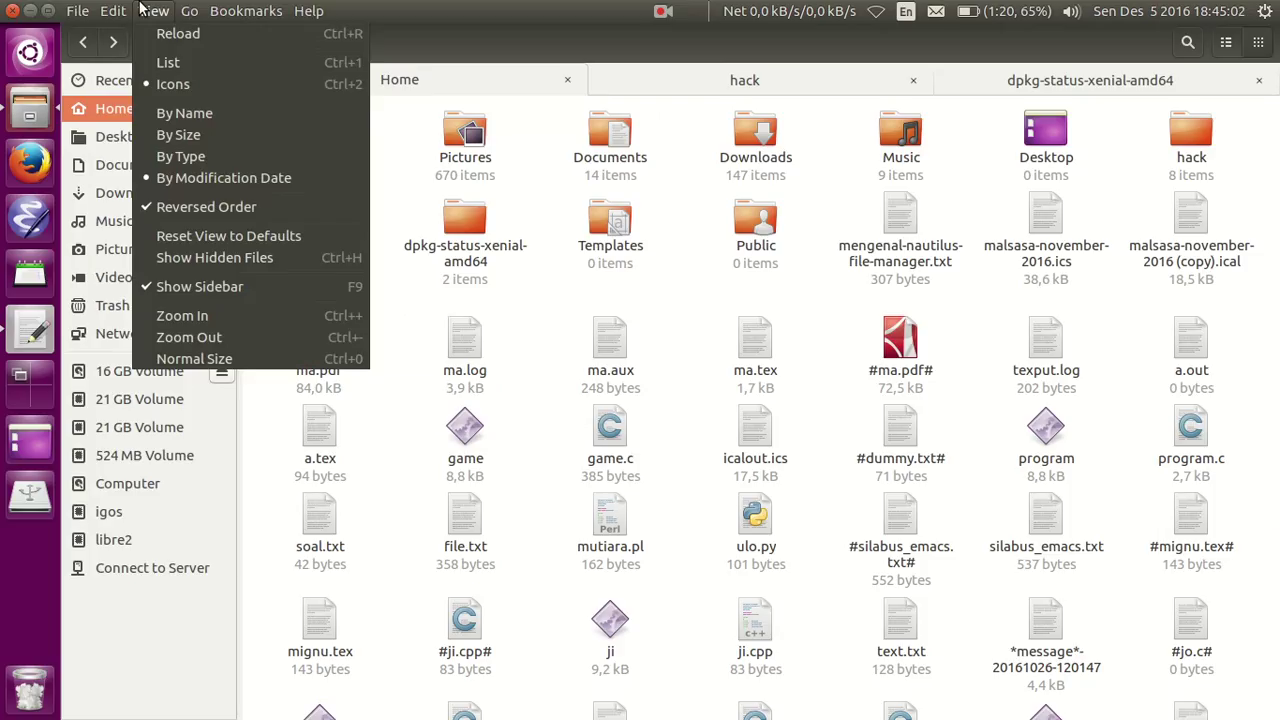
mouse_move(112, 12)
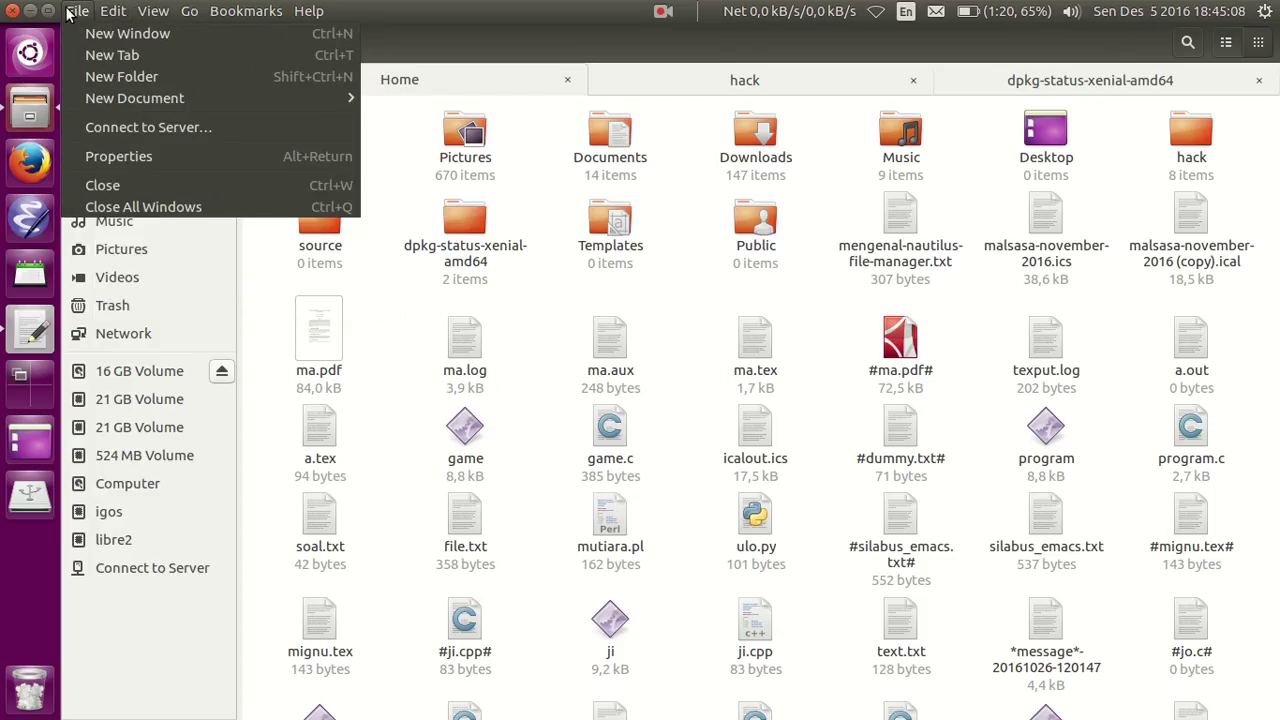
left_click(70, 12)
left_click(153, 11)
mouse_move(190, 10)
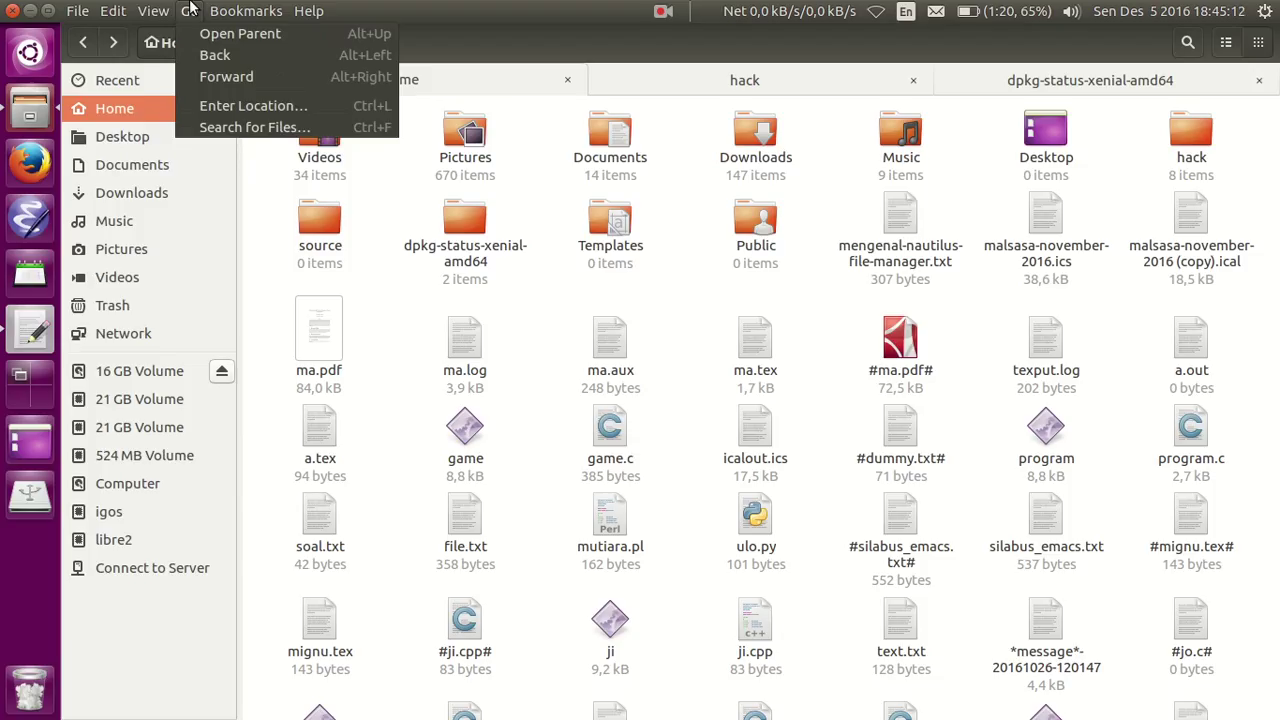
left_click(392, 362)
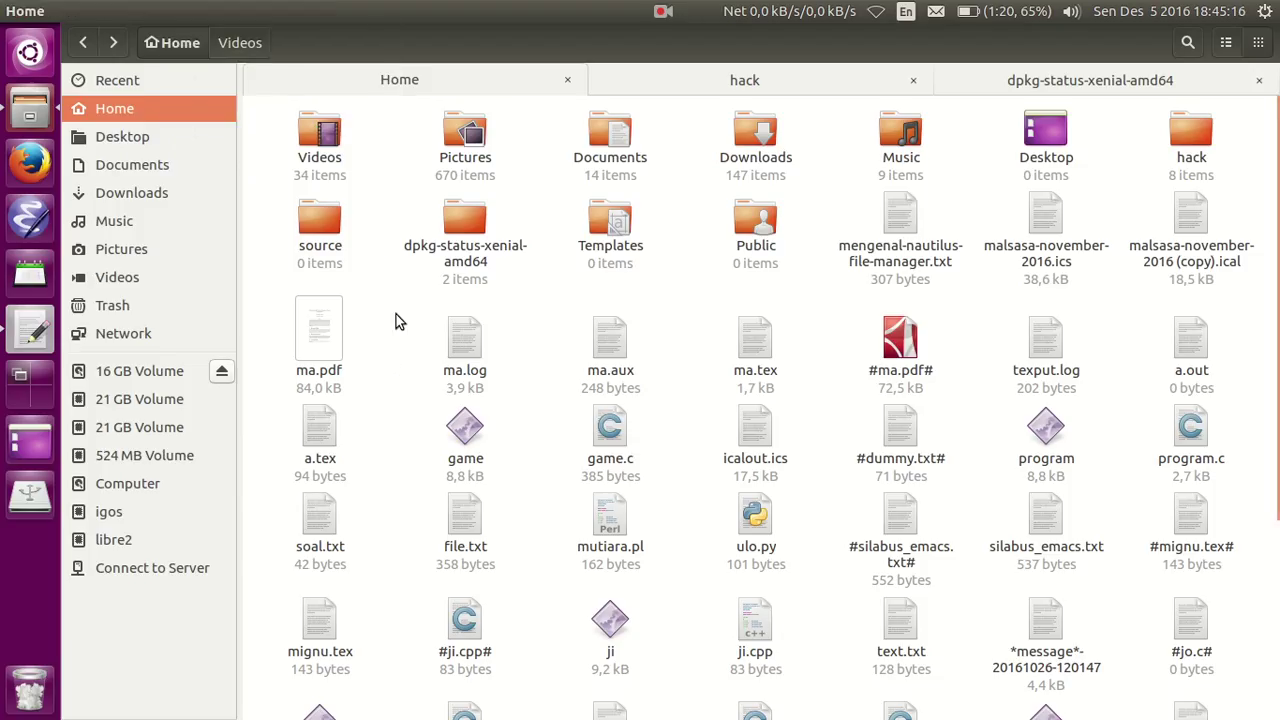
Step: Display the Home folder's path as editable text, replace it with /usr/ and go to that location
key("ctrl+l")
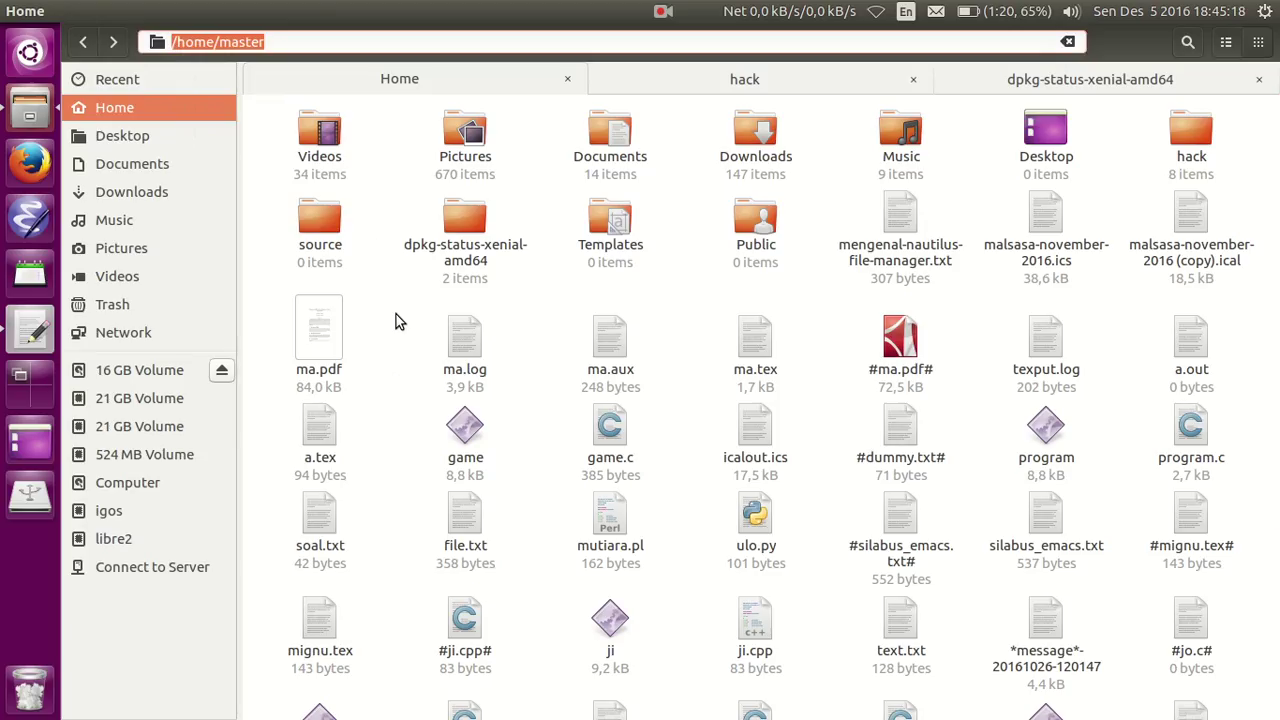
key("End")
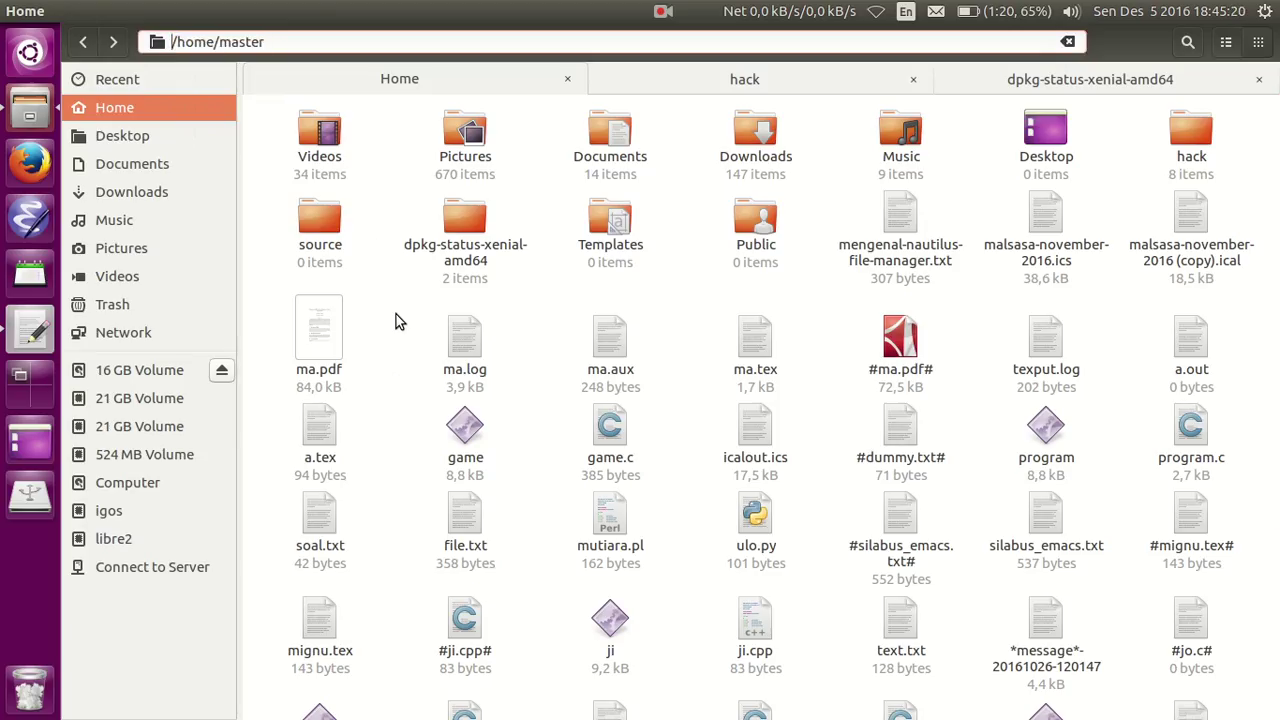
key("ctrl+shift+Right")
key("ctrl+shift+Right")
type("/usr/")
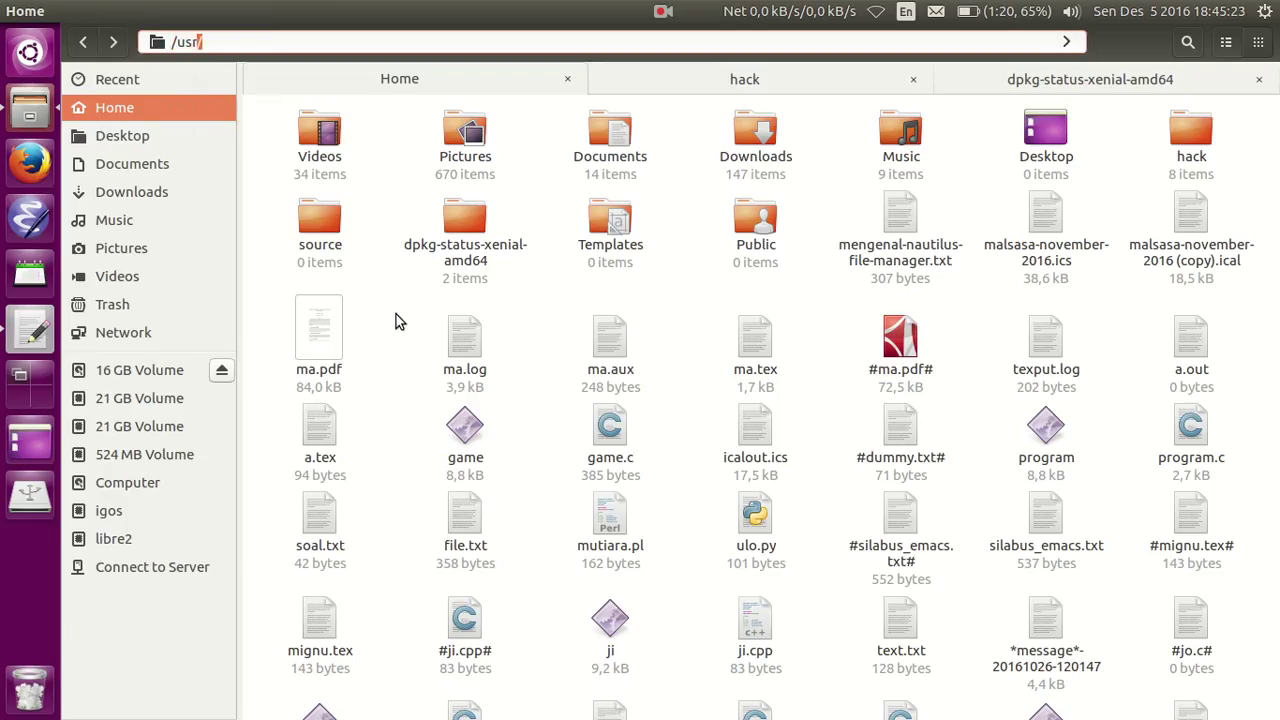
key("Return")
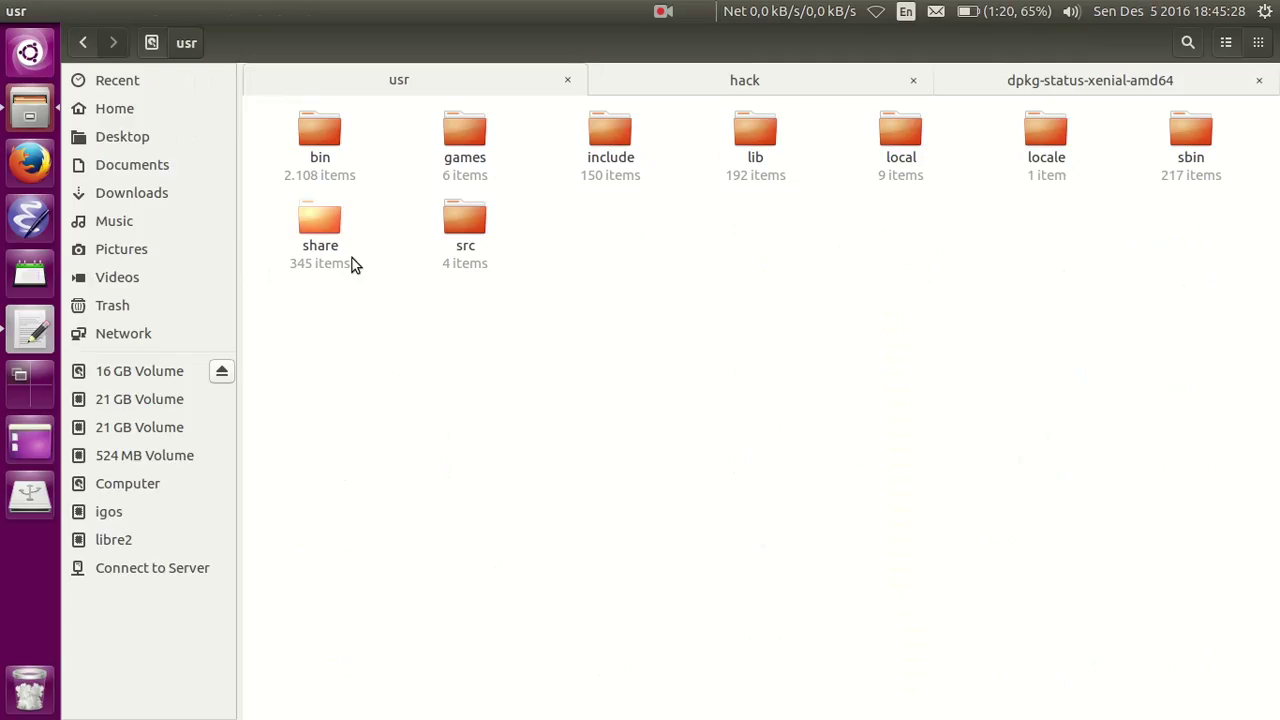
Step: Go to the root folder by entering the path /, and open its usr folder
key("ctrl+l")
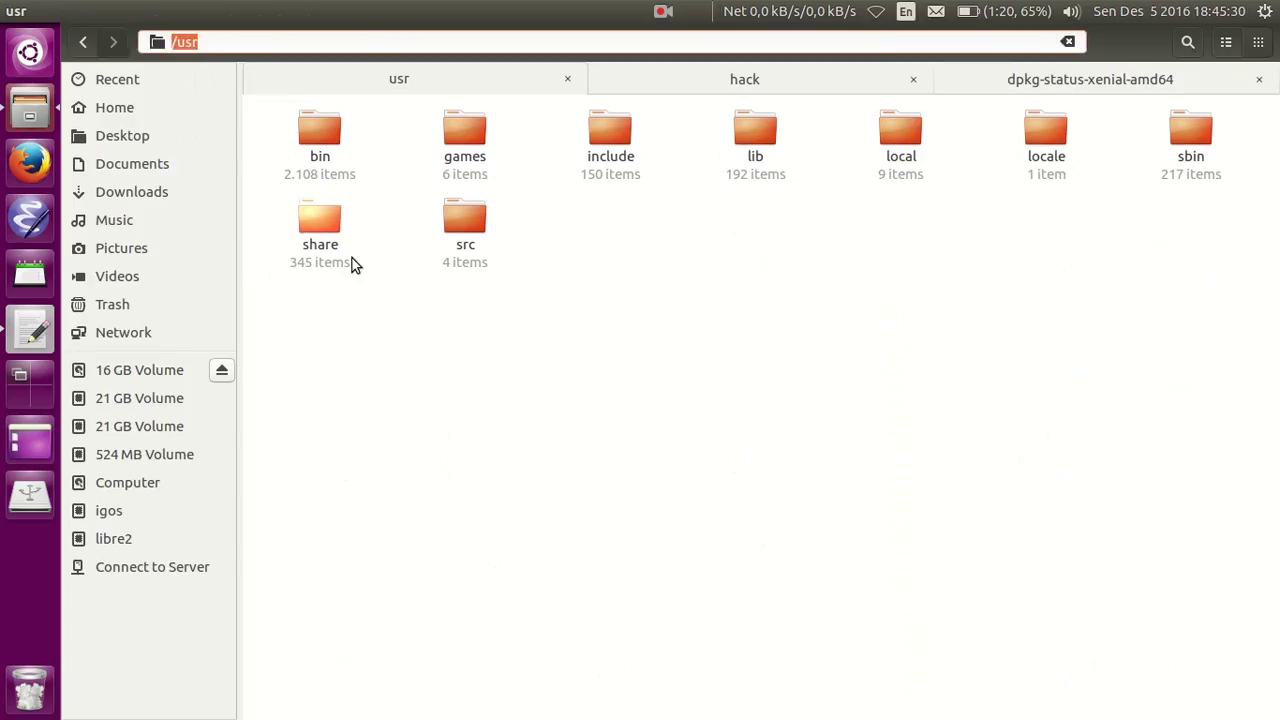
type("/")
key("Return")
left_click(560, 537)
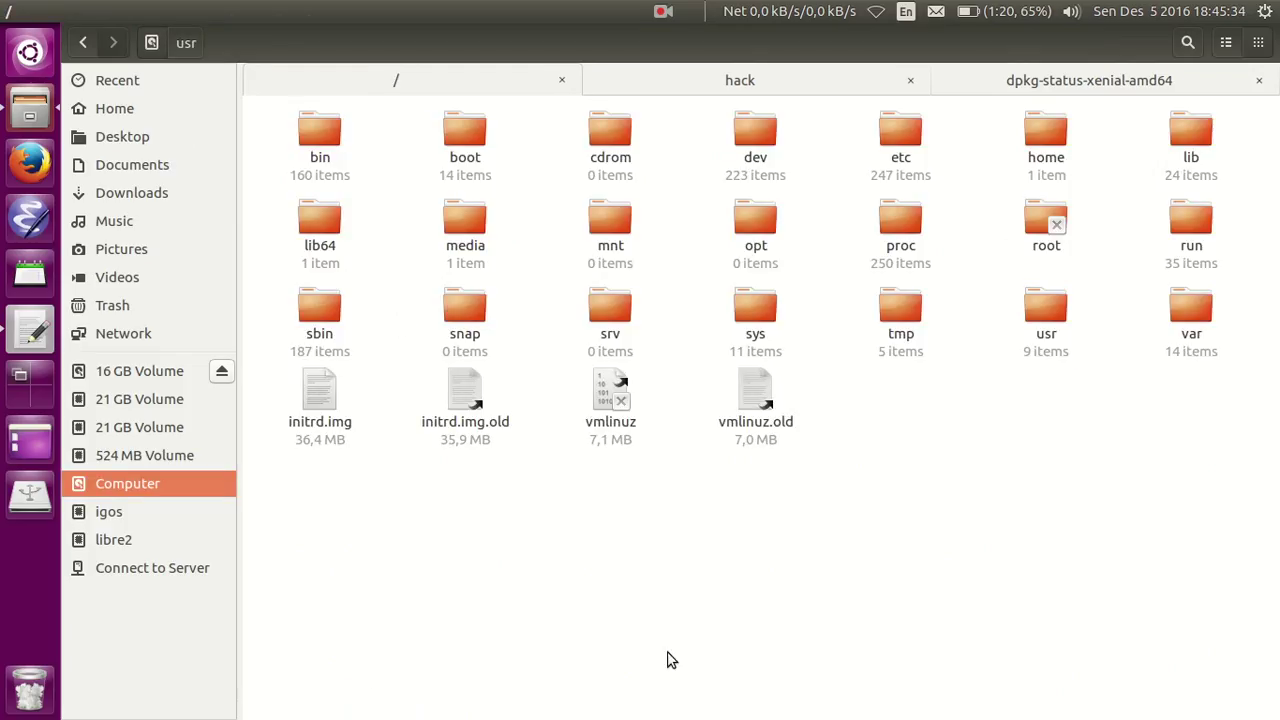
double_click(1049, 344)
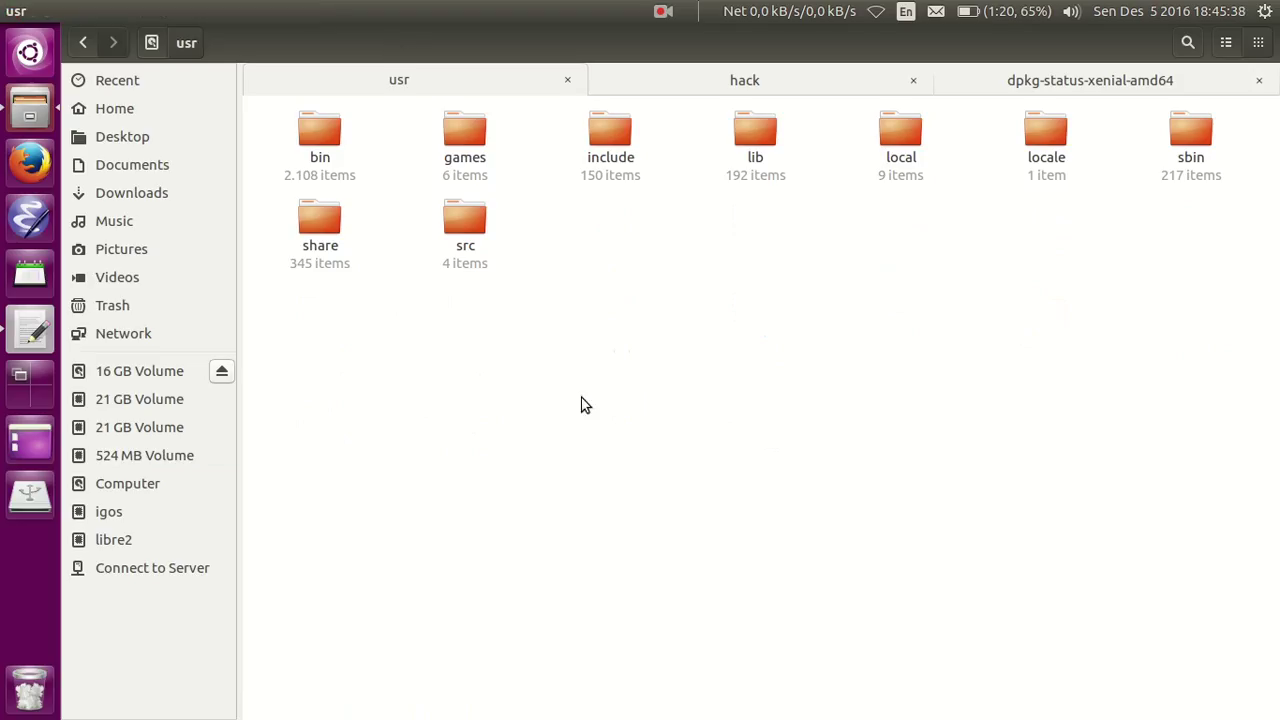
Step: In the hack tab, go to /usr by entering its path, and switch back to the first tab
left_click(765, 80)
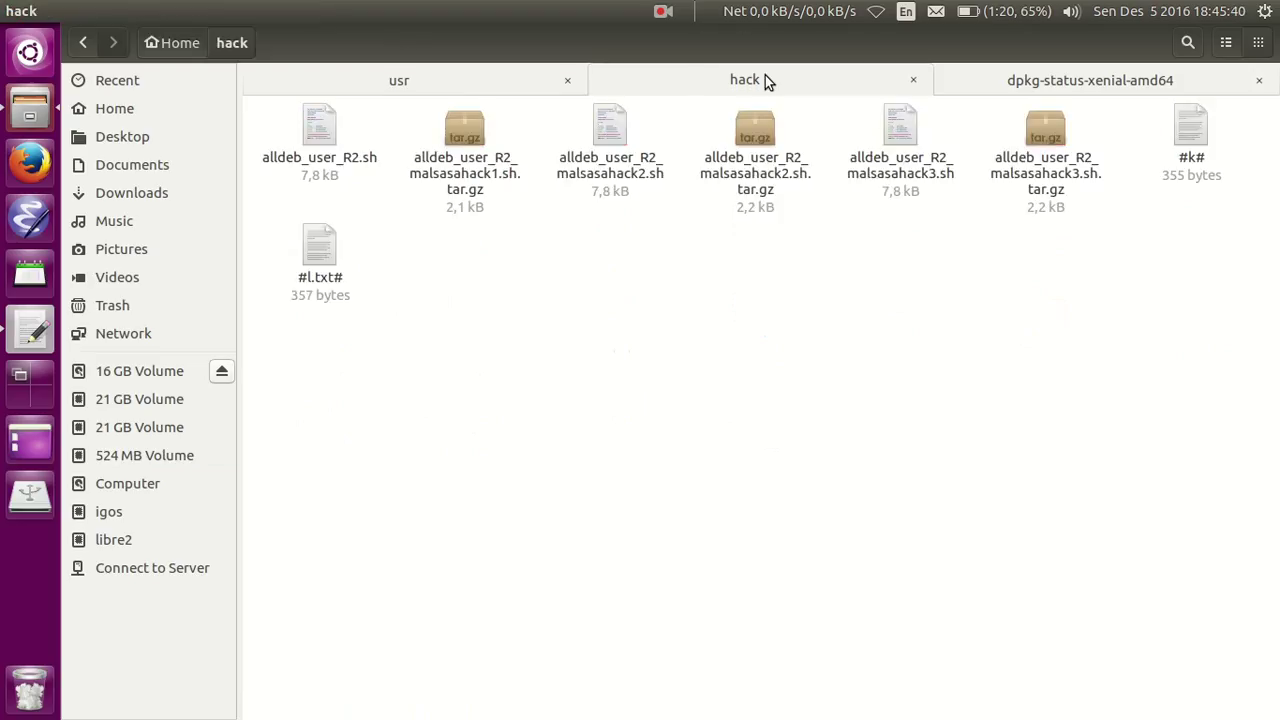
key("ctrl+l")
type("/usr")
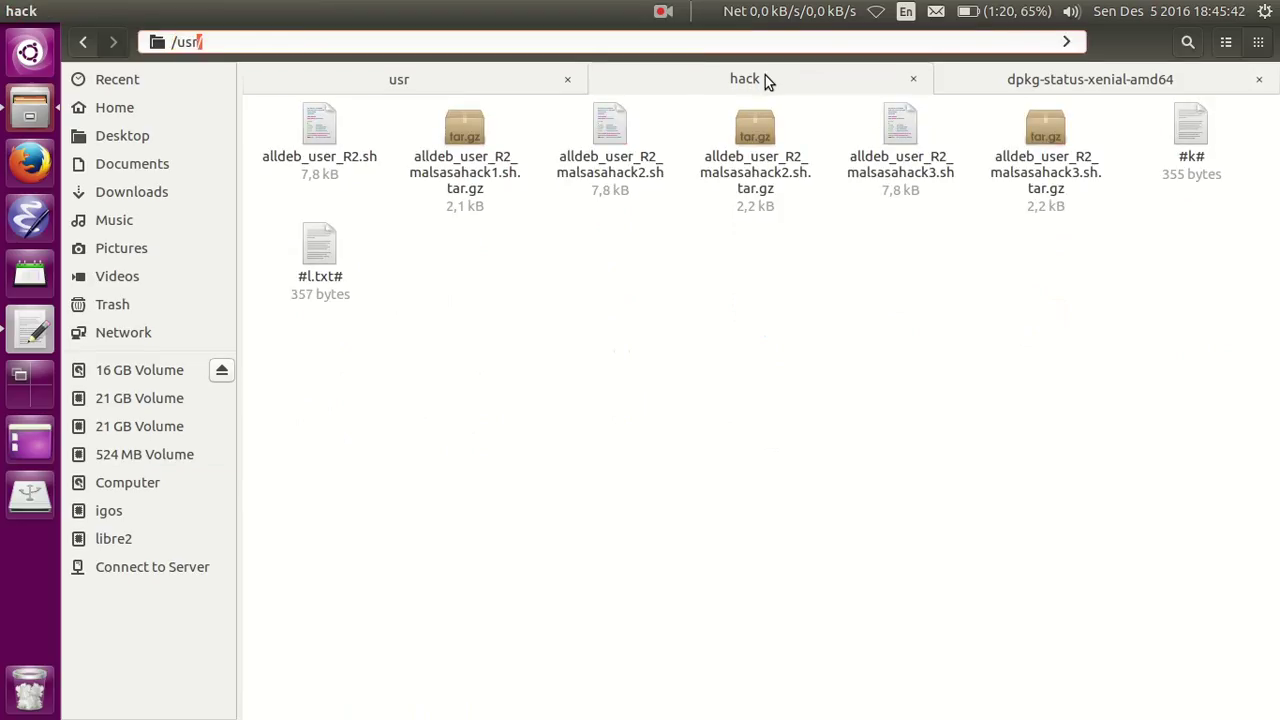
key("Return")
left_click(440, 80)
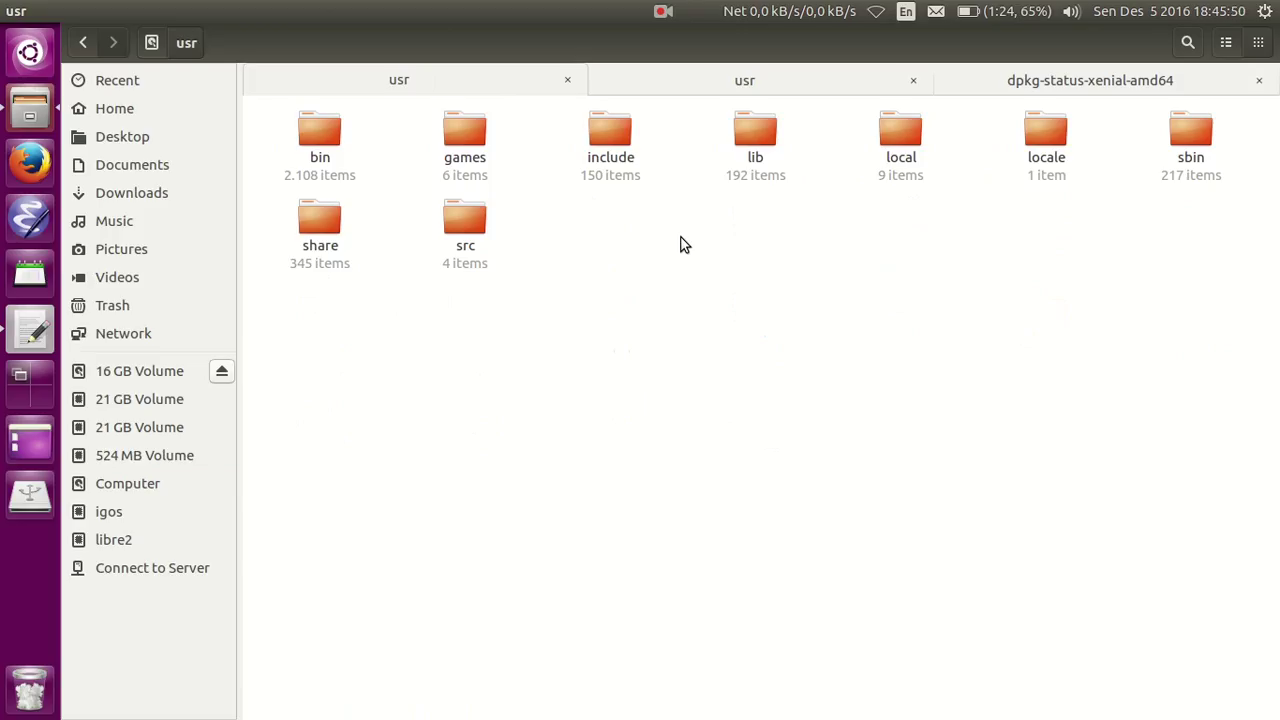
Step: In the first tab, go to /usr/share/icons/ by entering its path
key("ctrl+l")
type("/us")
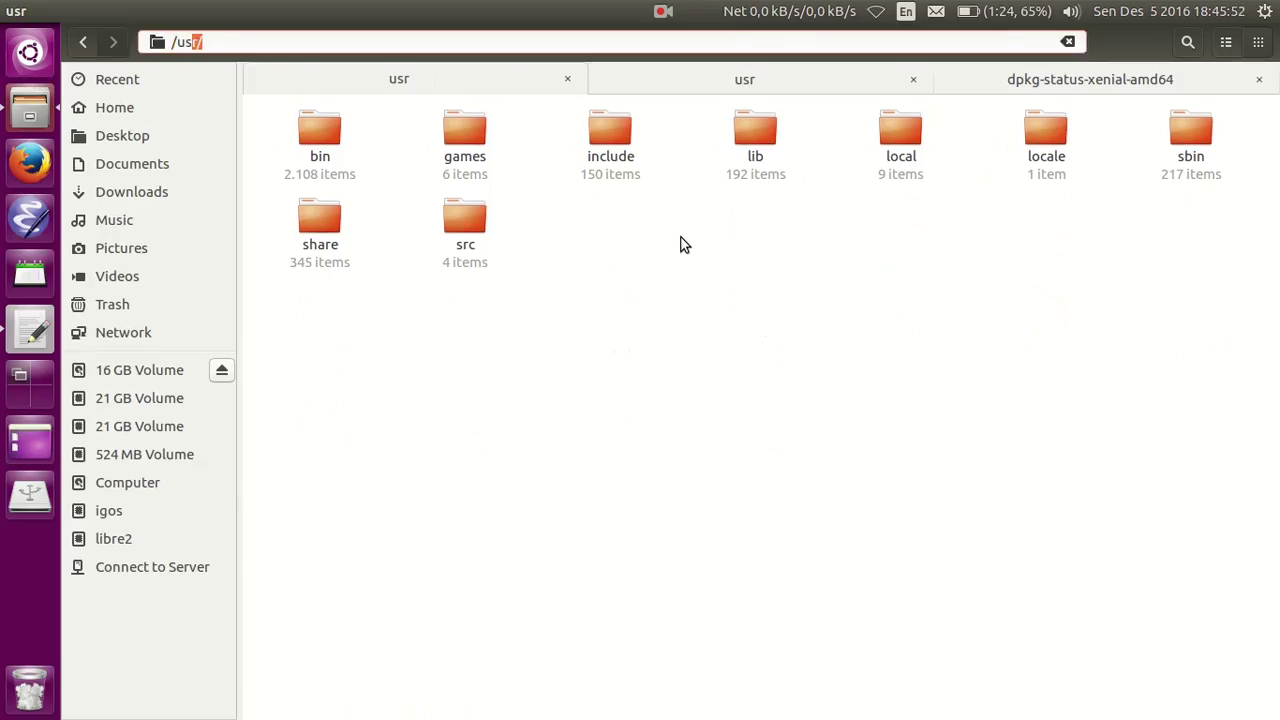
type("r/share/icons/")
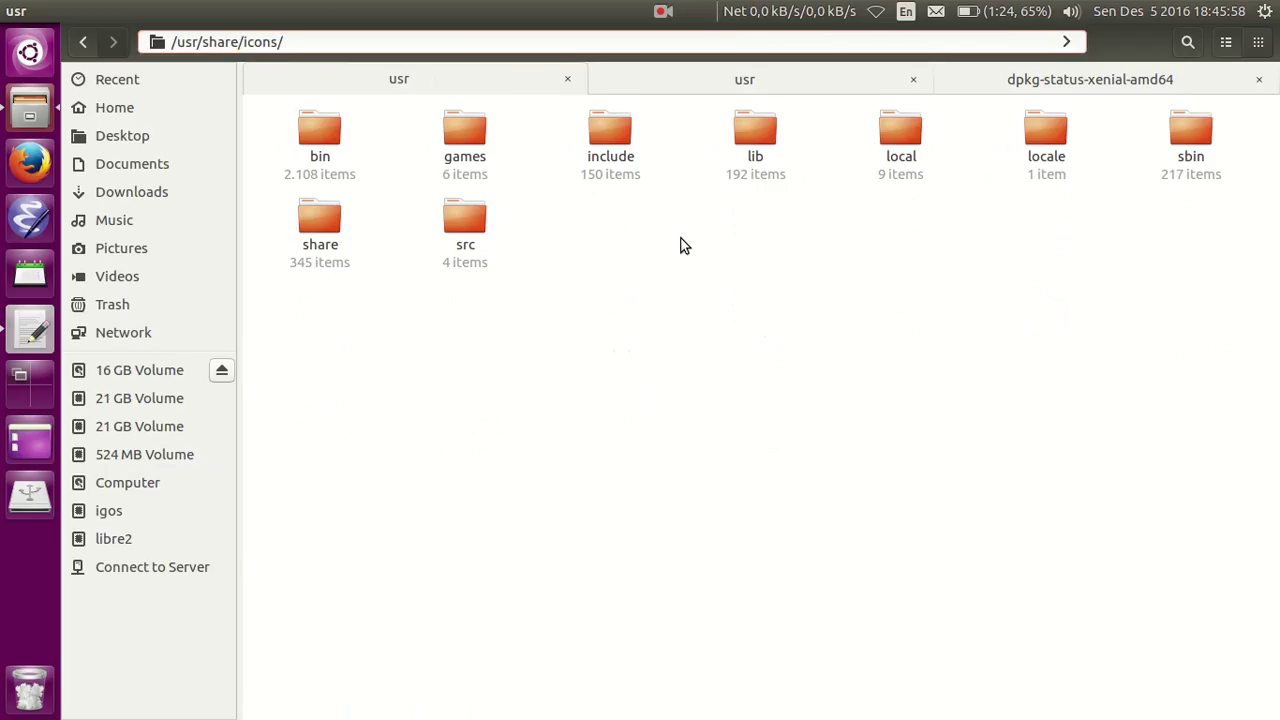
key("Return")
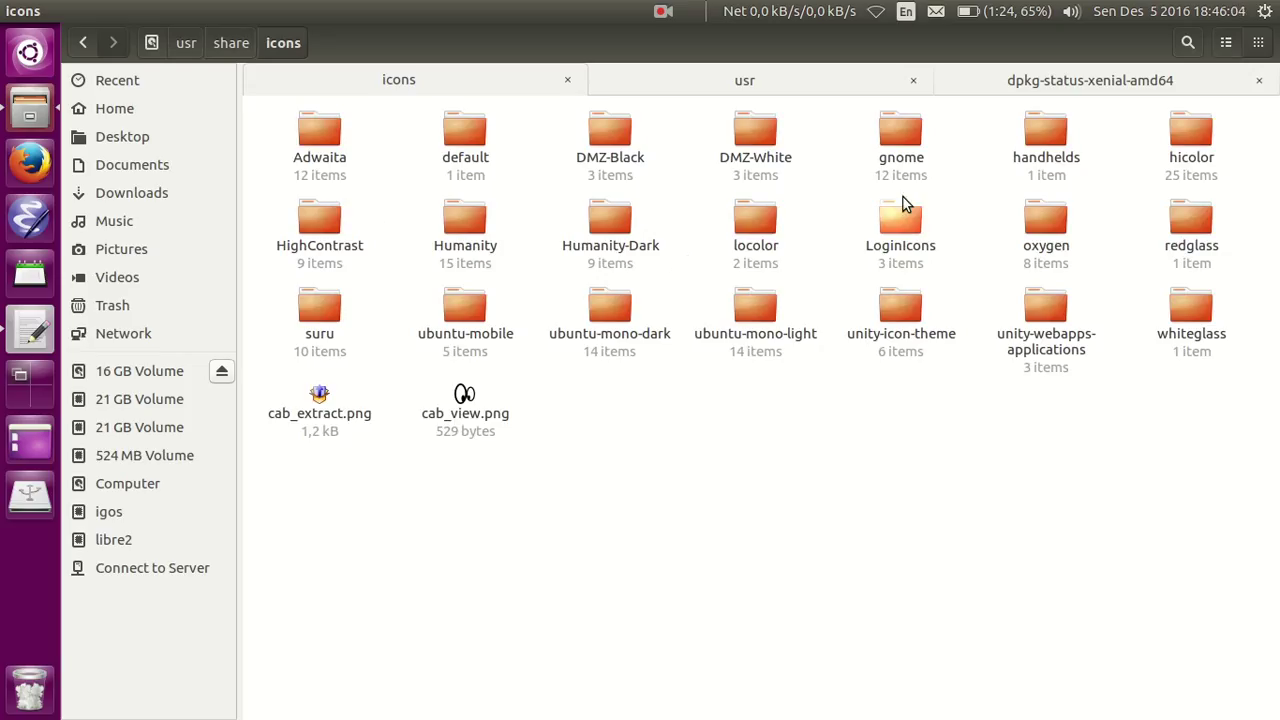
Step: Look into the oxygen folder, return to icons, and open the apps folder inside hicolor/48x48
double_click(1035, 233)
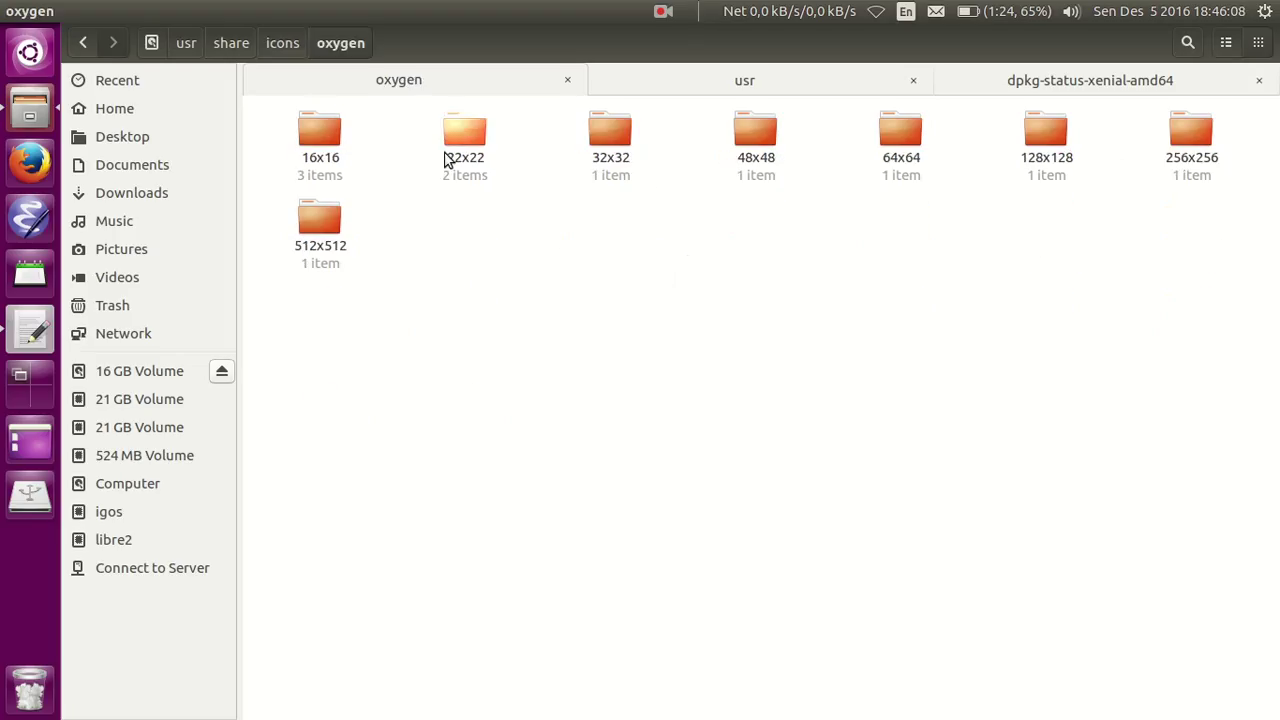
left_click(283, 43)
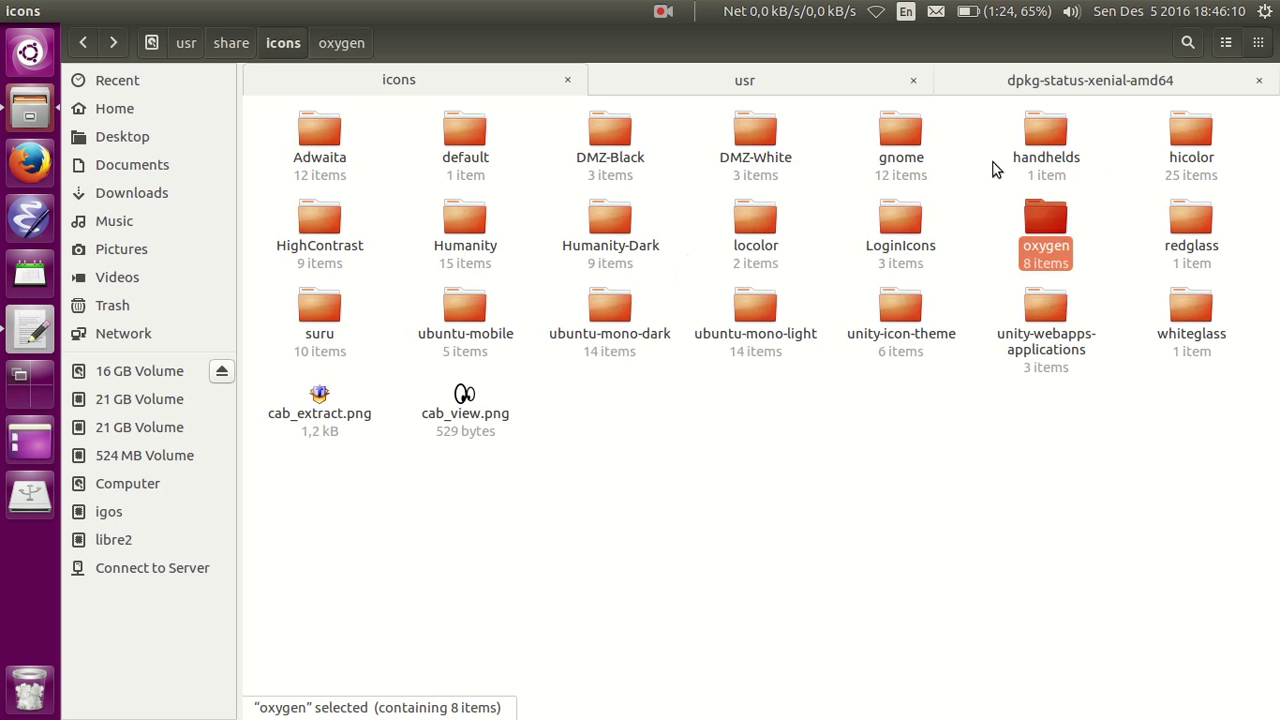
double_click(1200, 165)
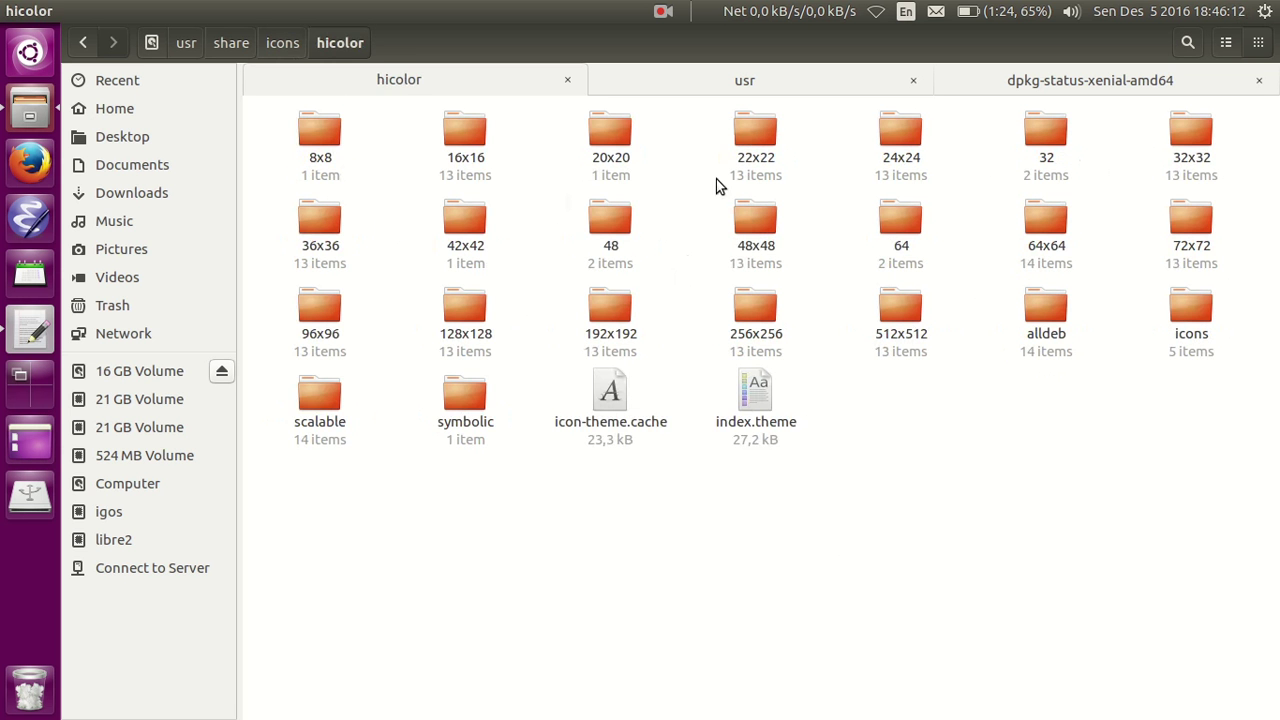
double_click(756, 240)
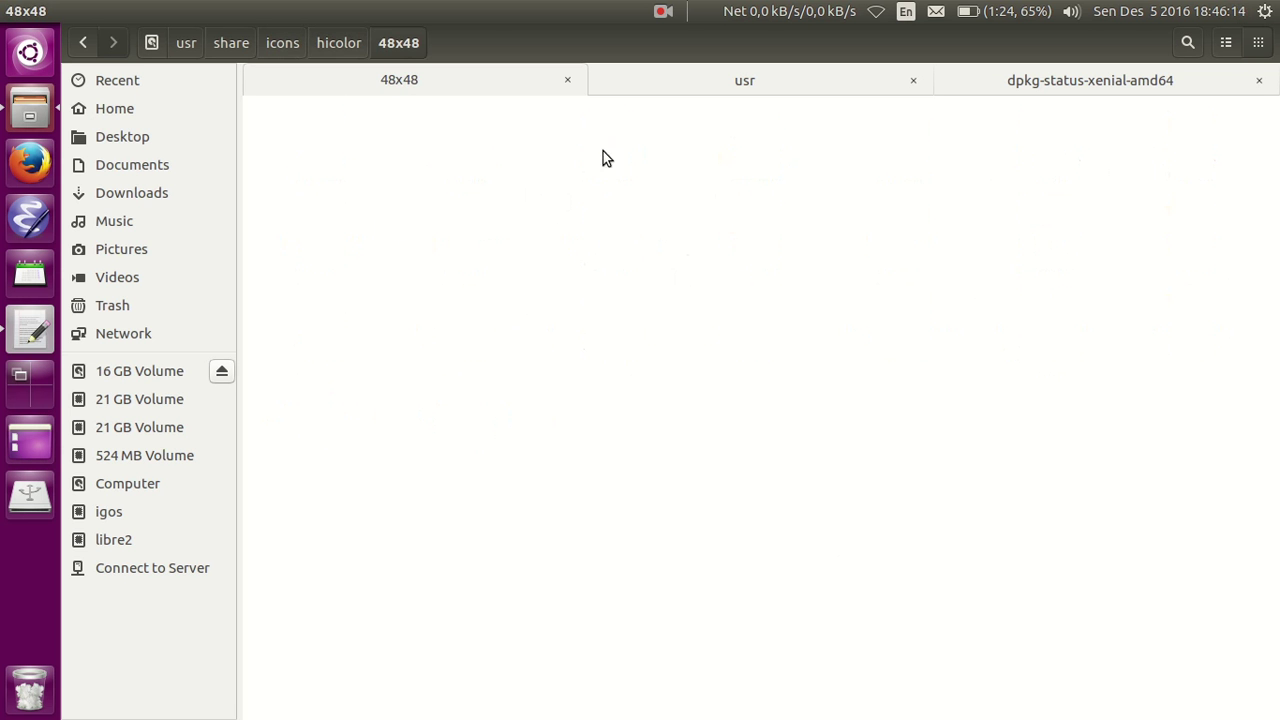
scroll(897, 370, "down", 10)
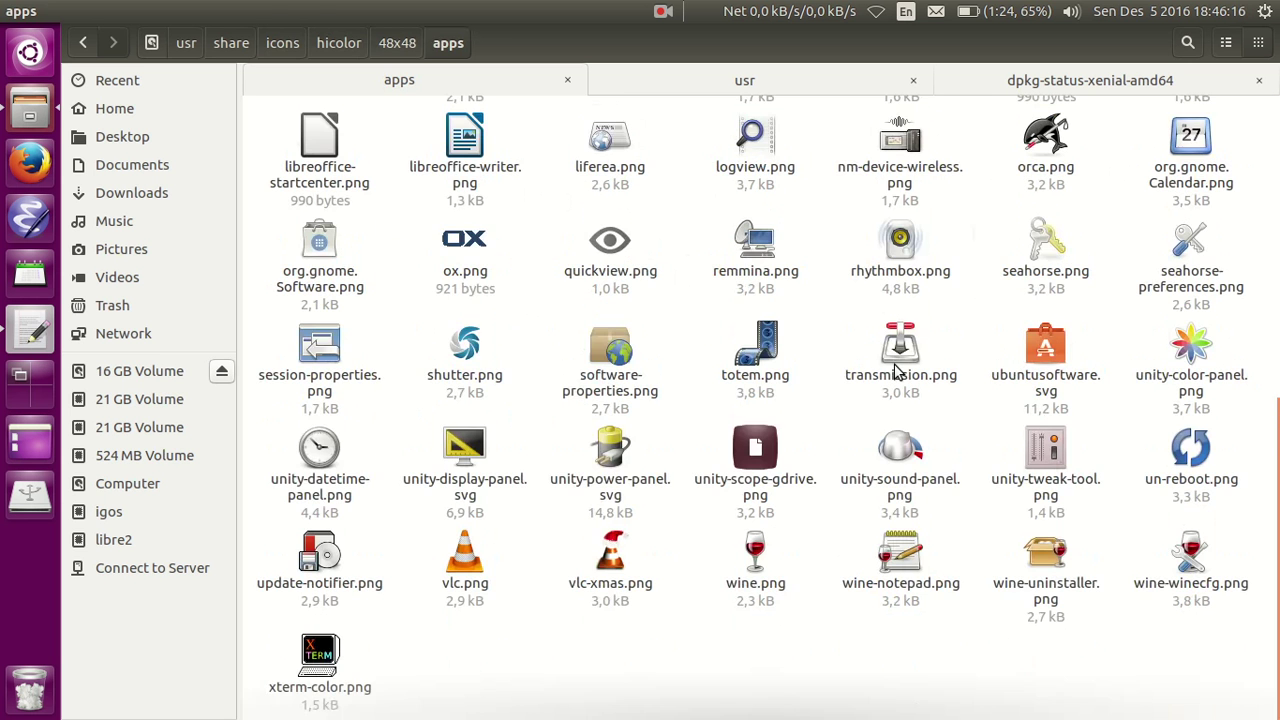
scroll(897, 370, "up", 3)
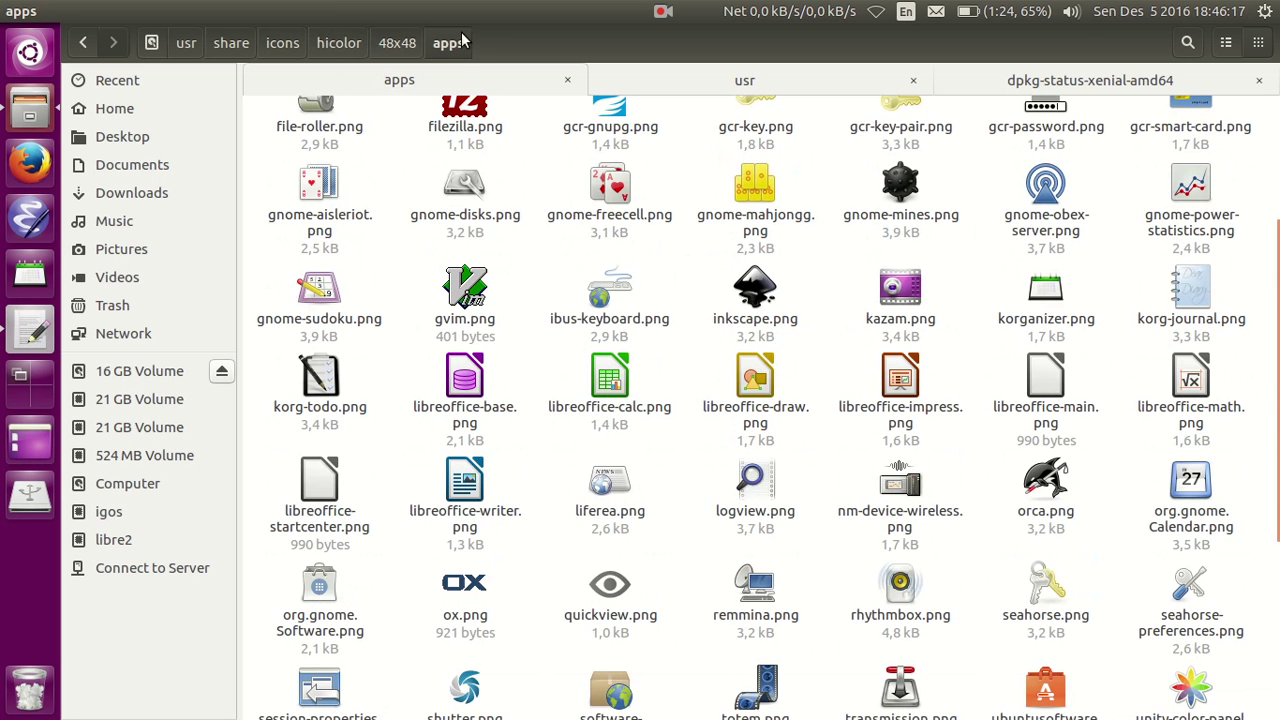
Step: Display the apps folder's full path, /usr/share/icons/hicolor/48x48/apps, as text and copy it
left_click(152, 43)
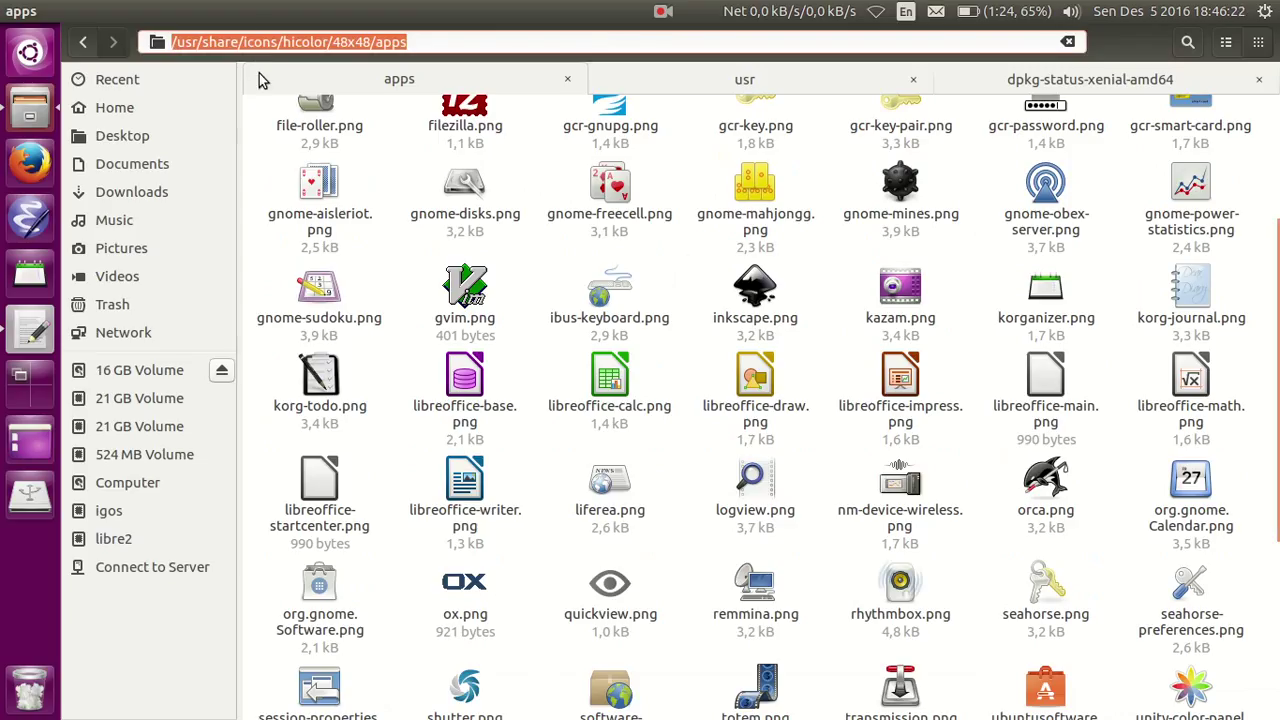
right_click(300, 44)
left_click(323, 79)
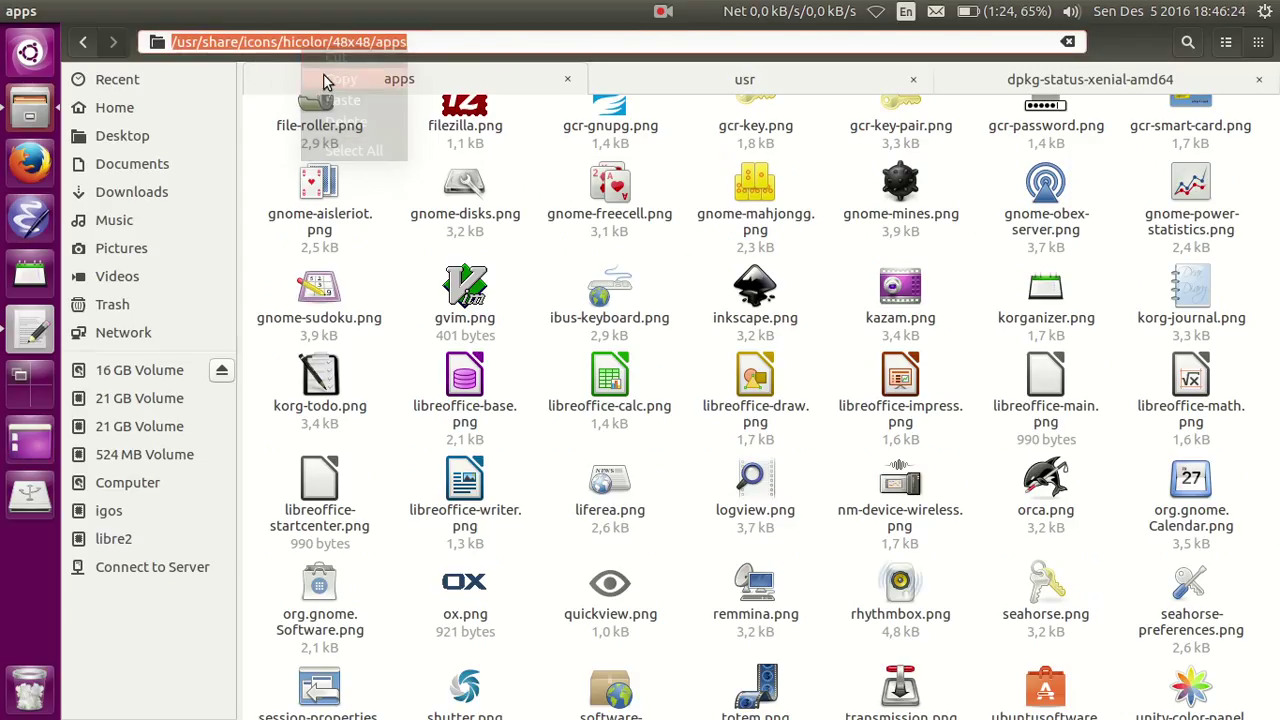
Step: Switch to the gedit notes and paste the copied folder path on a new line below the last item
left_click(30, 336)
left_click(508, 327)
key("Return")
key("ctrl+v")
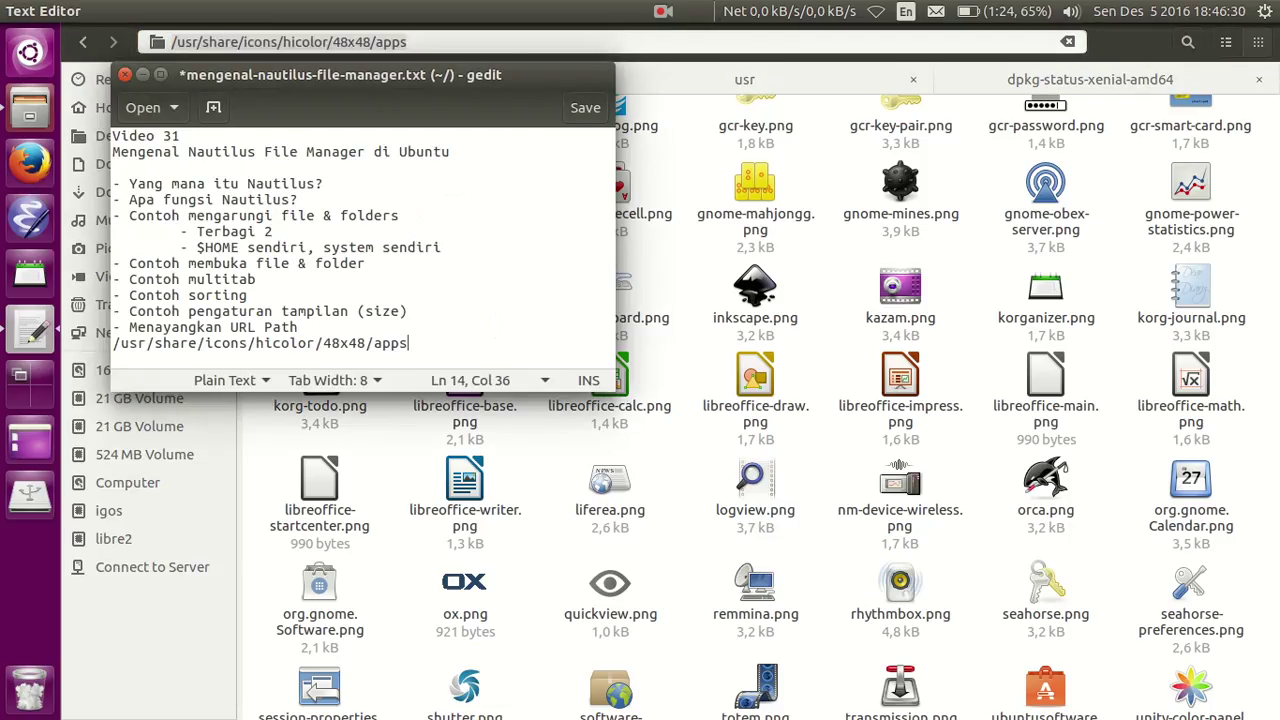
Step: Undo pasting the folder path in the notes, redo it, and undo it again
key("ctrl+z")
key("ctrl+shift+z")
key("ctrl+z")
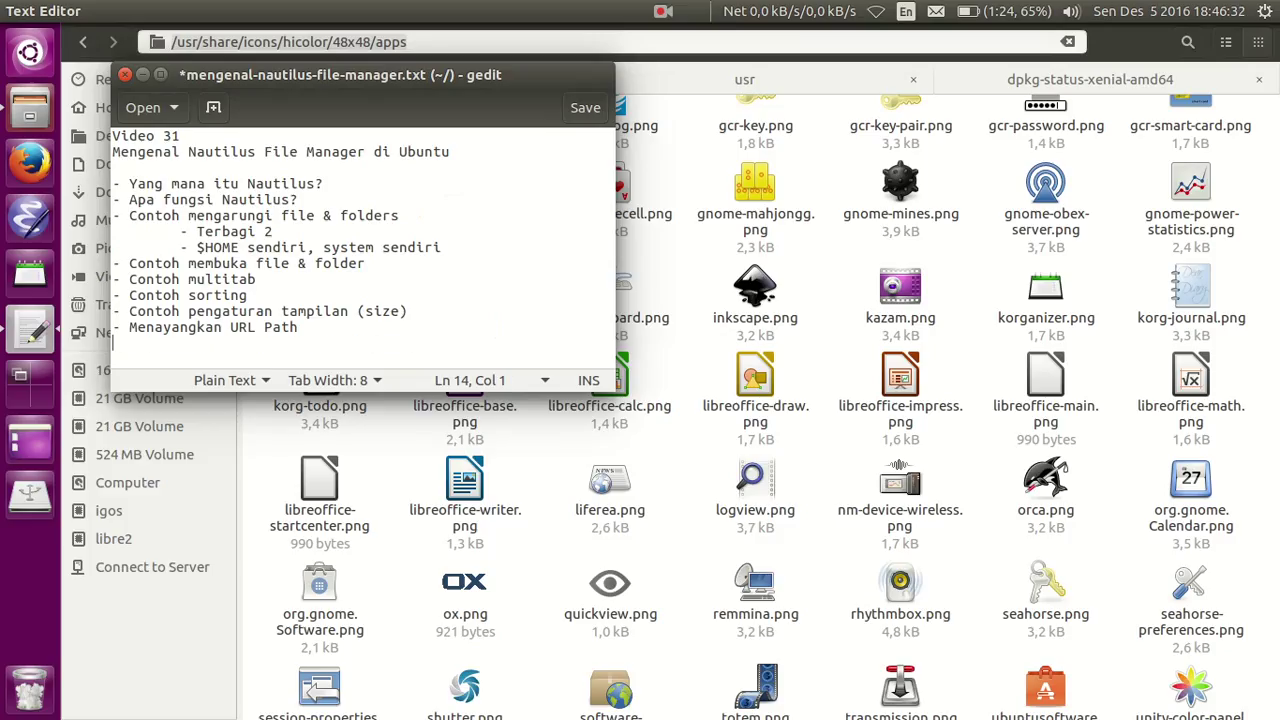
Step: Paste the copied folder path into the notes on the empty last line again and undo the paste
right_click(113, 350)
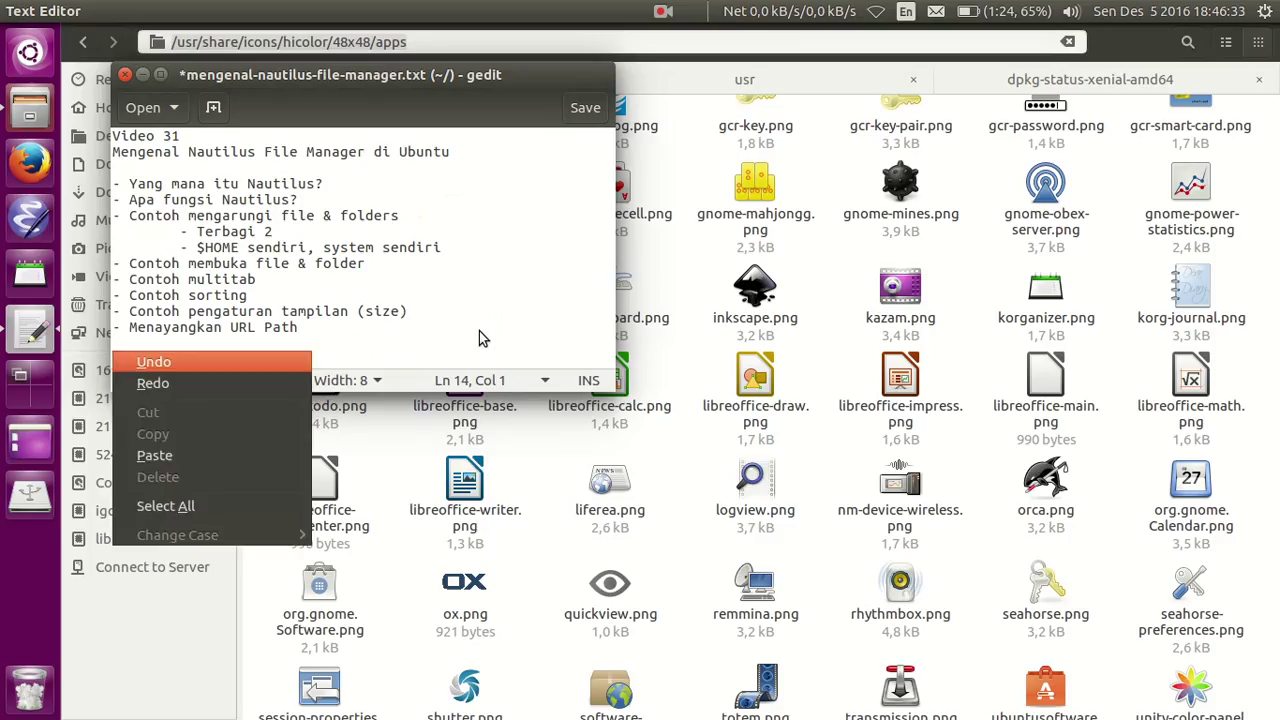
left_click(258, 460)
key("ctrl+z")
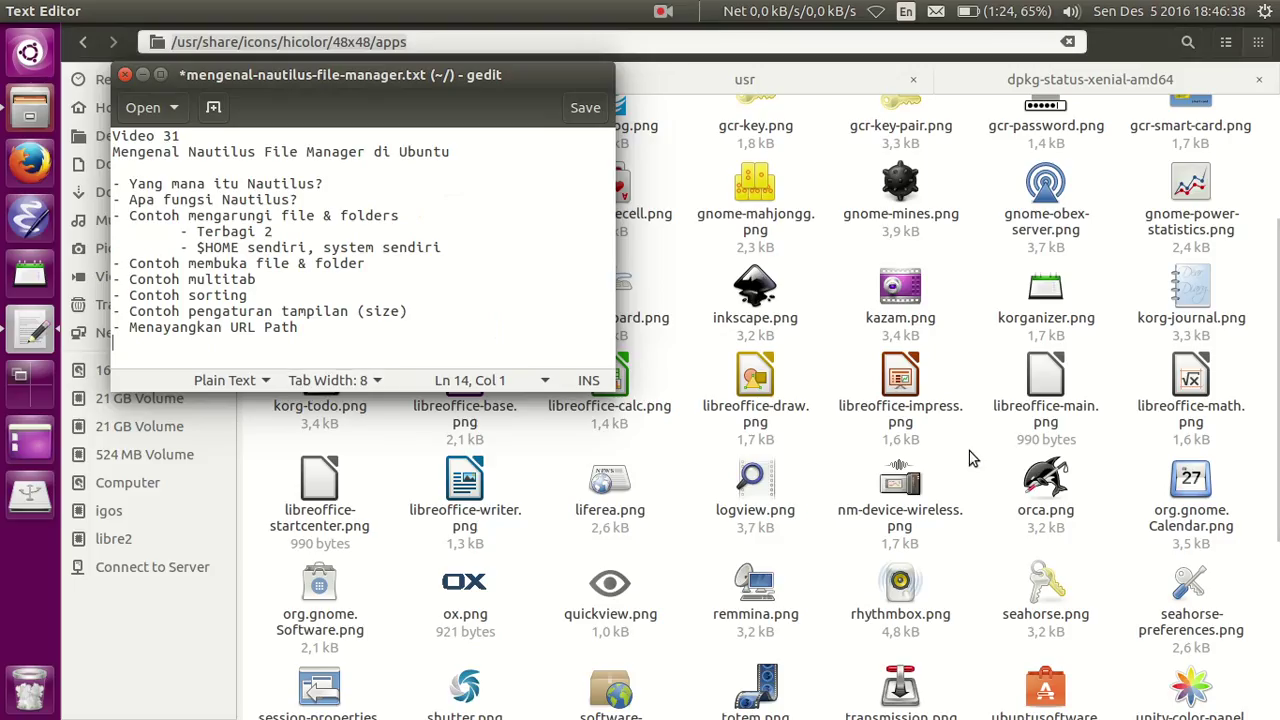
Step: Switch to Files and toggle the apps folder's location from text to breadcrumbs and back to a text path
left_click(812, 165)
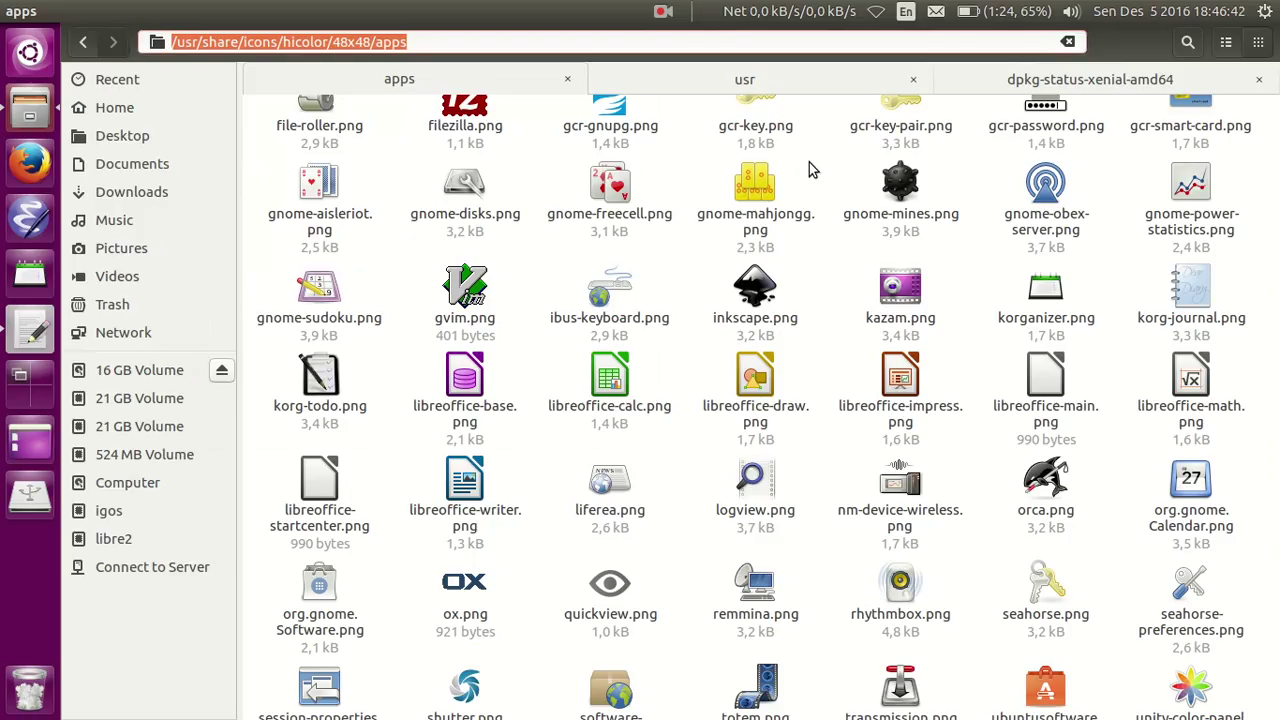
key("Escape")
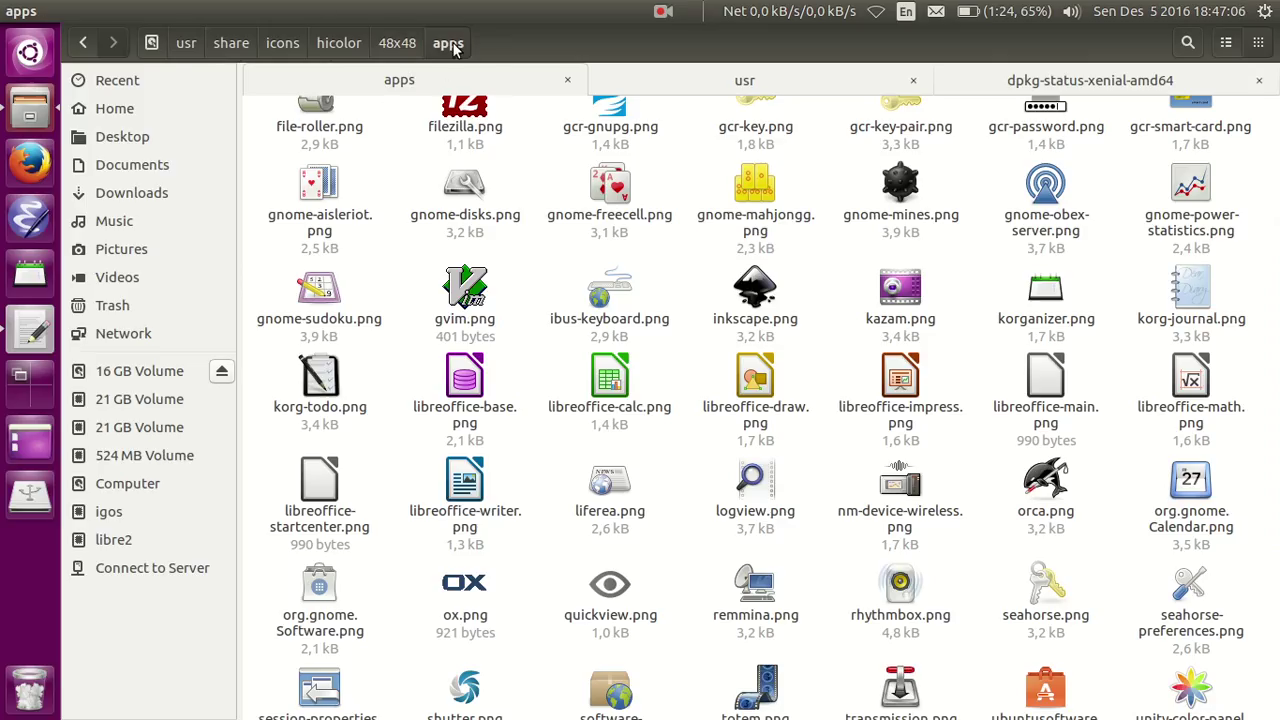
key("ctrl+l")
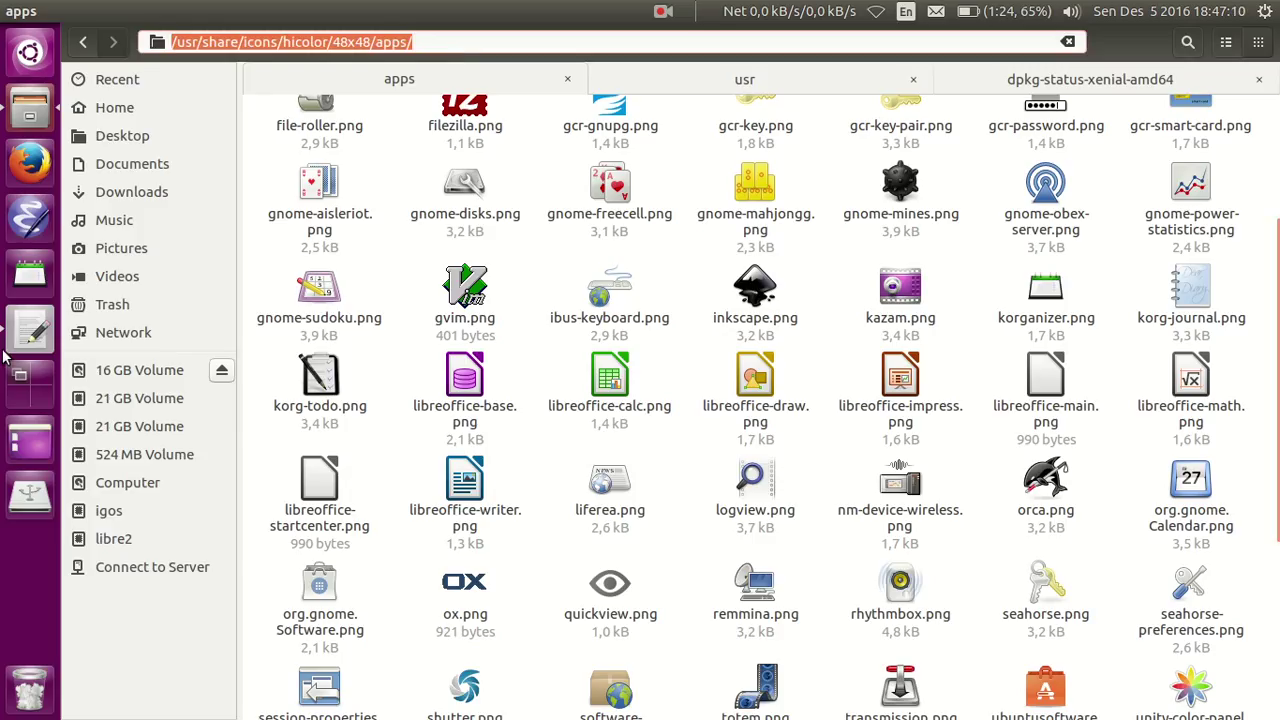
Step: Switch to the gedit notes, paste the path /usr/share/icons/hicolor/48x48/apps/ below the last item, and undo the paste
key("alt+Tab")
key("ctrl+v")
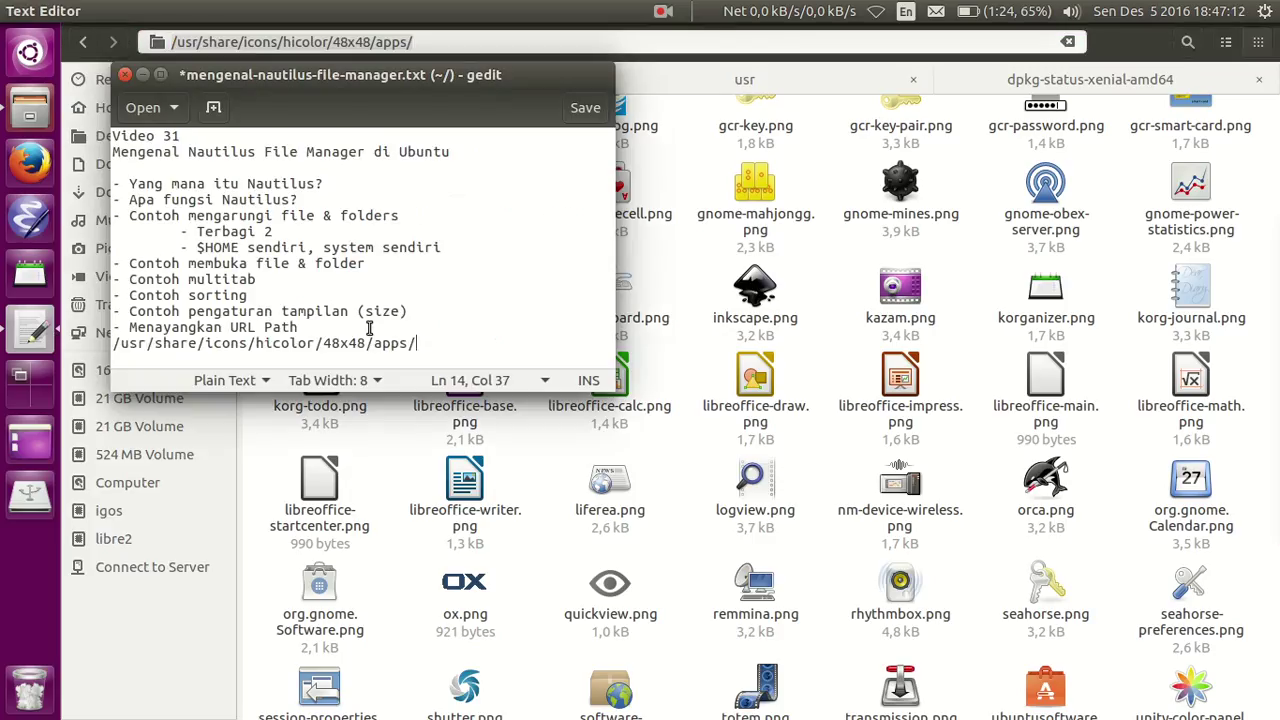
key("ctrl+z")
left_click(344, 327)
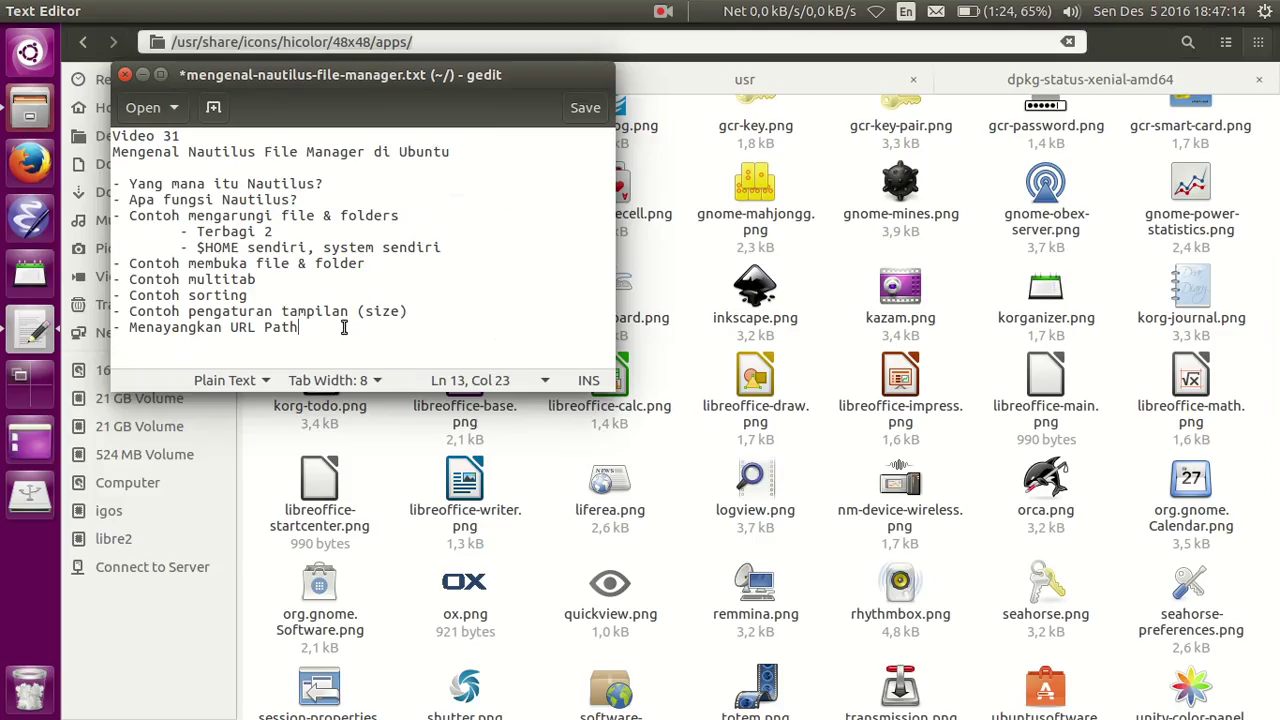
Step: Switch back to Files, restore the breadcrumb location, and go to the Home folder and on to the Trash
key("alt+Tab")
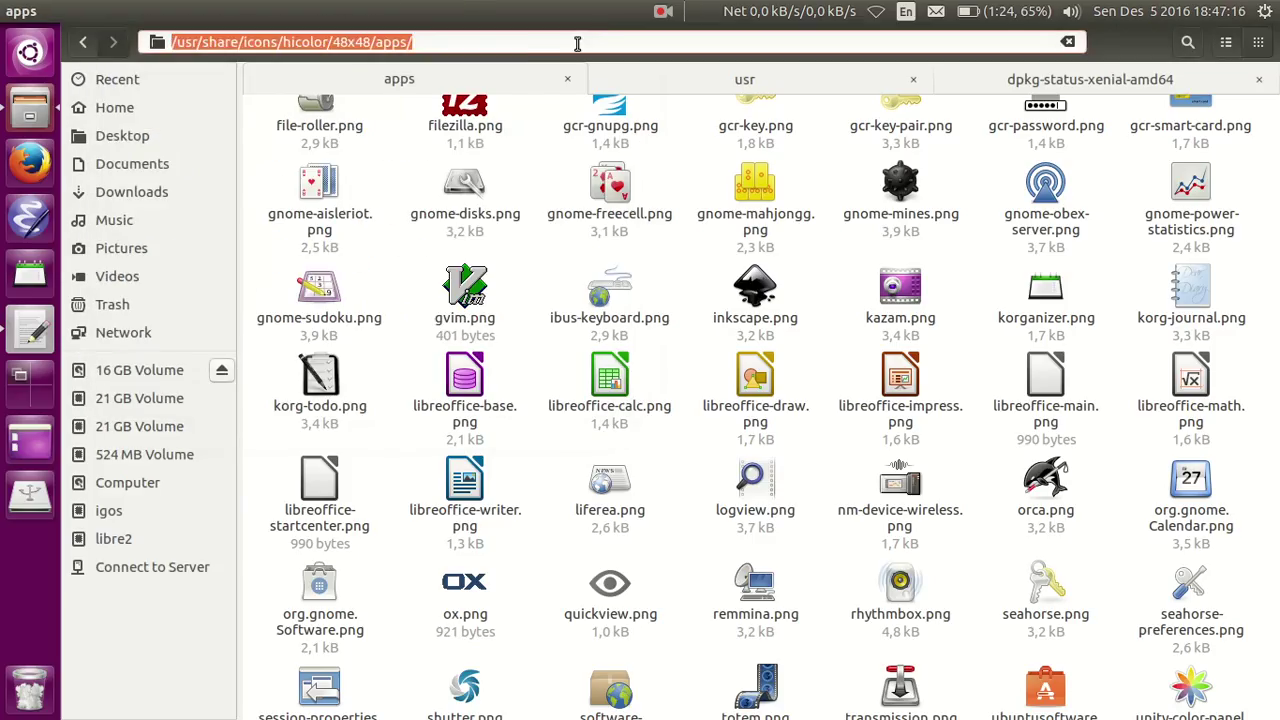
left_click(577, 43)
key("Escape")
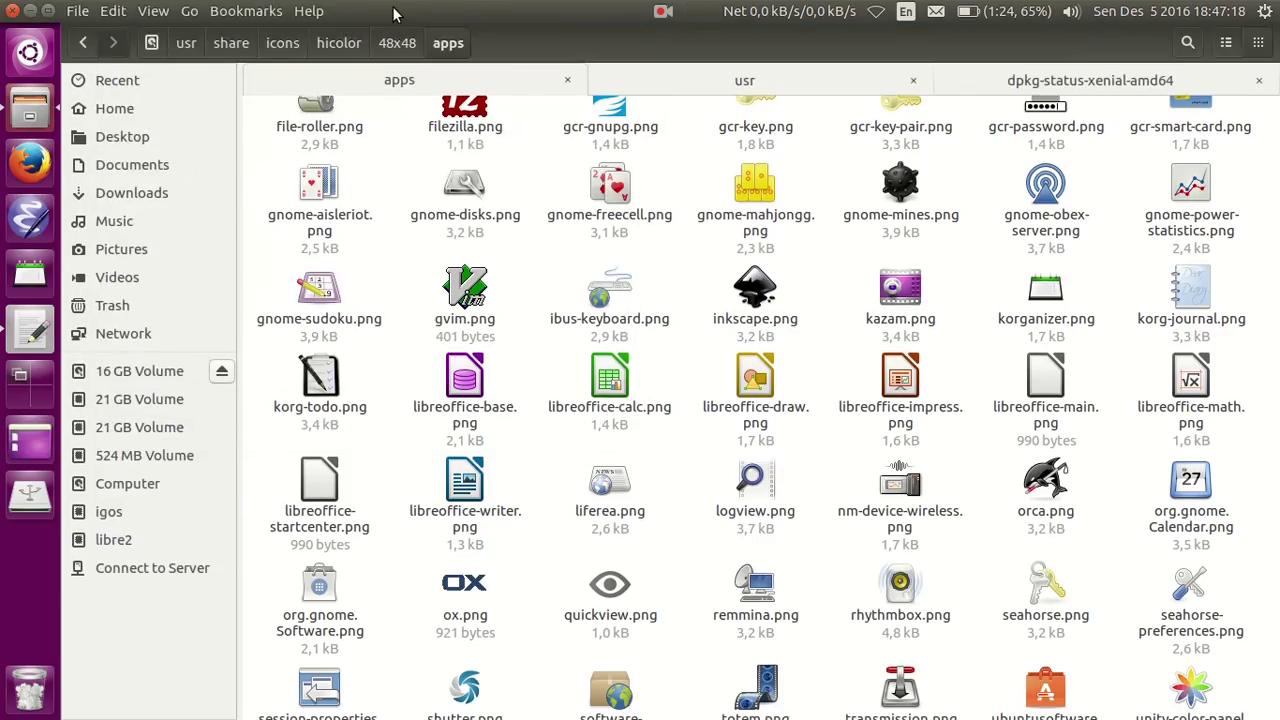
left_click(130, 108)
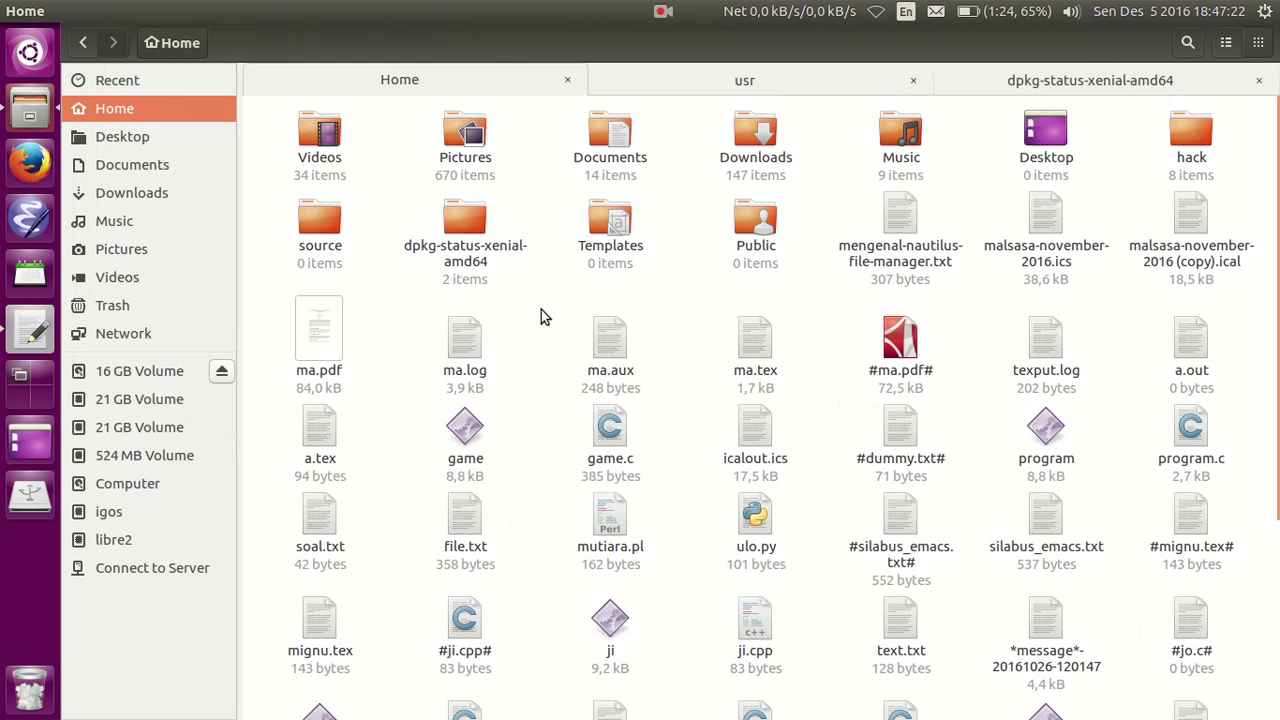
left_click(166, 312)
Step: Switch to the gedit notes and add the item "- Menggunakan Trash Bin" on a new line below "Menayangkan URL Path"
key("alt+Tab")
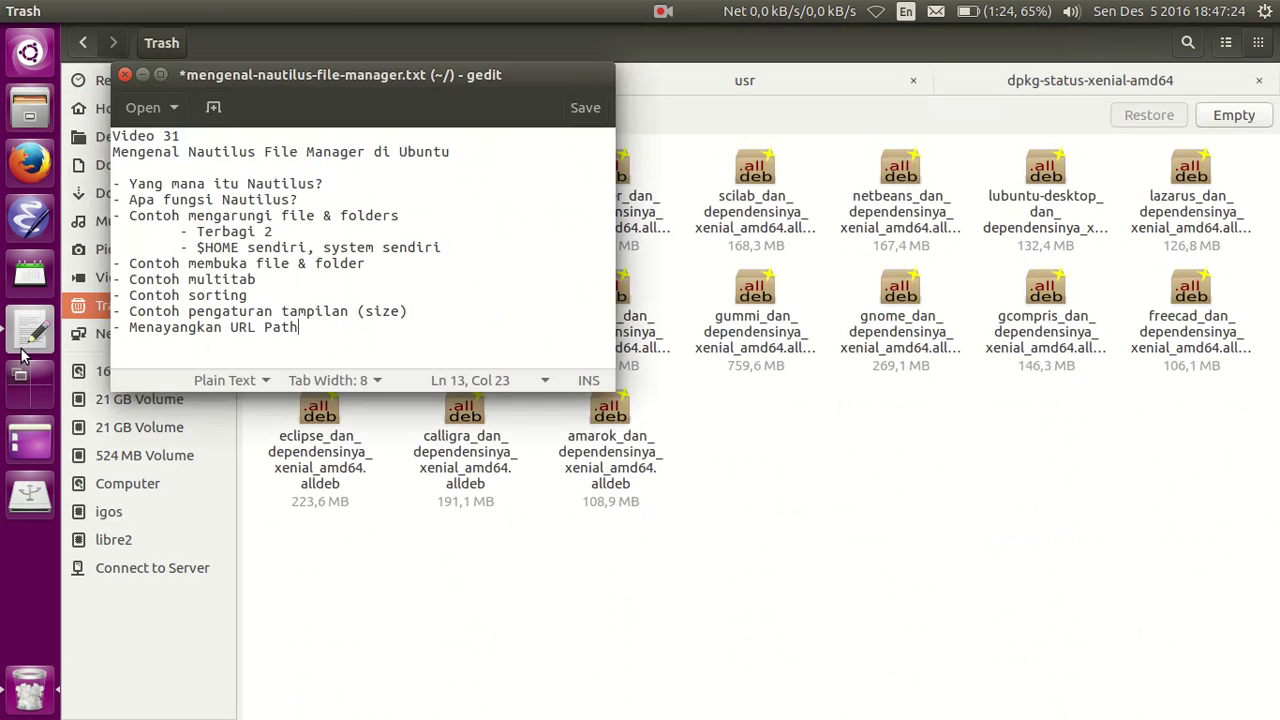
key("Return")
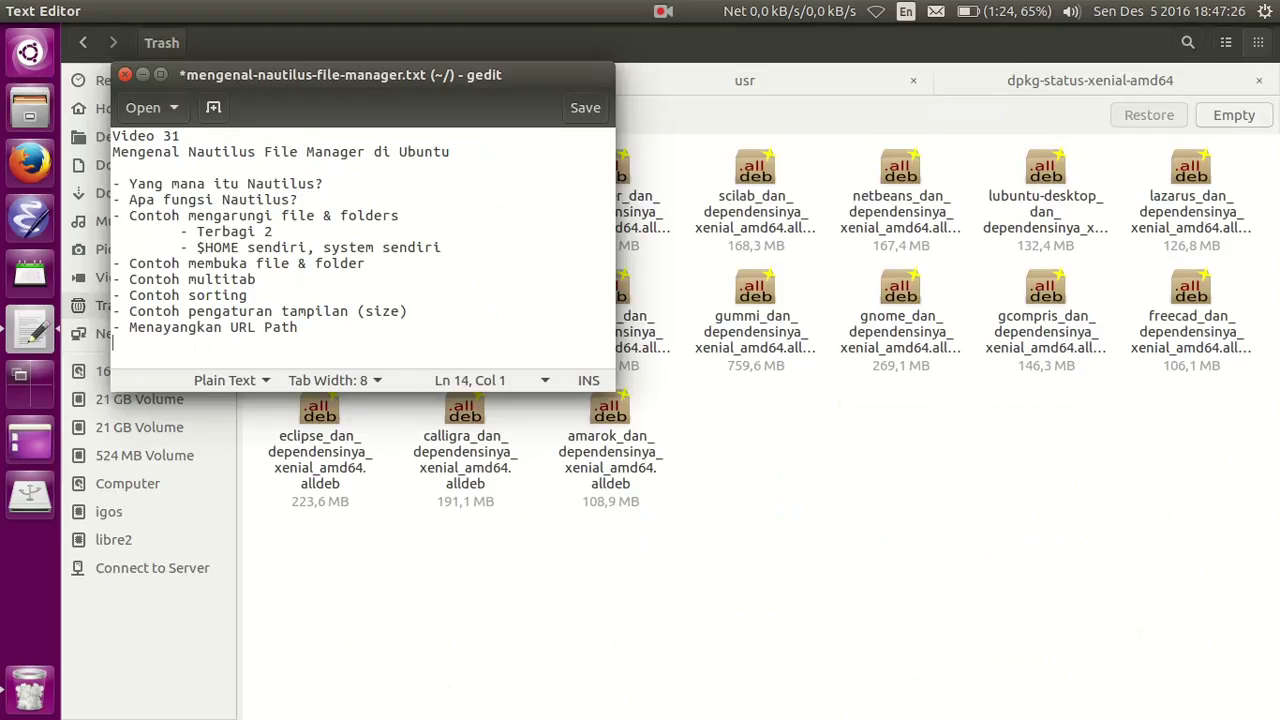
type("- Menggunakan Tr")
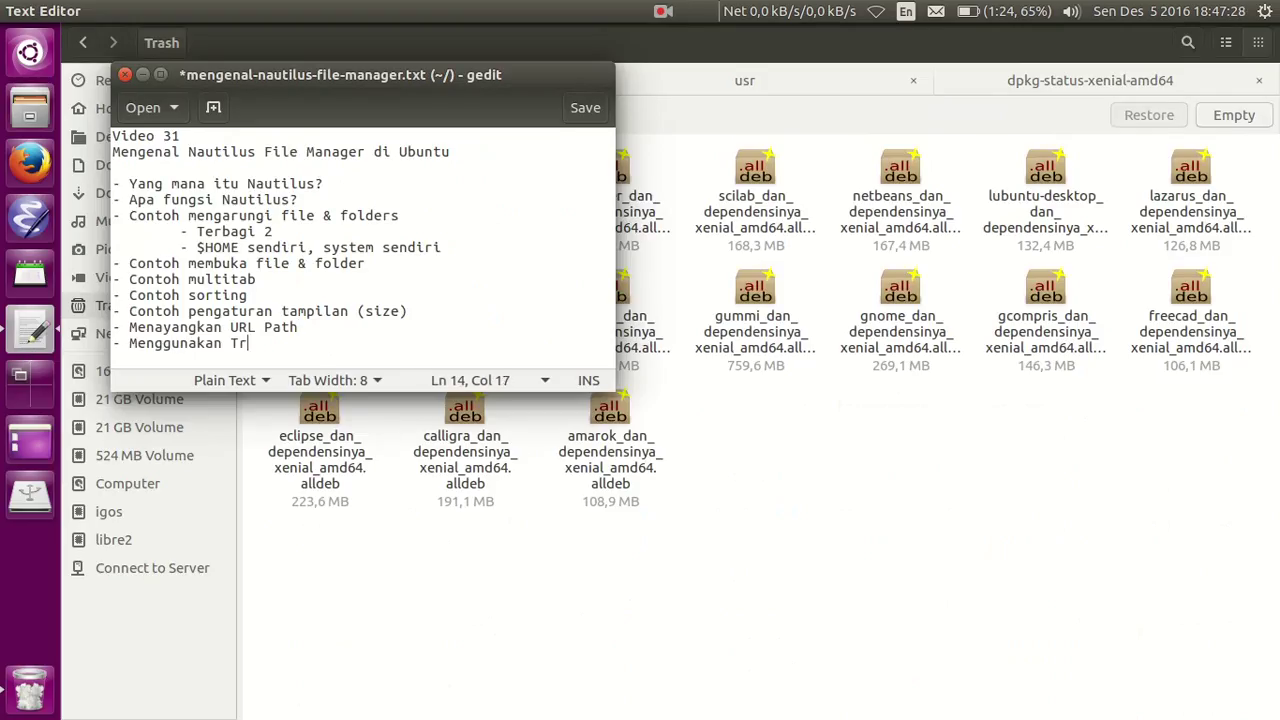
type("ash Bin")
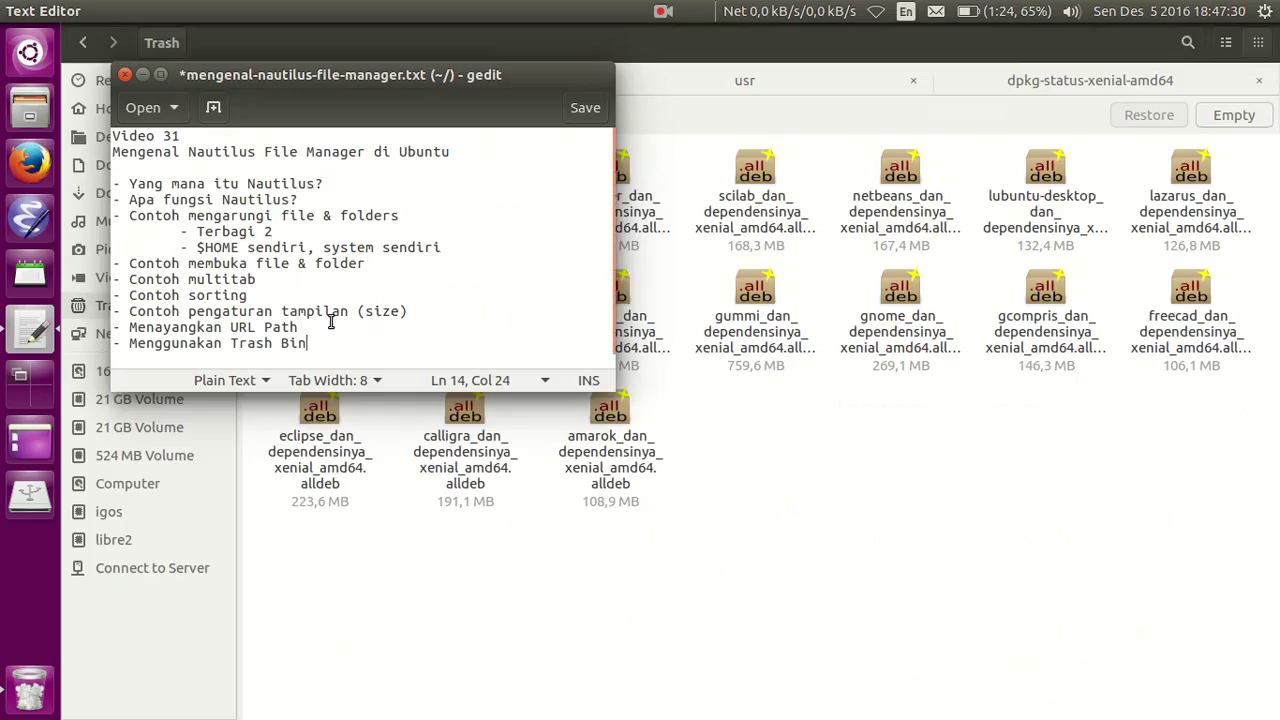
Step: Switch to Files and create an empty document named SAYA.TXT in the Home folder
left_click(978, 501)
left_click(108, 110)
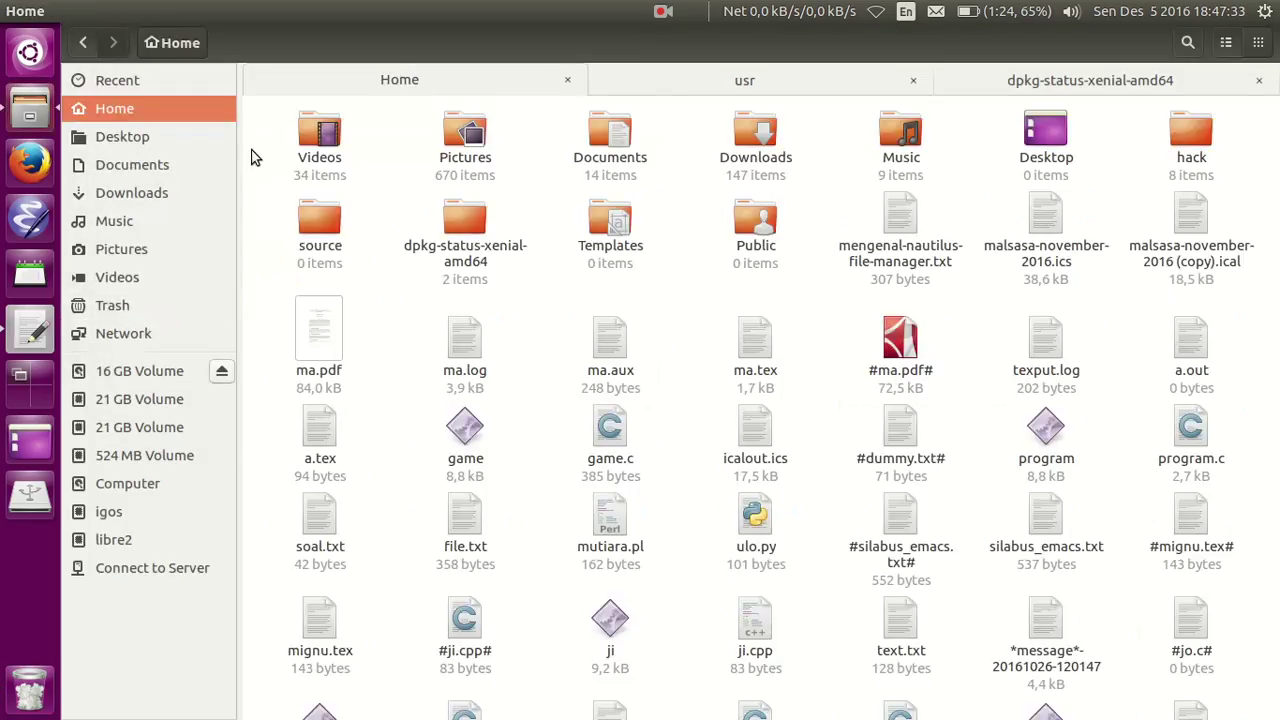
right_click(811, 313)
mouse_move(888, 334)
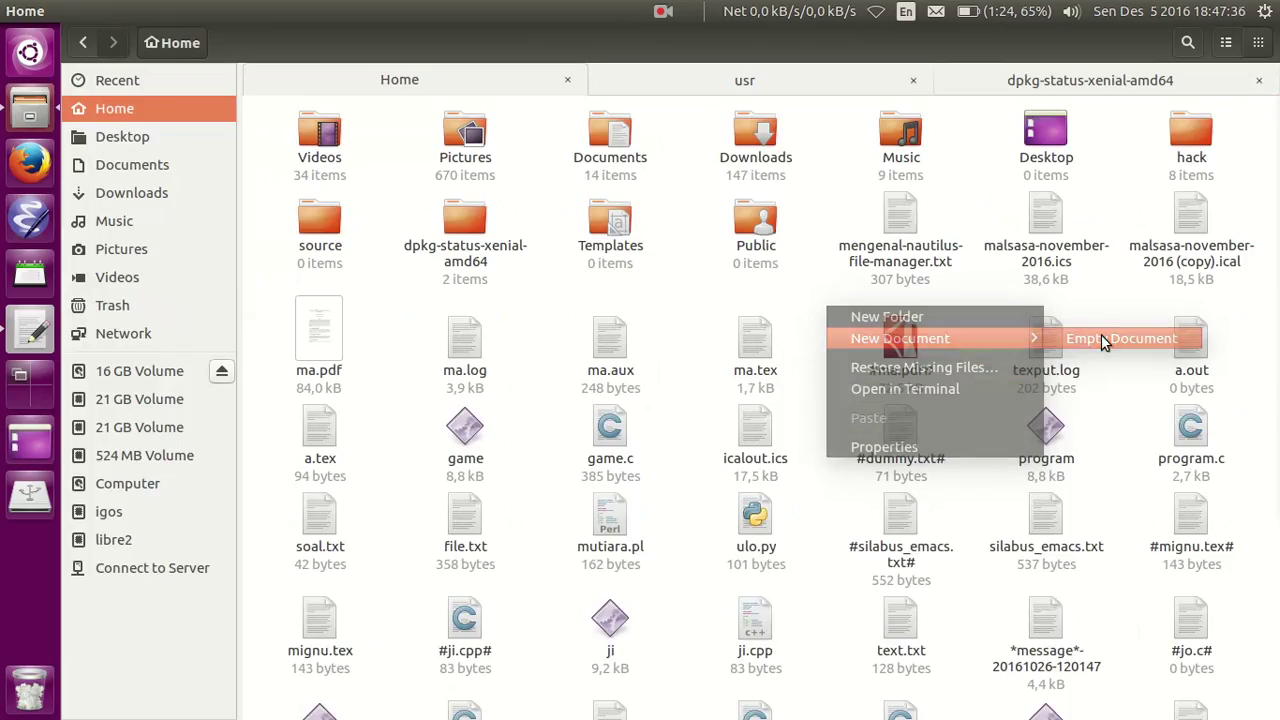
left_click(1101, 340)
type("SAYA.")
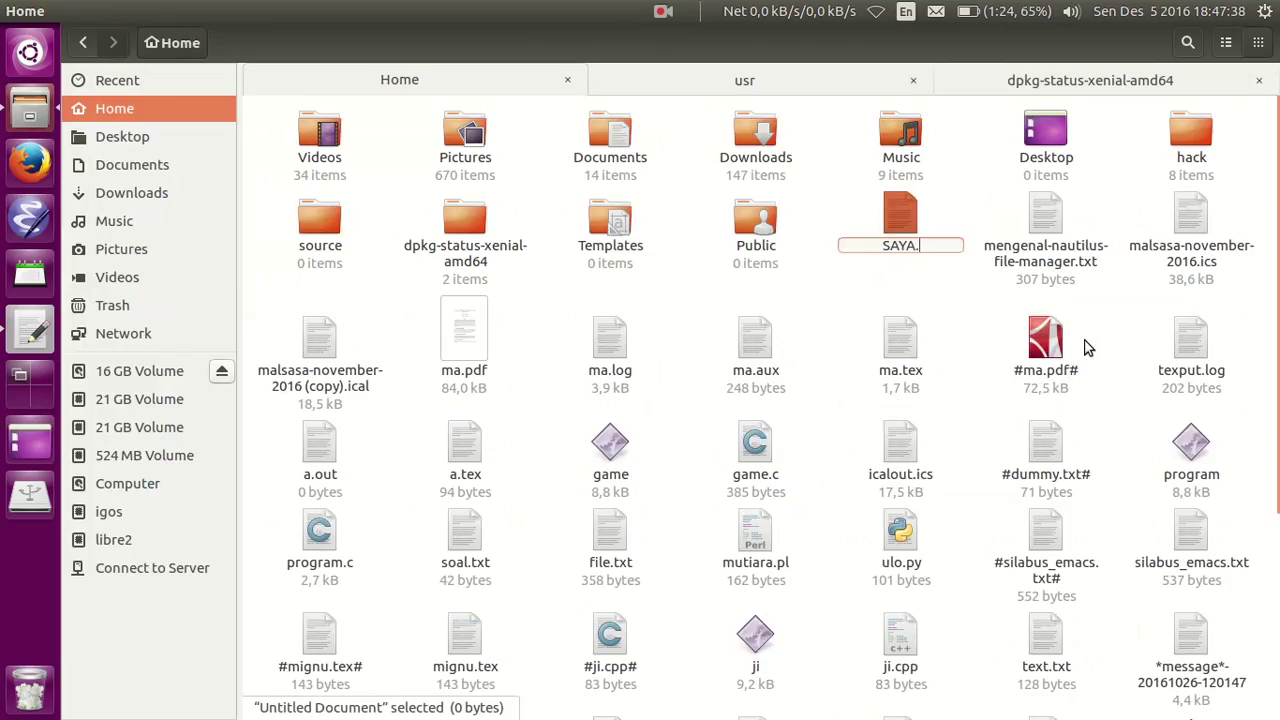
type("TXT")
key("Return")
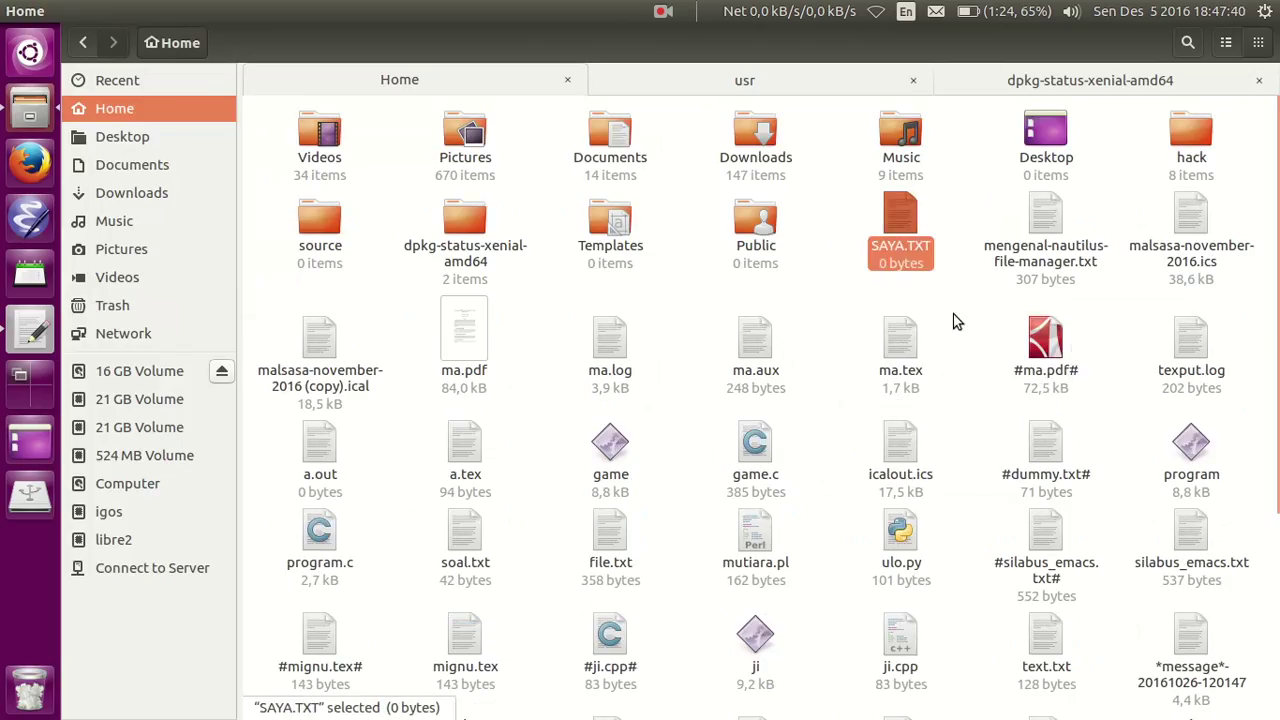
Step: Move SAYA.TXT from the Home folder to the Trash and select it there
left_click(953, 321)
left_click(904, 261)
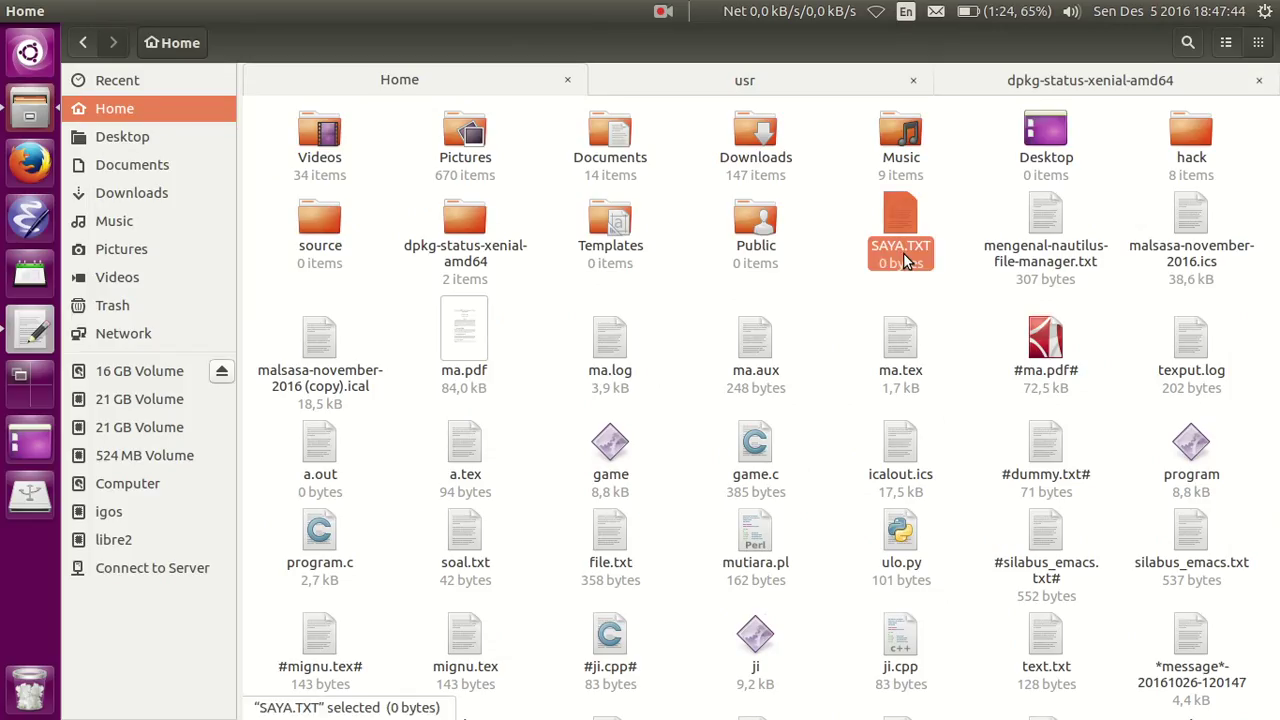
key("Delete")
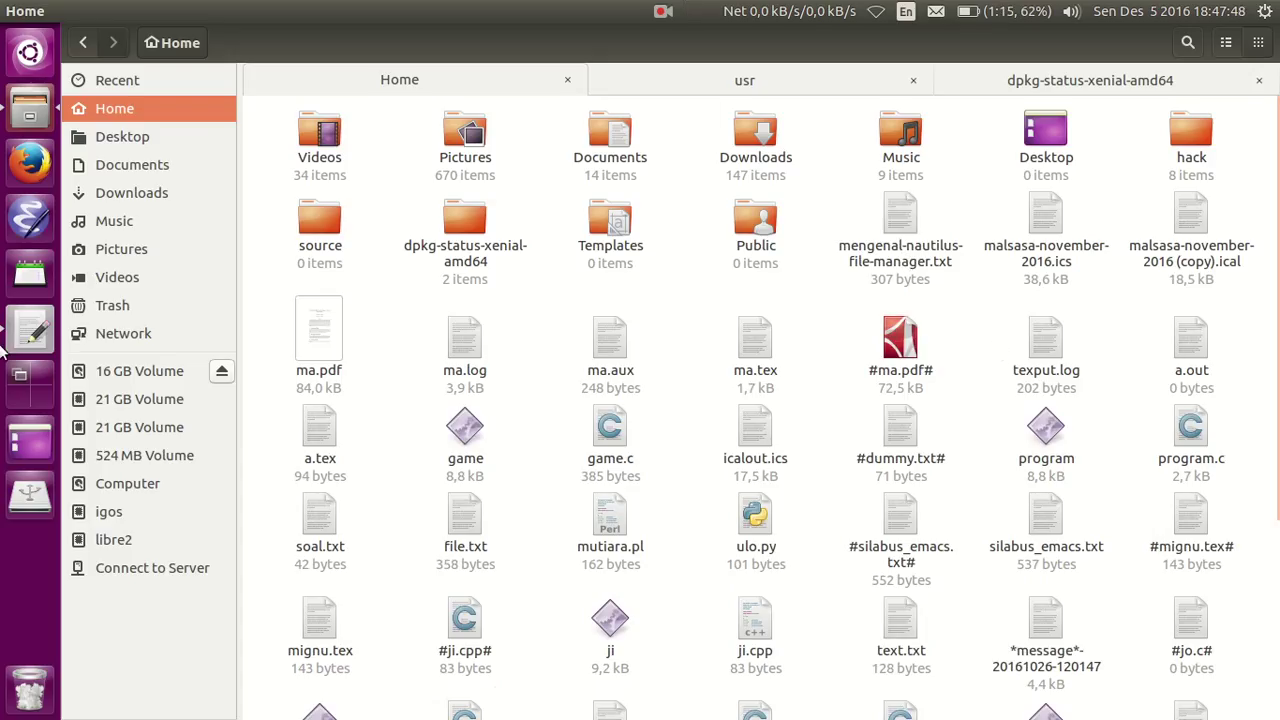
left_click(137, 305)
left_click(333, 212)
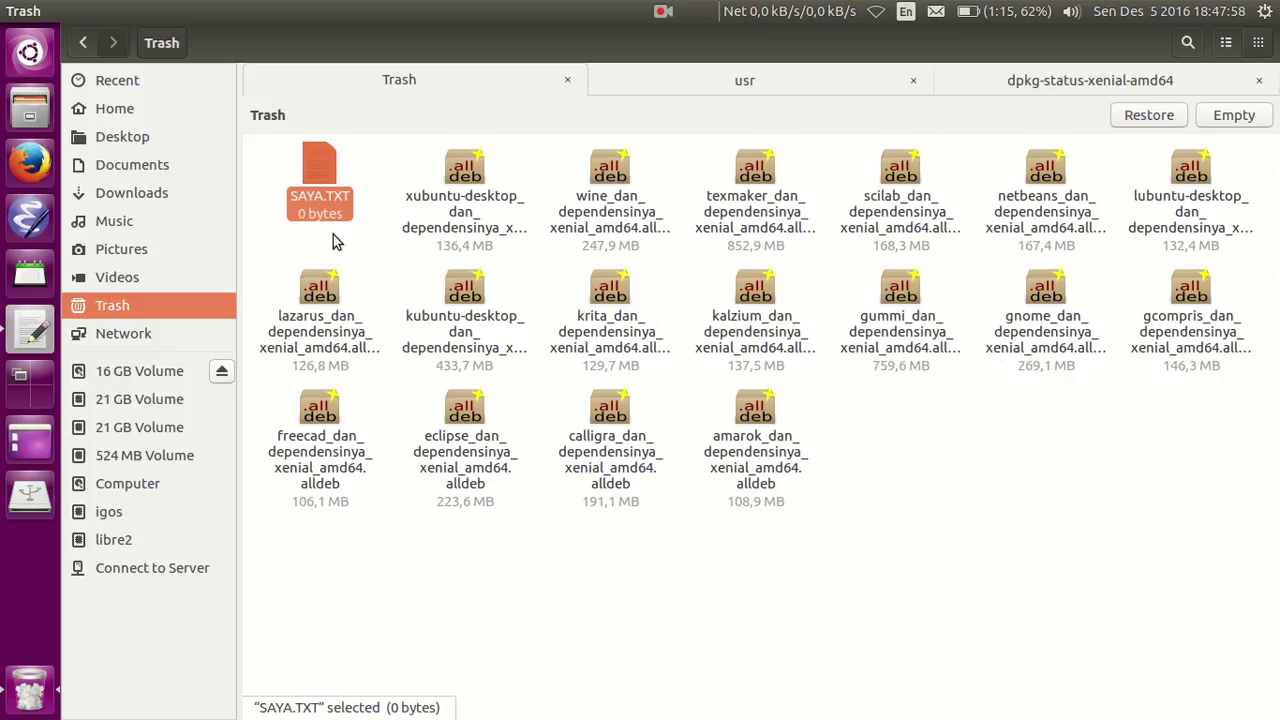
Step: Return to the Home folder and create an empty document named DIA.TXT
left_click(107, 109)
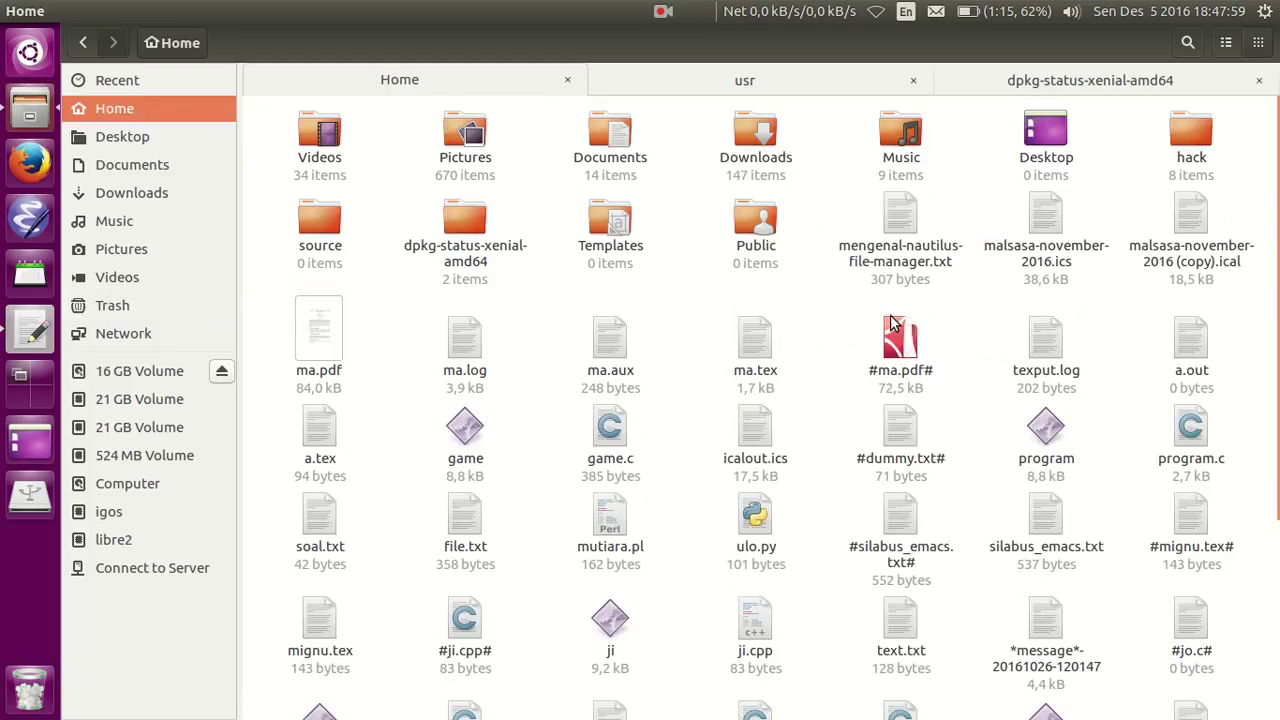
right_click(816, 196)
mouse_move(901, 229)
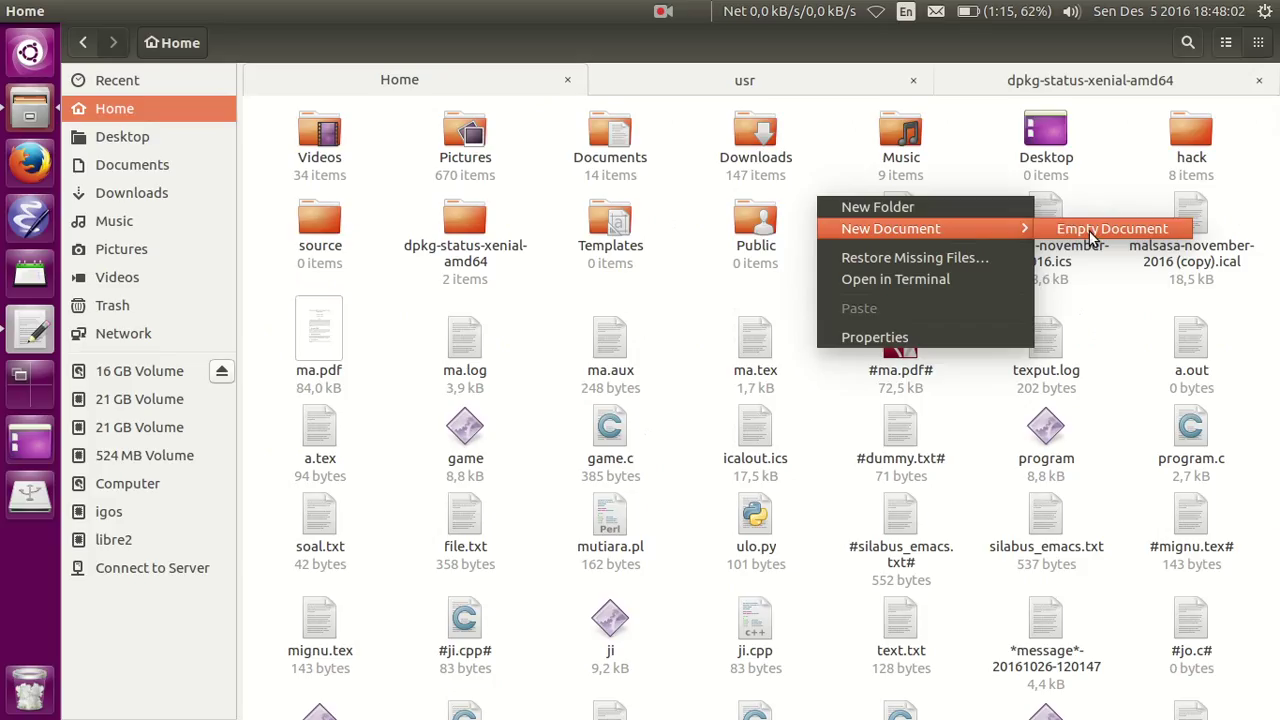
left_click(1089, 230)
type("DIA.TXT")
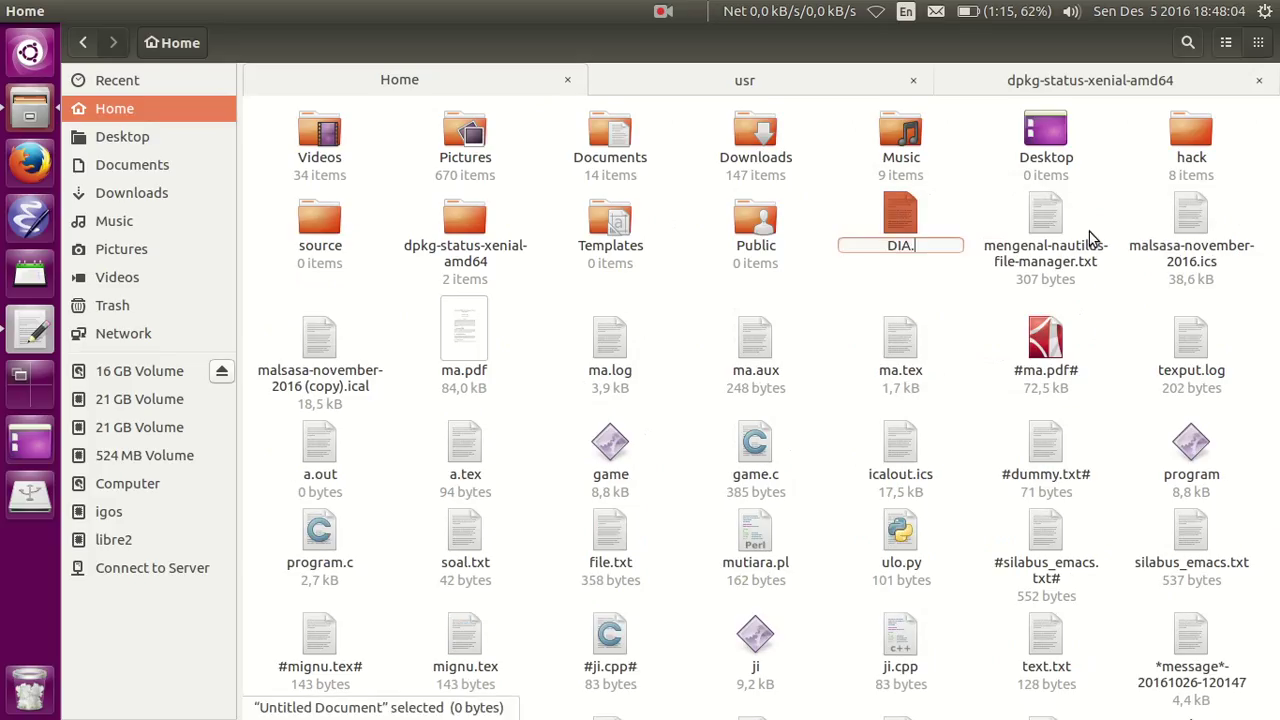
key("Return")
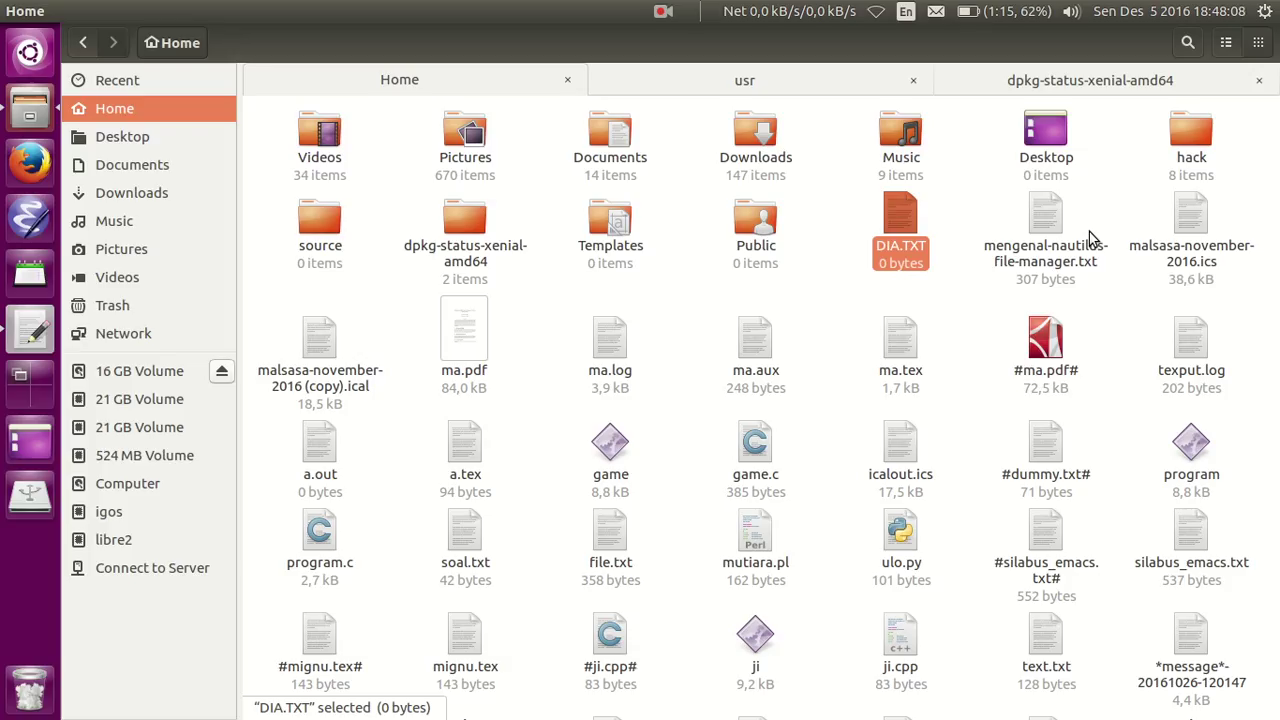
Step: Delete DIA.TXT permanently, bypassing the Trash, highlighting the word "permanently" in the confirmation before accepting it
key("shift+Delete")
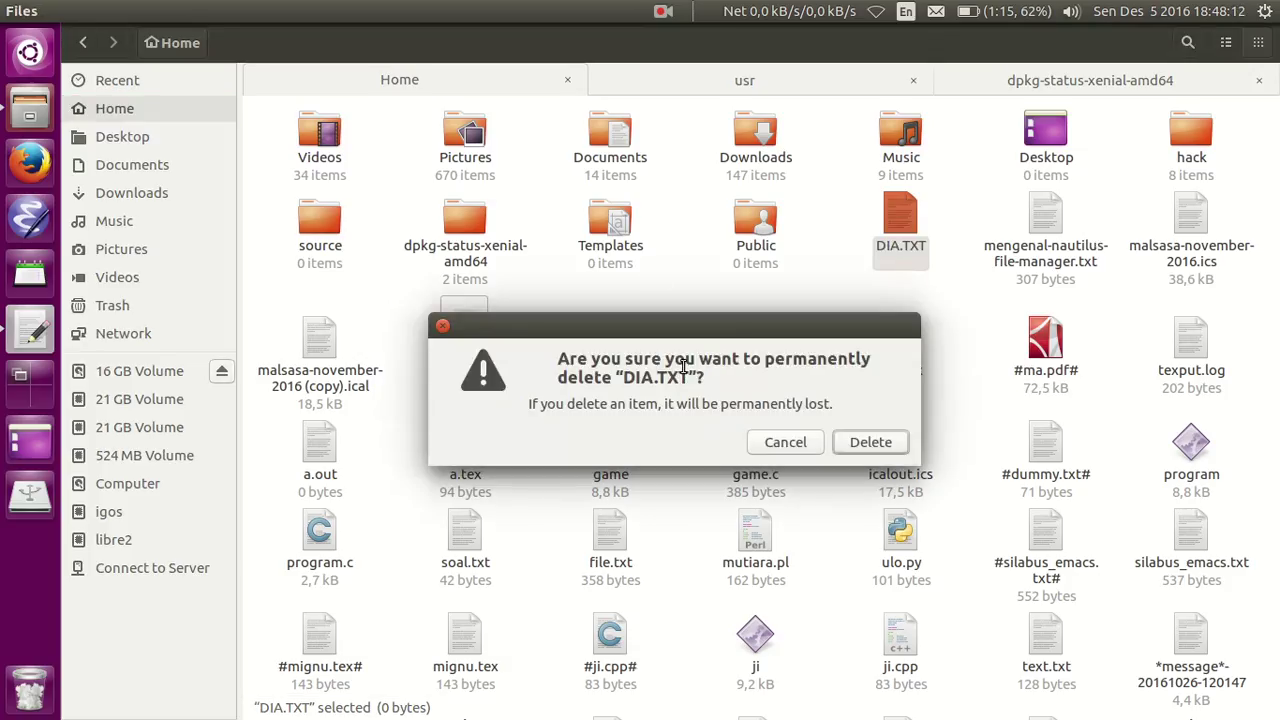
double_click(646, 358)
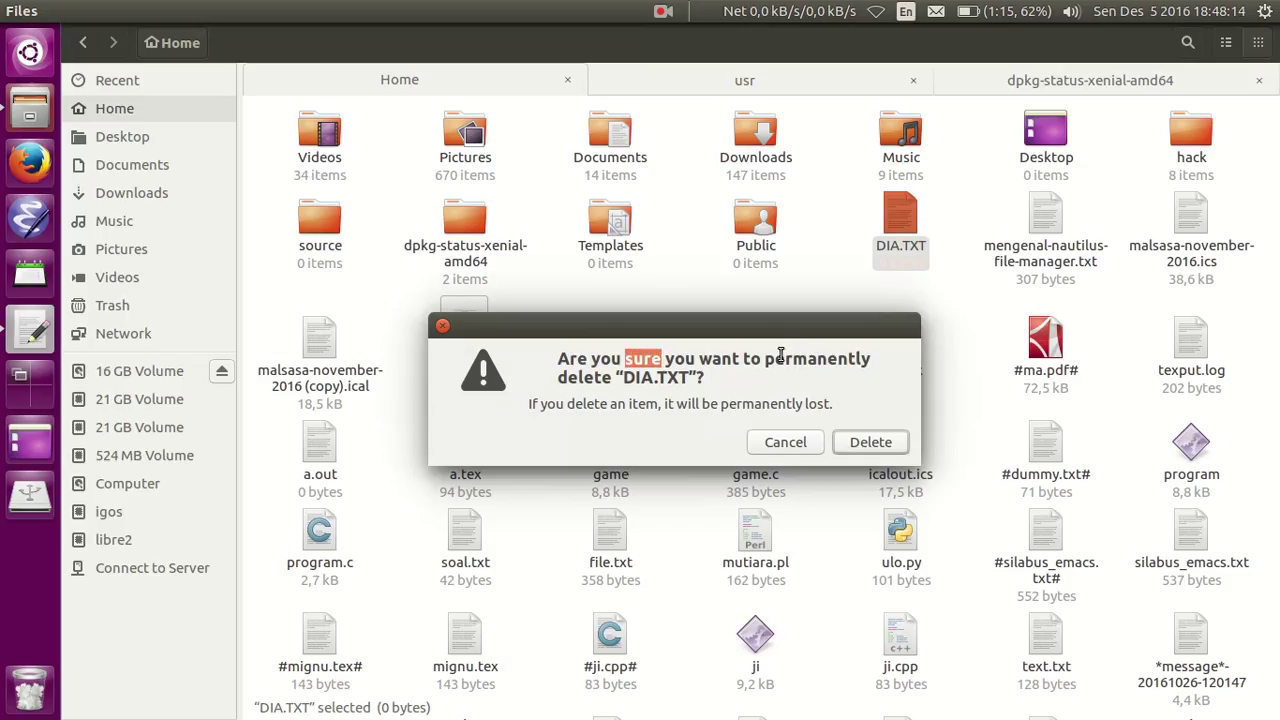
double_click(662, 376)
double_click(827, 366)
left_click(800, 365)
double_click(800, 365)
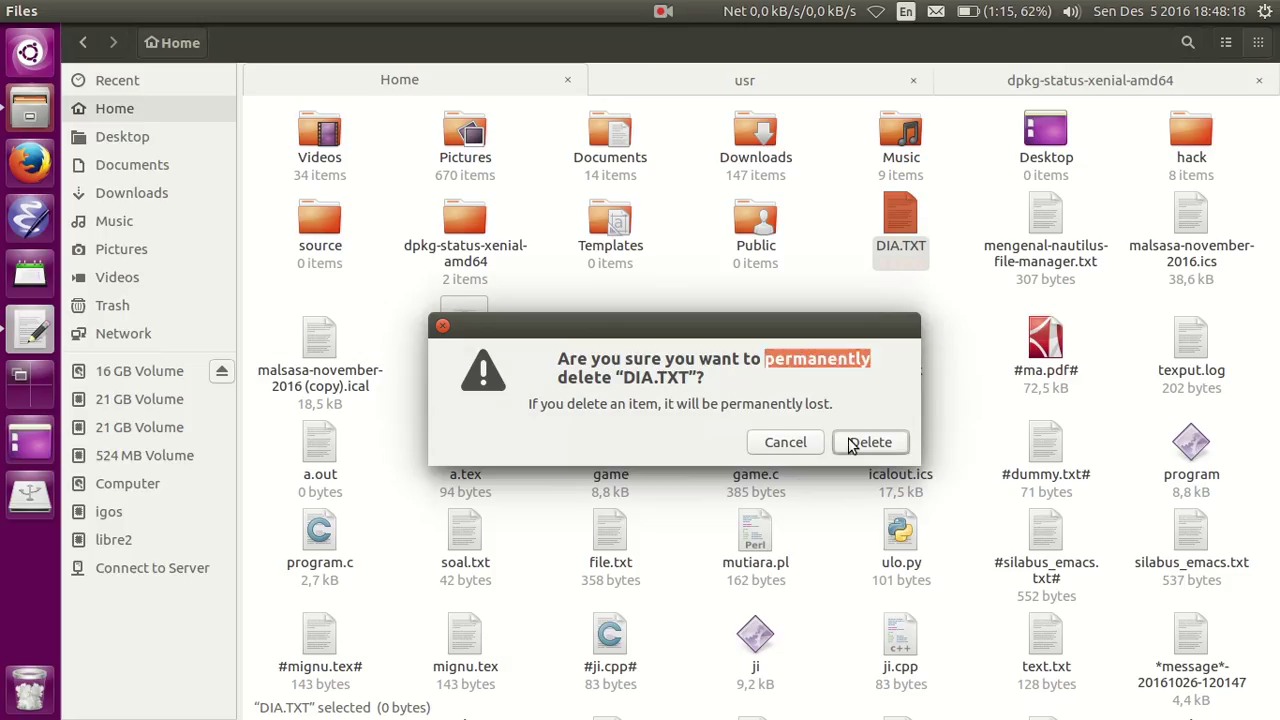
left_click(866, 442)
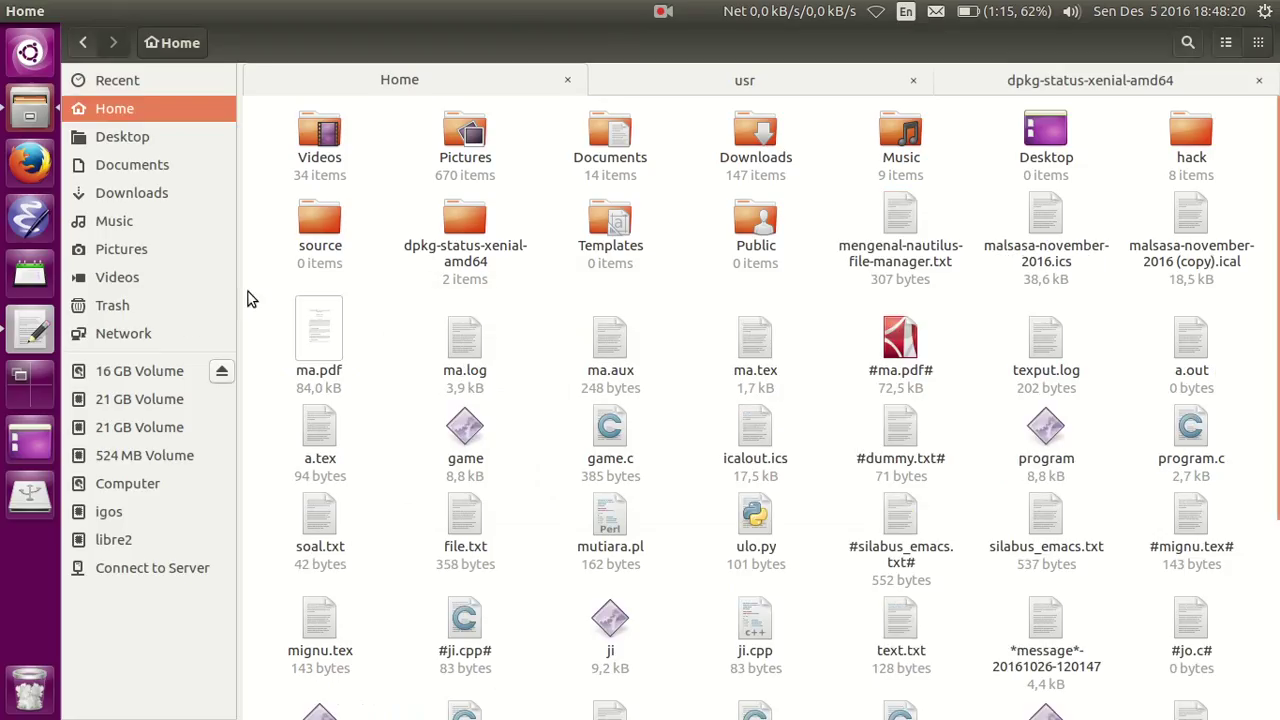
Step: Open the Trash and permanently delete SAYA.TXT from it
left_click(144, 305)
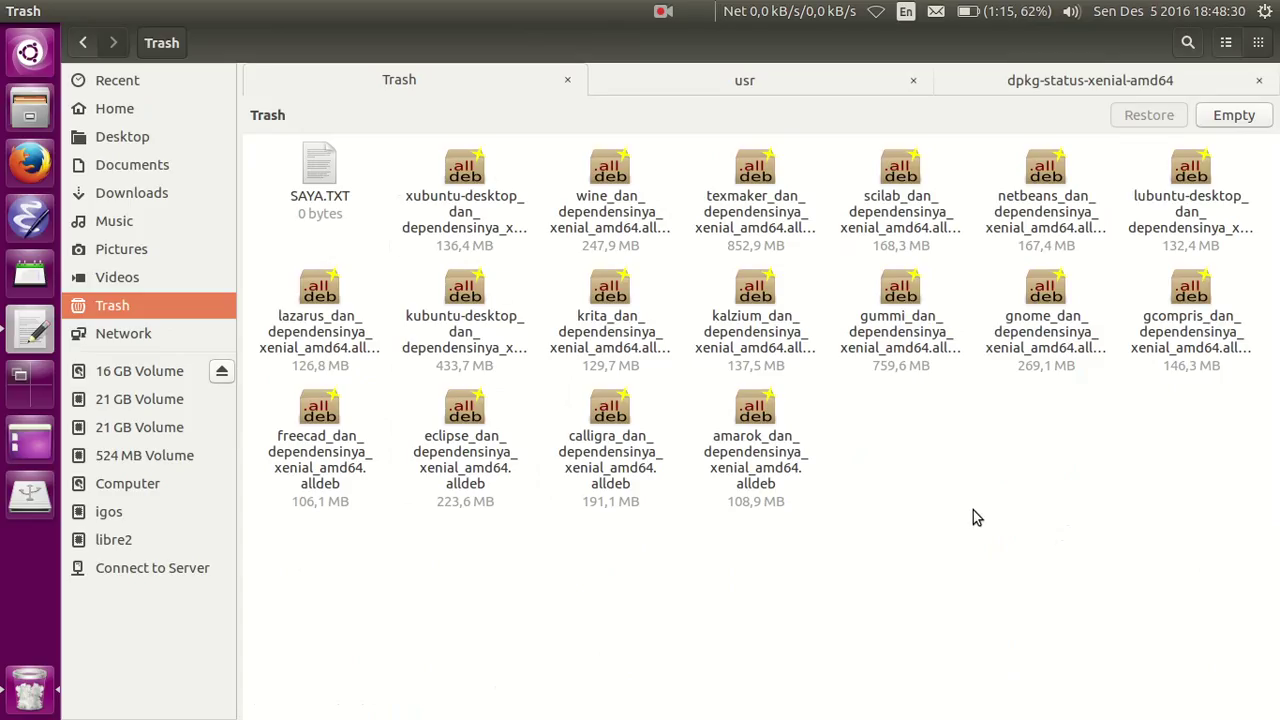
left_click(312, 200)
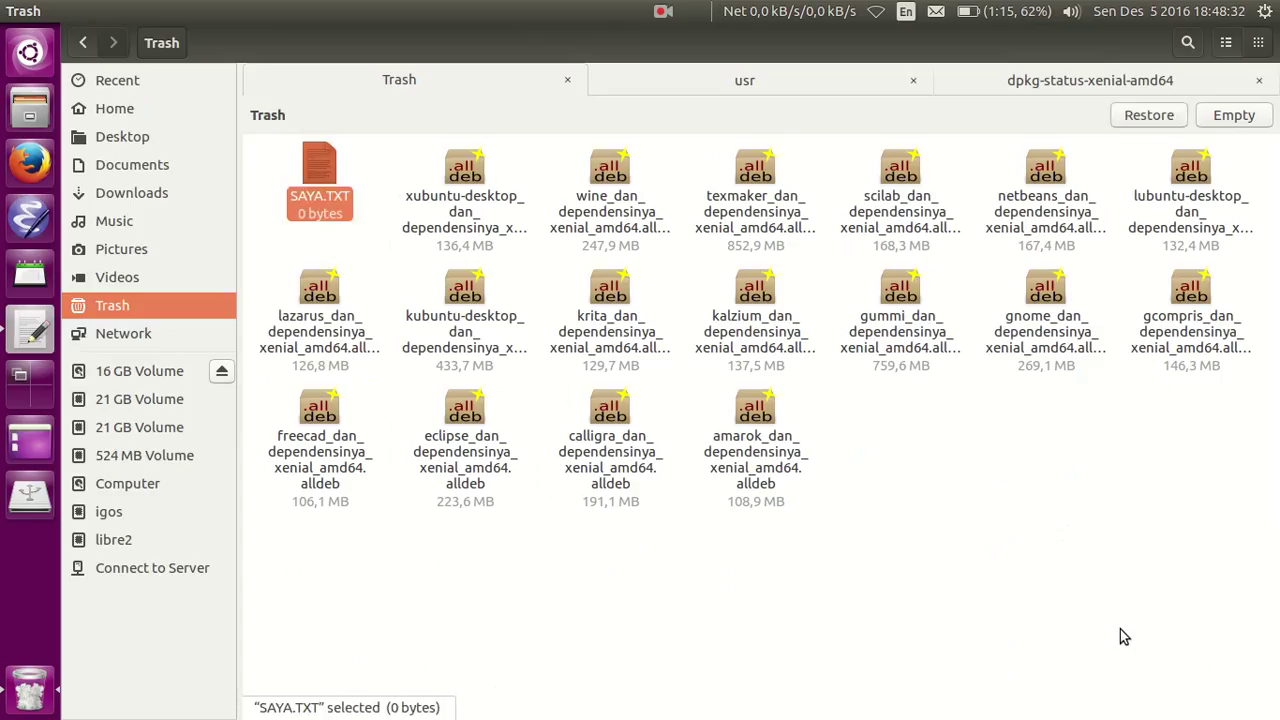
left_click(354, 165)
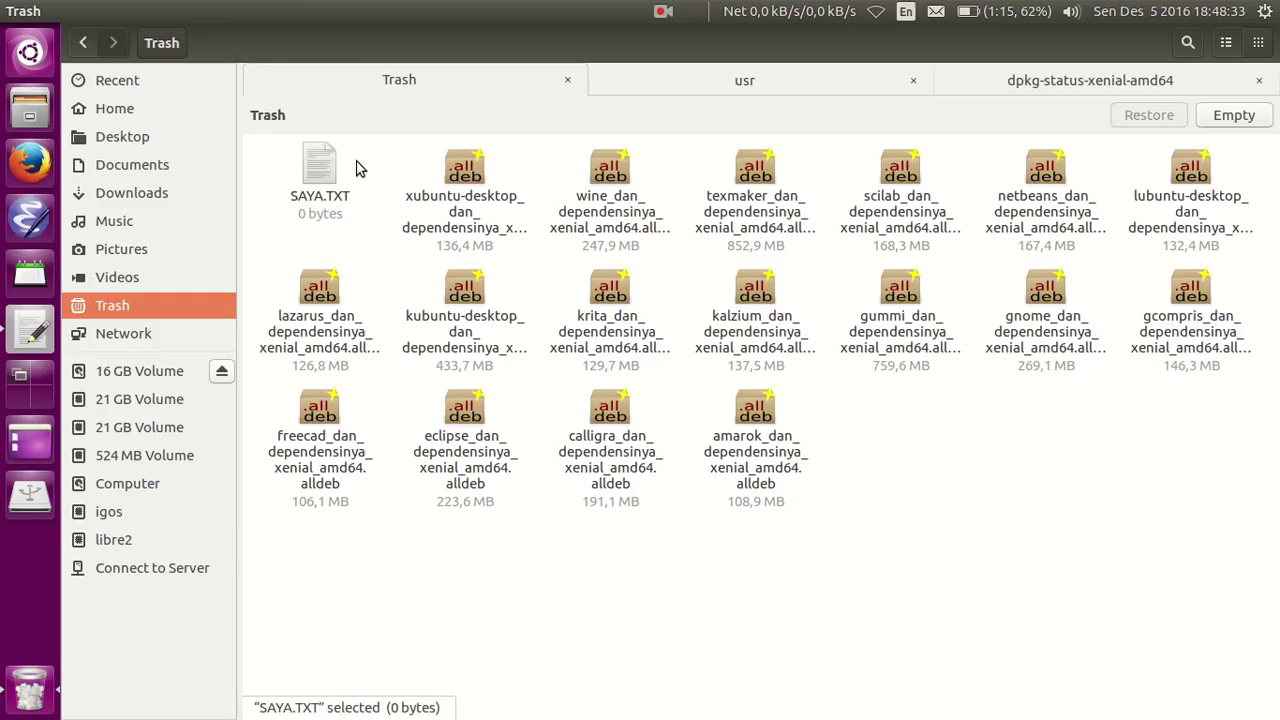
left_click(314, 203)
right_click(331, 201)
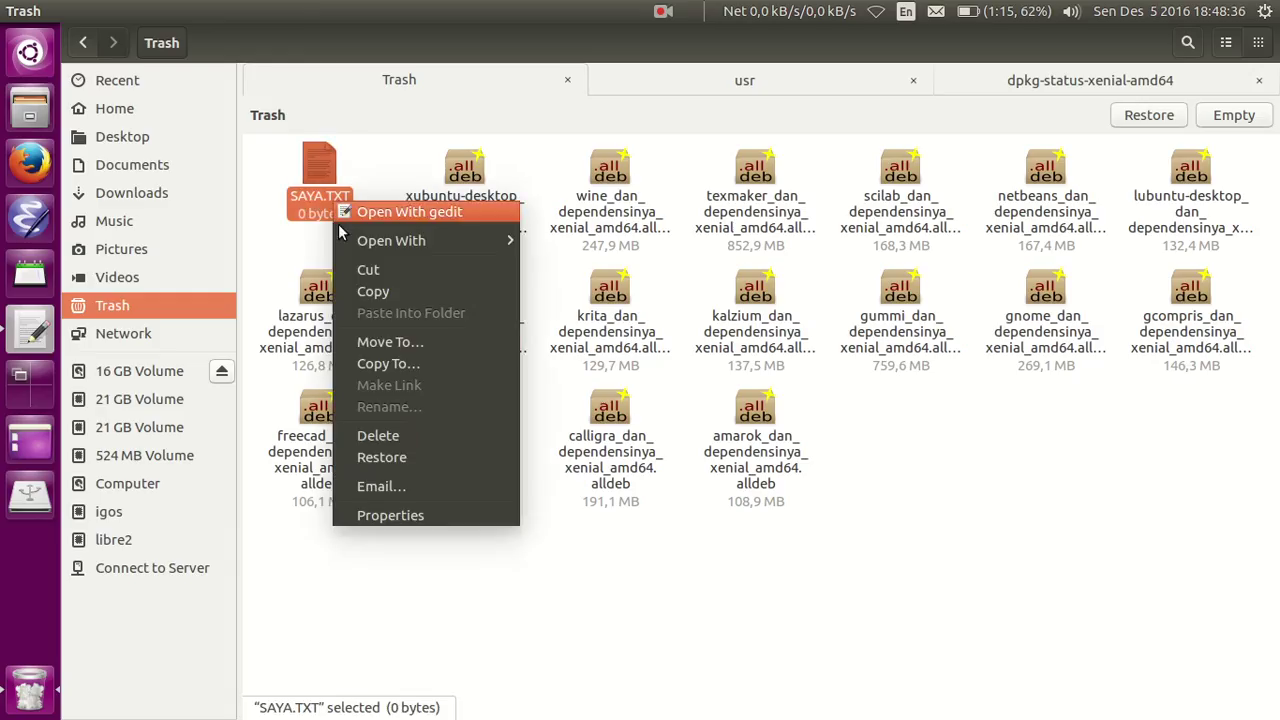
left_click(428, 440)
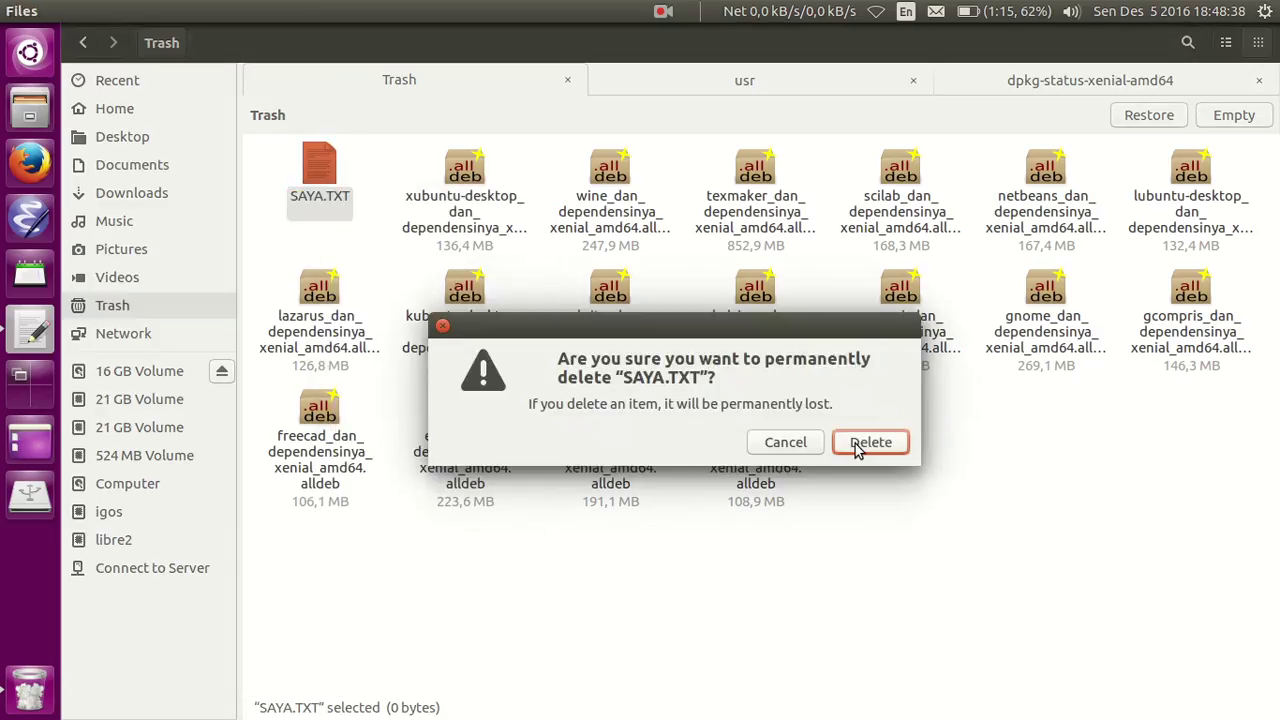
left_click(862, 447)
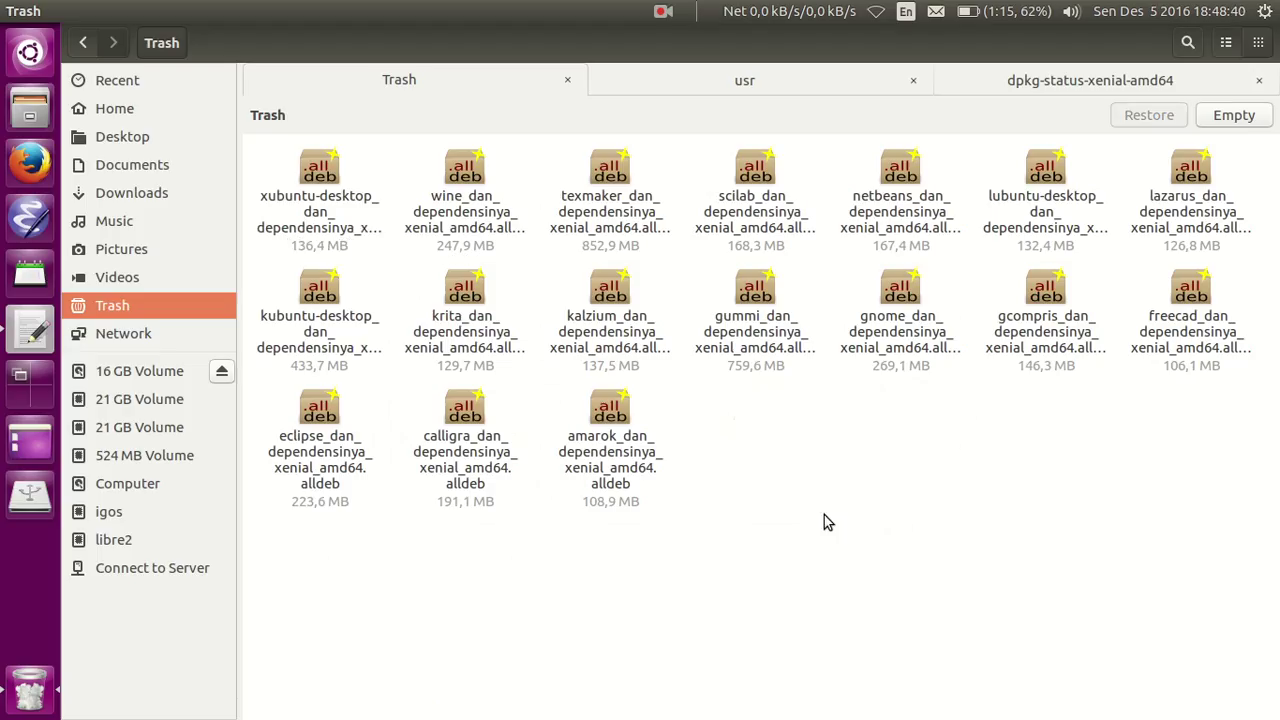
Step: Return to the Home folder and create an empty document named MEREKA.TXT
left_click(133, 112)
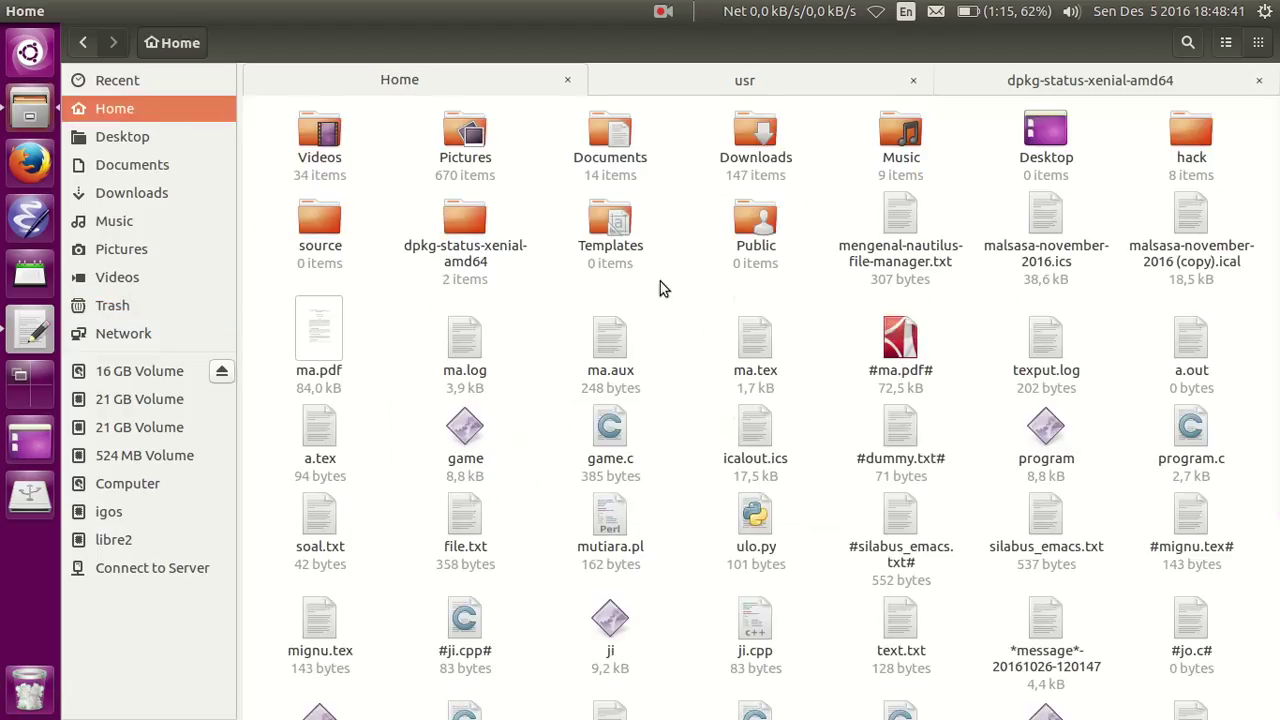
right_click(970, 322)
mouse_move(990, 353)
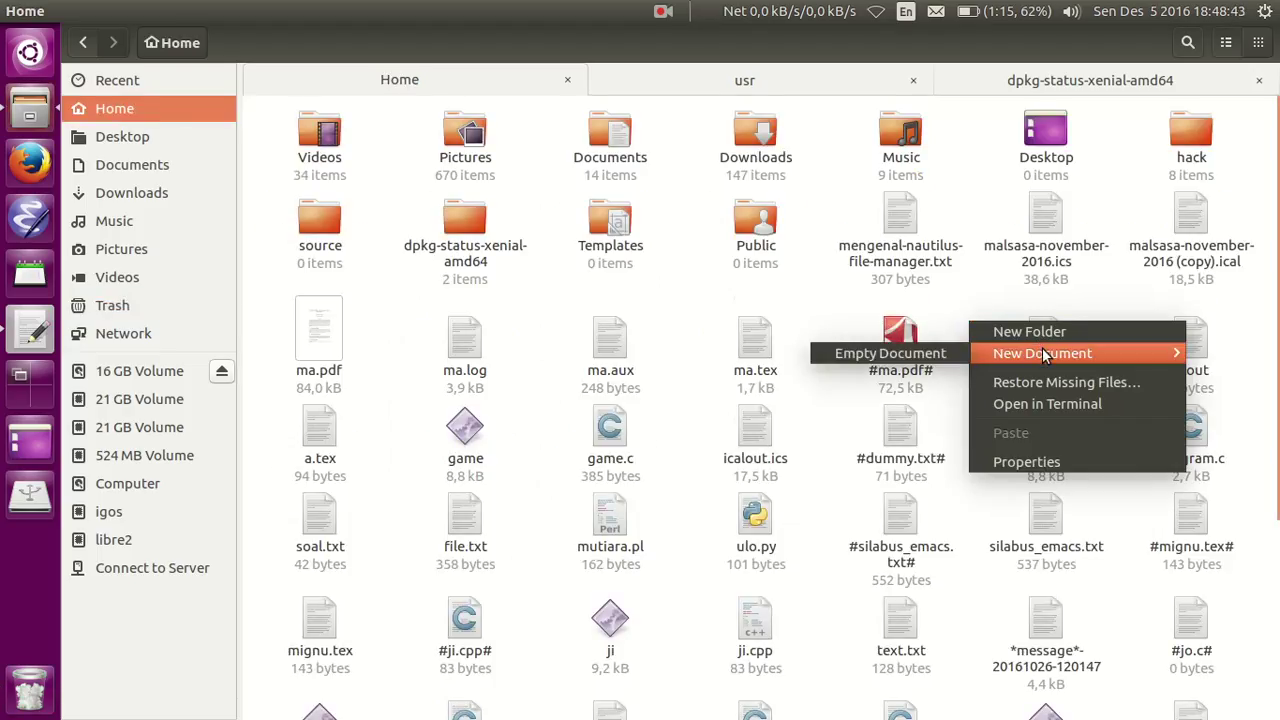
left_click(897, 350)
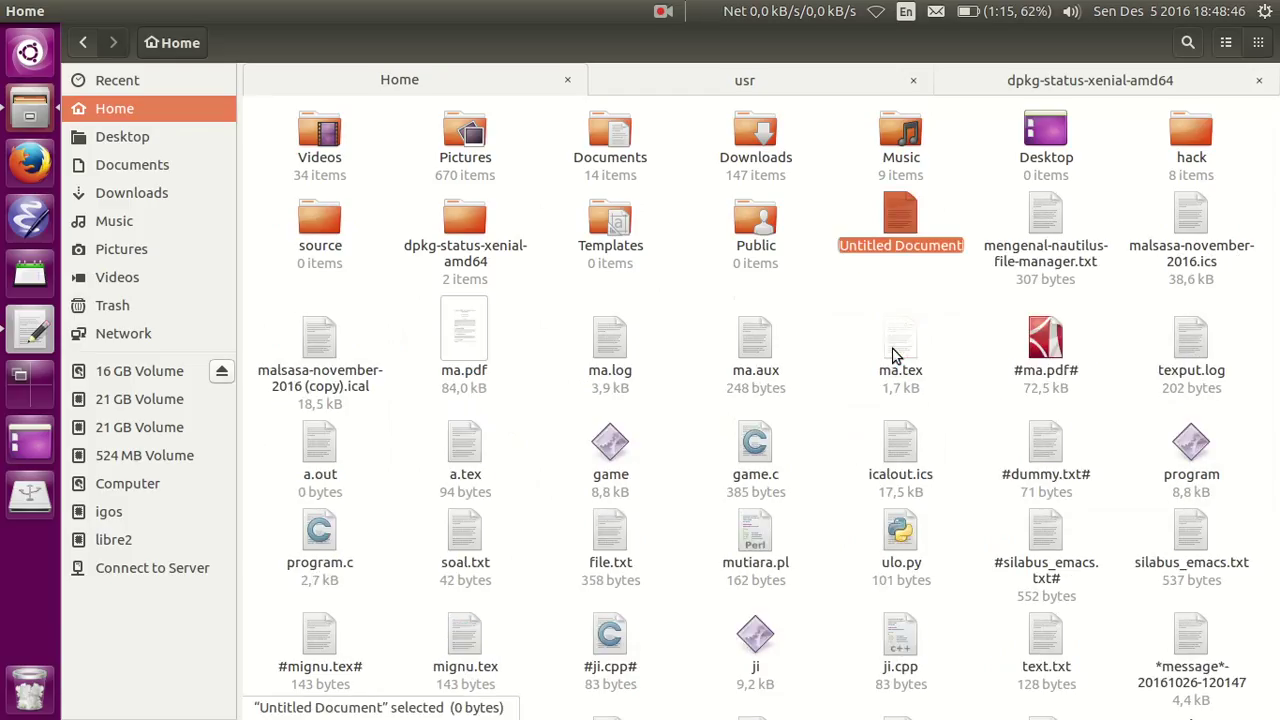
type("MEREKA.TXT")
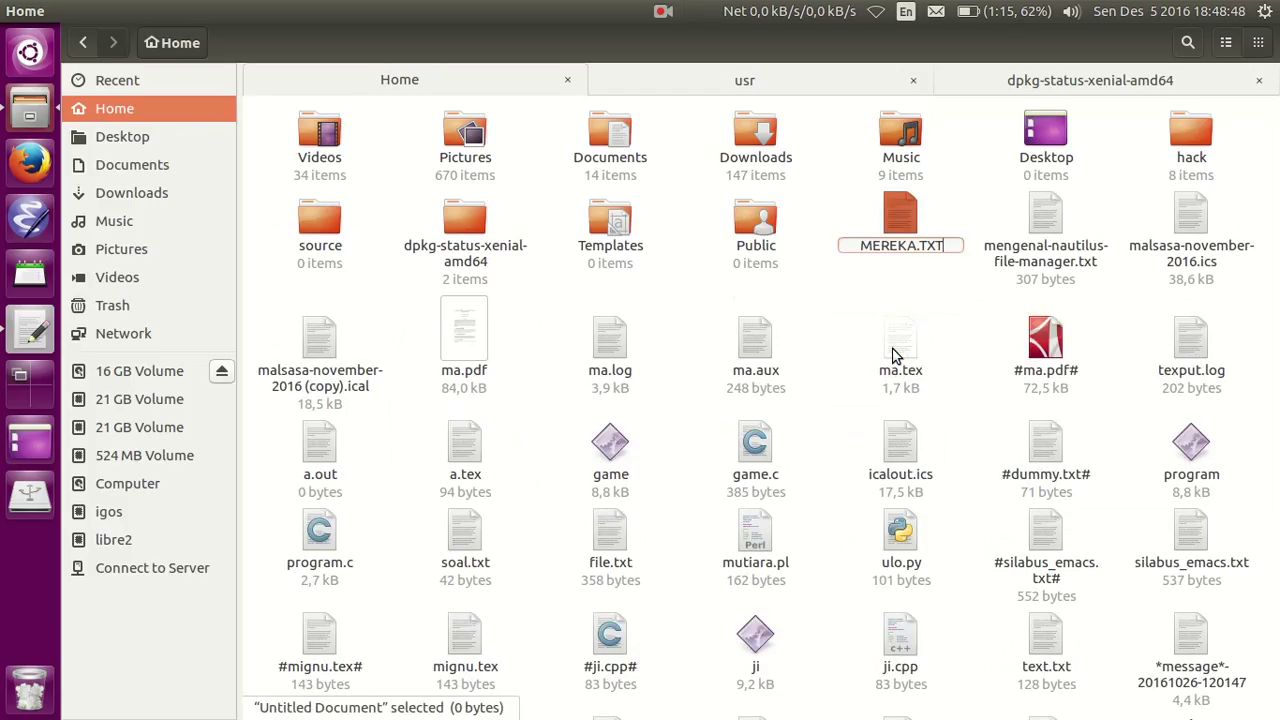
key("Return")
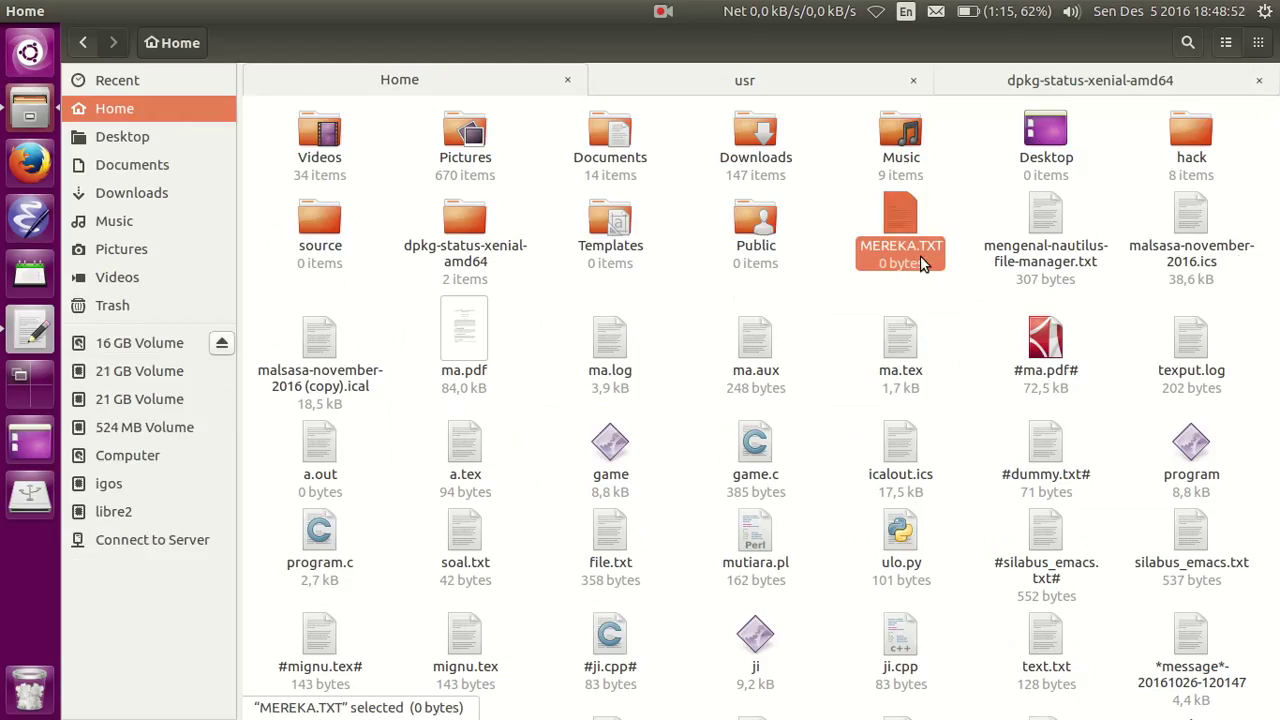
Step: Move MEREKA.TXT from the Home folder to the Trash and select it there
key("Delete")
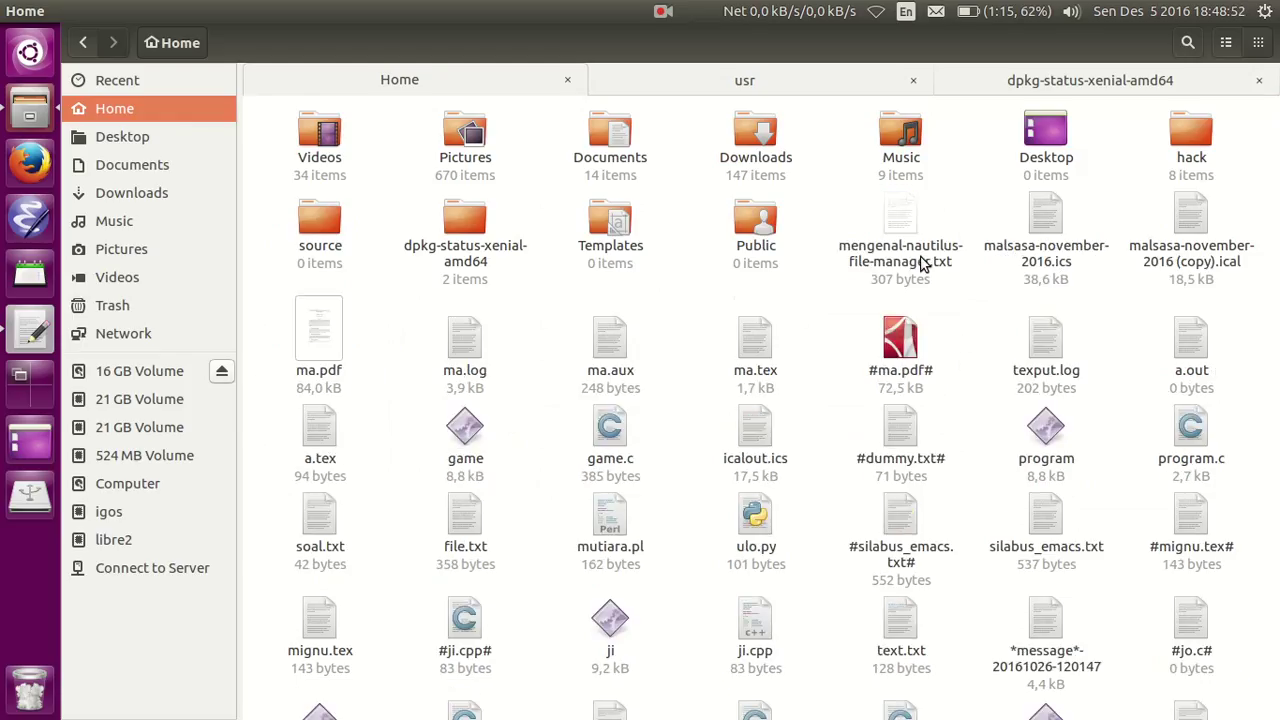
left_click(112, 305)
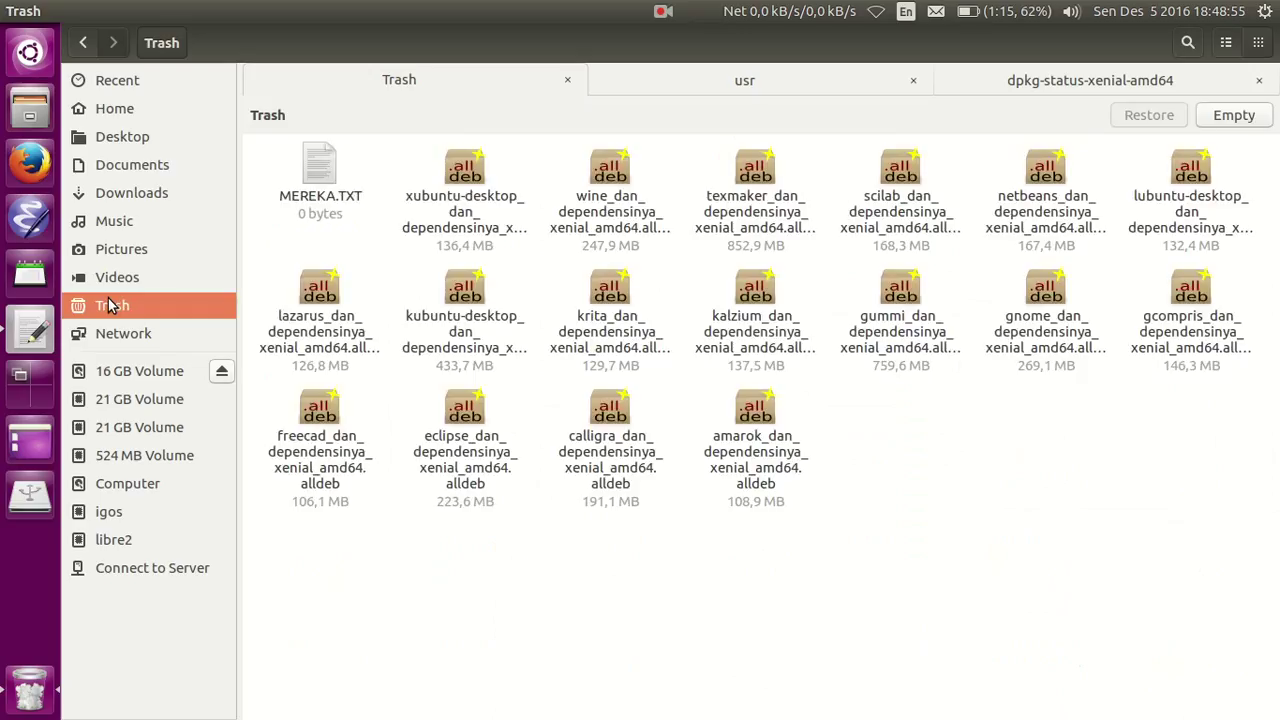
left_click(329, 215)
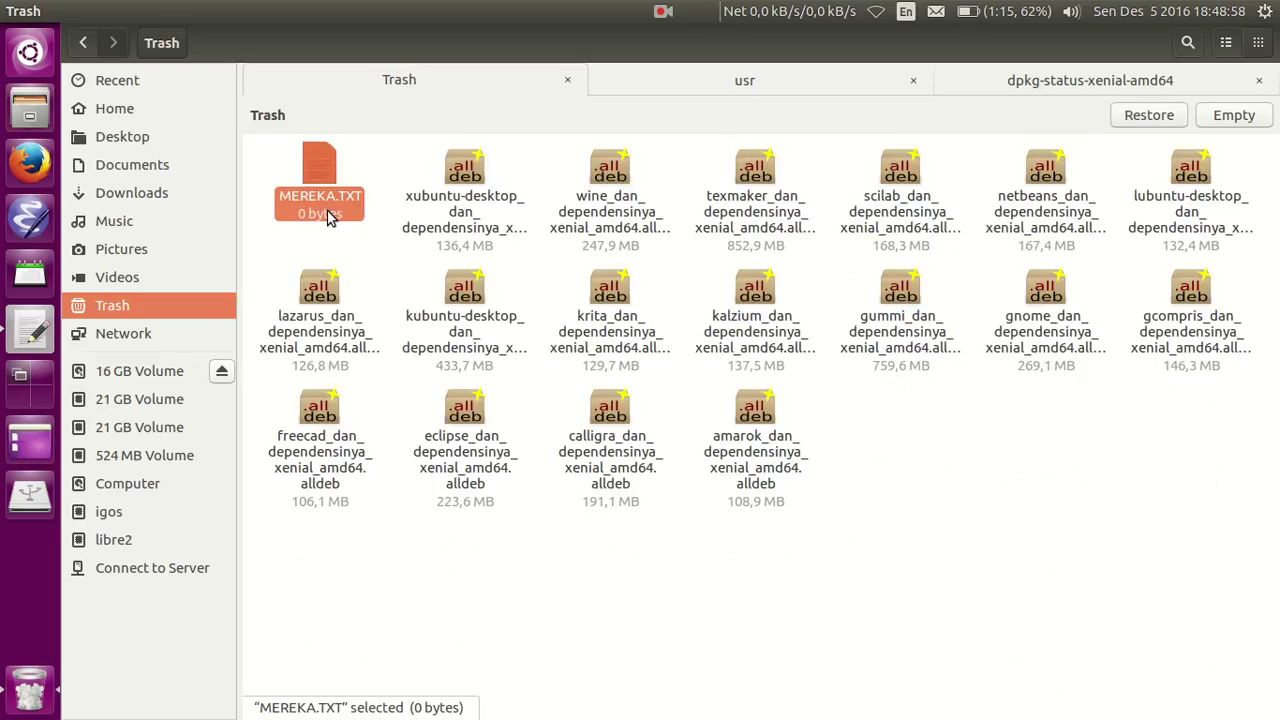
Step: Restore MEREKA.TXT from the Trash and check for it in the Home folder
right_click(329, 217)
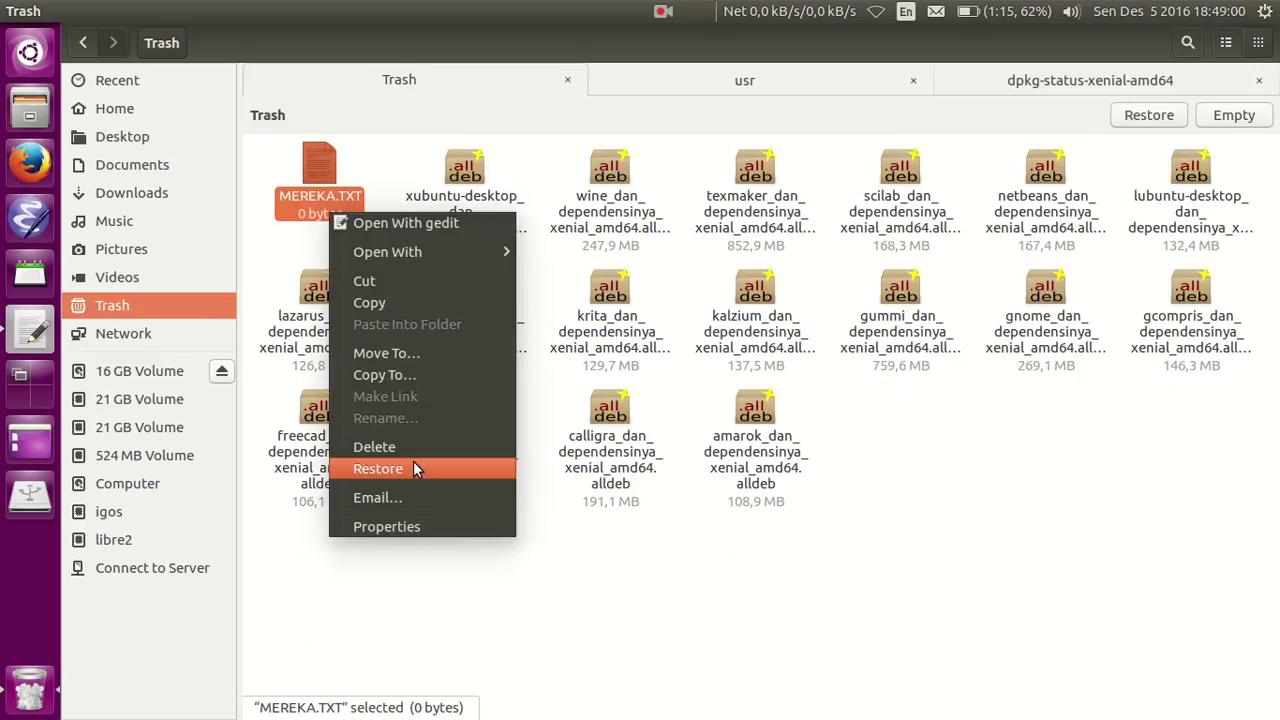
left_click(663, 611)
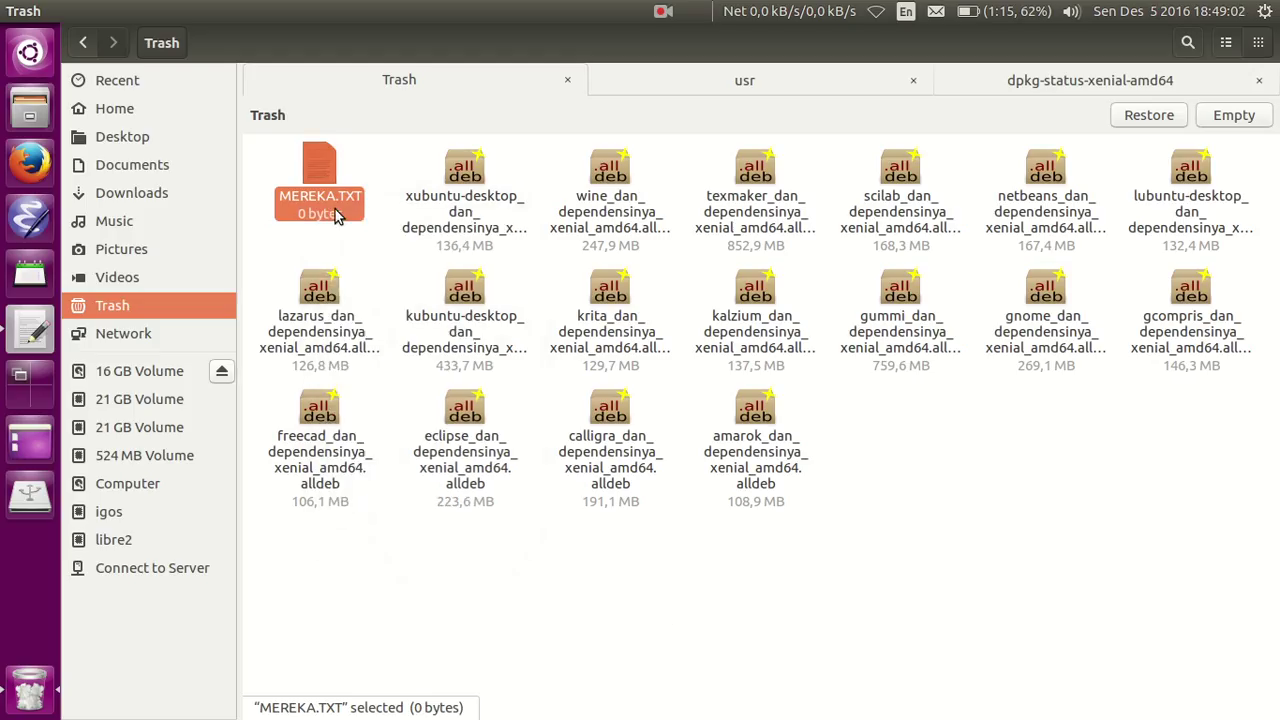
left_click(1162, 119)
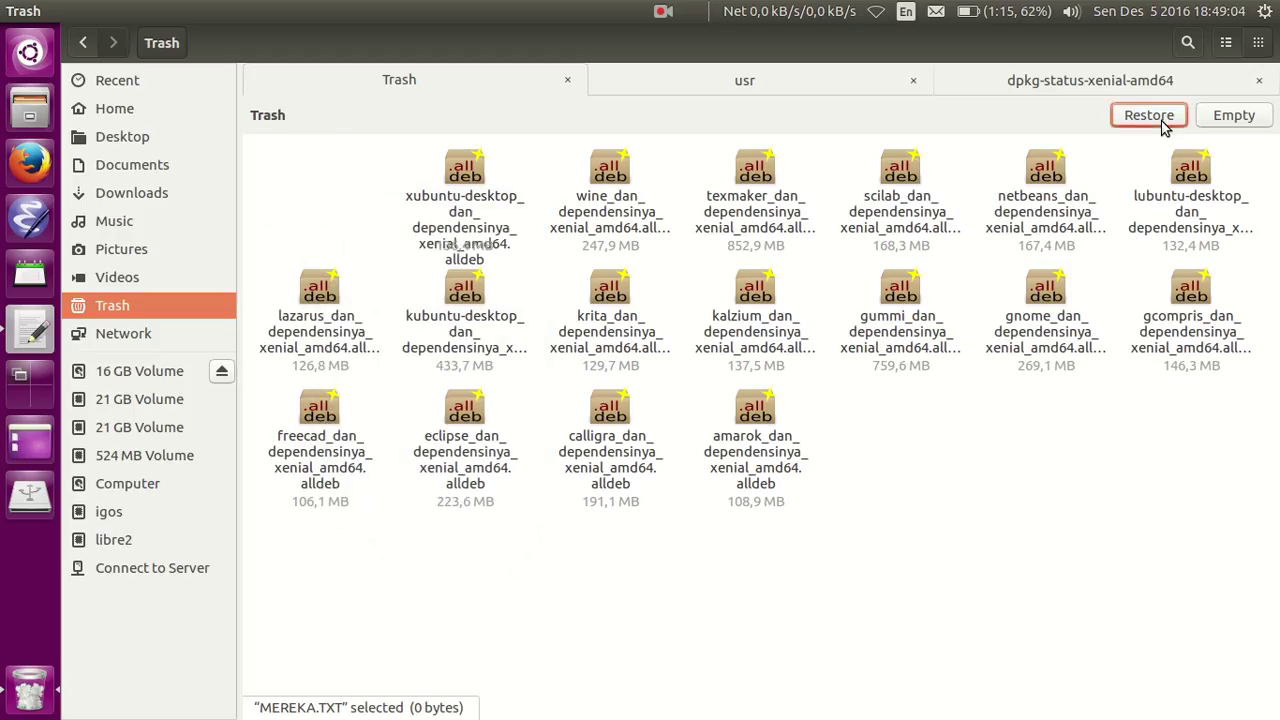
left_click(110, 116)
left_click(925, 255)
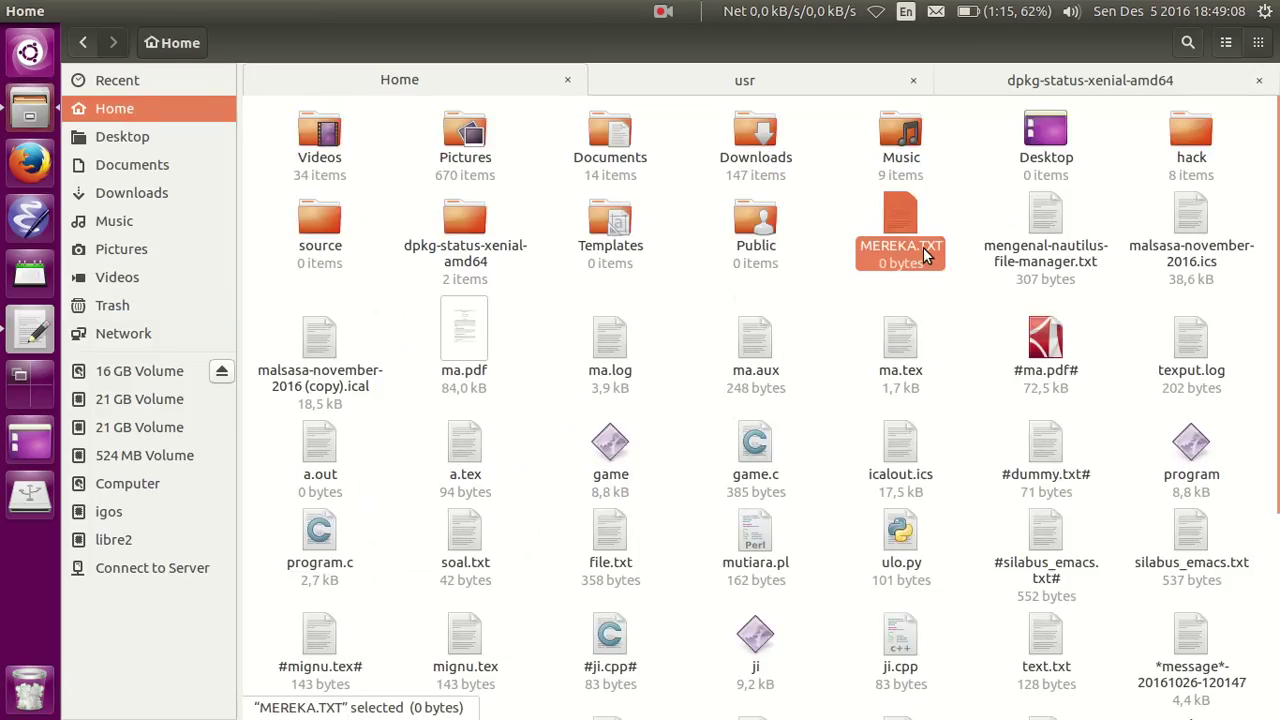
left_click(810, 310)
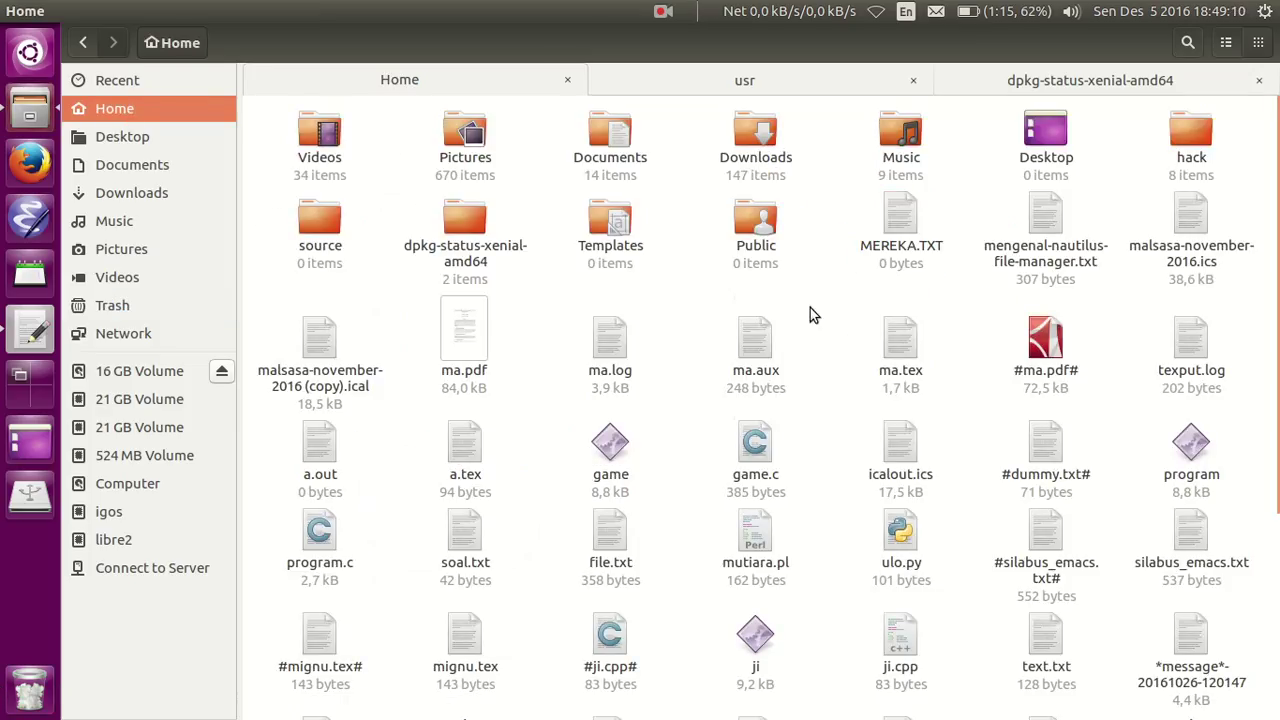
Step: Switch to the gedit notes and place the text cursor after the last list item, "Menggunakan Trash Bin"
left_click(30, 330)
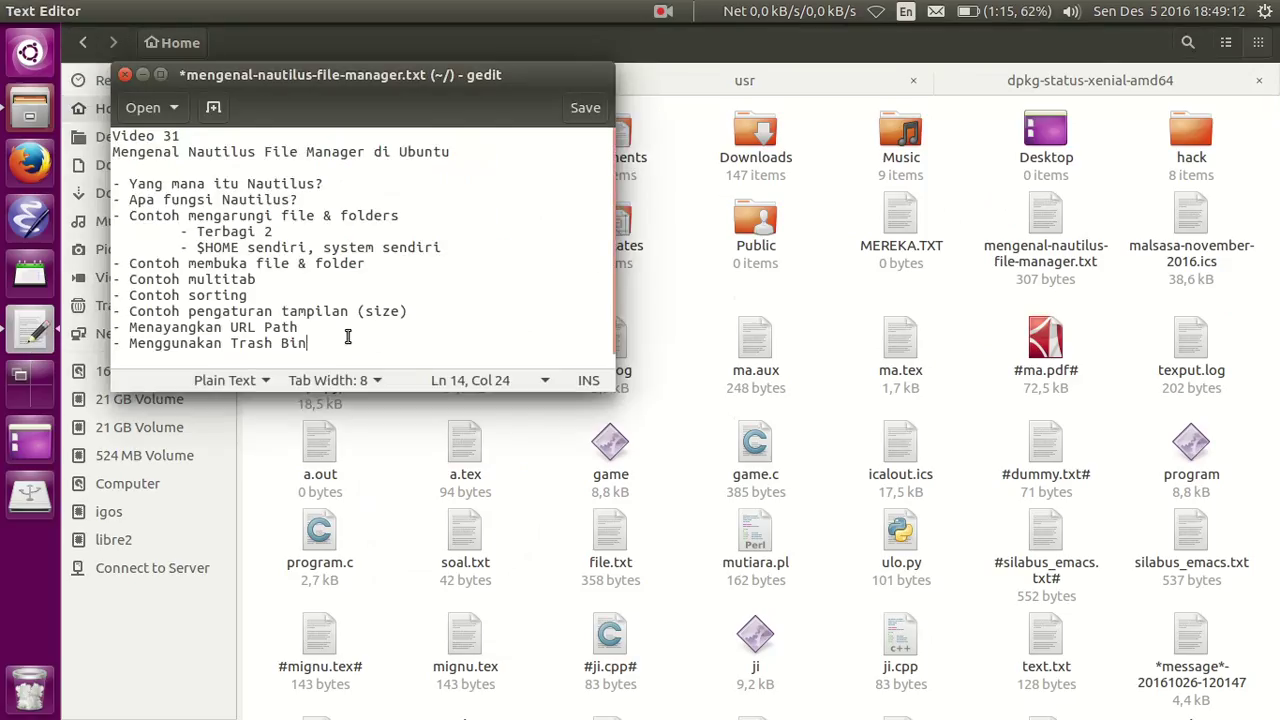
left_click_drag(355, 344, 72, 118)
left_click(292, 205)
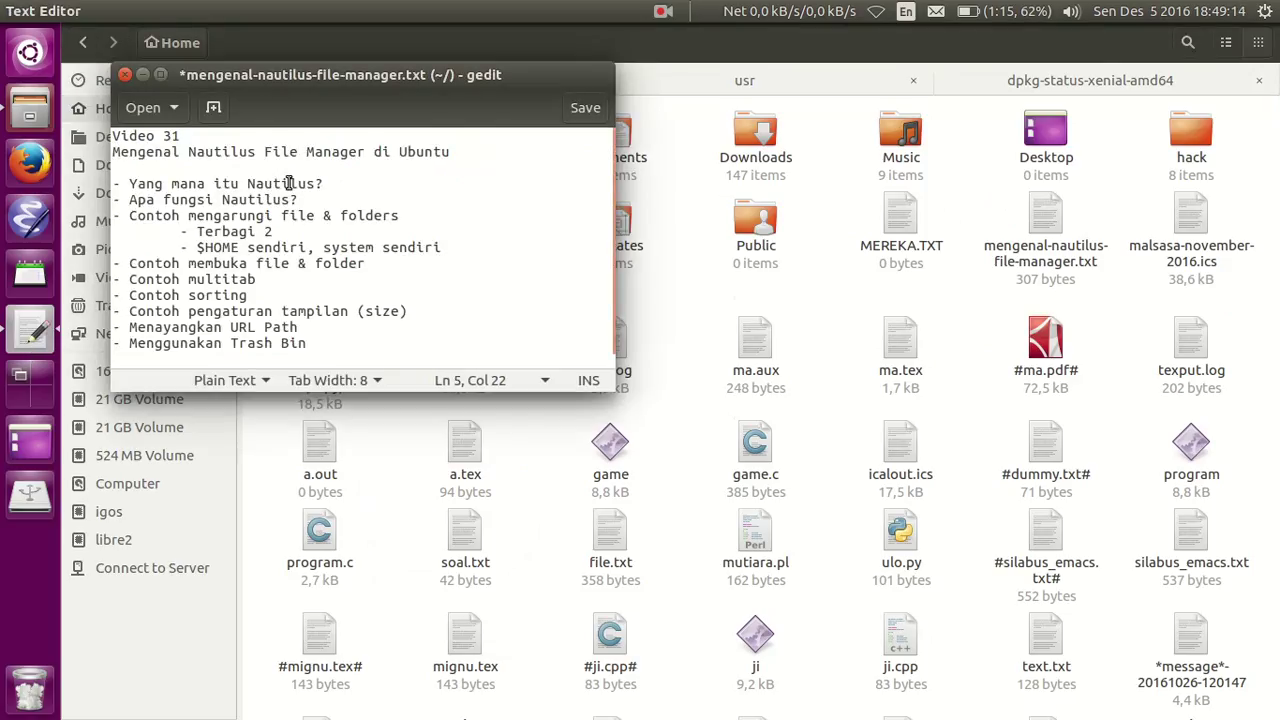
double_click(288, 183)
left_click(351, 329)
left_click(372, 361)
left_click(378, 341)
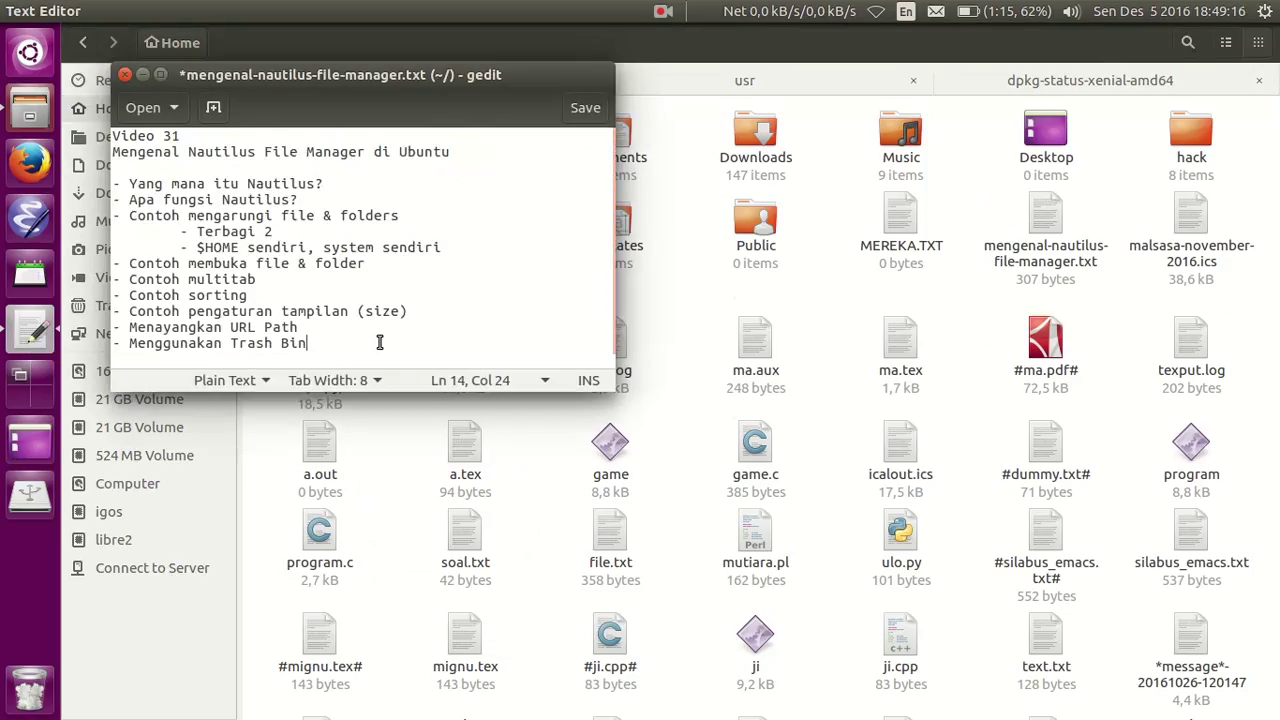
Step: Start a licence paragraph below the list: "Lisensi video ini adalah bebas merdeka, Anda boleh use, study, modify, dan share"
key("Return")
key("Return")
type("Lisensi v")
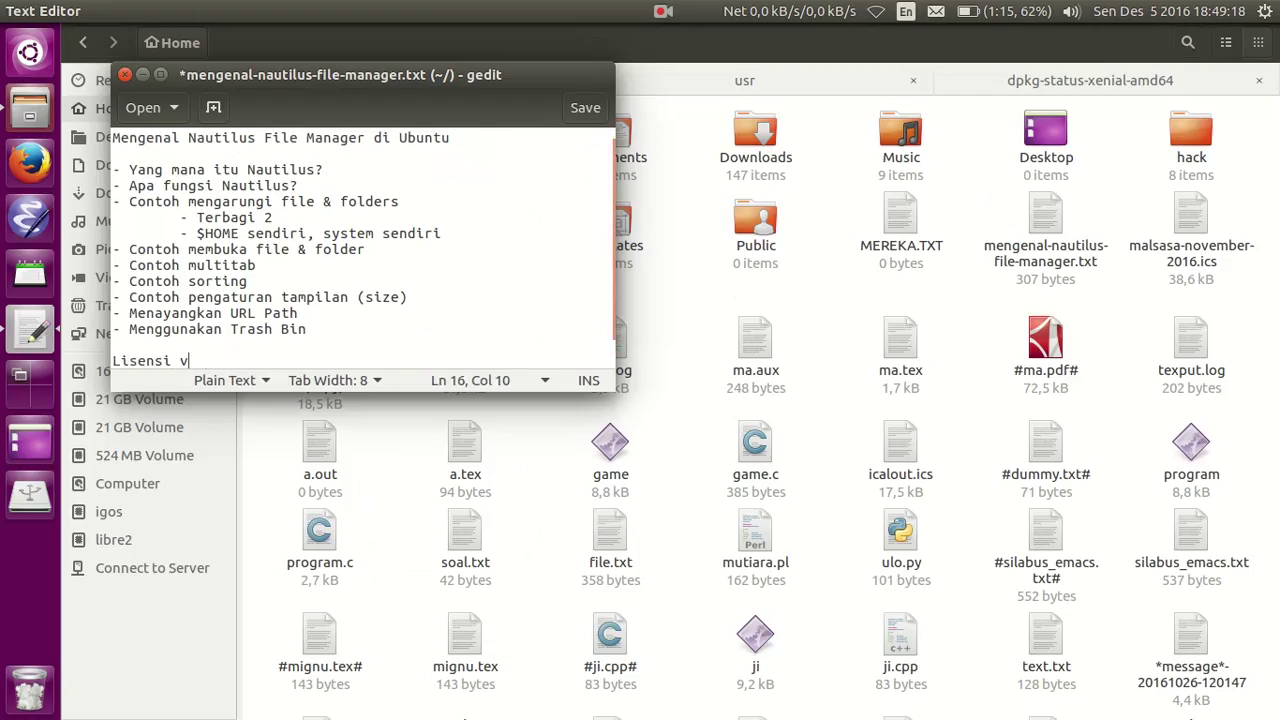
type("ideo ini adalah ber")
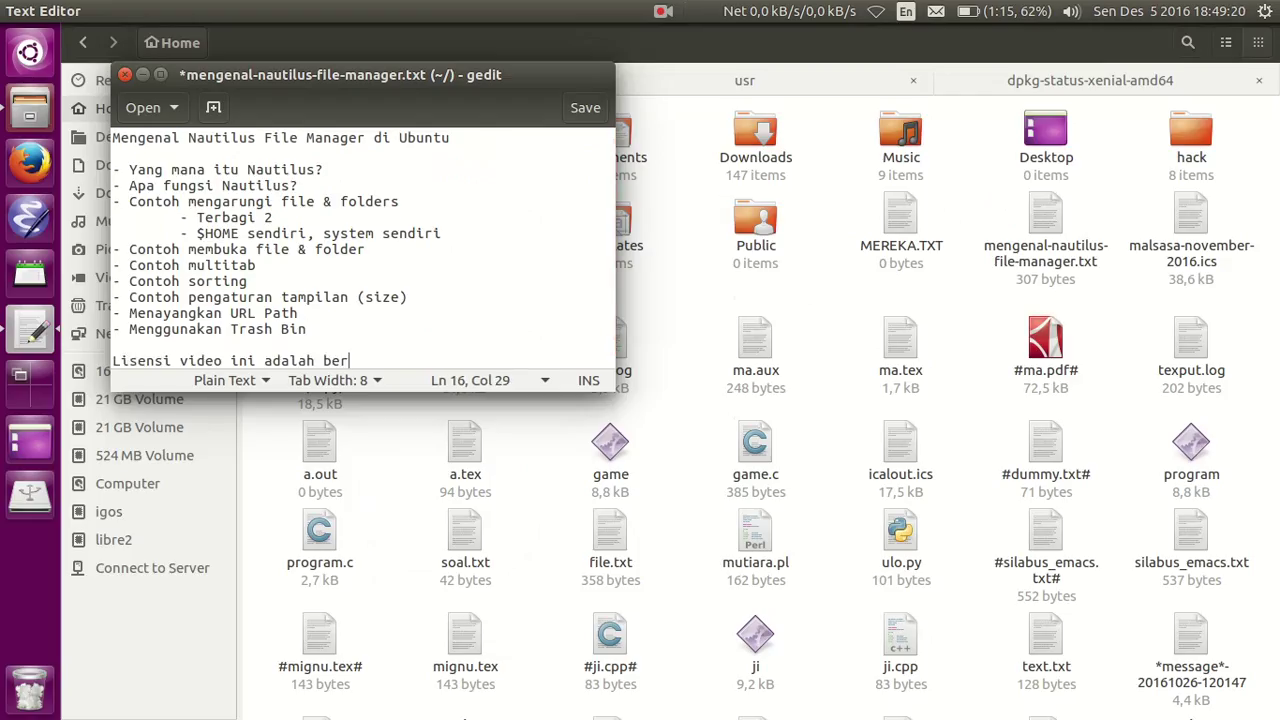
key("BackSpace")
type("bas merdeka, Anda boleh")
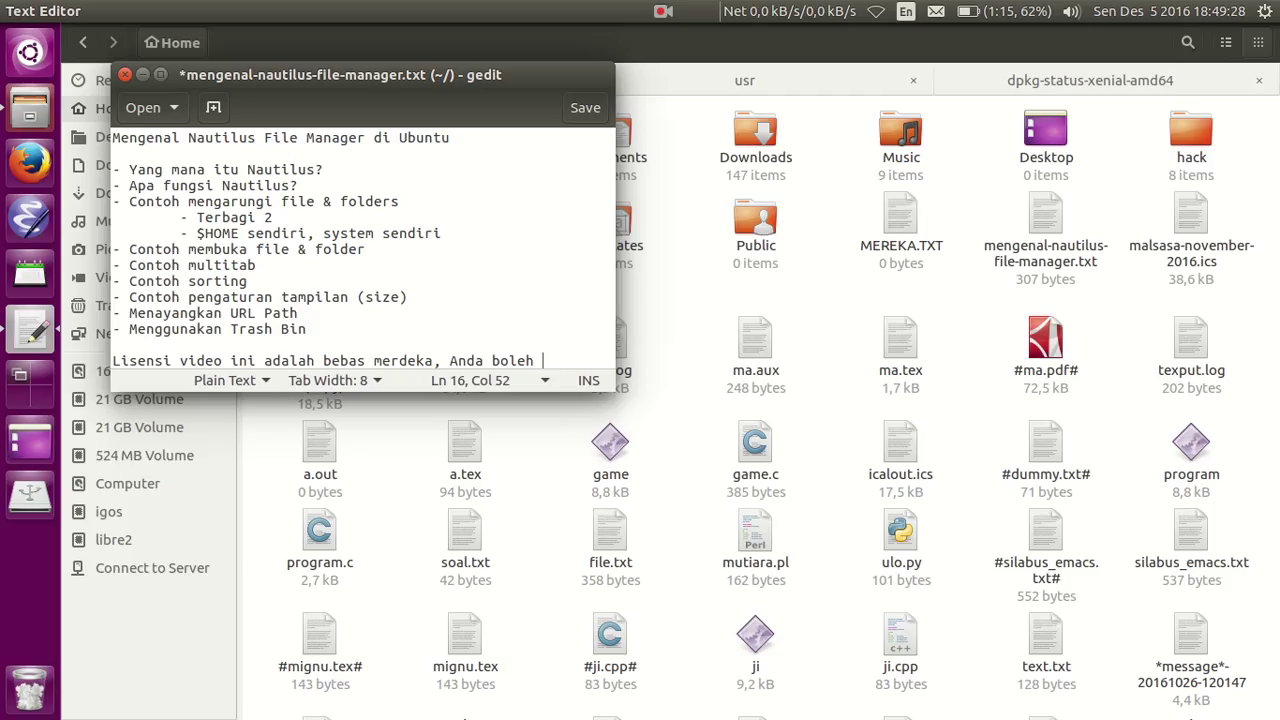
type(" use, study, modi")
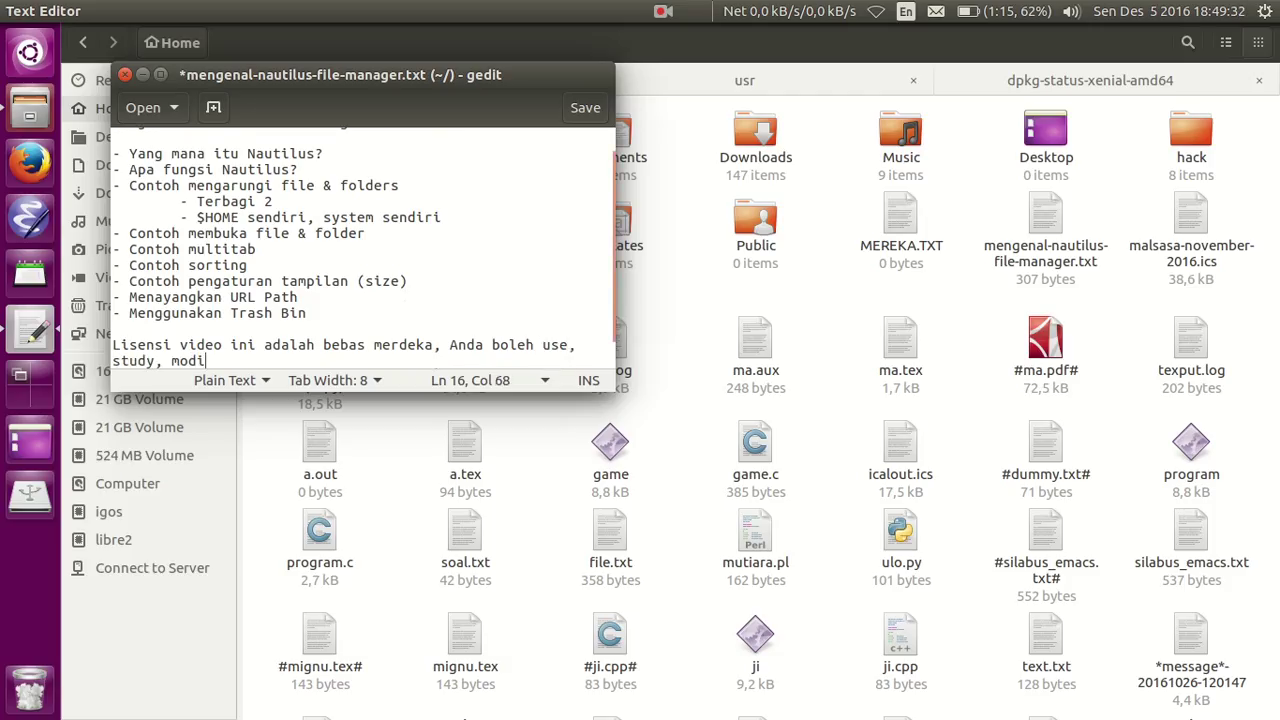
type("fy, dan share ")
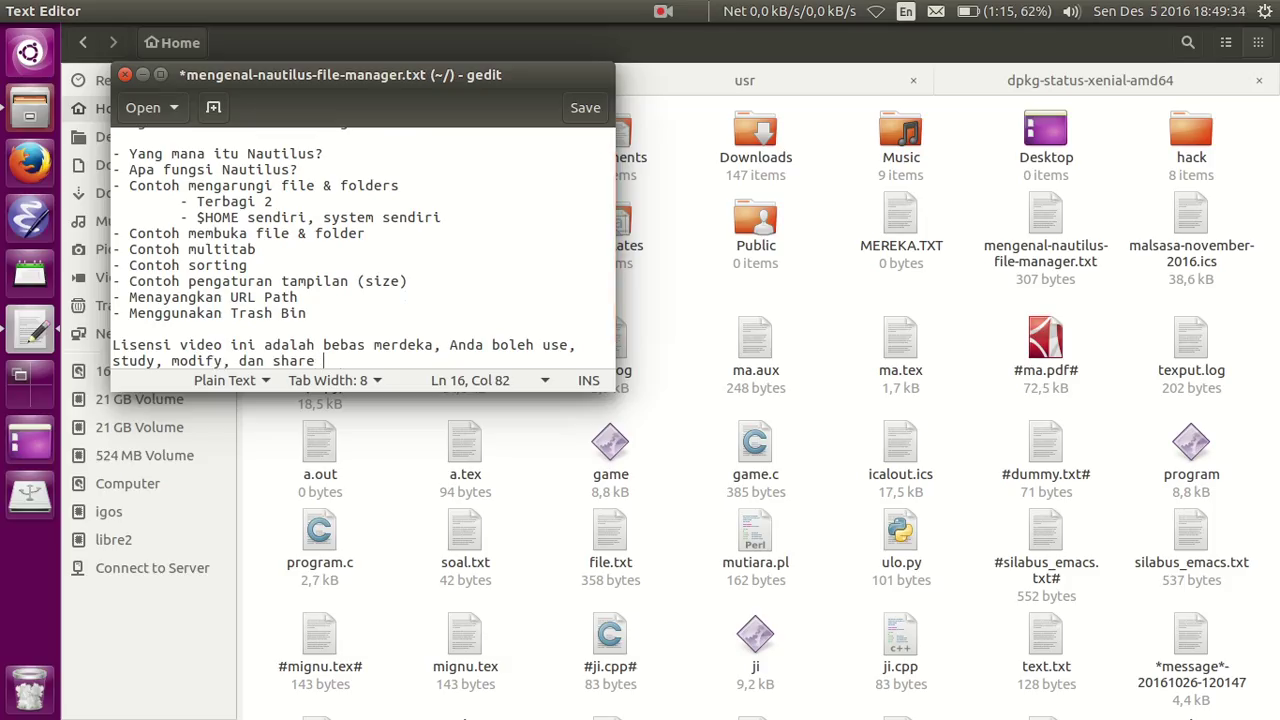
Step: Complete the licence sentence with "video ini tanpa batas waktu."
type("video ini tanpa")
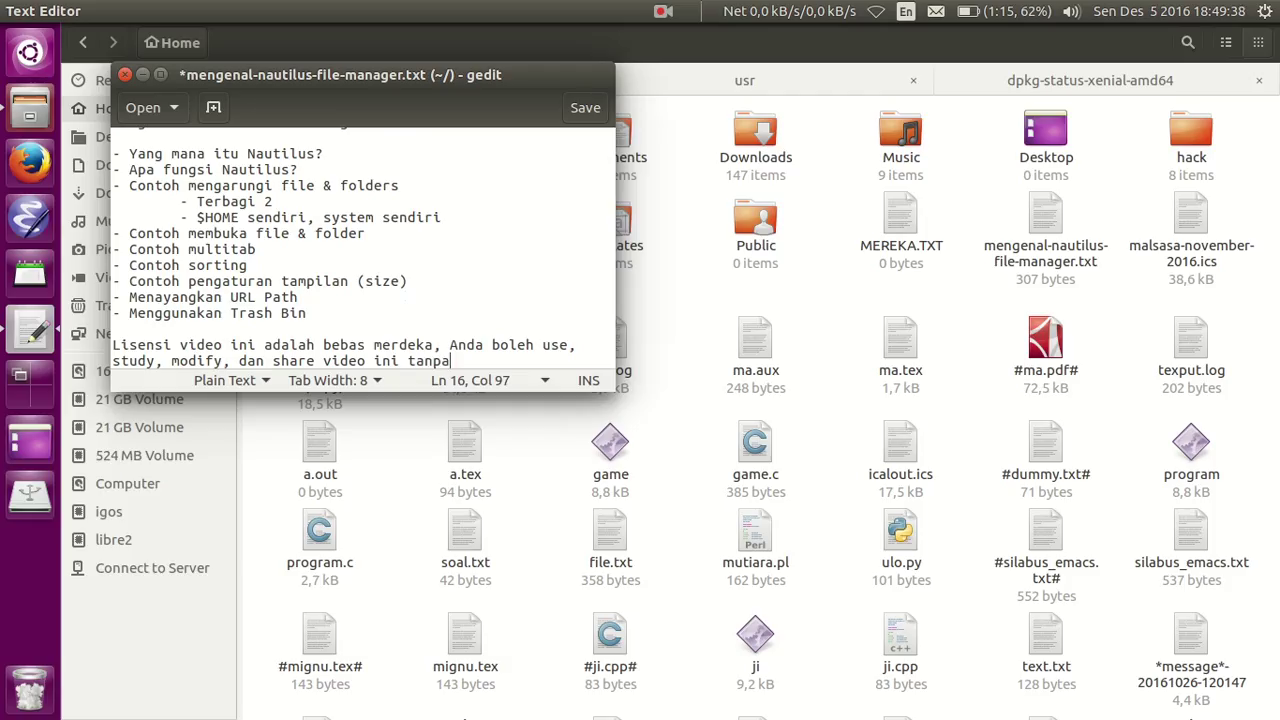
type(" batas wak")
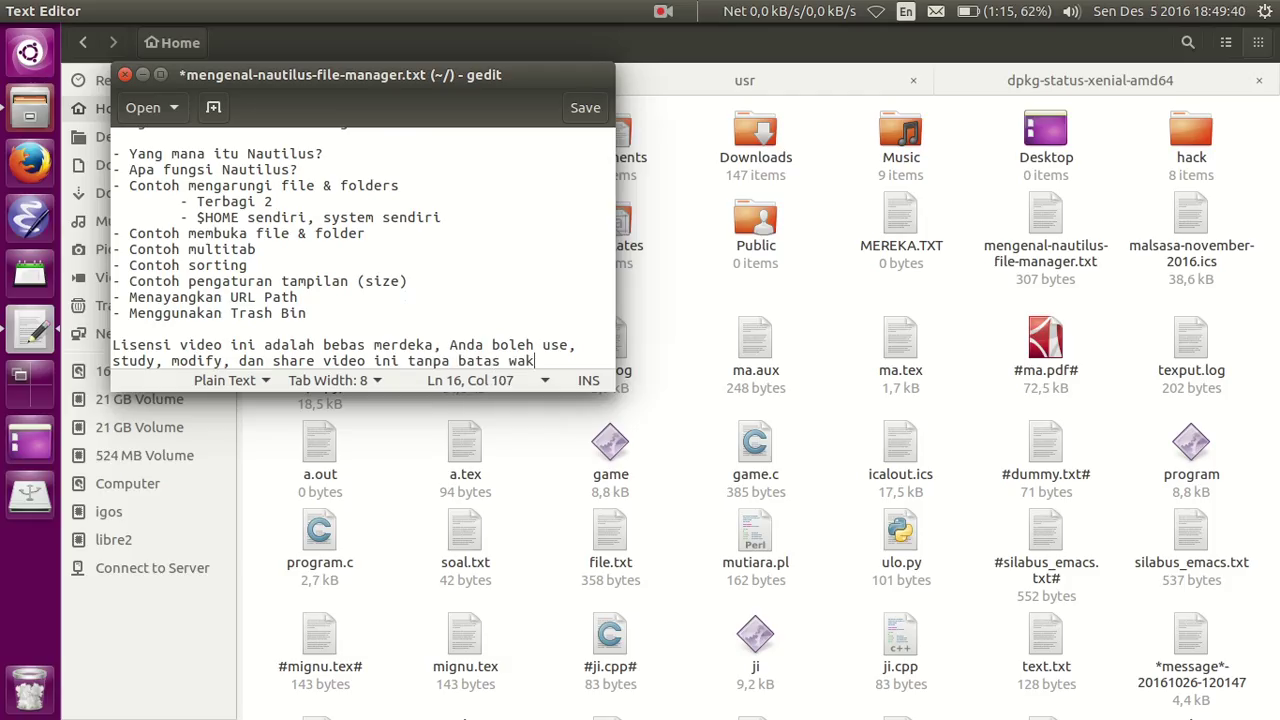
type("tu dan sesuai")
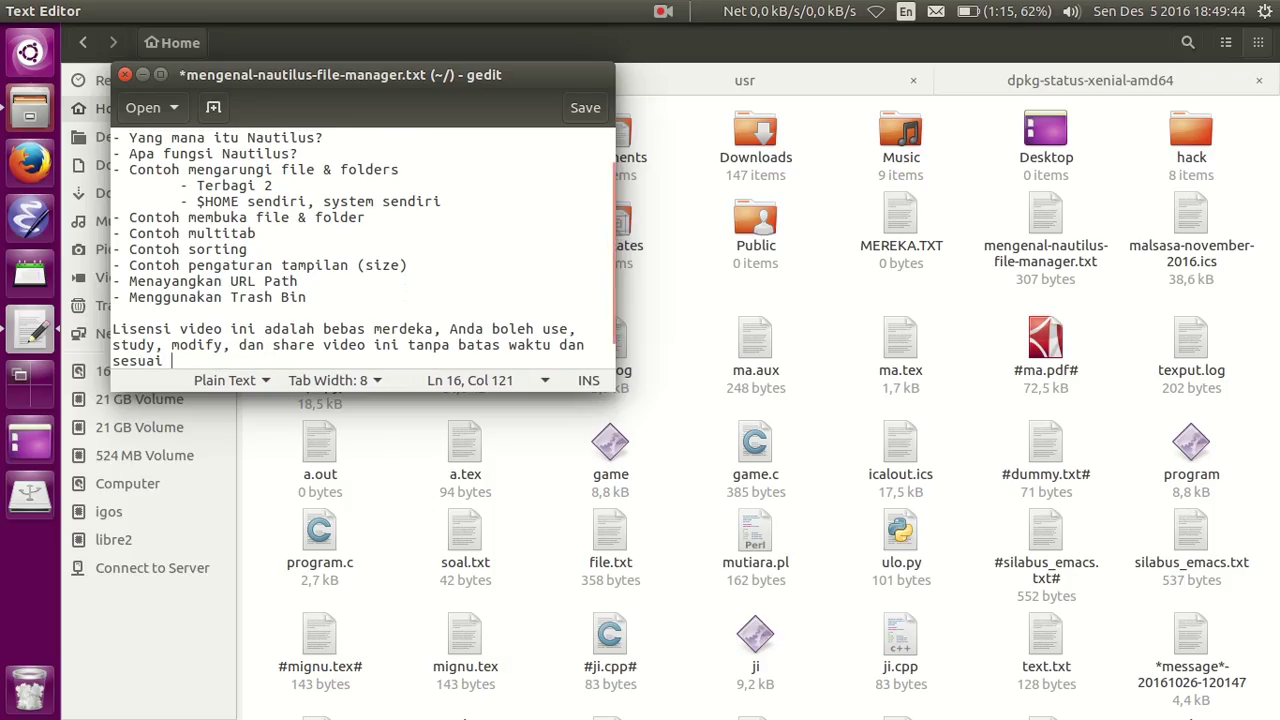
key("BackSpace")
key("BackSpace")
key("BackSpace")
key("BackSpace")
key("BackSpace")
key("BackSpace")
key("BackSpace")
key("BackSpace")
key("BackSpace")
key("BackSpace")
key("BackSpace")
key("BackSpace")
key("BackSpace")
key("BackSpace")
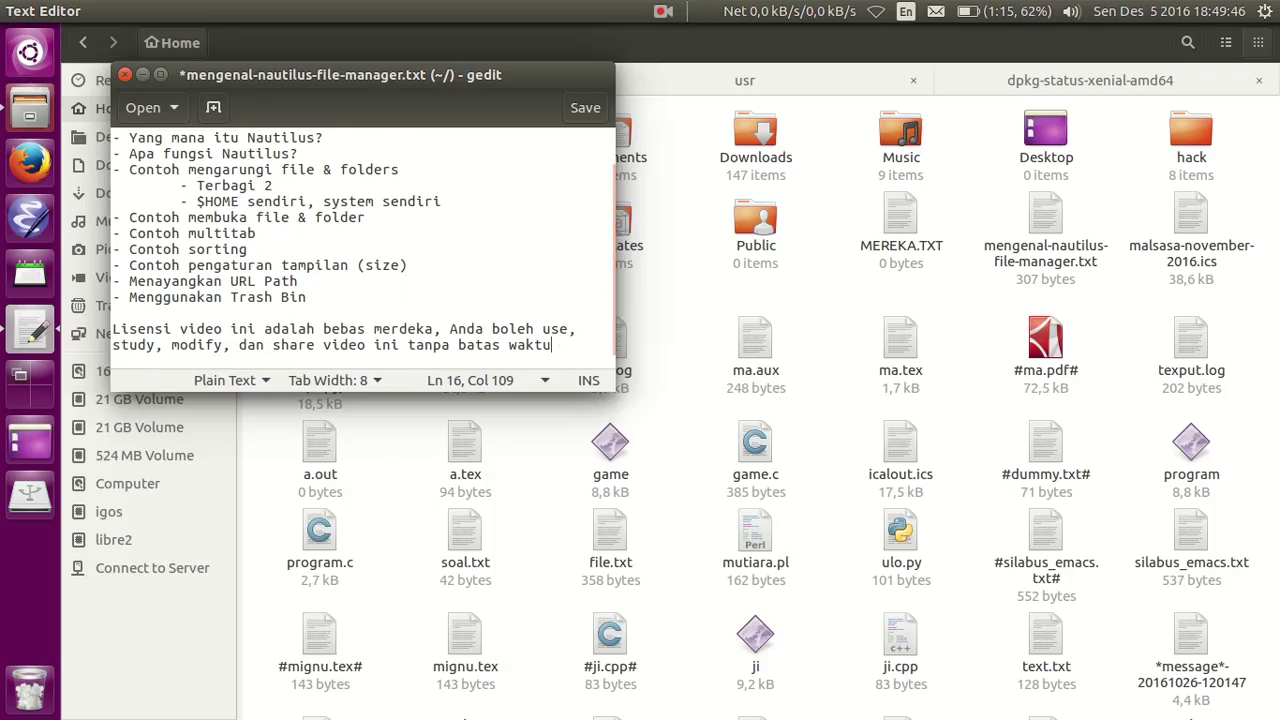
type(".")
Step: Insert "sesuai keinginan Anda dan" before "tanpa batas waktu" in the licence sentence
key("ctrl+Left")
key("ctrl+Left")
key("ctrl+Left")
type("sesuai ")
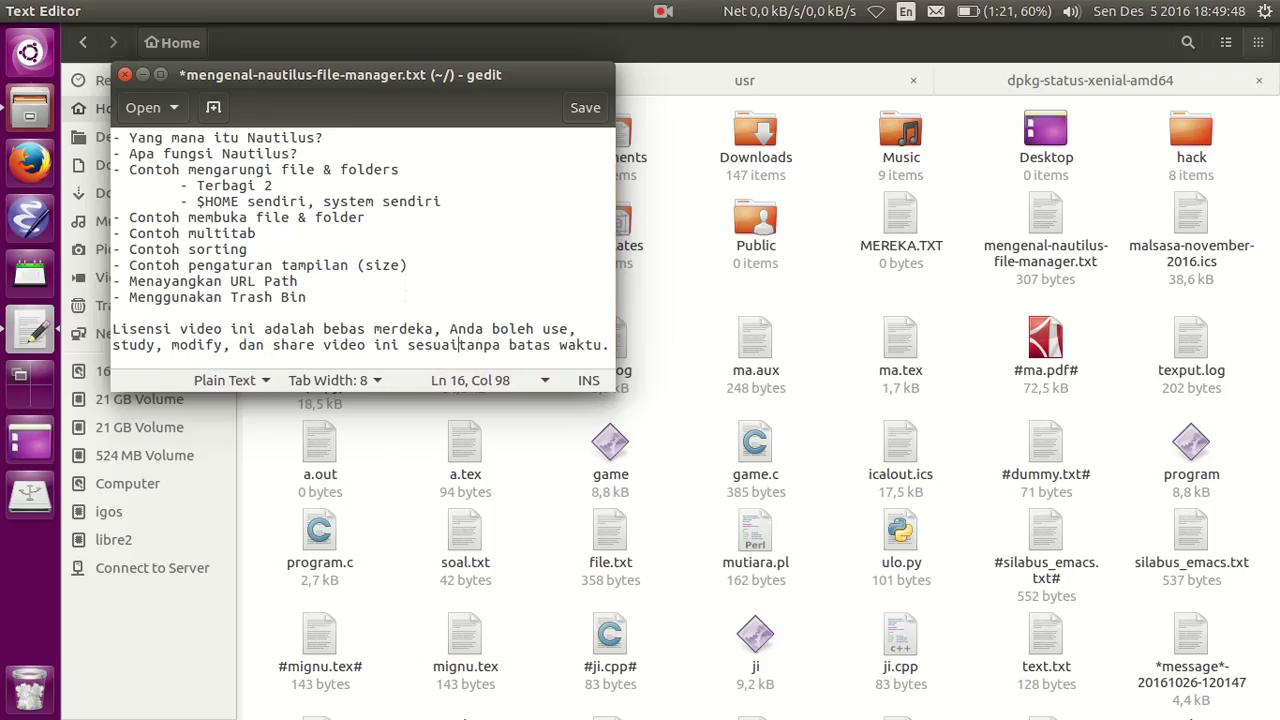
type("keinginan Anda")
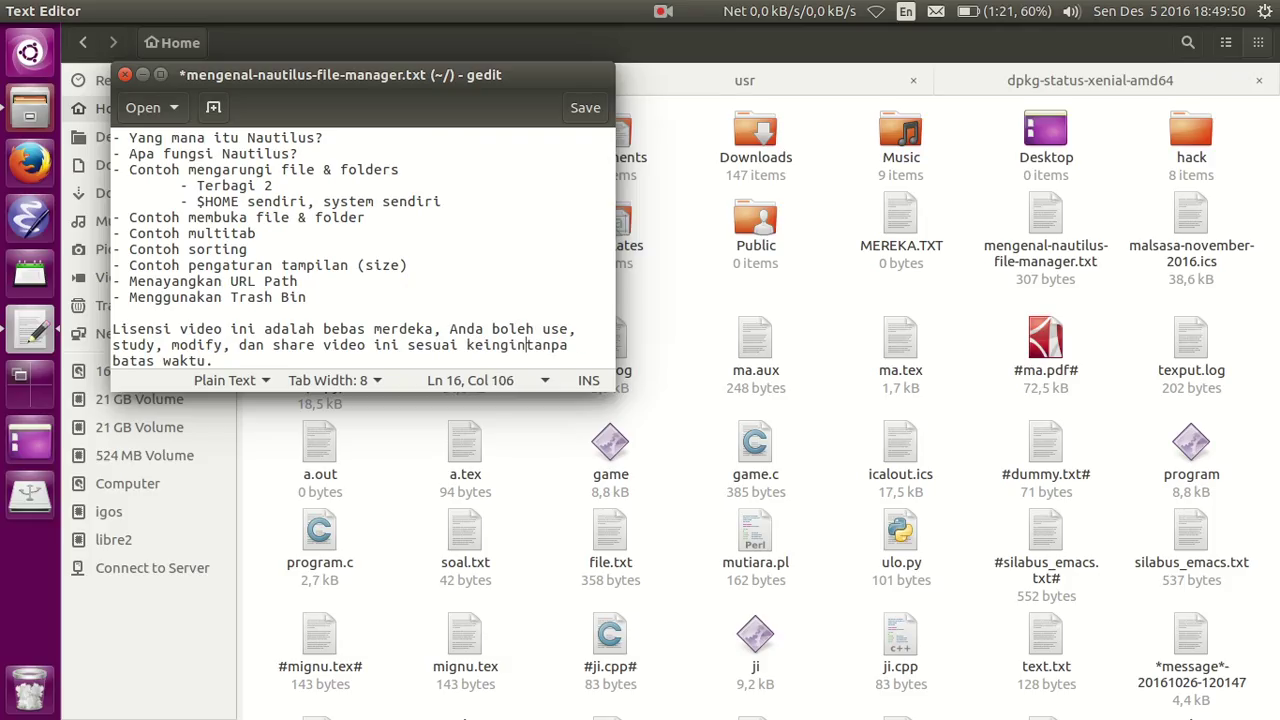
type(" dan tanpa batas waktu. S")
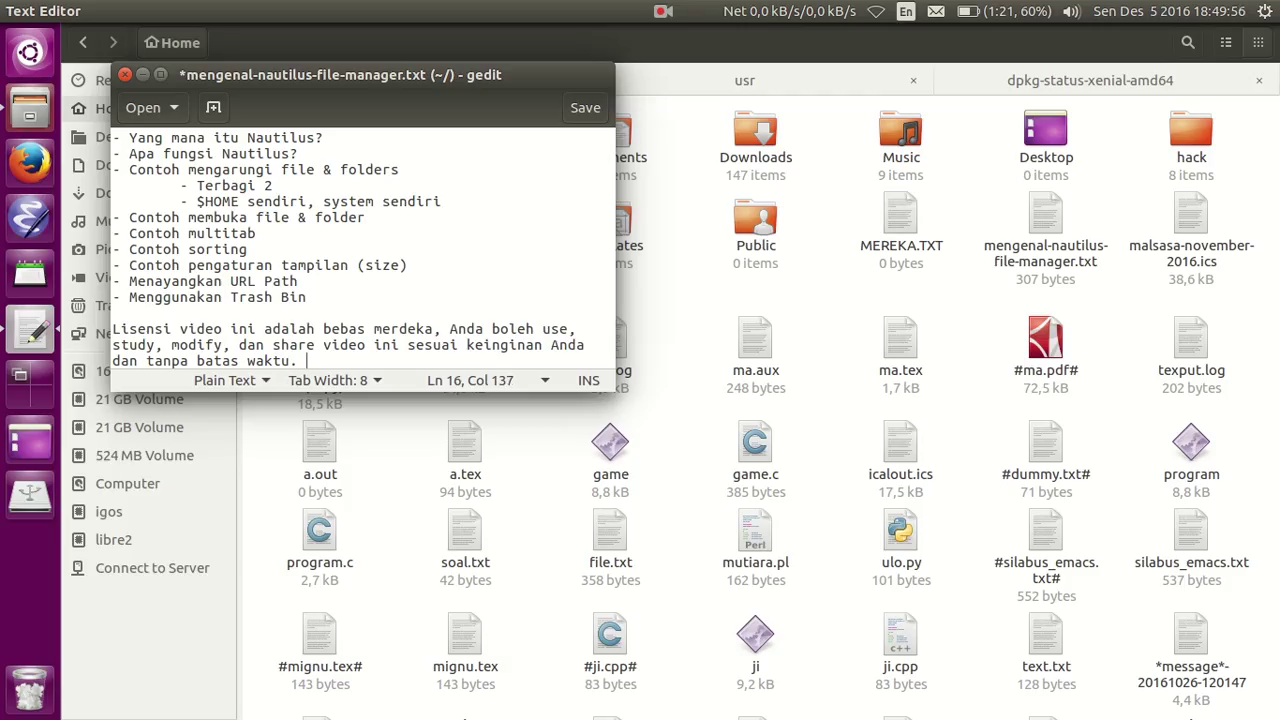
Step: Add a second sentence to the licence paragraph: "Syaratnya kredit atas pembuat video harus disertakan dengan benar."
type("yaratnya kredit ata")
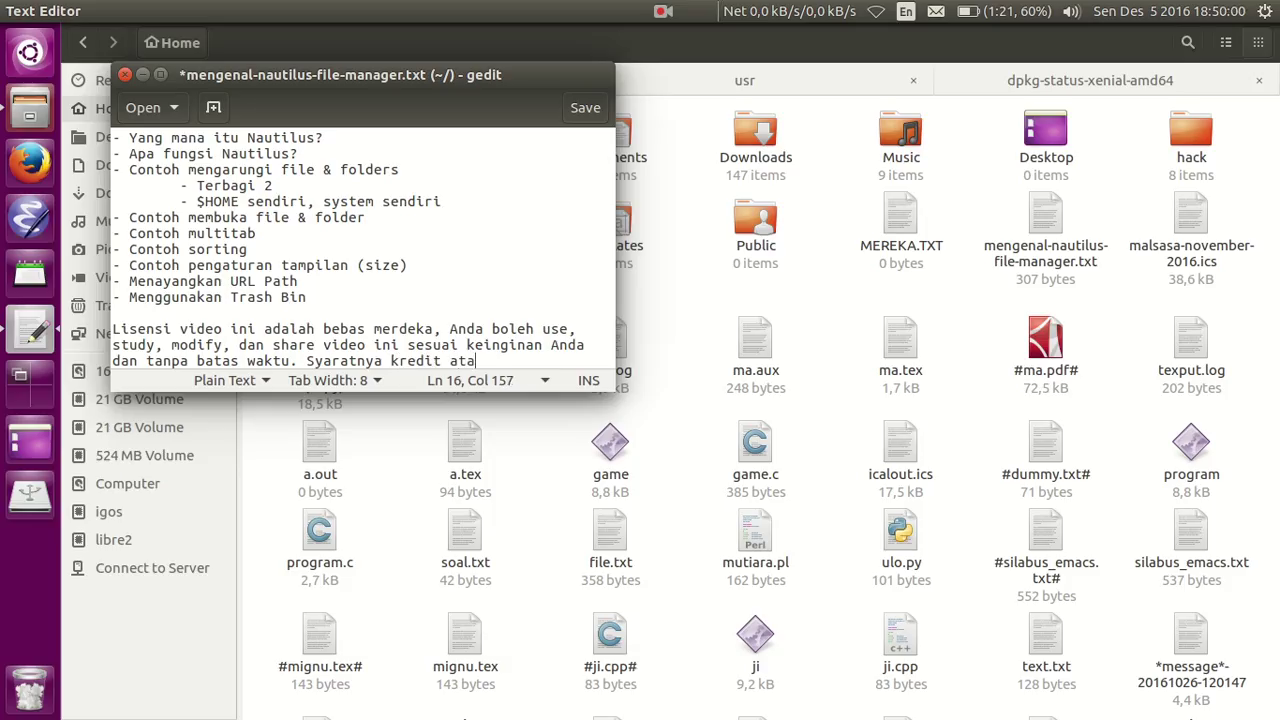
type("s pembuat vide")
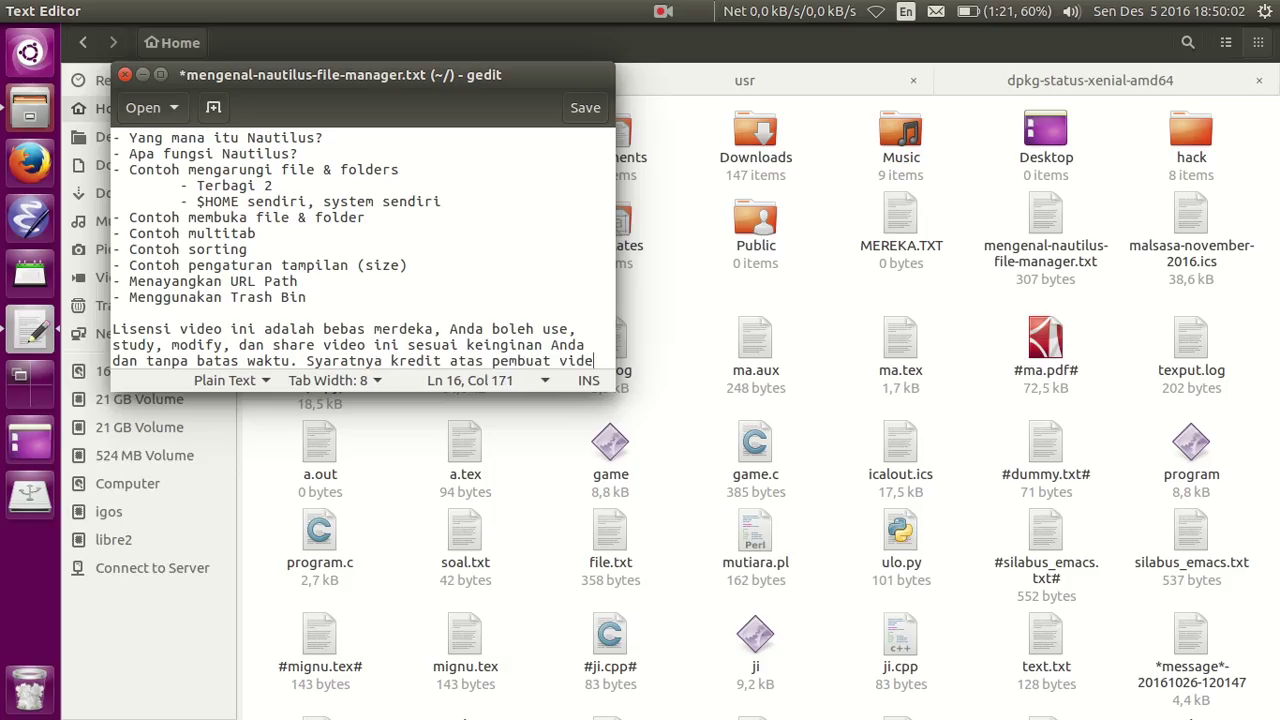
type("o harus di")
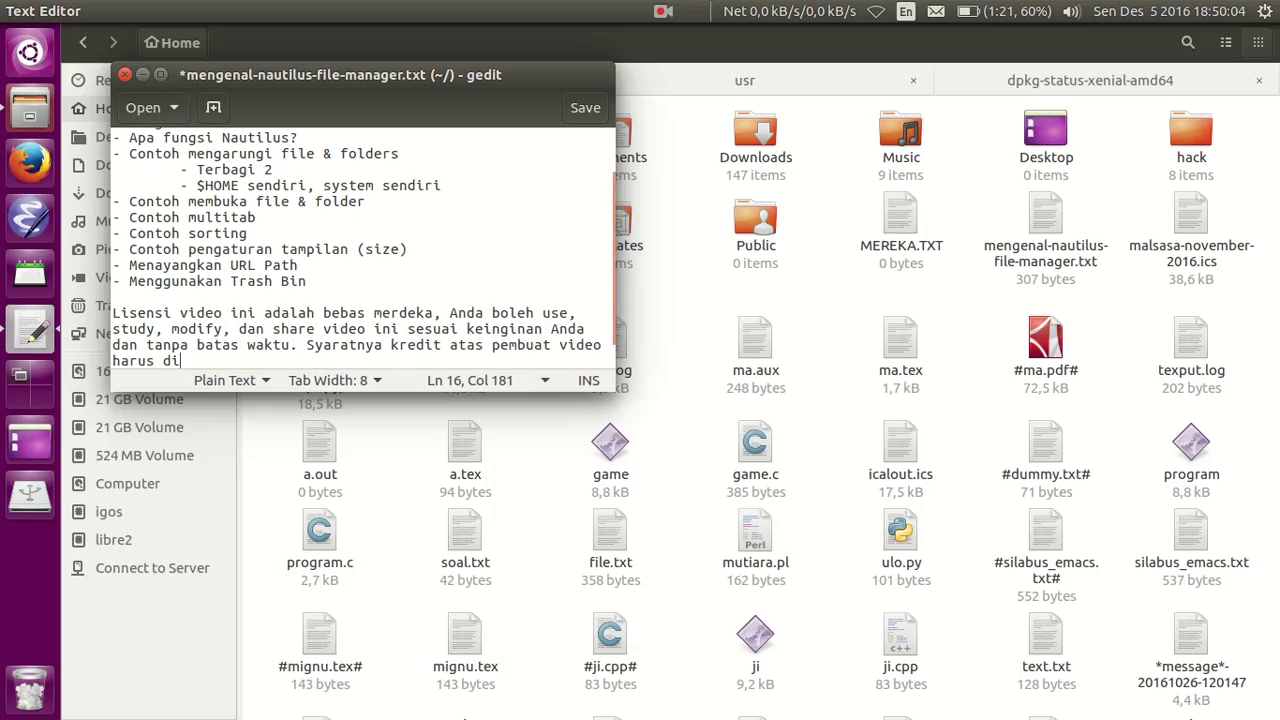
type("sertakan dengan benar.")
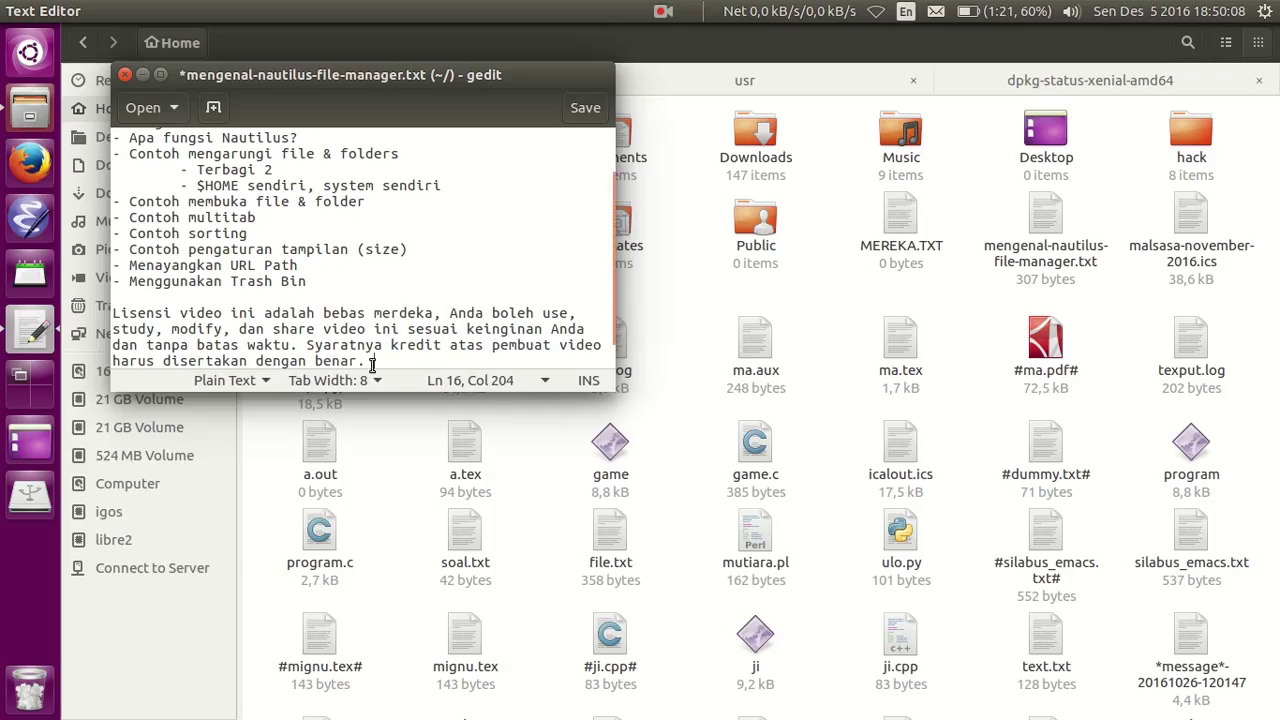
Step: Make the notes window taller to fit the whole text and highlight individual lines of the licence paragraph
left_click_drag(441, 392, 432, 503)
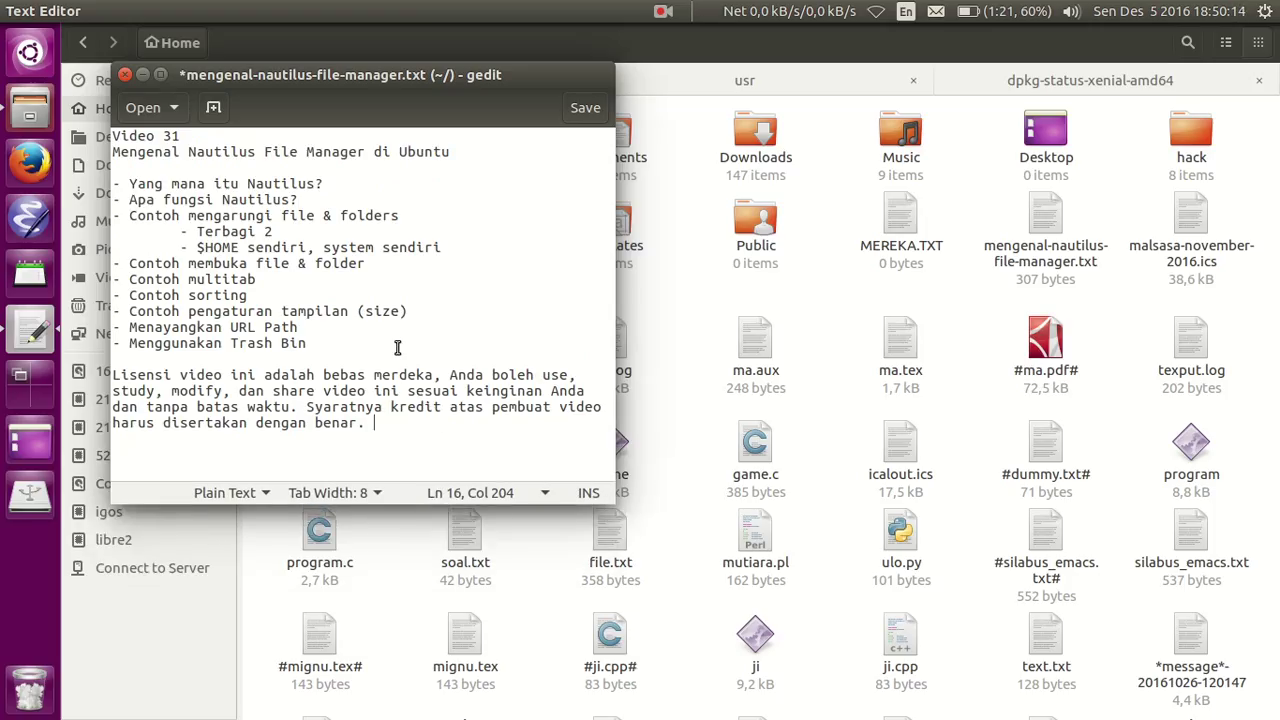
triple_click(440, 408)
triple_click(392, 418)
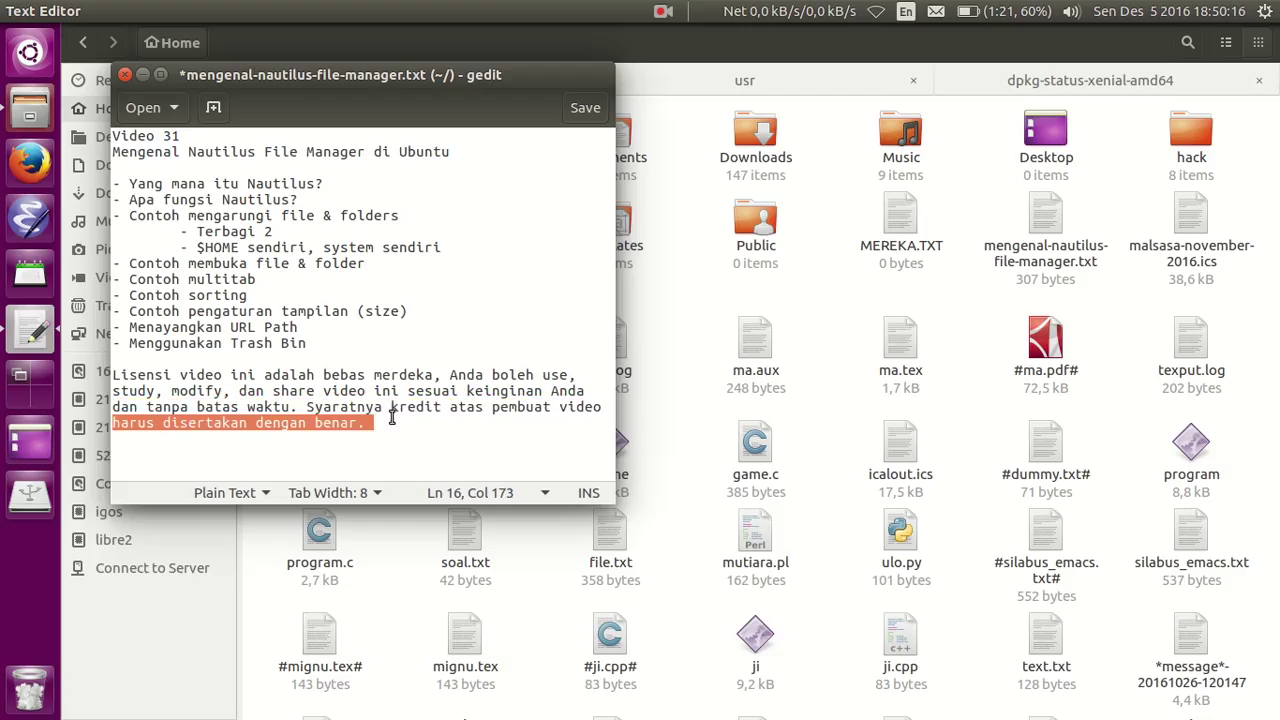
triple_click(420, 393)
double_click(447, 407)
triple_click(447, 407)
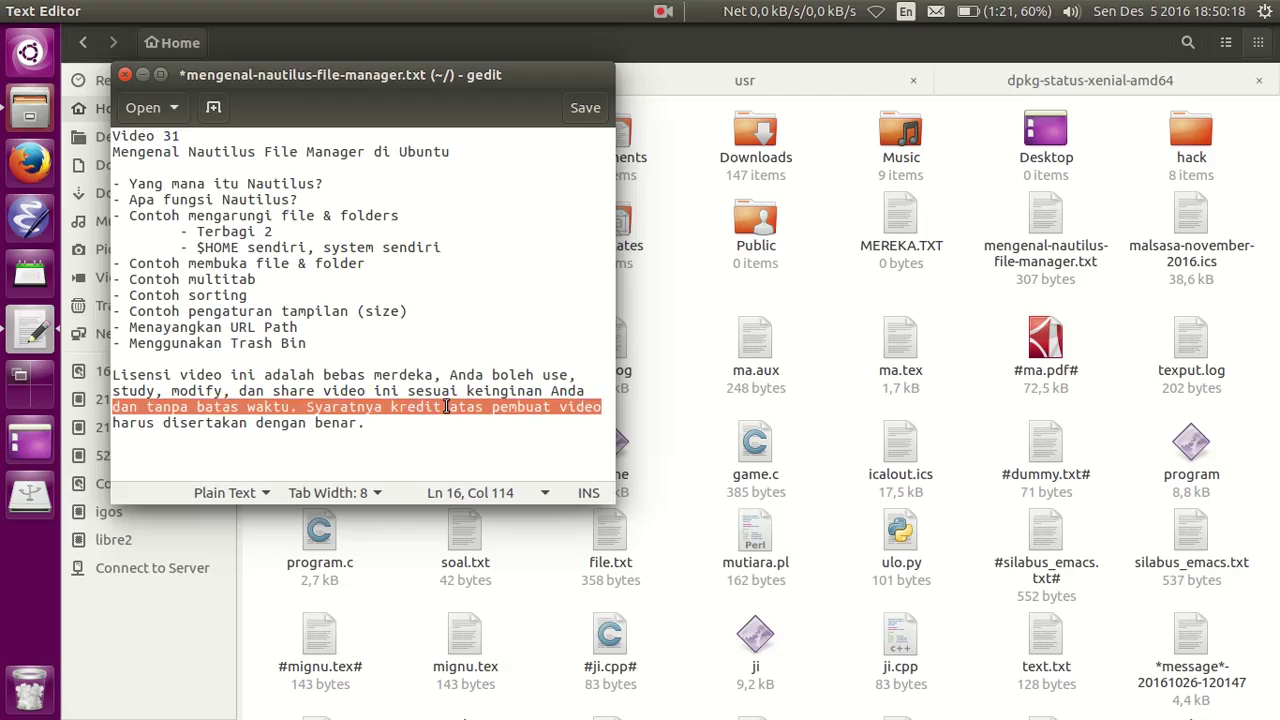
Step: Insert "dan lisensi video ini tidak boleh diganti" before the final full stop of the licence paragraph and save the file
left_click(441, 407)
triple_click(412, 408)
left_click(312, 408)
left_click(397, 422)
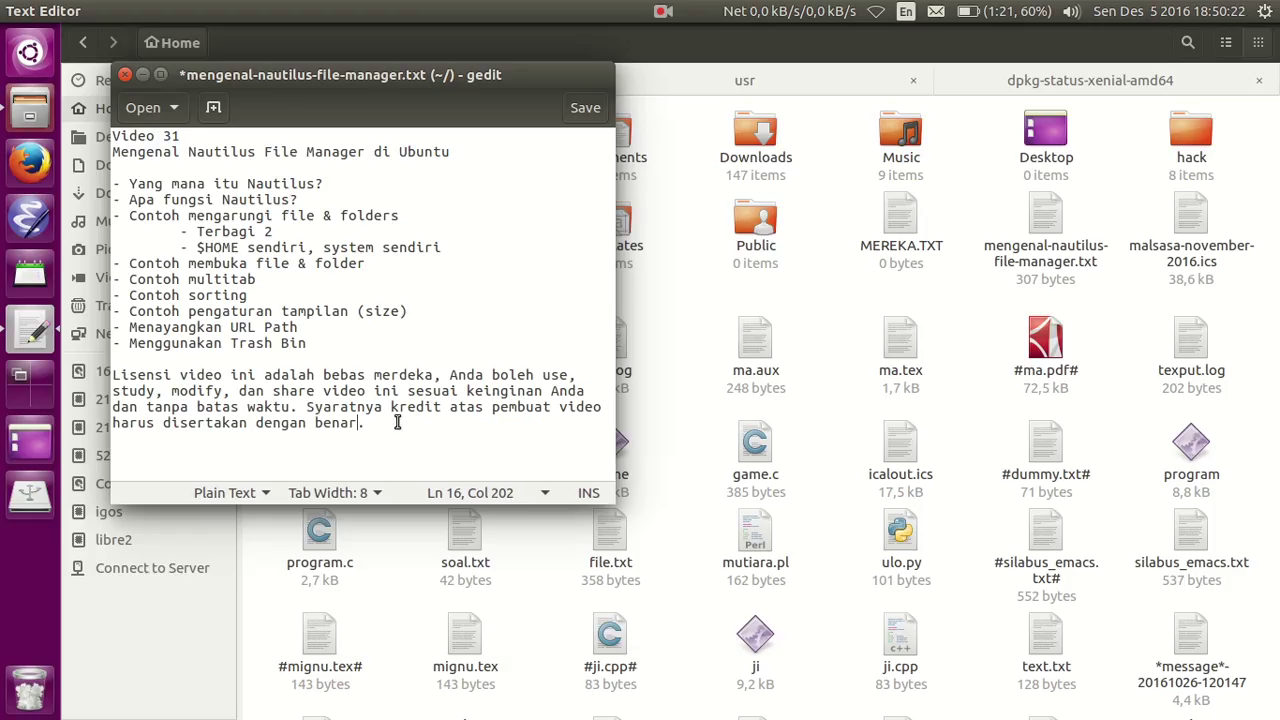
type("dan lisensi se")
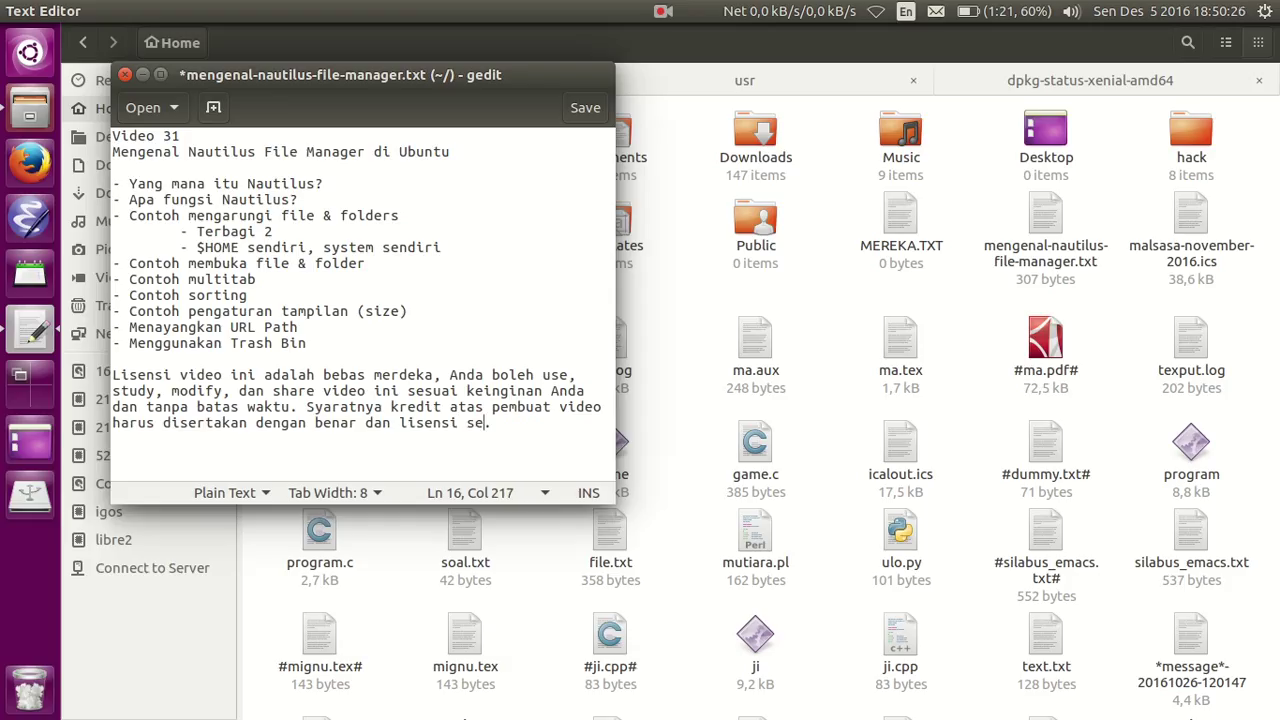
type("tiap vers")
key("BackSpace")
key("BackSpace")
key("BackSpace")
key("BackSpace")
key("BackSpace")
key("BackSpace")
key("BackSpace")
key("BackSpace")
key("BackSpace")
key("BackSpace")
key("BackSpace")
type("vedeo ini tidak bo")
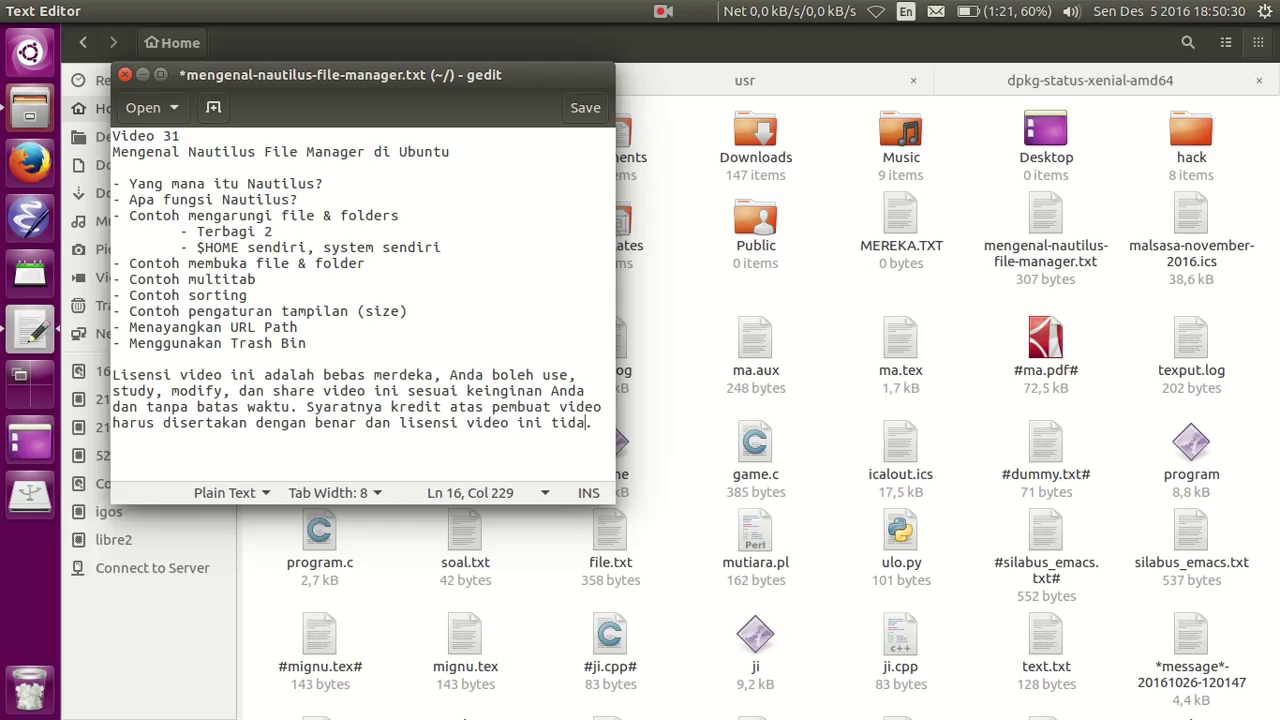
type("leh diganti")
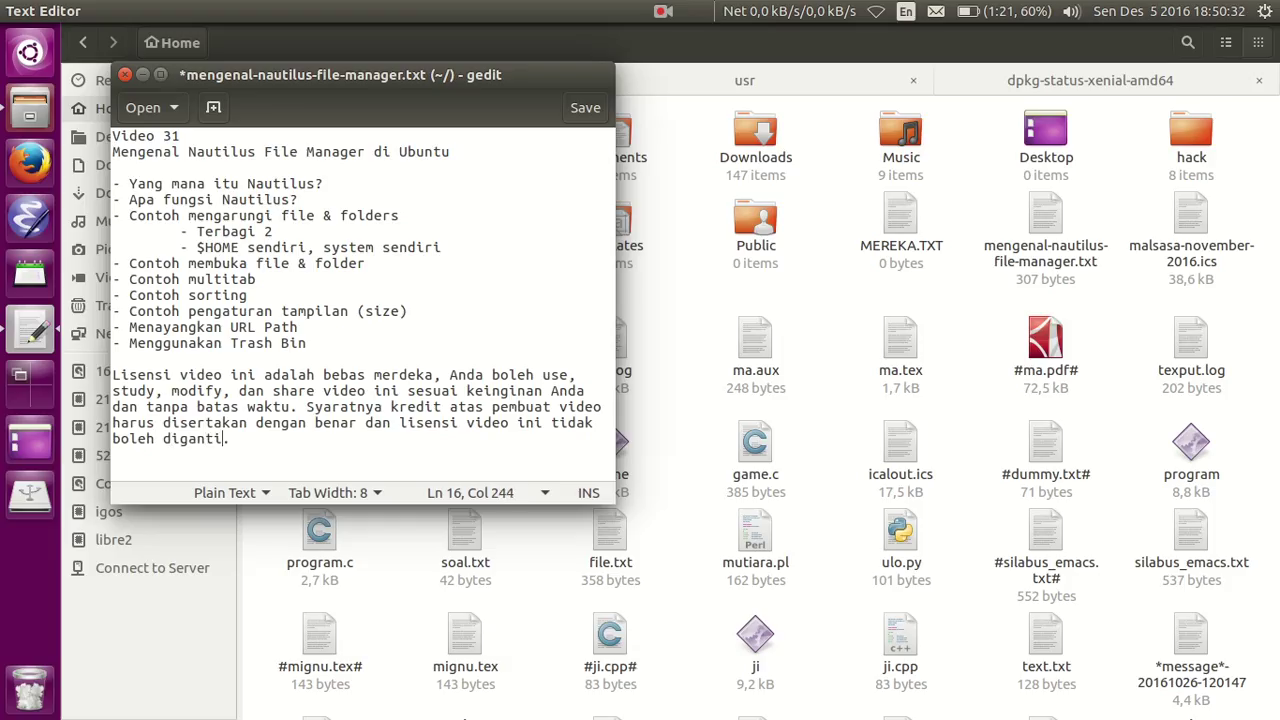
key("ctrl+s")
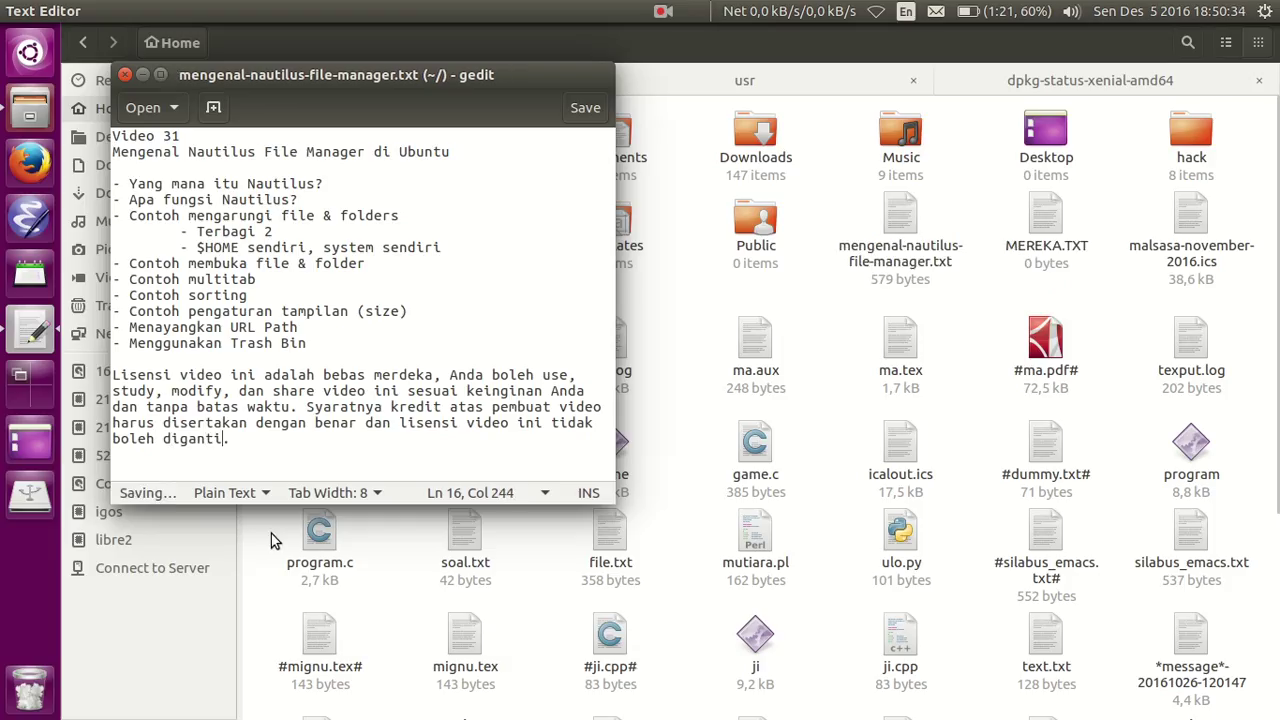
Step: Highlight the licence line starting "dan tanpa batas waktu" and move the notes window to the middle of the desktop
triple_click(440, 427)
triple_click(440, 407)
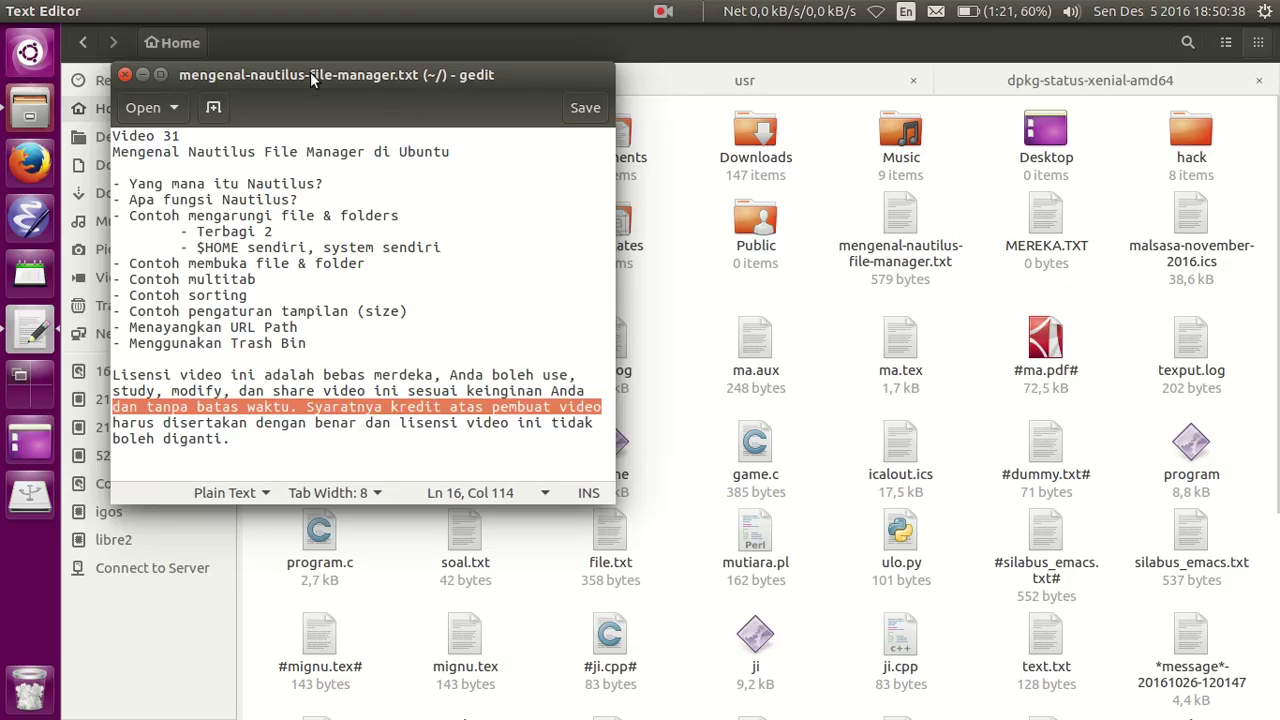
left_click_drag(310, 72, 670, 104)
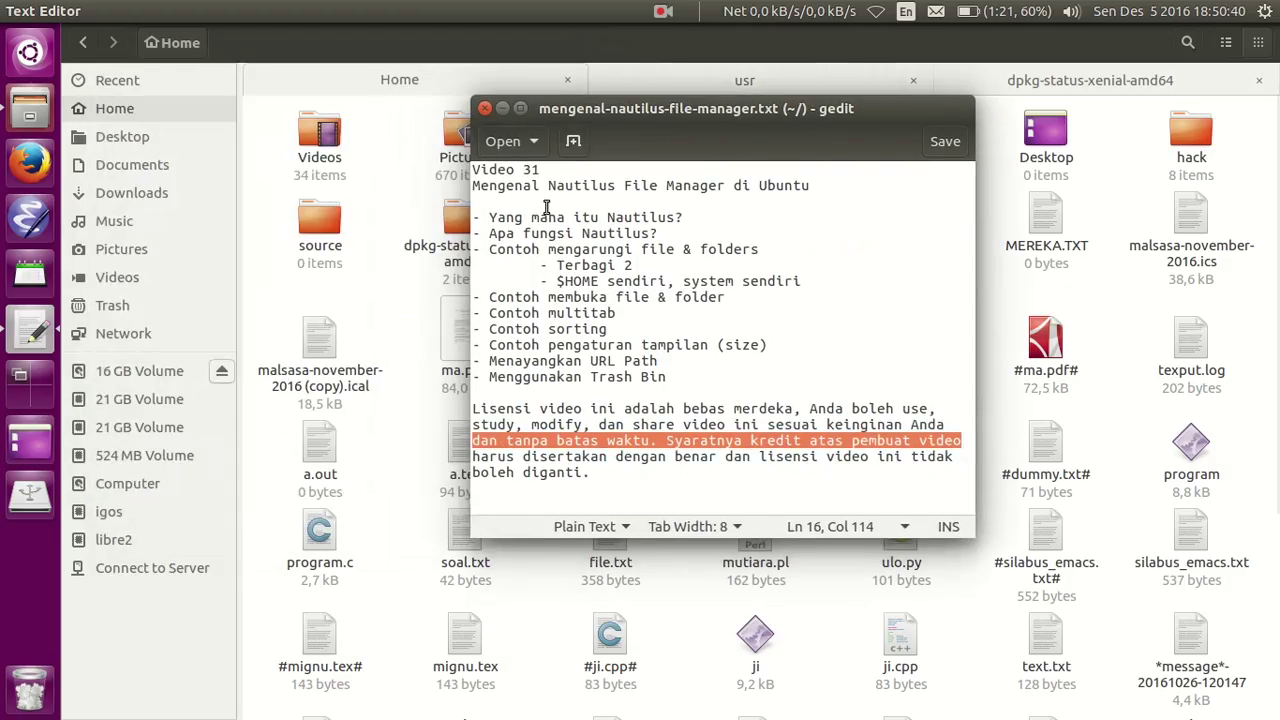
Step: Review the topic list in the notes, highlighting words in the Nautilus function and file and folder navigation items
triple_click(603, 233)
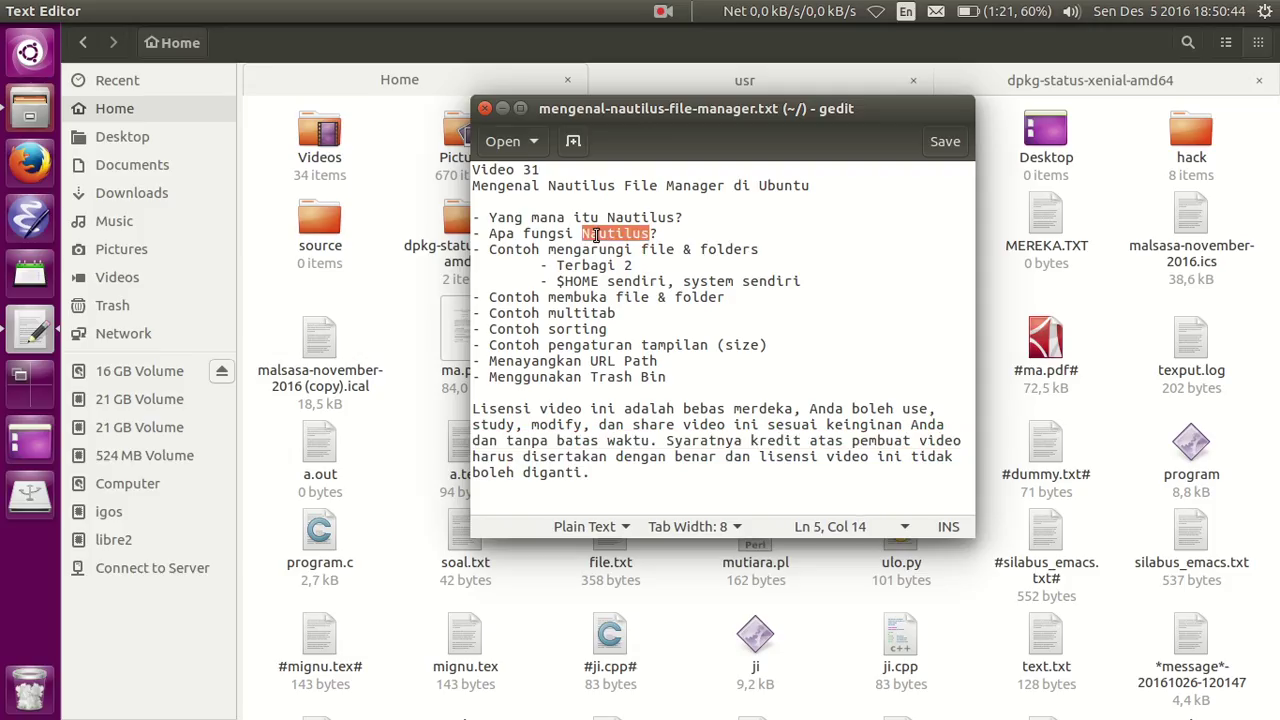
double_click(578, 250)
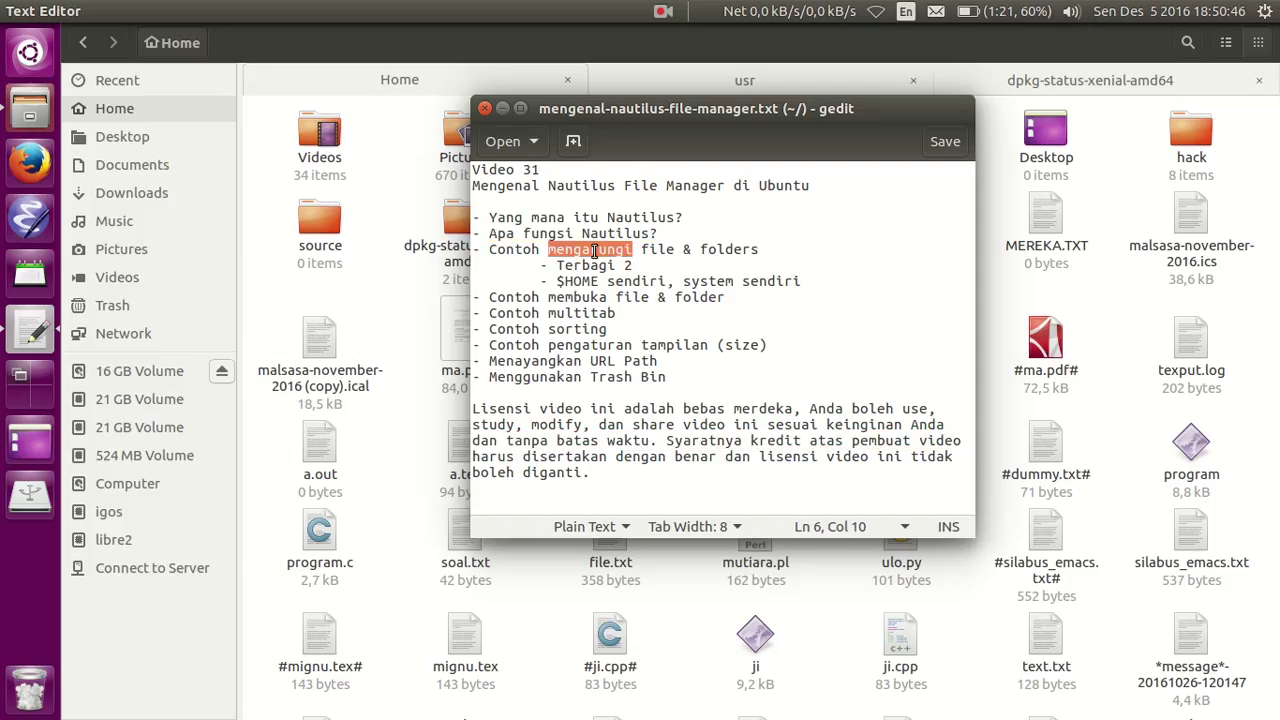
double_click(658, 250)
double_click(725, 250)
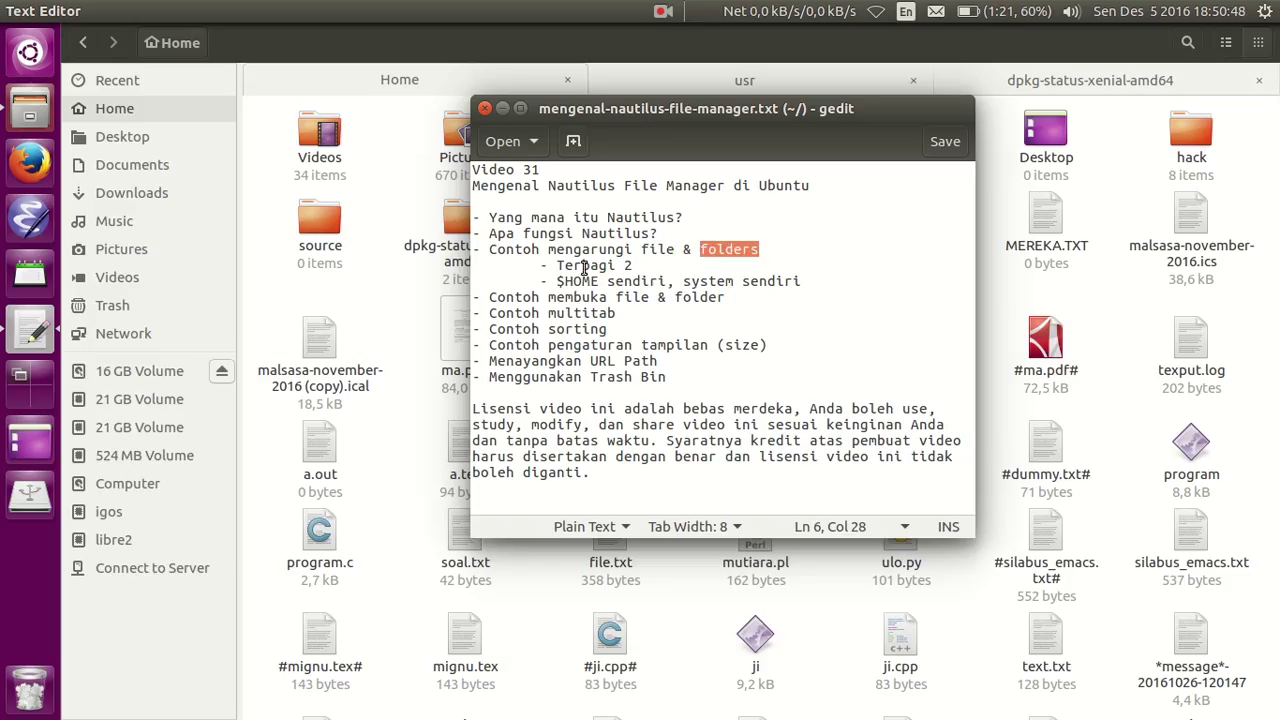
left_click(576, 297)
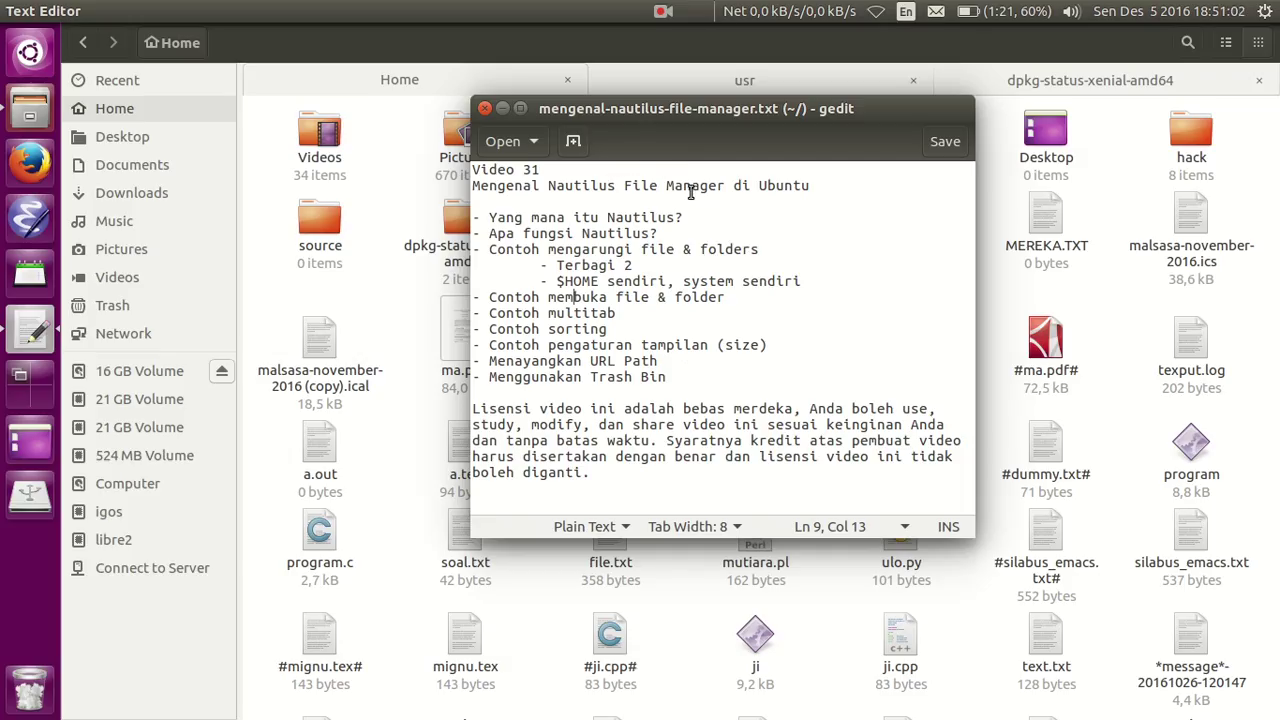
Step: Bring up the screen recorder's options for finishing the recording
left_click(664, 14)
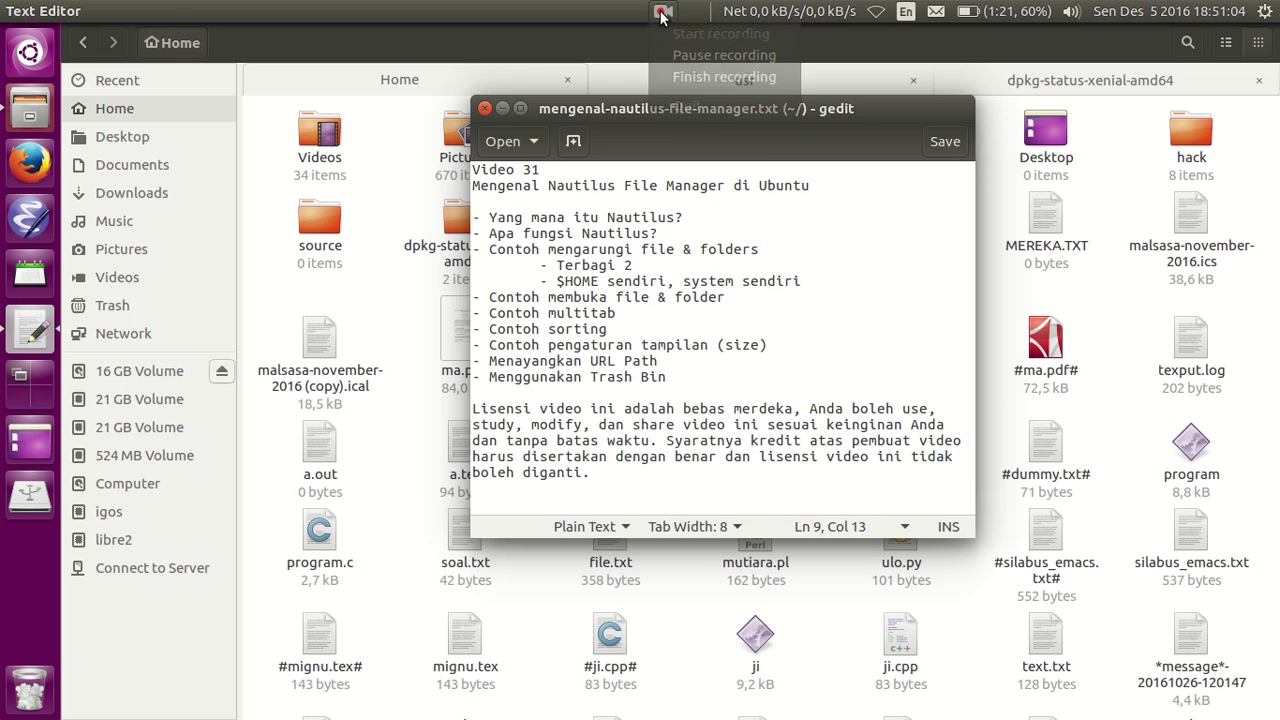